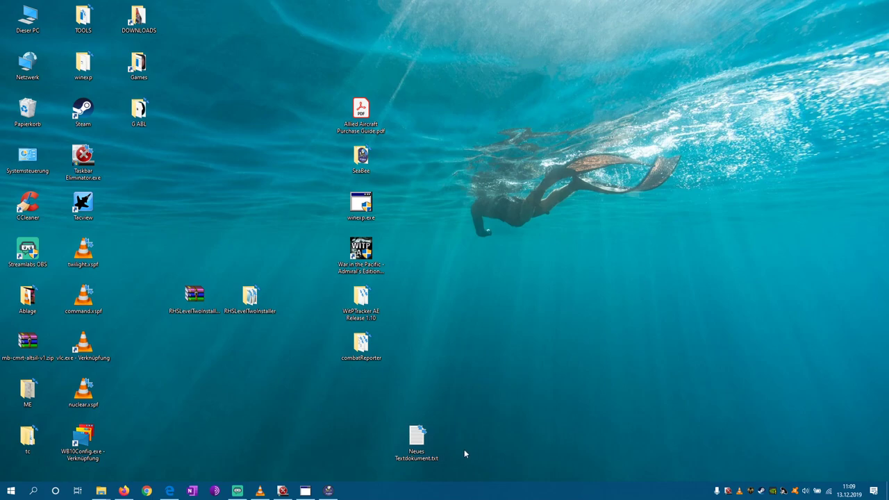
# Place the new text document below the combatReporter folder, then switch to Edge and make the Patch 07 tab the first one
pyautogui.moveTo(419, 439); pyautogui.dragTo(377, 391)
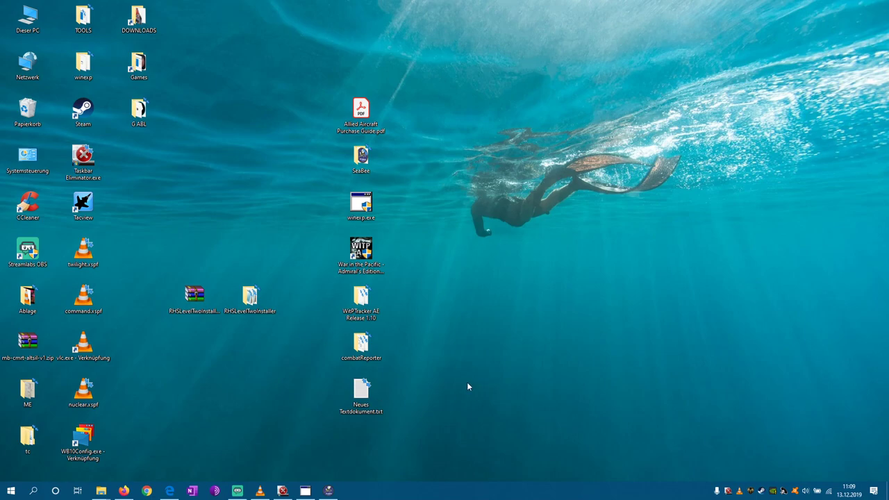
pyautogui.click(169, 491)
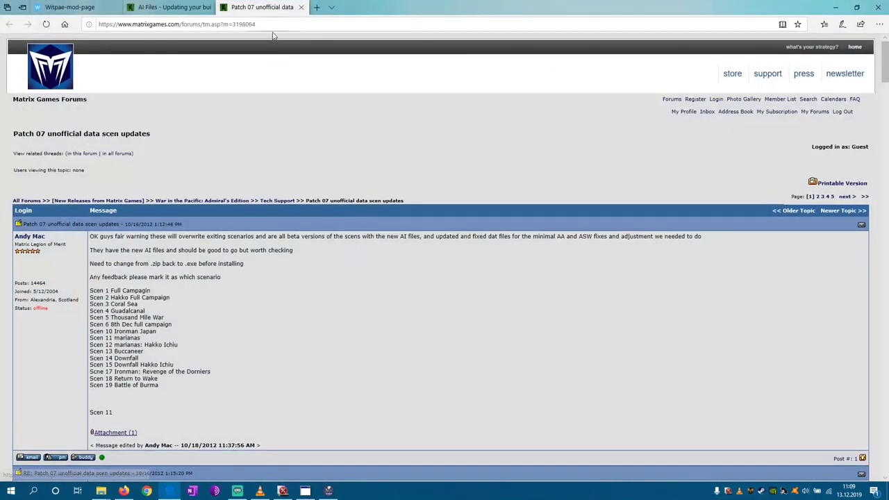
pyautogui.moveTo(268, 7); pyautogui.dragTo(76, 9)
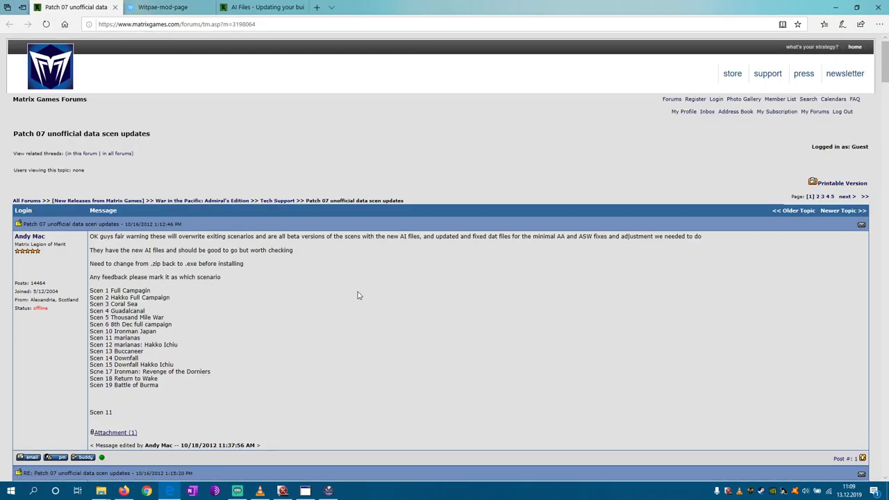
# Reduce the browser from full screen to a smaller window and position it so the desktop icons beside it stay accessible
pyautogui.doubleClick(389, 5)
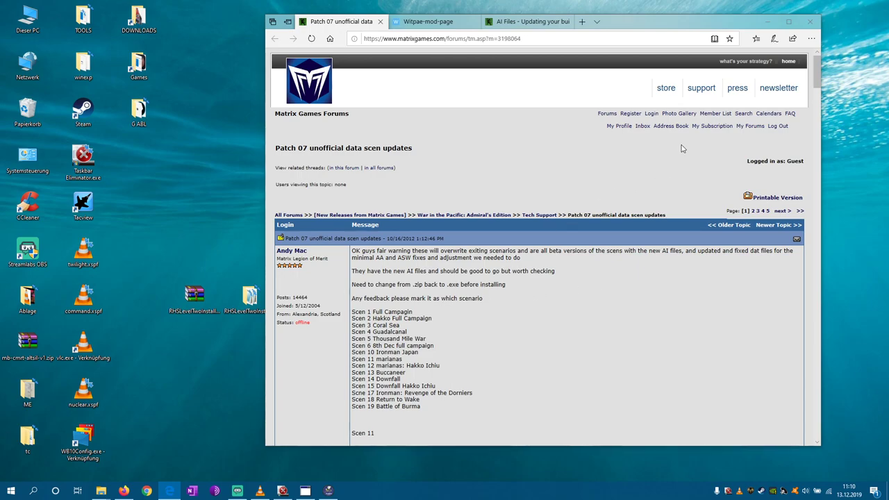
pyautogui.moveTo(625, 28); pyautogui.dragTo(702, 36)
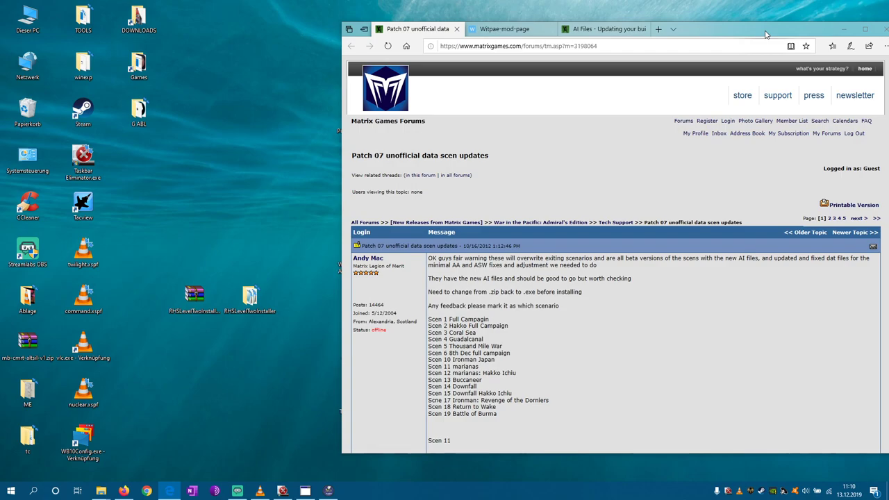
pyautogui.moveTo(766, 34); pyautogui.dragTo(723, 29)
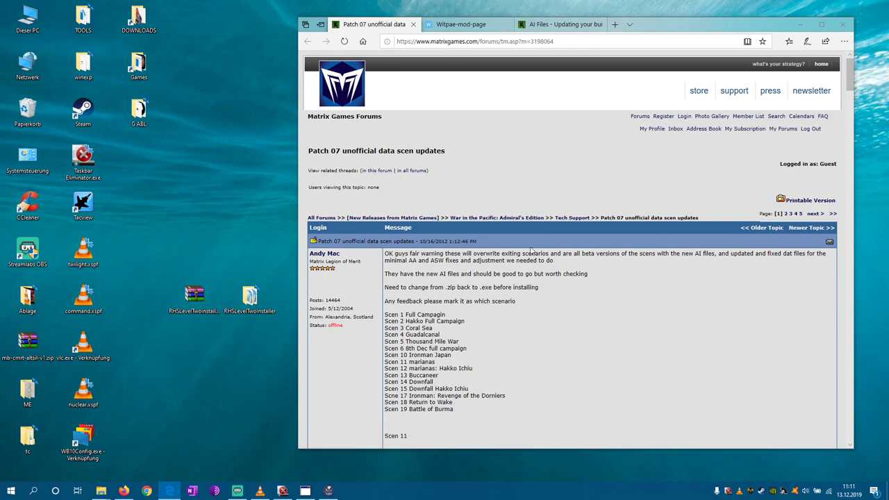
pyautogui.click(247, 180)
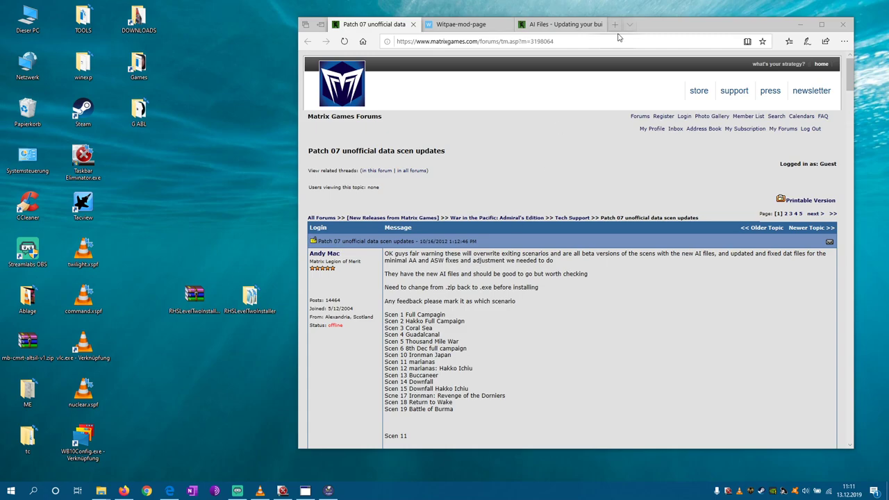
pyautogui.moveTo(618, 25); pyautogui.dragTo(583, 25)
# Read the opening post of the Patch 07 thread, including the install instructions and the list of updated scenarios
pyautogui.scroll(-2, 505, 337)
pyautogui.scroll(2, 436, 255)
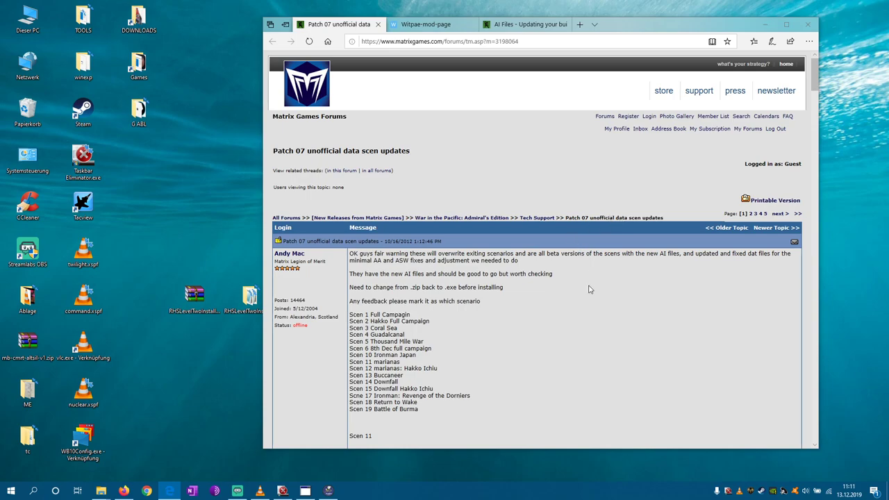
pyautogui.scroll(-1, 589, 289)
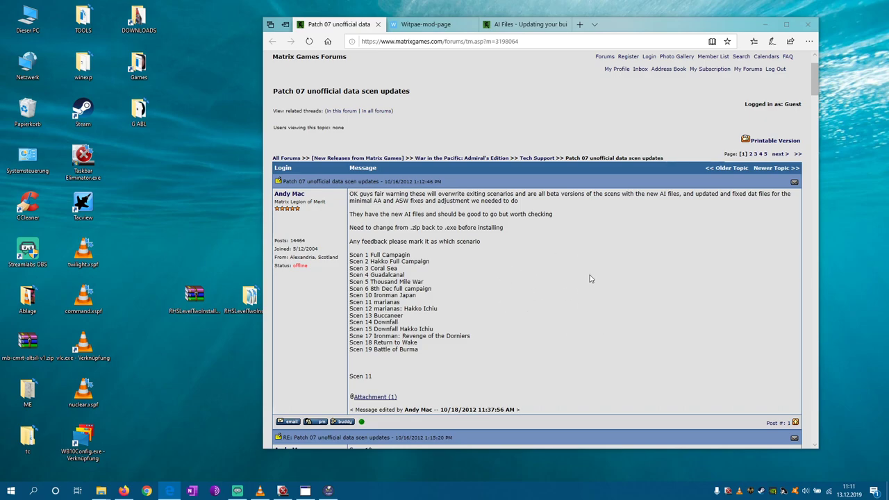
pyautogui.scroll(-1, 626, 297)
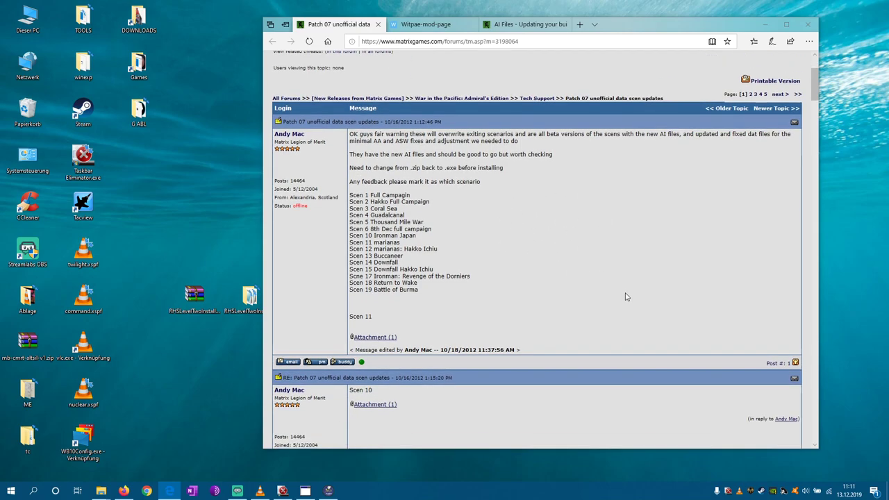
pyautogui.scroll(1, 626, 297)
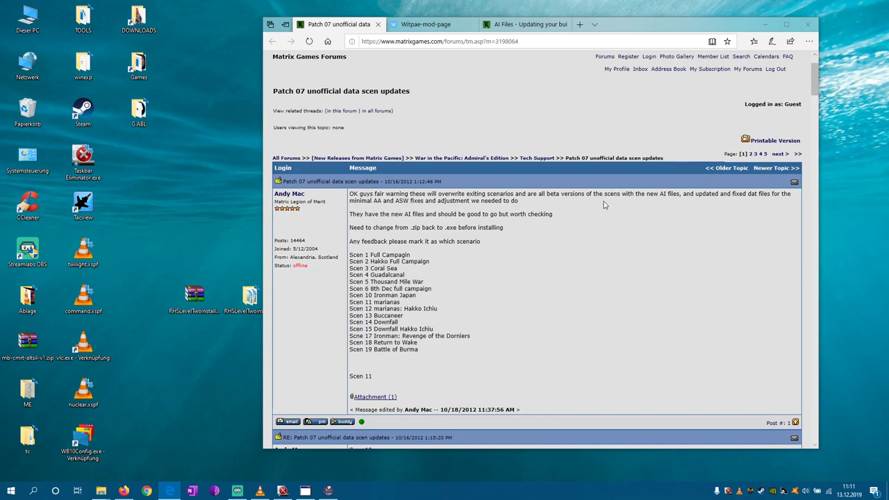
pyautogui.scroll(-2, 593, 220)
pyautogui.scroll(2, 593, 220)
pyautogui.scroll(-5, 597, 263)
pyautogui.scroll(2, 555, 319)
pyautogui.scroll(3, 549, 319)
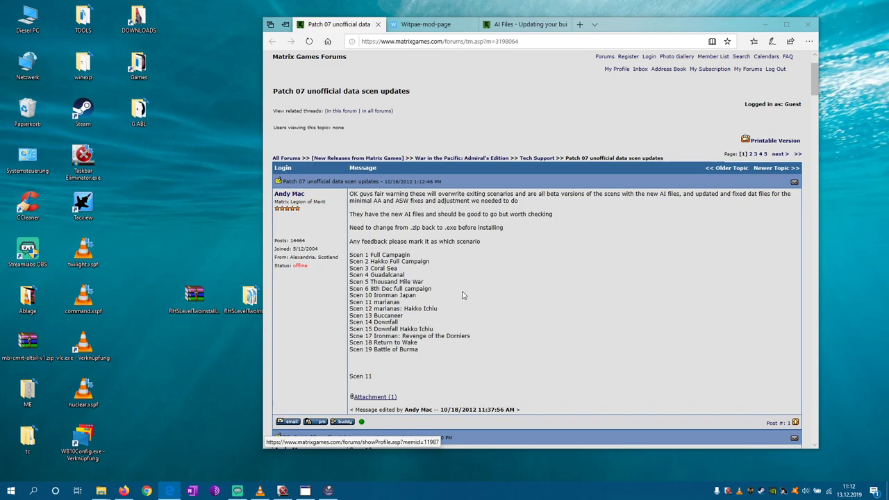
pyautogui.scroll(-4, 458, 281)
pyautogui.scroll(3, 566, 351)
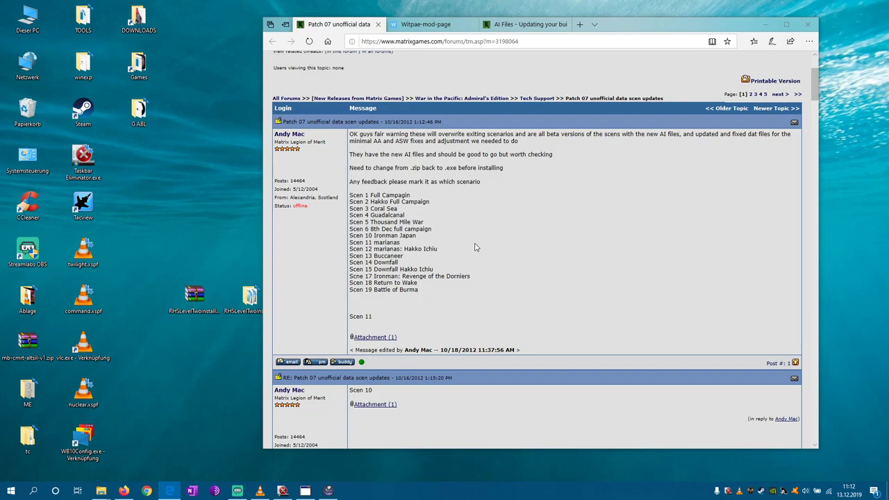
# Look through the reply posts for the separate attachments of scenarios 10, 12, 13 and 14, then return to the scenario list
pyautogui.scroll(-2, 585, 252)
pyautogui.scroll(2, 528, 312)
pyautogui.scroll(-3, 544, 340)
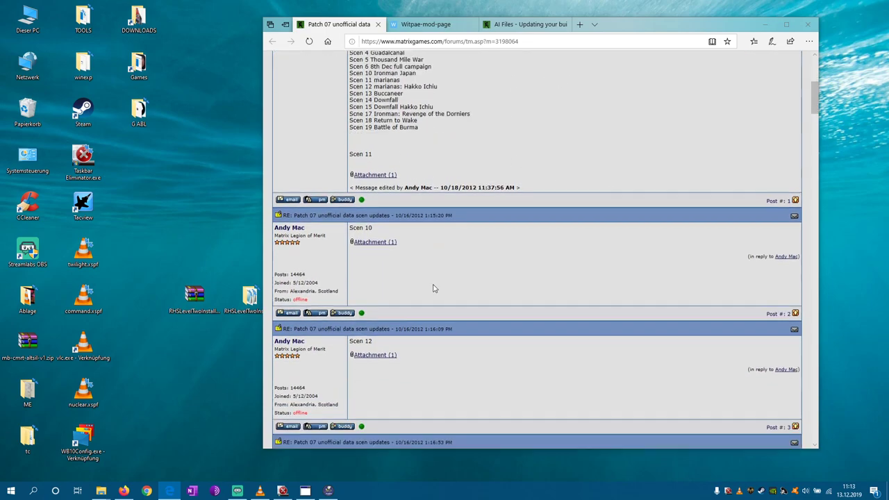
pyautogui.scroll(1, 382, 243)
pyautogui.scroll(-7, 387, 347)
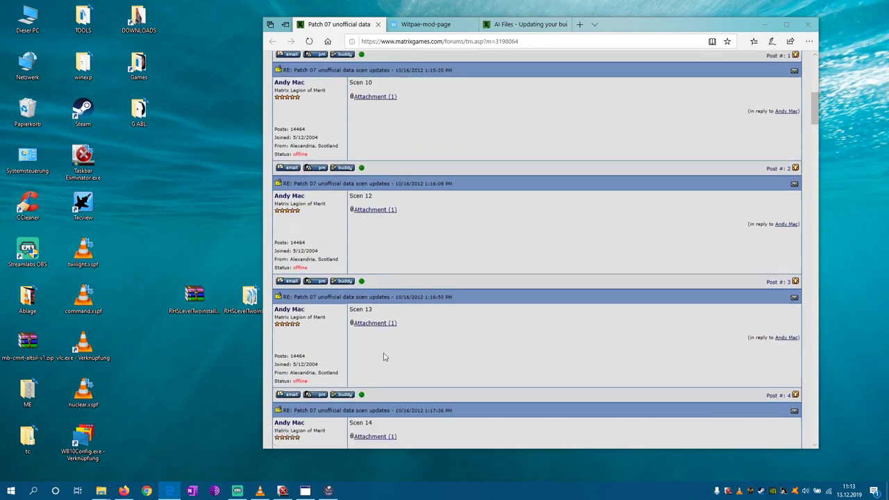
pyautogui.scroll(-5, 368, 236)
pyautogui.scroll(7, 506, 302)
pyautogui.scroll(9, 515, 313)
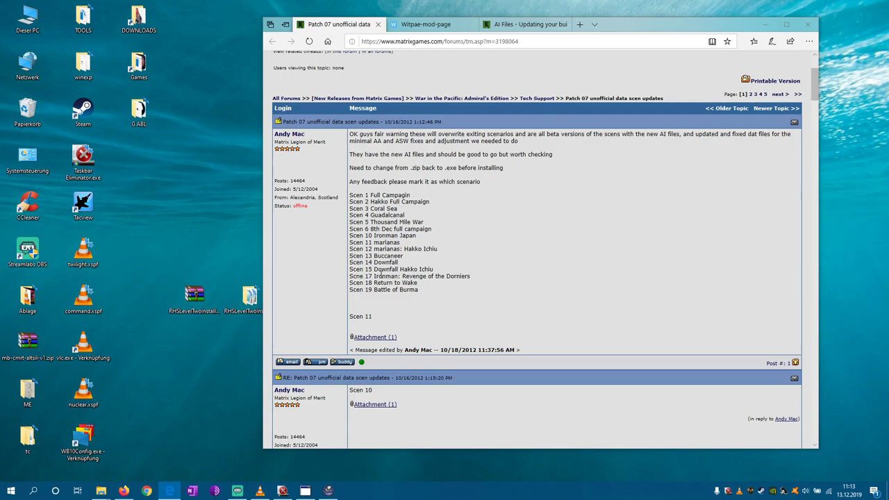
# Highlight the entry for scenario 17, Ironman: Revenge of the Dorniers, in the scenario list
pyautogui.moveTo(348, 278); pyautogui.dragTo(473, 278)
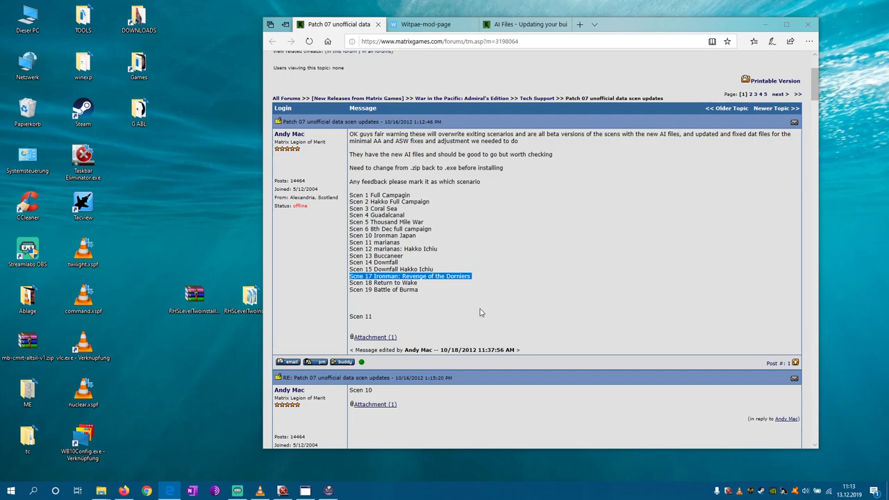
pyautogui.click(387, 276)
pyautogui.moveTo(374, 275); pyautogui.dragTo(416, 277)
pyautogui.click(429, 291)
pyautogui.scroll(-3, 428, 291)
pyautogui.scroll(2, 389, 180)
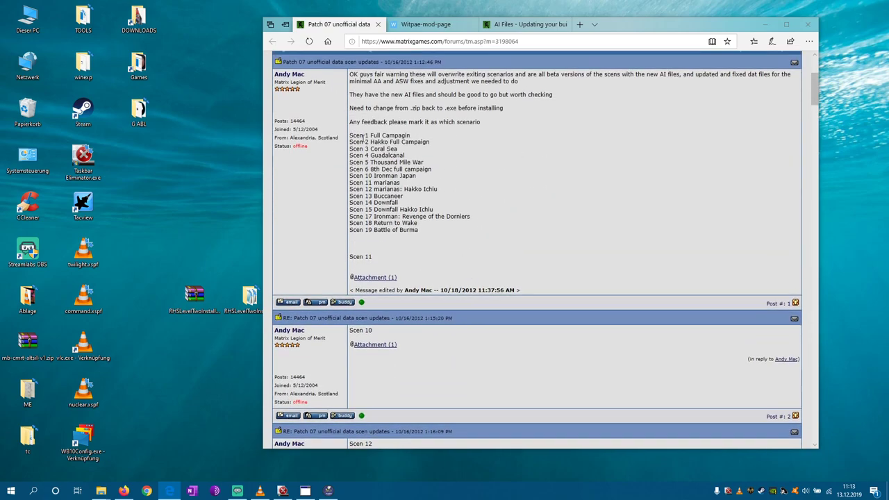
# Highlight the scenario list entries from Scen 2 Hakko Full Campaign down to Scen 10 Ironman Japan
pyautogui.scroll(-4, 401, 278)
pyautogui.scroll(3, 400, 278)
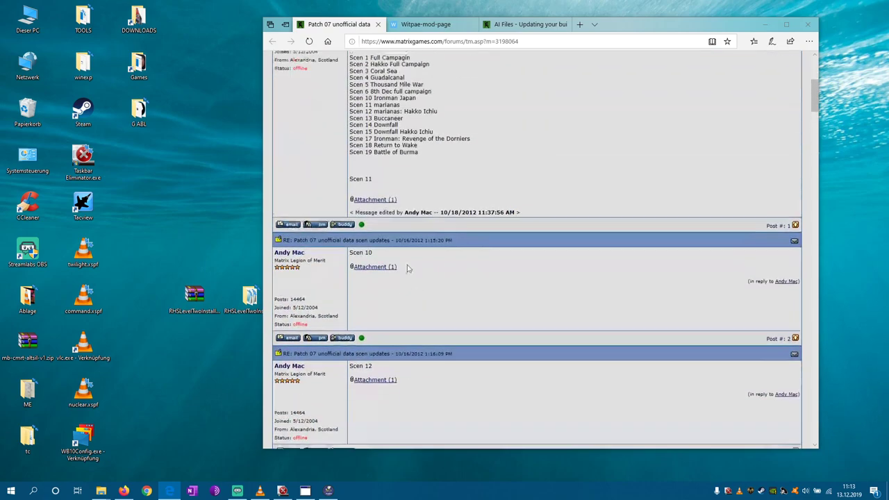
pyautogui.scroll(2, 410, 279)
pyautogui.moveTo(359, 202); pyautogui.dragTo(391, 206)
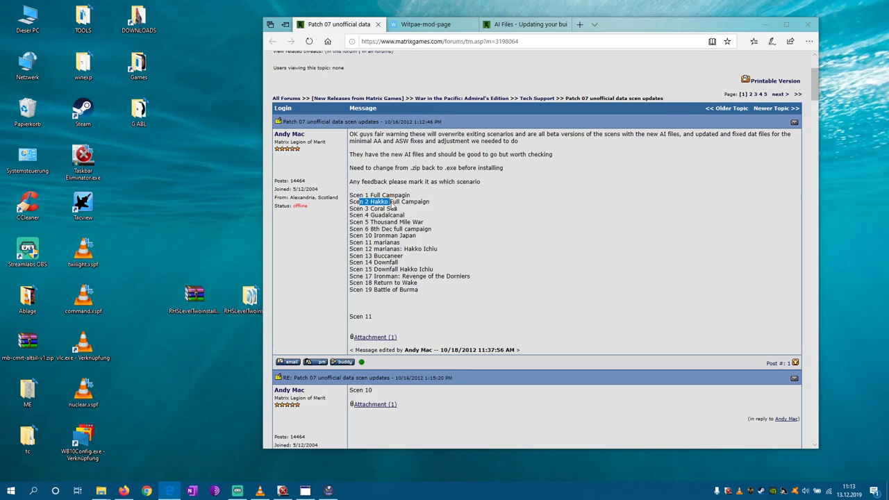
pyautogui.click(382, 205)
pyautogui.moveTo(356, 201); pyautogui.dragTo(420, 234)
pyautogui.tripleClick(417, 236)
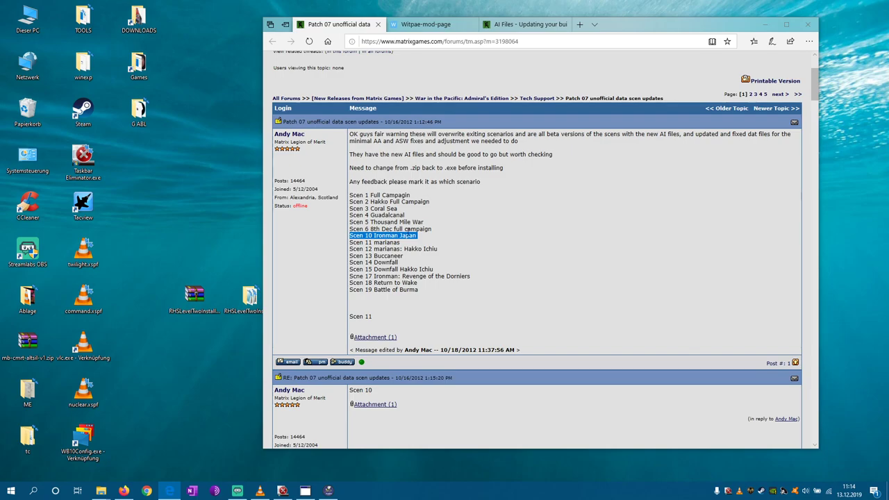
pyautogui.click(408, 236)
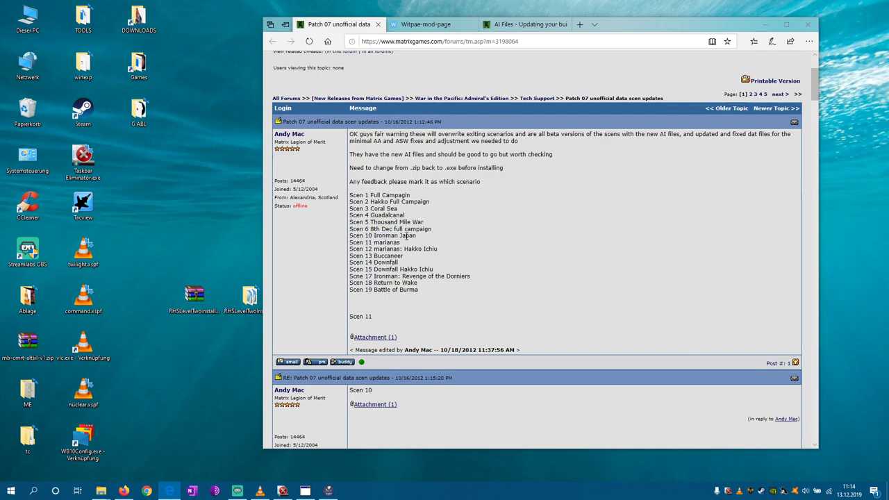
# Highlight the Scen 10 Ironman Japan entry and the Scen 1 full campaign entry in the opening post
pyautogui.scroll(3, 439, 177)
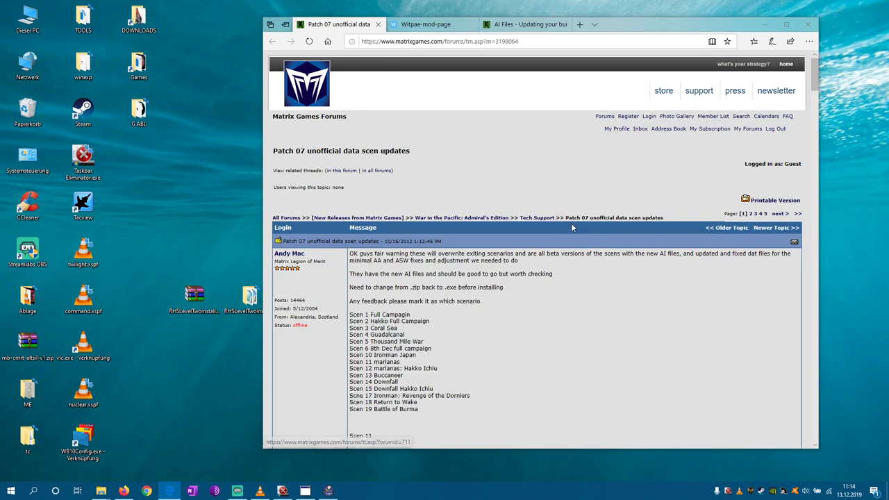
pyautogui.scroll(-3, 568, 218)
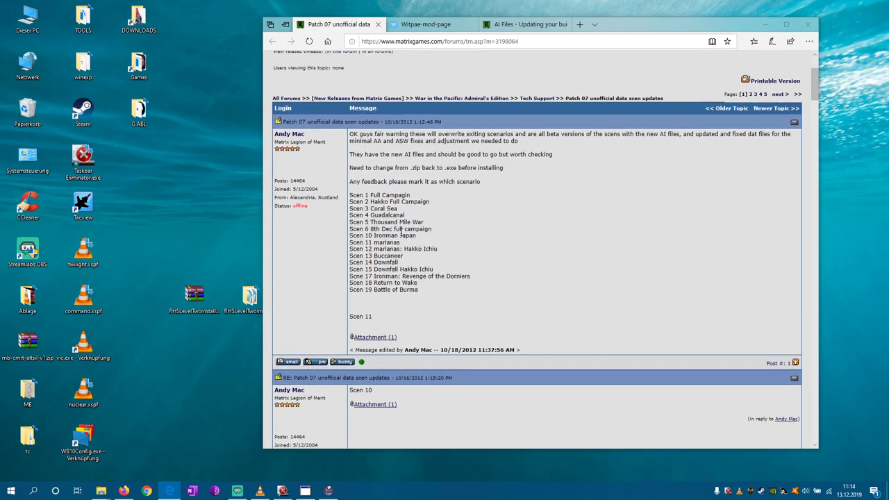
pyautogui.moveTo(369, 236); pyautogui.dragTo(417, 237)
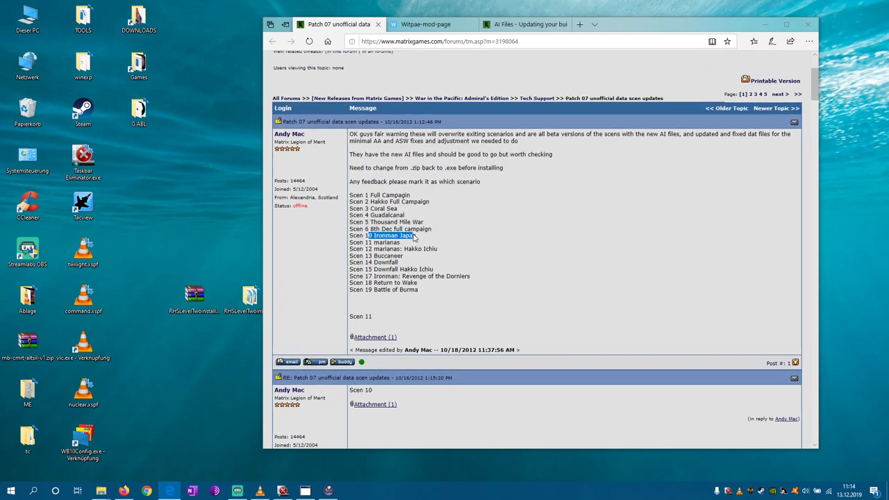
pyautogui.click(394, 242)
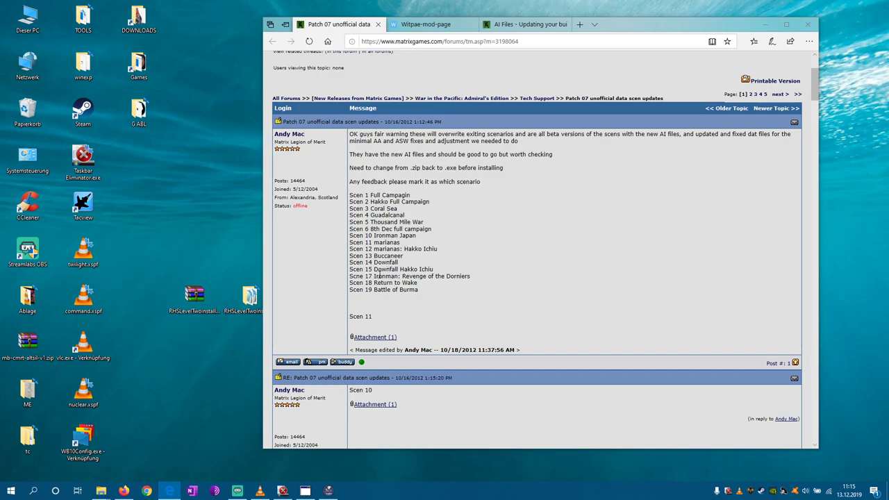
pyautogui.moveTo(358, 196); pyautogui.dragTo(390, 199)
pyautogui.click(516, 255)
# Download the Scen 11 attachment AEdataUpdateS11.zip from the opening post and save it to the Desktop under the suggested name
pyautogui.scroll(-3, 441, 266)
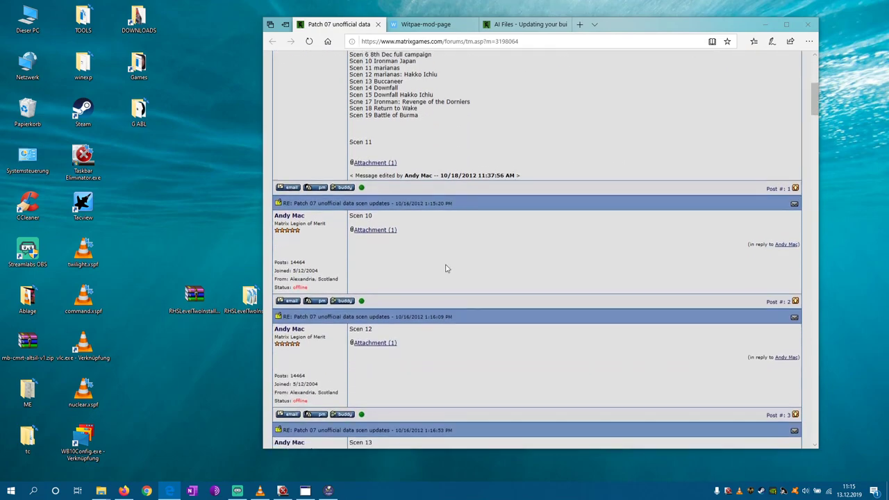
pyautogui.scroll(3, 458, 279)
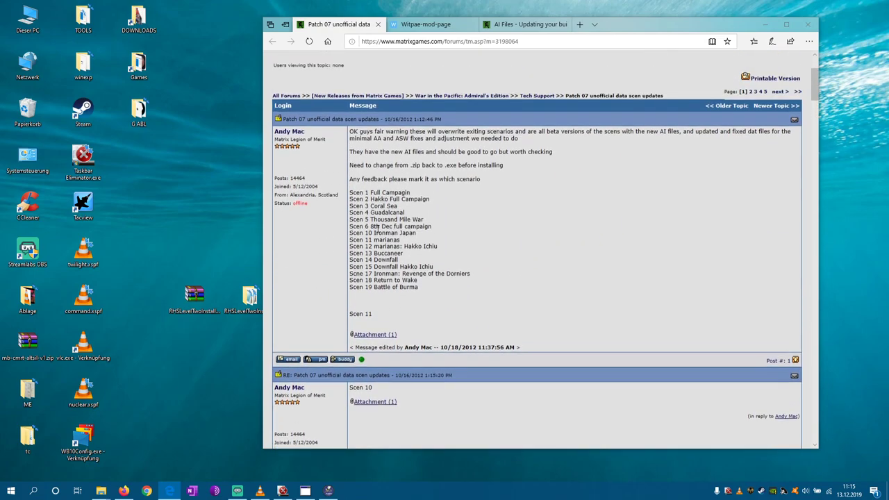
pyautogui.click(389, 338)
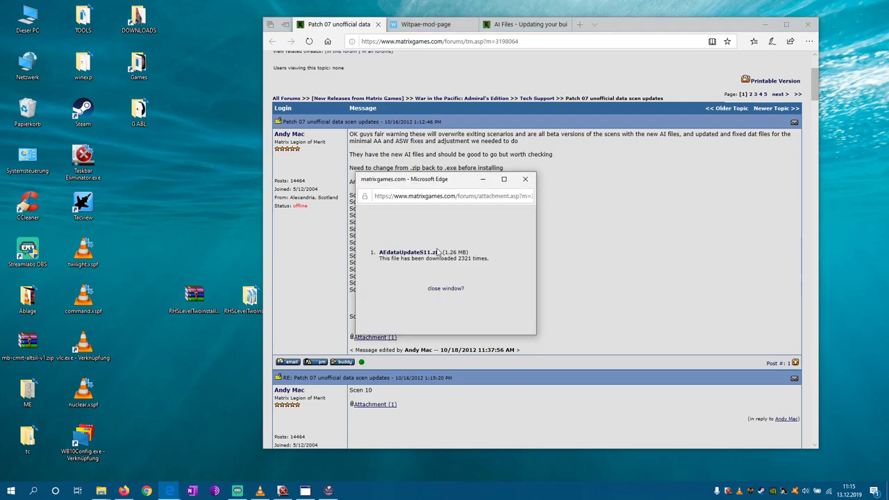
pyautogui.click(409, 255)
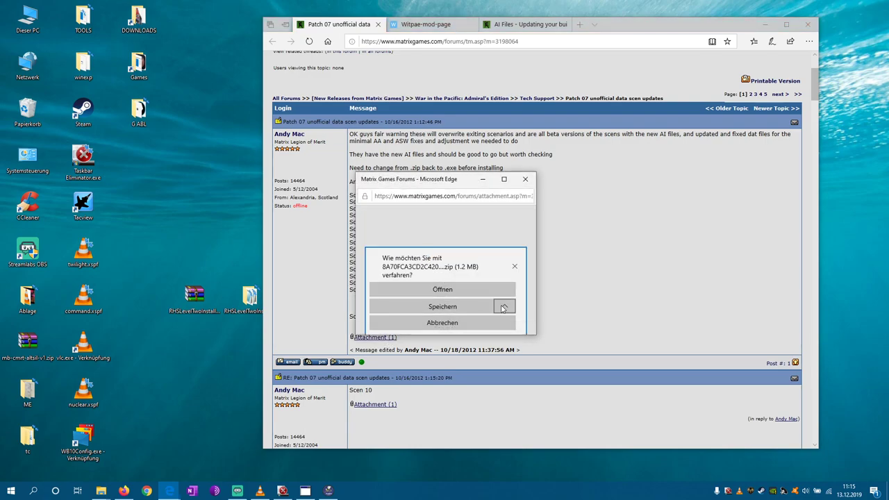
pyautogui.click(443, 292)
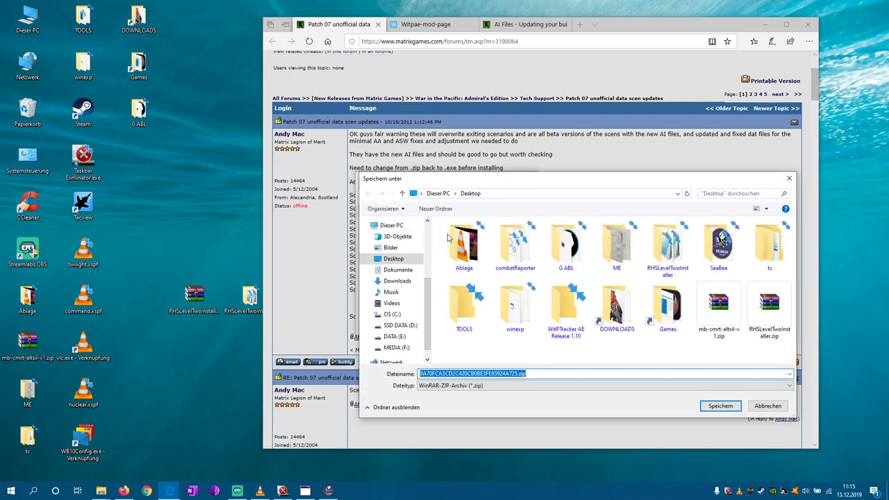
pyautogui.click(730, 409)
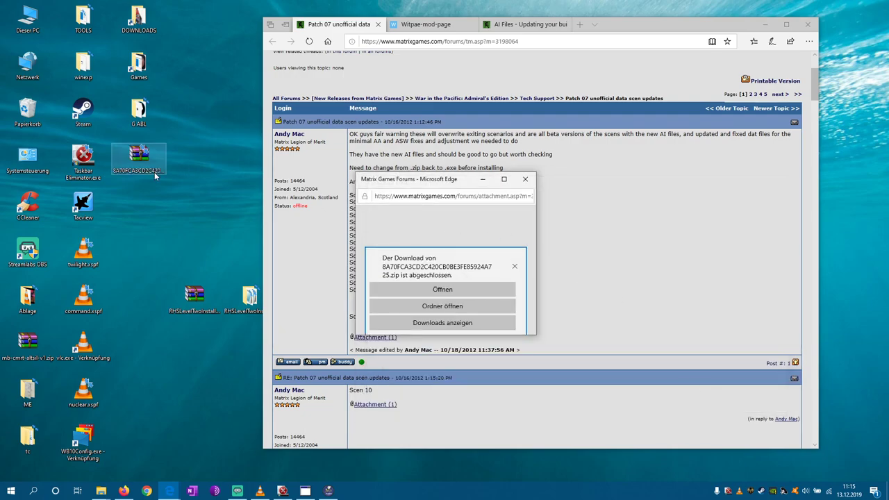
# Try to extract the downloaded zip archive directly onto the desktop, and close the attachment pop-up window
pyautogui.rightClick(145, 160)
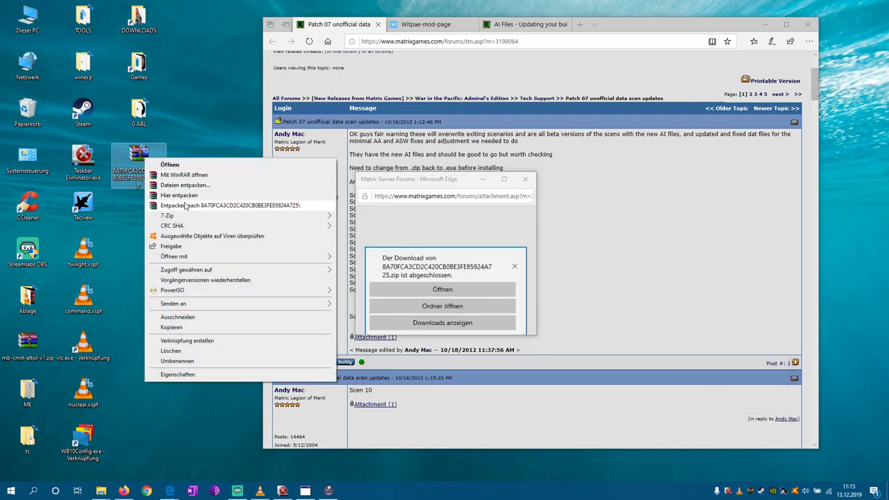
pyautogui.click(179, 196)
pyautogui.click(525, 179)
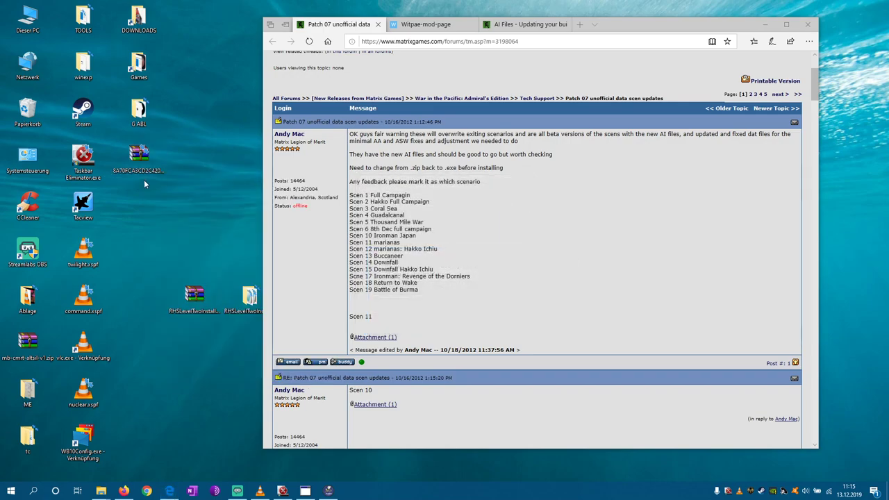
# Rename the downloaded archive on the desktop by changing its extension from .zip to .exe, and accept the extension change
pyautogui.rightClick(112, 144)
pyautogui.click(167, 366)
pyautogui.click(156, 185)
pyautogui.press('BackSpace')
pyautogui.press('BackSpace')
pyautogui.press('BackSpace')
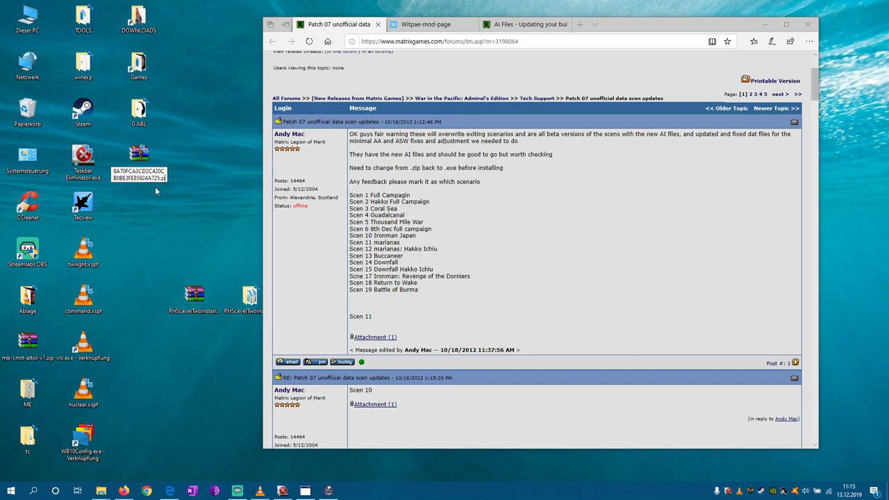
pyautogui.write('exe')
pyautogui.press('Return')
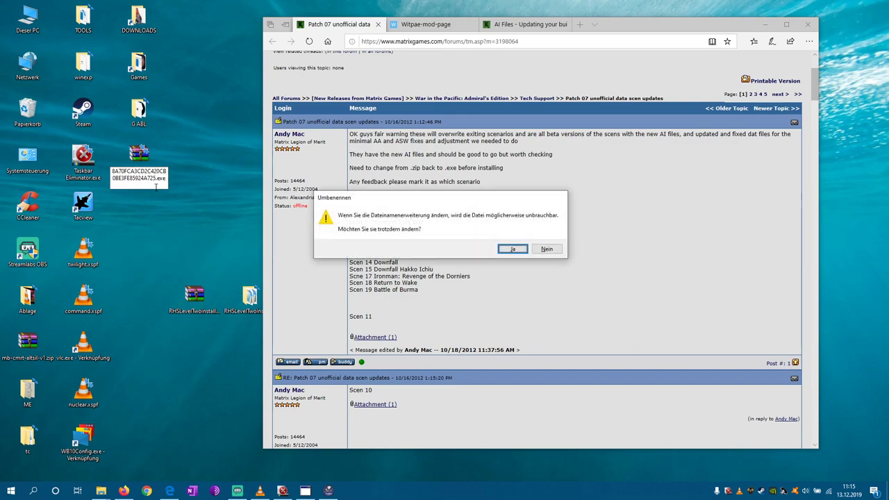
pyautogui.click(513, 249)
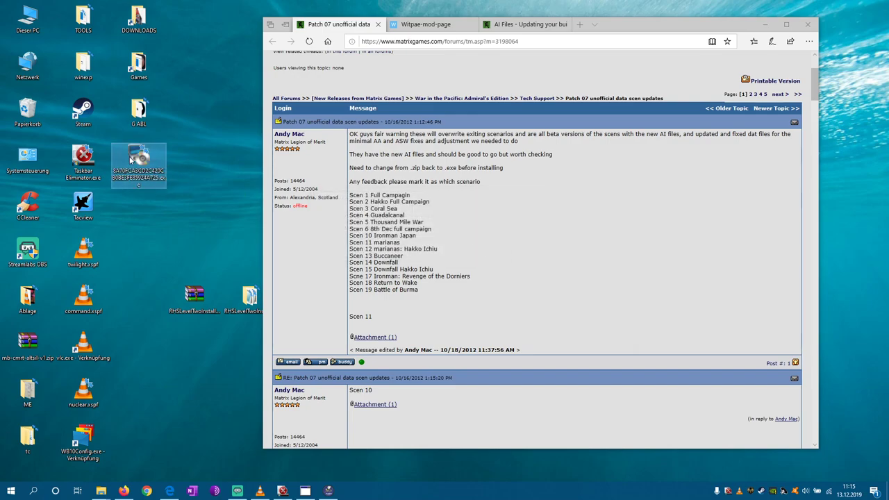
# Run the renamed installer despite the security warning and advance to its installation folder page
pyautogui.doubleClick(134, 161)
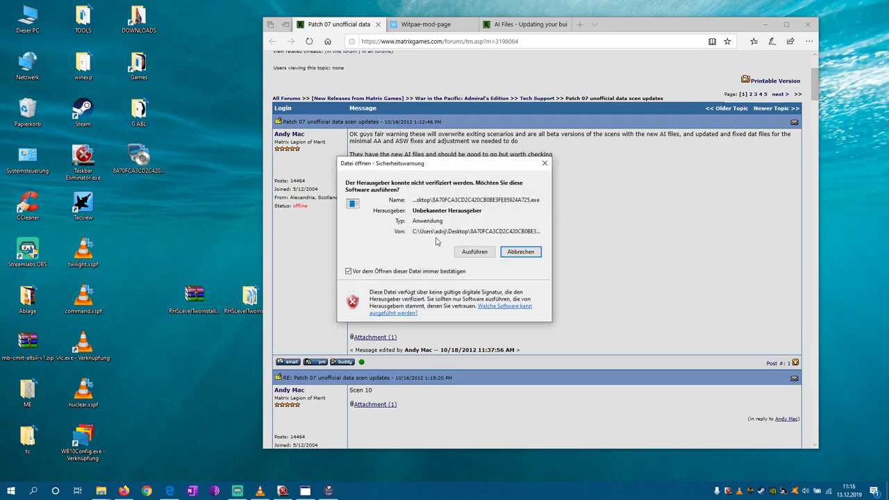
pyautogui.click(473, 254)
pyautogui.click(508, 319)
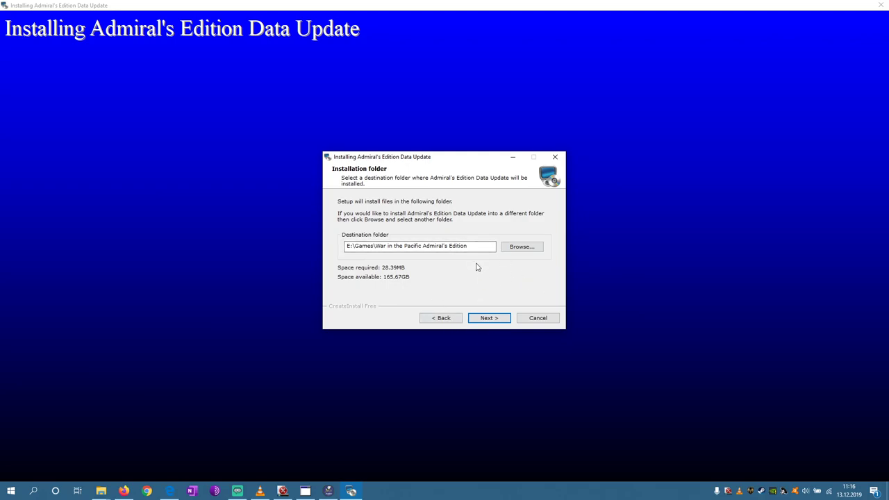
pyautogui.click(527, 247)
pyautogui.moveTo(509, 245); pyautogui.dragTo(508, 200)
pyautogui.click(383, 231)
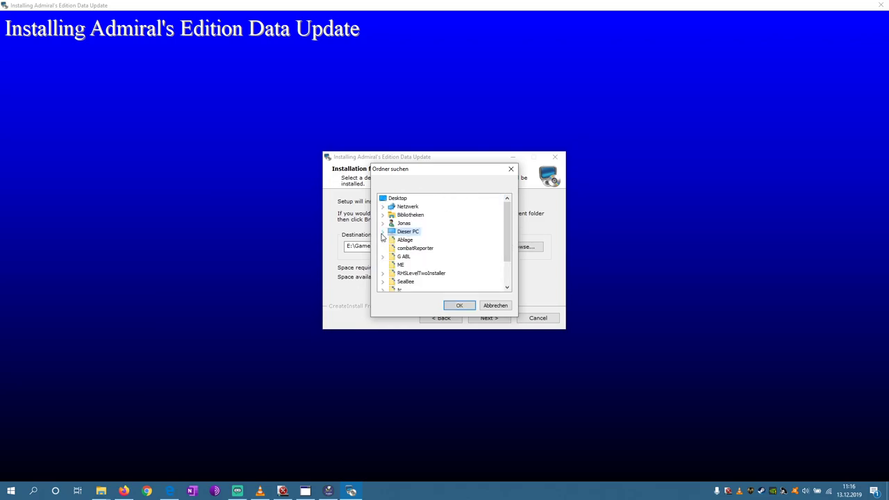
pyautogui.click(400, 200)
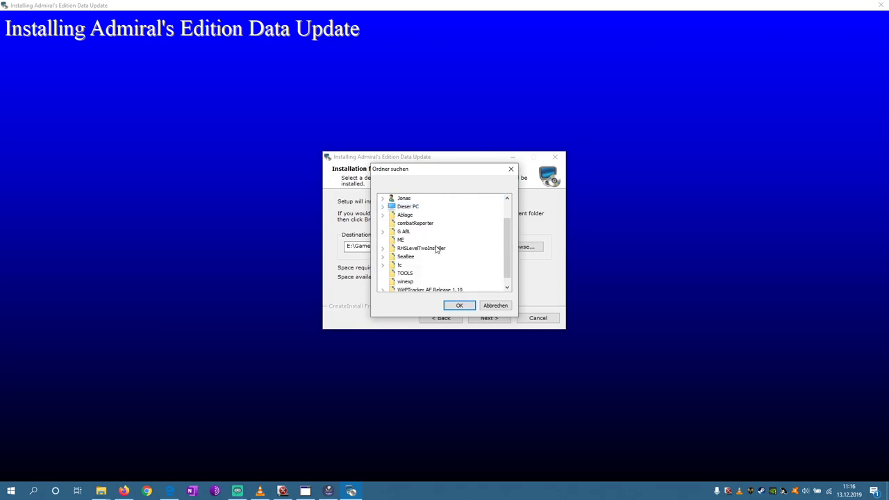
pyautogui.scroll(-2, 442, 266)
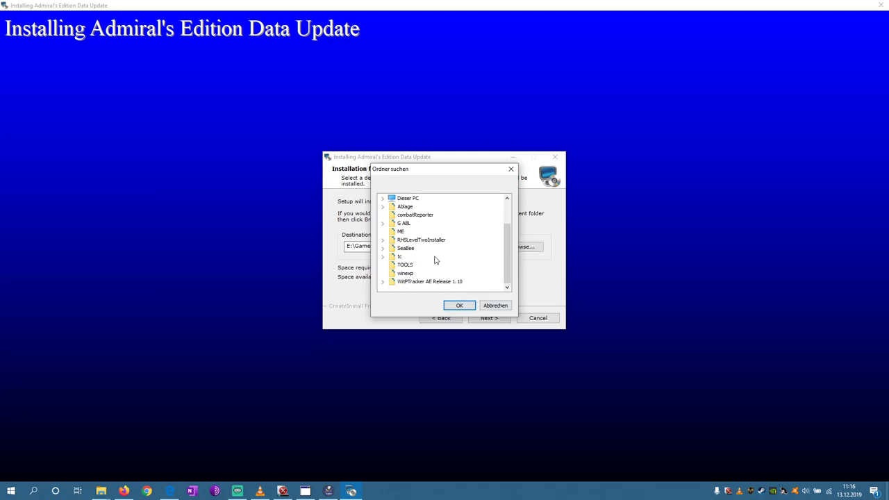
pyautogui.moveTo(506, 257); pyautogui.dragTo(509, 228)
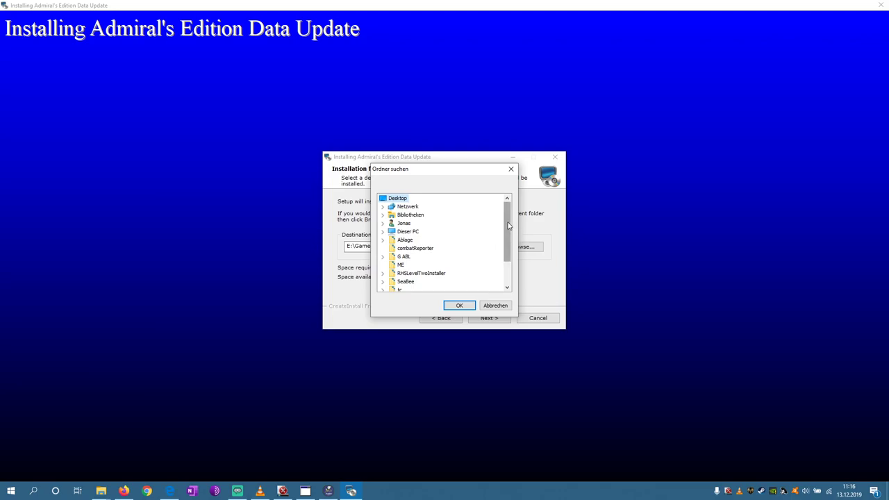
pyautogui.scroll(-2, 484, 229)
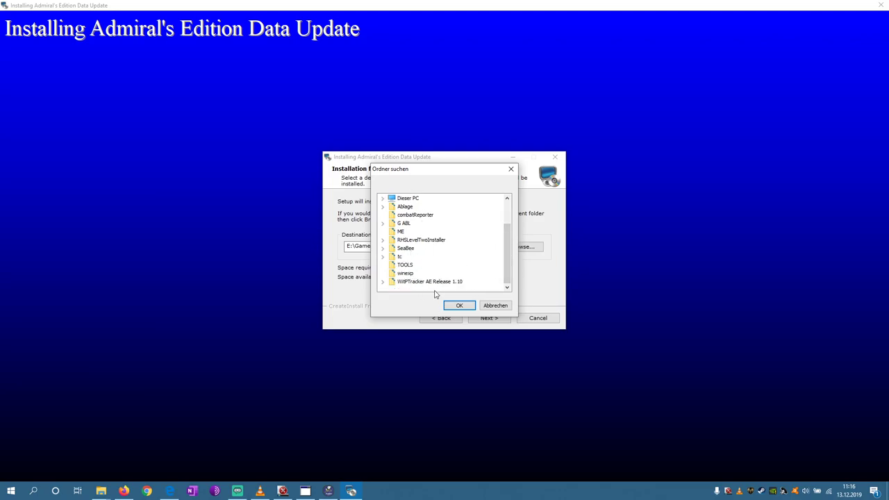
pyautogui.moveTo(508, 275); pyautogui.dragTo(506, 257)
# Show the desktop and create a new folder there with the default name Neuer Ordner
pyautogui.rightClick(461, 495)
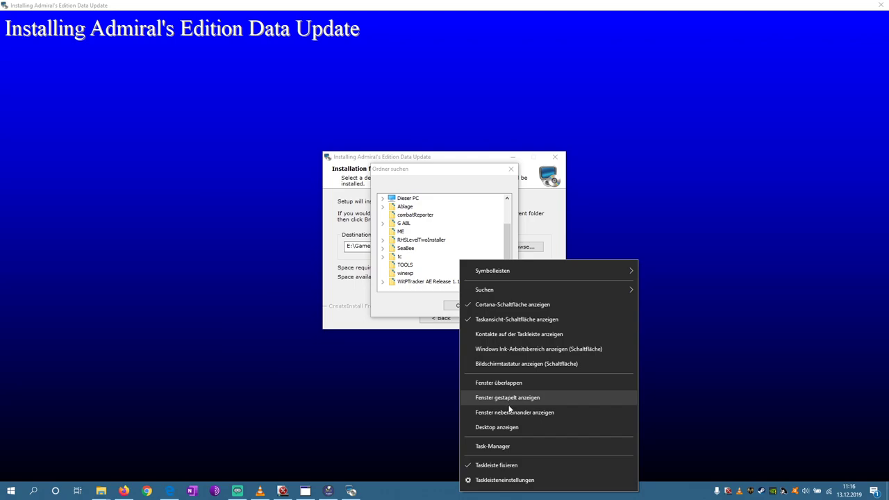
pyautogui.click(515, 434)
pyautogui.rightClick(456, 254)
pyautogui.moveTo(520, 343)
pyautogui.click(619, 343)
pyautogui.press('Return')
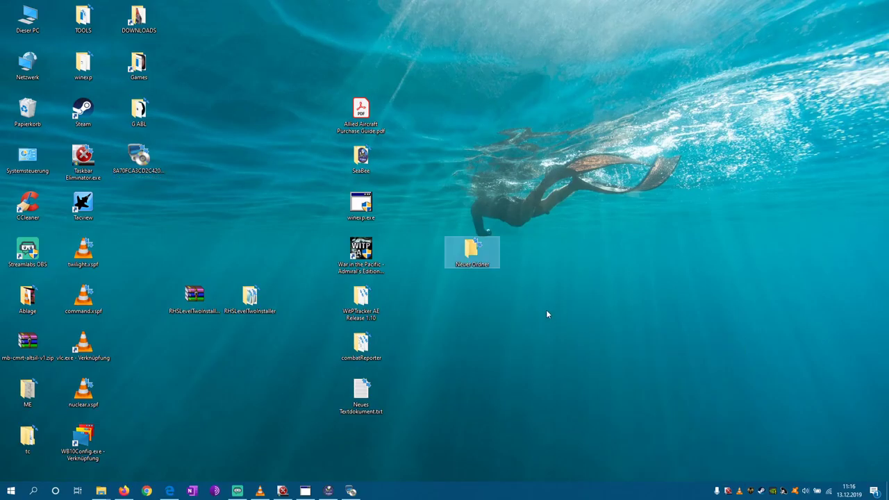
# Return to the installer, reload its folder browser and set the destination to the desktop folder Neuer Ordner
pyautogui.click(305, 490)
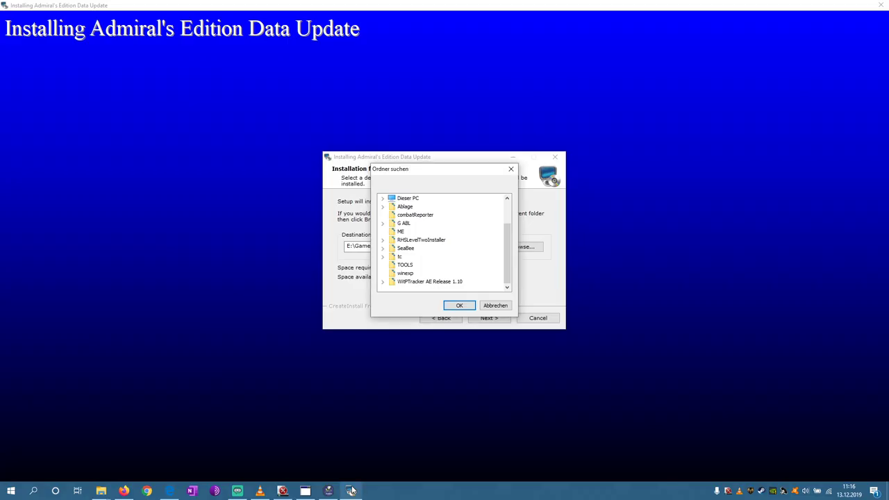
pyautogui.click(495, 306)
pyautogui.click(524, 247)
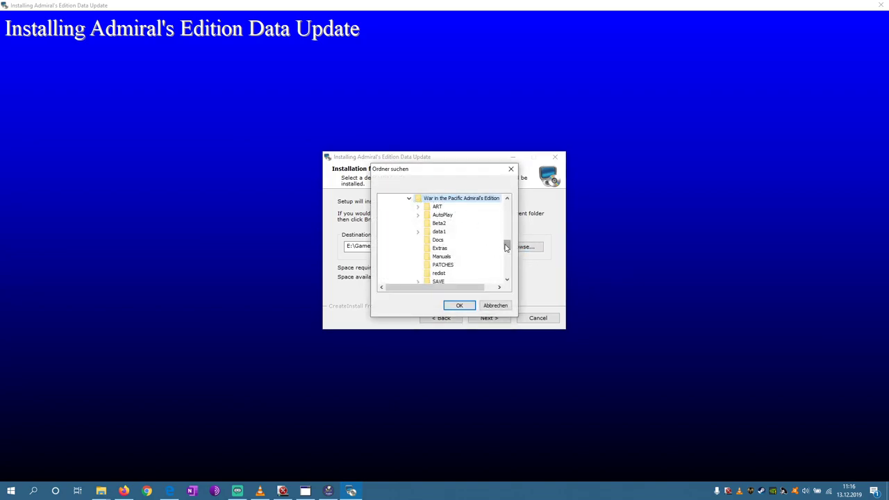
pyautogui.moveTo(507, 244); pyautogui.dragTo(518, 195)
pyautogui.click(389, 199)
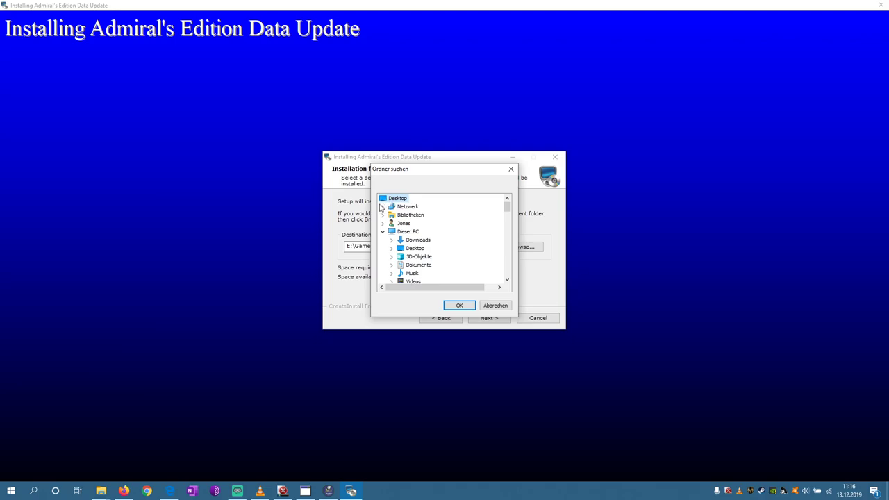
pyautogui.click(383, 231)
pyautogui.scroll(-2, 437, 247)
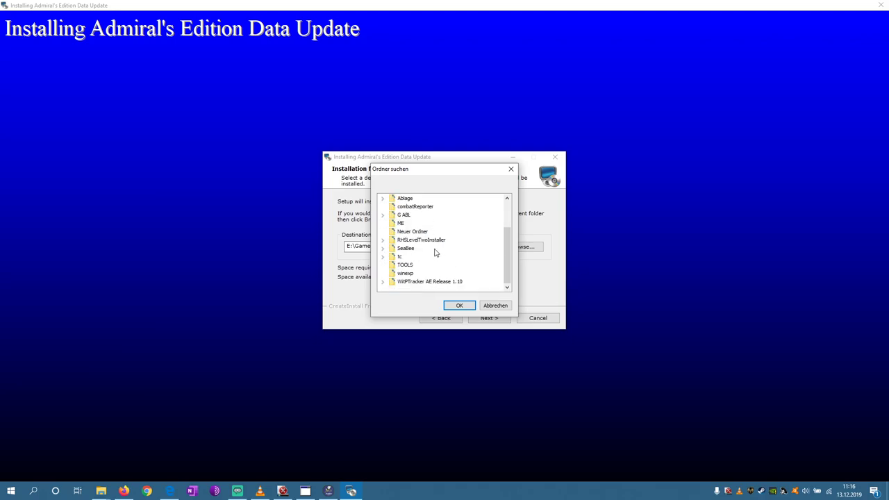
pyautogui.click(460, 305)
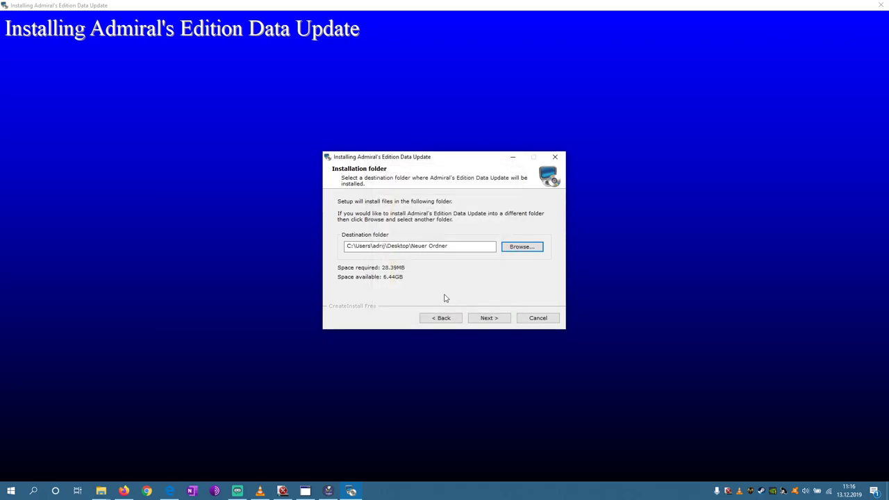
# Install the data update, finish the setup, and open Neuer Ordner in a window placed beside the desktop icons
pyautogui.click(490, 318)
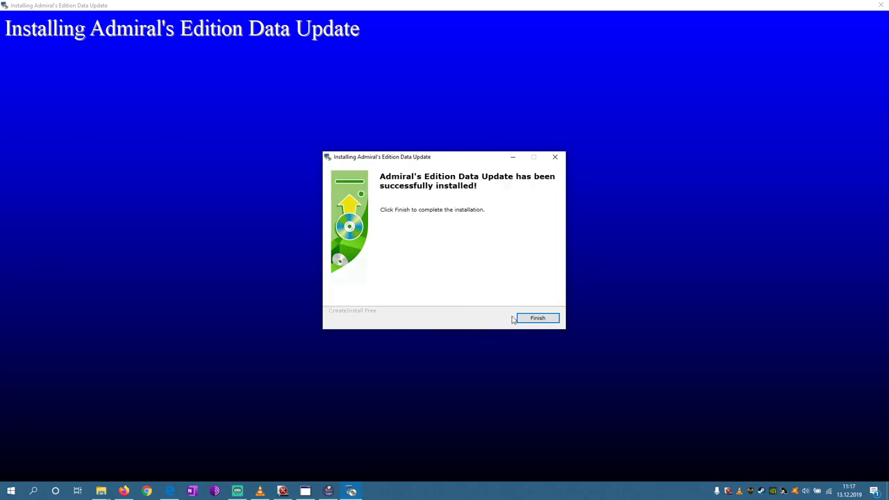
pyautogui.click(525, 318)
pyautogui.doubleClick(467, 253)
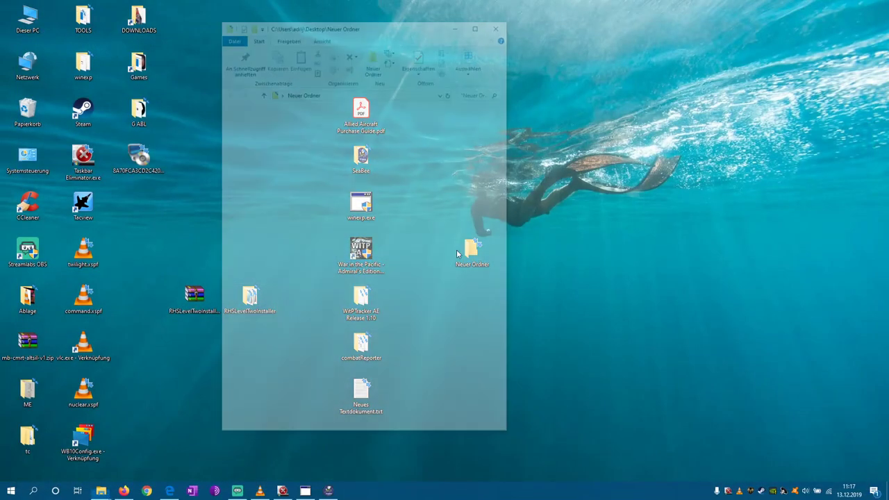
pyautogui.moveTo(358, 29); pyautogui.dragTo(683, 25)
pyautogui.click(478, 259)
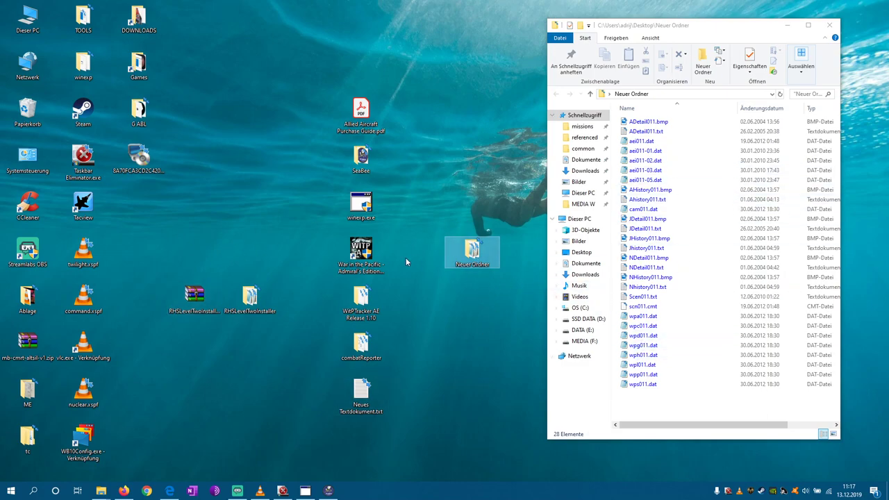
# Highlight the renamed installer and the Neuer Ordner folder on the desktop
pyautogui.click(139, 159)
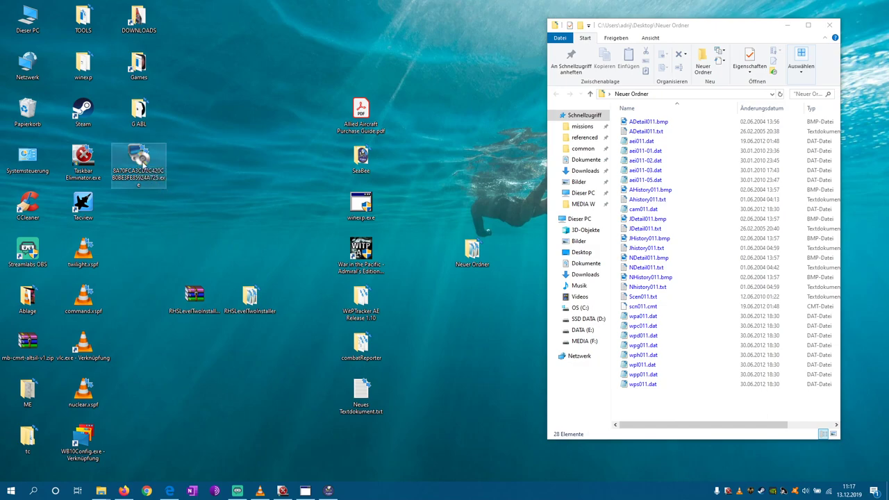
pyautogui.click(257, 201)
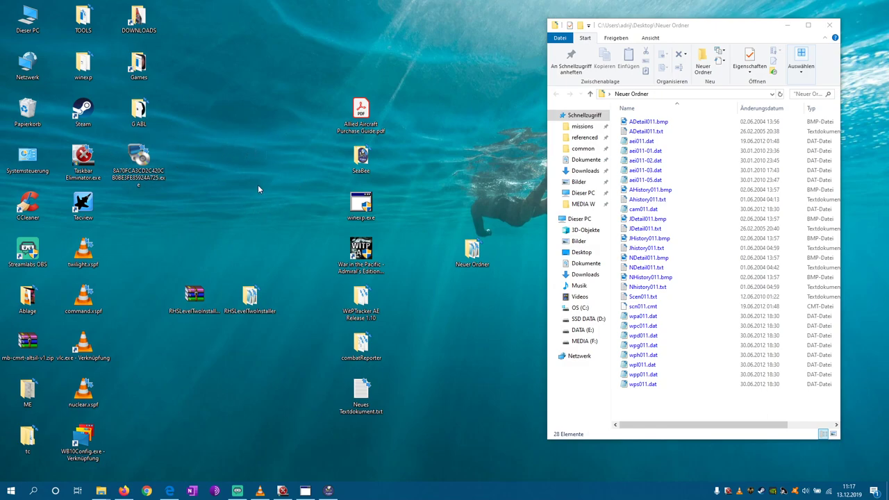
pyautogui.click(149, 167)
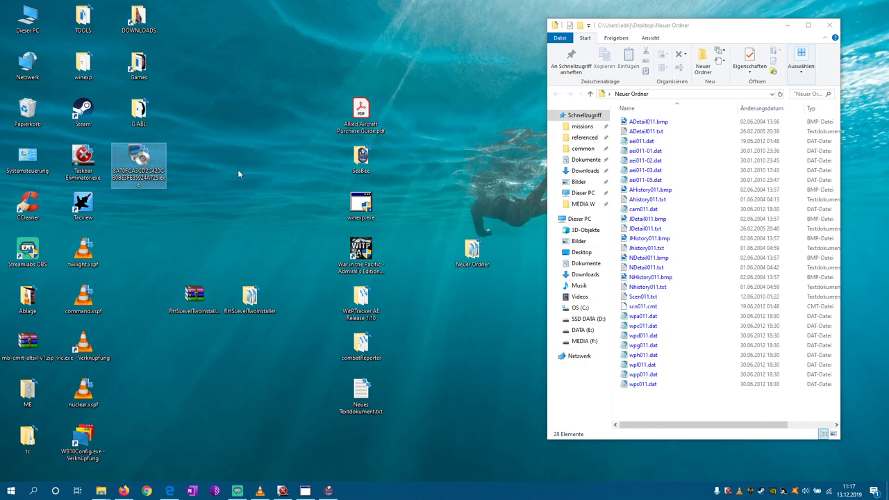
pyautogui.click(249, 226)
pyautogui.click(469, 248)
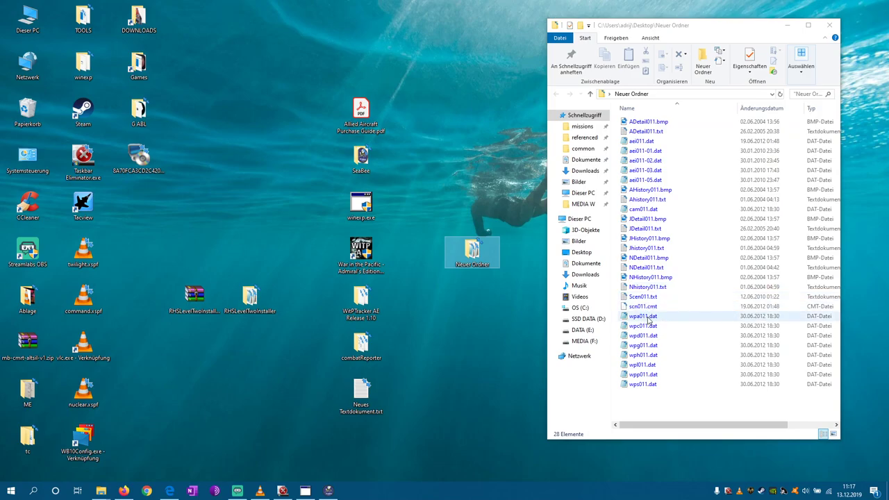
# Switch to the forum page in Edge, highlight the Scen 11 marianas entry, and minimize the browser
pyautogui.click(124, 491)
pyautogui.click(124, 492)
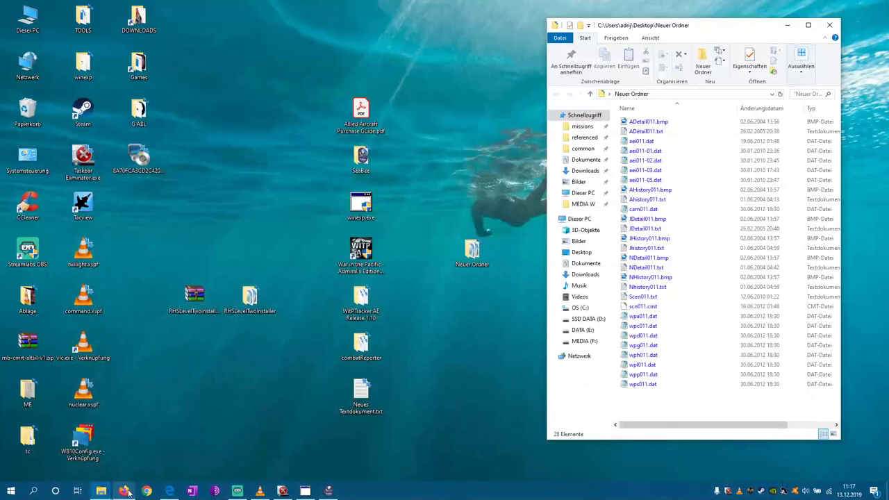
pyautogui.click(169, 491)
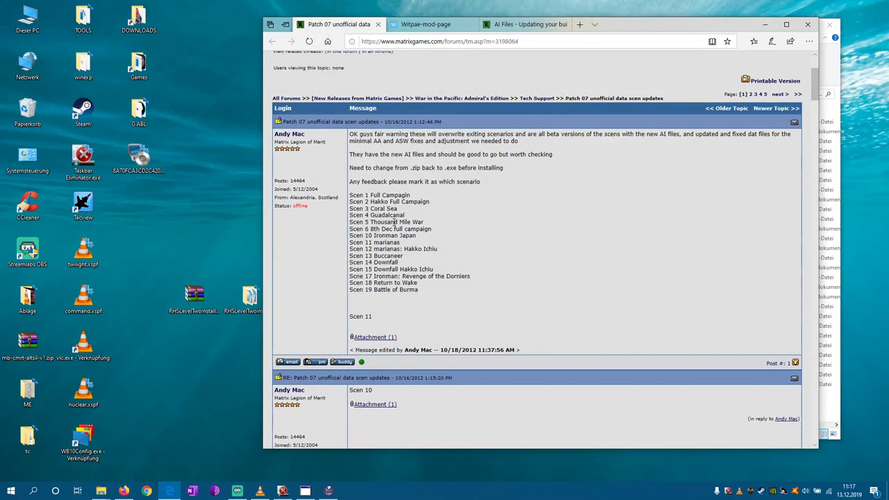
pyautogui.moveTo(353, 242); pyautogui.dragTo(406, 242)
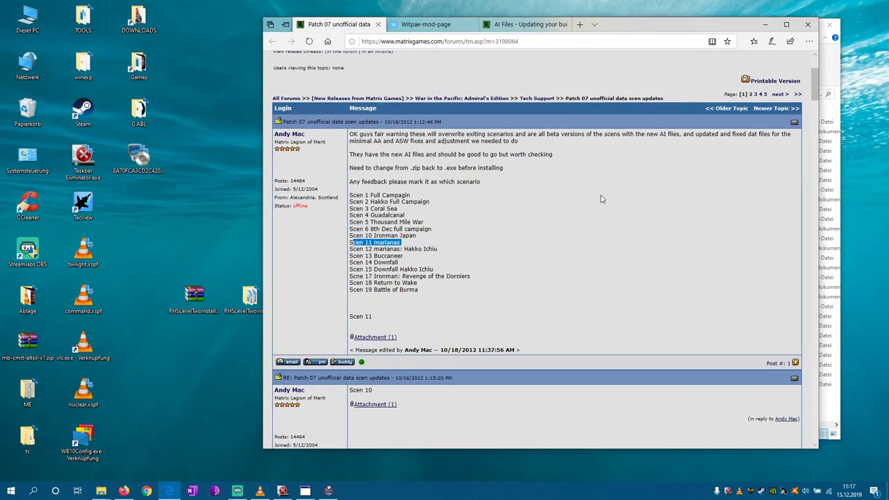
pyautogui.click(763, 28)
# Open the SCEN folder in War in the Pacific Admiral's Edition, find its aei011 files, and select all extracted files in Neuer Ordner
pyautogui.click(101, 490)
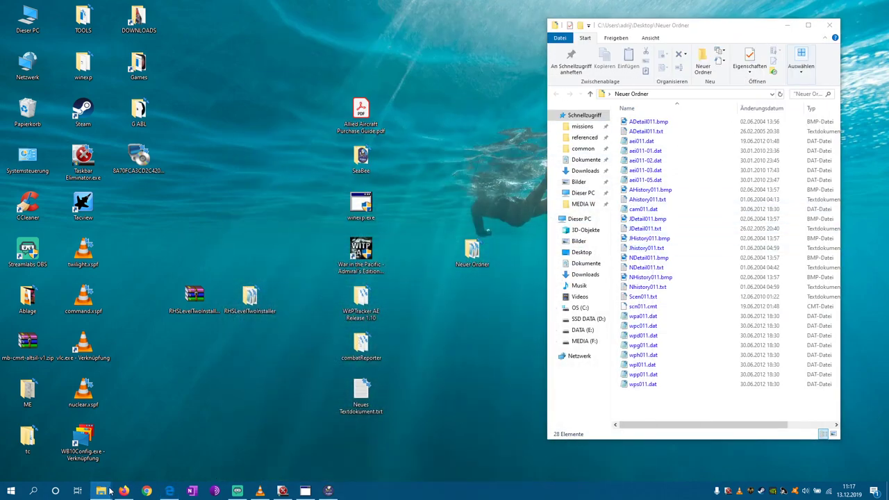
pyautogui.click(23, 453)
pyautogui.click(405, 117)
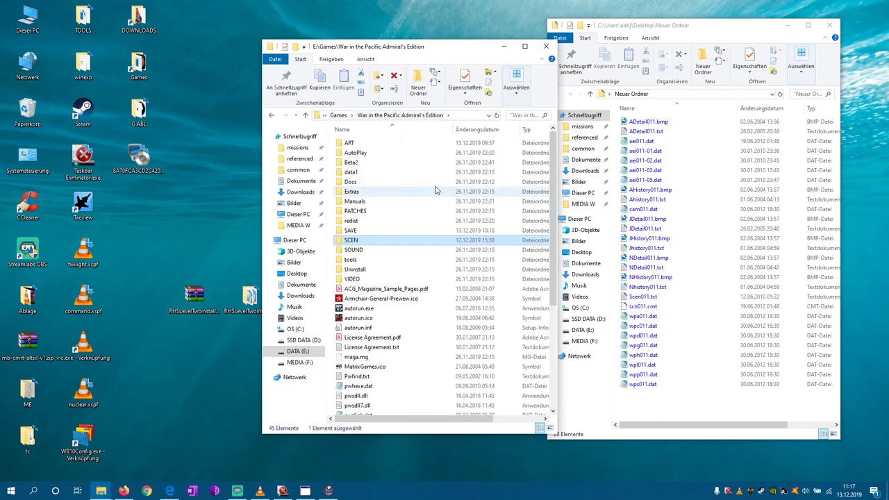
pyautogui.doubleClick(364, 241)
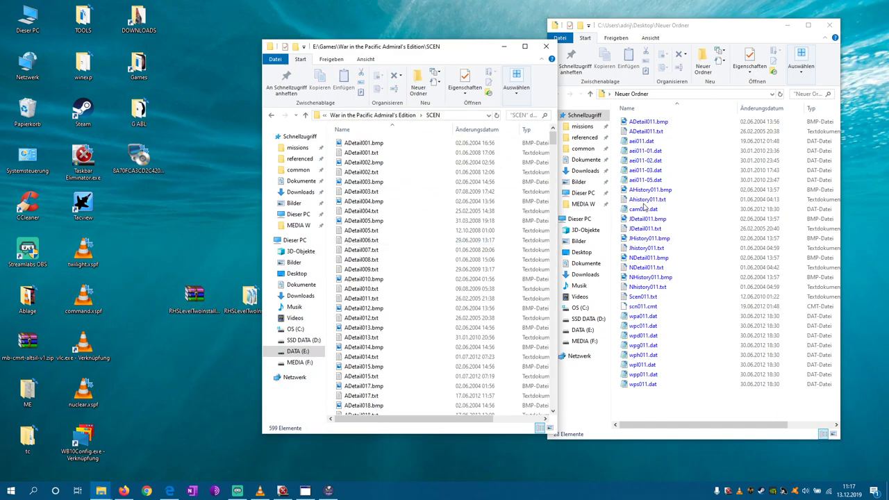
pyautogui.scroll(-5, 407, 239)
pyautogui.moveTo(552, 152); pyautogui.dragTo(553, 211)
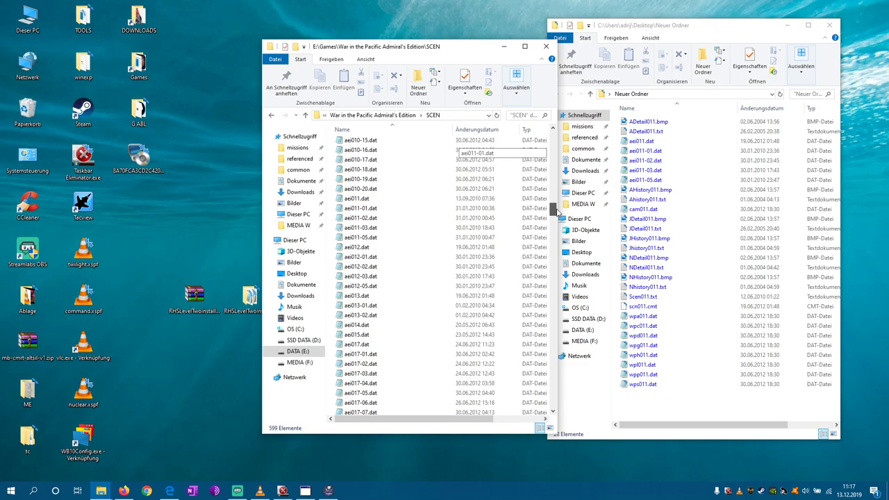
pyautogui.moveTo(553, 211); pyautogui.dragTo(552, 211)
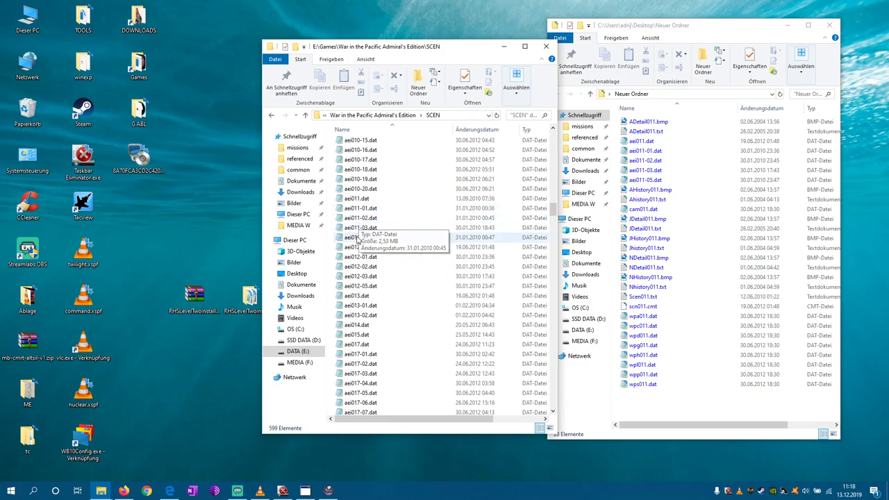
pyautogui.moveTo(699, 403); pyautogui.dragTo(643, 115)
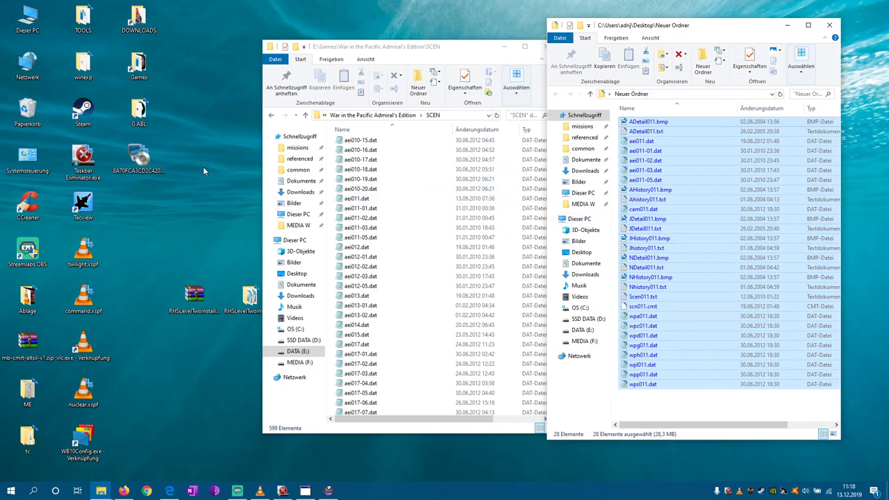
# Close the Neuer Ordner window and delete the renamed installer from the desktop
pyautogui.click(830, 25)
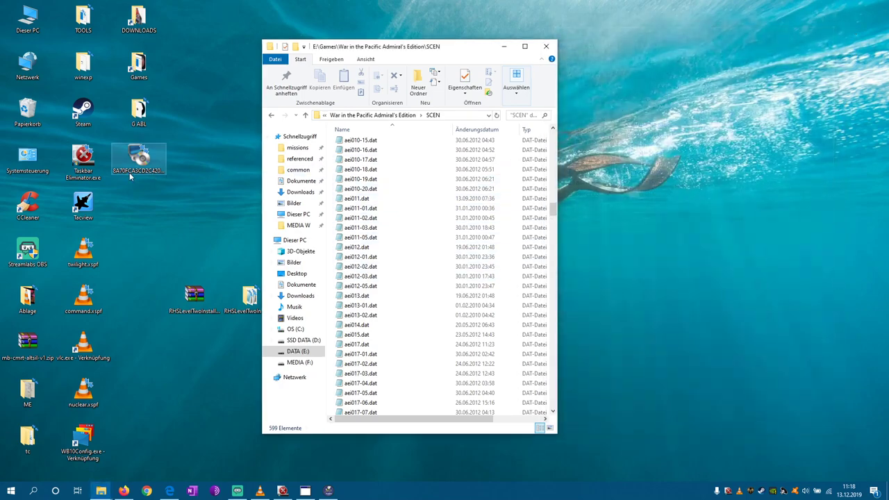
pyautogui.rightClick(134, 159)
pyautogui.click(192, 382)
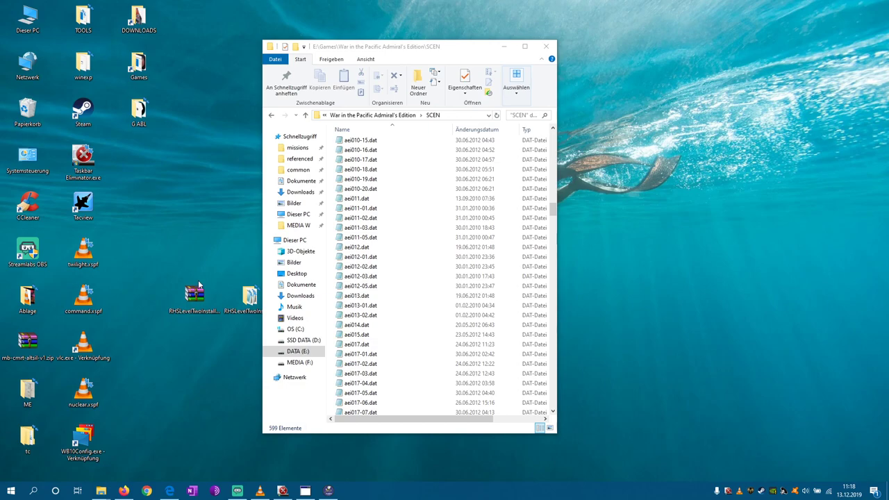
# Uncover the desktop icons behind the SCEN folder window and go to the beginning of its file list
pyautogui.moveTo(450, 52); pyautogui.dragTo(570, 47)
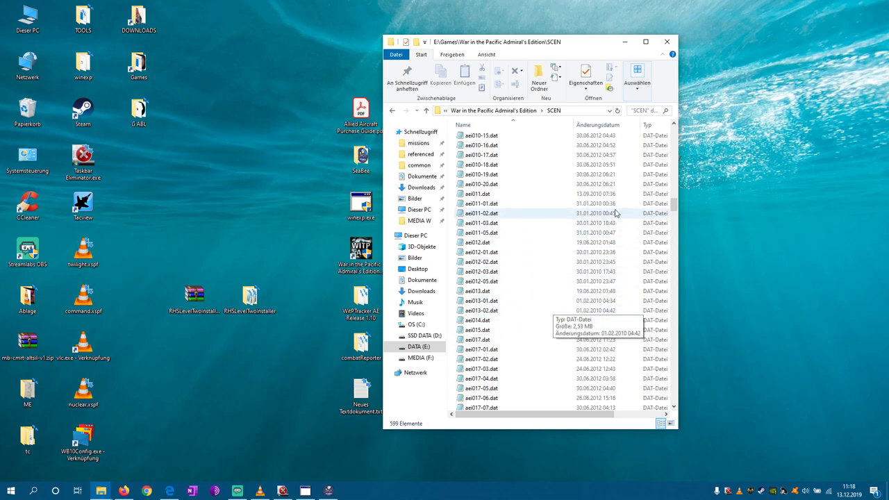
pyautogui.moveTo(673, 207); pyautogui.dragTo(673, 132)
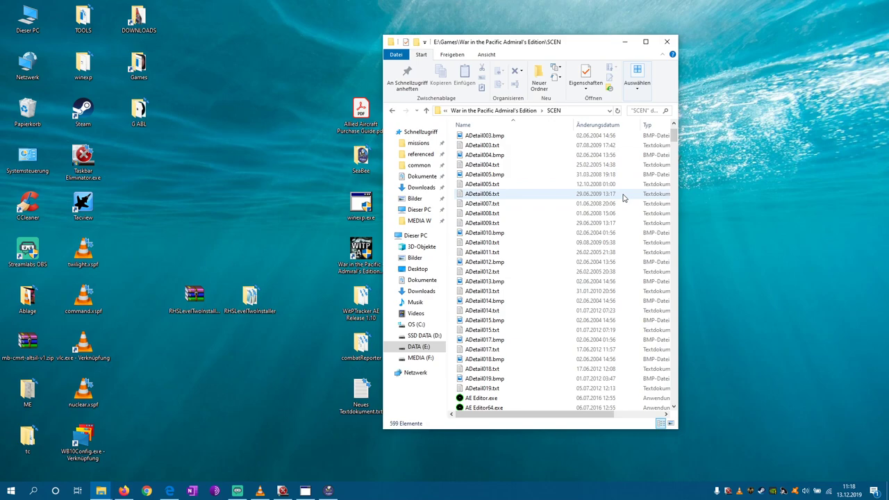
pyautogui.moveTo(560, 43); pyautogui.dragTo(498, 35)
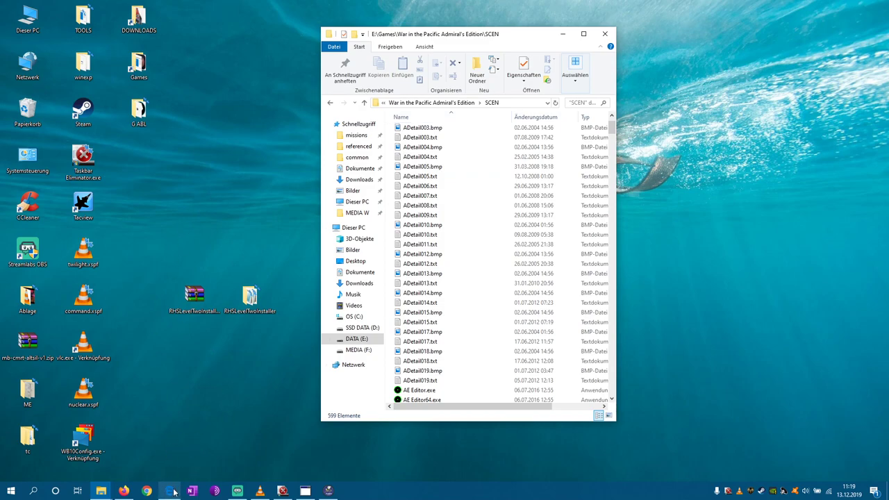
# Switch to the Patch 07 scenario update topic in Edge, clear the text highlight, and review the list of available scenarios
pyautogui.moveTo(173, 492)
pyautogui.click(177, 444)
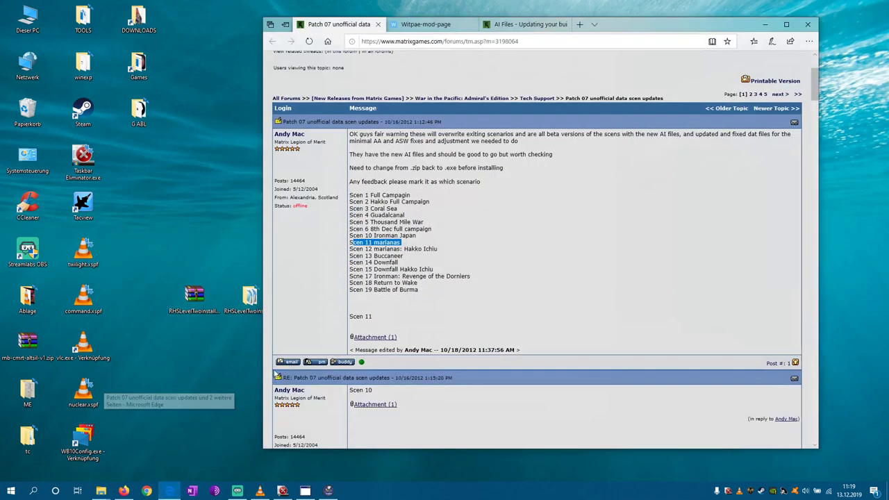
pyautogui.scroll(-1, 512, 277)
pyautogui.scroll(1, 514, 274)
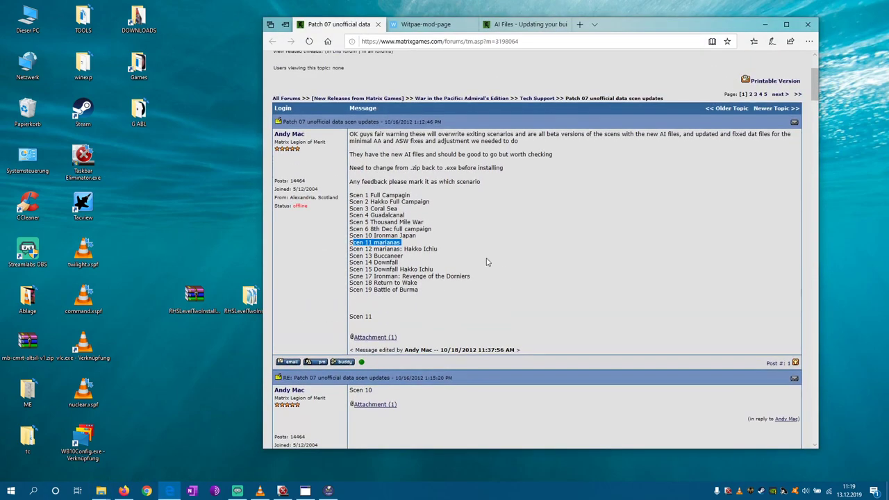
pyautogui.scroll(-1, 461, 264)
pyautogui.click(468, 251)
pyautogui.scroll(3, 486, 260)
pyautogui.scroll(-6, 549, 280)
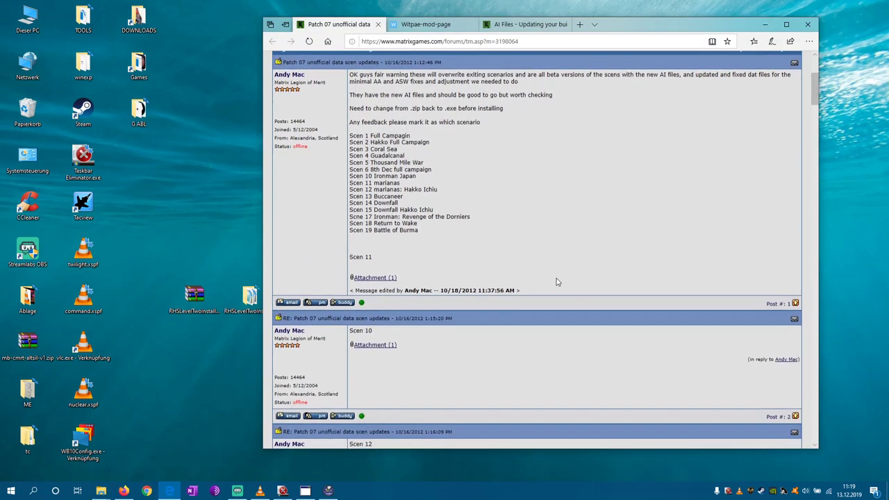
pyautogui.scroll(3, 622, 213)
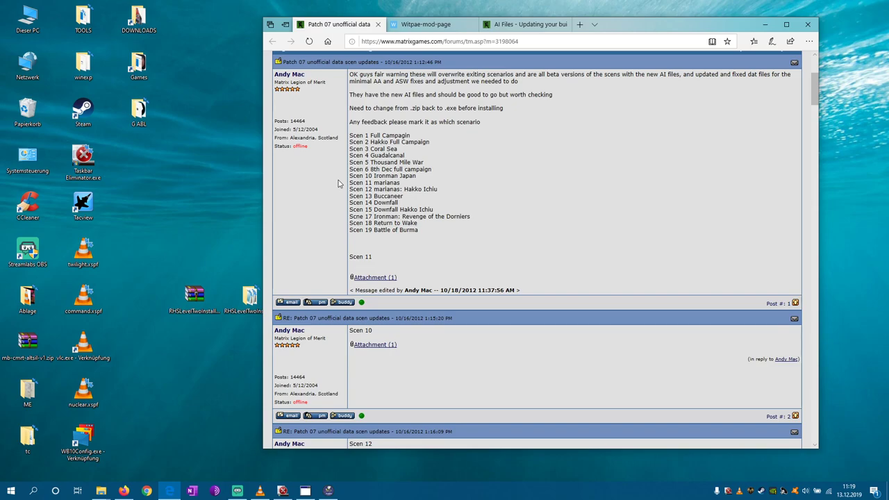
# Close the forum topic, review the Skacee graphic mod page including its installation and download section, and minimize the browser
pyautogui.click(379, 25)
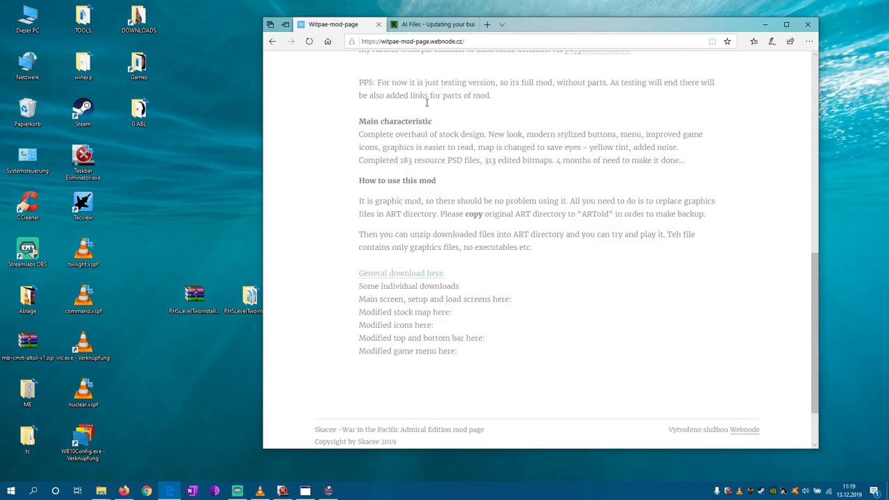
pyautogui.scroll(10, 498, 182)
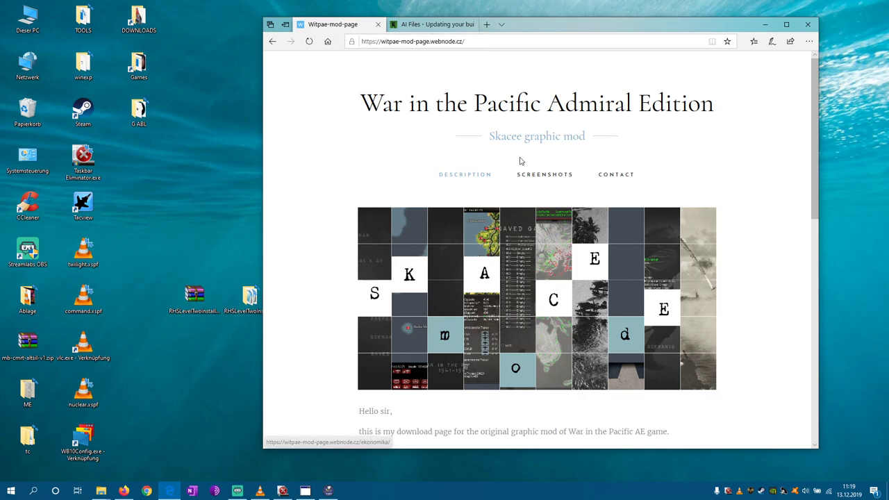
pyautogui.scroll(-1, 547, 246)
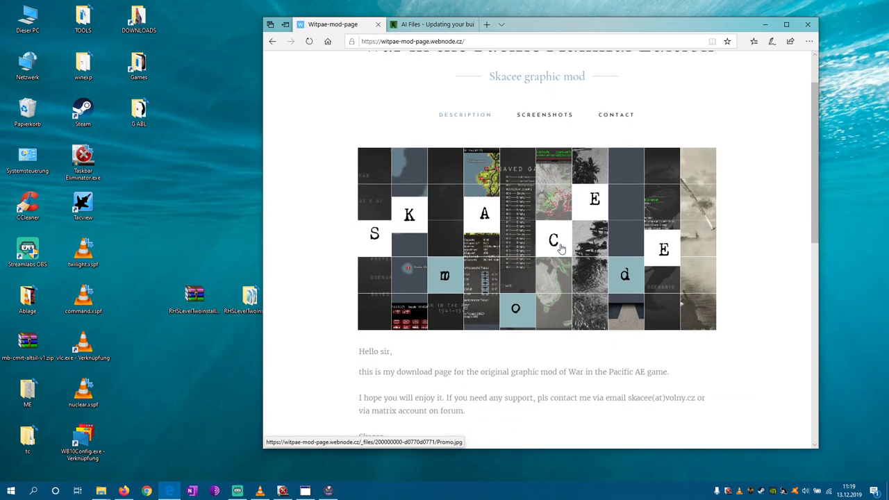
pyautogui.scroll(1, 574, 252)
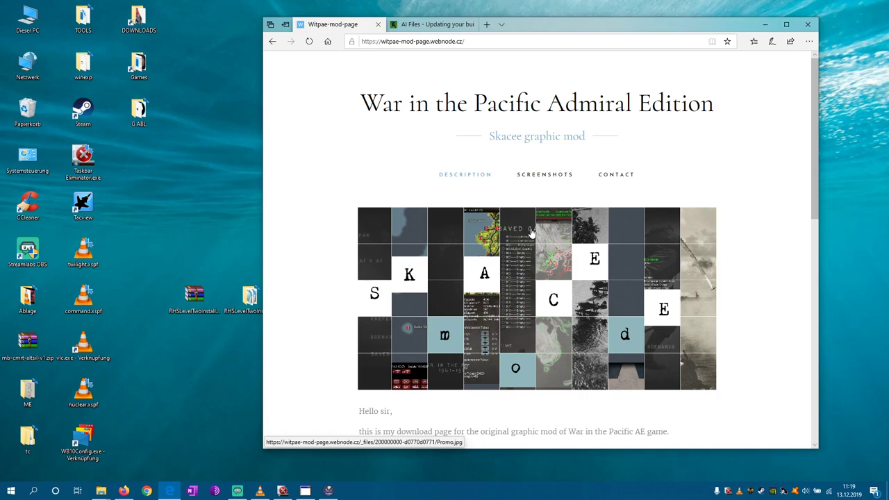
pyautogui.scroll(-9, 530, 232)
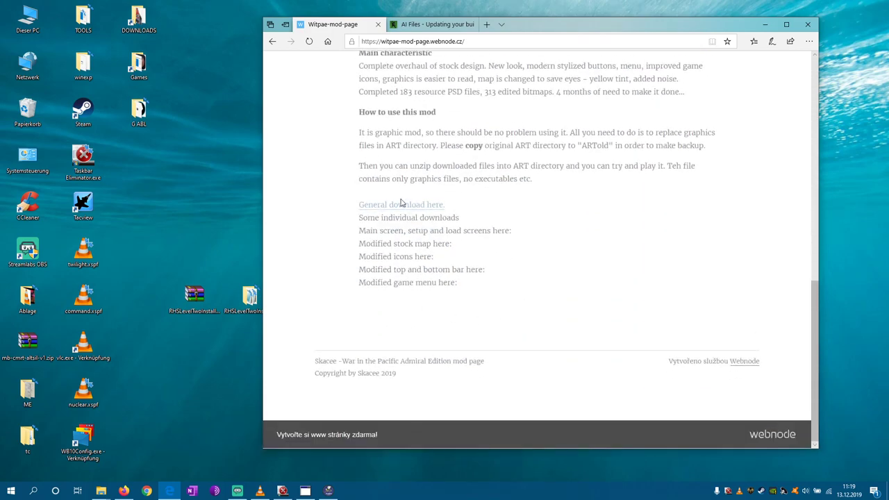
pyautogui.scroll(5, 498, 287)
pyautogui.scroll(3, 499, 287)
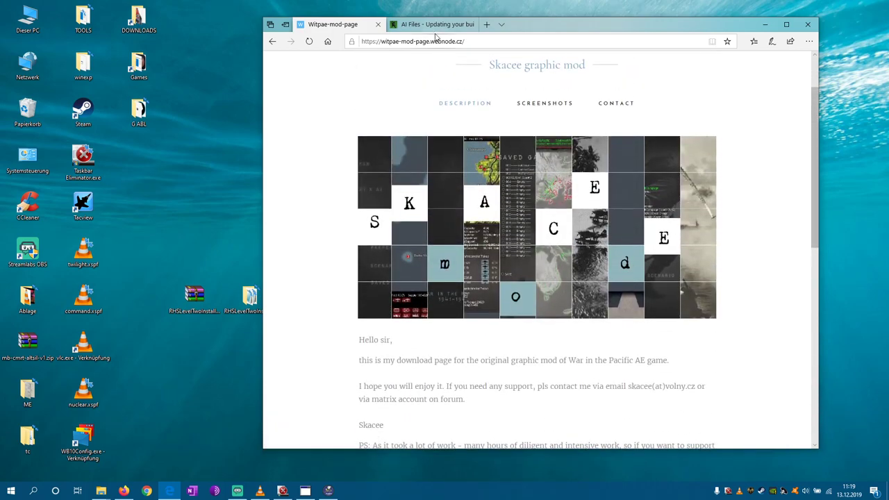
pyautogui.click(765, 24)
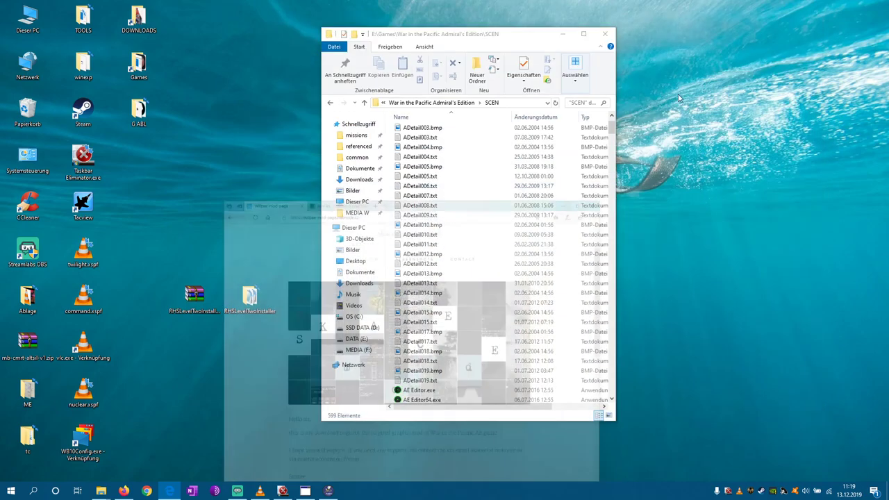
# Look through the G ABL folder on the desktop for the graphic mod archive and close it
pyautogui.doubleClick(139, 109)
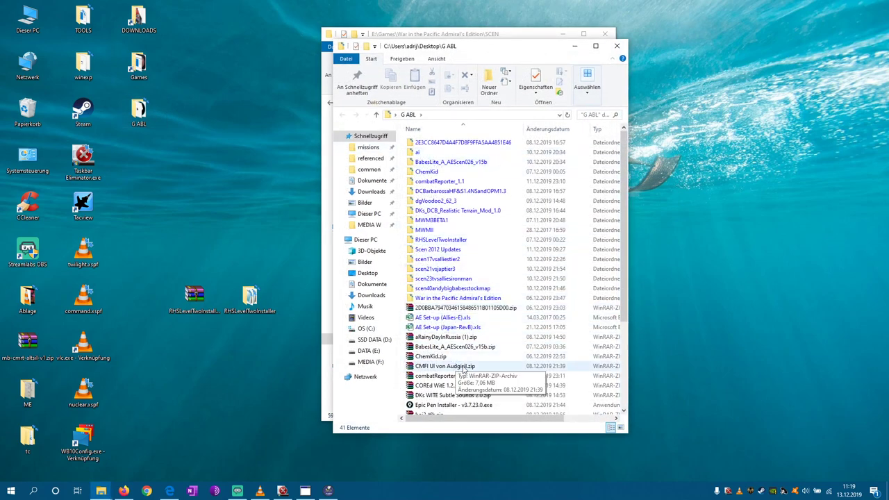
pyautogui.scroll(-1, 473, 378)
pyautogui.scroll(1, 479, 381)
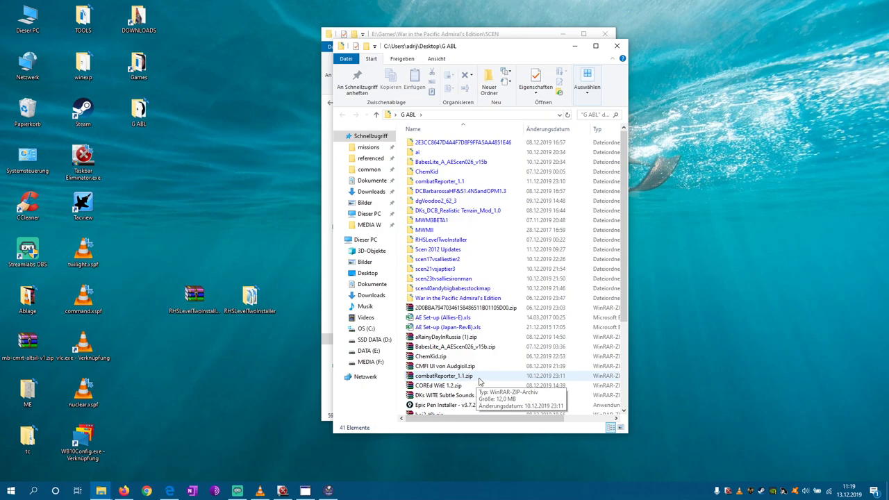
pyautogui.scroll(-4, 479, 382)
pyautogui.scroll(4, 482, 380)
pyautogui.scroll(1, 482, 380)
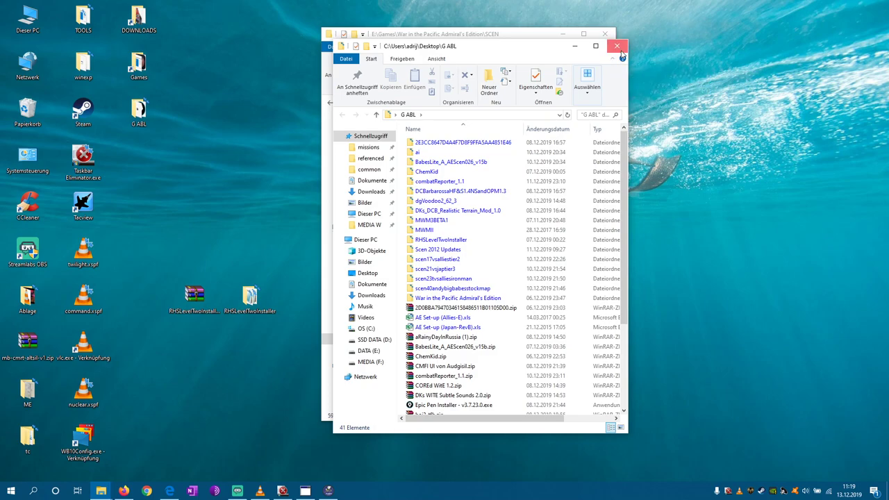
pyautogui.click(617, 46)
# Open the recycle bin and restore ART.zip to the desktop
pyautogui.doubleClick(28, 111)
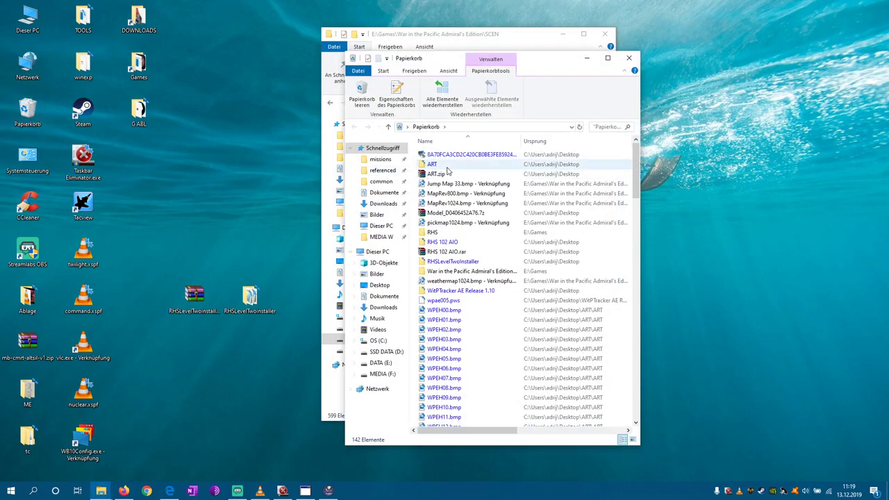
pyautogui.click(435, 173)
pyautogui.rightClick(436, 174)
pyautogui.click(472, 178)
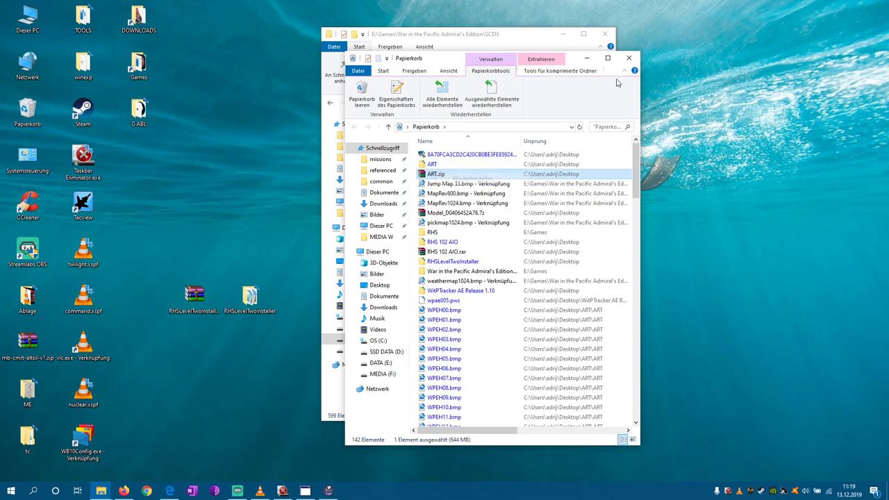
# Restore the RHSLevelTwoInstaller folder from the recycle bin to the desktop
pyautogui.click(445, 233)
pyautogui.rightClick(446, 234)
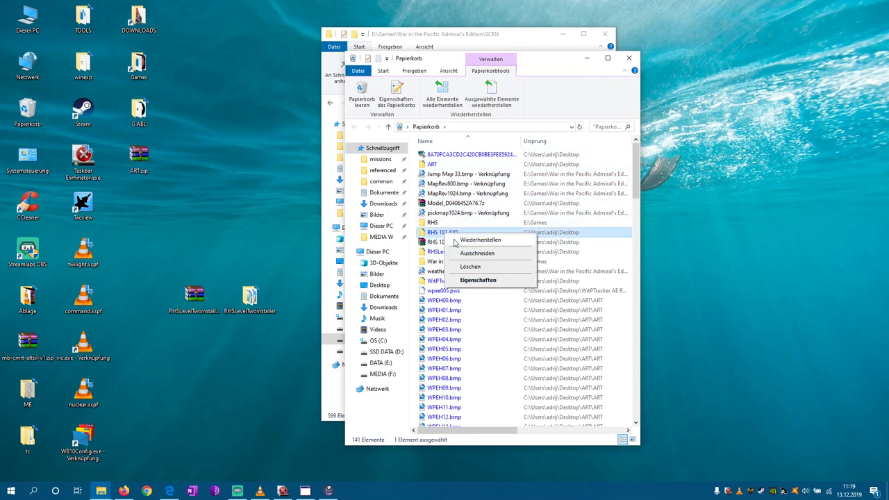
pyautogui.click(445, 223)
pyautogui.rightClick(444, 223)
pyautogui.click(448, 251)
pyautogui.rightClick(448, 251)
pyautogui.click(452, 251)
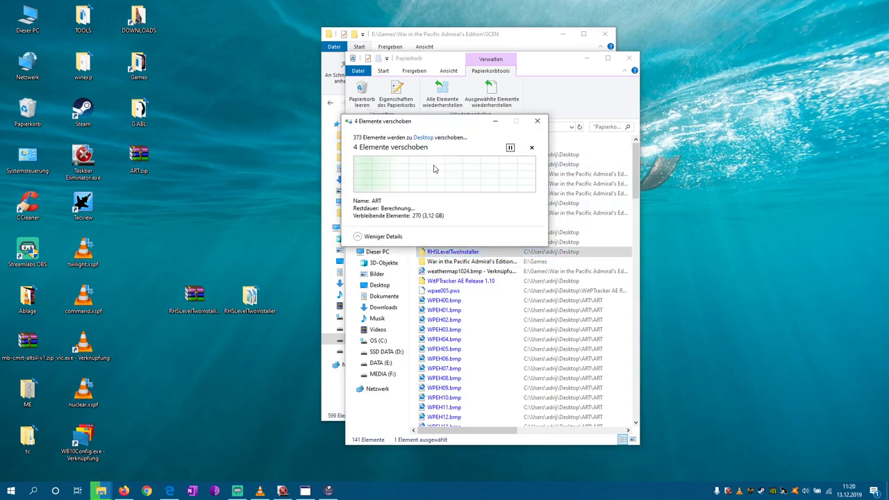
# Extract ART.zip on the desktop into its own ART folder and close the recycle bin
pyautogui.rightClick(136, 160)
pyautogui.click(143, 185)
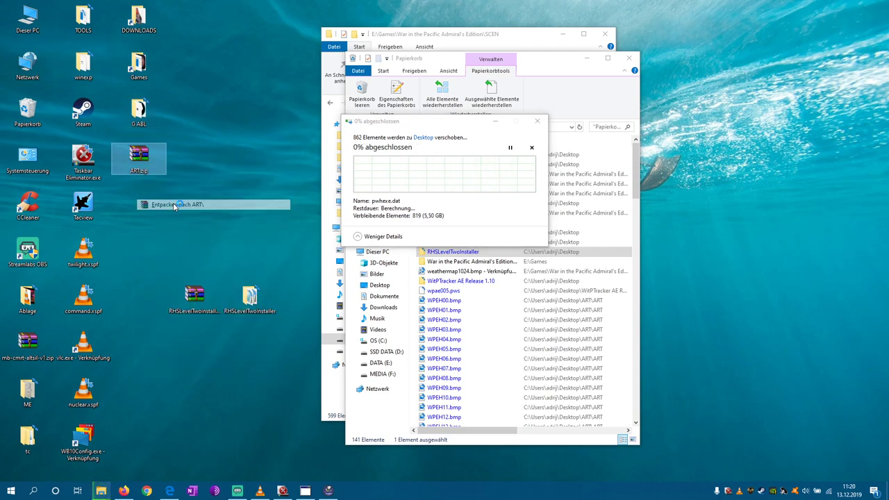
pyautogui.click(629, 59)
# Go up from SCEN to the War in the Pacific Admiral's Edition folder and open its ART folder
pyautogui.moveTo(389, 34); pyautogui.dragTo(551, 42)
pyautogui.click(493, 111)
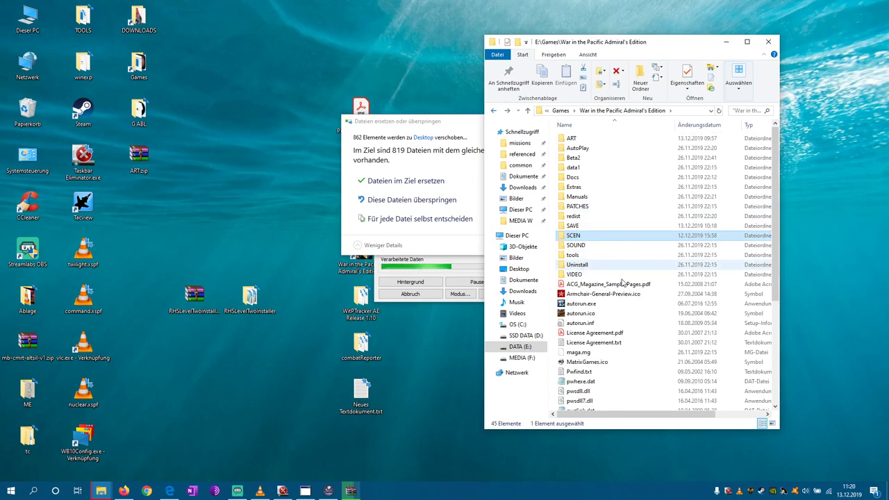
pyautogui.doubleClick(577, 207)
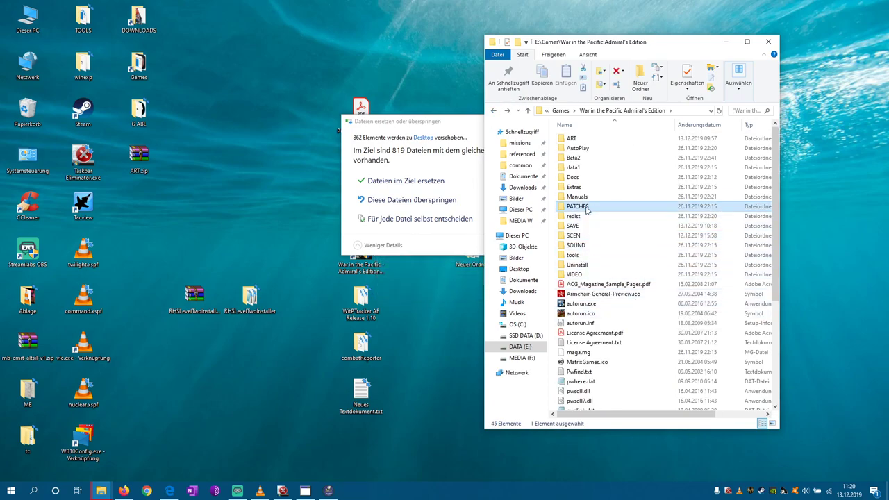
pyautogui.click(492, 111)
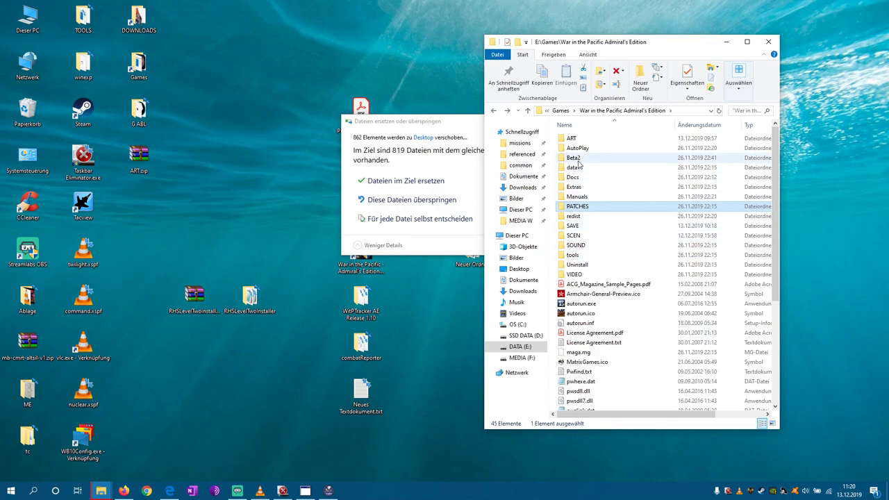
pyautogui.doubleClick(652, 199)
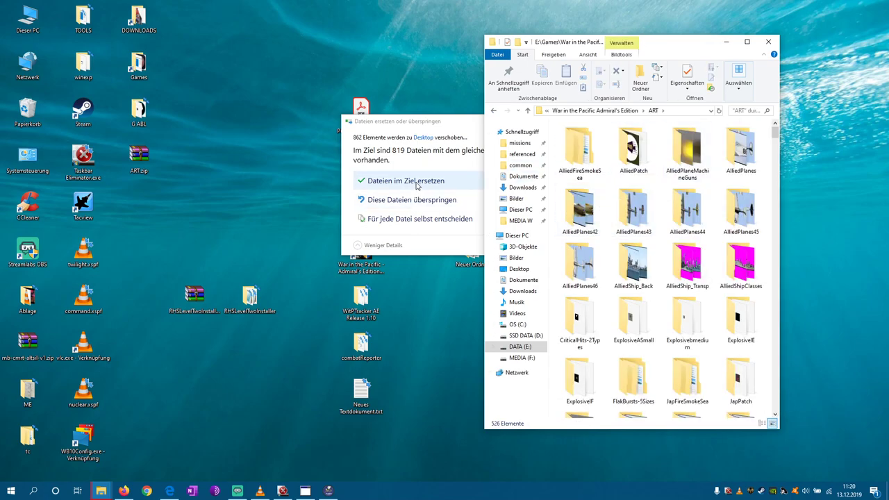
# Replace the same-named files at the desktop destination for the pending move, and delete the Neuer Ordner folder from the desktop
pyautogui.moveTo(440, 130); pyautogui.dragTo(322, 131)
pyautogui.click(284, 184)
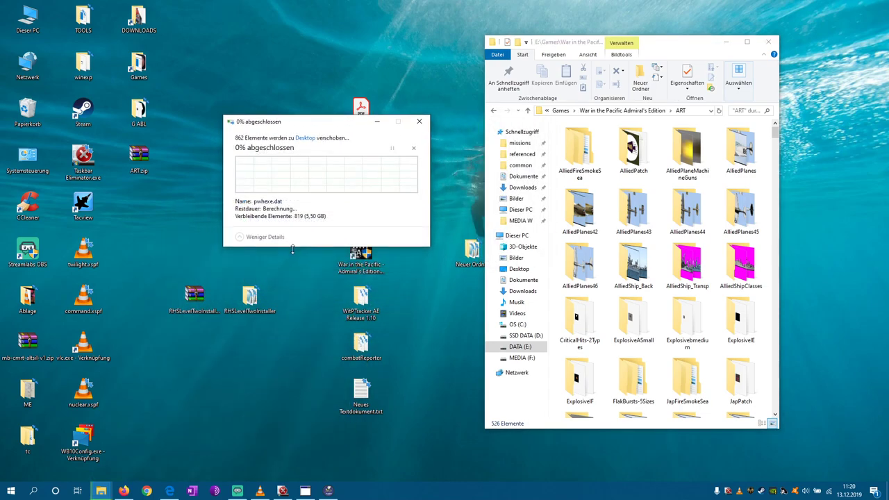
pyautogui.moveTo(694, 41); pyautogui.dragTo(744, 57)
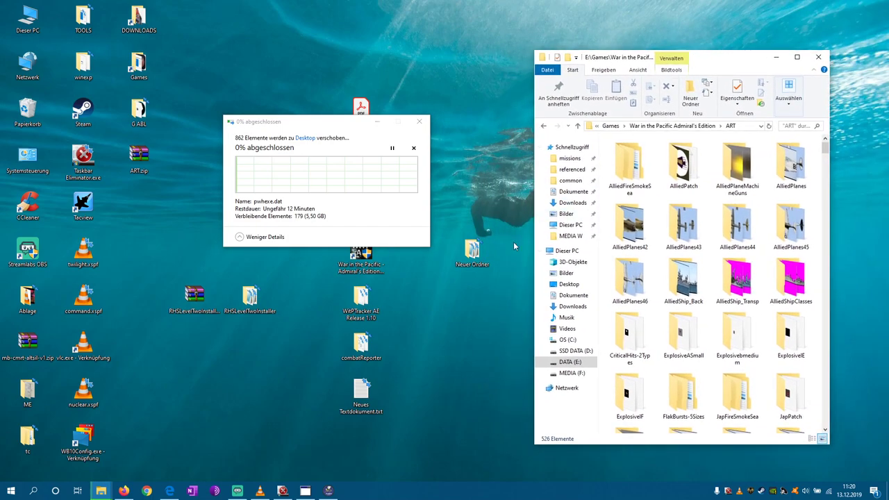
pyautogui.rightClick(475, 253)
pyautogui.click(520, 452)
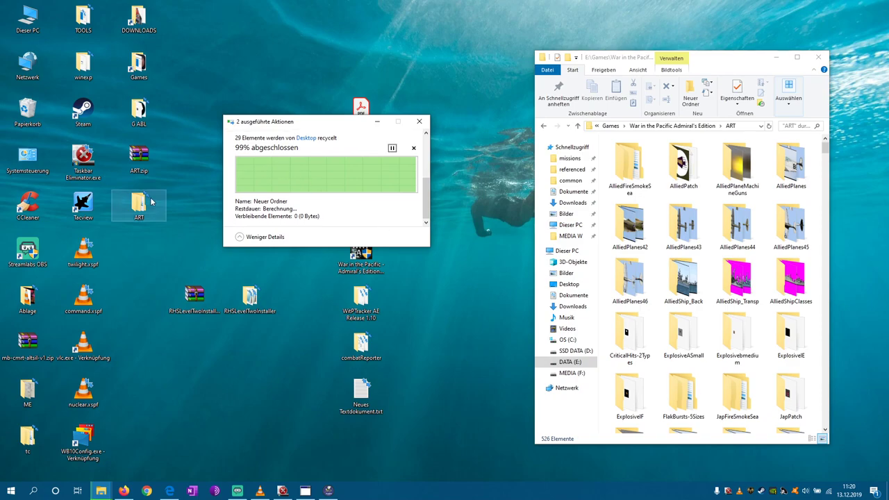
# Open the inner ART folder of the extracted desktop ART folder and place its window beside the game's ART folder
pyautogui.doubleClick(141, 206)
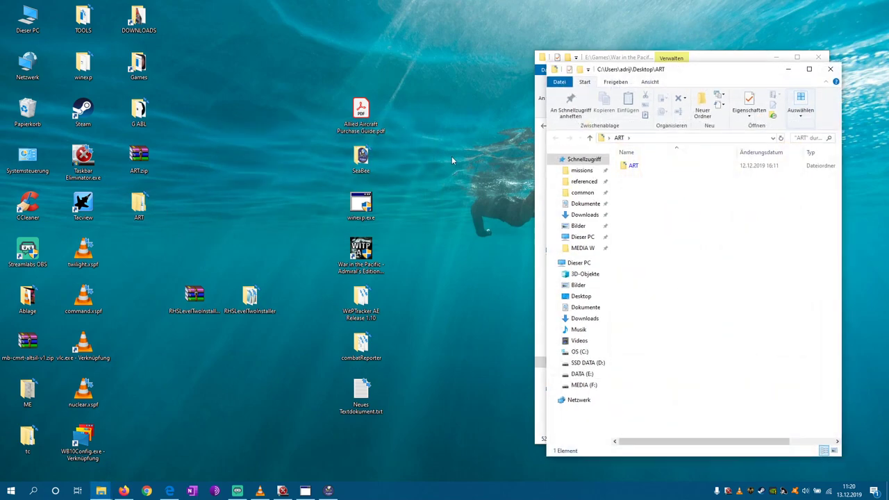
pyautogui.moveTo(731, 78); pyautogui.dragTo(299, 75)
pyautogui.doubleClick(201, 164)
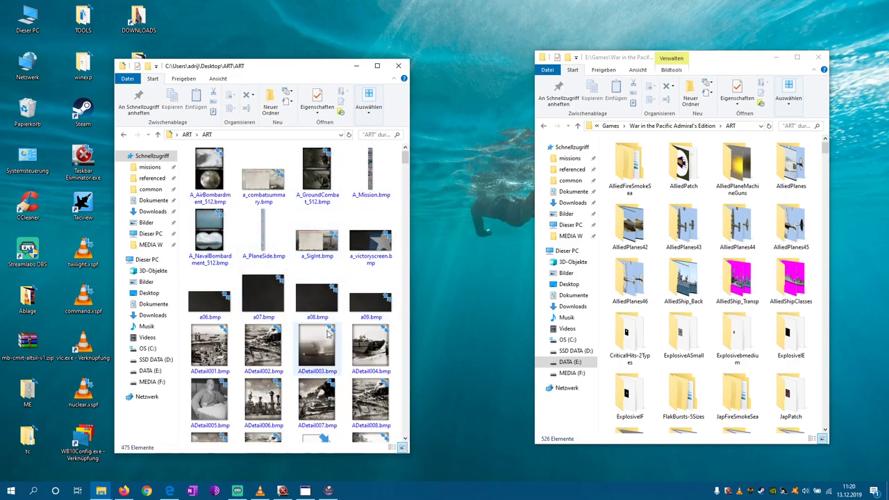
# Browse the mod's bitmap files in the extracted ART folder and open the map image WPEH04.bmp for viewing
pyautogui.scroll(-10, 328, 335)
pyautogui.moveTo(407, 200); pyautogui.dragTo(410, 274)
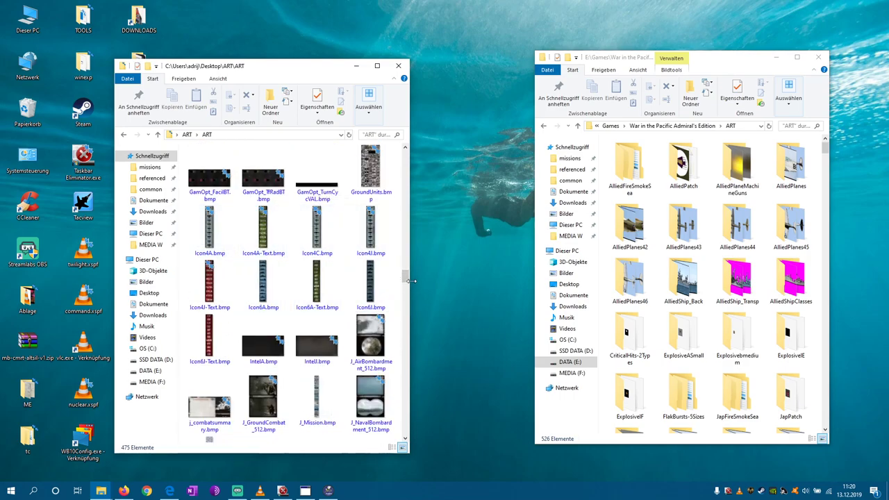
pyautogui.moveTo(407, 277); pyautogui.dragTo(411, 387)
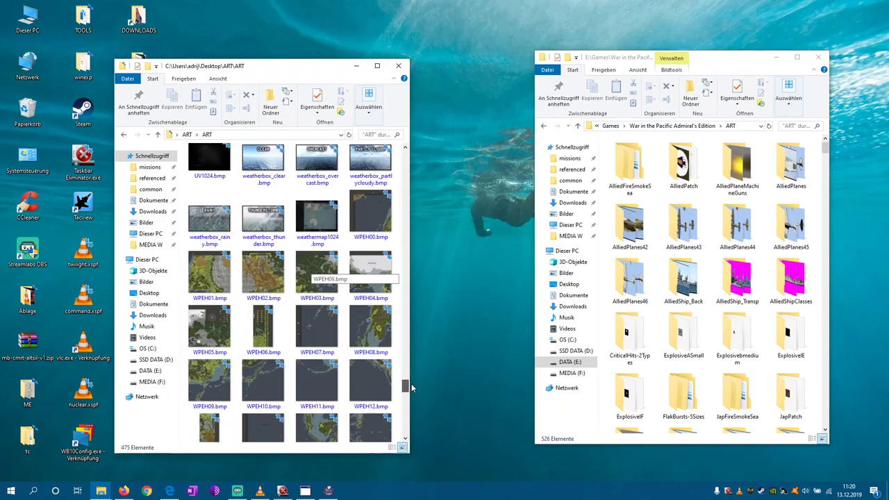
pyautogui.click(310, 221)
pyautogui.scroll(3, 329, 294)
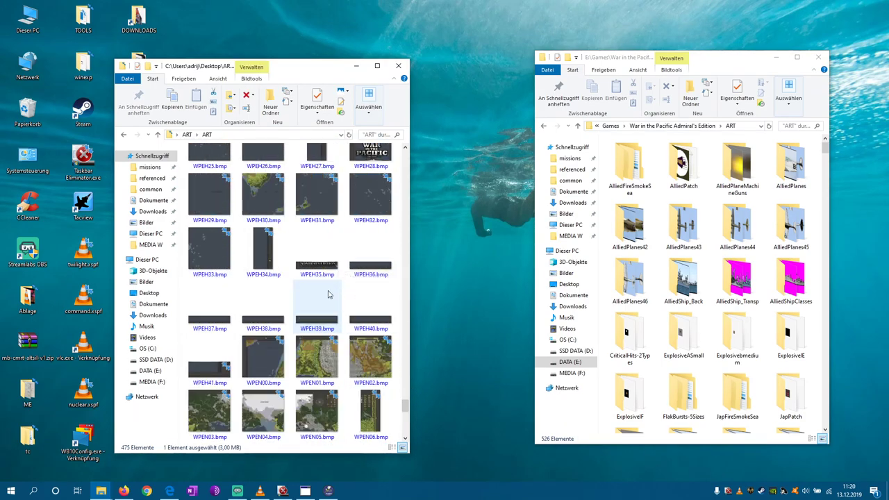
pyautogui.scroll(-3, 329, 294)
pyautogui.doubleClick(362, 312)
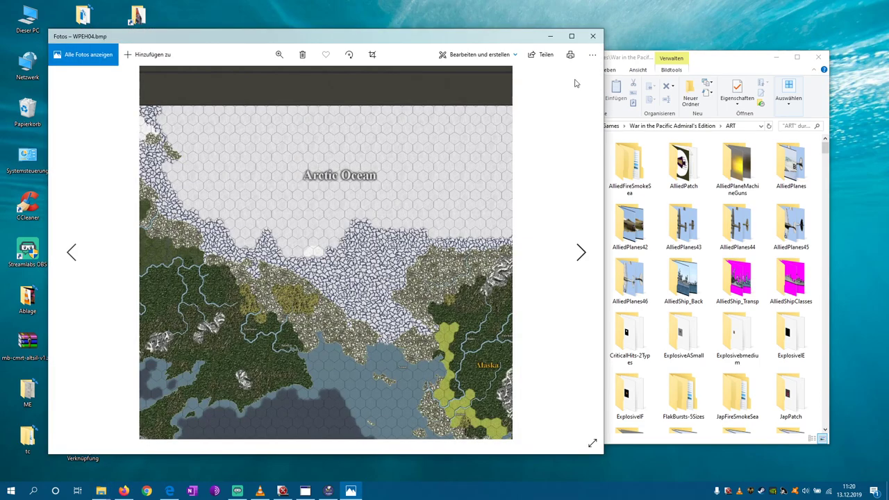
# Close the open map image, view the map image WPEH02.bmp from the mod's ART folder, and close the viewer
pyautogui.click(594, 36)
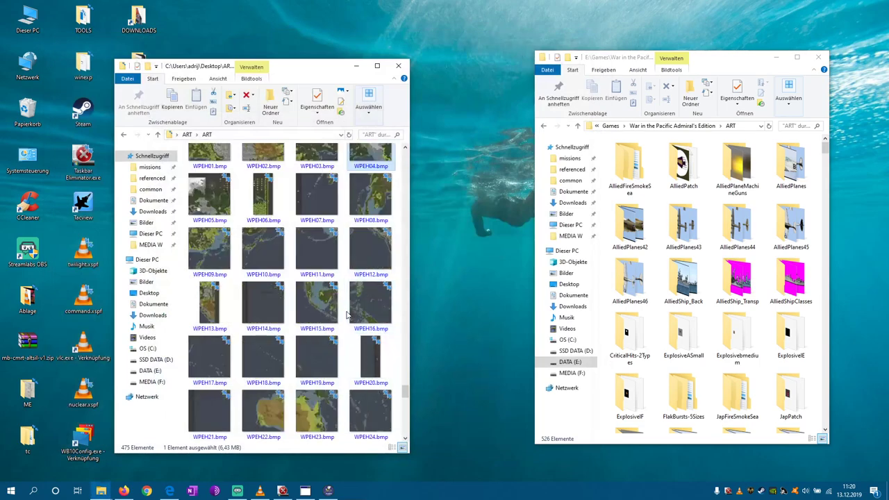
pyautogui.scroll(2, 309, 297)
pyautogui.doubleClick(263, 282)
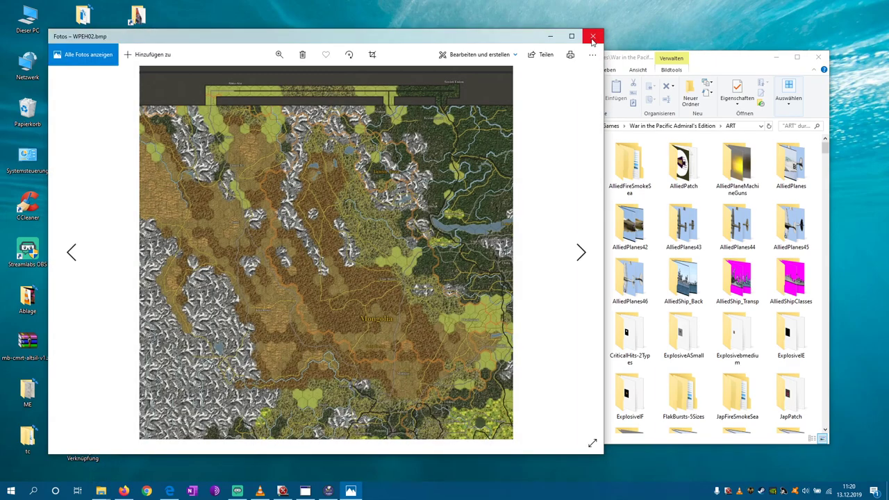
pyautogui.click(592, 37)
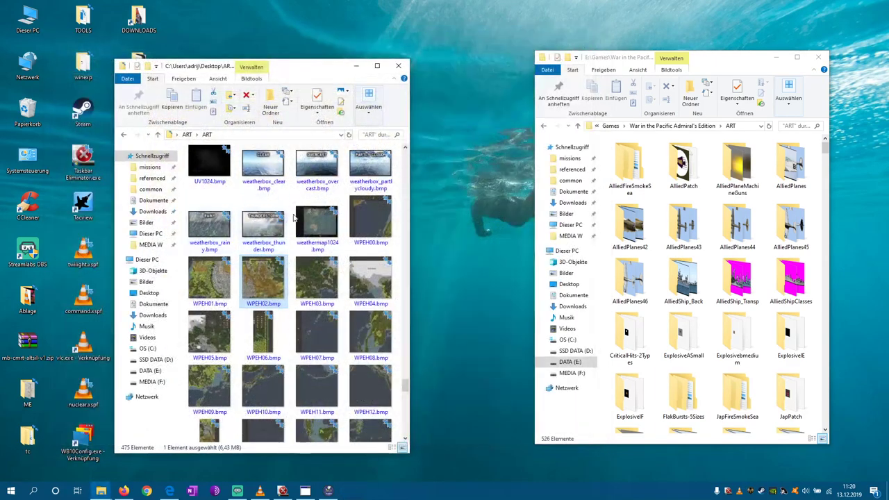
# Look through the mod's remaining WPEH and WPEN map bitmaps beside the game's ART bitmaps, and close the mod's folder window
pyautogui.scroll(-10, 313, 264)
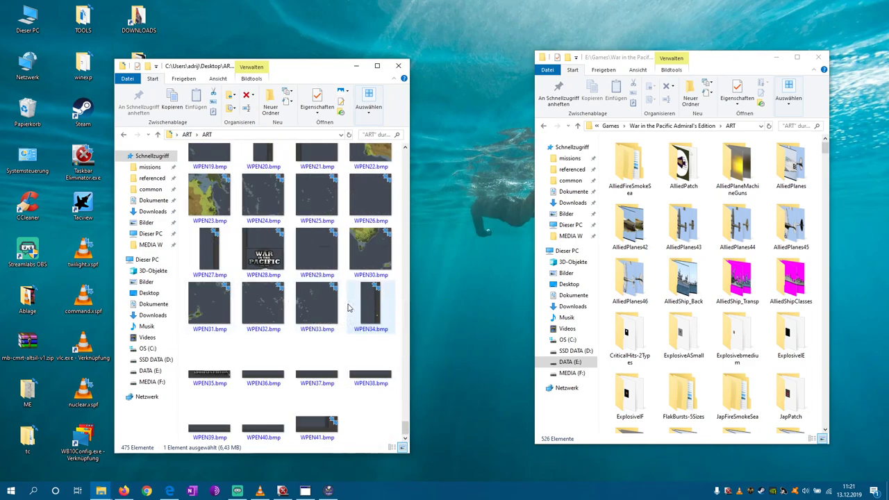
pyautogui.scroll(2, 344, 306)
pyautogui.scroll(6, 348, 278)
pyautogui.moveTo(827, 149); pyautogui.dragTo(839, 255)
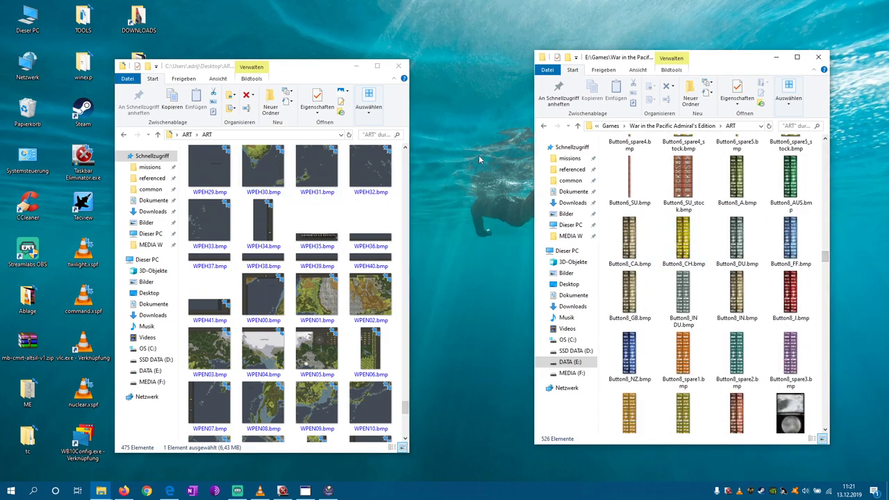
pyautogui.scroll(-3, 387, 309)
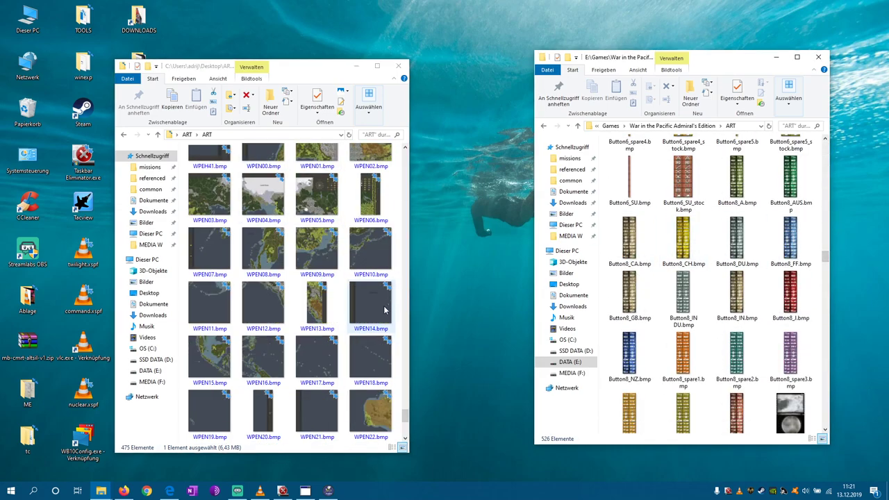
pyautogui.click(400, 68)
# Reopen the inner ART folder of the desktop ART folder, examine its button, map icon and combat bitmaps, and close it
pyautogui.click(151, 217)
pyautogui.rightClick(132, 147)
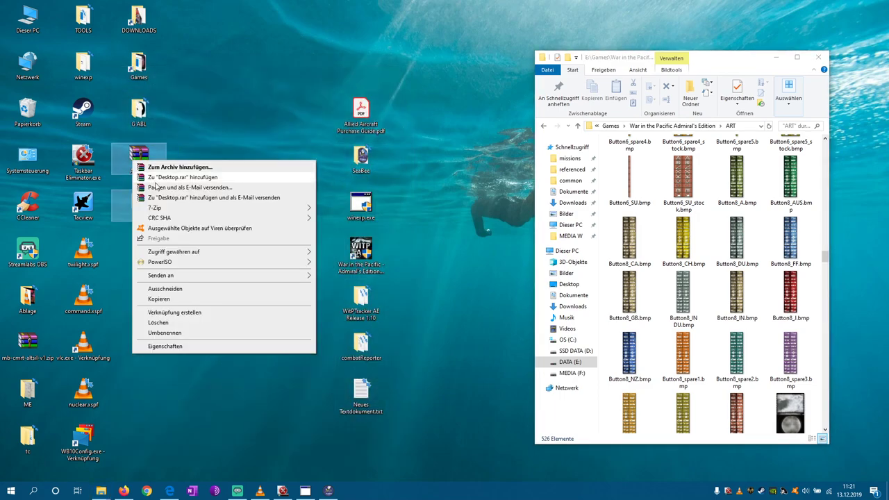
pyautogui.keyDown('ctrl'); pyautogui.click(82, 205); pyautogui.keyUp('ctrl')
pyautogui.doubleClick(138, 203)
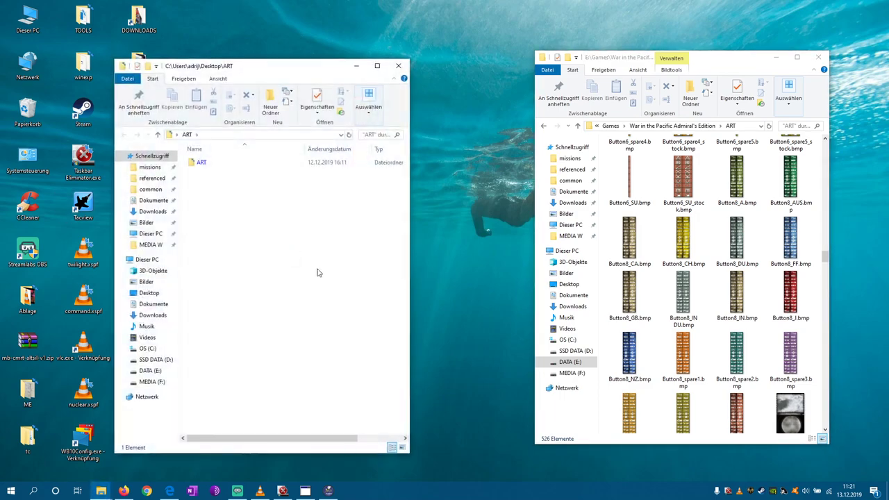
pyautogui.scroll(-10, 309, 259)
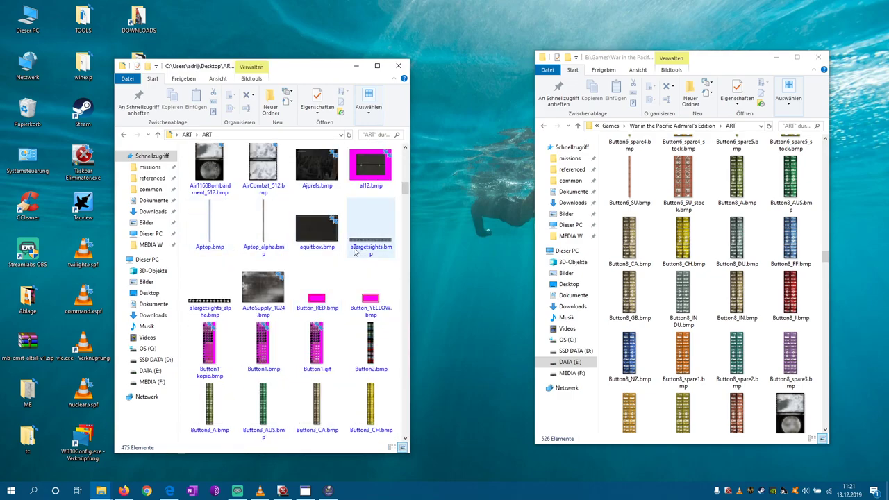
pyautogui.scroll(-5, 388, 238)
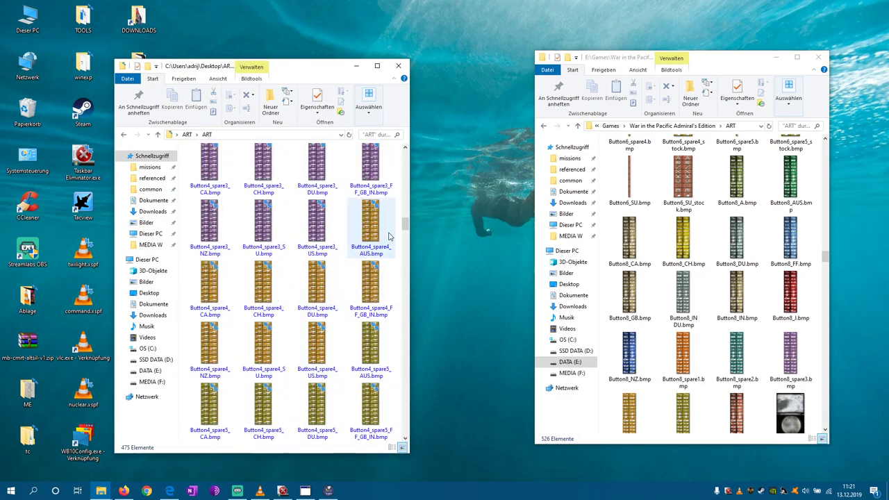
pyautogui.scroll(-10, 392, 247)
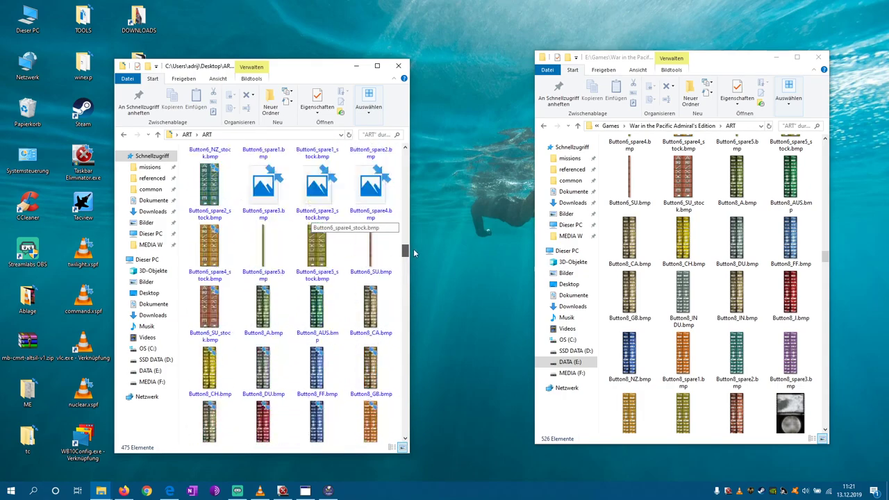
pyautogui.click(207, 219)
pyautogui.click(394, 250)
pyautogui.moveTo(404, 251); pyautogui.dragTo(420, 356)
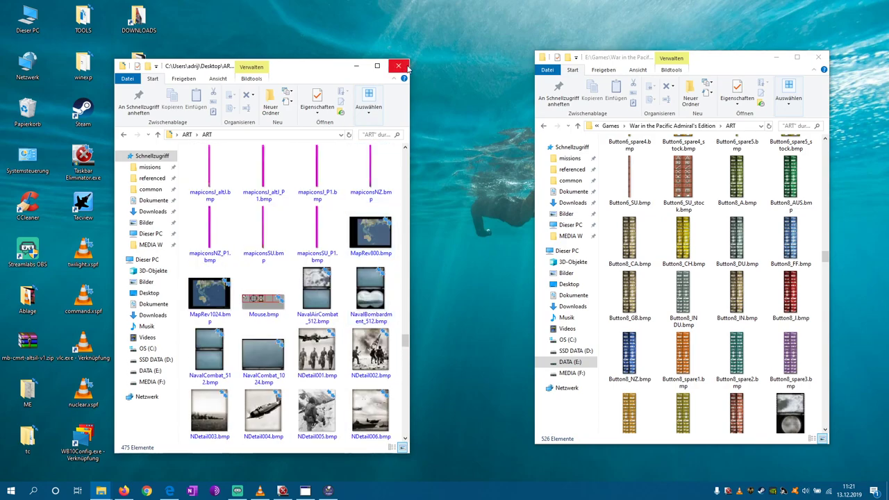
pyautogui.click(401, 67)
# Delete the mod archive and the extracted ART folder from the desktop
pyautogui.moveTo(161, 236); pyautogui.dragTo(139, 158)
pyautogui.rightClick(139, 159)
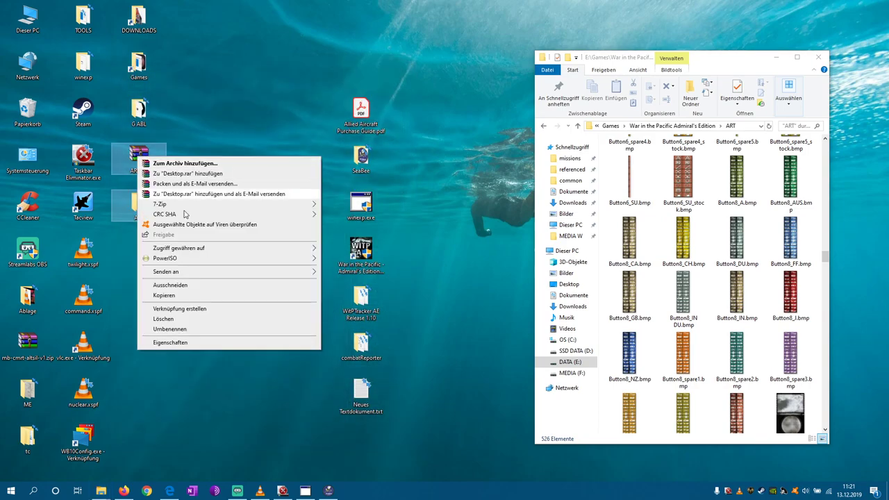
pyautogui.click(204, 319)
# Open the ChemKid folder inside the desktop's G ABL folder and place its window beside the game's folder window
pyautogui.doubleClick(157, 129)
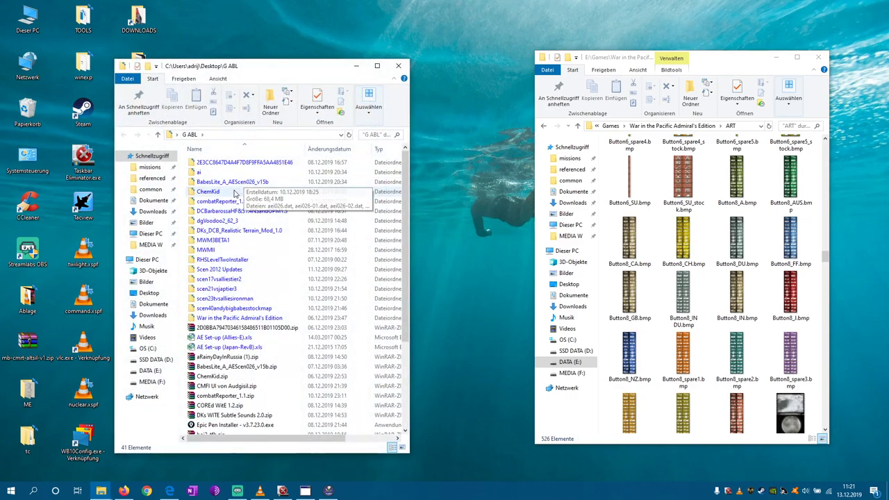
pyautogui.click(213, 211)
pyautogui.doubleClick(208, 192)
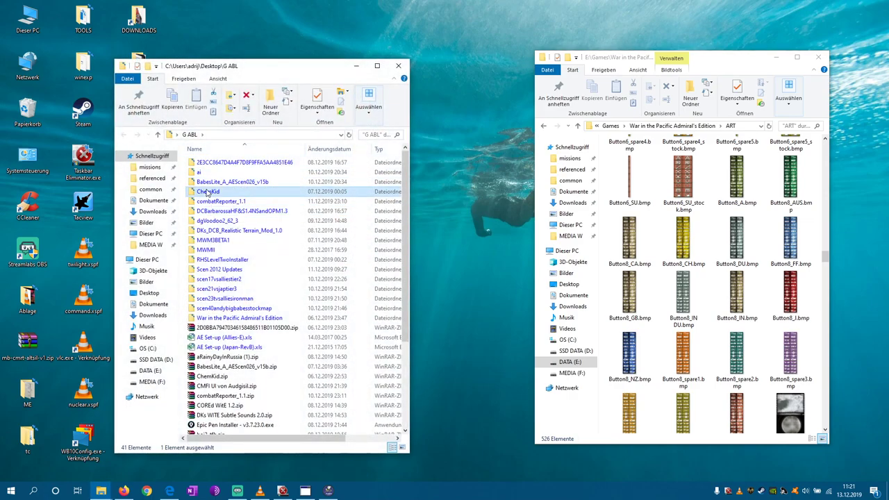
pyautogui.moveTo(291, 72); pyautogui.dragTo(356, 60)
pyautogui.click(326, 259)
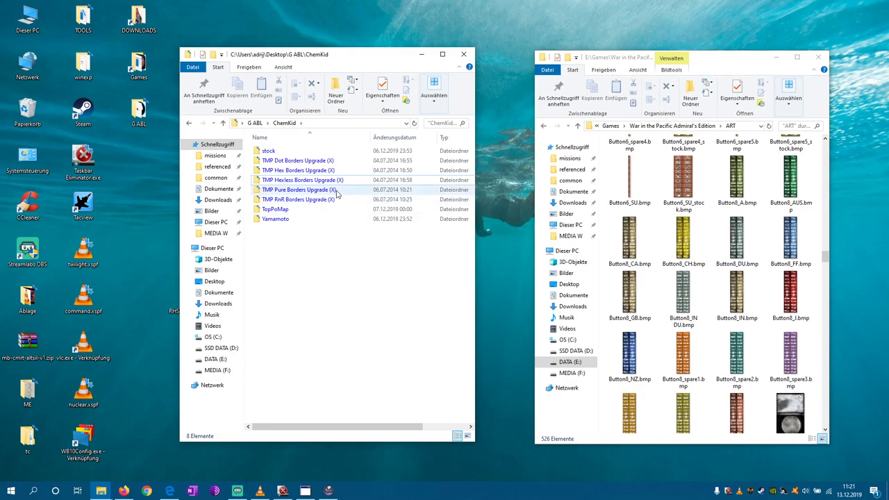
# Examine the map variants in ChemKid's Yamamoto and stock folders, and return to the ChemKid folder
pyautogui.doubleClick(295, 219)
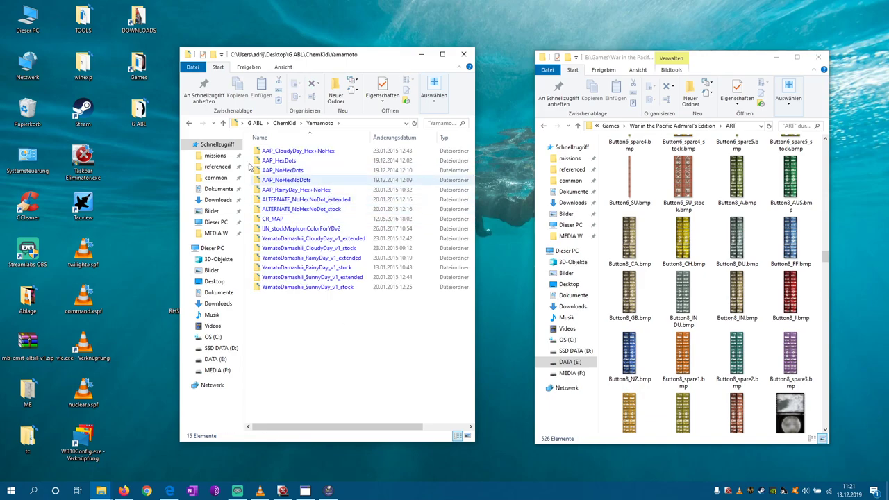
pyautogui.click(188, 123)
pyautogui.doubleClick(278, 156)
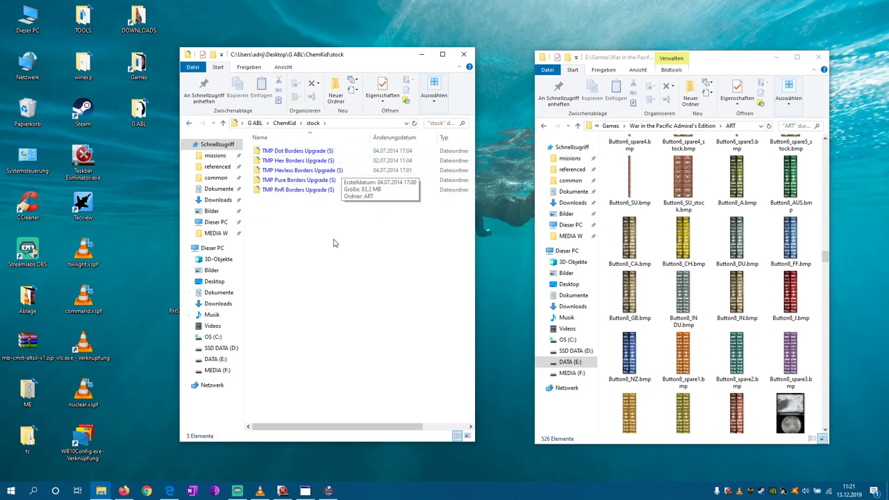
pyautogui.click(189, 123)
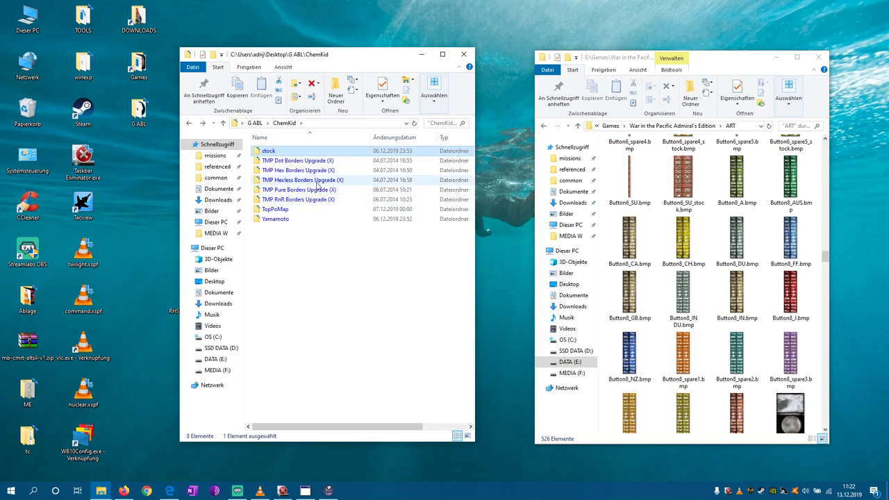
pyautogui.click(188, 124)
pyautogui.doubleClick(291, 183)
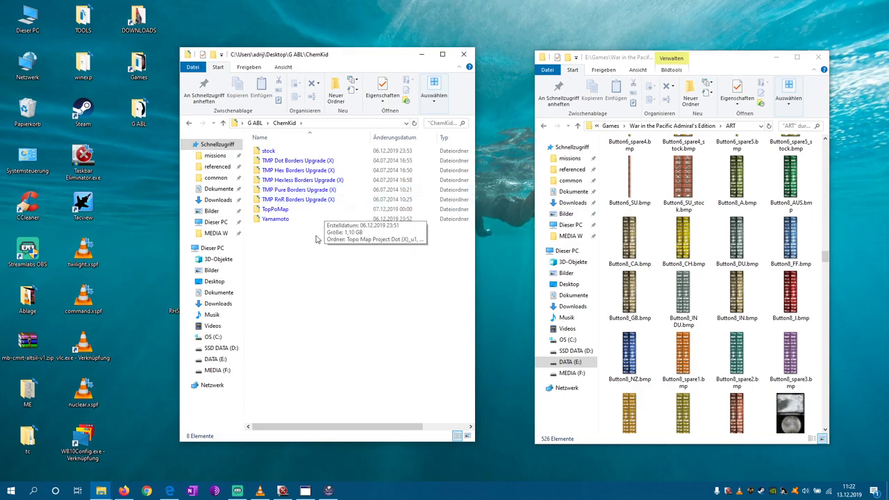
pyautogui.click(189, 123)
pyautogui.doubleClick(281, 182)
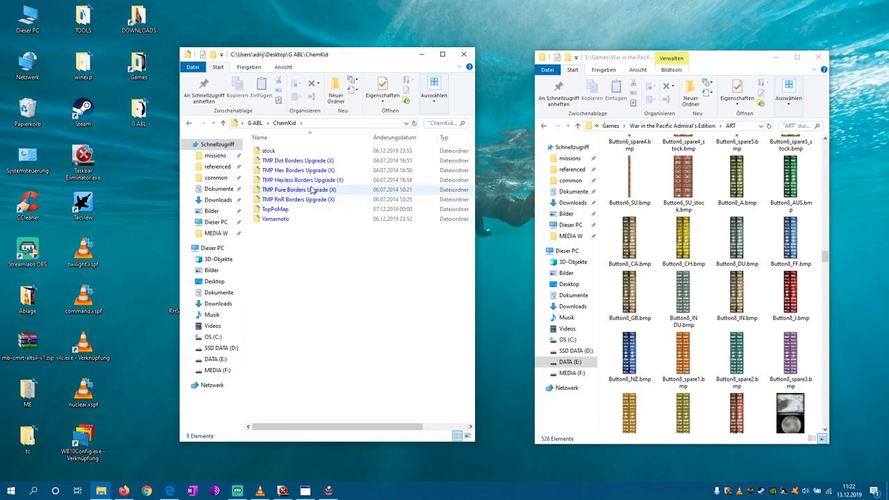
# Review the YamatoDamashii map variants in the Yamamoto folder, and go back to ChemKid
pyautogui.doubleClick(294, 221)
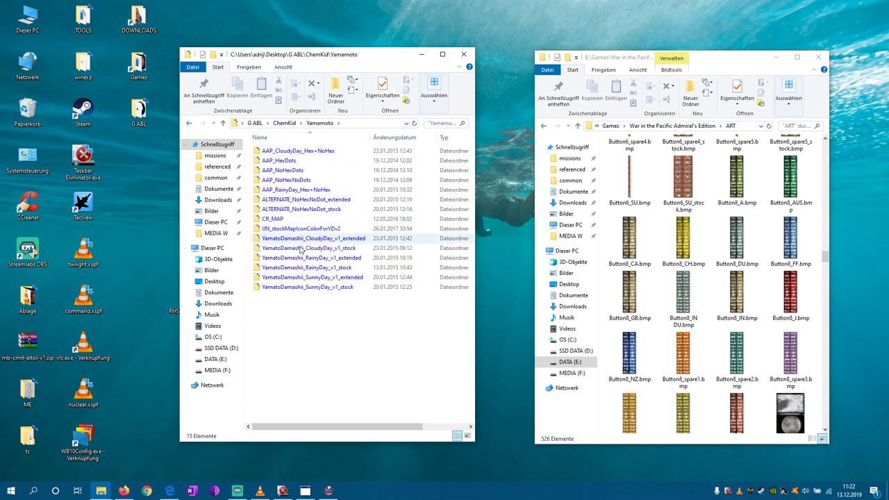
pyautogui.press('BackSpace')
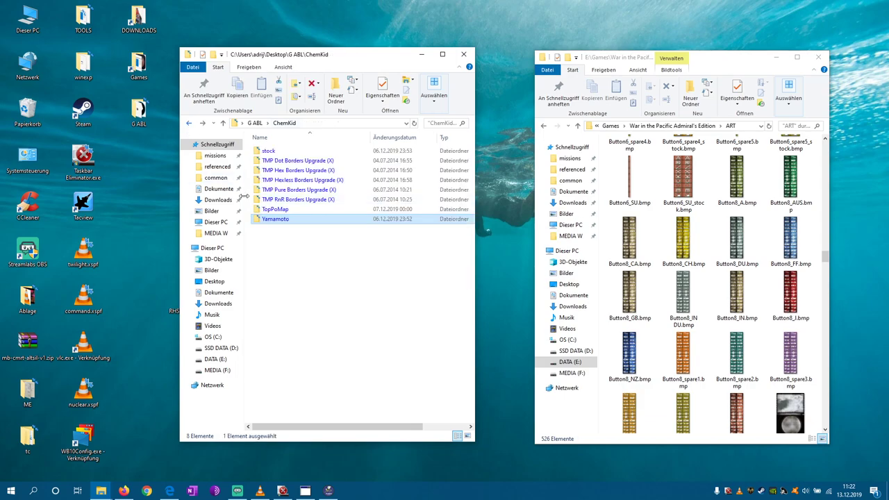
pyautogui.moveTo(282, 225)
pyautogui.doubleClick(281, 225)
pyautogui.moveTo(347, 291)
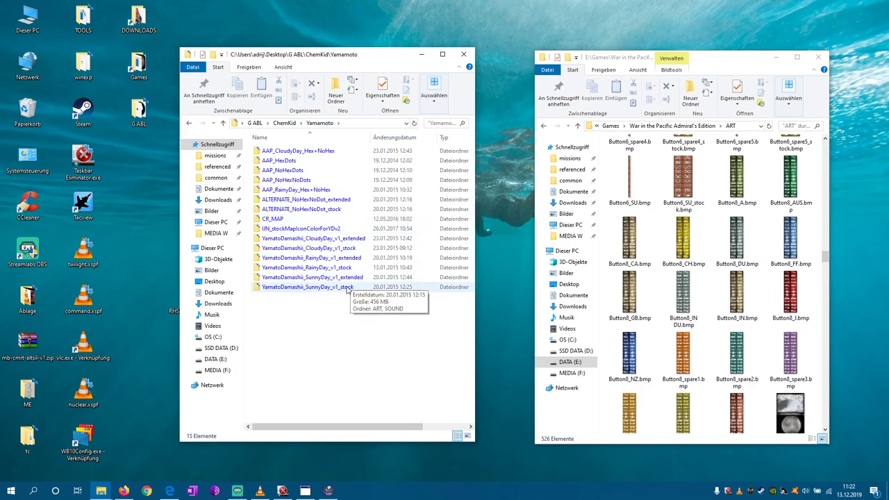
pyautogui.press('BackSpace')
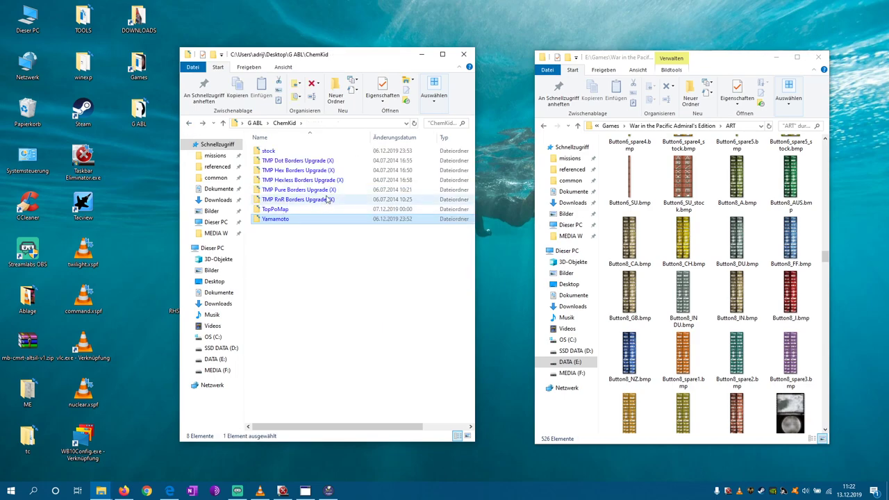
# Open the ART folder of Yamamoto's YamatoDamashii_RainyDay_v1_stock variant and look through its bitmaps
pyautogui.doubleClick(281, 220)
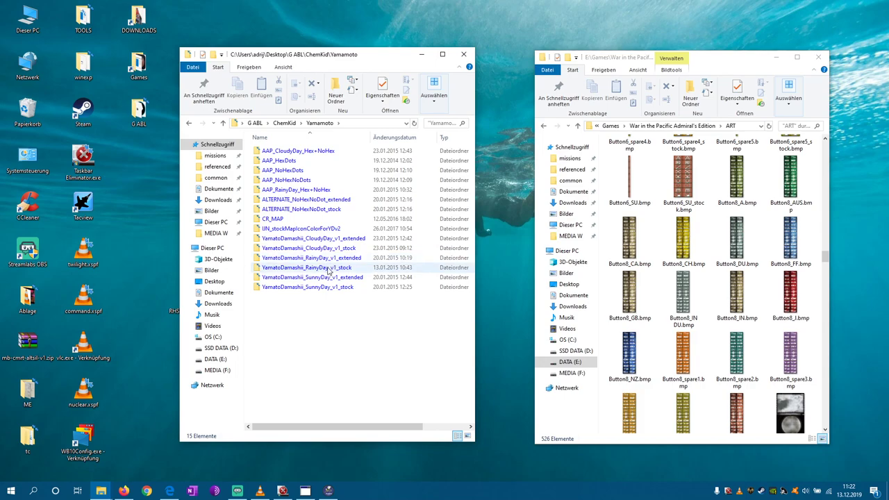
pyautogui.doubleClick(326, 268)
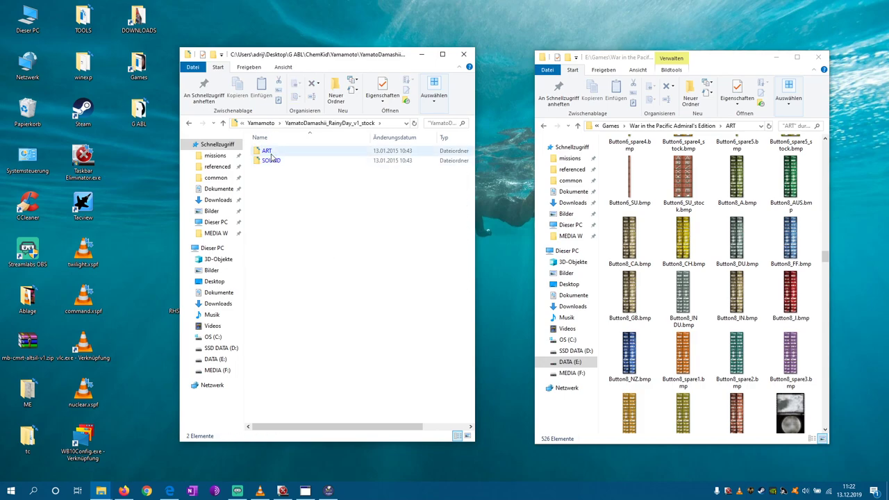
pyautogui.doubleClick(272, 155)
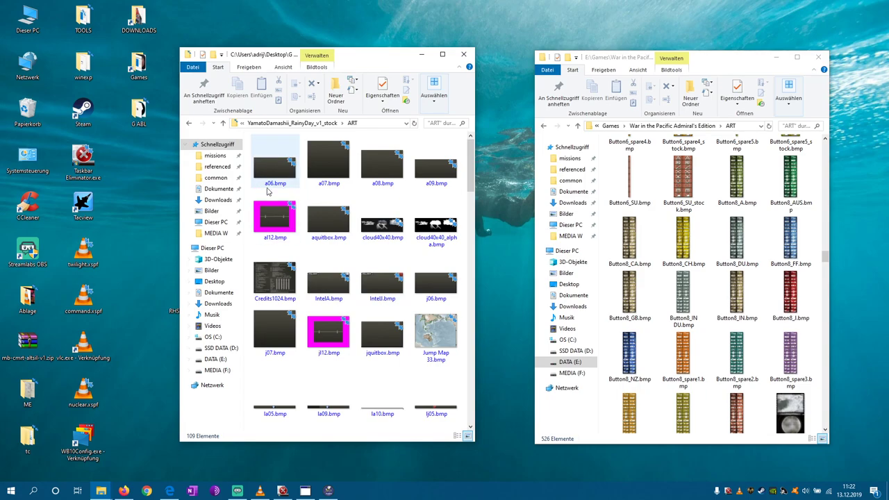
pyautogui.scroll(-5, 312, 237)
# Close the map mod's folder window and go up from the game's ART folder to War in the Pacific Admiral's Edition
pyautogui.click(459, 57)
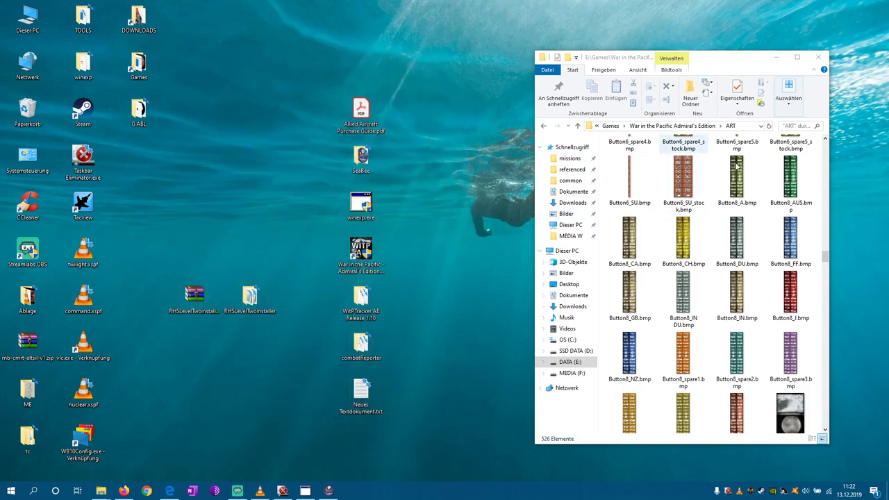
pyautogui.click(671, 126)
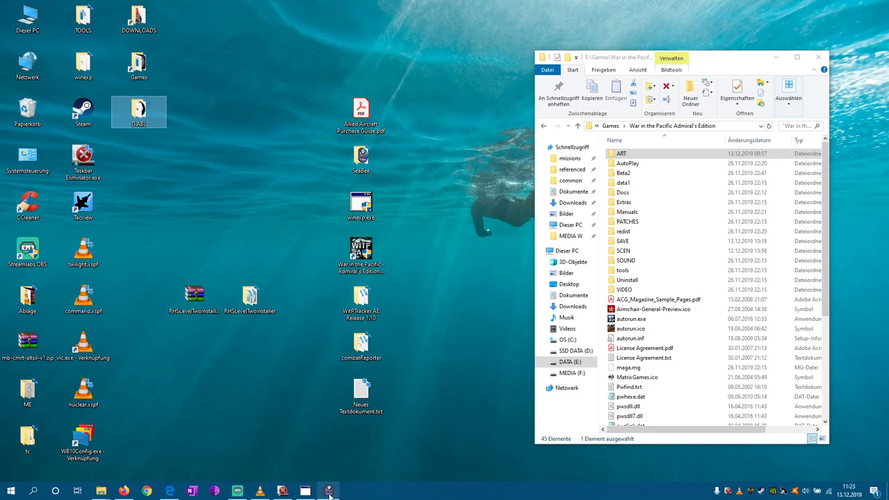
# Switch to Edge to check the Skacee graphic mod page, minimize it, and close Firefox
pyautogui.moveTo(330, 492)
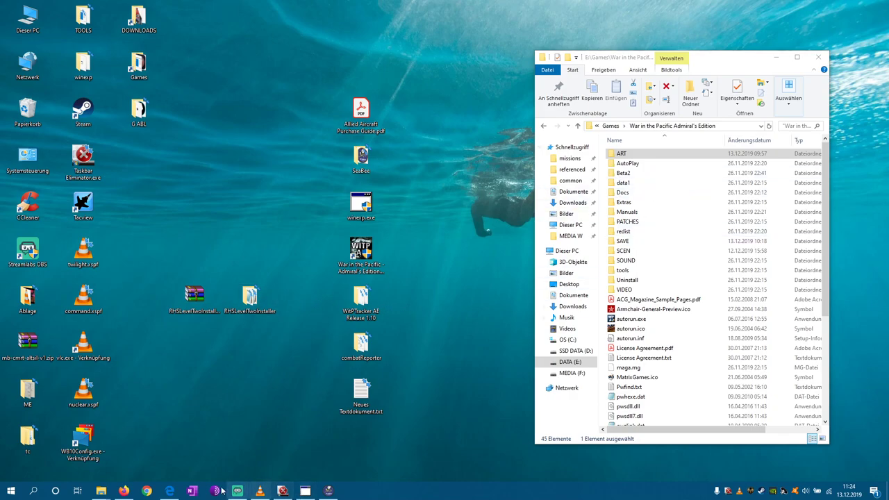
pyautogui.click(169, 491)
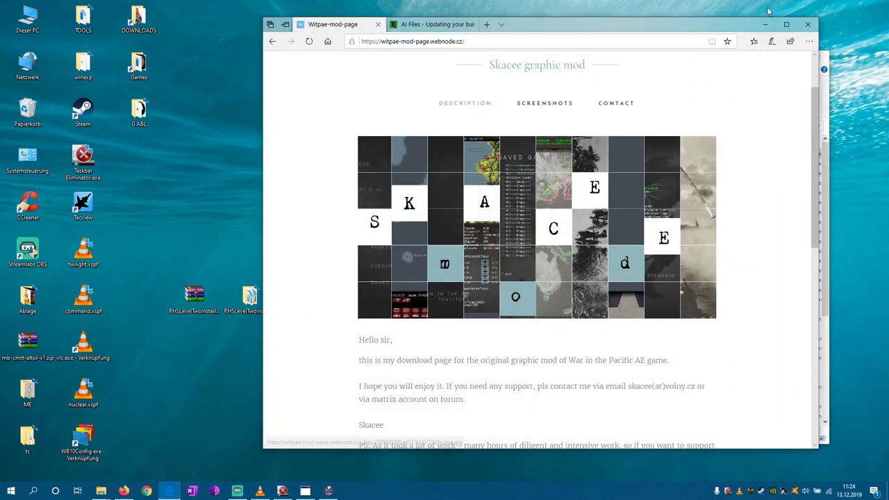
pyautogui.click(767, 30)
pyautogui.rightClick(124, 490)
pyautogui.click(204, 445)
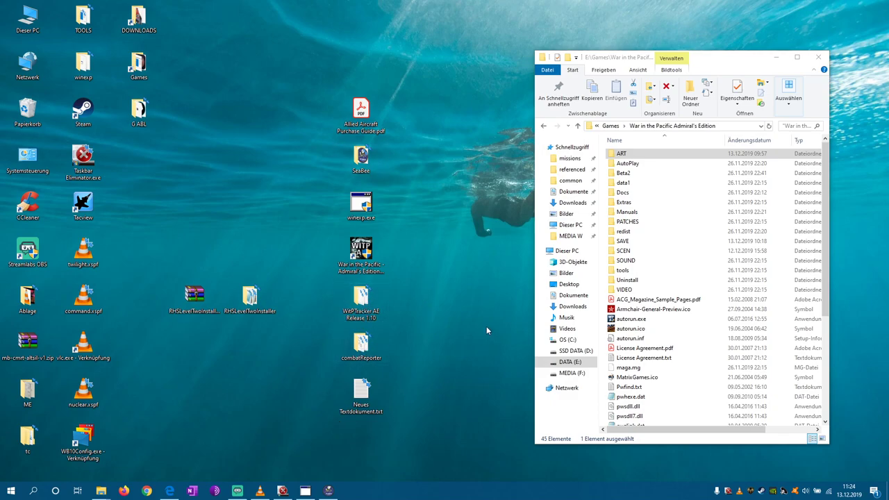
# Open the SeaBee folder on the desktop and launch SeaBee.exe
pyautogui.doubleClick(362, 160)
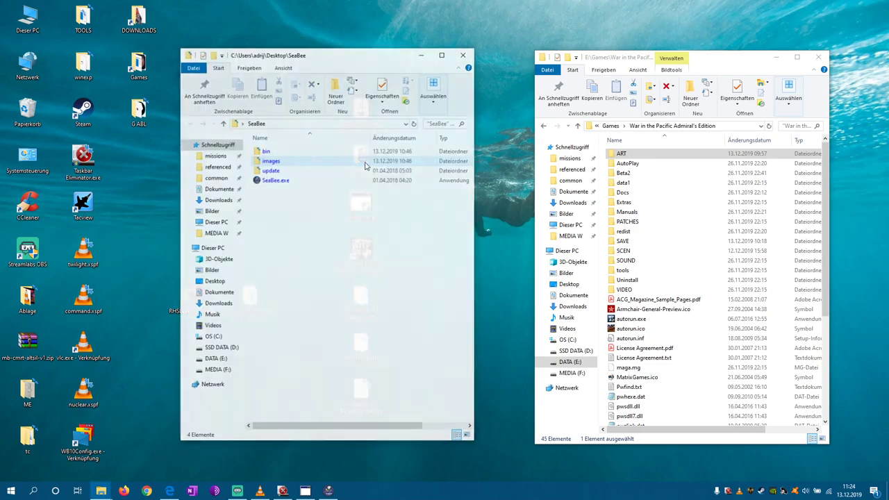
pyautogui.click(285, 182)
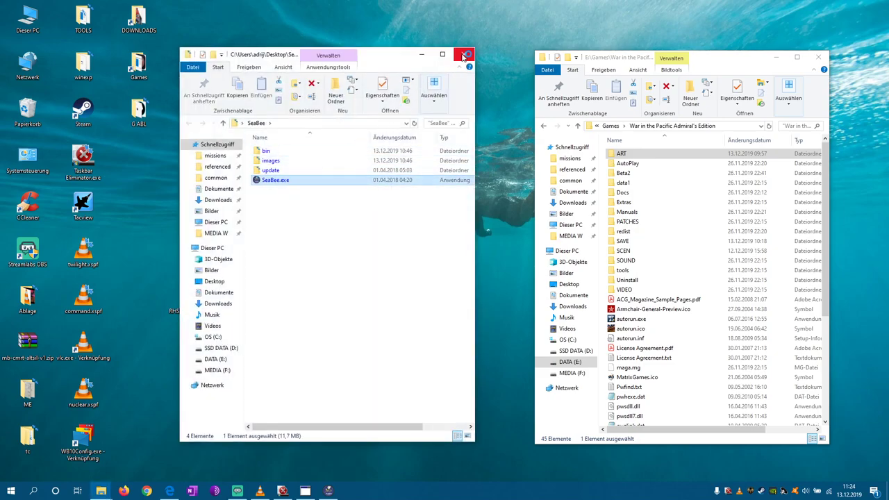
# Close the SeaBee folder window and force the game resolution to 1920 x 1080 in SeaBee
pyautogui.click(463, 55)
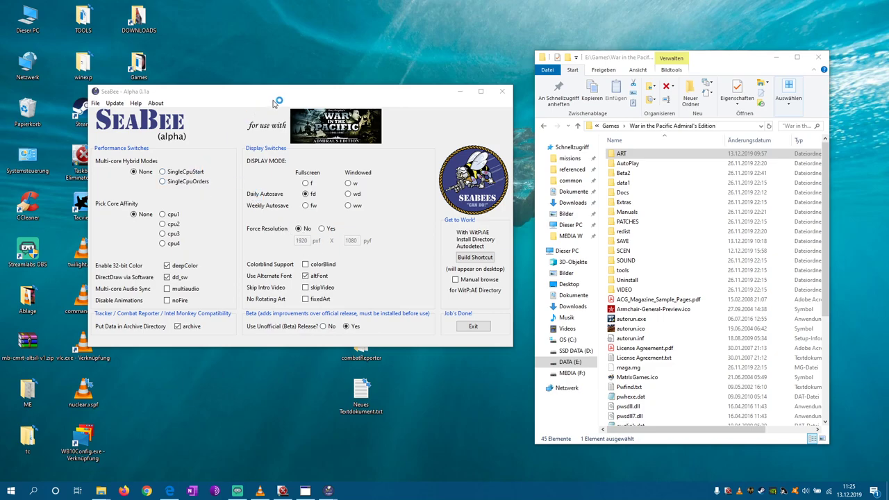
pyautogui.moveTo(278, 92); pyautogui.dragTo(330, 82)
pyautogui.click(375, 218)
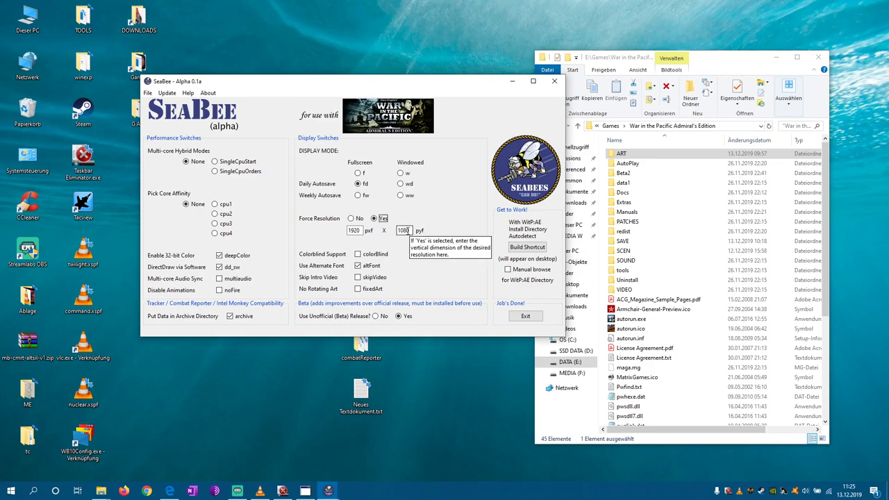
# Set the performance switches to SingleCpuOrders hybrid mode and cpu4 core affinity, and enable multiaudio
pyautogui.click(218, 173)
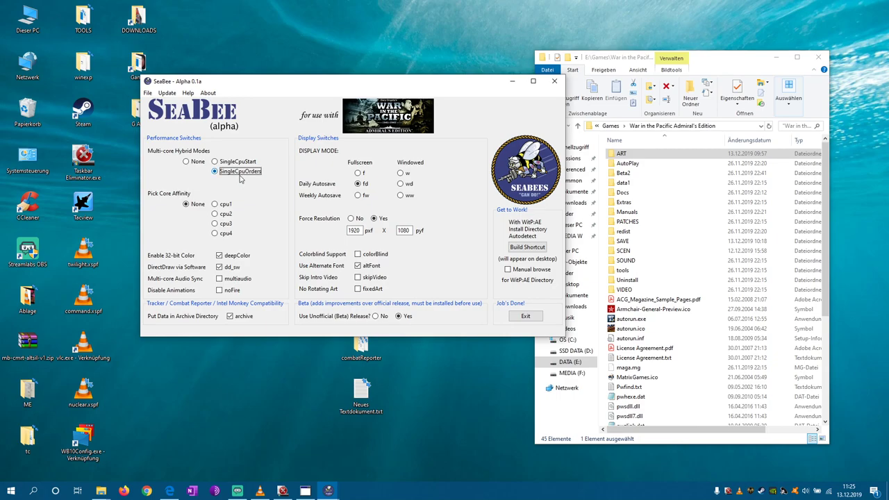
pyautogui.moveTo(239, 177)
pyautogui.moveTo(244, 175)
pyautogui.click(215, 233)
pyautogui.moveTo(216, 236)
pyautogui.click(221, 279)
# Set the display mode to windowed with daily autosave (wd) and enable skipVideo for the intro
pyautogui.click(401, 185)
pyautogui.moveTo(743, 64); pyautogui.dragTo(786, 52)
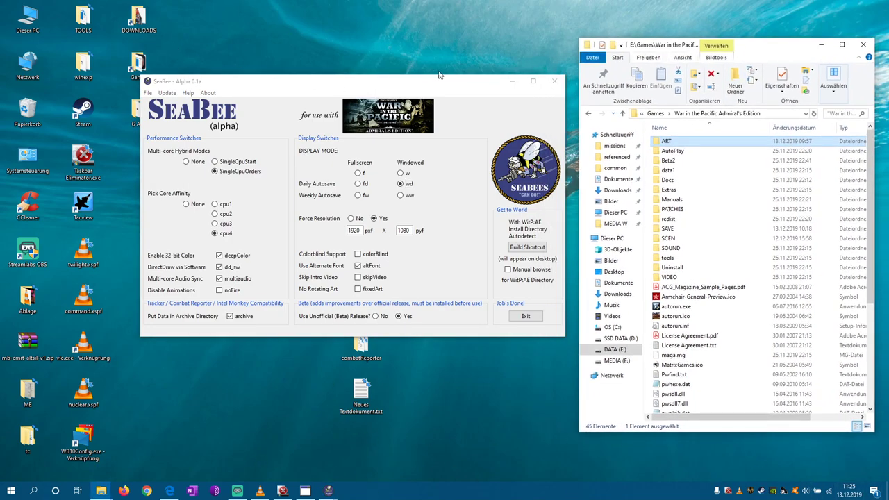
pyautogui.moveTo(427, 84); pyautogui.dragTo(409, 89)
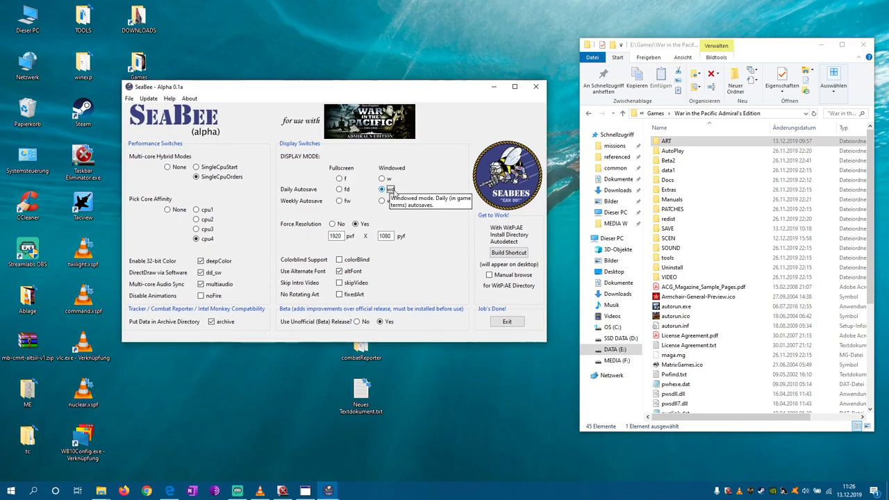
pyautogui.click(355, 285)
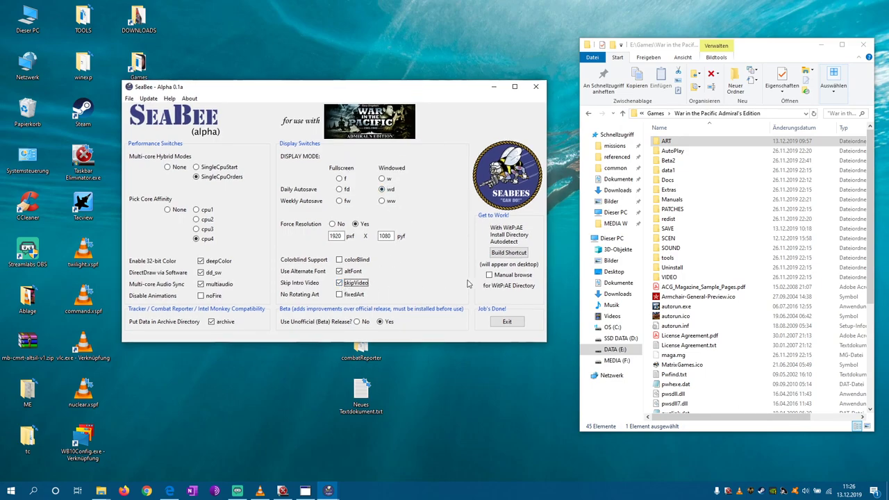
# Build the game shortcut with SeaBee and delete the War in the Pacific - Admiral's Edition (Beta) shortcut from the desktop
pyautogui.click(509, 253)
pyautogui.moveTo(277, 94); pyautogui.dragTo(609, 218)
pyautogui.moveTo(360, 248); pyautogui.dragTo(242, 244)
pyautogui.rightClick(235, 237)
pyautogui.click(264, 262)
pyautogui.rightClick(247, 257)
pyautogui.click(298, 231)
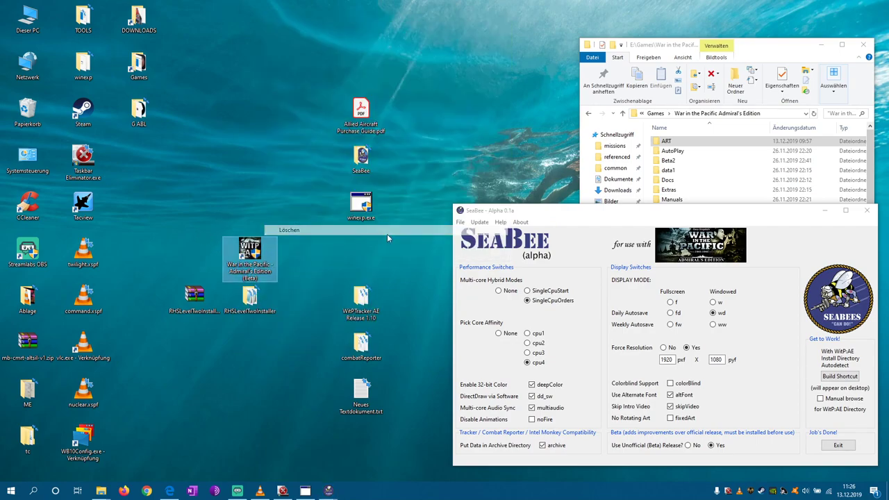
# Rebuild the game's desktop shortcut with the chosen switches and minimize SeaBee
pyautogui.moveTo(665, 220); pyautogui.dragTo(416, 178)
pyautogui.click(590, 334)
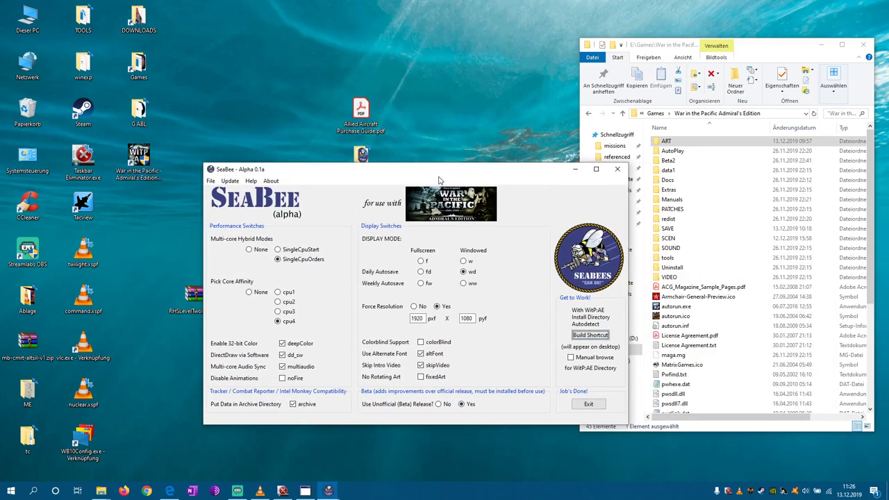
pyautogui.moveTo(462, 170); pyautogui.dragTo(361, 294)
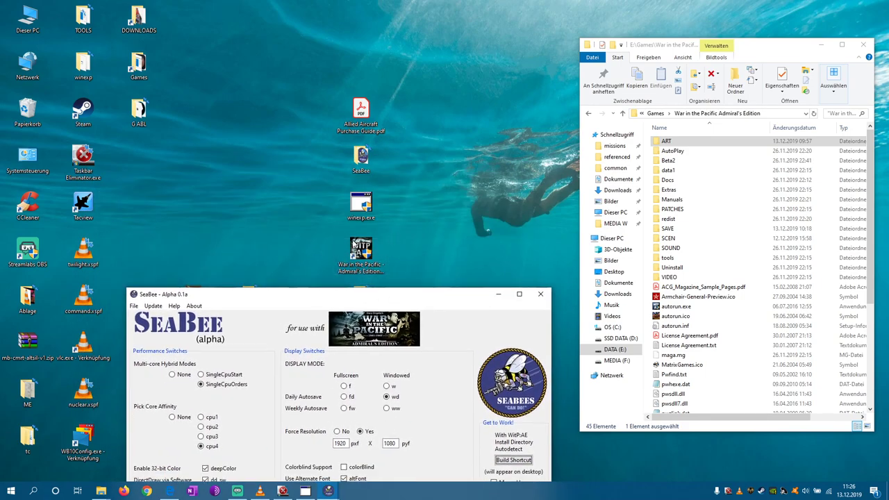
pyautogui.click(498, 294)
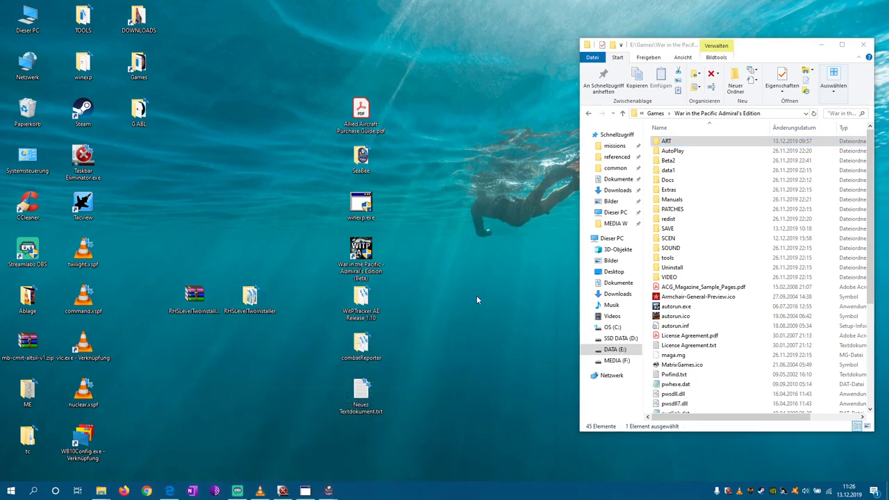
# Review the compatibility settings in the new game shortcut's properties and close them without changes
pyautogui.rightClick(359, 258)
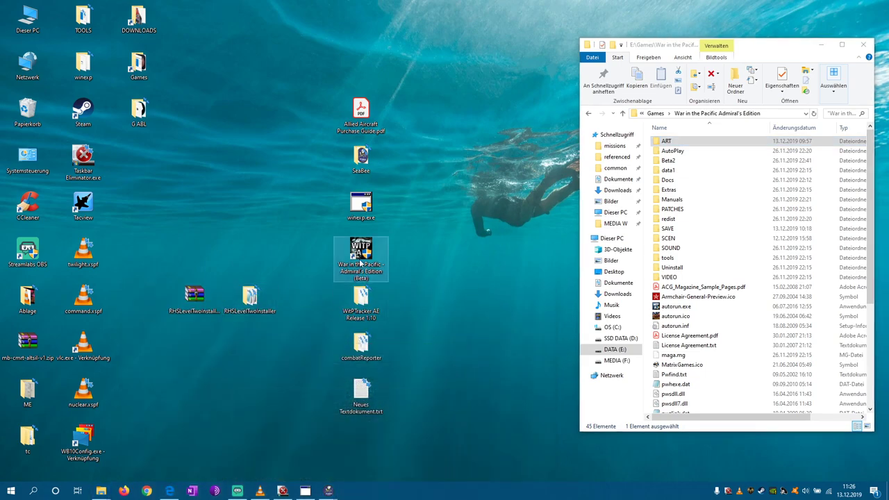
pyautogui.click(416, 252)
pyautogui.click(486, 266)
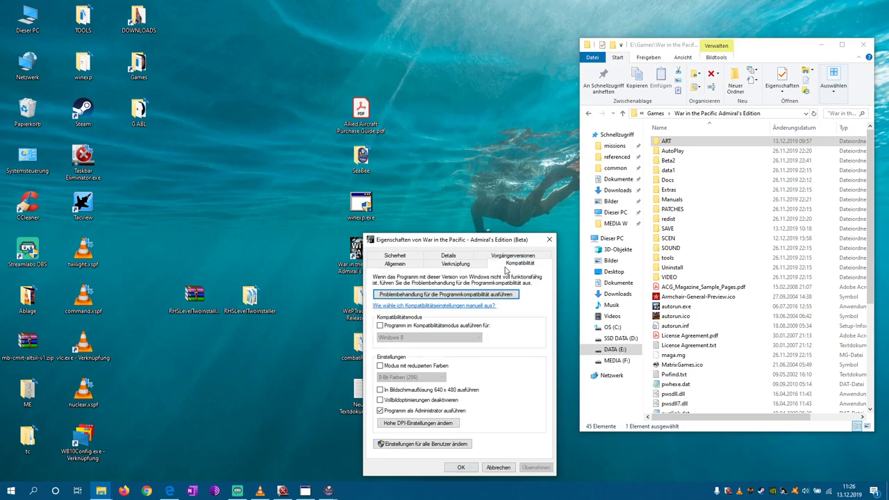
pyautogui.click(498, 468)
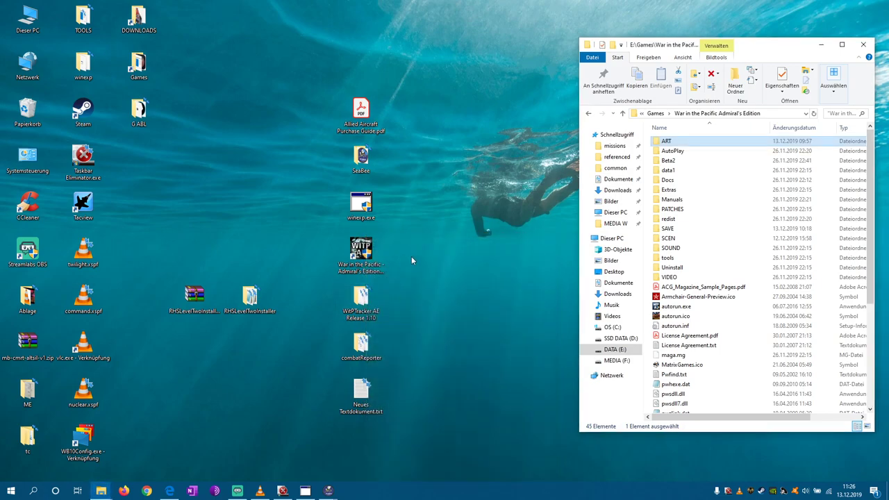
# Reopen WinExplorer and bring up Taskbar Eliminator, placing its window clear of the game's desktop shortcut
pyautogui.click(305, 491)
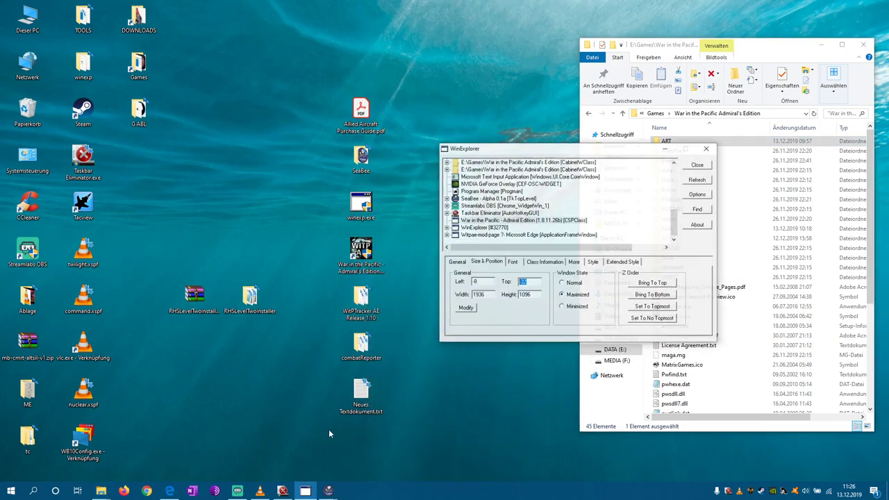
pyautogui.click(720, 142)
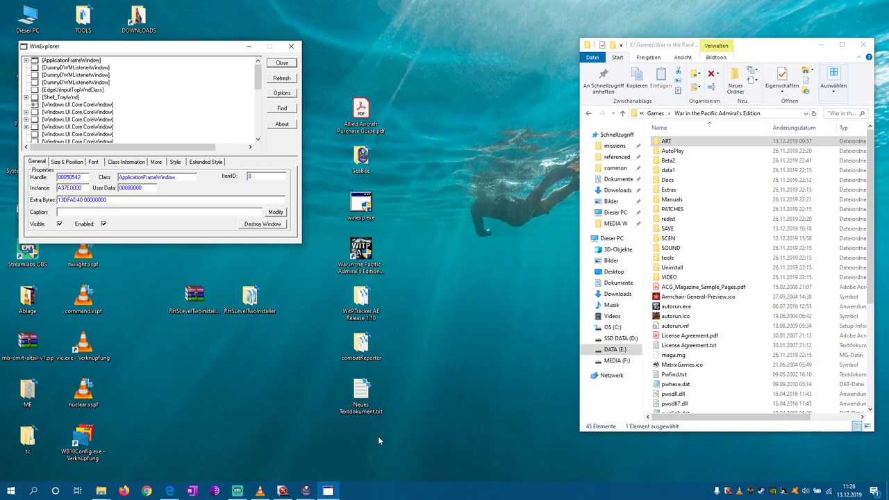
pyautogui.click(283, 490)
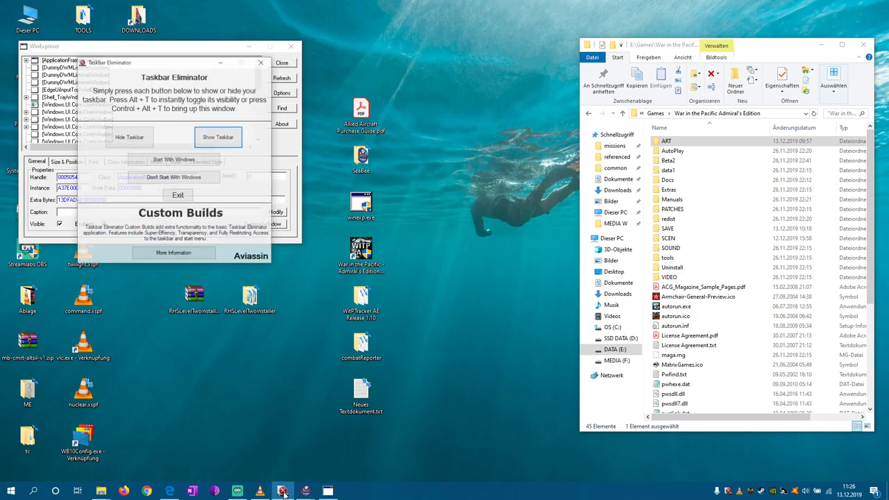
pyautogui.moveTo(169, 66); pyautogui.dragTo(302, 139)
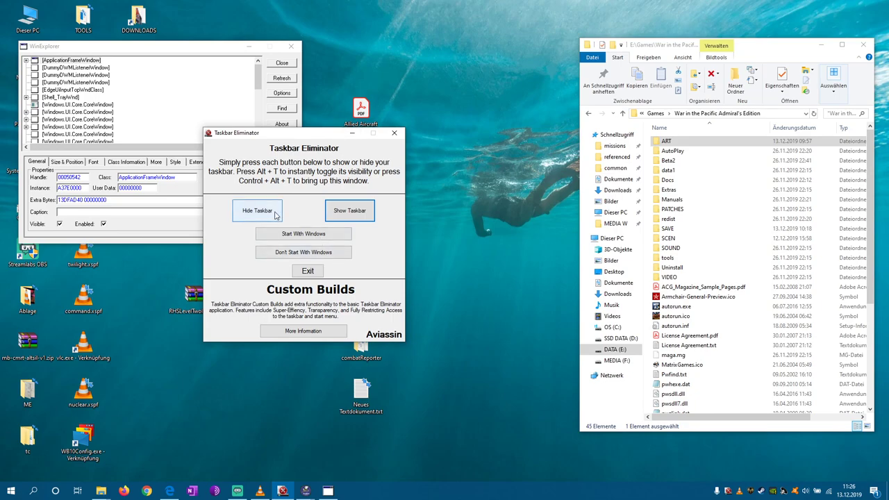
pyautogui.moveTo(327, 136); pyautogui.dragTo(182, 195)
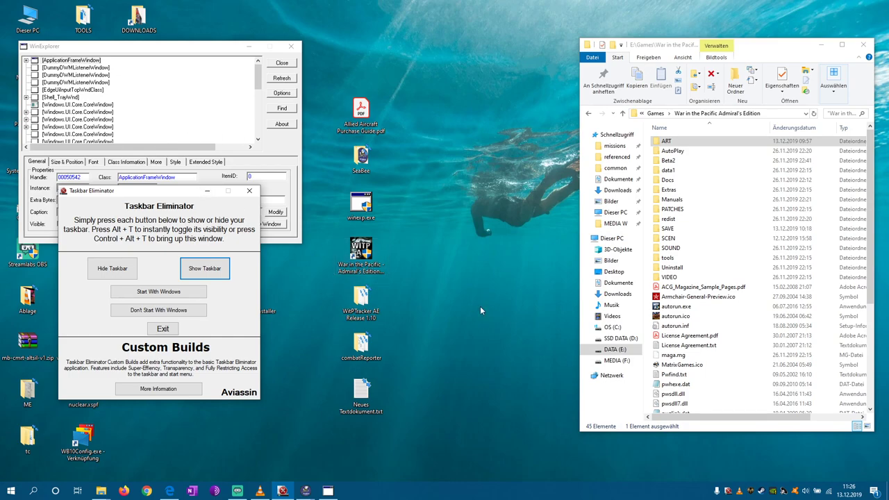
# Launch the game from its new desktop shortcut and check the Preferences and Options screens
pyautogui.click(352, 255)
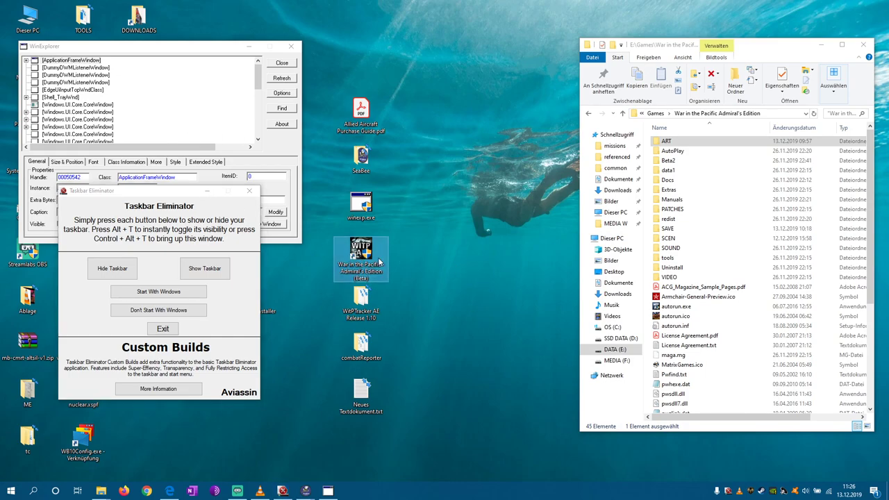
pyautogui.doubleClick(370, 259)
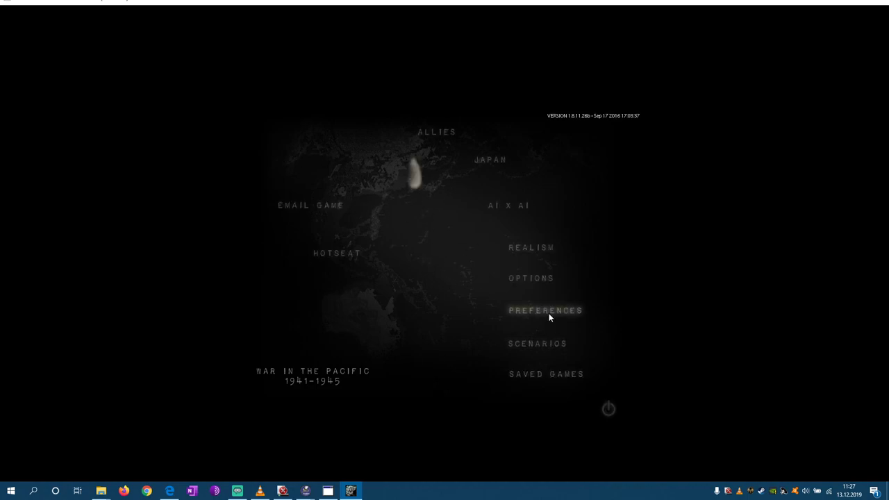
pyautogui.click(548, 315)
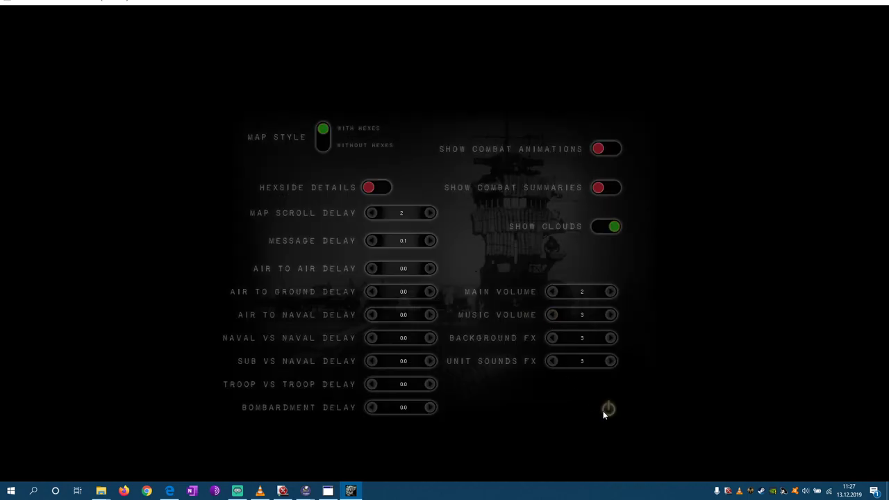
pyautogui.click(604, 411)
pyautogui.click(544, 280)
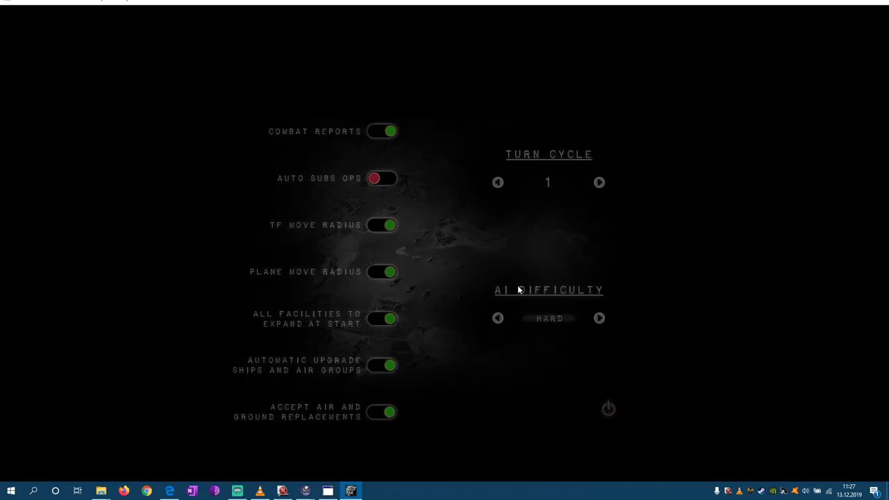
pyautogui.press('Escape')
# Lower the music volume in the game's preferences and return to the main menu
pyautogui.click(544, 317)
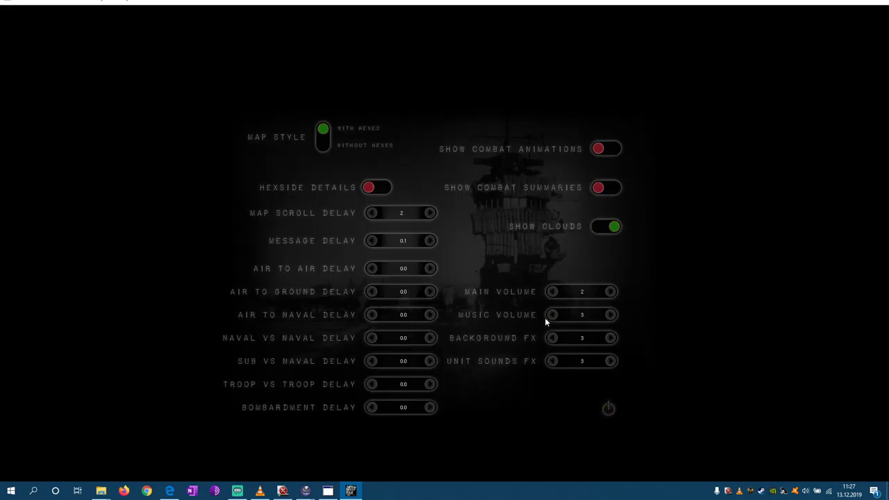
pyautogui.click(552, 315)
pyautogui.click(603, 407)
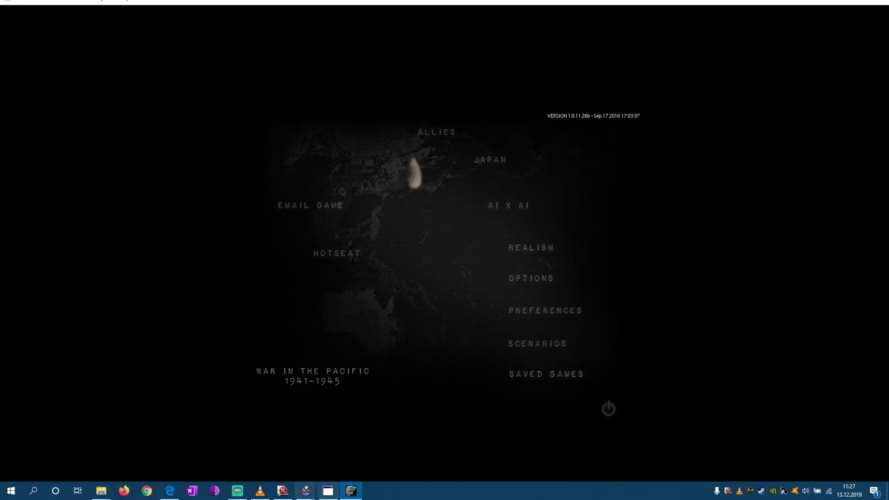
# Bring WinExplorer and Taskbar Eliminator over the game, hide the Windows taskbar and return to the game window
pyautogui.click(326, 491)
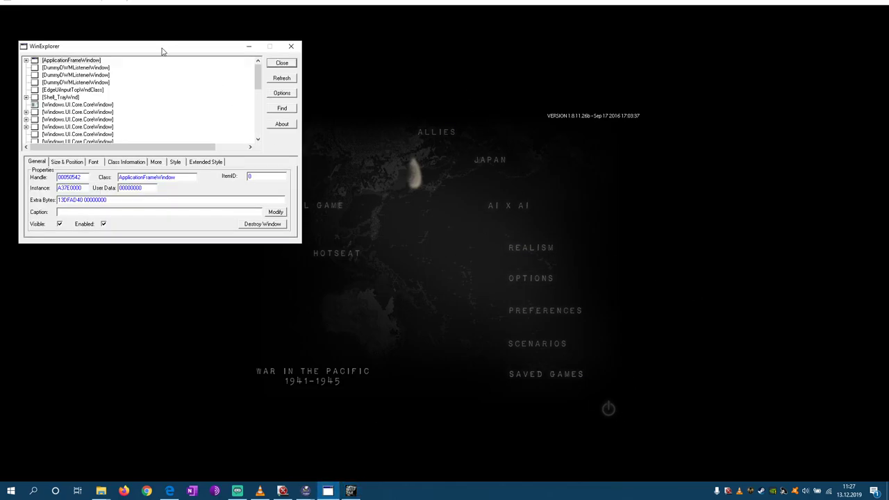
pyautogui.moveTo(163, 51); pyautogui.dragTo(322, 67)
pyautogui.click(282, 491)
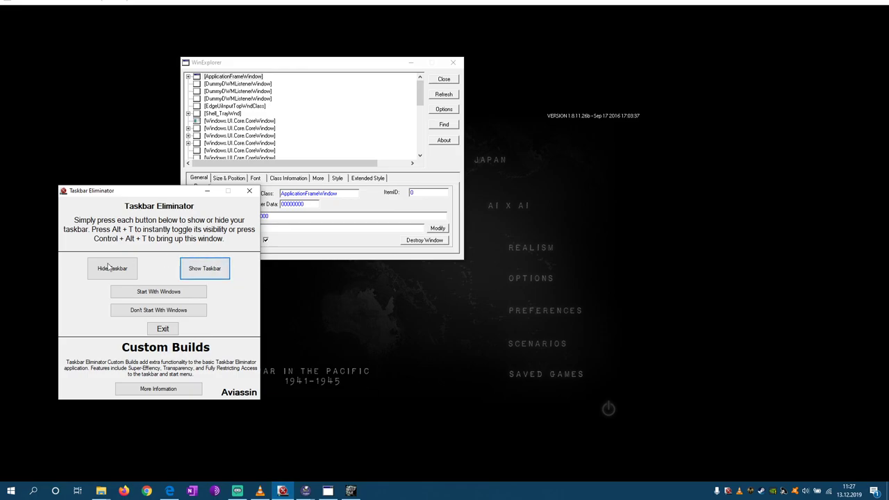
pyautogui.click(129, 273)
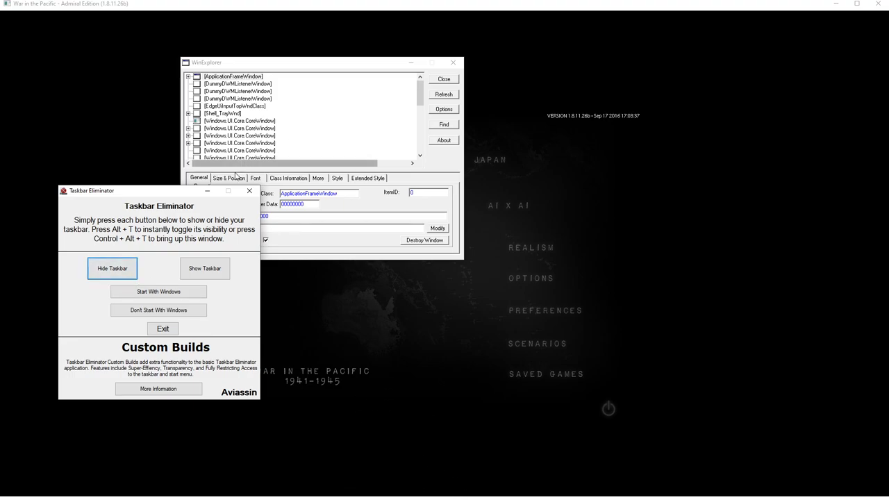
pyautogui.moveTo(393, 5); pyautogui.dragTo(379, 17)
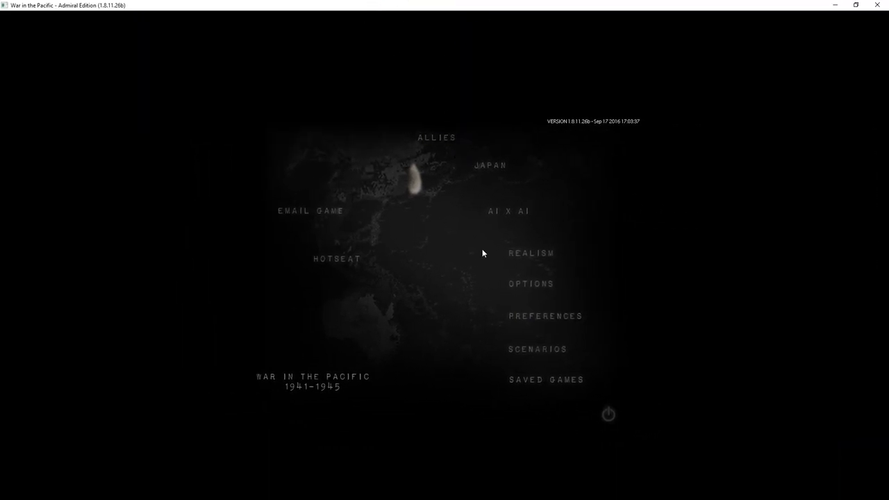
# Cycle through the open windows in the task switcher and bring WinExplorer in front of the game
pyautogui.hotkey('alt', 'Tab')
pyautogui.hotkey('alt', 'Tab')
pyautogui.hotkey('alt', 'Tab')
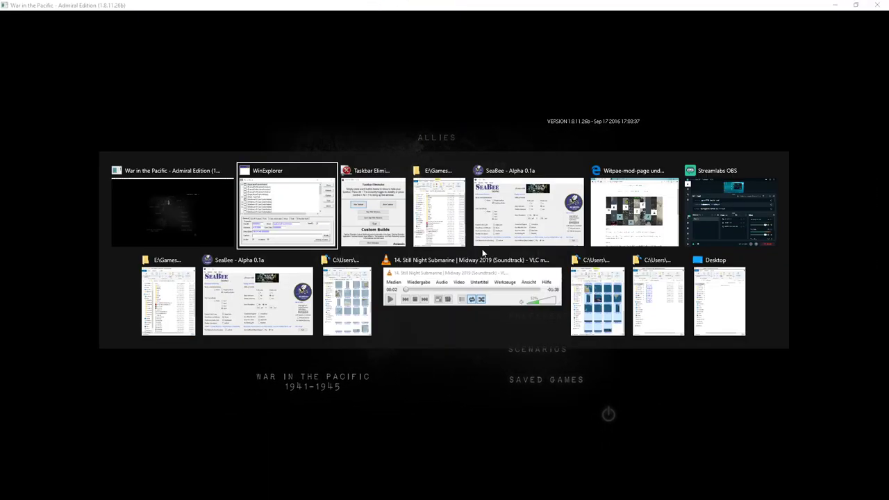
pyautogui.hotkey('alt', 'Tab')
pyautogui.hotkey('alt', 'Tab')
pyautogui.hotkey('alt', 'Tab')
pyautogui.hotkey('alt', 'Tab')
pyautogui.hotkey('alt', 'Tab')
pyautogui.hotkey('alt', 'Tab')
pyautogui.hotkey('alt', 'Tab')
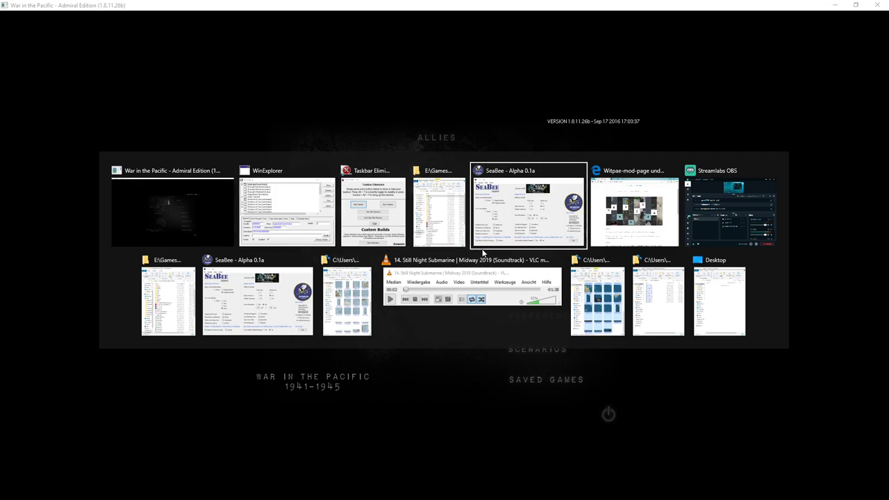
pyautogui.hotkey('alt', 'Tab')
pyautogui.hotkey('alt', 'Tab')
pyautogui.hotkey('alt', 'Tab')
pyautogui.hotkey('alt', 'Tab')
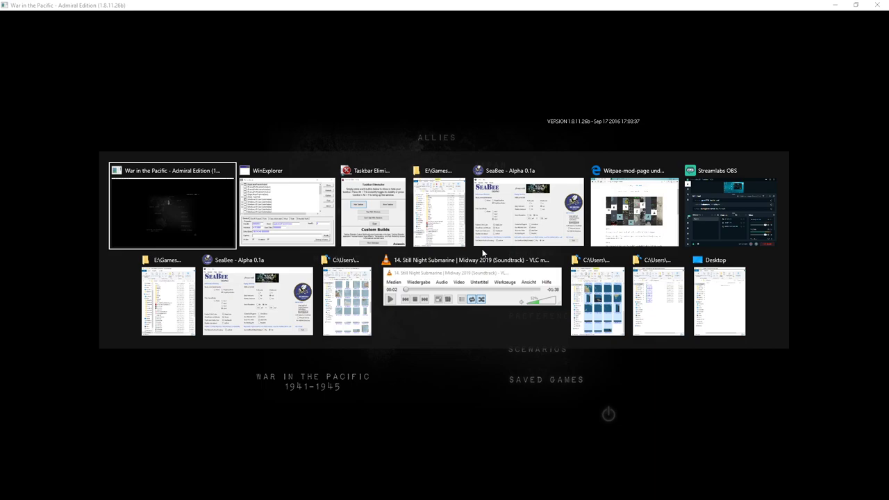
pyautogui.hotkey('alt', 'Tab')
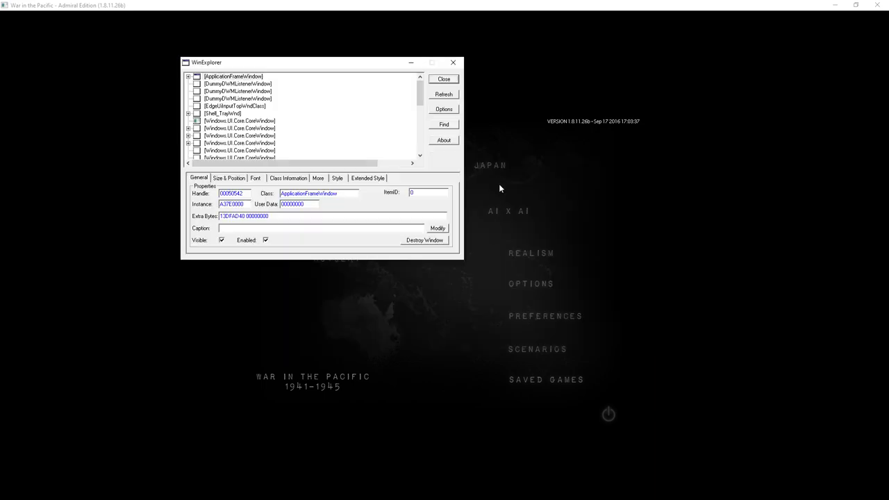
# Minimize WinExplorer, check the game's Options screen and return to the main menu
pyautogui.click(410, 60)
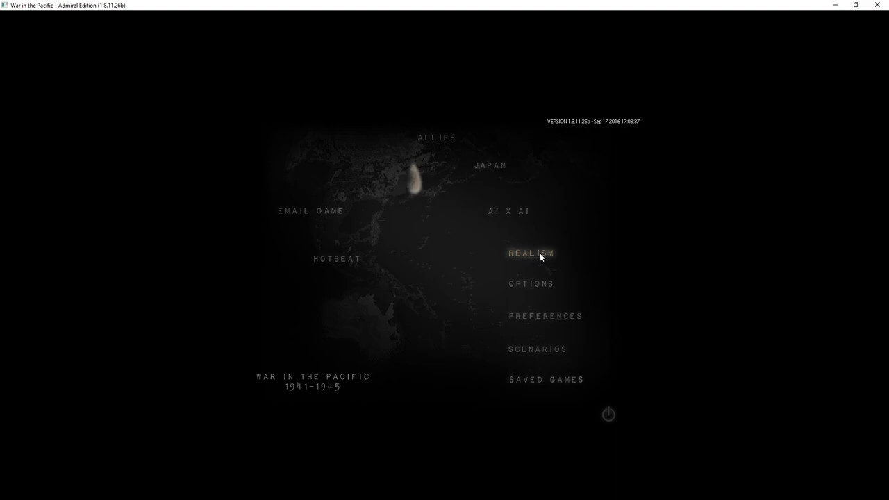
pyautogui.click(532, 284)
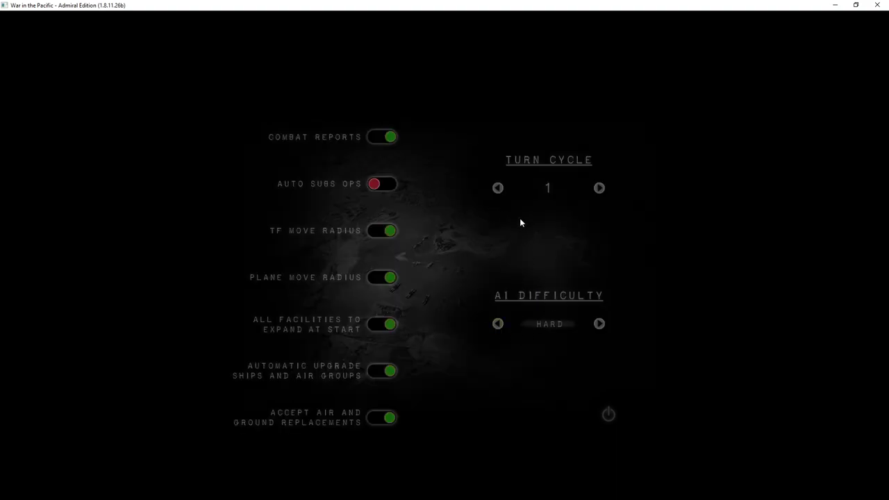
pyautogui.rightClick(563, 387)
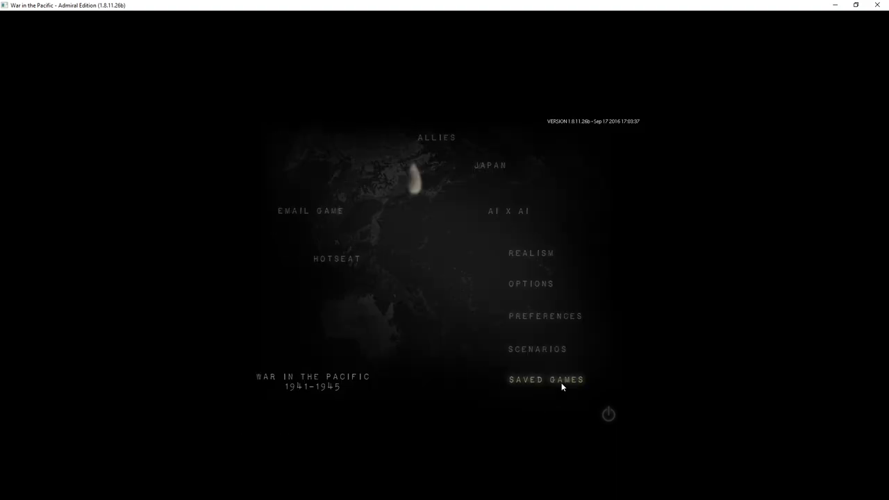
# Look over the game's Options and Preferences screens, returning to the main menu after each
pyautogui.click(538, 289)
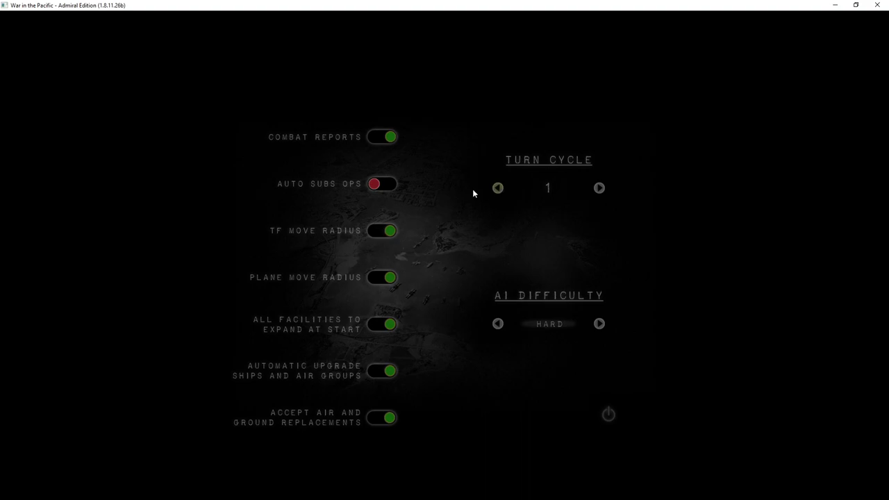
pyautogui.rightClick(368, 277)
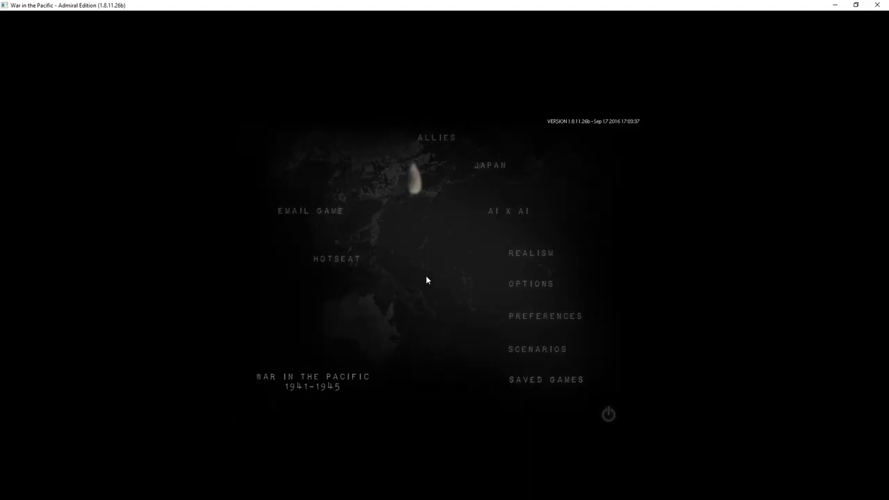
pyautogui.click(522, 320)
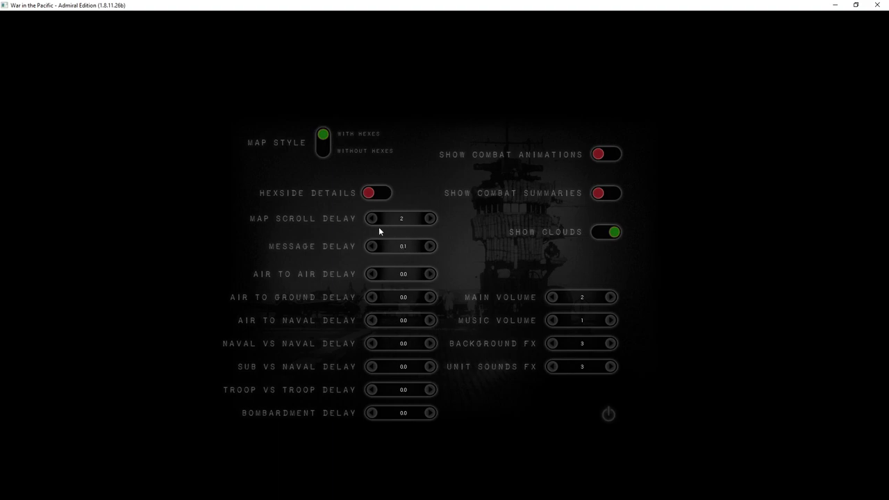
pyautogui.click(607, 415)
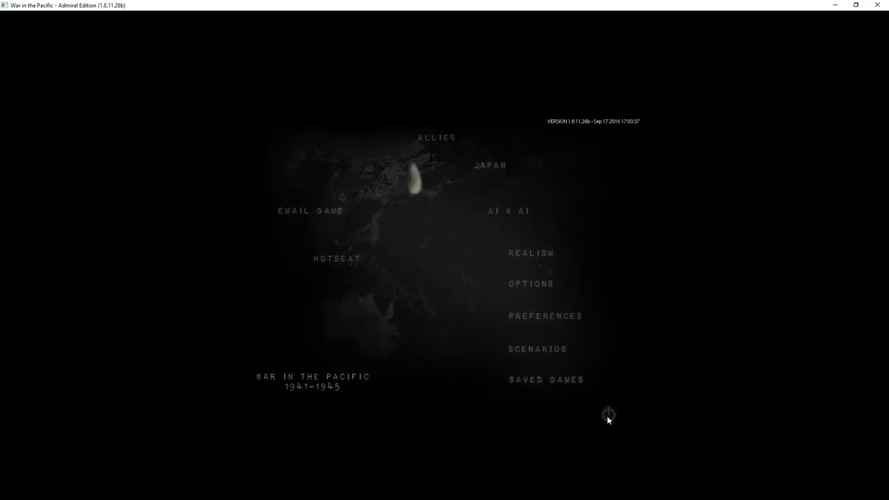
# Compare the descriptions of scenarios 017, 002 and 001, and check the Realism settings from the main menu
pyautogui.click(538, 350)
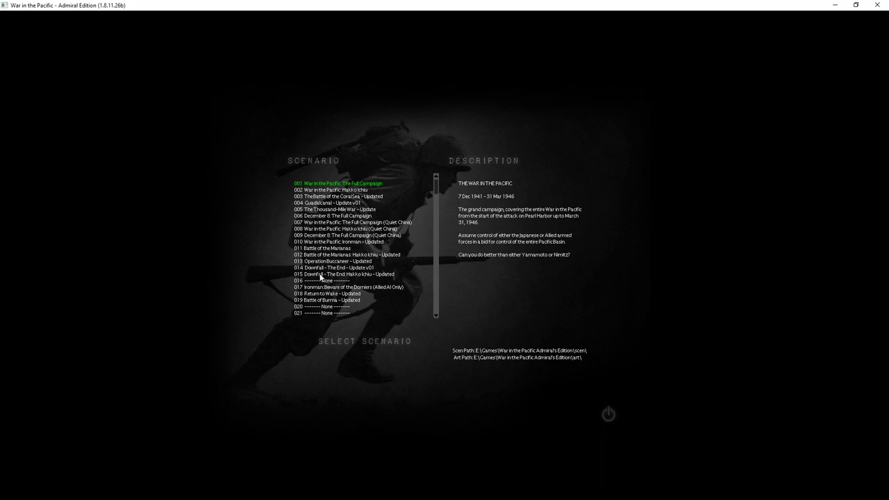
pyautogui.click(343, 289)
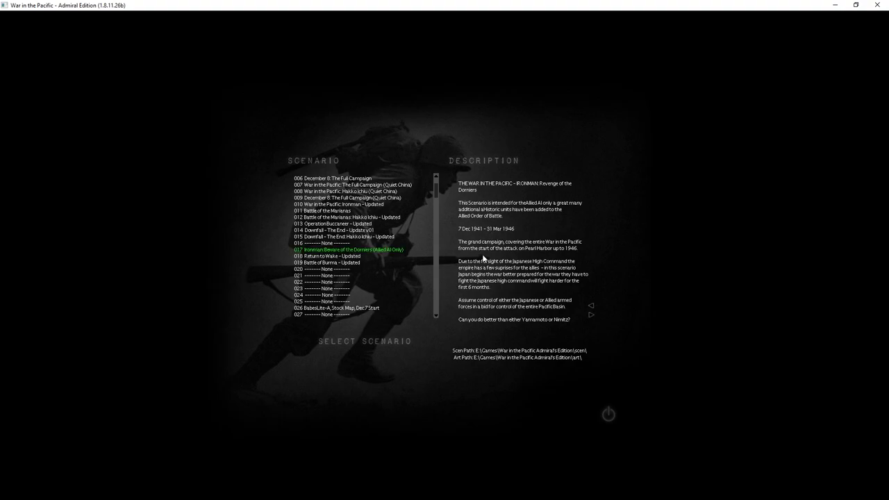
pyautogui.scroll(1, 386, 293)
pyautogui.scroll(1, 386, 294)
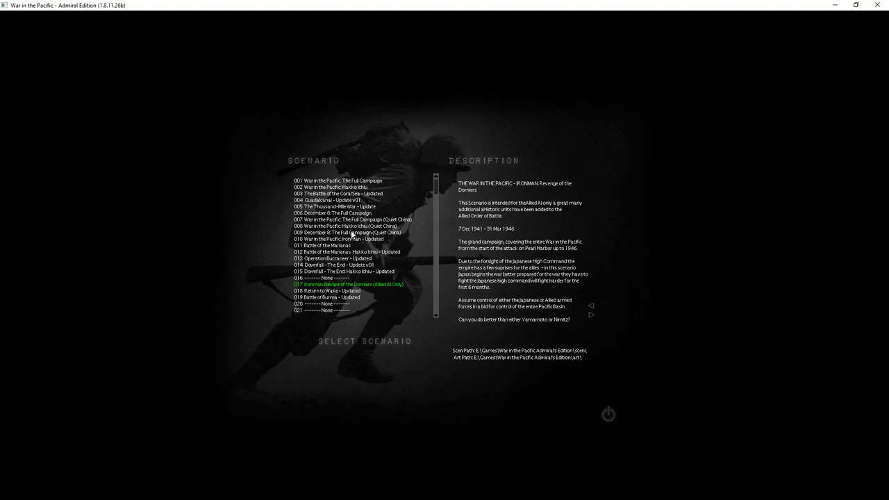
pyautogui.click(345, 187)
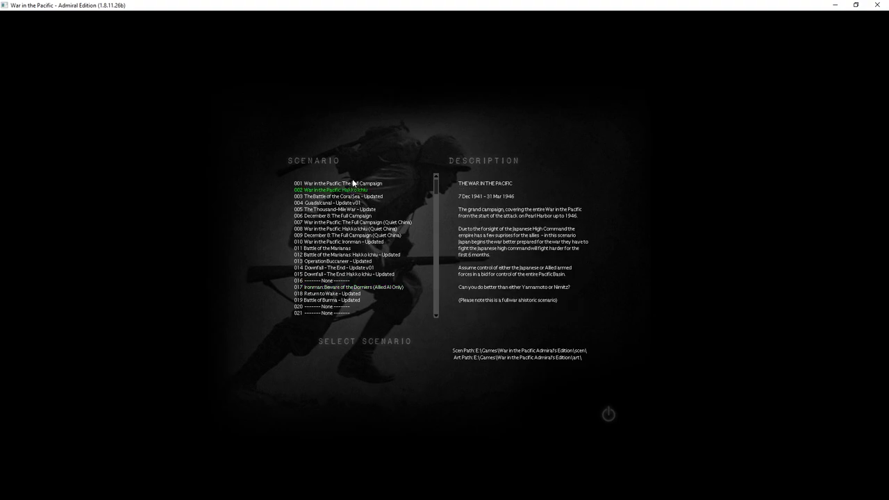
pyautogui.click(355, 184)
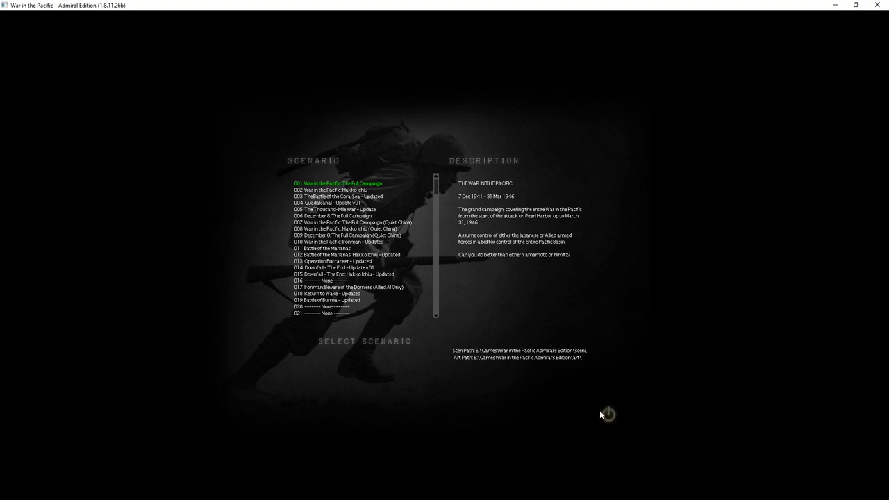
pyautogui.click(366, 341)
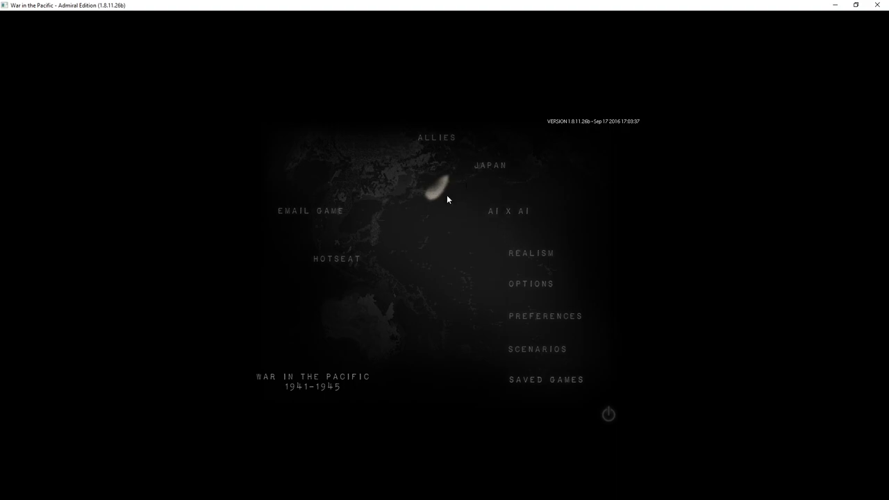
pyautogui.click(540, 255)
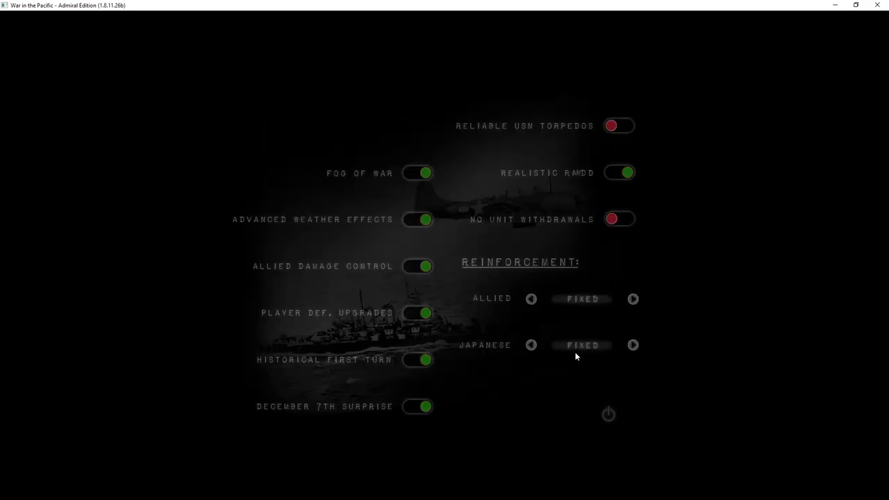
pyautogui.click(610, 415)
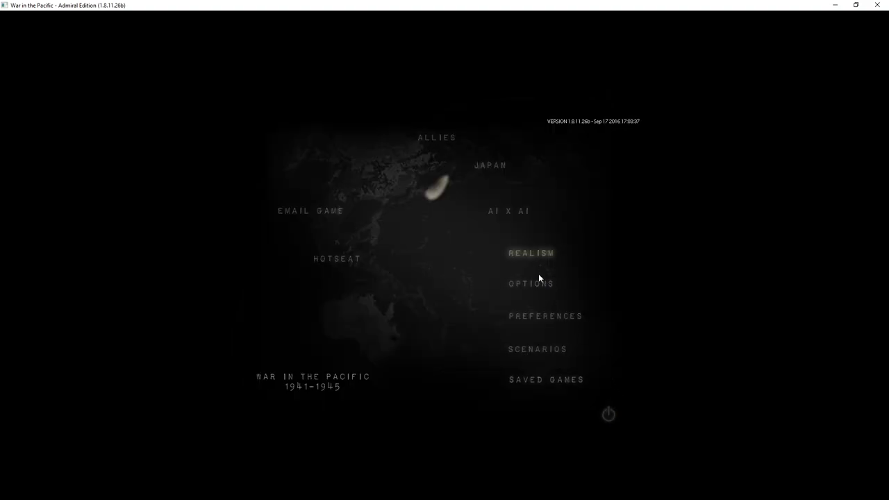
# Reopen the scenario list, read the description of 017 Ironman: Beware of the Dorniers and browse the surrounding scenarios
pyautogui.click(542, 350)
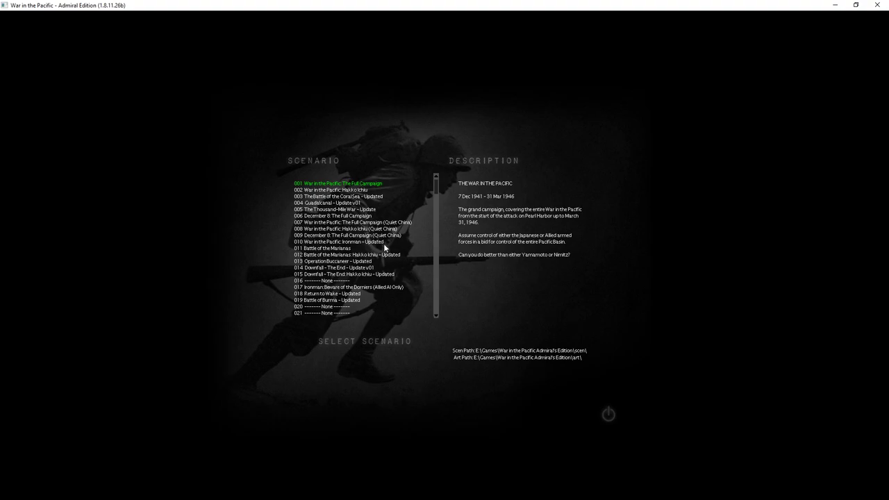
pyautogui.click(338, 287)
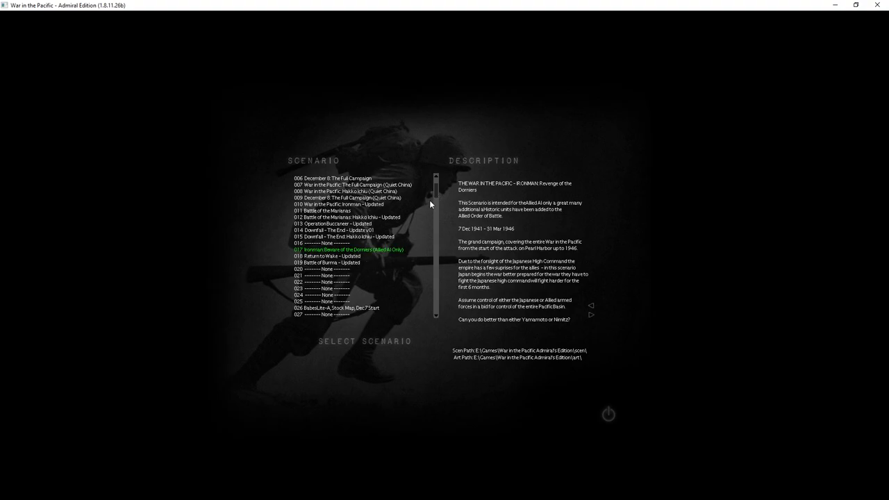
pyautogui.scroll(5, 436, 191)
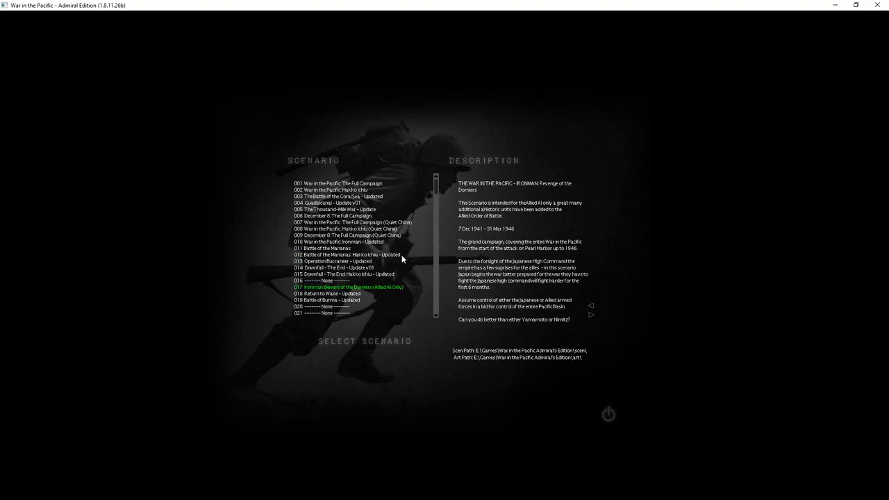
pyautogui.scroll(2, 436, 179)
pyautogui.click(362, 286)
pyautogui.scroll(-5, 436, 188)
pyautogui.scroll(5, 439, 174)
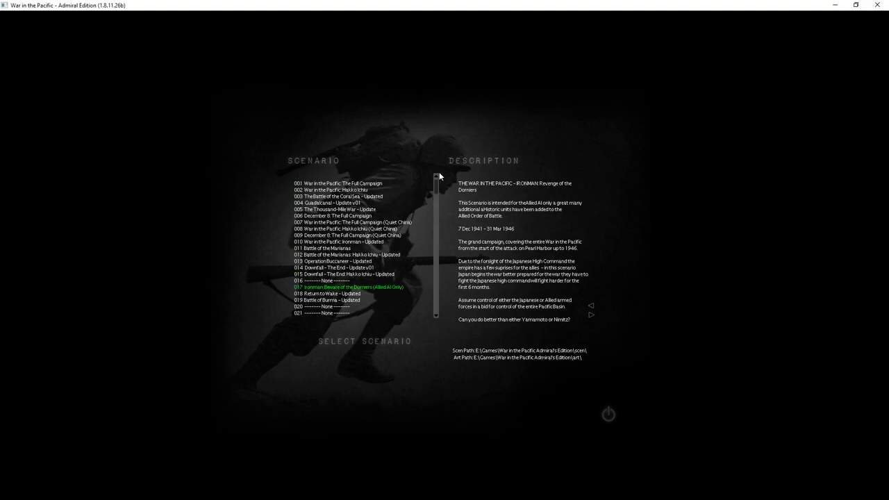
# Select scenario 001 War in the Pacific: The Full Campaign, view its historical notes and start the game
pyautogui.click(360, 185)
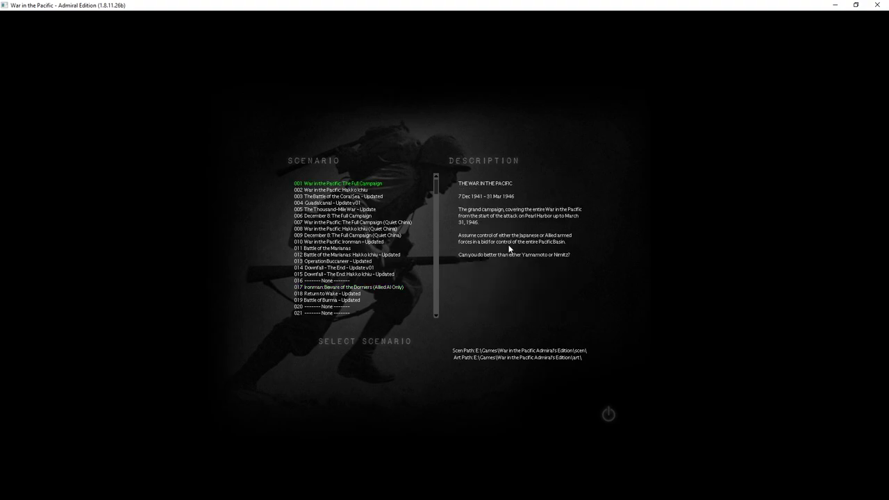
pyautogui.click(406, 342)
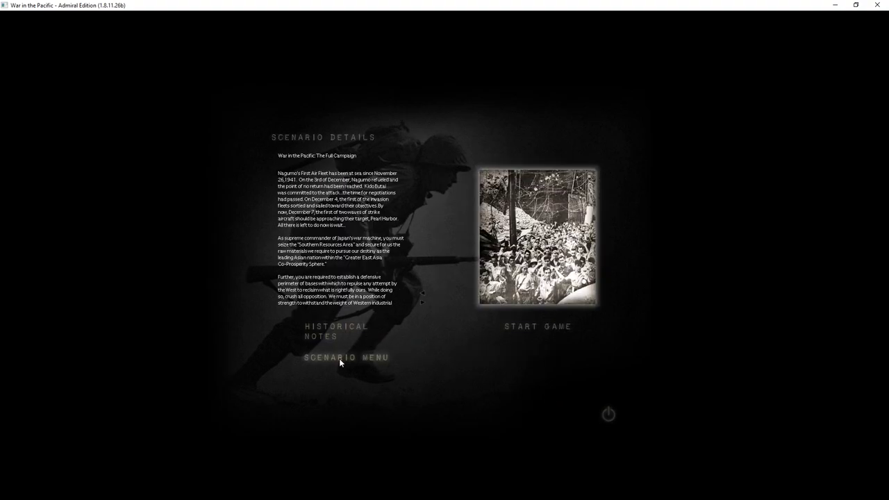
pyautogui.click(331, 331)
pyautogui.click(331, 331)
pyautogui.click(544, 331)
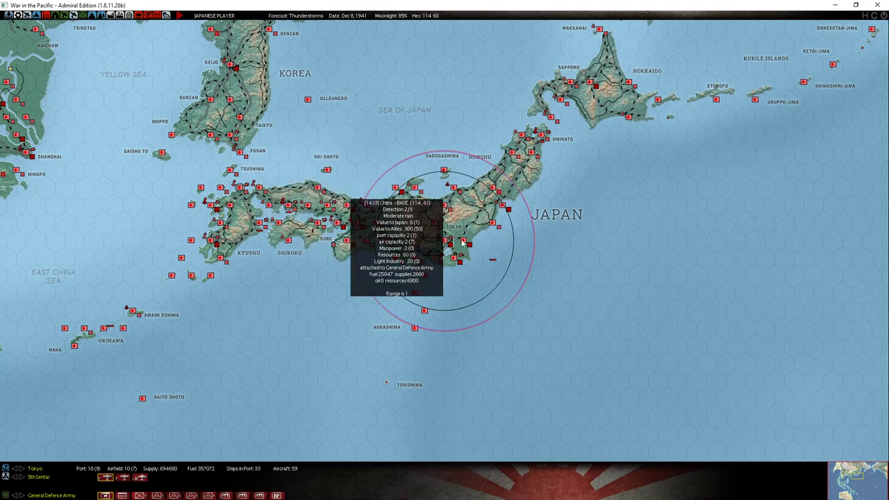
# Scroll the campaign map in all directions around Japan, Korea, eastern China and the Kurile Islands
pyautogui.press('Up')
pyautogui.press('Right')
pyautogui.press('Up')
pyautogui.press('Right')
pyautogui.press('Right')
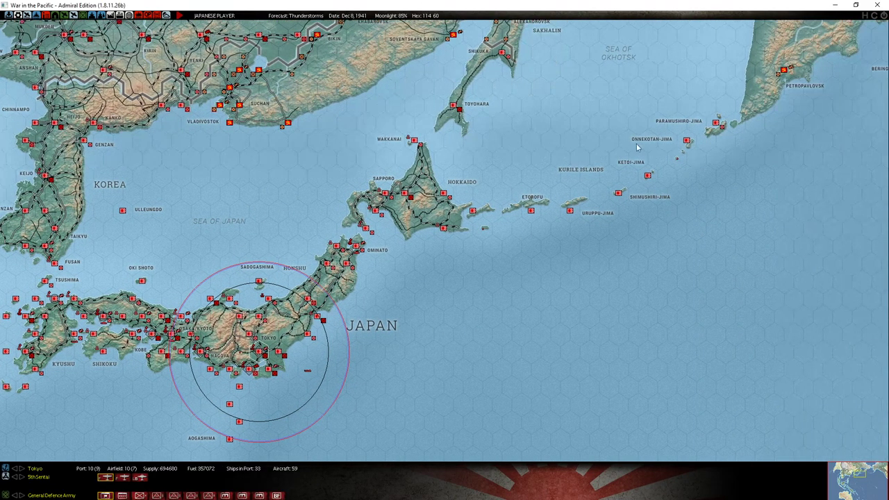
pyautogui.press('Left')
pyautogui.press('Left')
pyautogui.press('Left')
pyautogui.press('Down')
pyautogui.press('Down')
pyautogui.press('Down')
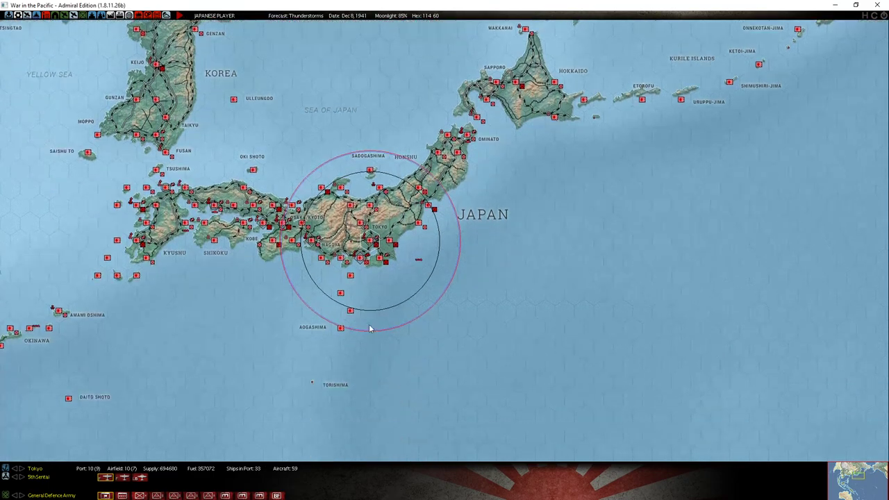
pyautogui.press('Left')
pyautogui.press('Left')
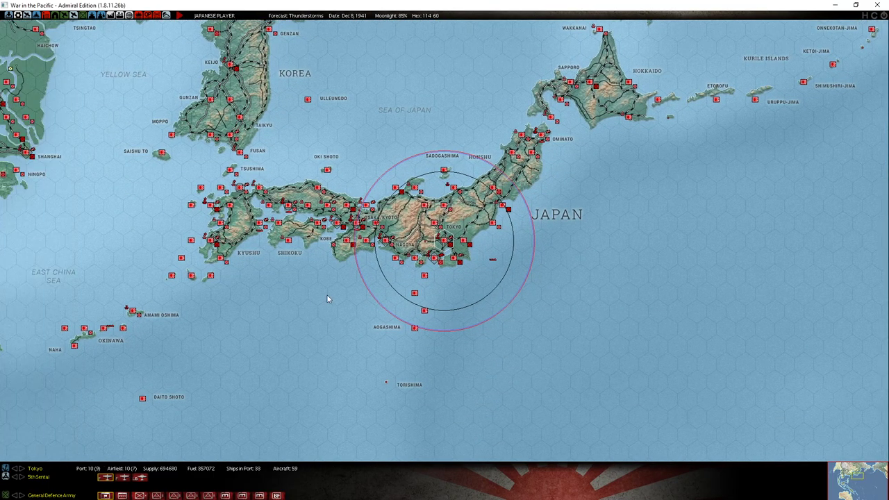
pyautogui.press('Left')
pyautogui.press('Up')
pyautogui.press('Up')
pyautogui.press('Up')
pyautogui.press('Left')
pyautogui.press('Up')
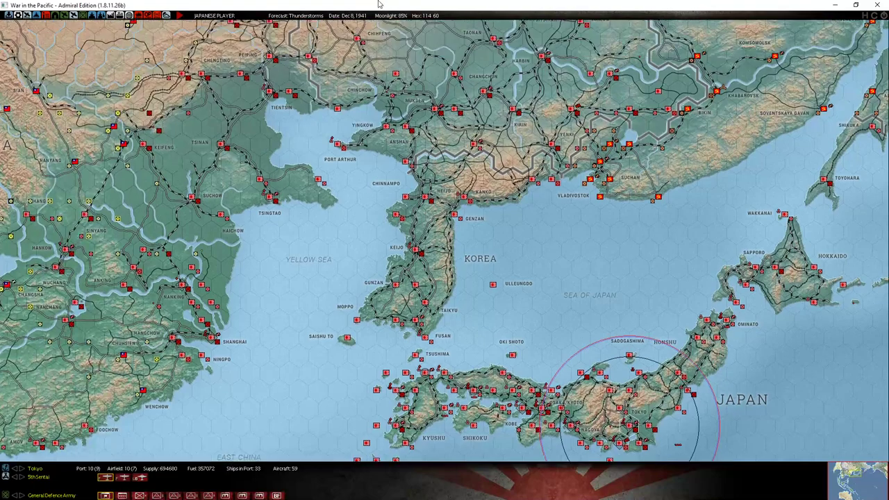
pyautogui.press('Left')
pyautogui.press('Up')
pyautogui.press('Up')
pyautogui.press('Up')
pyautogui.press('Right')
pyautogui.press('Down')
pyautogui.press('Down')
pyautogui.press('Down')
pyautogui.press('Right')
pyautogui.press('Down')
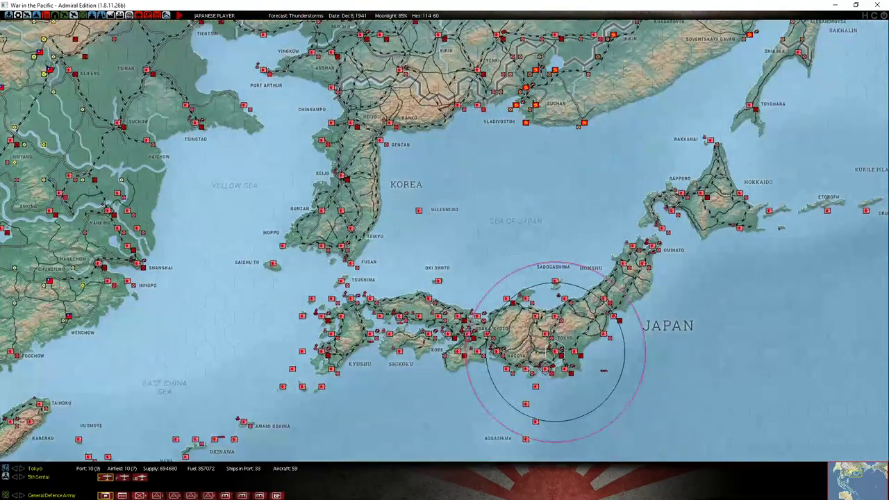
pyautogui.press('Down')
pyautogui.press('Right')
pyautogui.press('Right')
pyautogui.press('Down')
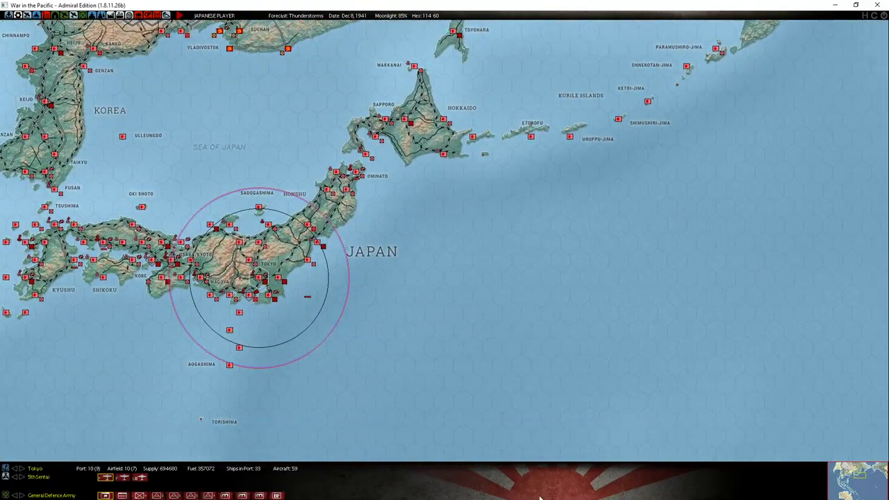
pyautogui.press('Right')
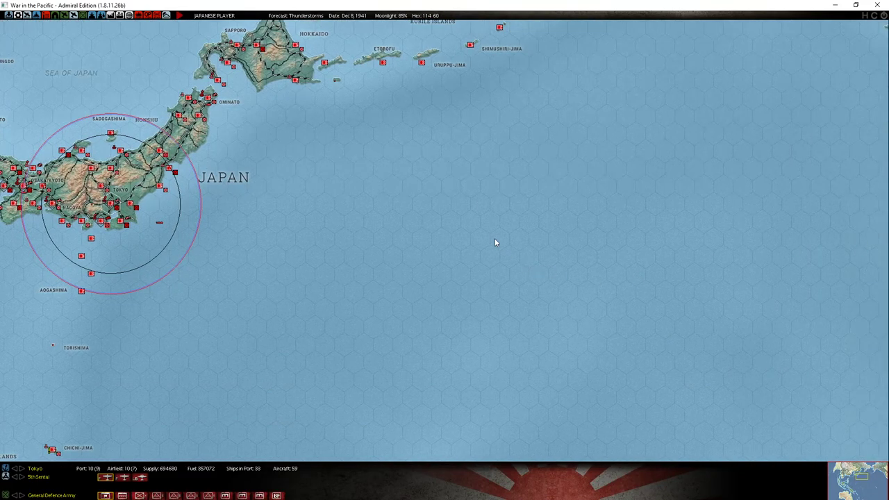
pyautogui.press('Left')
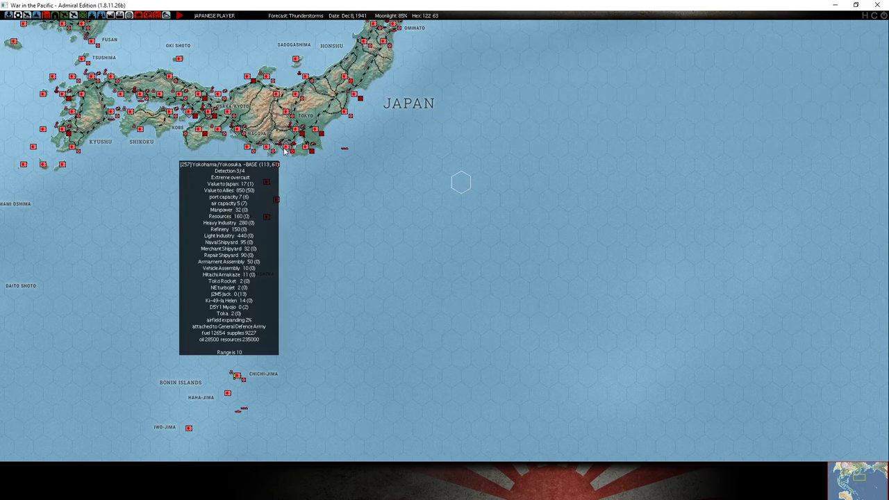
# Select the Shimizu base south of Tokyo and inspect the details of its 7th JNAF AF Unit
pyautogui.click(264, 157)
pyautogui.moveTo(236, 491)
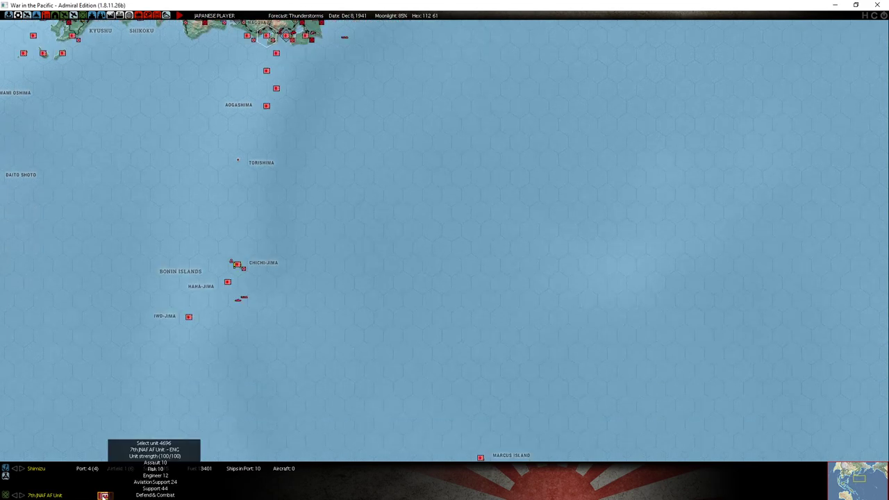
pyautogui.moveTo(393, 3)
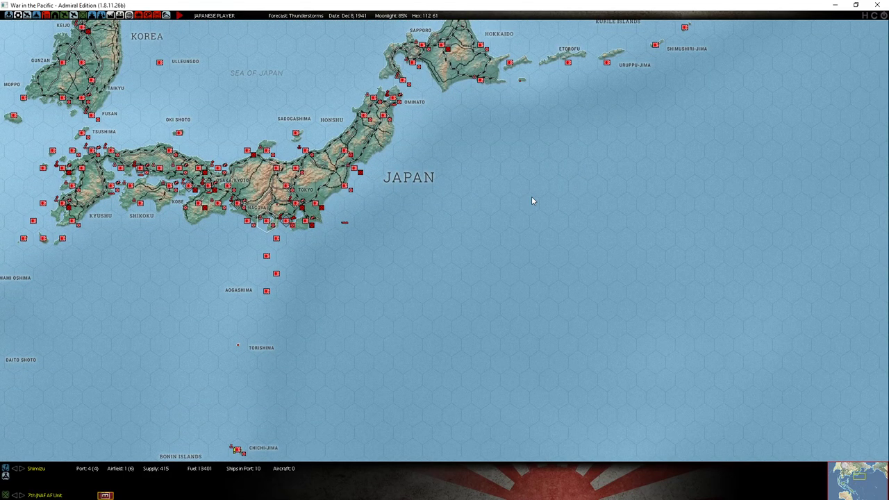
# Cycle through the open windows, bring WinExplorer in front of the campaign map and move it to the middle of the screen
pyautogui.hotkey('alt', 'Tab')
pyautogui.hotkey('alt', 'Tab')
pyautogui.hotkey('alt', 'Tab')
pyautogui.hotkey('alt', 'Tab')
pyautogui.hotkey('alt', 'Tab')
pyautogui.hotkey('alt', 'Tab')
pyautogui.hotkey('alt', 'Tab')
pyautogui.hotkey('alt', 'Tab')
pyautogui.hotkey('alt', 'Tab')
pyautogui.hotkey('alt', 'Tab')
pyautogui.hotkey('alt', 'Tab')
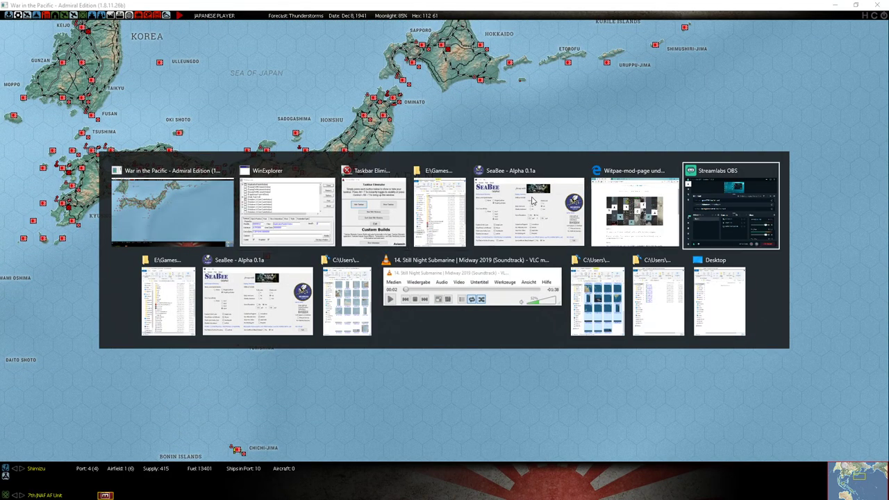
pyautogui.hotkey('alt', 'Tab')
pyautogui.hotkey('alt', 'Tab')
pyautogui.hotkey('alt', 'Tab')
pyautogui.hotkey('alt', 'Tab')
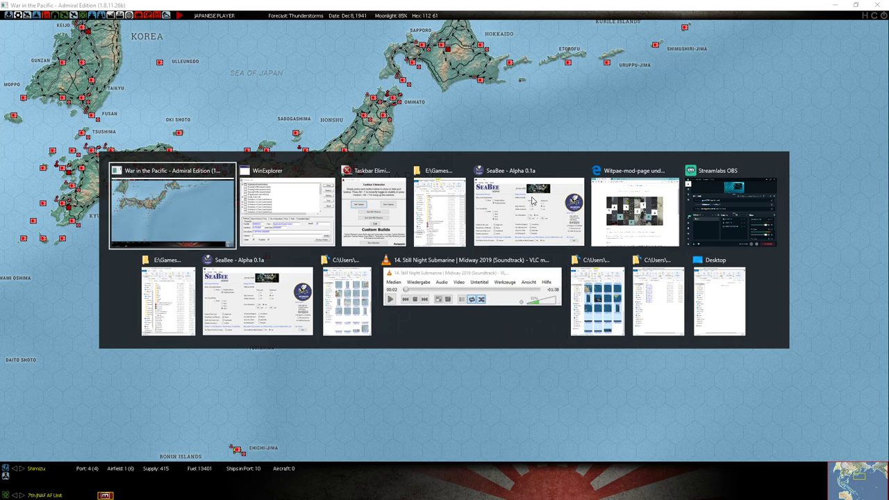
pyautogui.moveTo(375, 66); pyautogui.dragTo(506, 95)
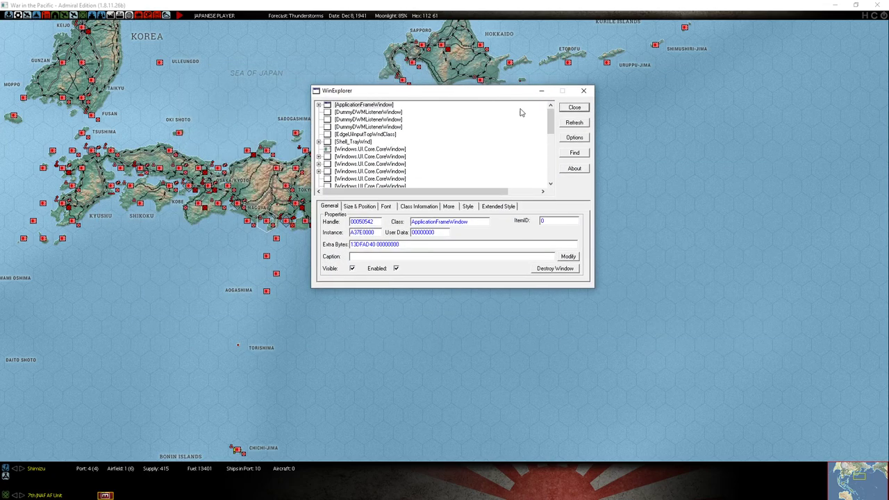
# Refresh the WinExplorer window list, select the War in the Pacific - Admiral Edition window and show its size and position
pyautogui.click(574, 123)
pyautogui.moveTo(551, 115); pyautogui.dragTo(556, 165)
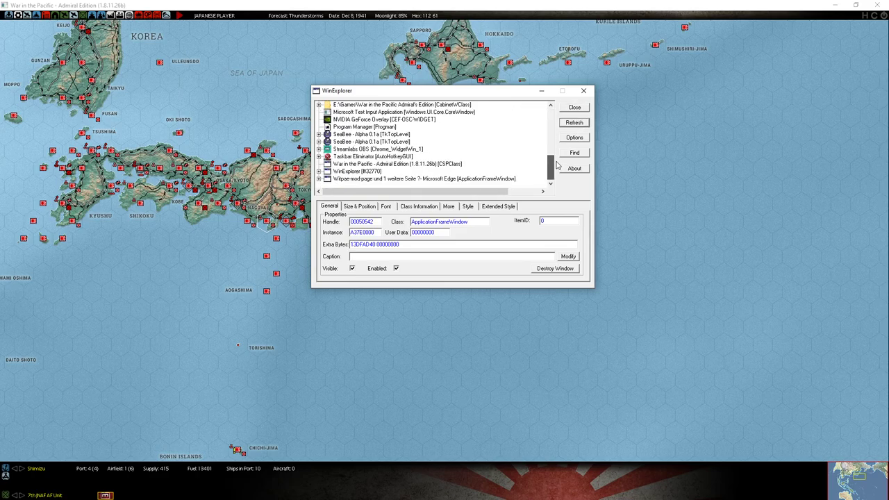
pyautogui.click(399, 166)
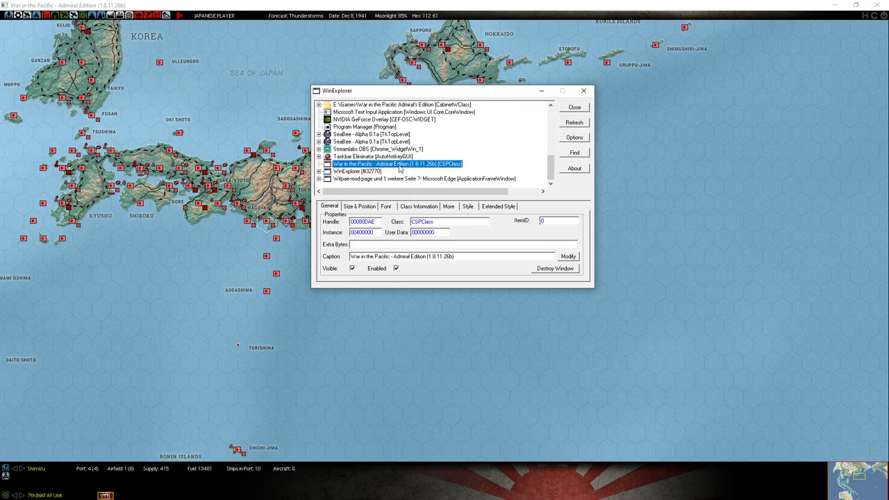
pyautogui.click(363, 207)
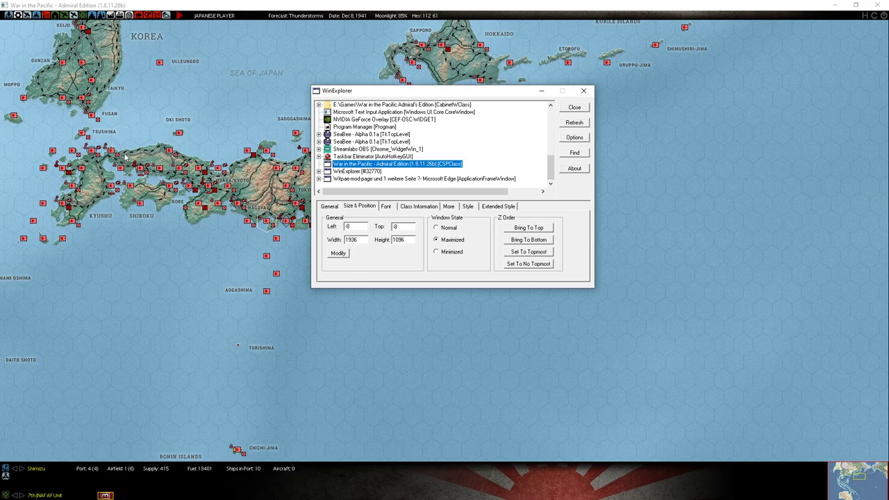
# Shift the game window upward by applying a top position of -30, then -31
pyautogui.click(408, 227)
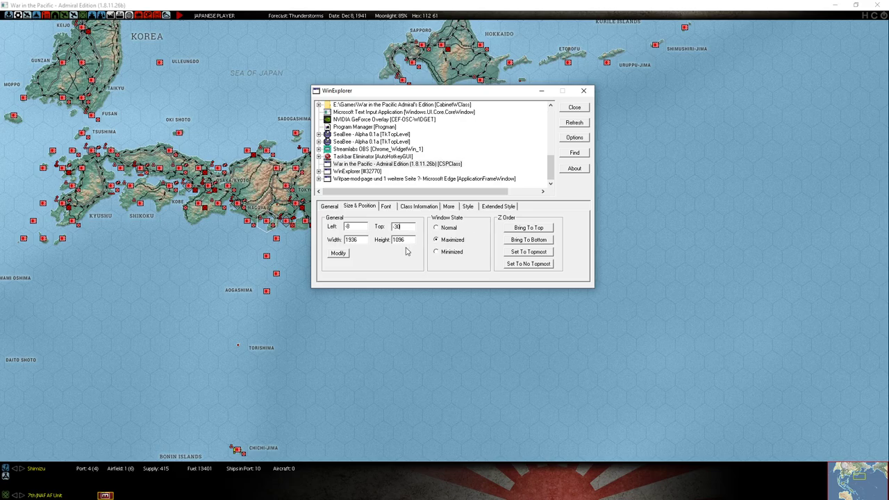
pyautogui.click(338, 254)
pyautogui.click(403, 227)
pyautogui.click(338, 254)
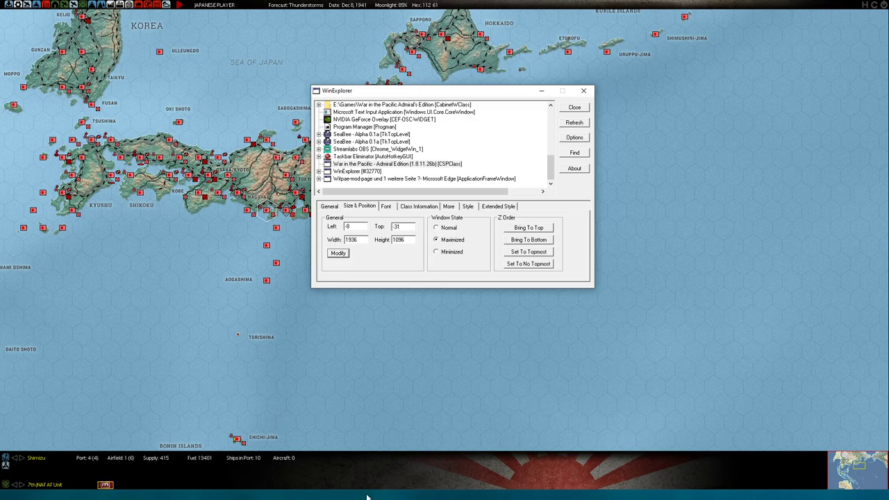
# Examine the game window's general properties, size and position values, and window style flags
pyautogui.click(398, 227)
pyautogui.click(330, 207)
pyautogui.click(360, 208)
pyautogui.click(335, 209)
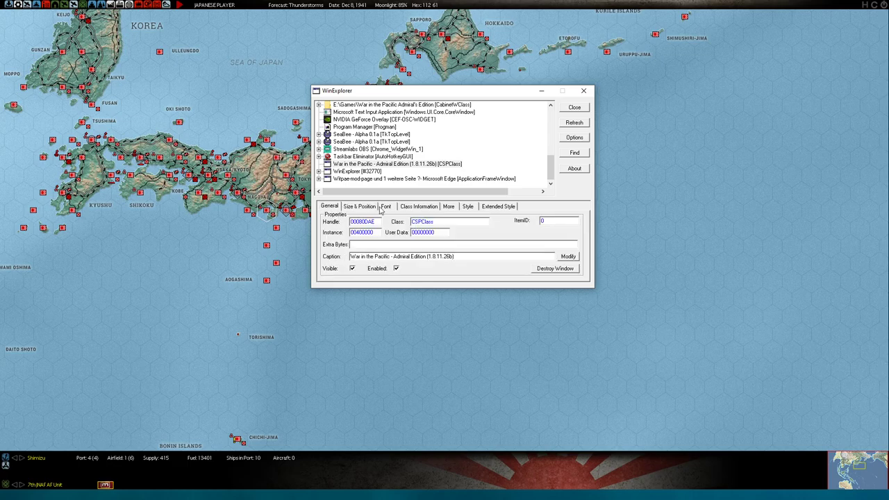
pyautogui.click(363, 209)
pyautogui.click(337, 208)
pyautogui.click(469, 207)
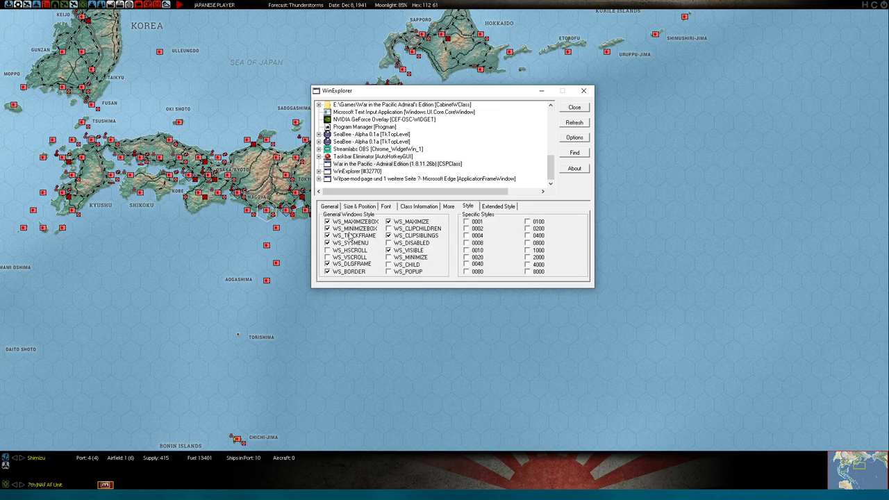
pyautogui.click(328, 208)
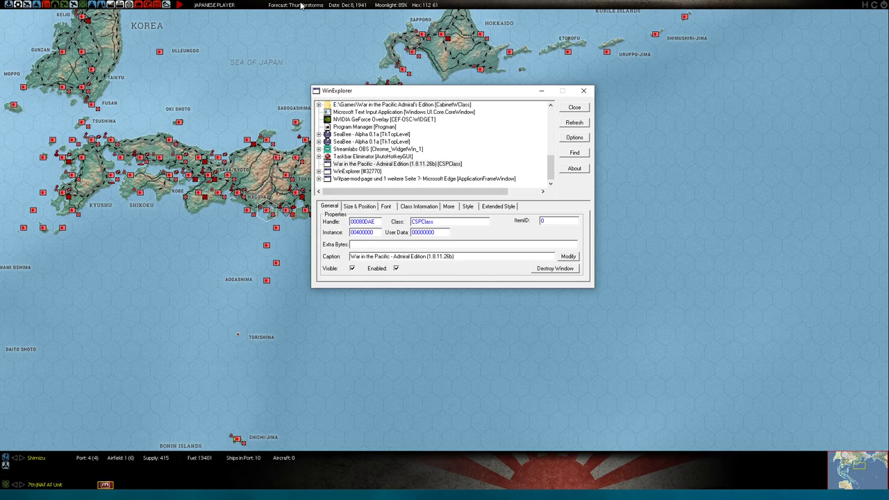
pyautogui.click(363, 208)
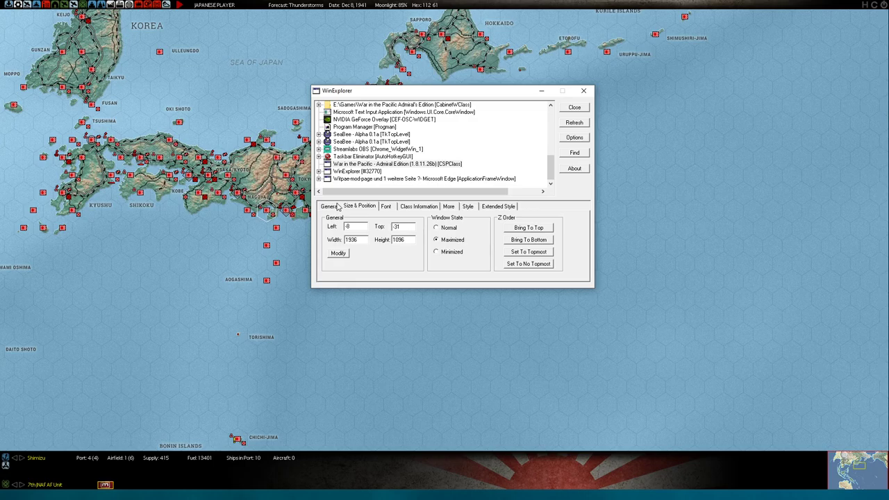
pyautogui.click(338, 207)
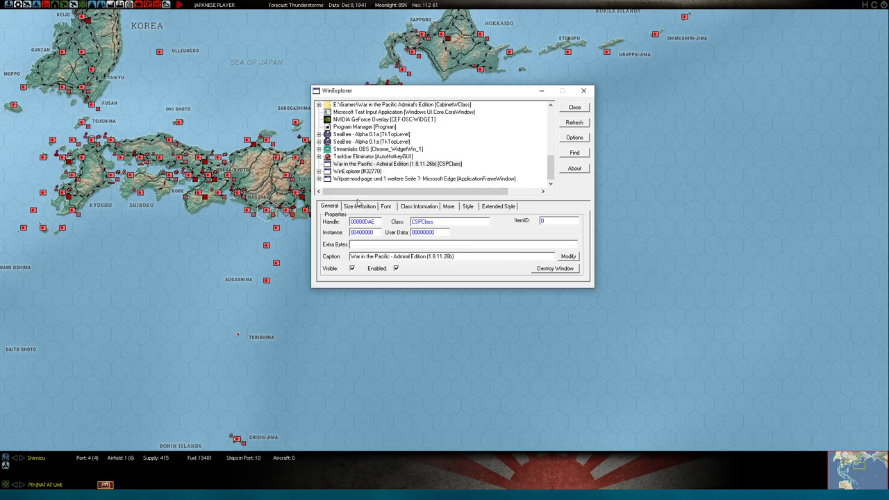
# Apply a top position of -15 to the game window, then review its class information and style flags
pyautogui.click(359, 206)
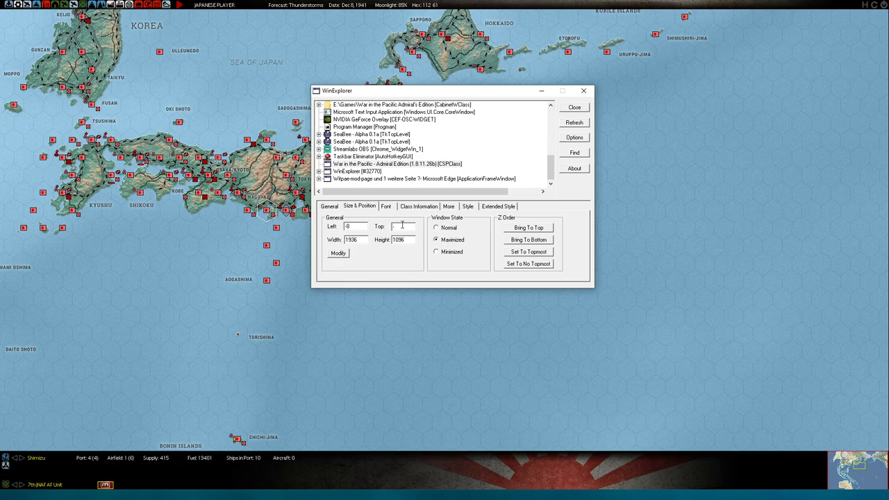
pyautogui.click(338, 253)
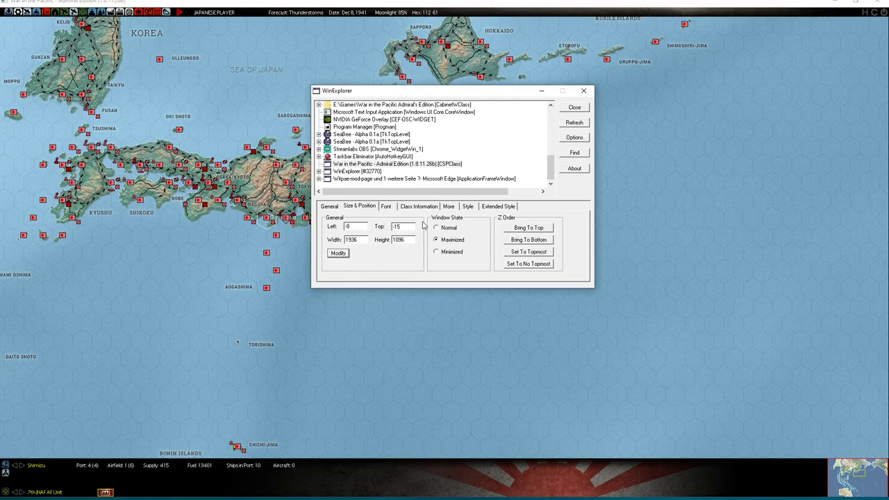
pyautogui.click(419, 206)
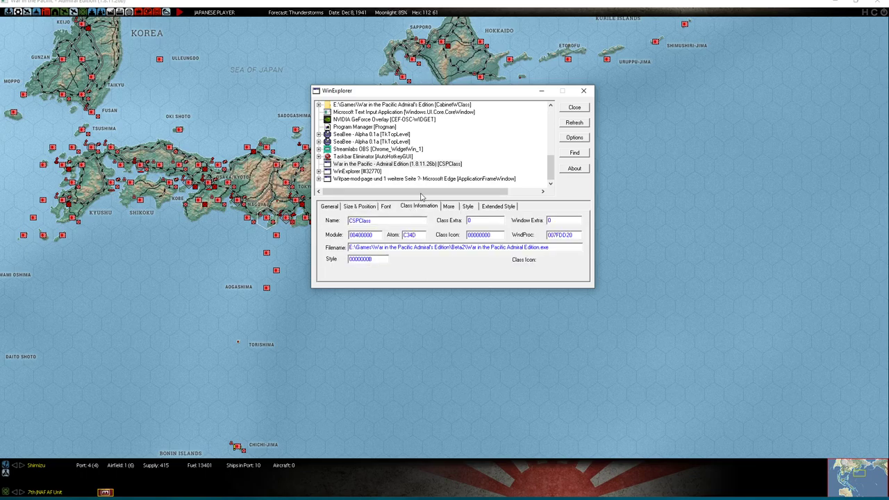
pyautogui.click(448, 206)
pyautogui.click(467, 207)
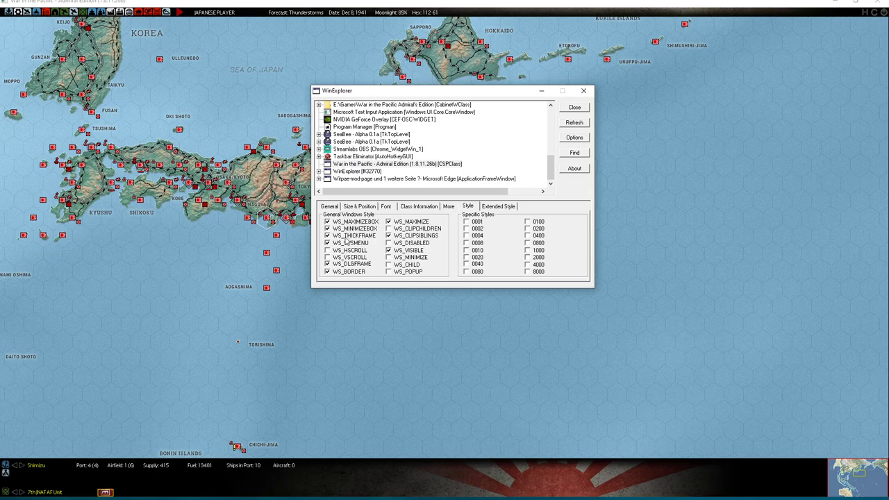
# Try toggling the game window's WS_BORDER, WS_DLGFRAME, WS_THICKFRAME and WS_DISABLED style flags, refreshing the window list and reselecting the game
pyautogui.click(328, 271)
pyautogui.click(328, 266)
pyautogui.click(328, 236)
pyautogui.click(387, 249)
pyautogui.click(576, 123)
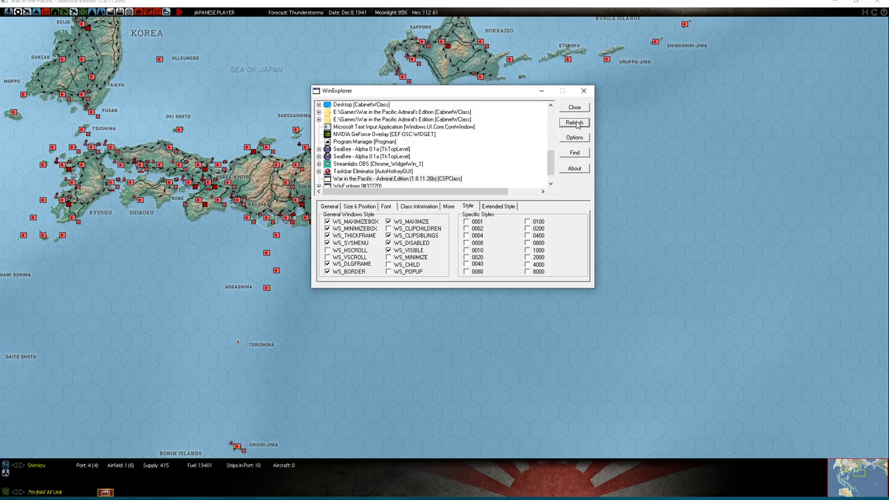
pyautogui.click(391, 179)
pyautogui.click(388, 243)
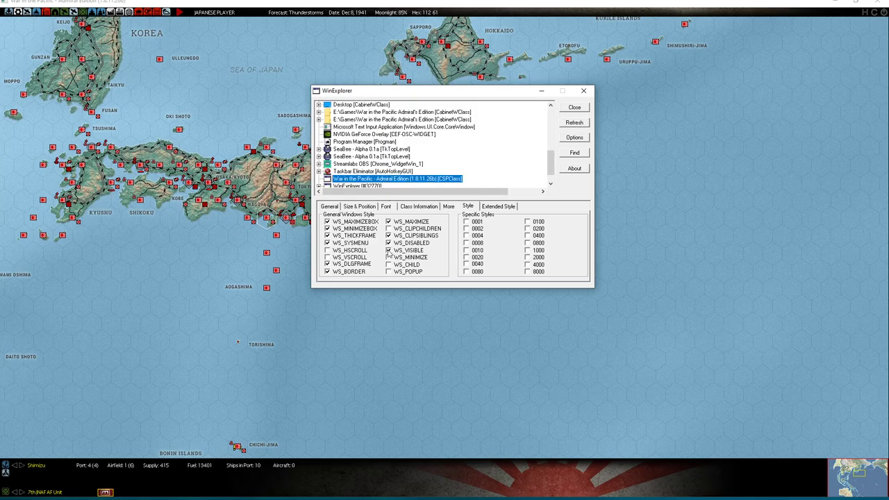
# Turn off WS_THICKFRAME for the game window, check the effect in the game and return to WinExplorer
pyautogui.click(328, 236)
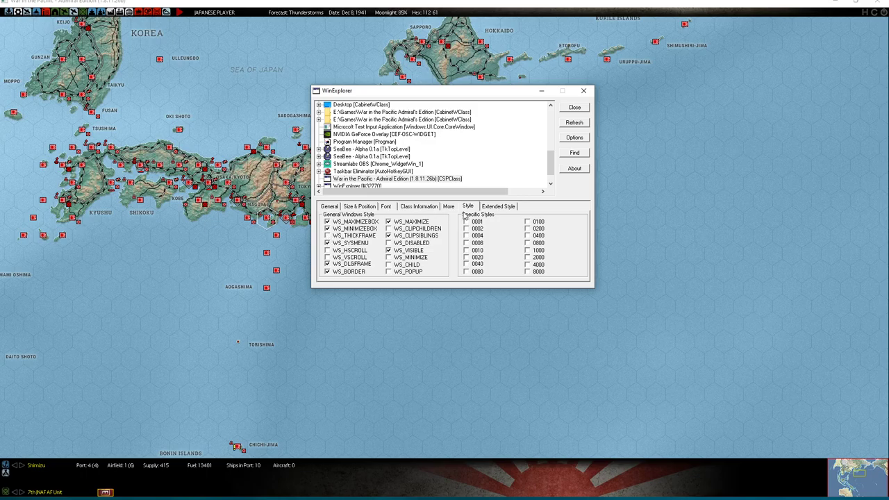
pyautogui.click(413, 42)
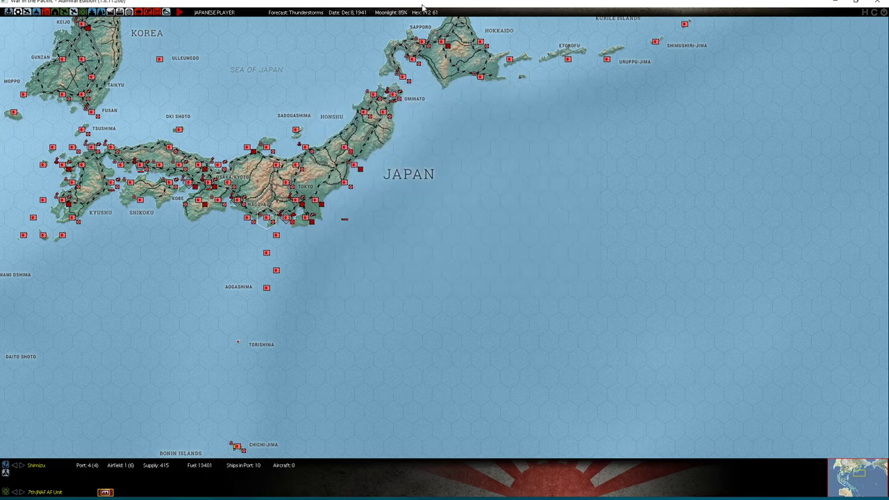
pyautogui.hotkey('alt', 'Tab')
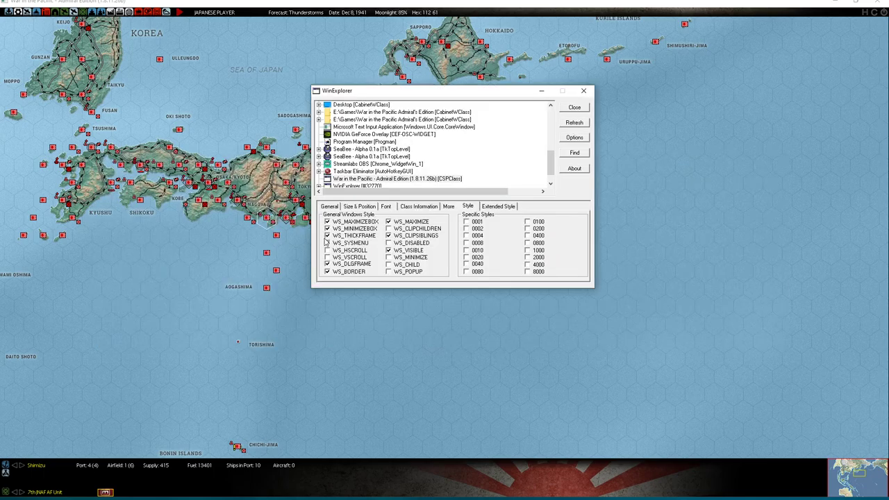
# Try turning off the WS_SYSMENU, WS_BORDER and WS_DLGFRAME flags, then restore them and reselect the game window in the list
pyautogui.click(328, 242)
pyautogui.click(328, 272)
pyautogui.click(327, 266)
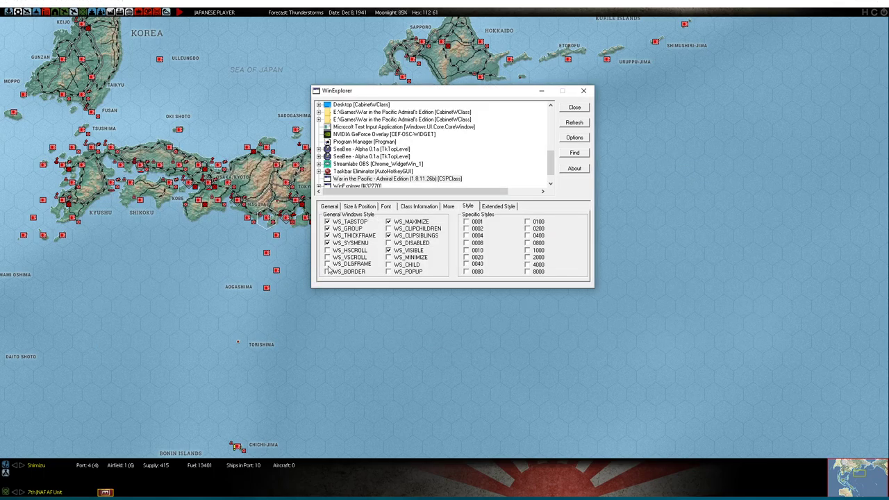
pyautogui.click(327, 265)
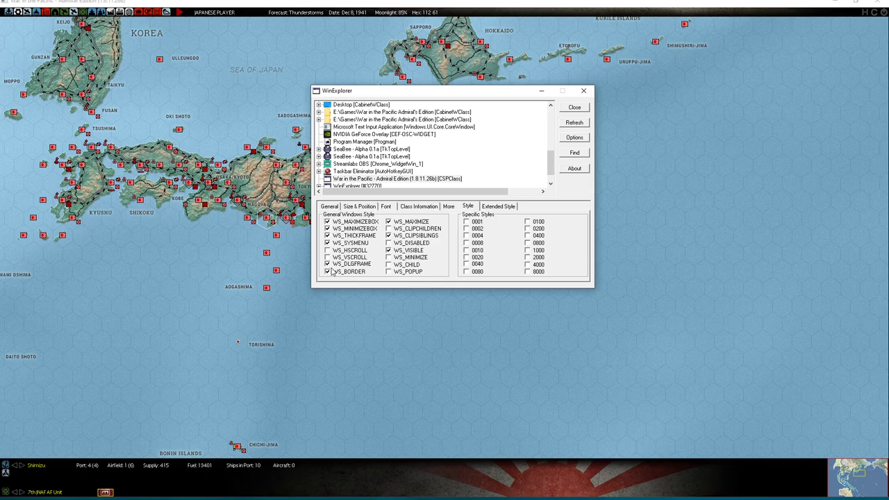
pyautogui.click(372, 178)
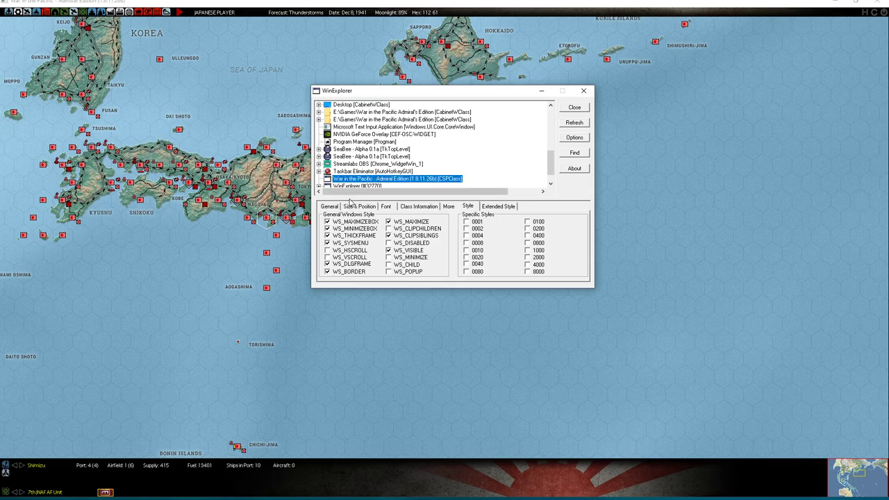
# Close WinExplorer, minimize the game and start winexp.exe again from the desktop
pyautogui.click(584, 90)
pyautogui.click(825, 5)
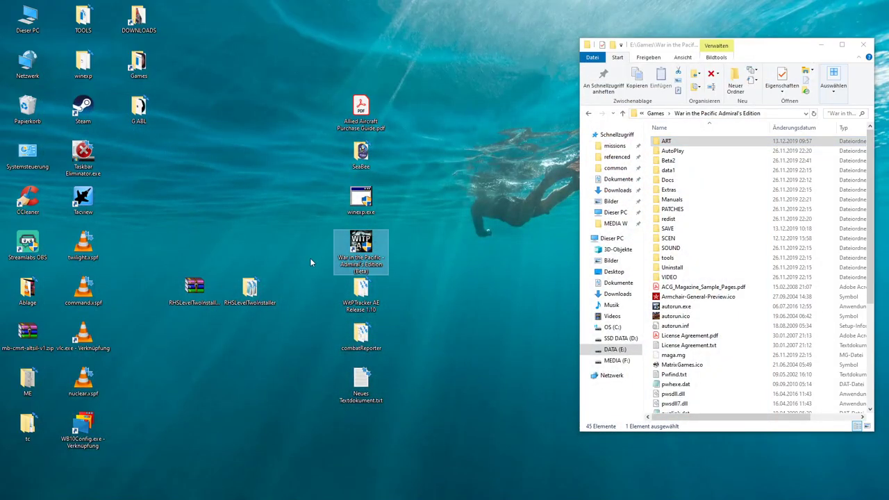
pyautogui.rightClick(358, 203)
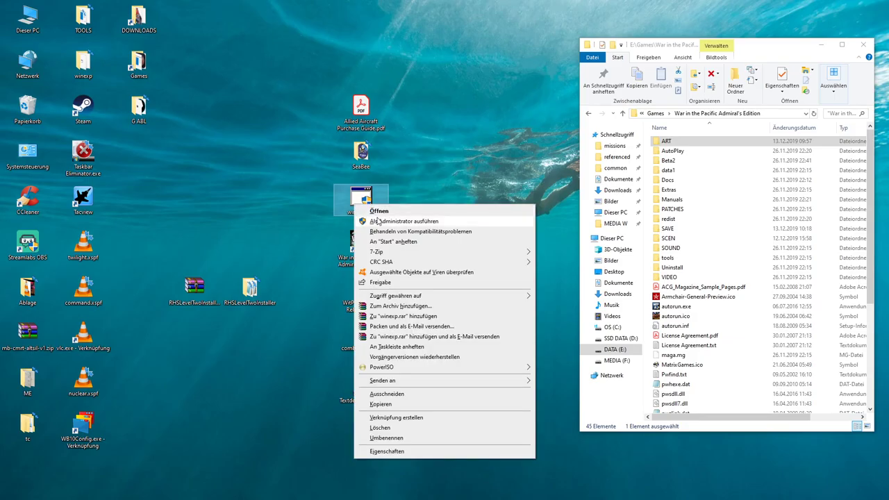
pyautogui.click(375, 210)
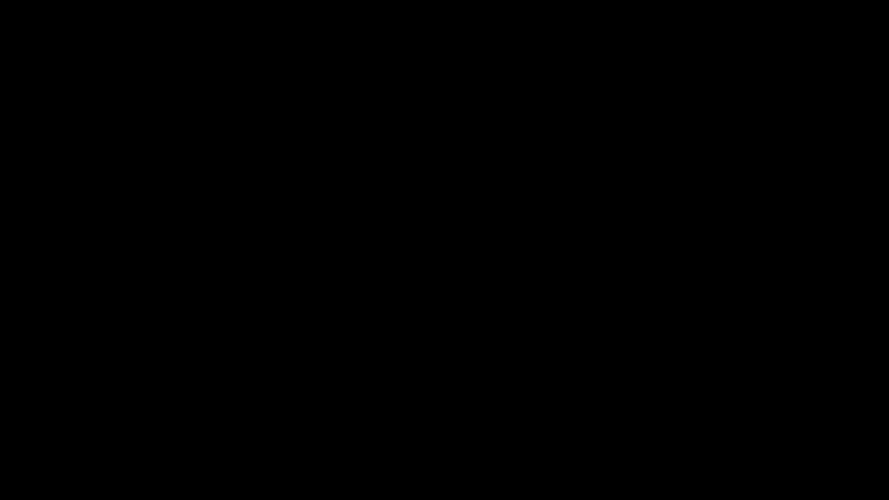
# Cycle through the open windows to bring WinExplorer in front of the game and move it to the middle of the screen
pyautogui.hotkey('alt', 'Tab')
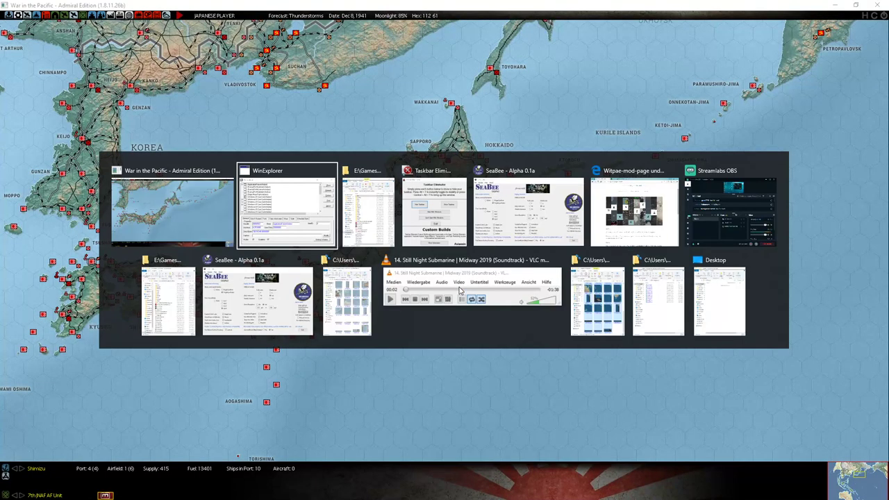
pyautogui.hotkey('alt', 'Tab')
pyautogui.hotkey('alt', 'Tab')
pyautogui.hotkey('alt', 'Tab')
pyautogui.hotkey('alt', 'Tab')
pyautogui.hotkey('alt', 'Tab')
pyautogui.hotkey('alt', 'Tab')
pyautogui.hotkey('alt', 'Tab')
pyautogui.hotkey('alt', 'Tab')
pyautogui.hotkey('alt', 'Tab')
pyautogui.hotkey('alt', 'Tab')
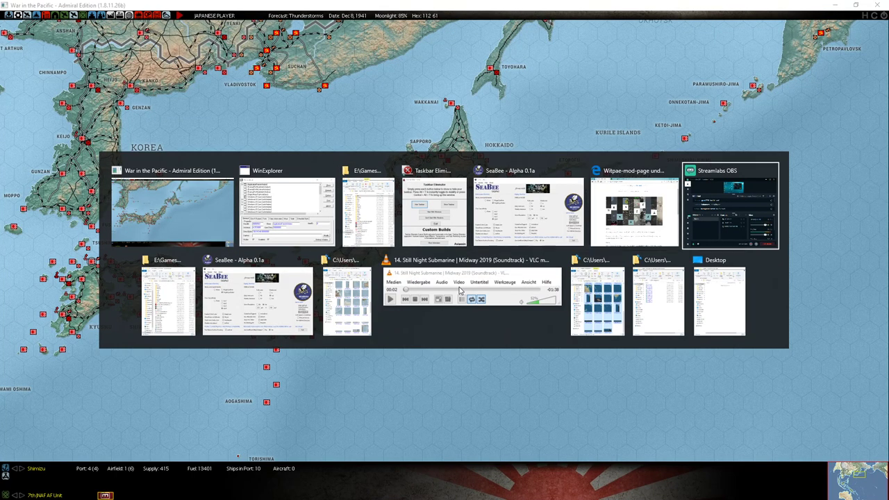
pyautogui.hotkey('alt', 'Tab')
pyautogui.hotkey('alt', 'Tab')
pyautogui.hotkey('alt', 'Tab')
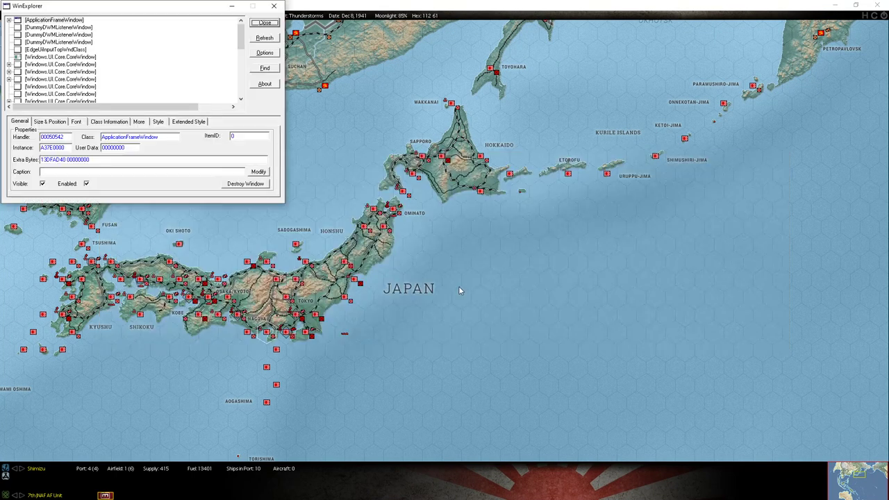
pyautogui.moveTo(167, 7); pyautogui.dragTo(526, 145)
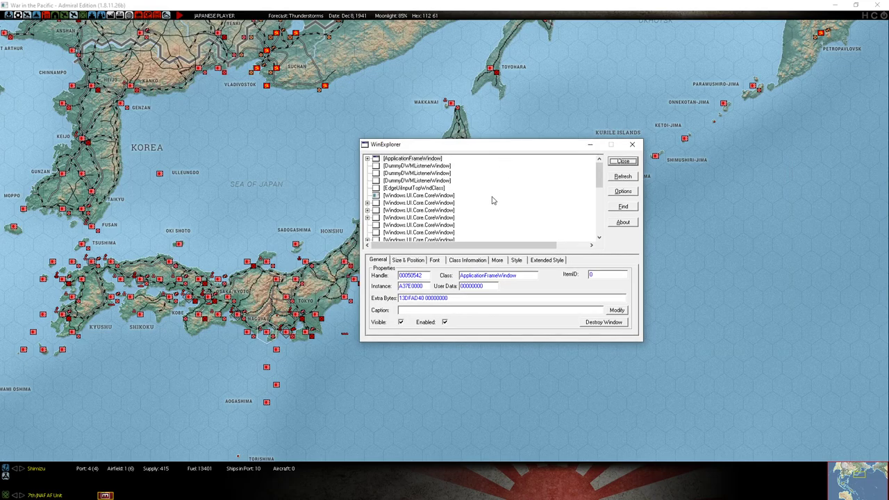
# Select the War in the Pacific - Admiral Edition window in WinExplorer's list and display its window style flags
pyautogui.scroll(-10, 514, 207)
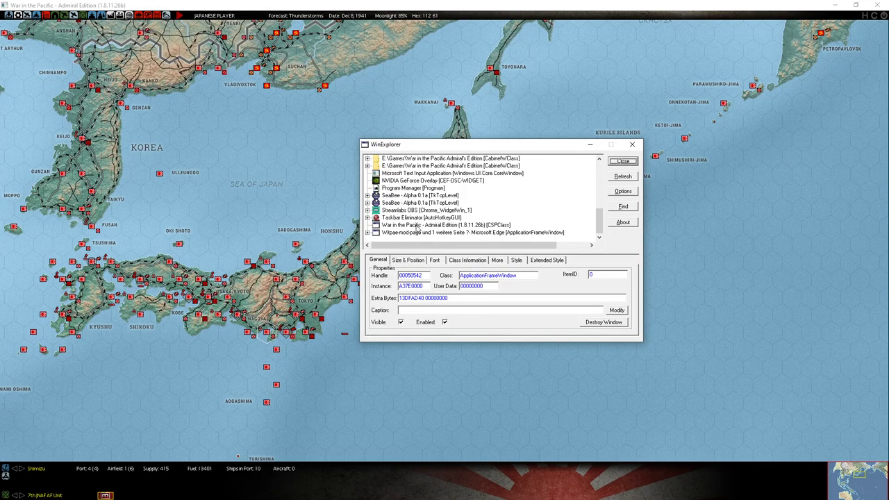
pyautogui.click(417, 227)
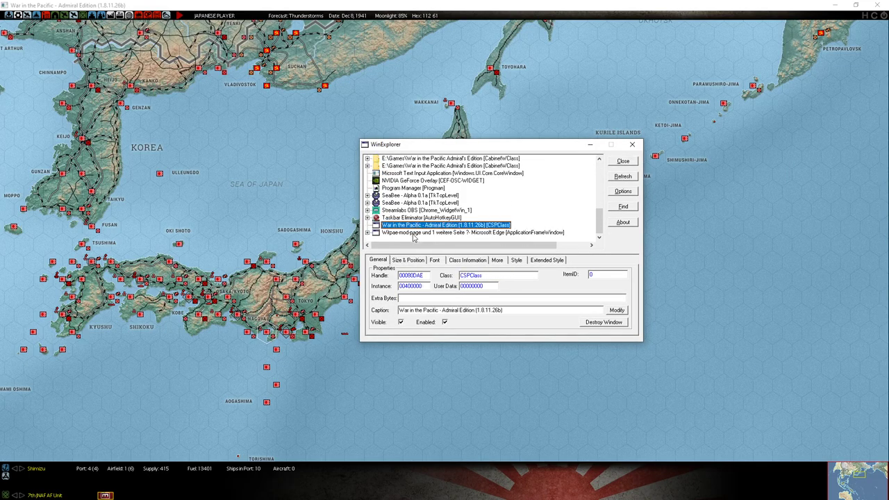
pyautogui.click(470, 261)
pyautogui.click(498, 262)
pyautogui.click(517, 261)
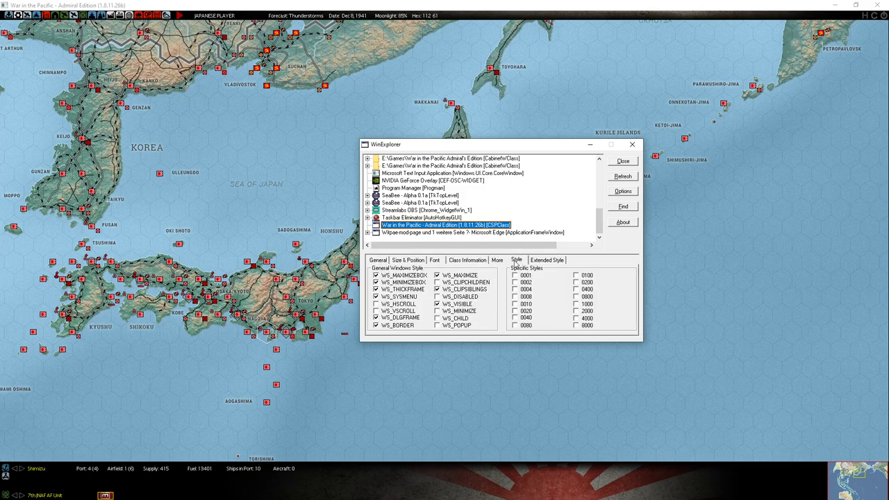
# Examine the game window's WS_SYSMENU and WS_THICKFRAME flags, its size and position, and its extended style flags
pyautogui.click(383, 298)
pyautogui.click(383, 297)
pyautogui.click(391, 290)
pyautogui.click(414, 261)
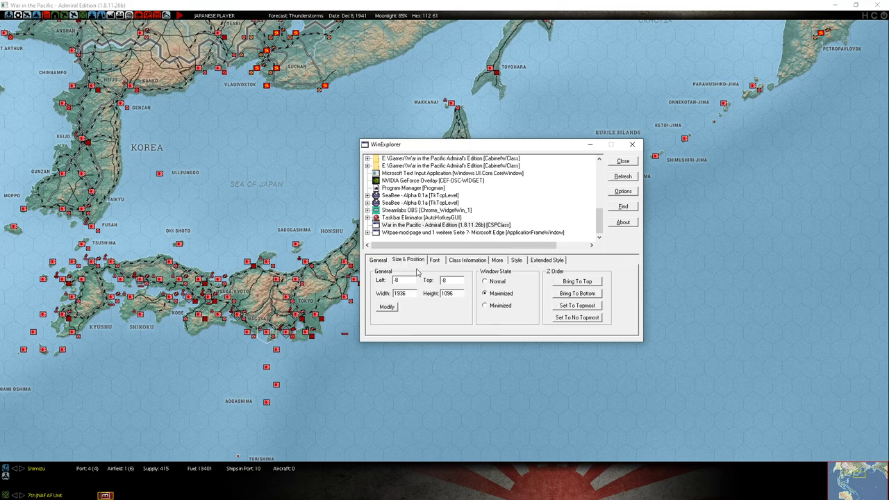
pyautogui.click(516, 262)
pyautogui.click(539, 261)
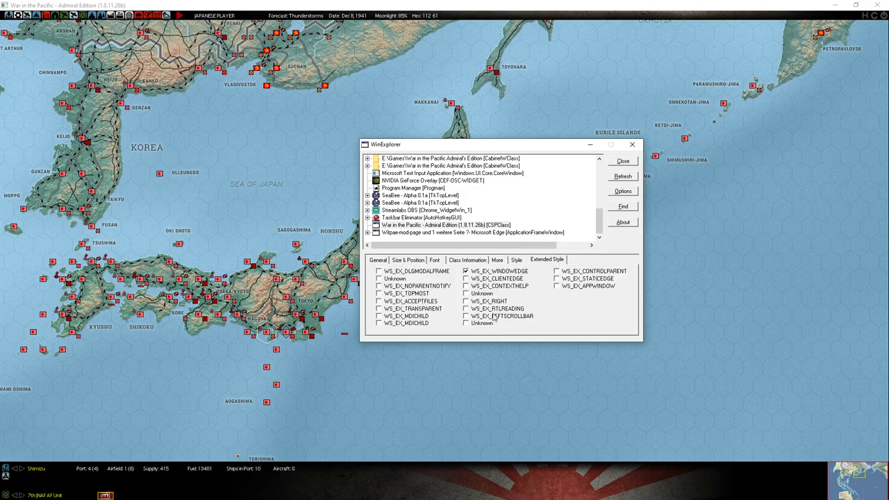
pyautogui.click(514, 262)
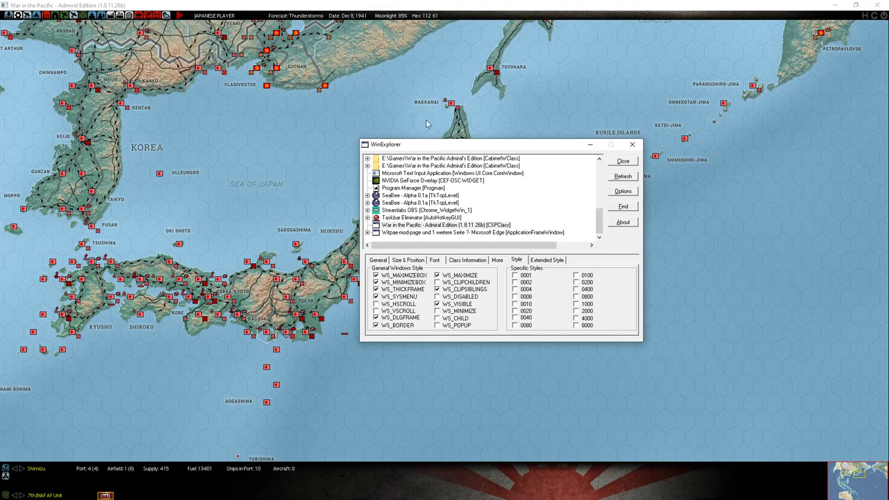
# Try clearing the game window's WS_BORDER style flag and review its extended style flags
pyautogui.click(394, 327)
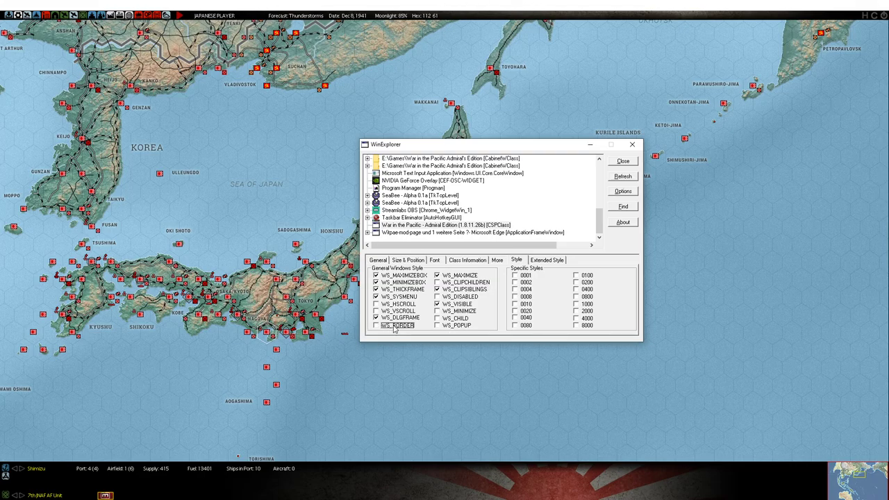
pyautogui.click(543, 260)
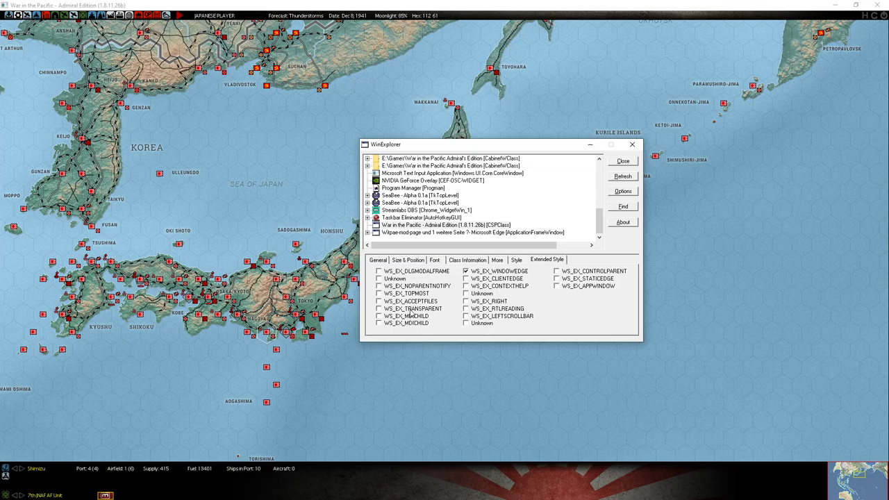
pyautogui.click(504, 261)
pyautogui.click(478, 261)
# Set the game window's top position to -31 and apply the modified position
pyautogui.click(410, 263)
pyautogui.doubleClick(450, 281)
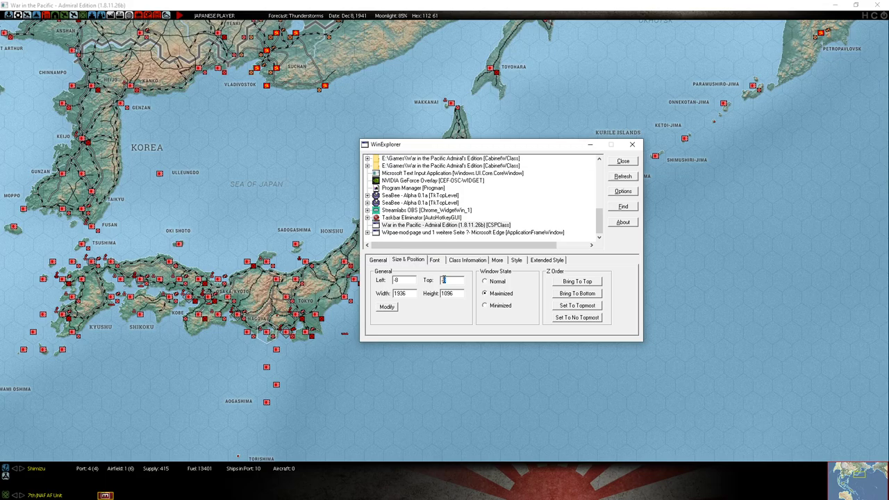
pyautogui.write('-30')
pyautogui.click(387, 307)
pyautogui.click(462, 281)
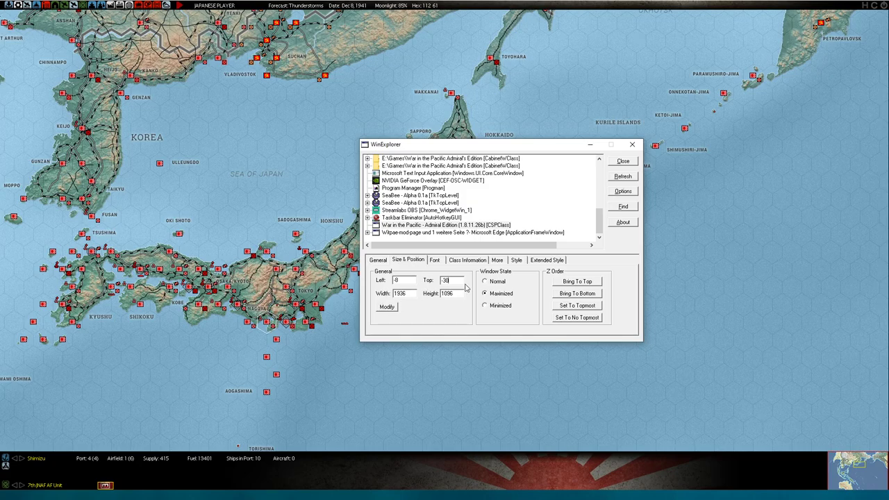
pyautogui.click(389, 309)
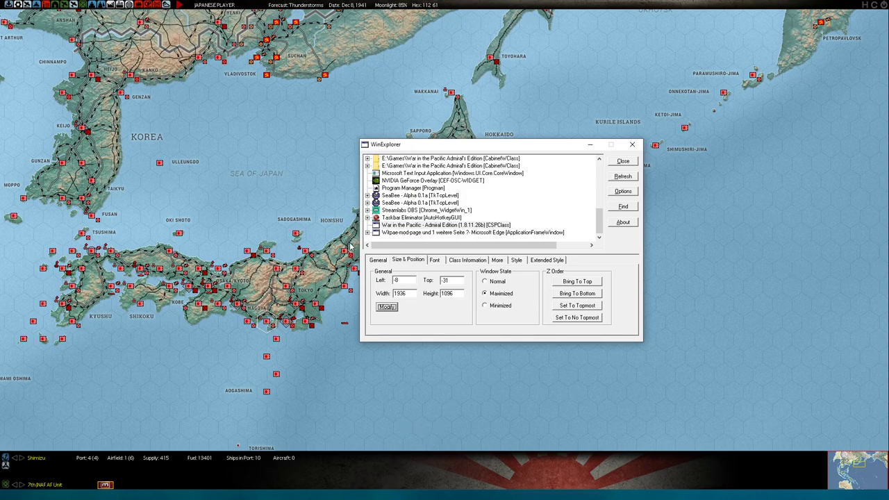
# Switch to SeaBee, move its window up, check the forced resolution height and minimize it again
pyautogui.hotkey('alt', 'Tab')
pyautogui.hotkey('alt', 'Tab')
pyautogui.hotkey('alt', 'Tab')
pyautogui.hotkey('alt', 'Tab')
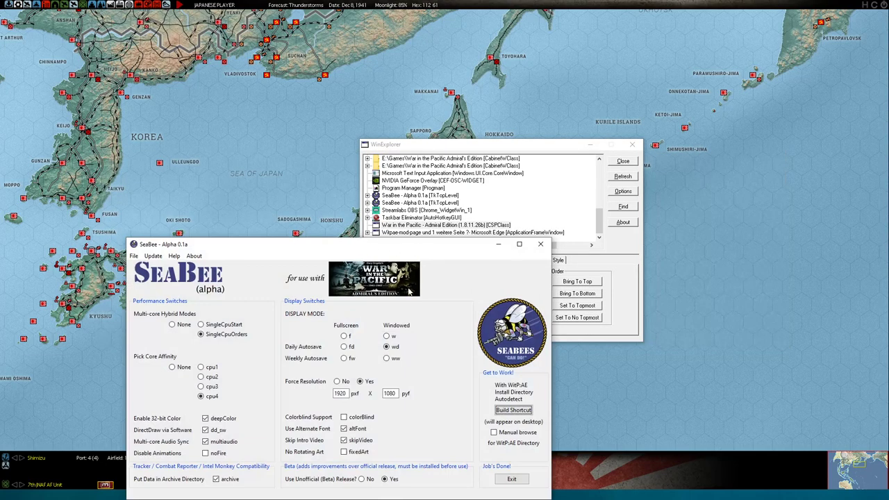
pyautogui.moveTo(409, 249); pyautogui.dragTo(450, 160)
pyautogui.click(435, 305)
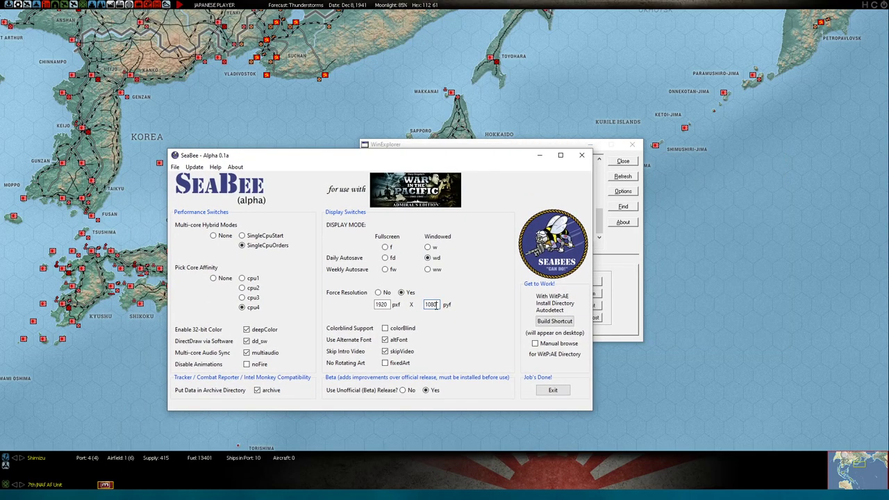
pyautogui.moveTo(438, 305); pyautogui.dragTo(434, 309)
pyautogui.click(539, 155)
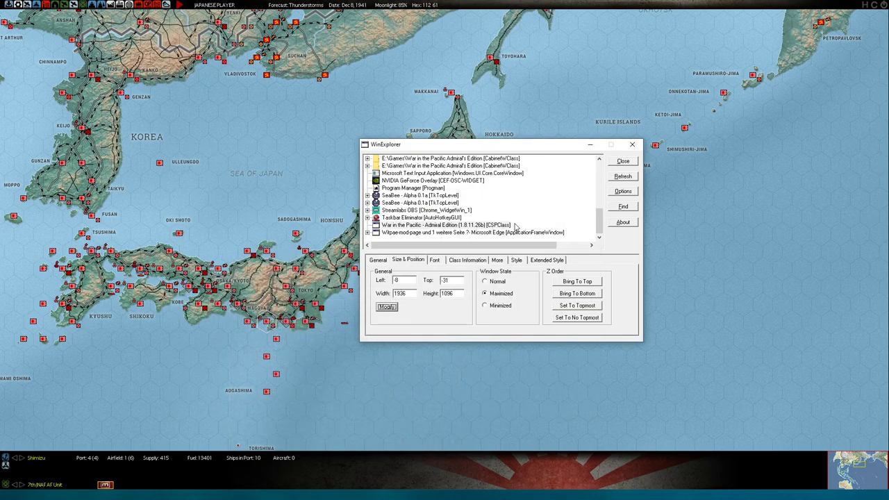
# Recheck the game window's style flags and its size and position, and minimize WinExplorer
pyautogui.click(521, 261)
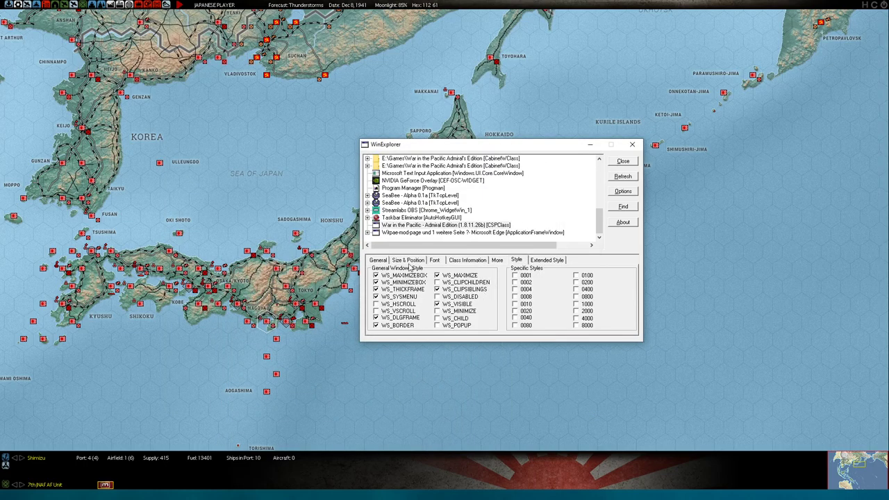
pyautogui.click(409, 261)
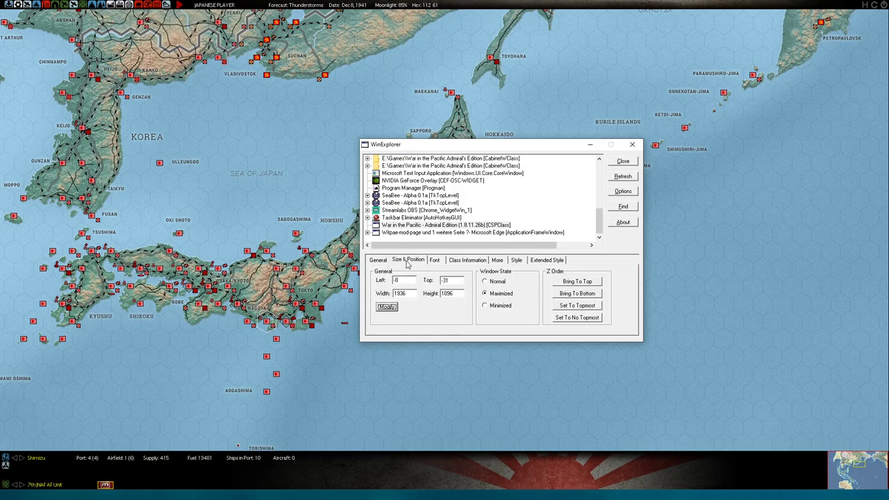
pyautogui.click(590, 145)
# Examine the game map around Japan, Korea, Manchukuo and the Soviet Union to test scrolling at the screen edges
pyautogui.scroll(1, 462, 54)
pyautogui.scroll(-4, 278, 209)
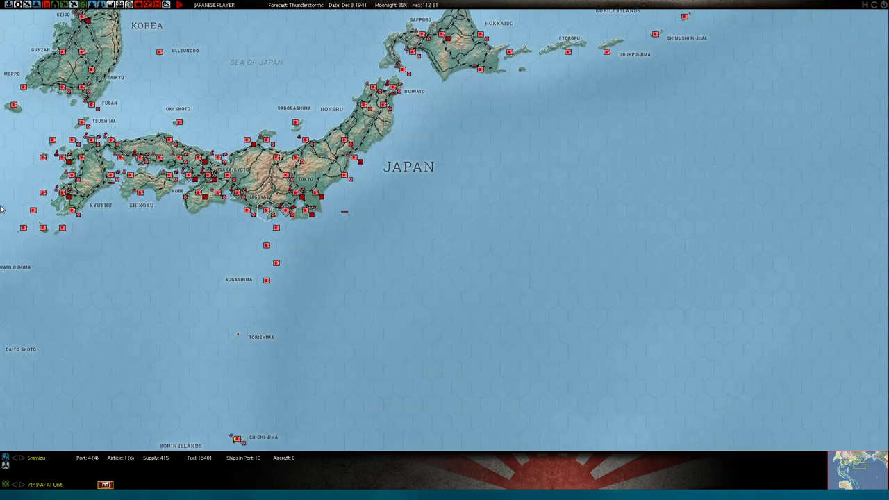
pyautogui.hscroll(-1, 1, 212)
pyautogui.scroll(4, 486, 278)
pyautogui.scroll(-2, 487, 444)
pyautogui.hscroll(-2, 2, 212)
pyautogui.scroll(2, 445, 250)
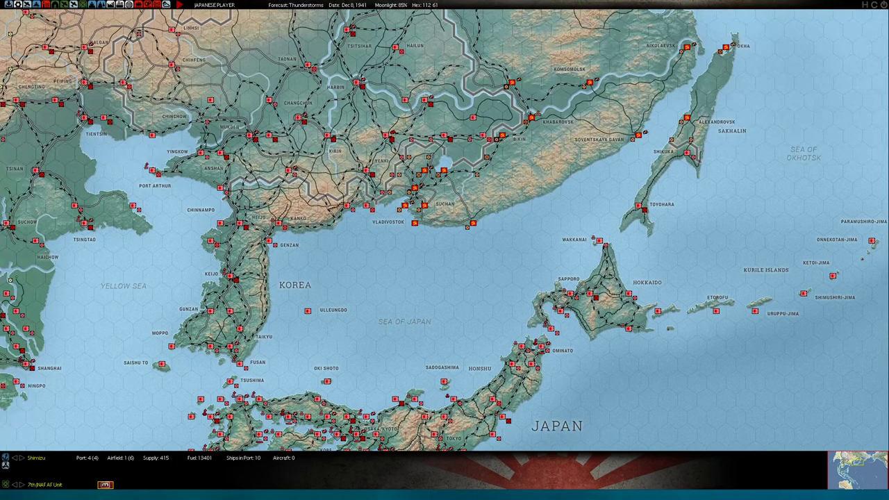
pyautogui.scroll(-3, 404, 468)
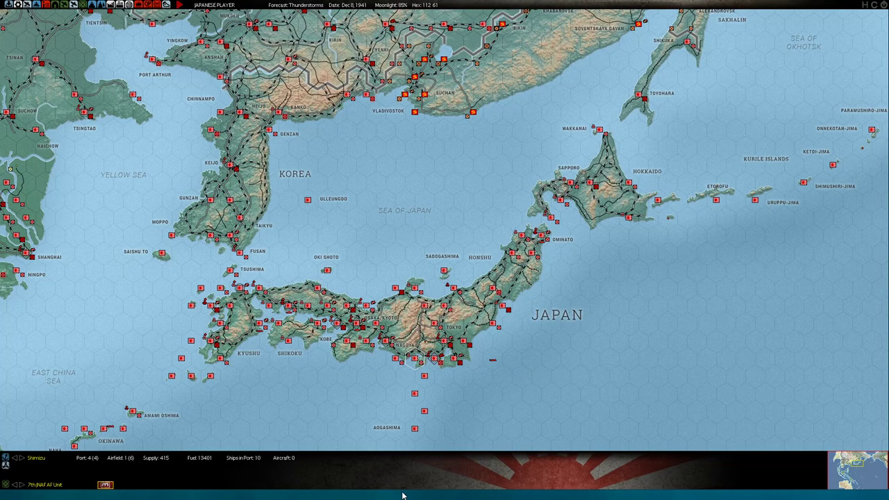
pyautogui.scroll(-2, 404, 490)
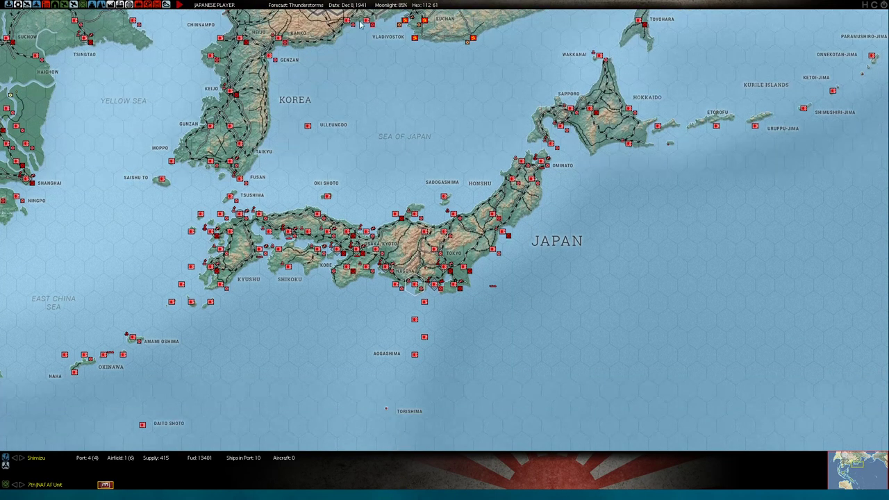
pyautogui.scroll(5, 471, 5)
pyautogui.scroll(6, 471, 5)
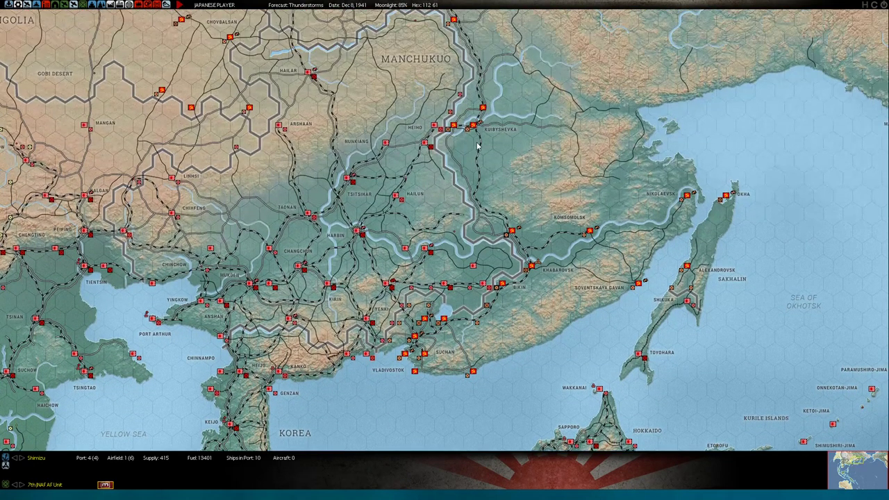
pyautogui.scroll(-8, 719, 415)
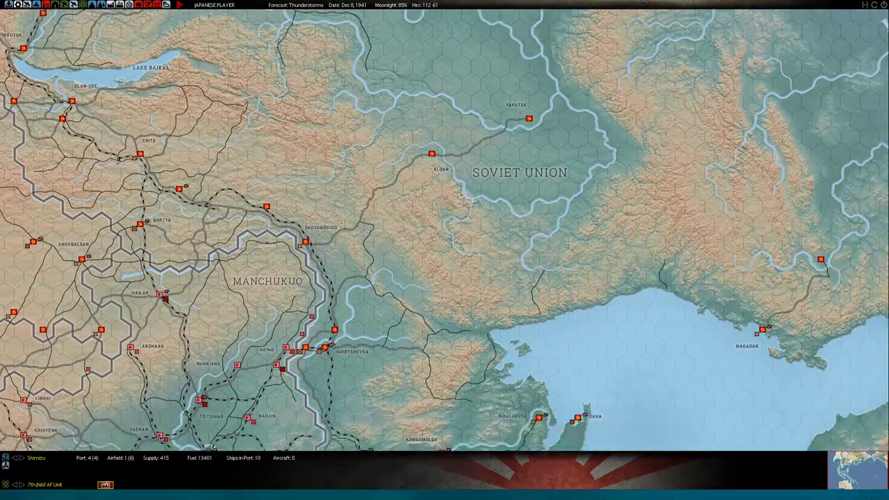
pyautogui.scroll(-6, 720, 415)
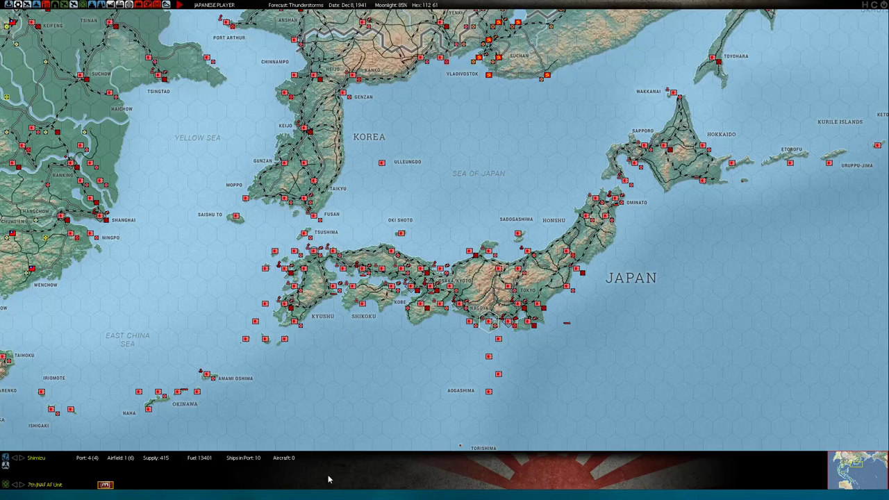
# Examine the map westward across the East China Sea, Formosa and China
pyautogui.scroll(-3, 341, 387)
pyautogui.hscroll(-2, 452, 248)
pyautogui.hscroll(-4, 1, 188)
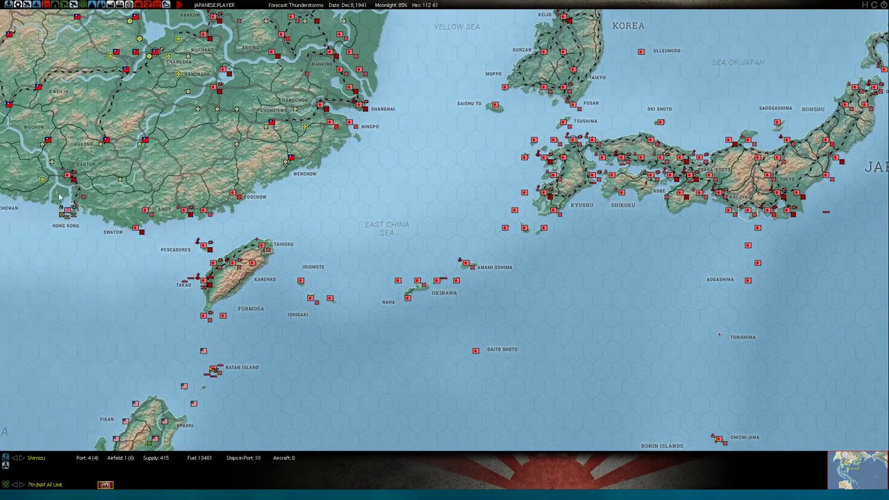
pyautogui.scroll(2, 277, 185)
pyautogui.scroll(3, 277, 185)
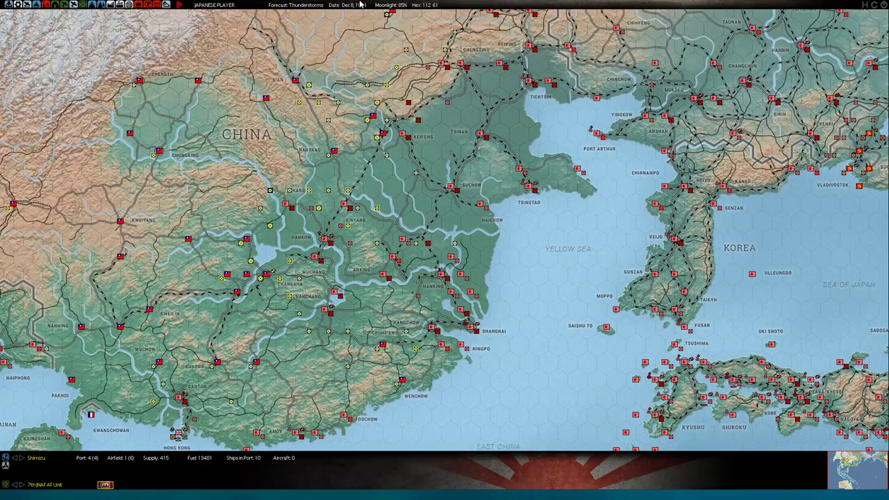
pyautogui.scroll(-5, 276, 185)
pyautogui.scroll(-2, 772, 341)
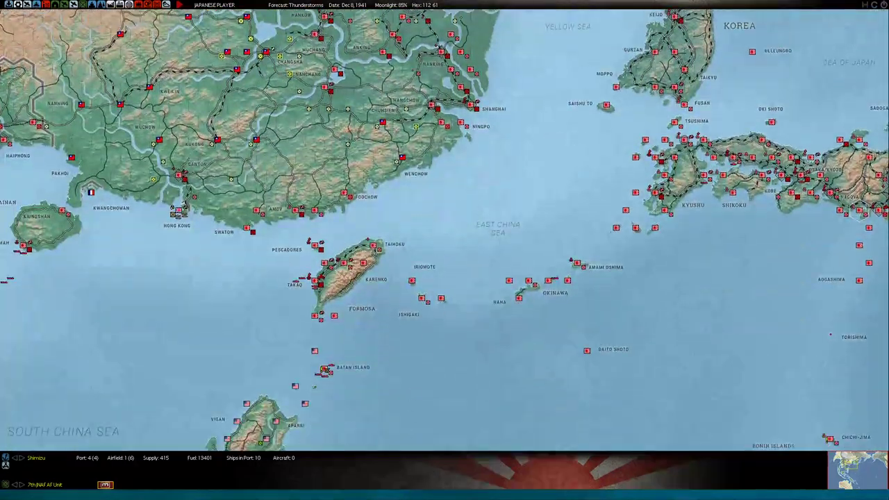
# Open the submarine task force south of Wake Island, inspect the RO-65's ship details and exit them
pyautogui.hscroll(2, 772, 341)
pyautogui.scroll(-3, 772, 341)
pyautogui.hscroll(2, 887, 376)
pyautogui.scroll(-2, 887, 376)
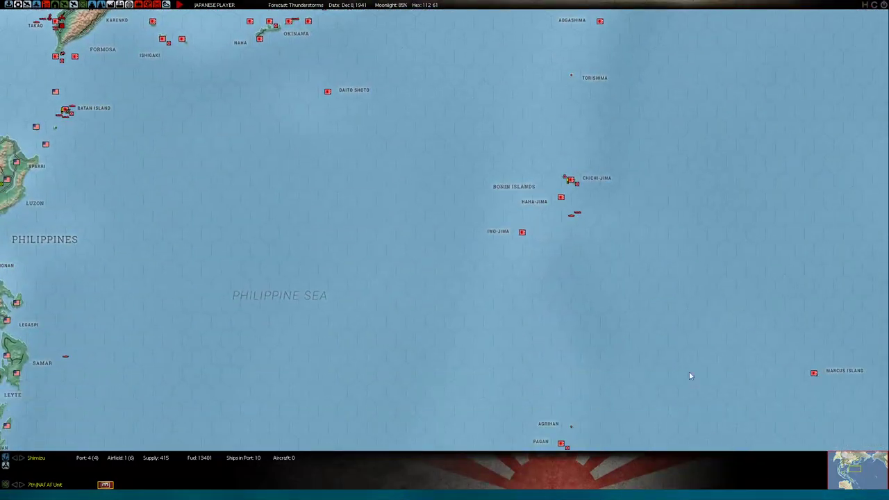
pyautogui.hscroll(6, 887, 376)
pyautogui.scroll(-4, 839, 303)
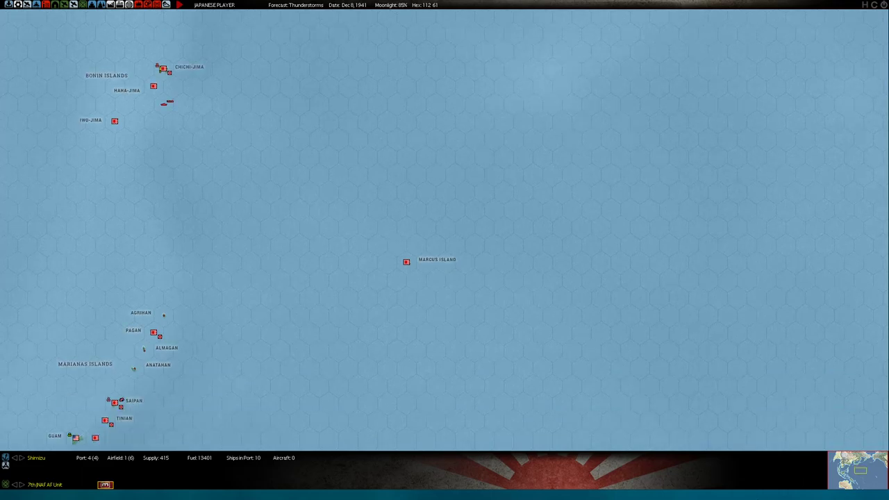
pyautogui.hscroll(2, 839, 304)
pyautogui.scroll(-1, 839, 304)
pyautogui.scroll(-1, 560, 260)
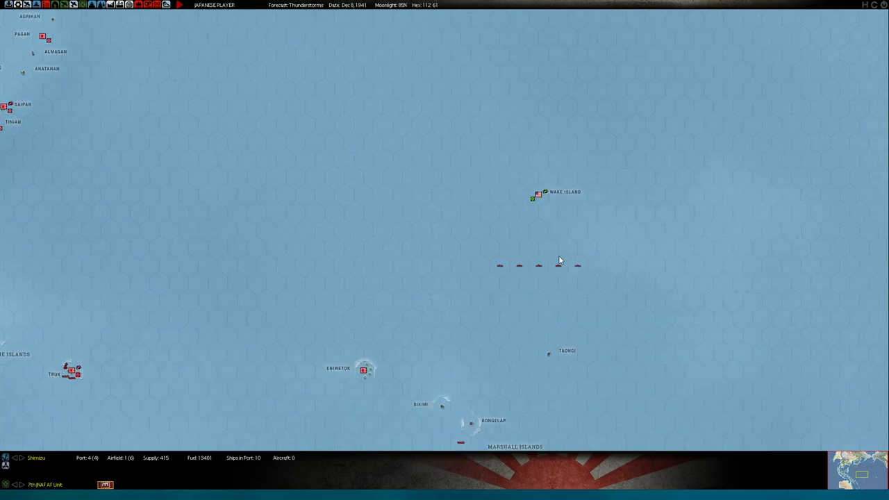
pyautogui.click(574, 269)
pyautogui.click(574, 269)
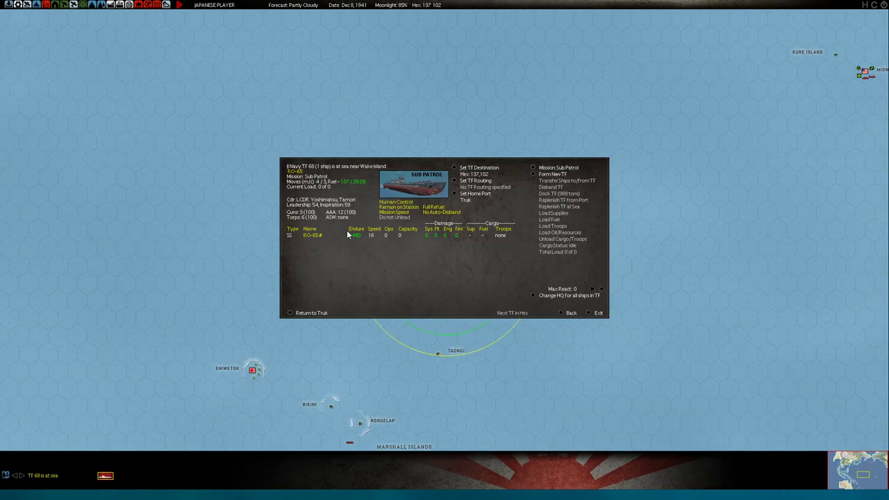
pyautogui.click(313, 234)
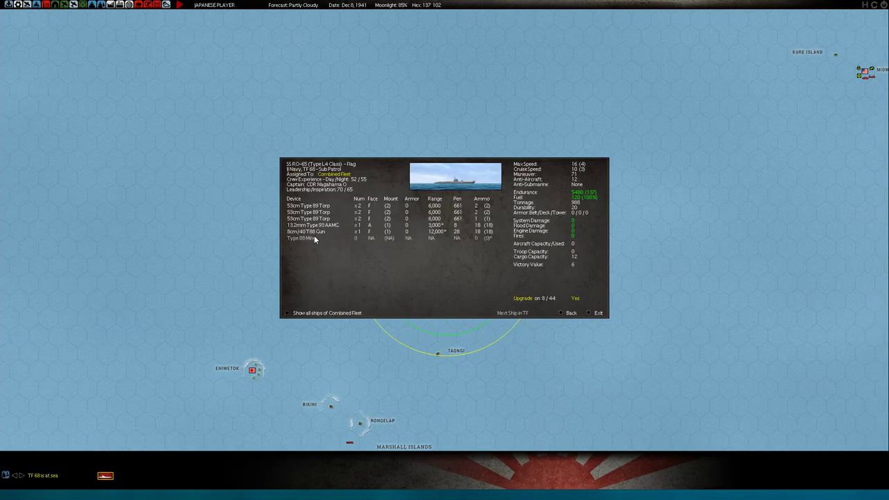
pyautogui.click(598, 314)
# Open the submarine task force near Pearl Harbor, inspect the I-4's details, test map scrolling behind them and exit
pyautogui.click(611, 249)
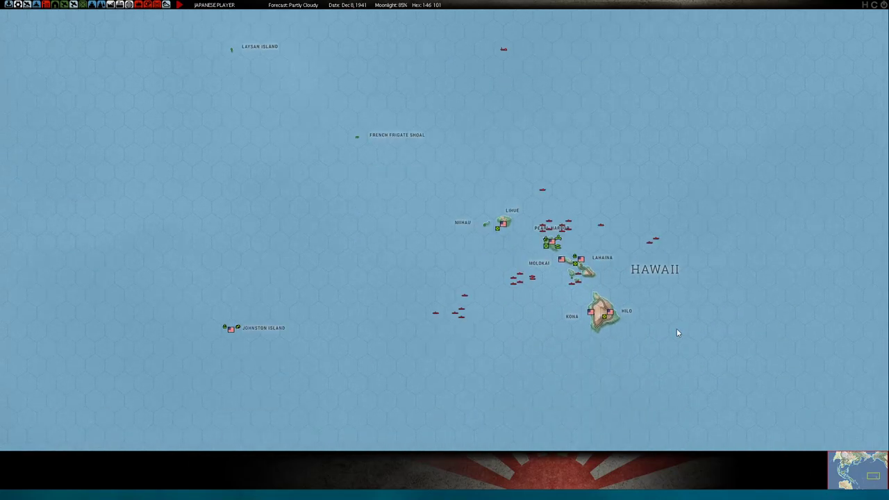
pyautogui.click(561, 237)
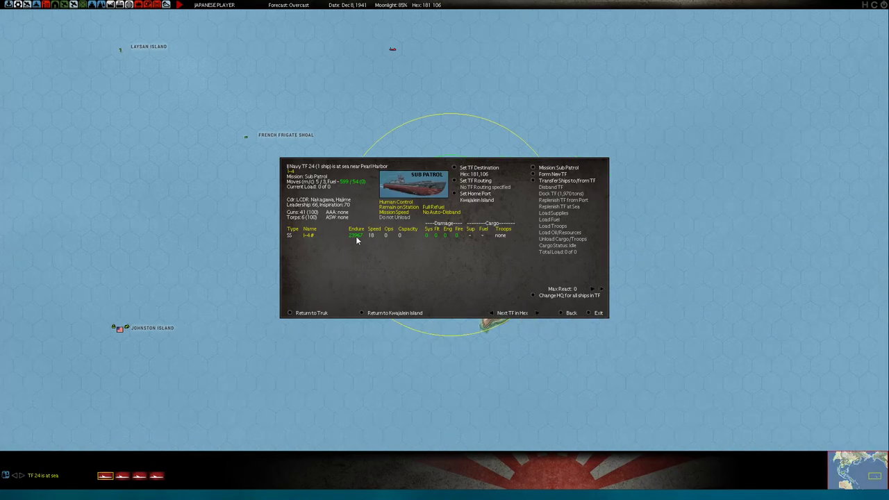
pyautogui.click(306, 234)
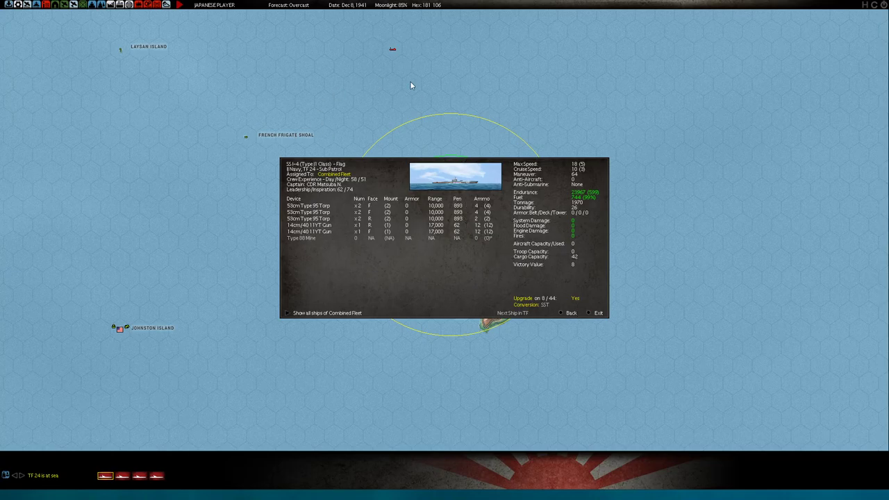
pyautogui.moveTo(340, 3)
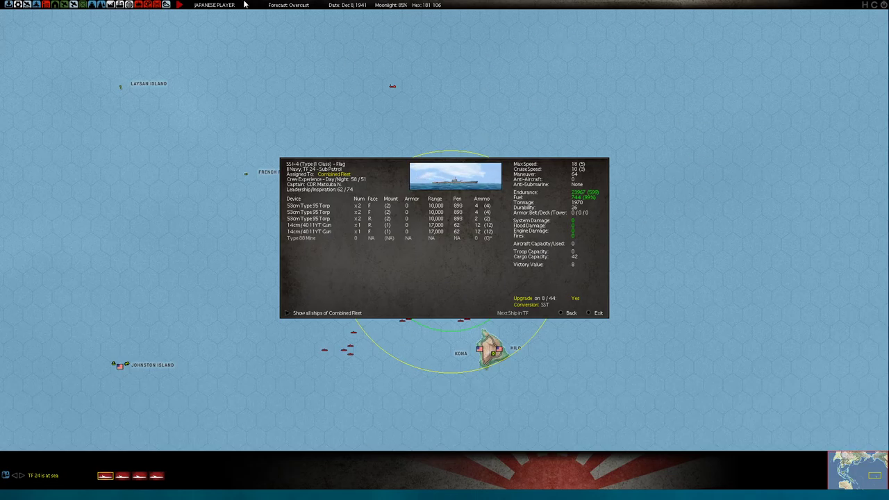
pyautogui.moveTo(756, 3)
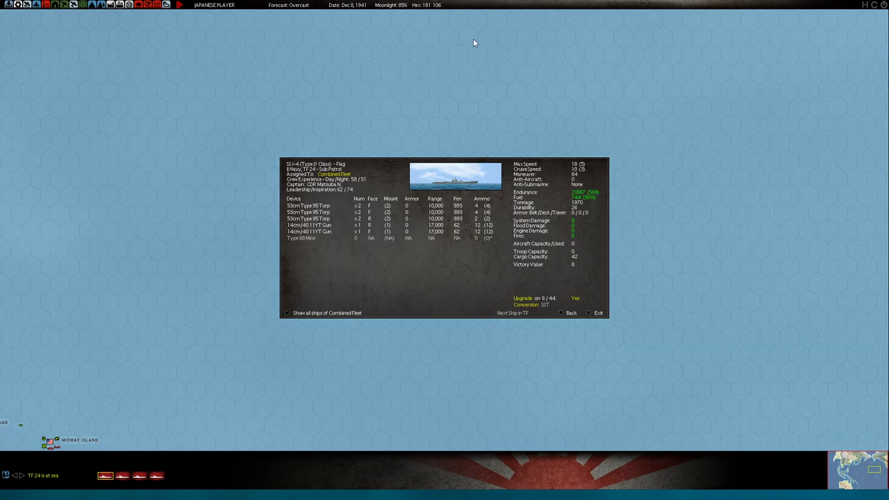
pyautogui.moveTo(658, 7)
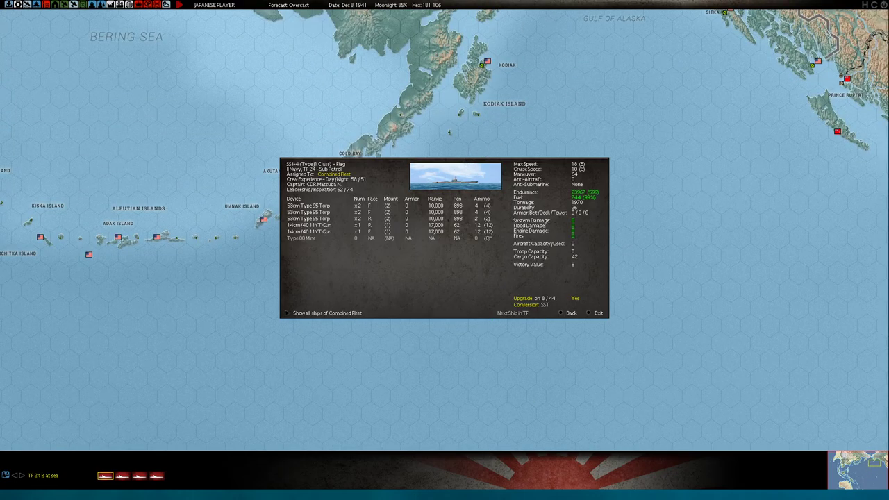
pyautogui.click(589, 313)
# View the weather map of the Pacific theatre and exit it
pyautogui.moveTo(2, 498)
pyautogui.moveTo(888, 499)
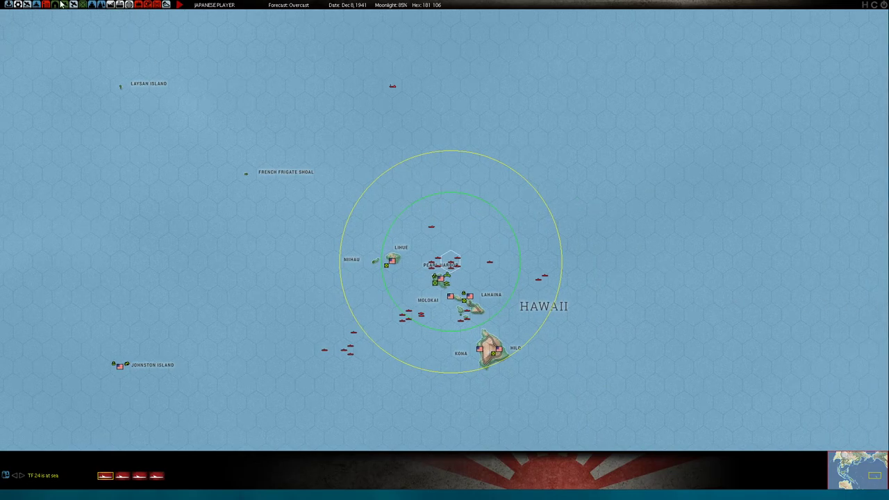
pyautogui.moveTo(299, 499)
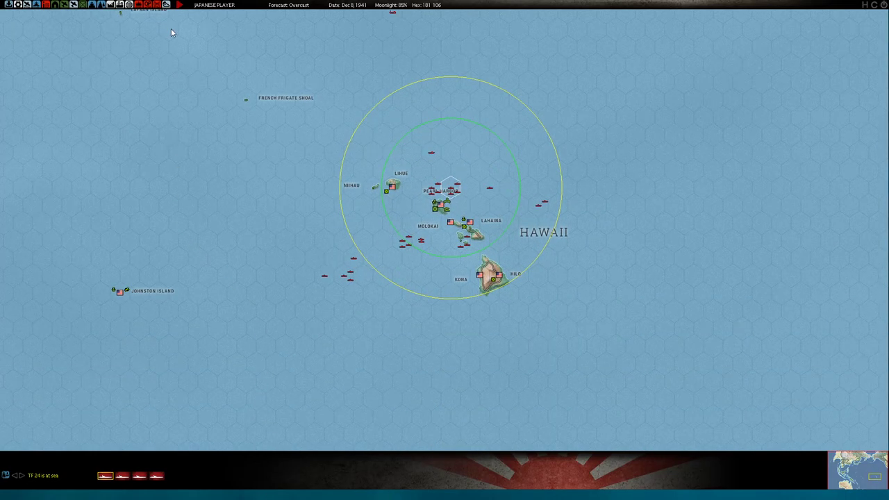
pyautogui.click(166, 6)
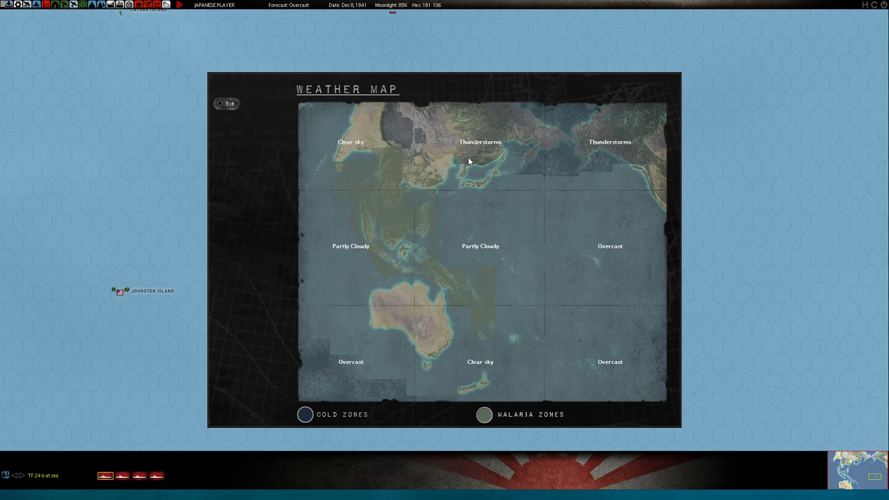
pyautogui.click(230, 103)
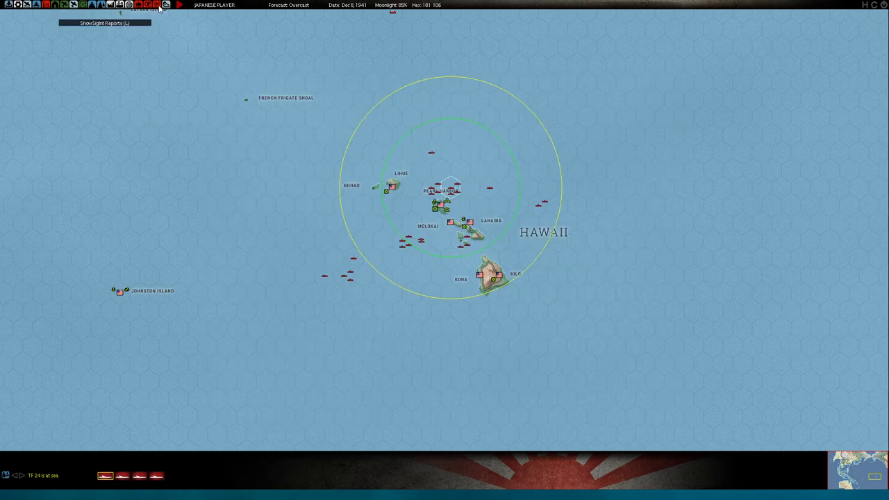
# View the signal intelligence report, read through the operational report for Dec 07, 41, and exit both
pyautogui.click(166, 5)
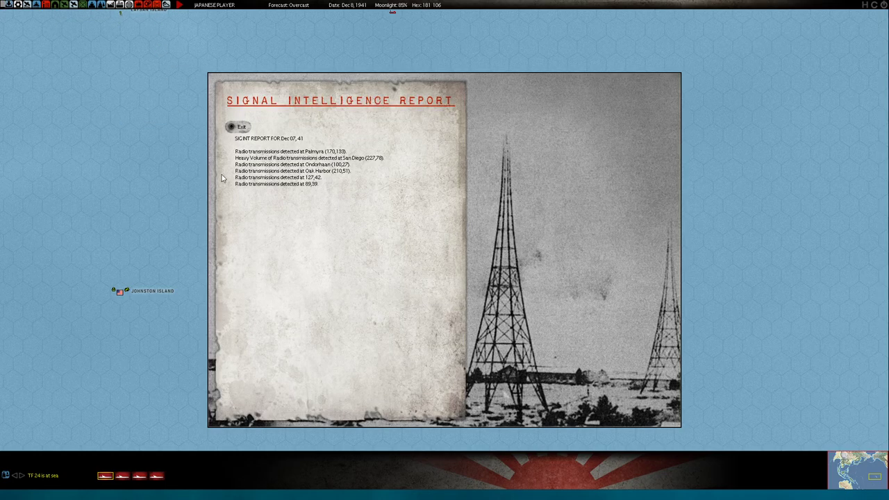
pyautogui.click(231, 127)
pyautogui.click(157, 6)
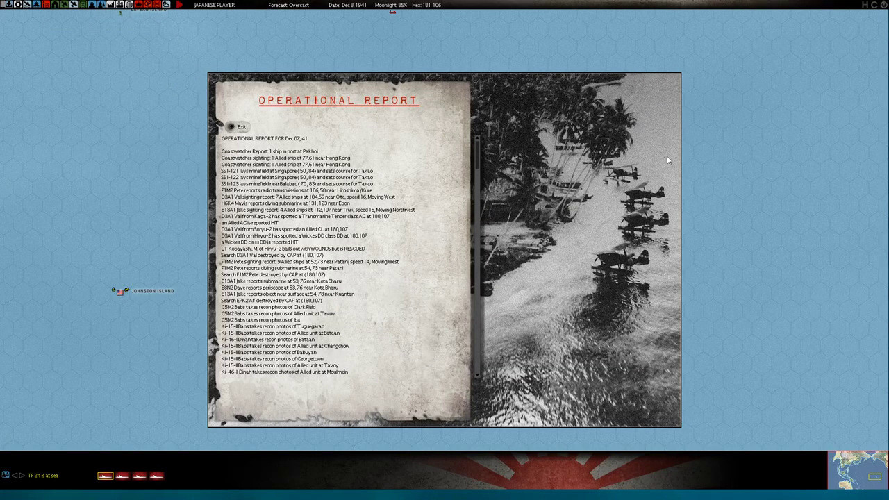
pyautogui.scroll(-10, 474, 167)
pyautogui.scroll(10, 474, 166)
pyautogui.click(236, 130)
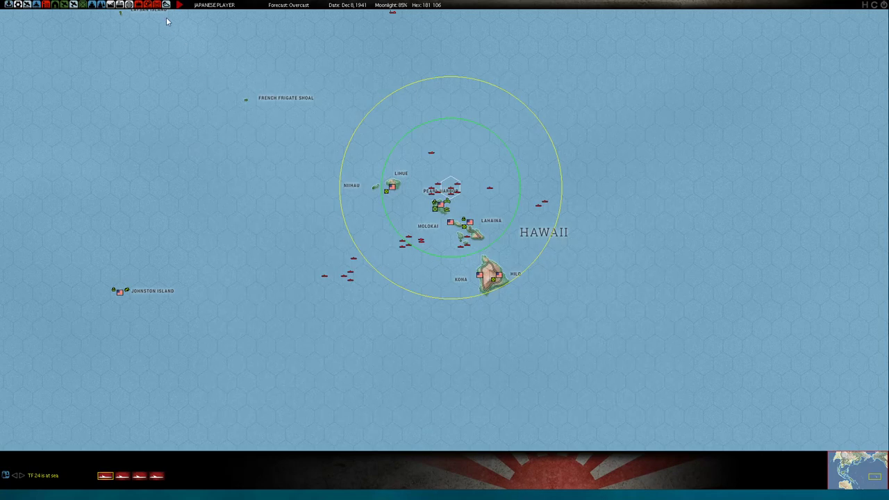
# Read through the combat report with the after action reports for Dec 07, 41, and exit it
pyautogui.click(137, 6)
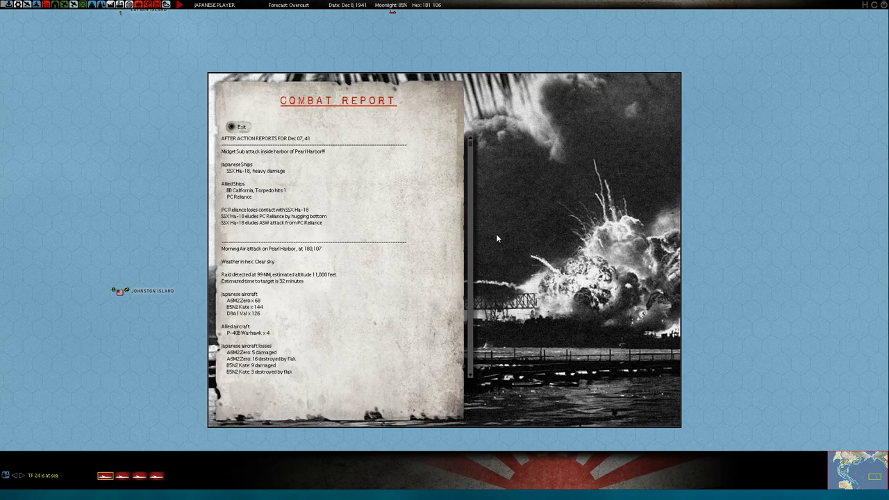
pyautogui.scroll(-8, 469, 141)
pyautogui.scroll(8, 361, 141)
pyautogui.click(233, 127)
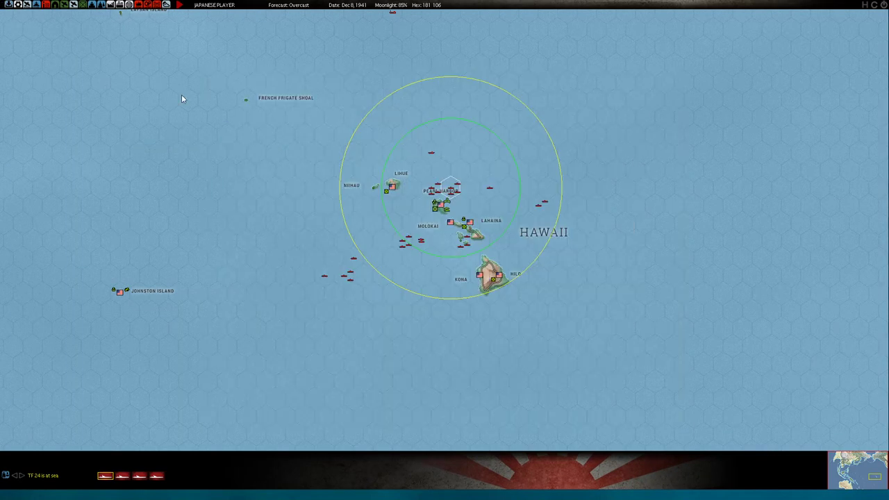
# View the strategic map and the auto convoy assignment screen, exiting each
pyautogui.click(129, 5)
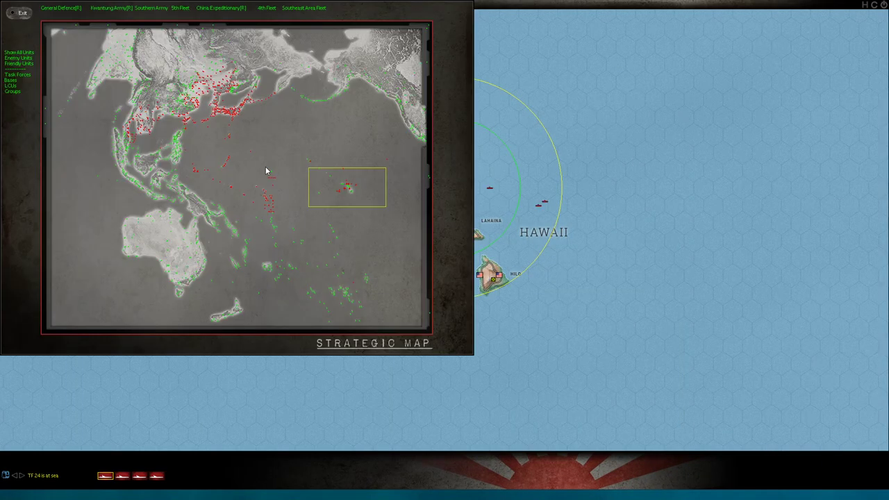
pyautogui.click(14, 14)
pyautogui.click(121, 5)
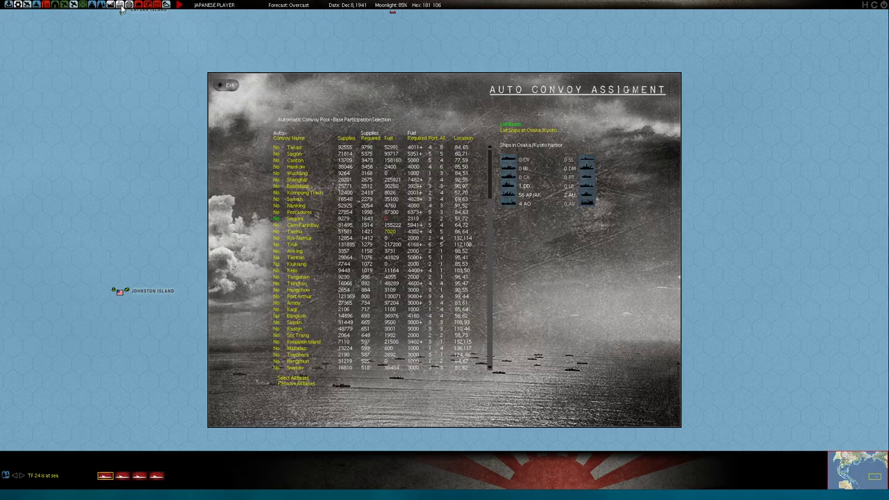
pyautogui.click(219, 87)
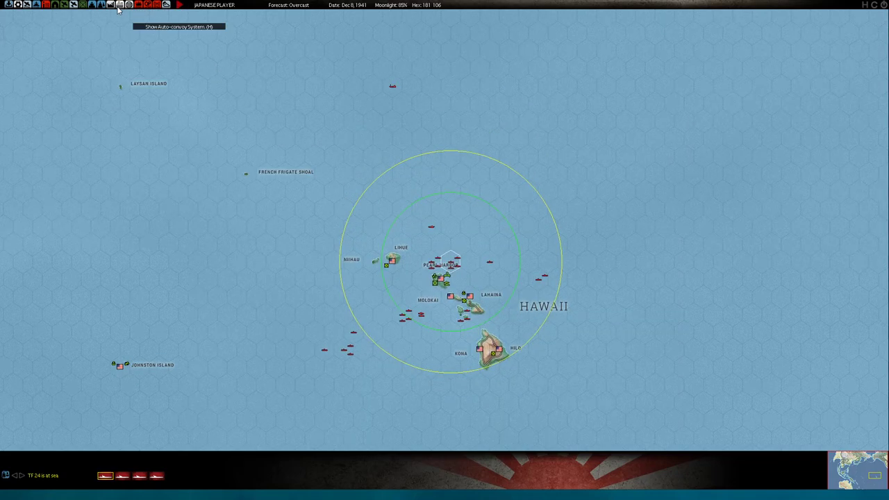
# View the list of all active ships and the list of all naval air units
pyautogui.click(111, 8)
pyautogui.click(111, 8)
pyautogui.click(100, 6)
pyautogui.click(101, 6)
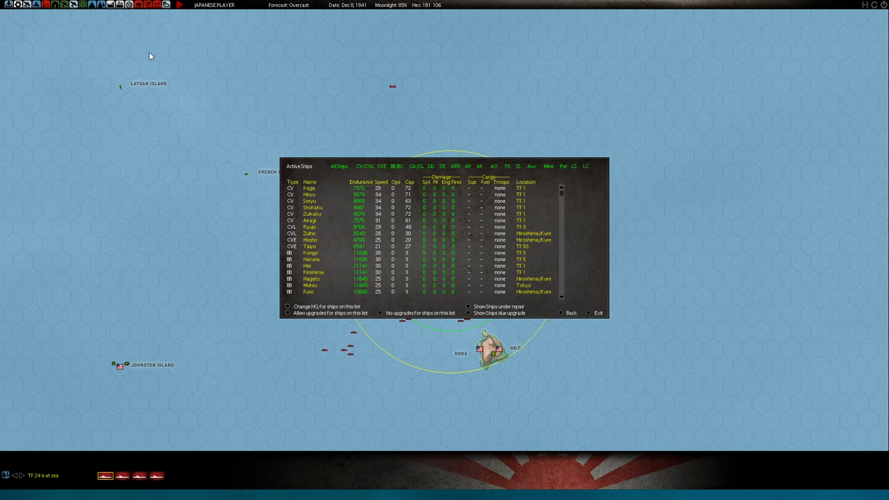
pyautogui.click(73, 5)
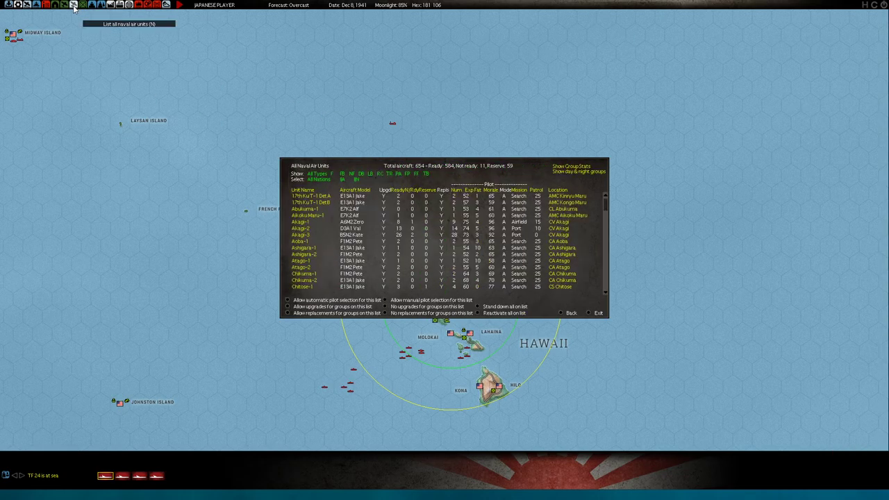
pyautogui.click(64, 5)
pyautogui.click(55, 6)
# View the intelligence screen and the naval database of Japanese ships, exiting each
pyautogui.click(49, 7)
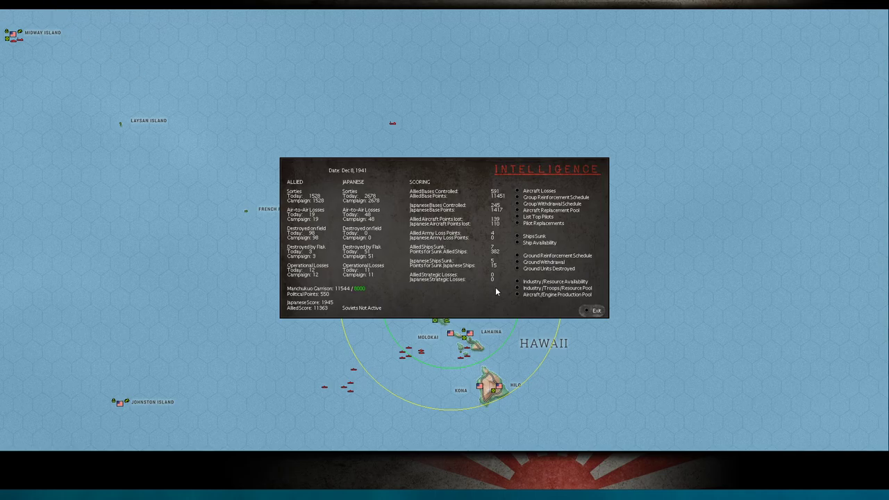
pyautogui.click(587, 311)
pyautogui.click(37, 5)
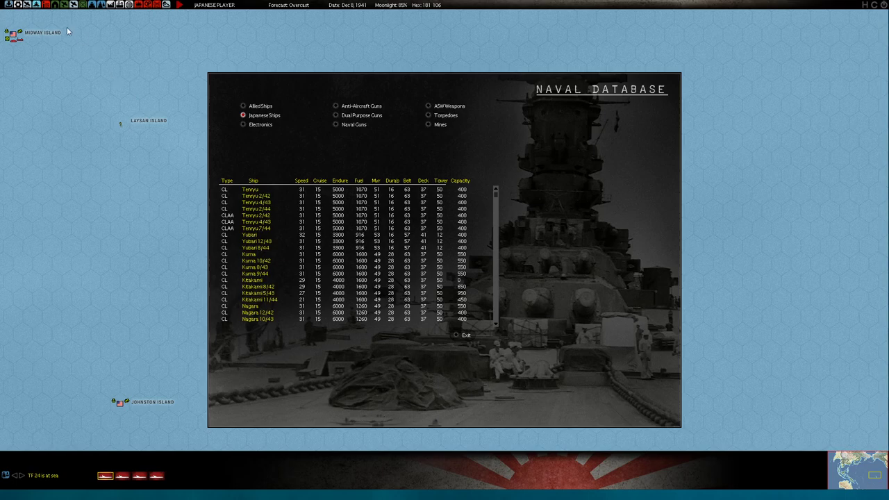
pyautogui.press('Escape')
pyautogui.click(37, 4)
pyautogui.press('Escape')
pyautogui.click(18, 6)
pyautogui.press('Escape')
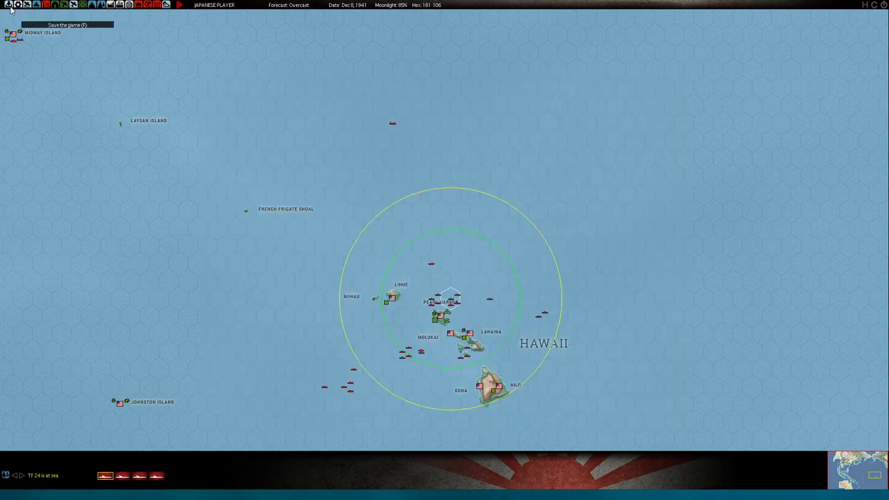
# Revisit the turn reports and the strategic map, exiting each one
pyautogui.click(155, 5)
pyautogui.press('Escape')
pyautogui.click(144, 5)
pyautogui.click(131, 5)
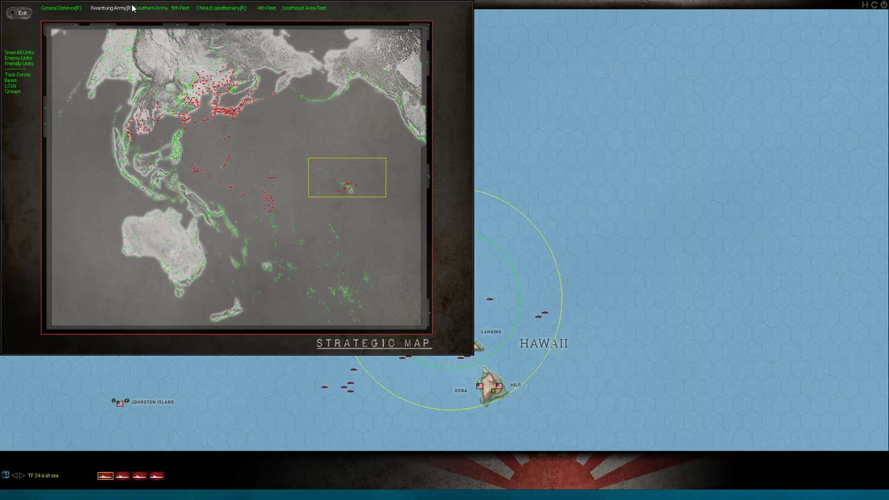
pyautogui.press('Escape')
pyautogui.click(138, 5)
pyautogui.press('Escape')
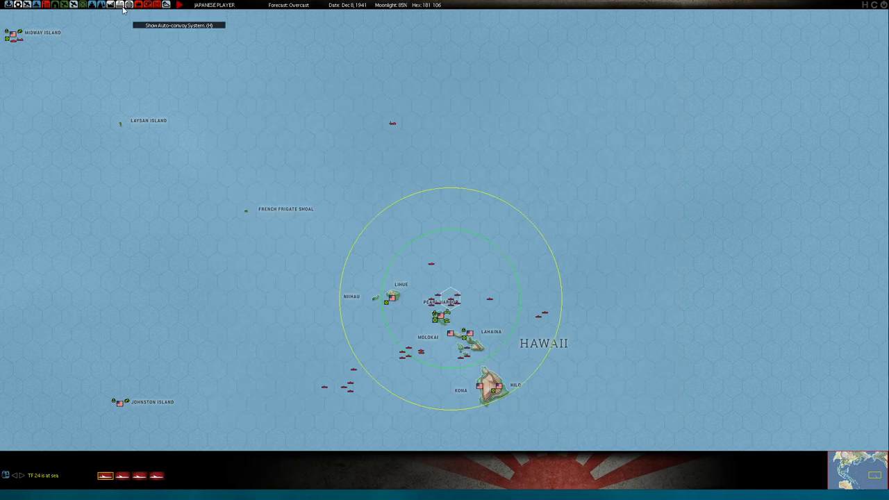
# Examine the full list of bases in the auto convoy assignment screen and exit it
pyautogui.click(124, 7)
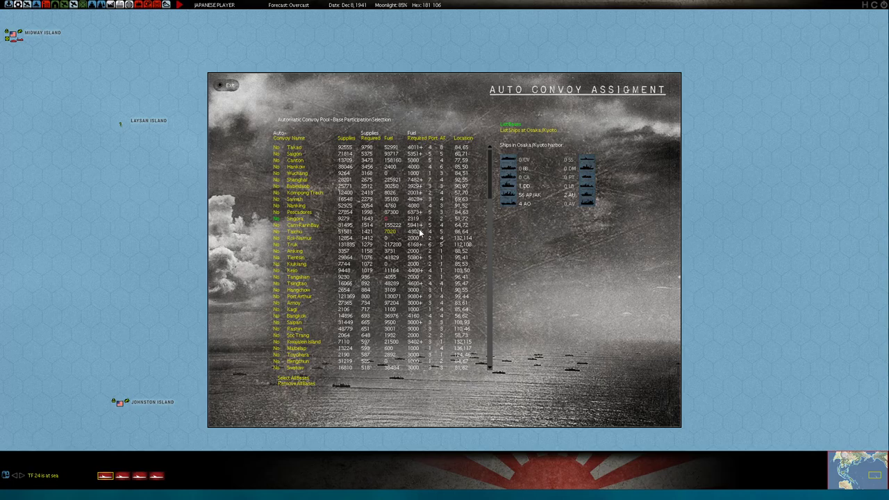
pyautogui.scroll(-3, 397, 290)
pyautogui.moveTo(492, 182); pyautogui.dragTo(455, 169)
pyautogui.scroll(-7, 490, 179)
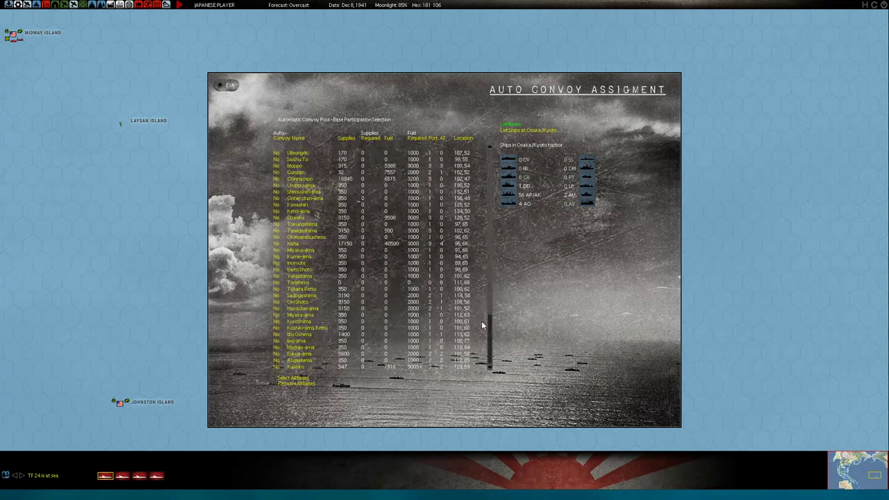
pyautogui.scroll(7, 489, 147)
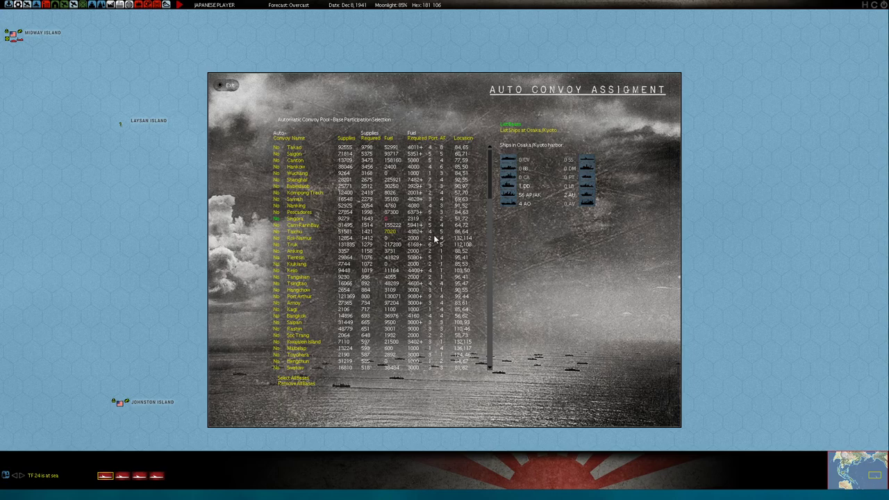
pyautogui.click(225, 85)
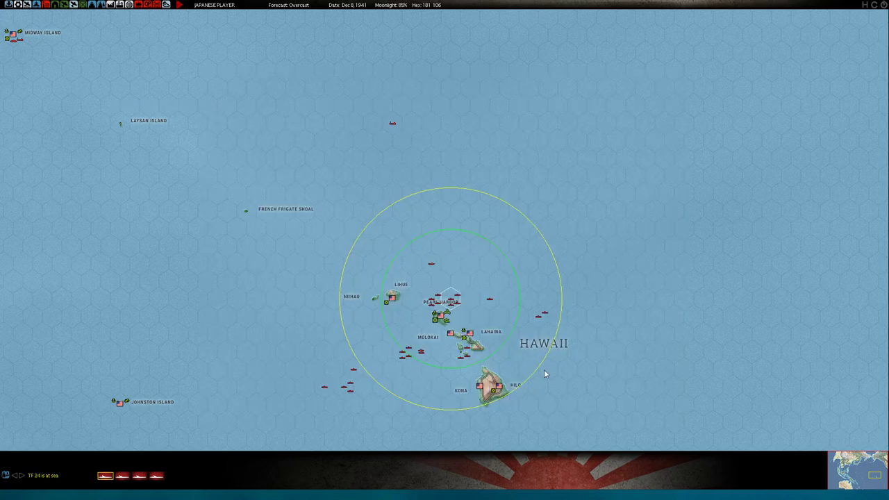
# Open the ground units list at Tsitsihar in Manchukuo, inspect the 14th Division's details and exit them
pyautogui.moveTo(447, 4)
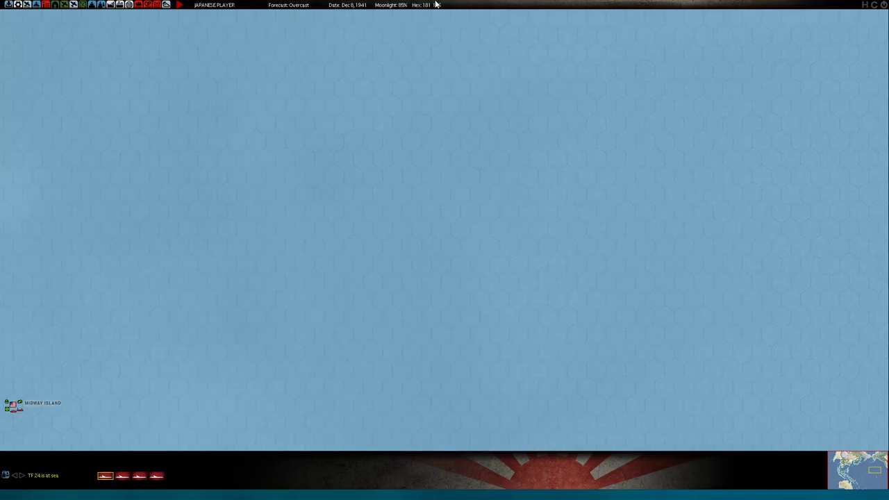
pyautogui.click(844, 460)
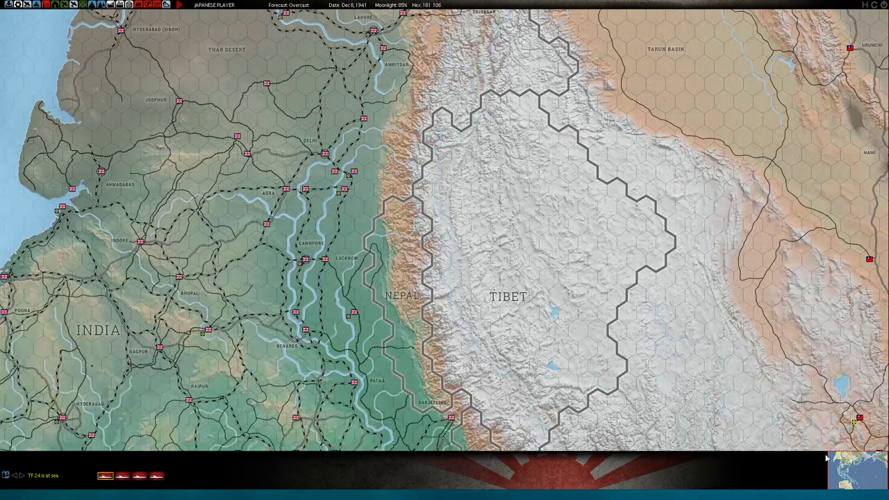
pyautogui.moveTo(888, 499)
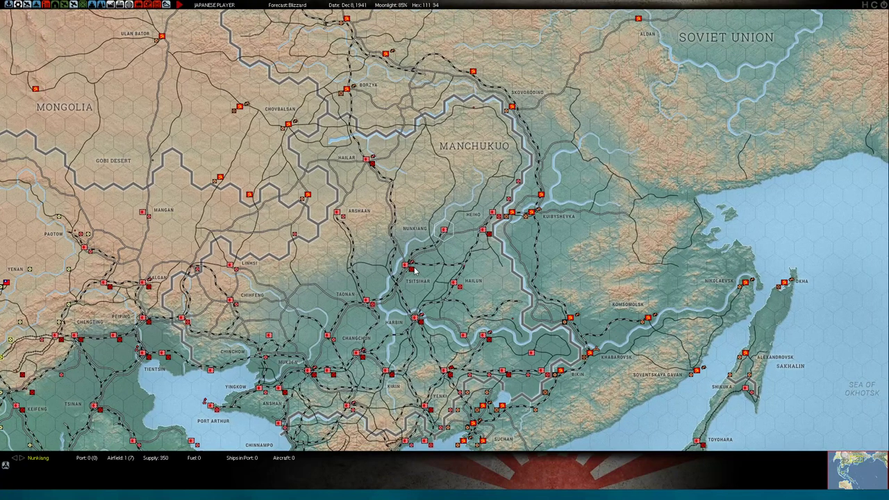
pyautogui.click(413, 271)
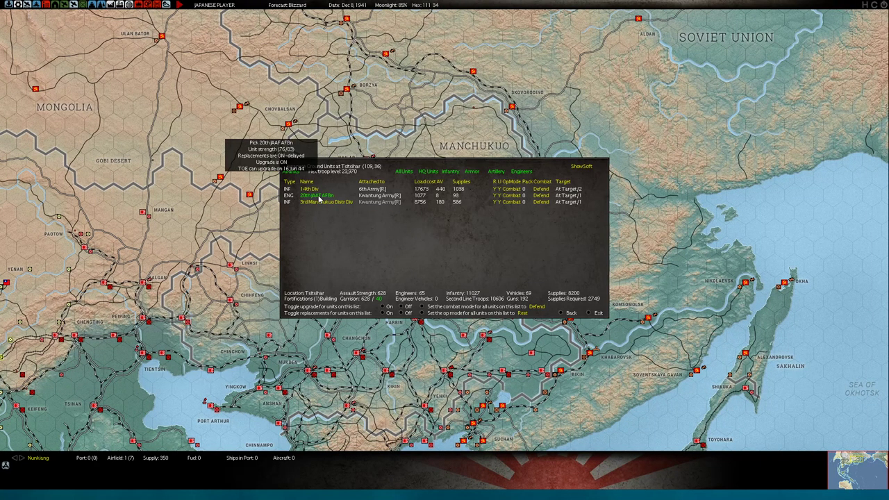
pyautogui.click(287, 190)
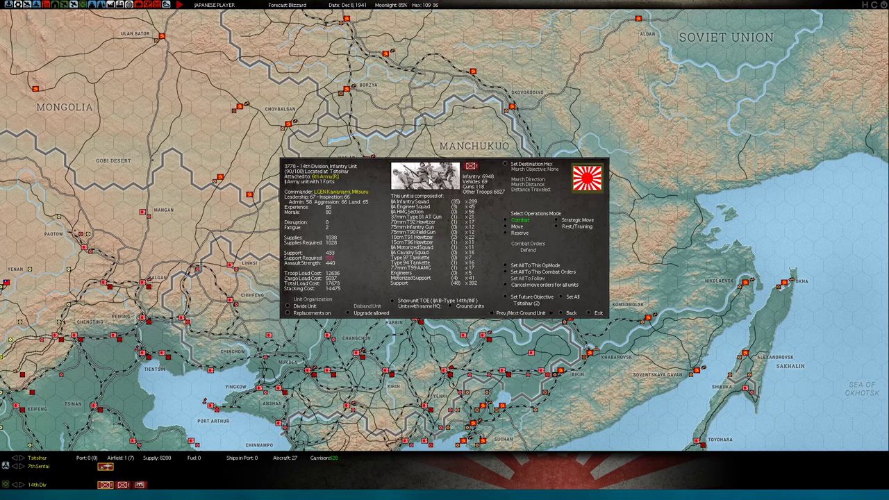
pyautogui.click(594, 313)
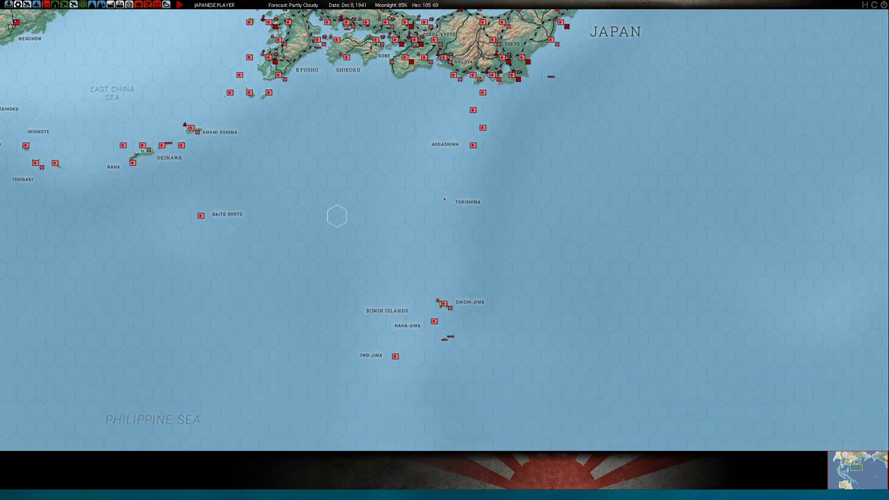
# Open surface combat task force TF 6 near Haha-jima, inspect the heavy cruiser Aoba's details and exit them
pyautogui.click(445, 229)
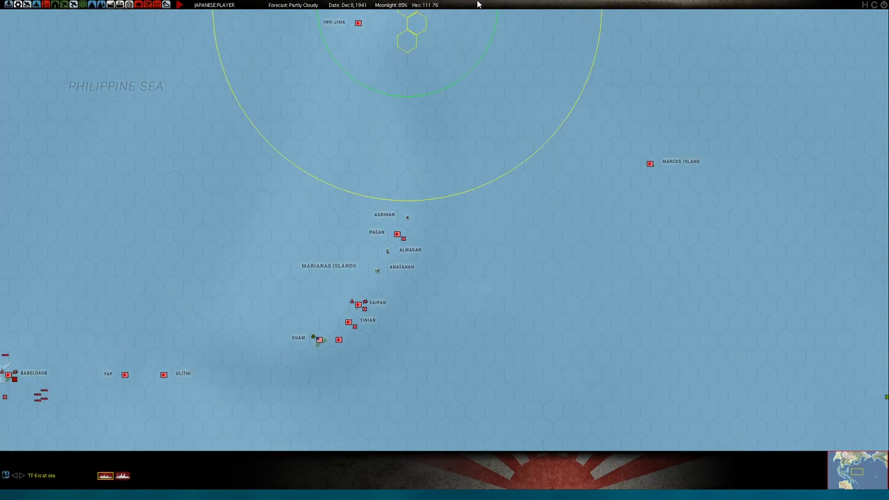
pyautogui.click(105, 476)
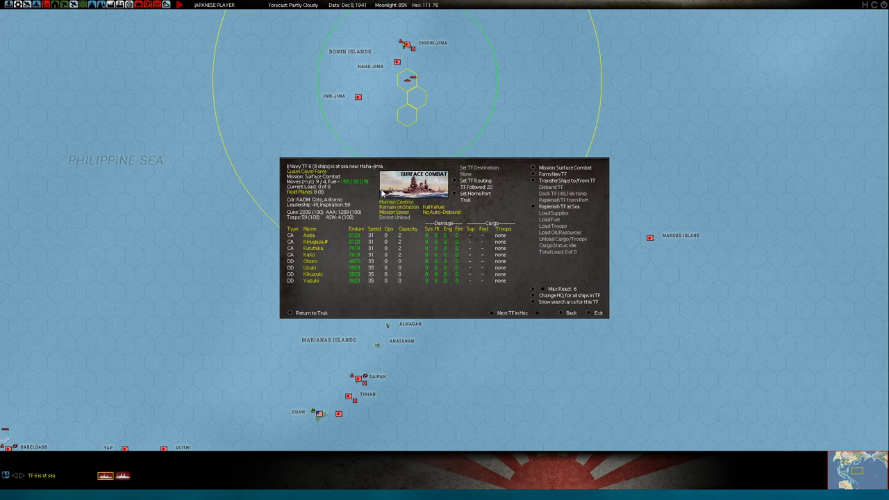
pyautogui.click(308, 236)
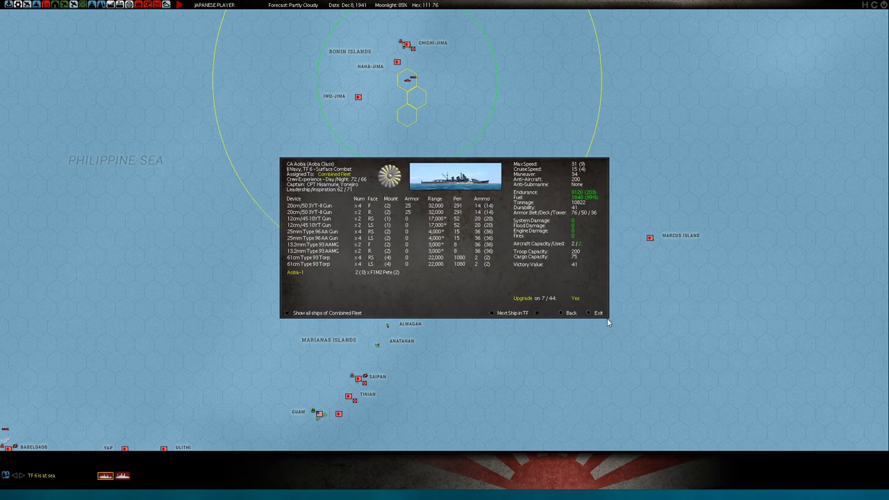
pyautogui.click(589, 314)
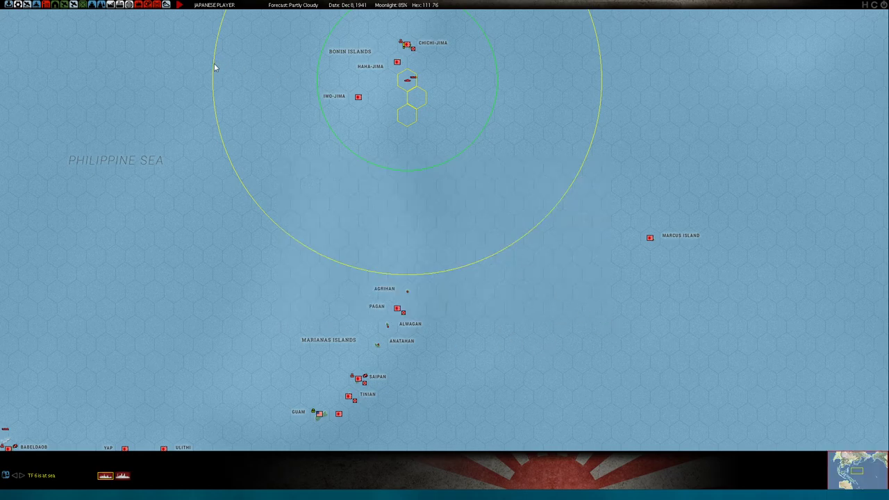
# Examine the map from the Marianas westward across the Philippines to Borneo
pyautogui.scroll(-3, 216, 61)
pyautogui.moveTo(306, 3)
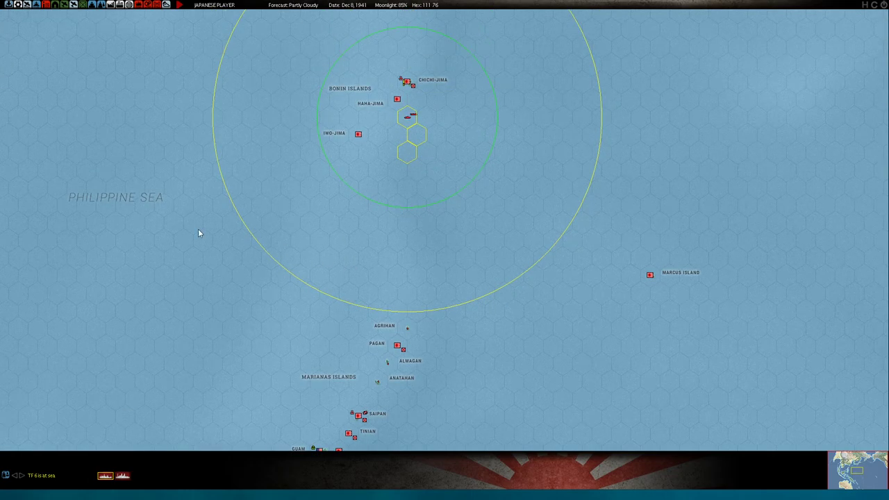
pyautogui.press('Down')
pyautogui.press('Left')
pyautogui.moveTo(10, 222)
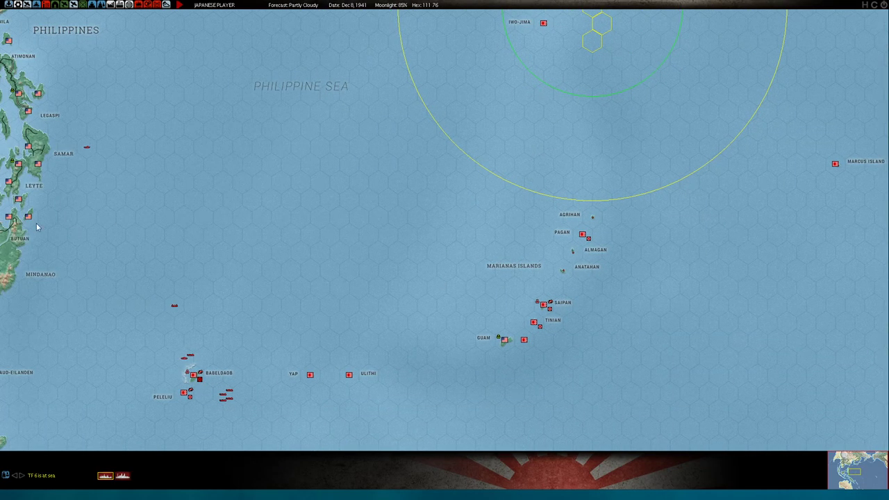
pyautogui.press('Left')
pyautogui.press('Left')
pyautogui.press('Left')
pyautogui.press('Left')
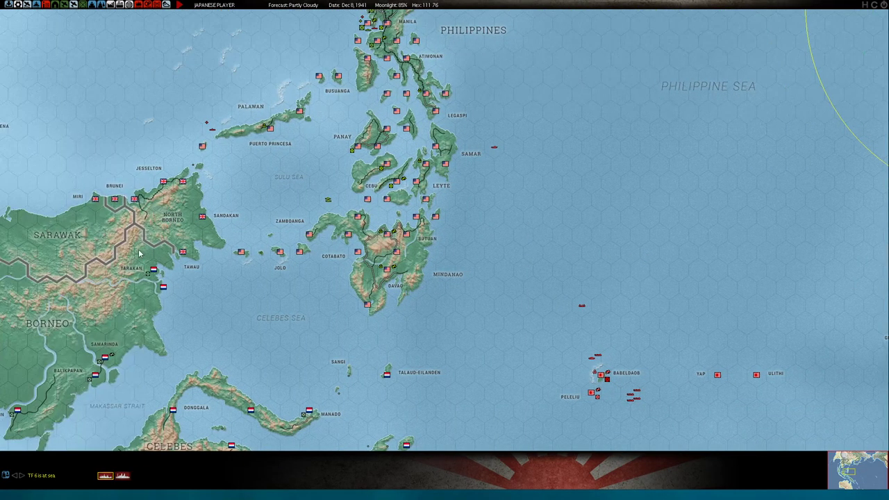
# Switch to the Desktop folder in File Explorer and open the WitPTracker AE Release 1.10 folder
pyautogui.hotkey('alt', 'Tab')
pyautogui.hotkey('alt', 'Tab')
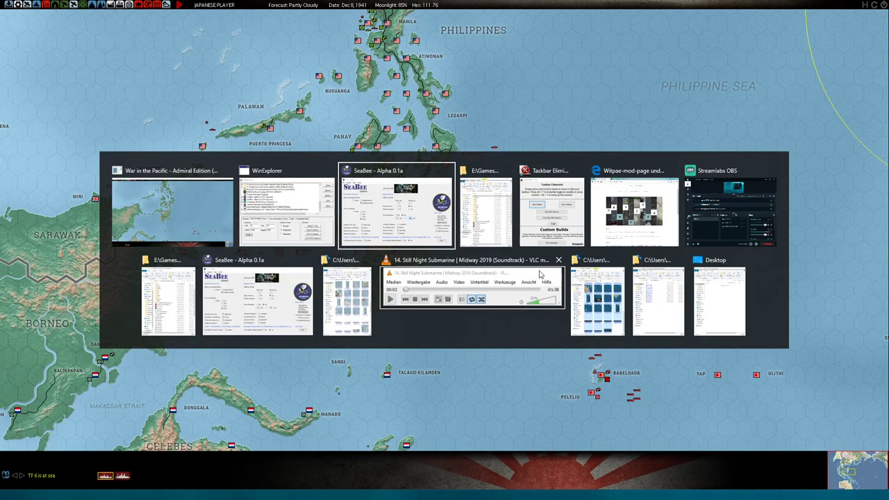
pyautogui.hotkey('alt', 'Tab')
pyautogui.hotkey('alt', 'Tab')
pyautogui.hotkey('alt', 'Tab')
pyautogui.hotkey('alt', 'Tab')
pyautogui.hotkey('alt', 'Tab')
pyautogui.hotkey('alt', 'Tab')
pyautogui.hotkey('alt', 'Tab')
pyautogui.hotkey('alt', 'Tab')
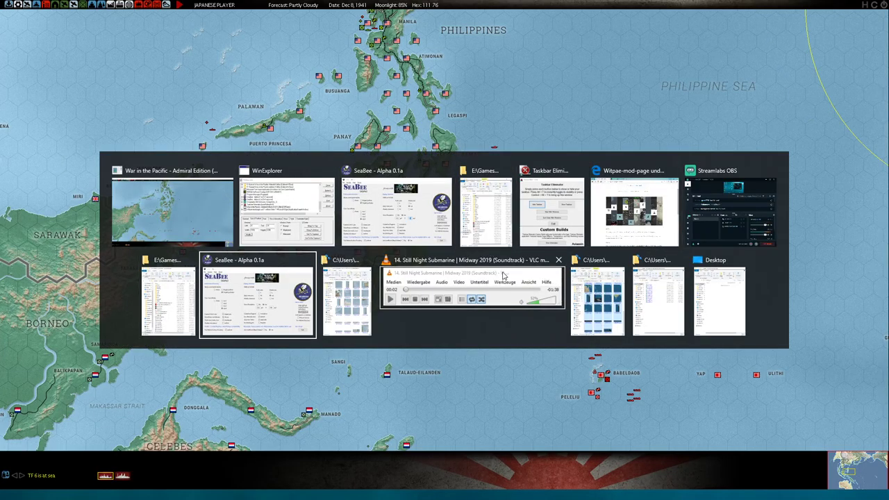
pyautogui.hotkey('alt', 'Tab')
pyautogui.hotkey('alt', 'Tab')
pyautogui.hotkey('alt', 'Tab')
pyautogui.hotkey('alt', 'Tab')
pyautogui.hotkey('alt', 'Tab')
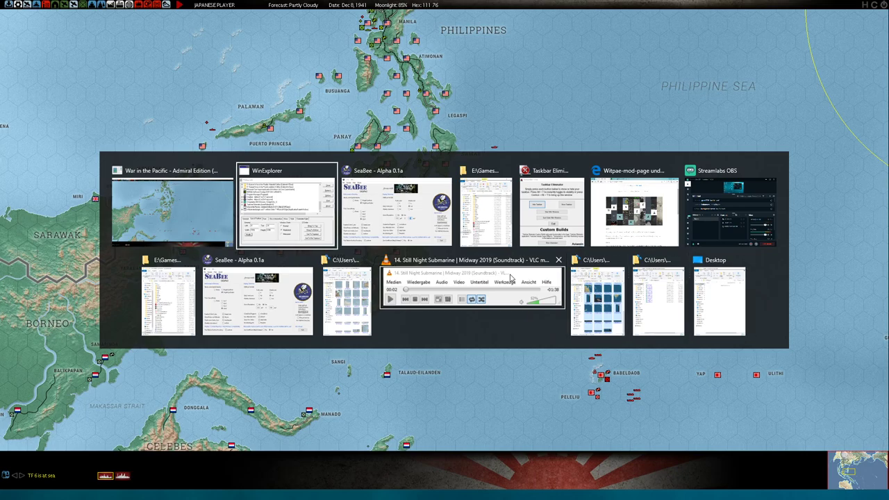
pyautogui.hotkey('alt', 'Tab')
pyautogui.hotkey('alt', 'Tab')
pyautogui.hotkey('alt', 'Tab')
pyautogui.hotkey('alt', 'Tab')
pyautogui.hotkey('alt', 'Tab')
pyautogui.hotkey('alt', 'Tab')
pyautogui.hotkey('alt', 'Tab')
pyautogui.hotkey('alt', 'Tab')
pyautogui.hotkey('alt', 'Tab')
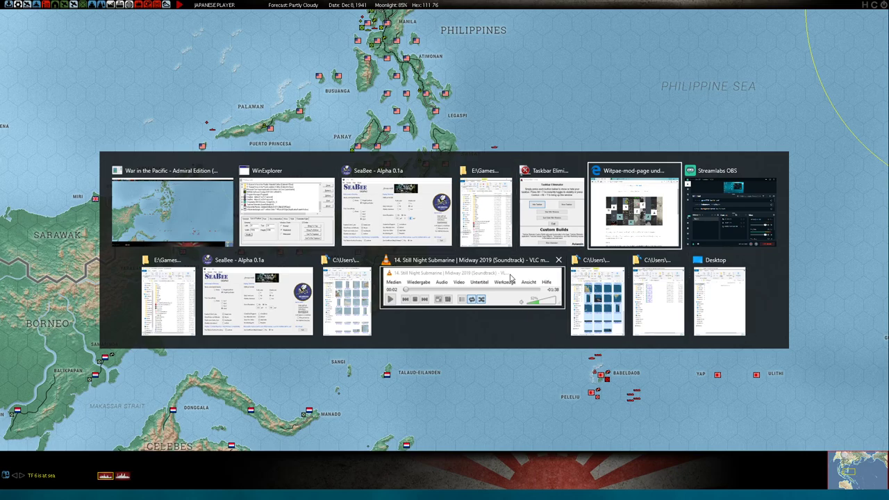
pyautogui.hotkey('alt', 'Tab')
pyautogui.hotkey('alt', 'Tab')
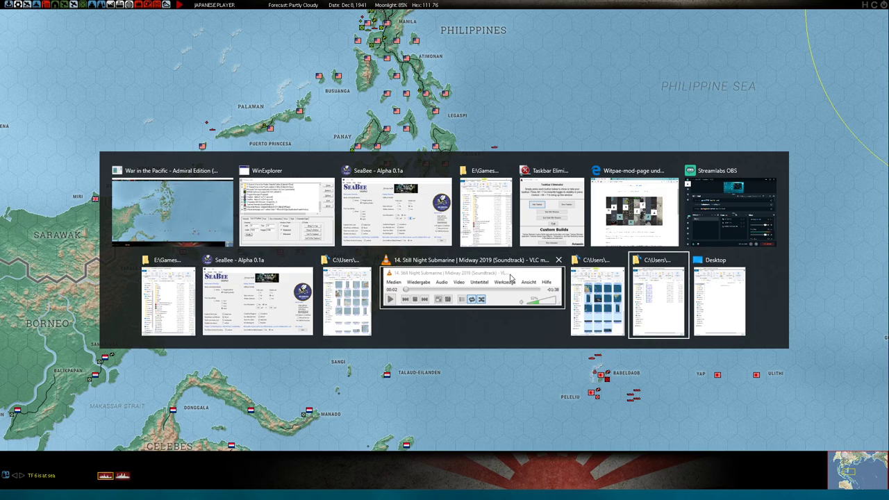
pyautogui.hotkey('alt', 'Tab')
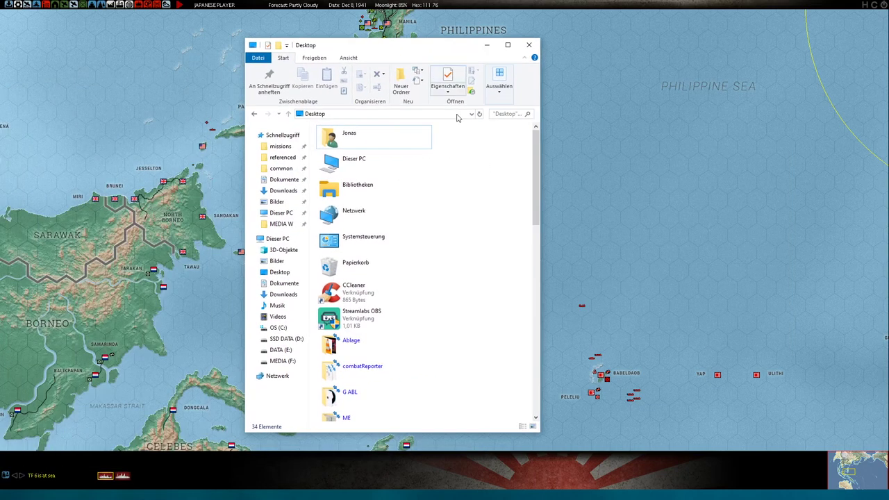
pyautogui.moveTo(535, 179); pyautogui.dragTo(539, 255)
pyautogui.doubleClick(382, 321)
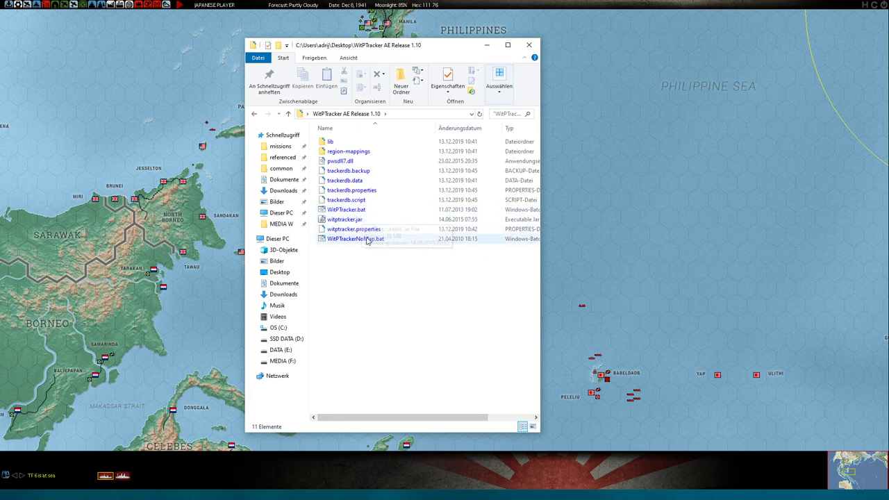
# Open WitPTracker.bat for editing, inspect its Java memory settings (-Xms and -Xmx) and close the editor
pyautogui.rightClick(346, 211)
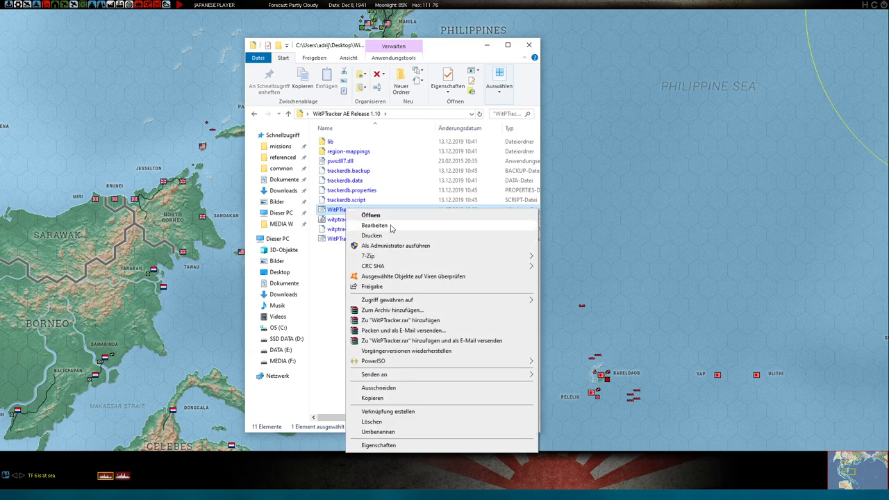
pyautogui.click(375, 225)
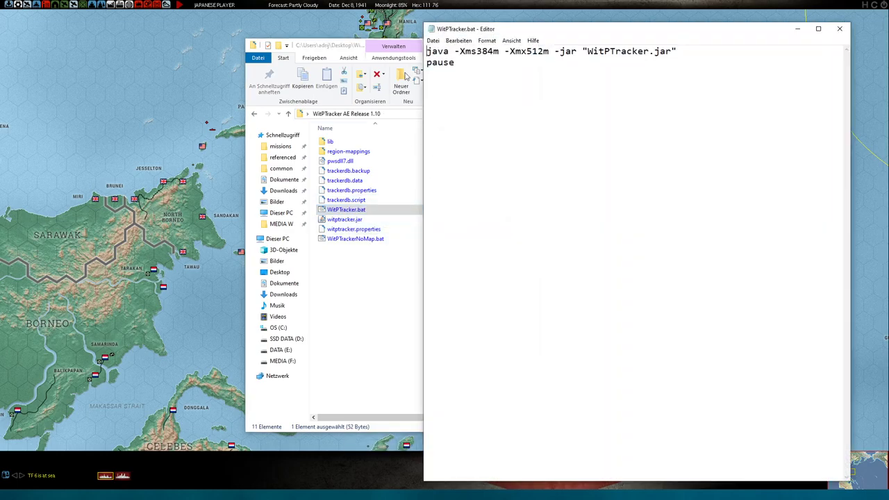
pyautogui.moveTo(477, 51); pyautogui.dragTo(542, 52)
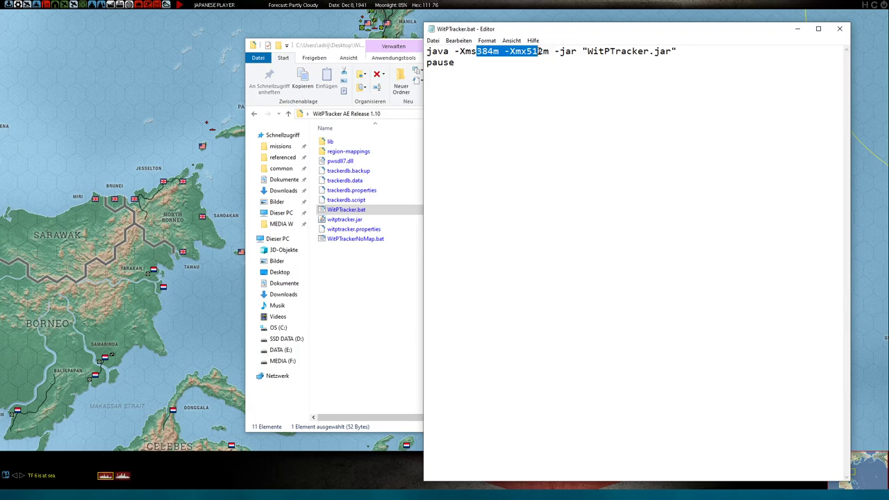
pyautogui.press('Left')
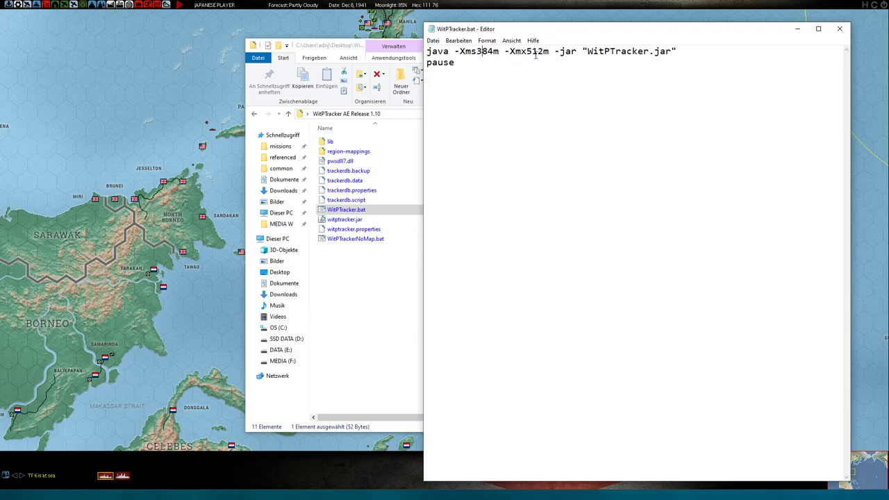
pyautogui.click(839, 29)
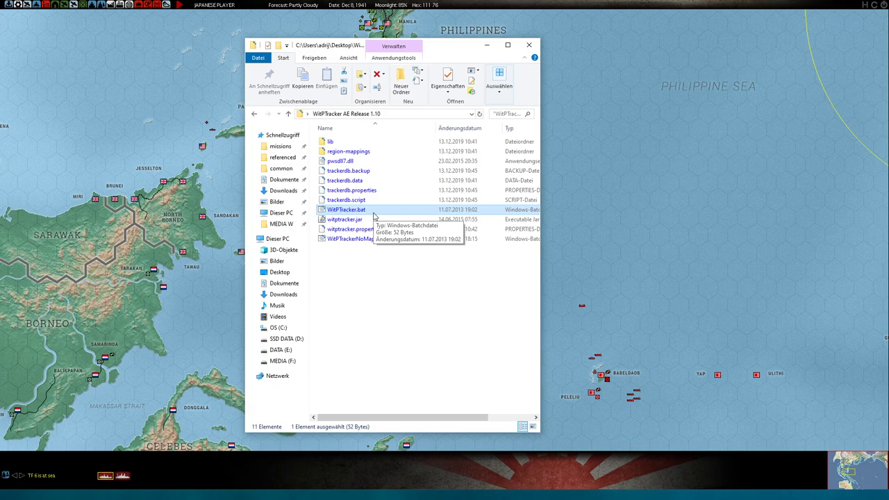
# Run WitPTracker.bat and move its console window off the file list
pyautogui.doubleClick(373, 210)
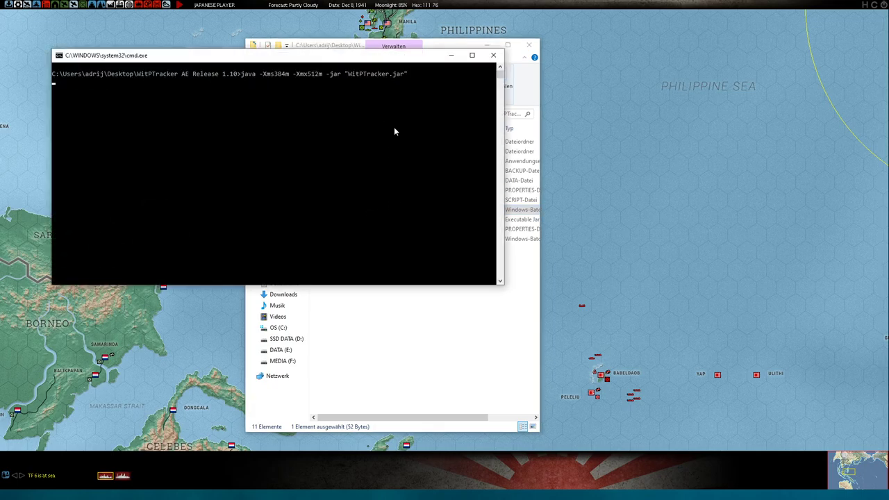
pyautogui.moveTo(348, 61); pyautogui.dragTo(356, 62)
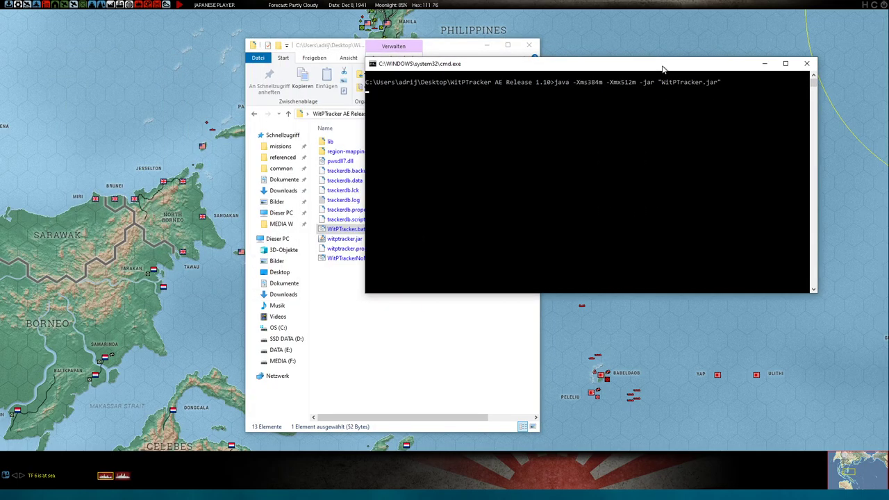
# Switch back to War in the Pacific and save the game to slot 005, Japan PT
pyautogui.click(84, 34)
pyautogui.click(9, 4)
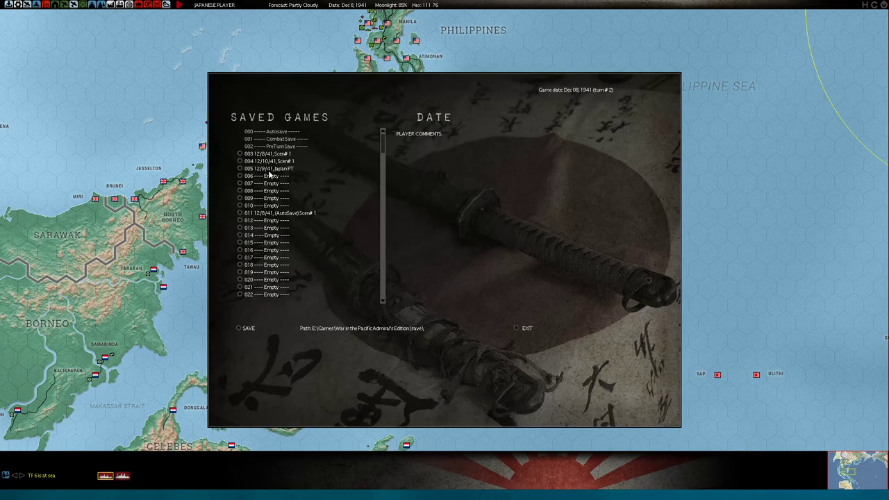
pyautogui.click(239, 169)
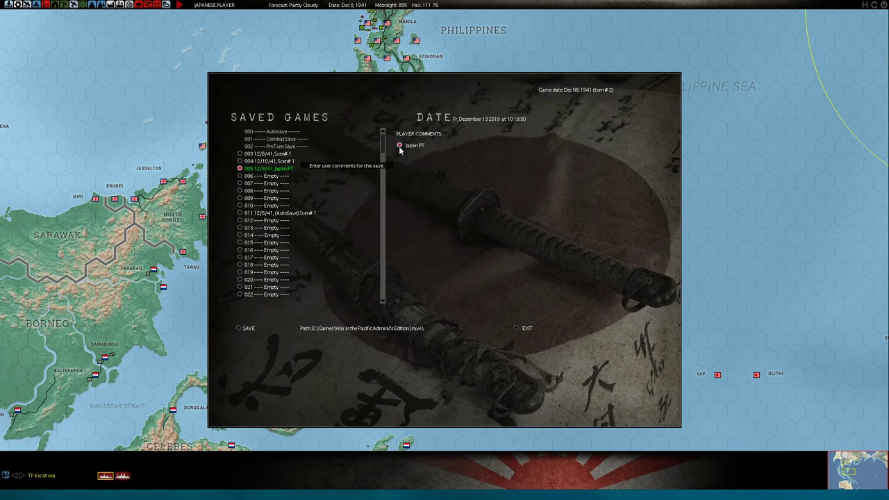
pyautogui.click(239, 328)
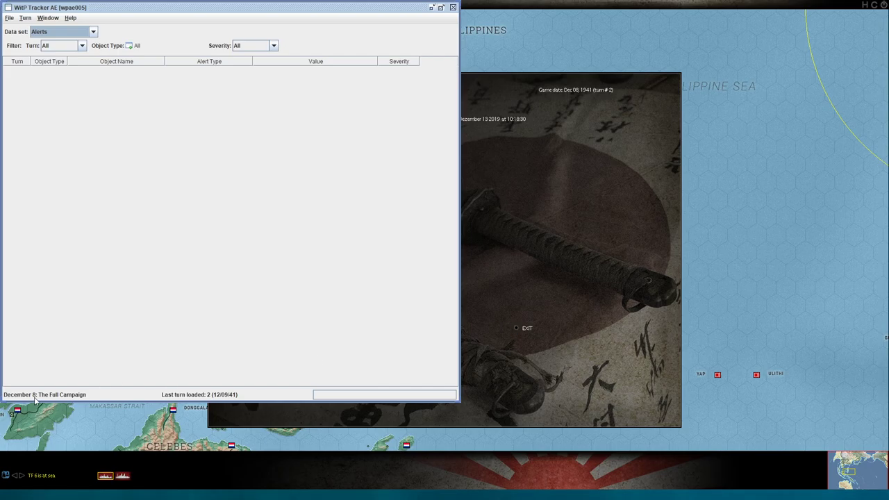
# Try to load the saved turn into WitP Tracker AE
pyautogui.click(25, 18)
pyautogui.click(35, 30)
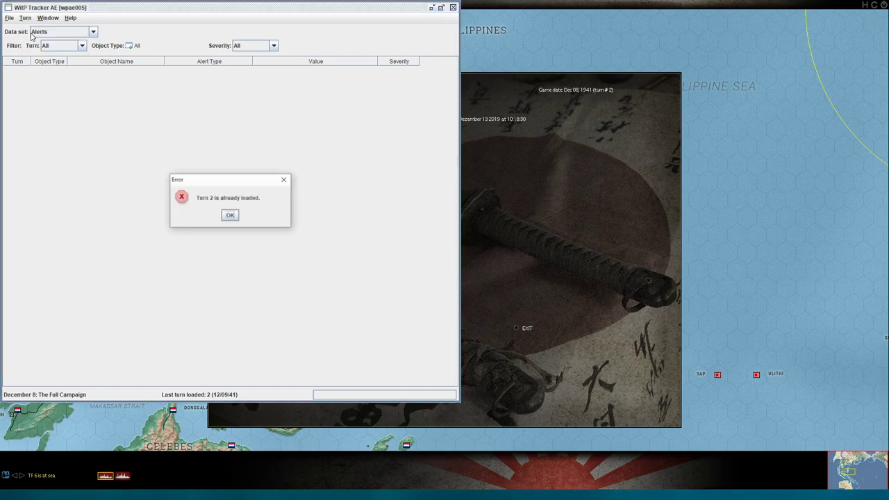
# Close WitP Tracker and resave the game in slot 005, Japan PT, leaving the saved games screen
pyautogui.click(230, 215)
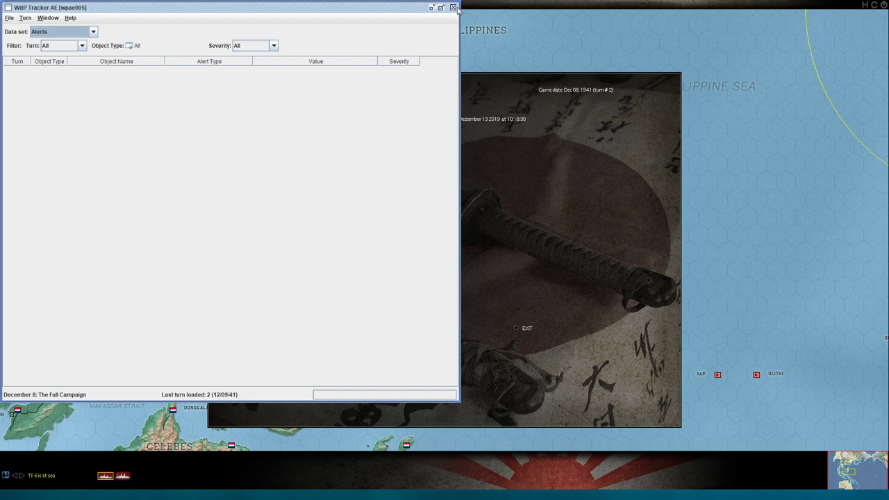
pyautogui.click(453, 8)
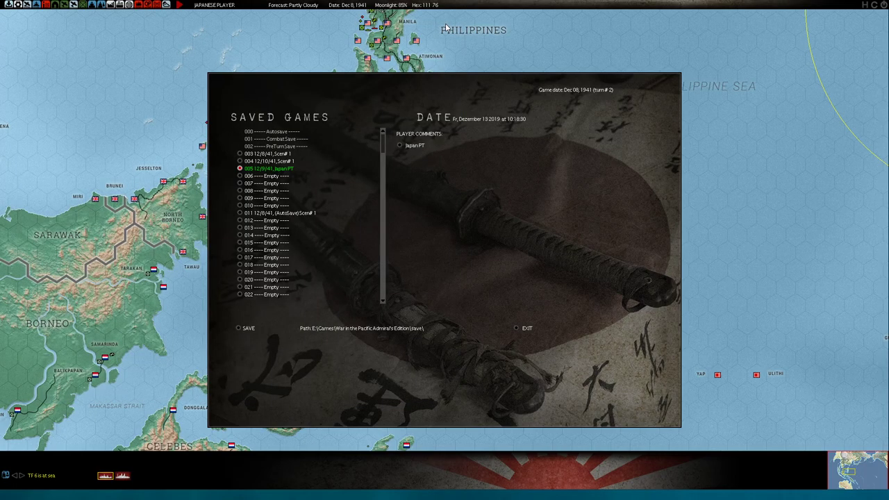
pyautogui.click(240, 170)
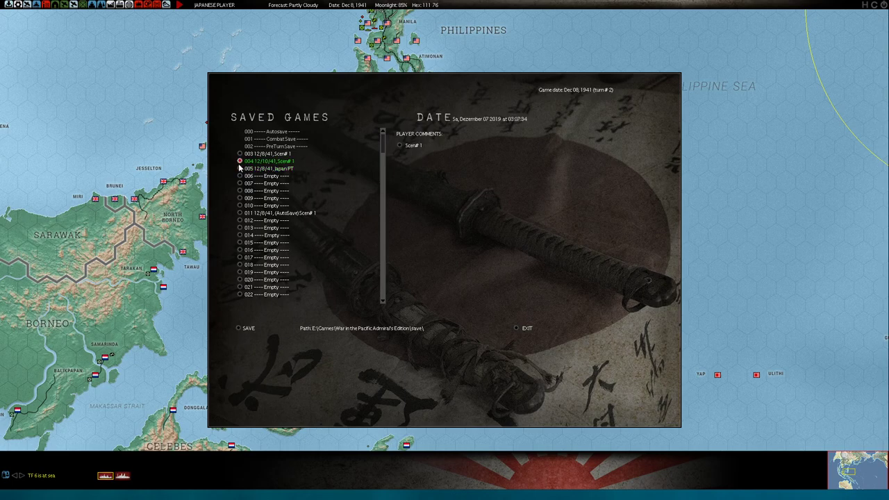
pyautogui.click(240, 328)
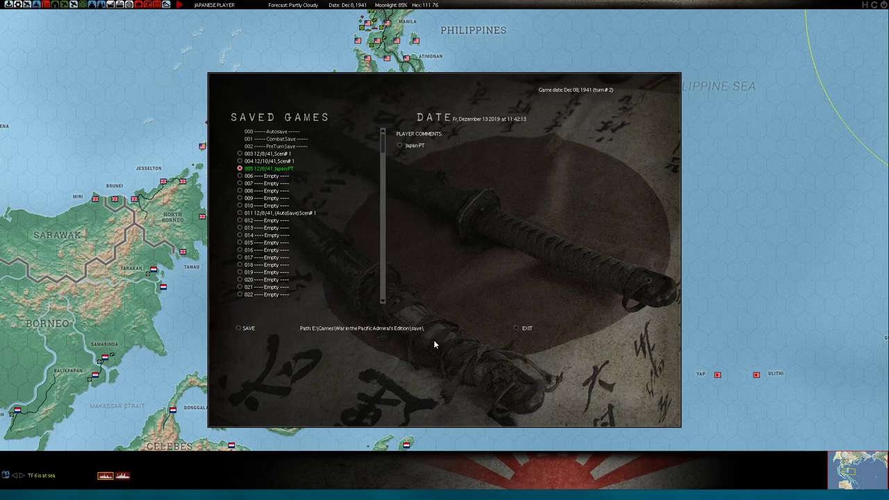
pyautogui.click(516, 329)
# Switch to the Edge browser and close it with all its tabs
pyautogui.hotkey('alt', 'Tab')
pyautogui.hotkey('alt', 'Tab')
pyautogui.hotkey('alt', 'Tab')
pyautogui.hotkey('alt', 'Tab')
pyautogui.hotkey('alt', 'Tab')
pyautogui.hotkey('alt', 'Tab')
pyautogui.hotkey('alt', 'Tab')
pyautogui.hotkey('alt', 'Tab')
pyautogui.hotkey('alt', 'Tab')
pyautogui.hotkey('alt', 'Tab')
pyautogui.hotkey('alt', 'Tab')
pyautogui.hotkey('alt', 'Tab')
pyautogui.hotkey('alt', 'Tab')
pyautogui.hotkey('alt', 'Tab')
pyautogui.hotkey('alt', 'Tab')
pyautogui.hotkey('alt', 'Tab')
pyautogui.hotkey('alt', 'Tab')
pyautogui.hotkey('alt', 'Tab')
pyautogui.hotkey('alt', 'Tab')
pyautogui.hotkey('alt', 'Tab')
pyautogui.hotkey('alt', 'Tab')
pyautogui.hotkey('alt', 'Tab')
pyautogui.hotkey('alt', 'Tab')
pyautogui.hotkey('alt', 'Tab')
pyautogui.hotkey('alt', 'Tab')
pyautogui.hotkey('alt', 'Tab')
pyautogui.hotkey('alt', 'Tab')
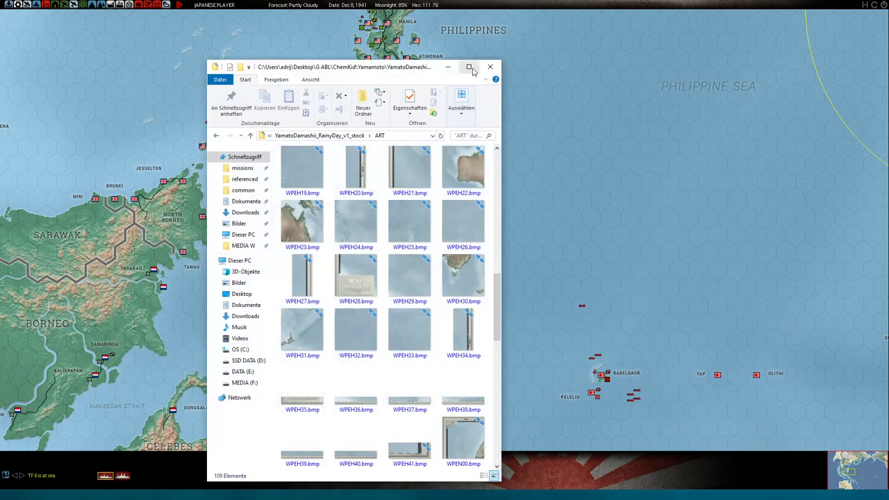
pyautogui.hotkey('alt', 'Tab')
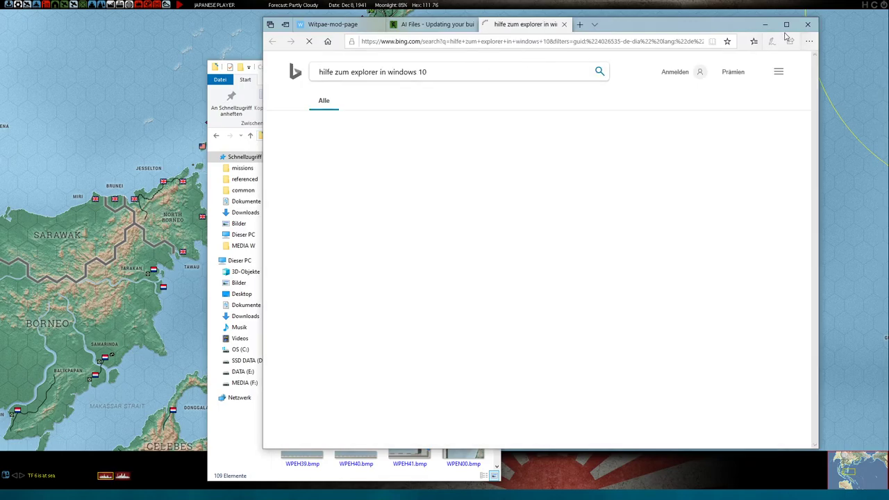
pyautogui.click(564, 25)
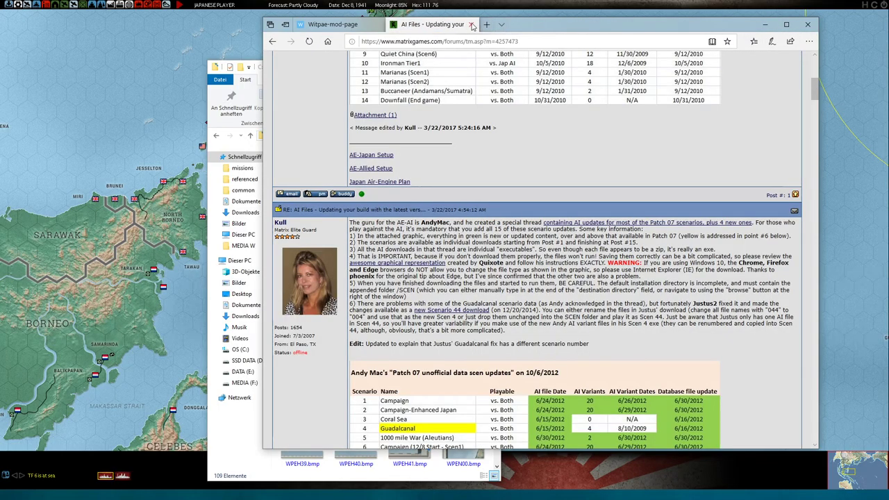
pyautogui.click(810, 26)
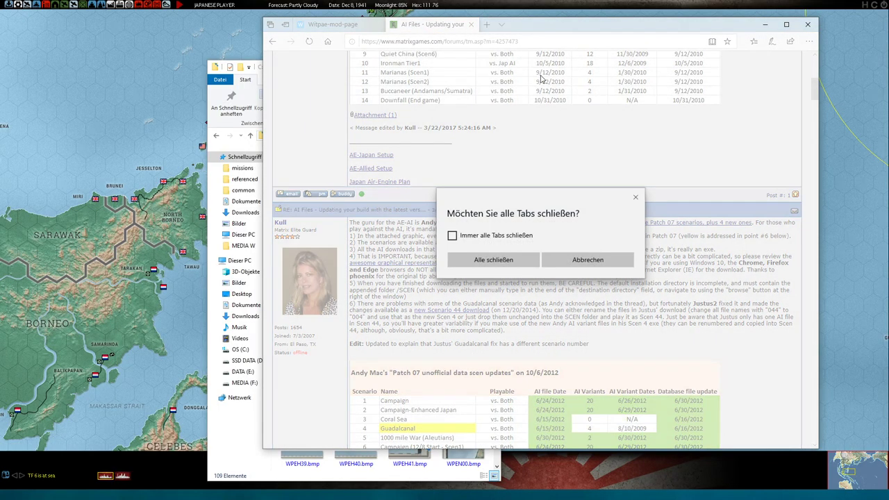
pyautogui.click(520, 262)
# Close the Explorer windows showing the YamatoDamashii and Topo Map Project Hexless ART folders
pyautogui.click(491, 67)
pyautogui.hotkey('alt', 'Tab')
pyautogui.press('Tab')
pyautogui.press('Tab')
pyautogui.press('Tab')
pyautogui.press('Tab')
pyautogui.press('Tab')
pyautogui.press('Tab')
pyautogui.press('Tab')
pyautogui.press('Tab')
pyautogui.press('Tab')
pyautogui.press('Tab')
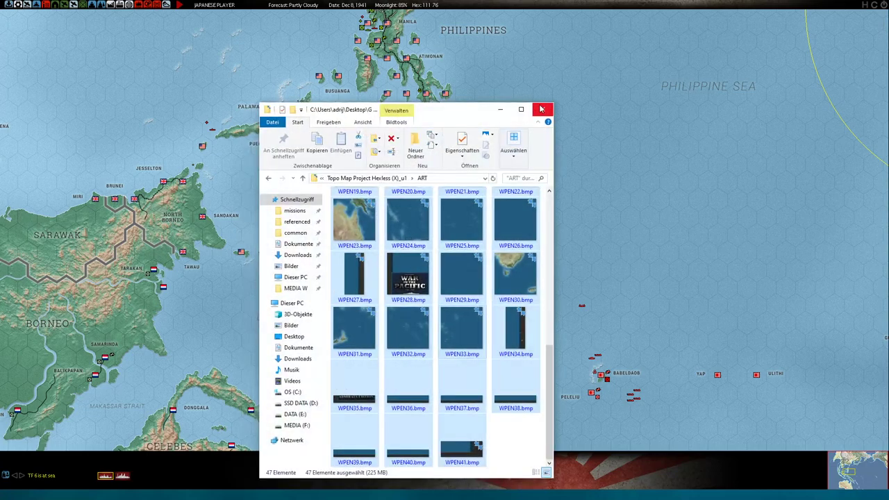
pyautogui.click(542, 109)
# Switch to the Explorer window of the scen23tvsalliesironman folder and close it
pyautogui.hotkey('alt', 'Tab')
pyautogui.press('Tab')
pyautogui.press('Tab')
pyautogui.press('Tab')
pyautogui.press('Tab')
pyautogui.press('Tab')
pyautogui.press('Tab')
pyautogui.press('Tab')
pyautogui.press('Tab')
pyautogui.press('Tab')
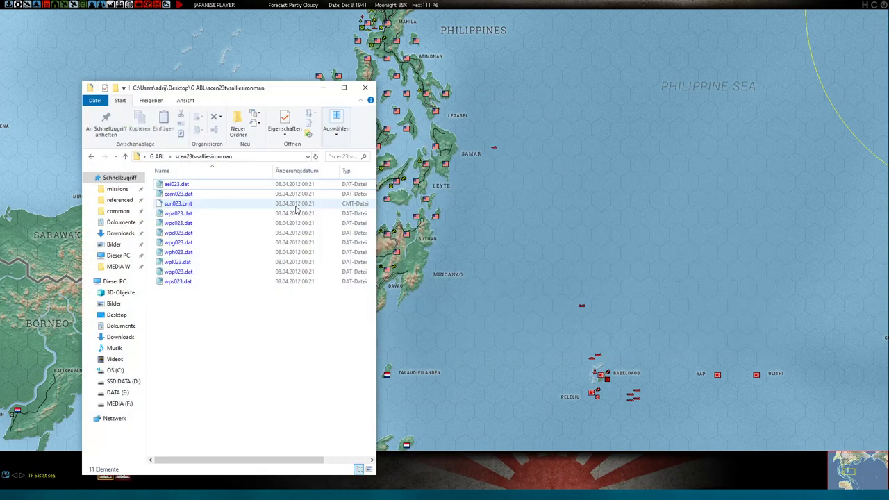
pyautogui.click(364, 88)
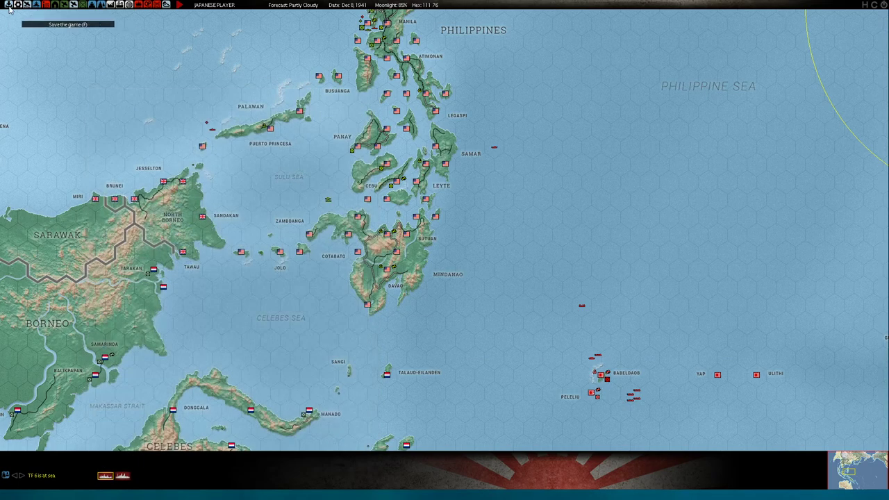
# Raise the music volume by two steps in the game preferences and return to the map
pyautogui.click(18, 7)
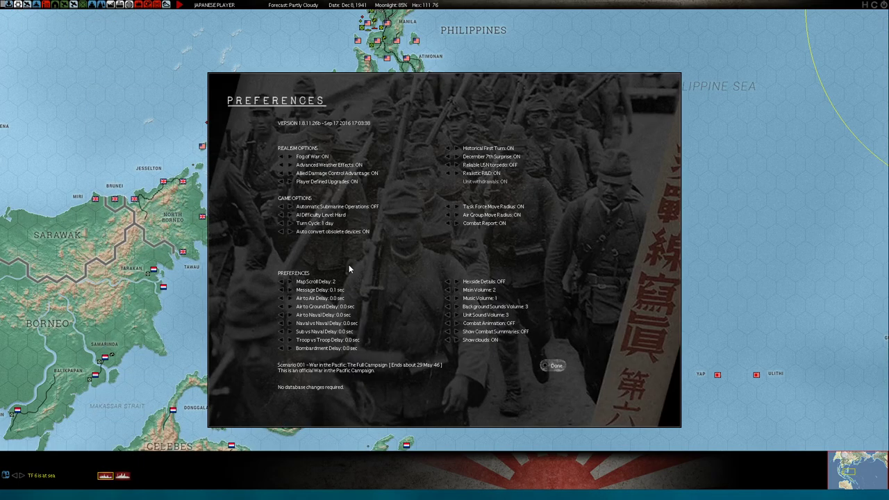
pyautogui.click(456, 298)
pyautogui.click(455, 298)
pyautogui.click(546, 364)
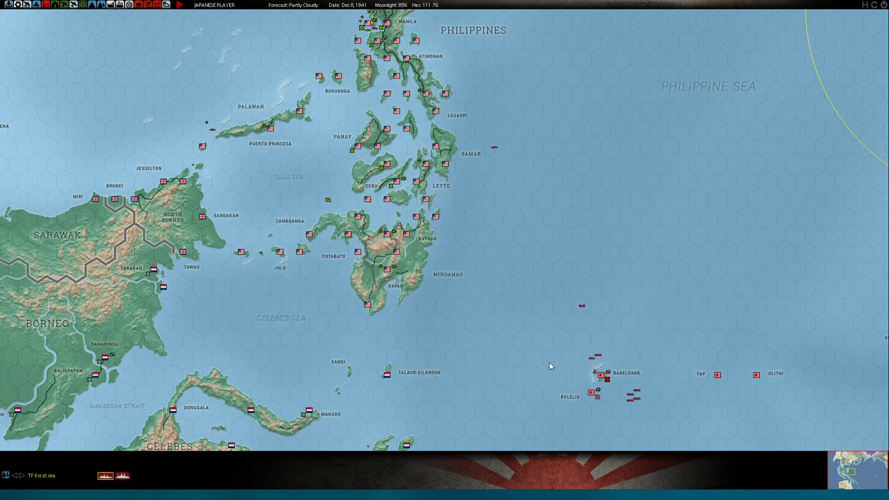
# Switch to the WitPTracker AE Release 1.10 folder and open witptracker.properties with Editor
pyautogui.hotkey('alt', 'Tab')
pyautogui.hotkey('alt', 'Tab')
pyautogui.hotkey('alt', 'Tab')
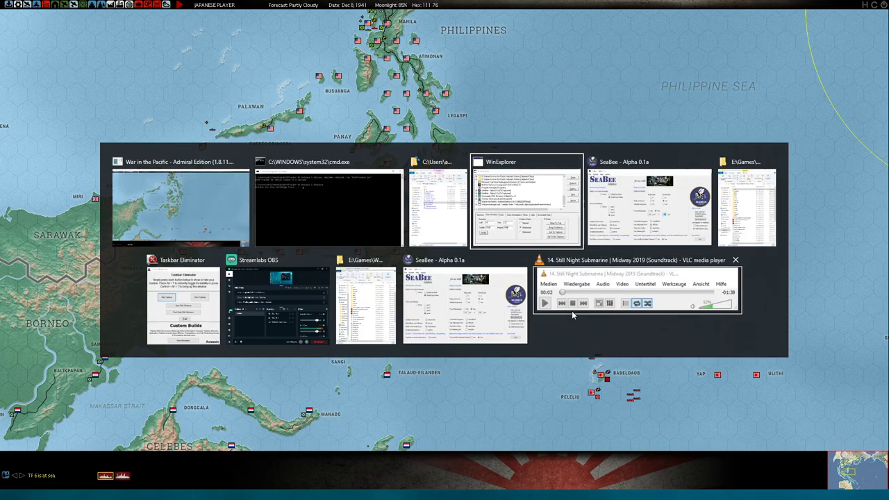
pyautogui.hotkey('alt', 'Tab')
pyautogui.hotkey('alt', 'Tab')
pyautogui.hotkey('alt', 'Tab')
pyautogui.hotkey('alt', 'Tab')
pyautogui.hotkey('alt', 'Tab')
pyautogui.hotkey('alt', 'Tab')
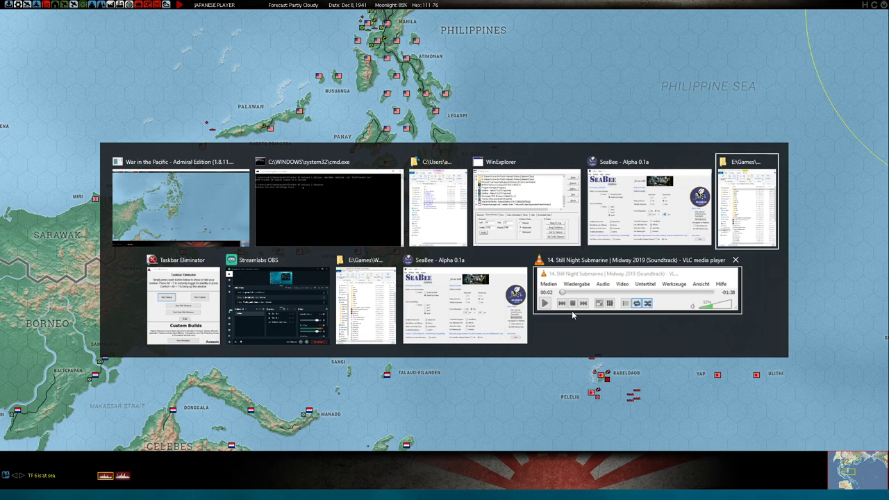
pyautogui.hotkey('alt', 'Tab')
pyautogui.hotkey('alt', 'Tab')
pyautogui.hotkey('alt', 'Tab')
pyautogui.hotkey('alt', 'Tab')
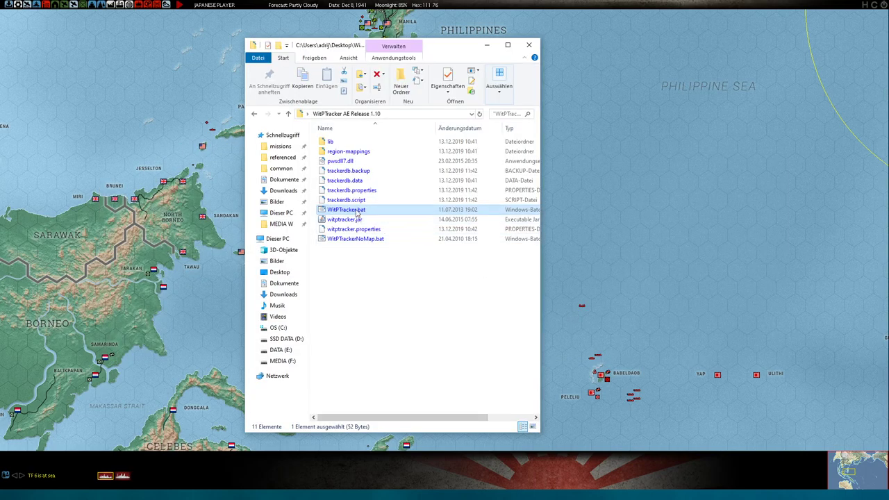
pyautogui.click(358, 229)
pyautogui.rightClick(362, 231)
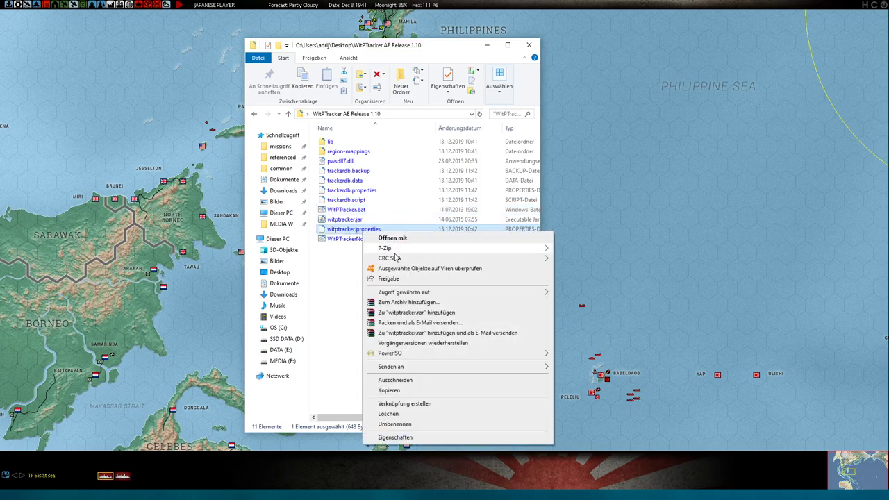
pyautogui.click(402, 243)
pyautogui.click(368, 237)
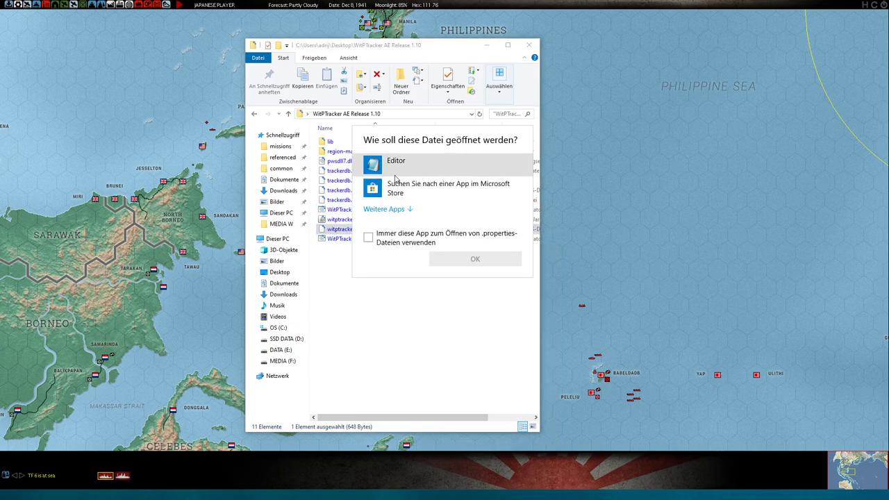
pyautogui.click(476, 259)
# Review the game directory, game type, side, save file and save mode entries in witptracker.properties
pyautogui.moveTo(448, 73); pyautogui.dragTo(718, 74)
pyautogui.moveTo(477, 96); pyautogui.dragTo(494, 96)
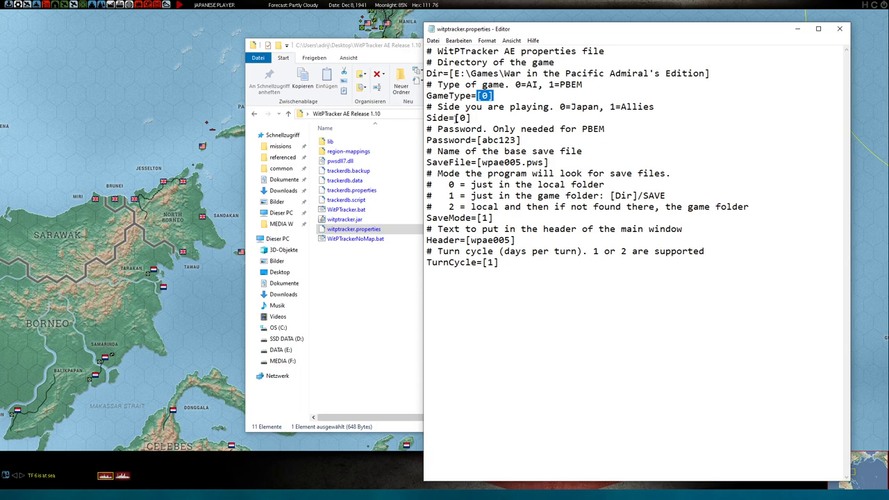
pyautogui.moveTo(455, 118); pyautogui.dragTo(519, 115)
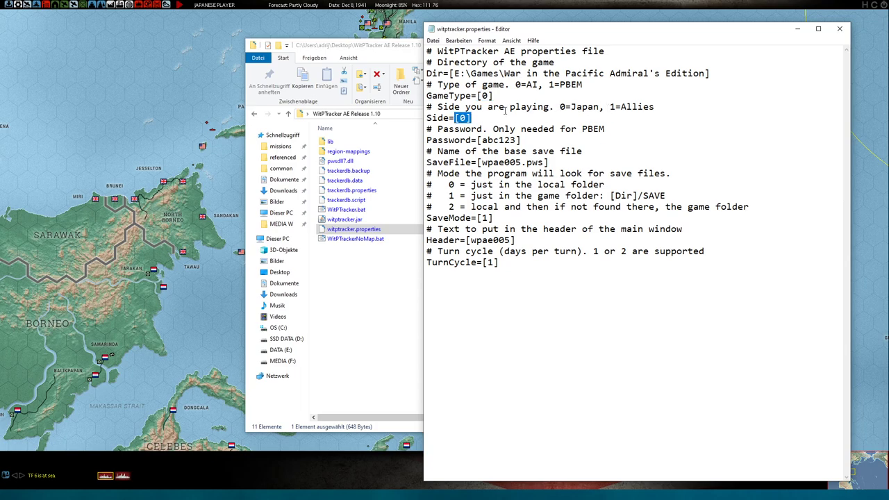
pyautogui.moveTo(476, 162); pyautogui.dragTo(562, 163)
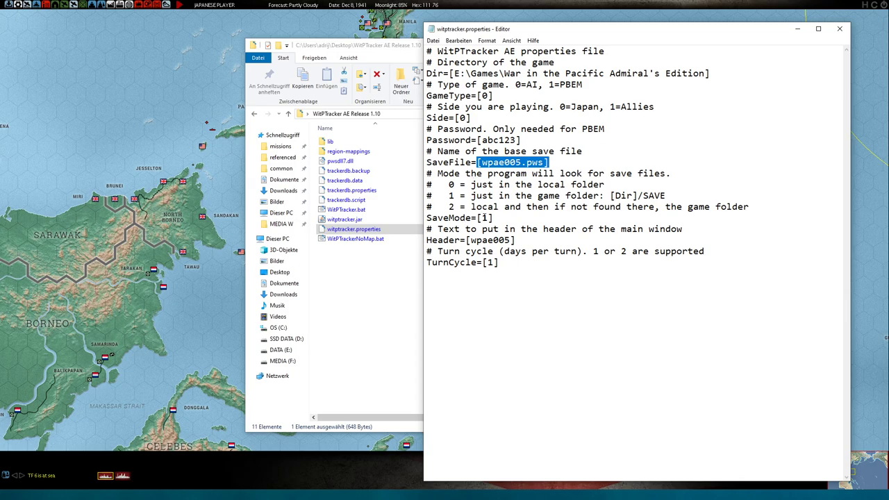
pyautogui.moveTo(483, 218); pyautogui.dragTo(504, 218)
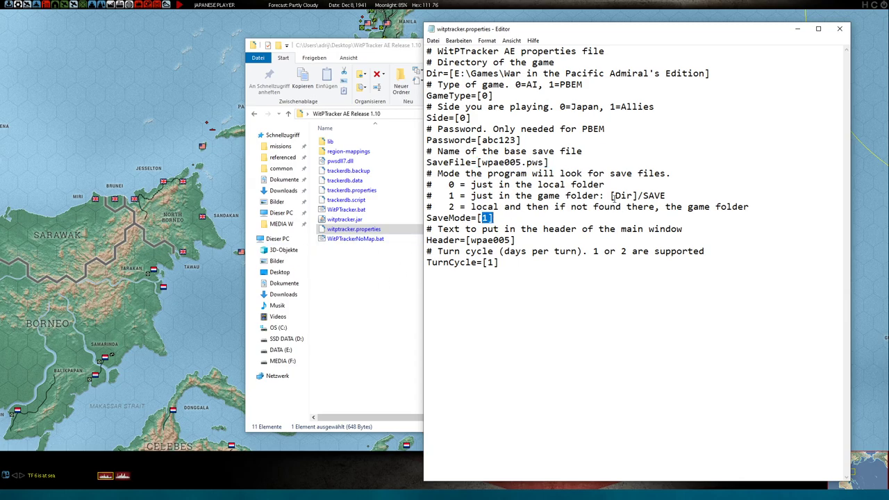
pyautogui.moveTo(554, 195); pyautogui.dragTo(665, 196)
# Replace the Header value in witptracker.properties with Japan, keeping the square brackets
pyautogui.click(482, 231)
pyautogui.moveTo(469, 239); pyautogui.dragTo(511, 239)
pyautogui.write('Ja')
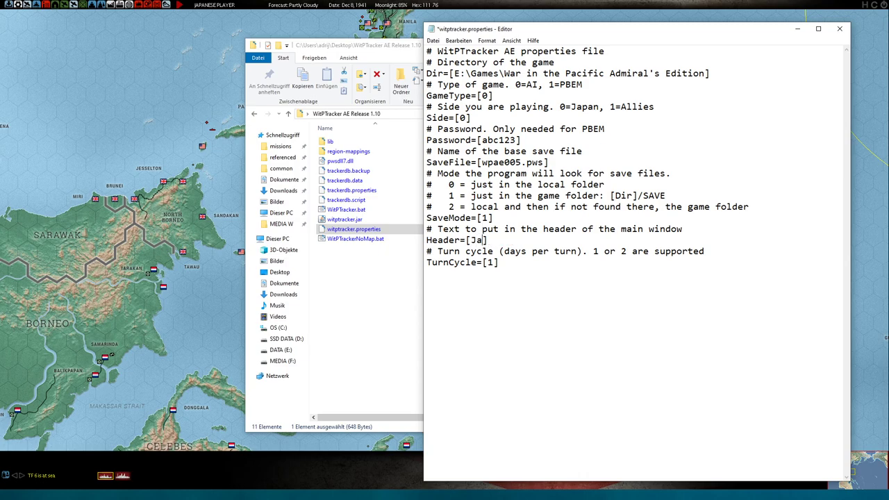
pyautogui.write('pan')
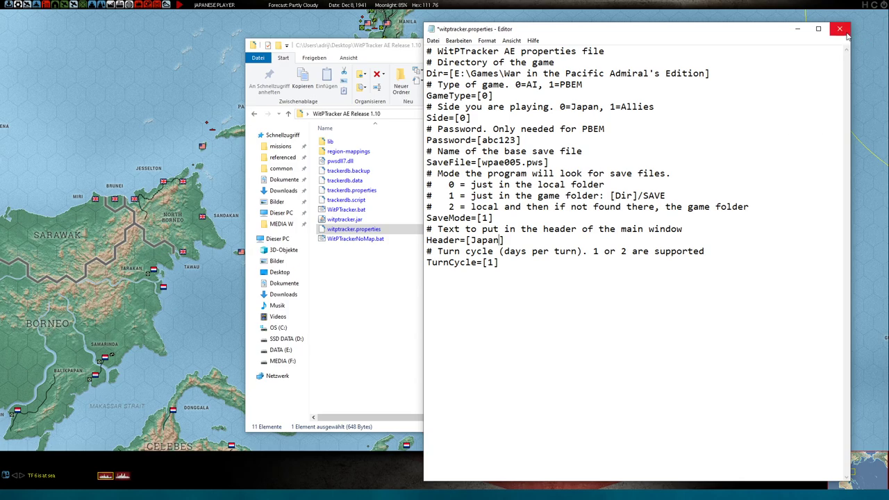
# Review the turn cycle entry, then save and close witptracker.properties
pyautogui.moveTo(484, 262)
pyautogui.mouseDown()
pyautogui.moveTo(507, 262)
pyautogui.moveTo(489, 262)
pyautogui.mouseUp()
pyautogui.moveTo(615, 252); pyautogui.dragTo(632, 251)
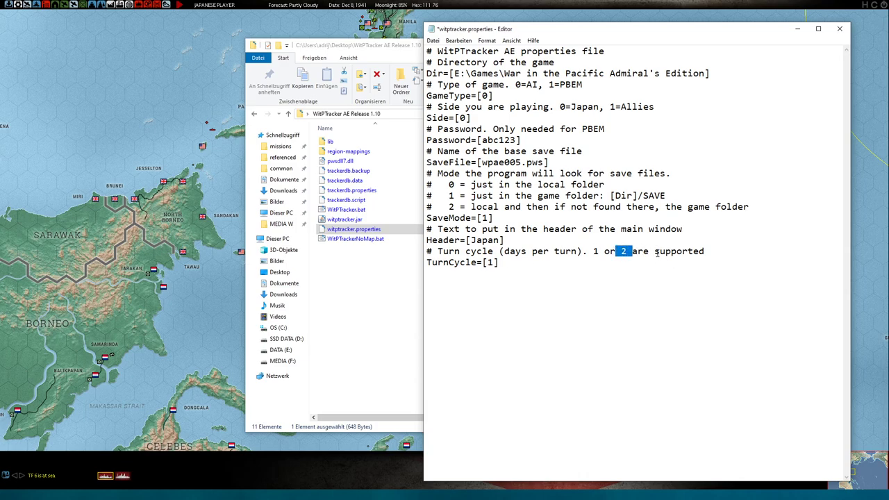
pyautogui.click(624, 251)
pyautogui.click(840, 28)
pyautogui.click(399, 265)
# Launch the tracker with WitPTracker.bat and try to read the current turn
pyautogui.doubleClick(346, 209)
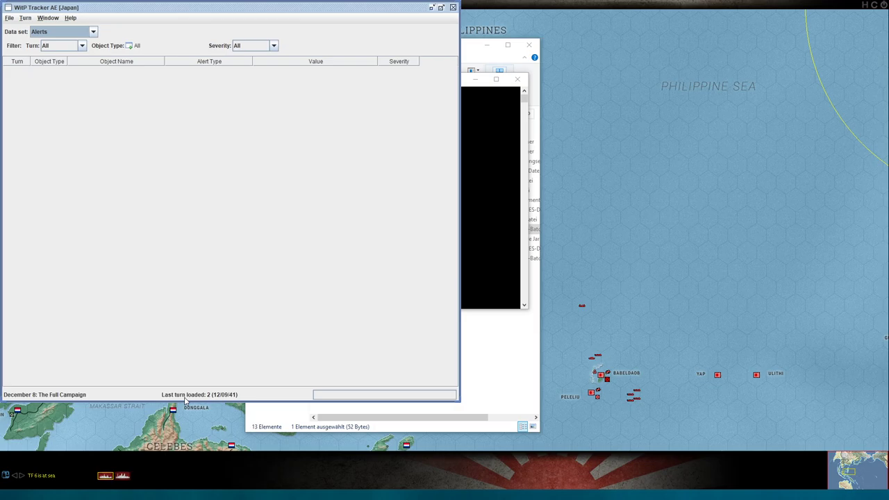
pyautogui.click(25, 18)
pyautogui.click(35, 30)
pyautogui.click(230, 215)
# Move the tracker window toward the screen centre and examine the list of loaded turns
pyautogui.moveTo(345, 10); pyautogui.dragTo(577, 49)
pyautogui.click(243, 55)
pyautogui.moveTo(260, 60)
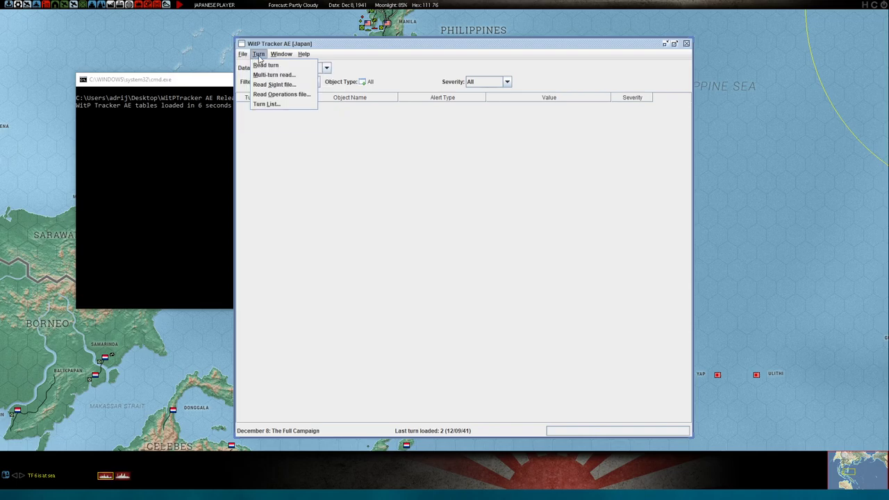
pyautogui.click(278, 104)
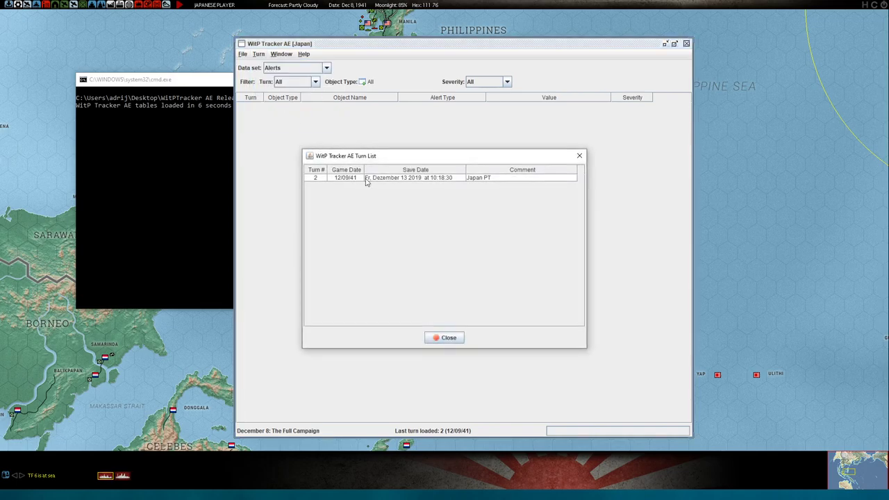
pyautogui.click(410, 179)
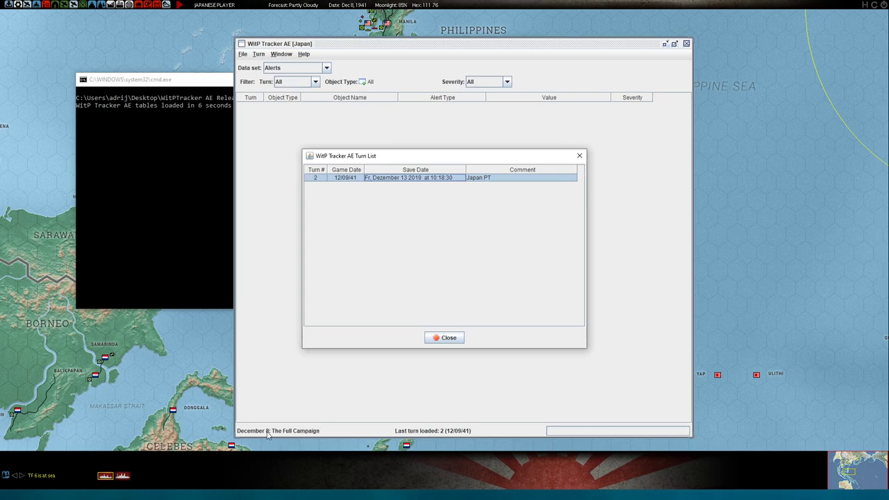
pyautogui.click(457, 337)
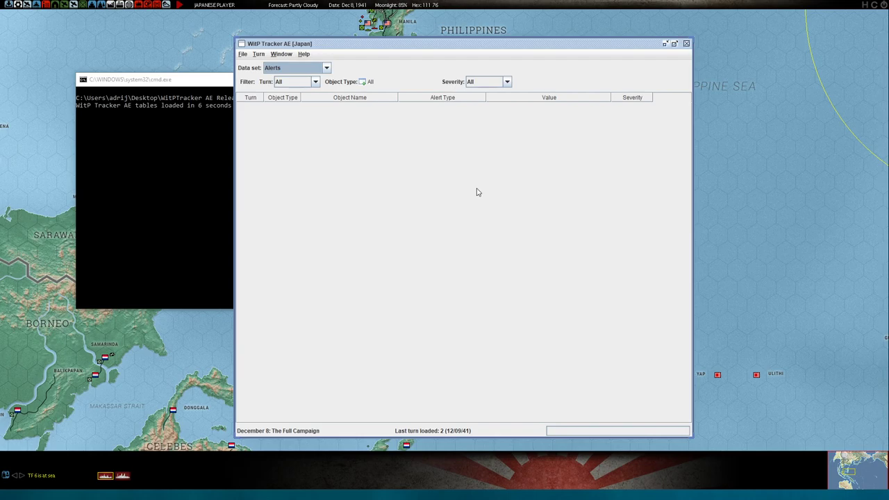
# Try once more to read the current turn into the tracker
pyautogui.click(259, 54)
pyautogui.click(264, 64)
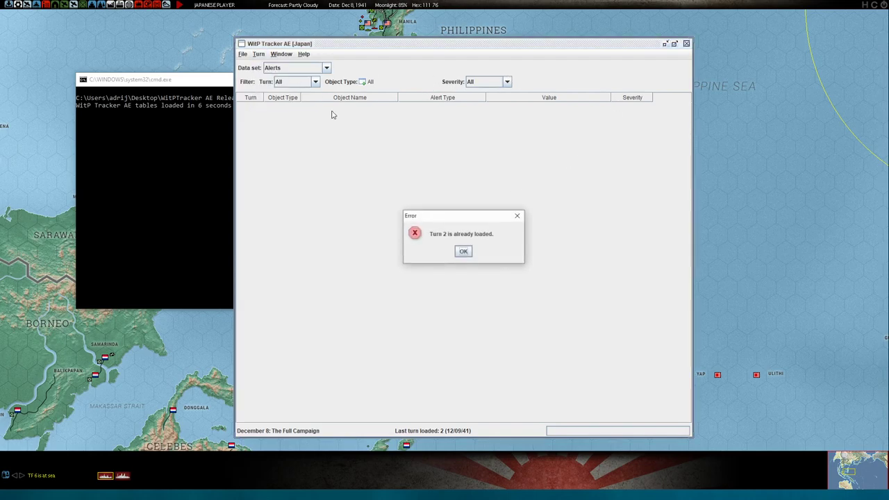
pyautogui.click(464, 252)
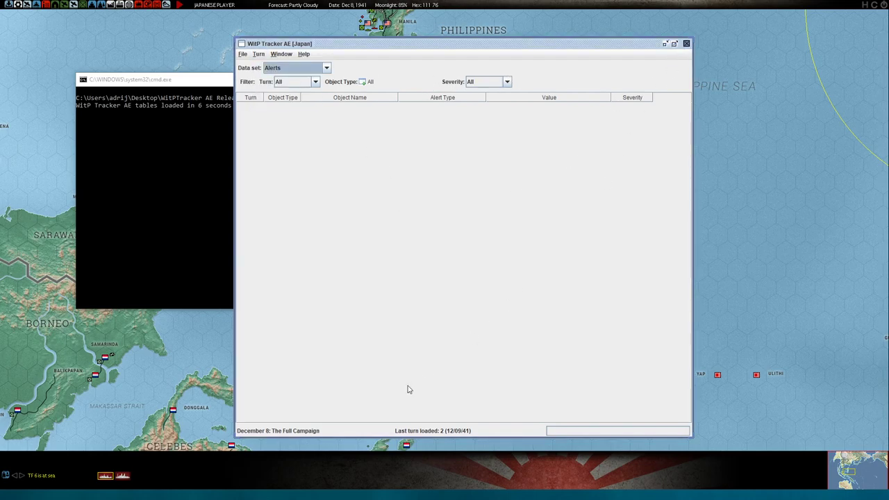
# Close the tracker, switch to the WitPTracker AE Release 1.10 folder and move its window clear of the console text
pyautogui.hotkey('alt', 'F4')
pyautogui.hotkey('alt', 'Tab')
pyautogui.hotkey('alt', 'Tab')
pyautogui.hotkey('alt', 'Tab')
pyautogui.hotkey('alt', 'Tab')
pyautogui.hotkey('alt', 'Tab')
pyautogui.hotkey('alt', 'Tab')
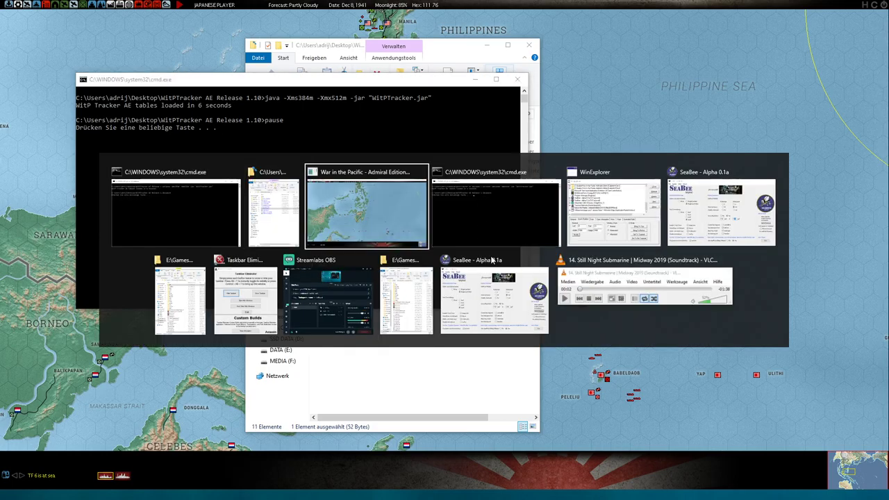
pyautogui.hotkey('alt', 'Tab')
pyautogui.hotkey('alt', 'Tab')
pyautogui.hotkey('alt', 'Tab')
pyautogui.hotkey('alt', 'Tab')
pyautogui.hotkey('alt', 'Tab')
pyautogui.hotkey('alt', 'Tab')
pyautogui.hotkey('alt', 'Tab')
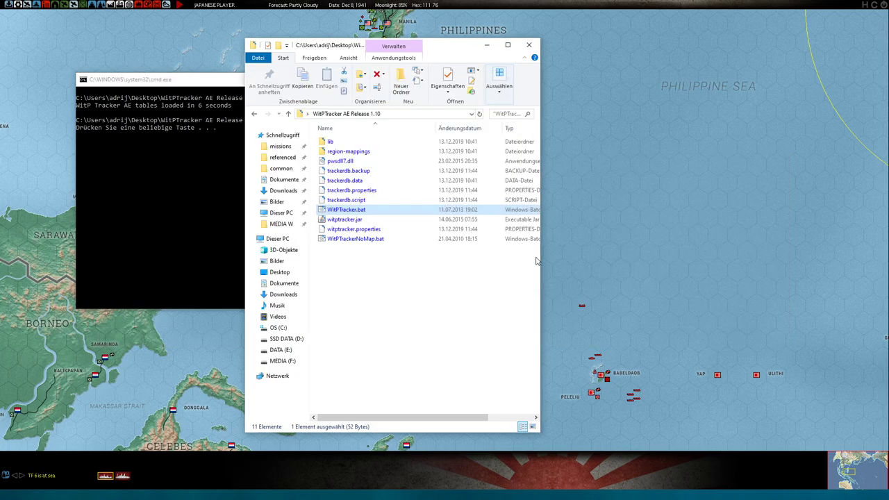
pyautogui.moveTo(455, 43); pyautogui.dragTo(601, 39)
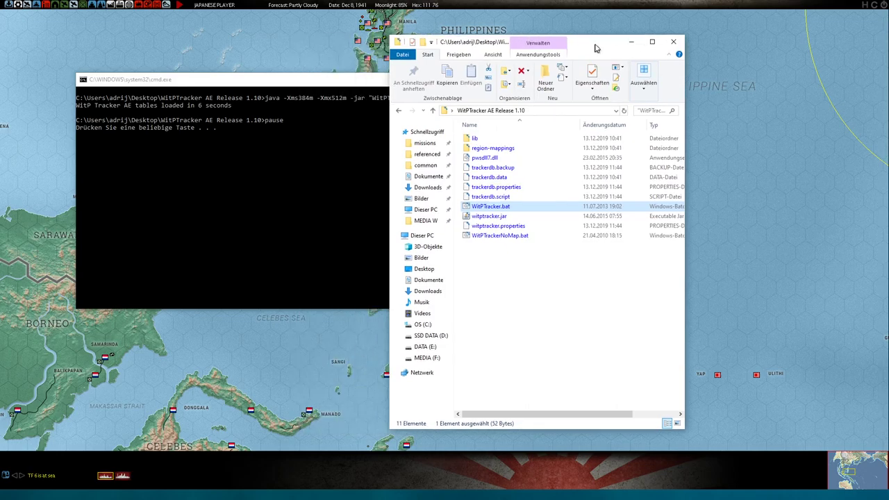
# Return to the game and save the Japanese turn over slot 005, Japan PT
pyautogui.click(541, 290)
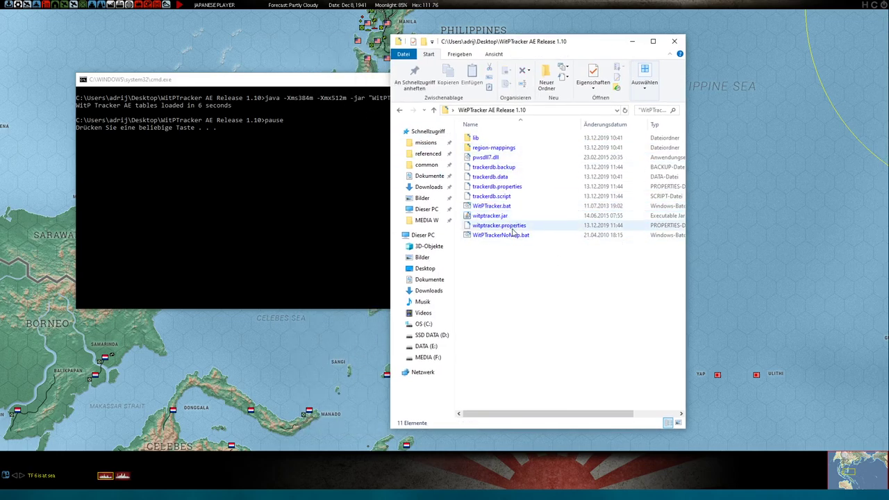
pyautogui.click(234, 314)
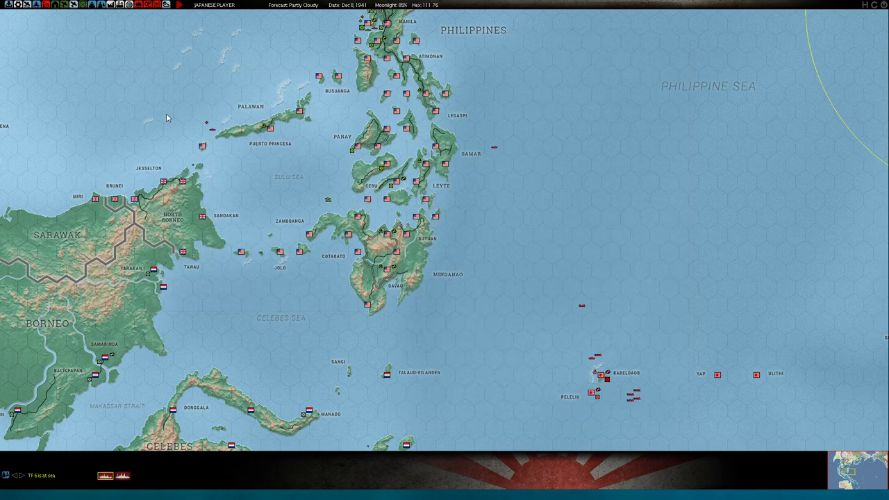
pyautogui.click(12, 7)
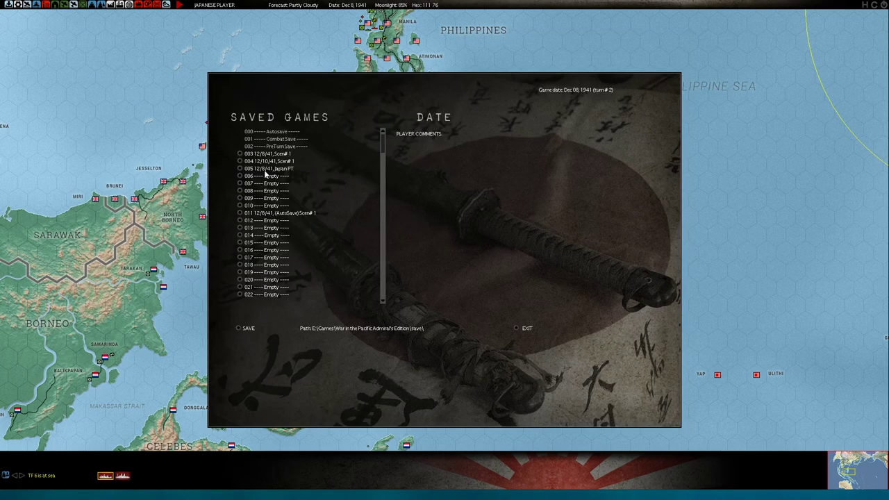
pyautogui.click(239, 169)
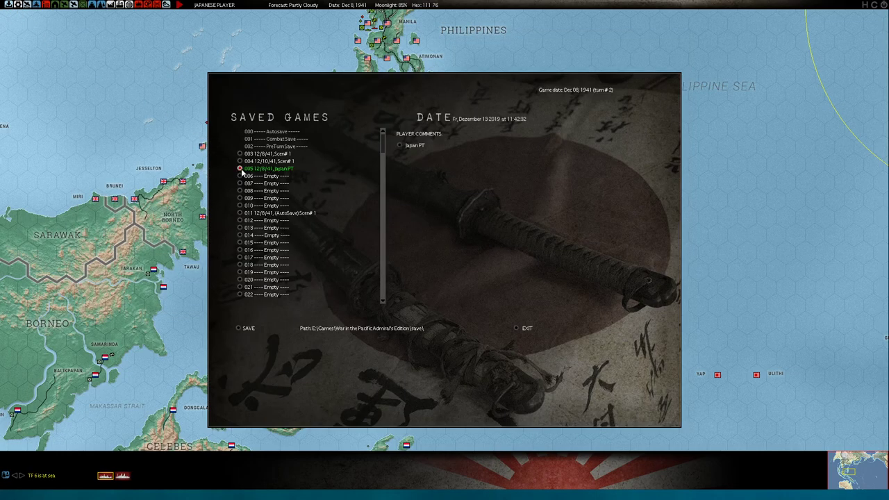
pyautogui.click(249, 328)
pyautogui.click(515, 329)
# Switch to the WitPTracker AE Release 1.10 folder, launch WitPTracker.bat and move its console window aside
pyautogui.hotkey('alt', 'Tab')
pyautogui.hotkey('alt', 'Tab')
pyautogui.hotkey('alt', 'Tab')
pyautogui.hotkey('alt', 'Tab')
pyautogui.hotkey('alt', 'Tab')
pyautogui.hotkey('alt', 'Tab')
pyautogui.hotkey('alt', 'Tab')
pyautogui.hotkey('alt', 'Tab')
pyautogui.hotkey('alt', 'Tab')
pyautogui.hotkey('alt', 'Tab')
pyautogui.hotkey('alt', 'Tab')
pyautogui.hotkey('alt', 'Tab')
pyautogui.hotkey('alt', 'Tab')
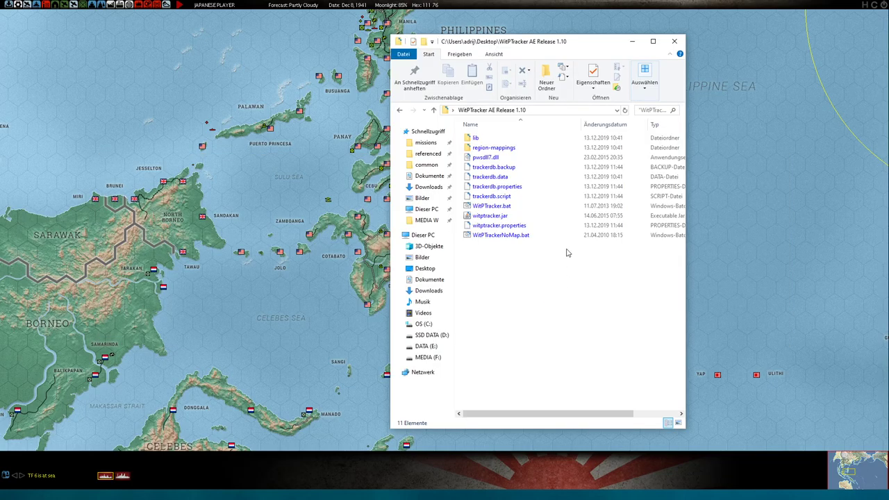
pyautogui.doubleClick(491, 206)
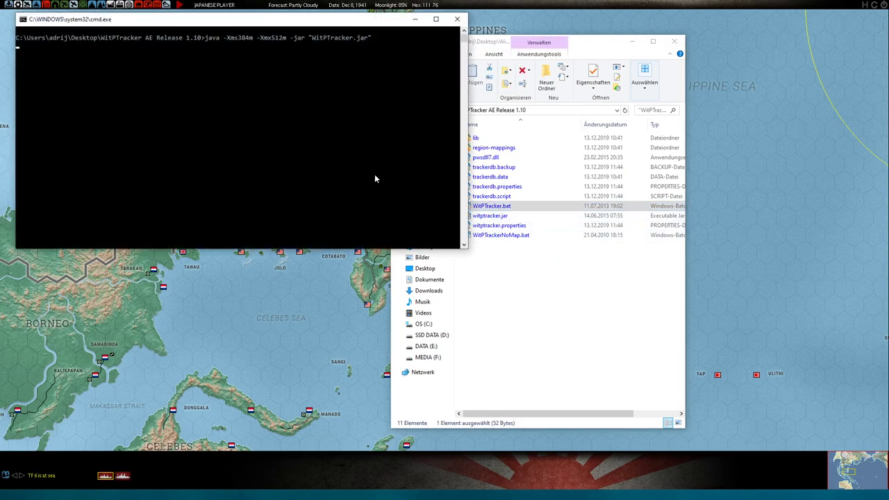
pyautogui.moveTo(295, 28); pyautogui.dragTo(549, 139)
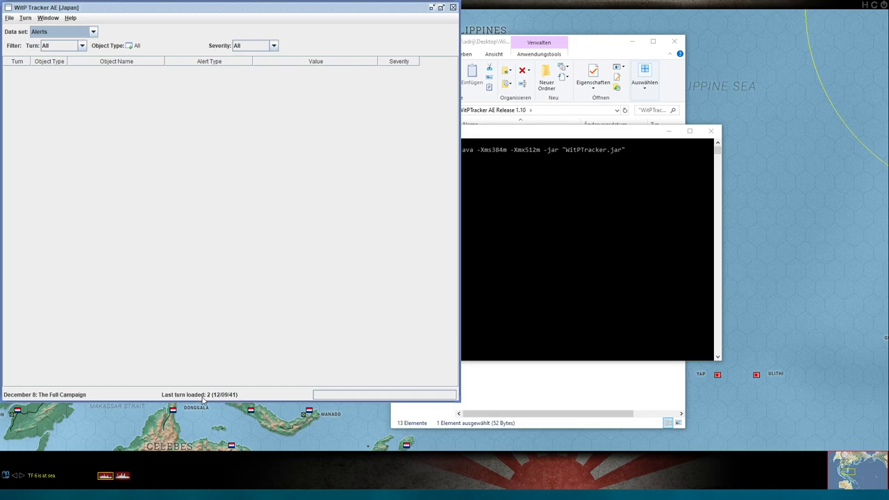
# Move the tracker window toward the screen centre and view the Industry data, including its Witp Chart, and the available data sets
pyautogui.moveTo(255, 2); pyautogui.dragTo(388, 16)
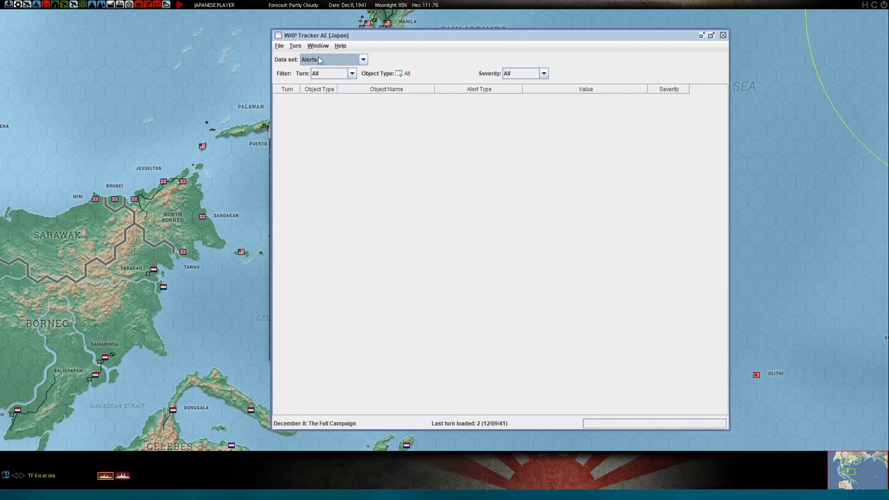
pyautogui.click(322, 61)
pyautogui.click(324, 95)
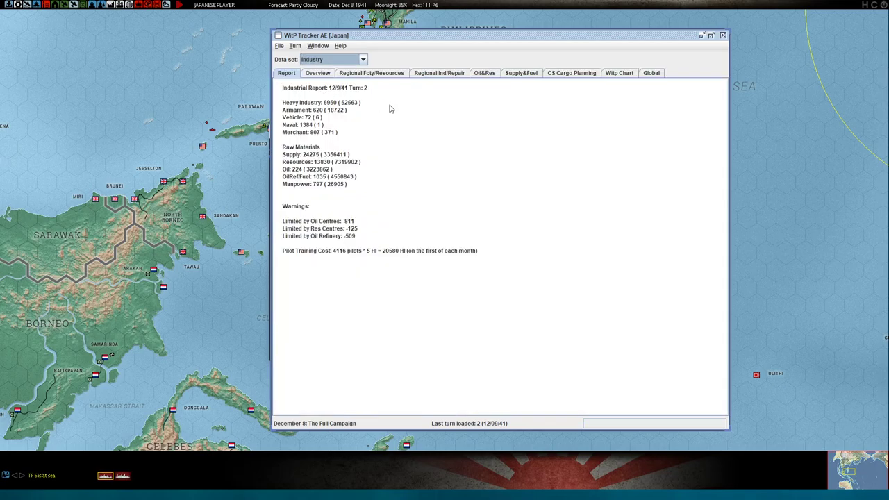
pyautogui.click(572, 74)
pyautogui.click(618, 73)
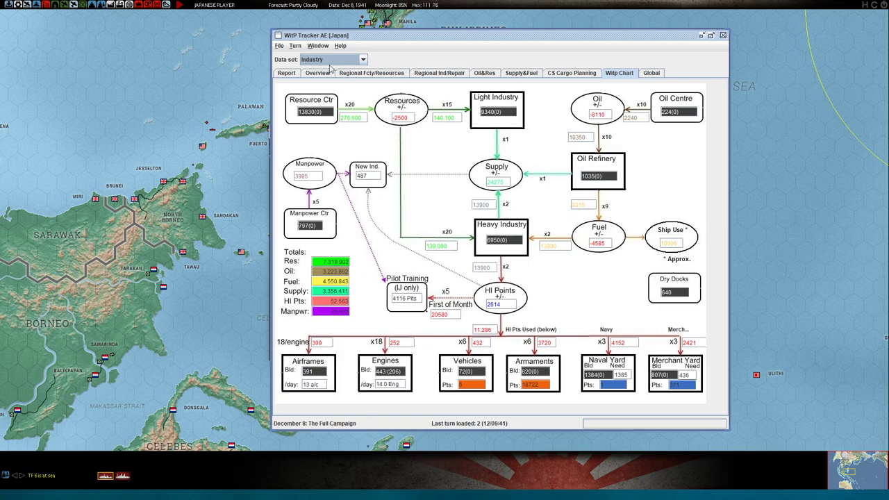
pyautogui.click(352, 62)
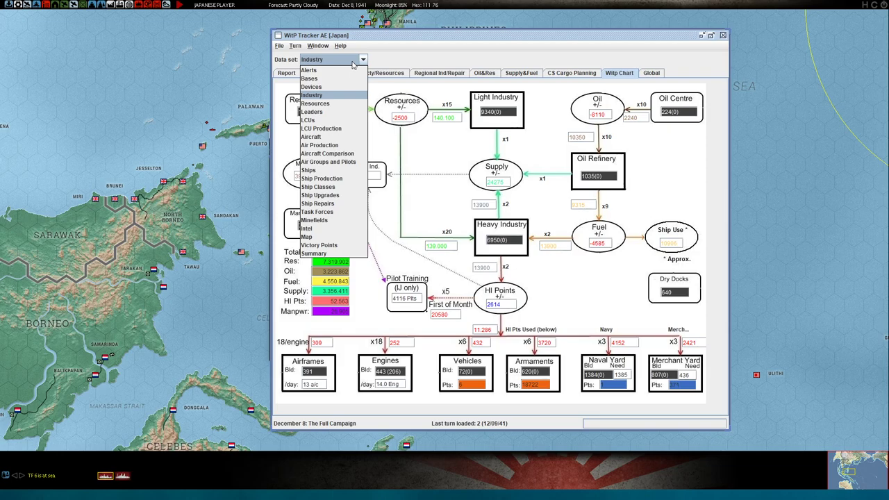
# Return to the game and set the Music Volume preference to 1
pyautogui.click(172, 52)
pyautogui.click(20, 4)
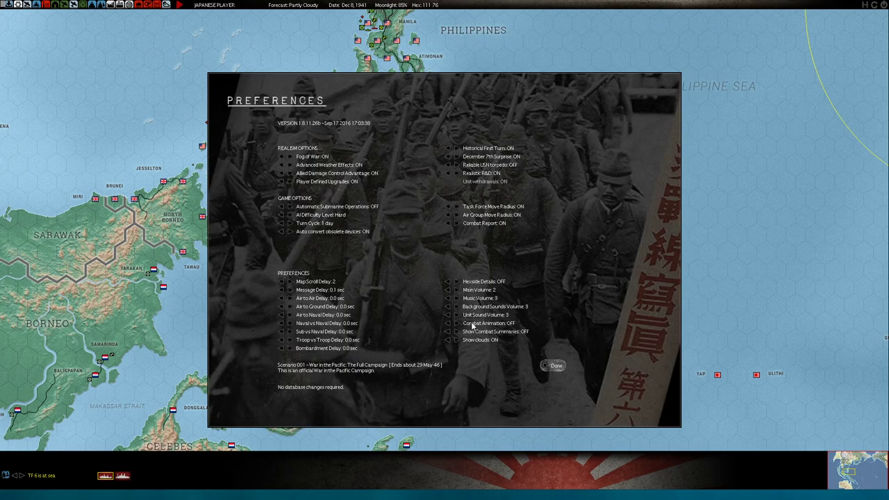
pyautogui.click(448, 298)
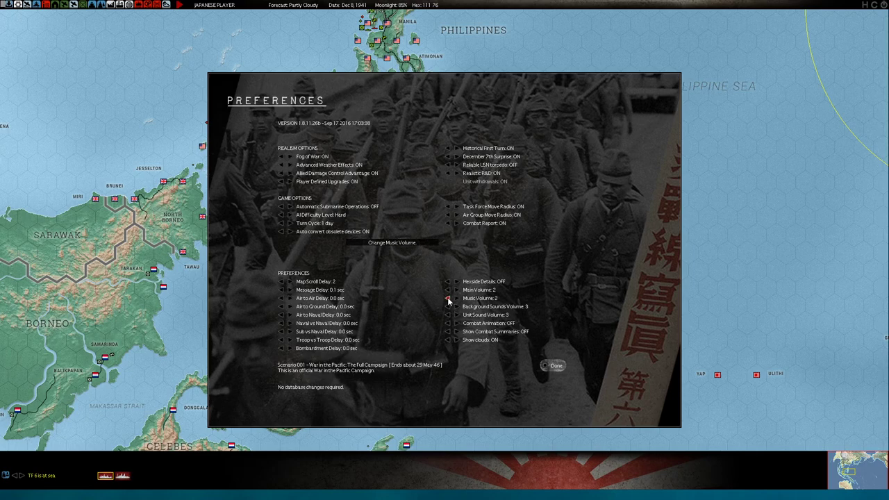
pyautogui.click(448, 298)
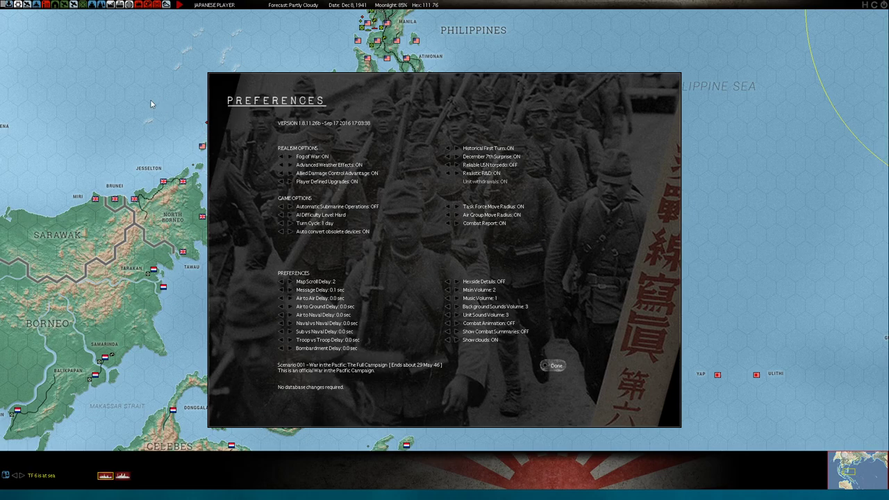
pyautogui.click(549, 367)
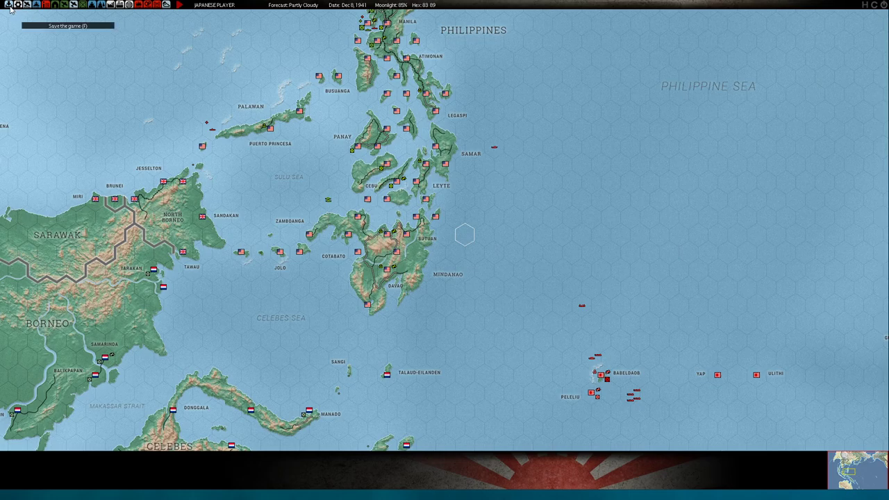
pyautogui.press('u')
pyautogui.press('u')
pyautogui.press('f')
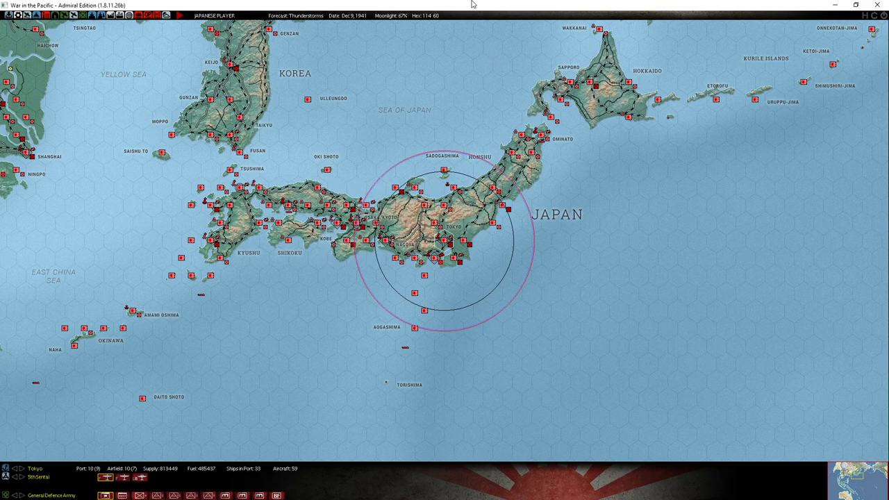
# Switch to WinExplorer, apply Left -8, Top -31, Width 1936 and Height 1096 to the War in the Pacific window and minimise WinExplorer
pyautogui.moveTo(472, 4)
pyautogui.hotkey('alt', 'Tab')
pyautogui.hotkey('alt', 'Tab')
pyautogui.hotkey('alt', 'Tab')
pyautogui.hotkey('alt', 'Tab')
pyautogui.hotkey('alt', 'Tab')
pyautogui.hotkey('alt', 'Tab')
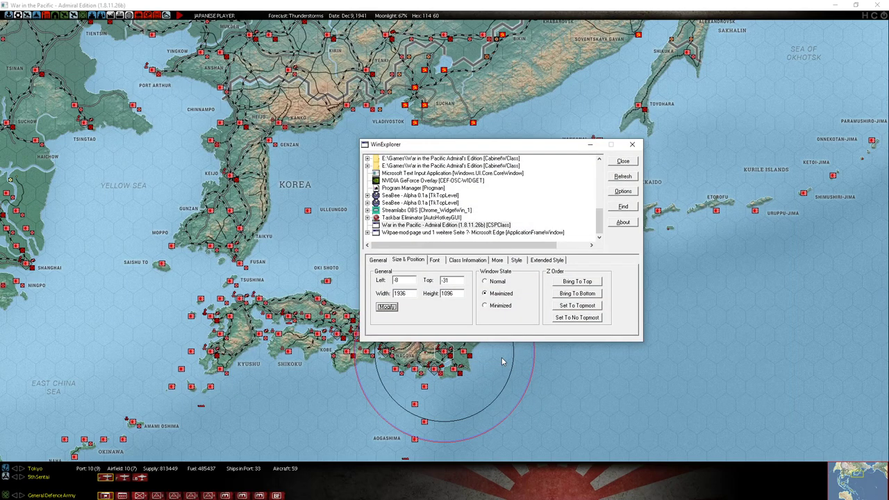
pyautogui.click(387, 307)
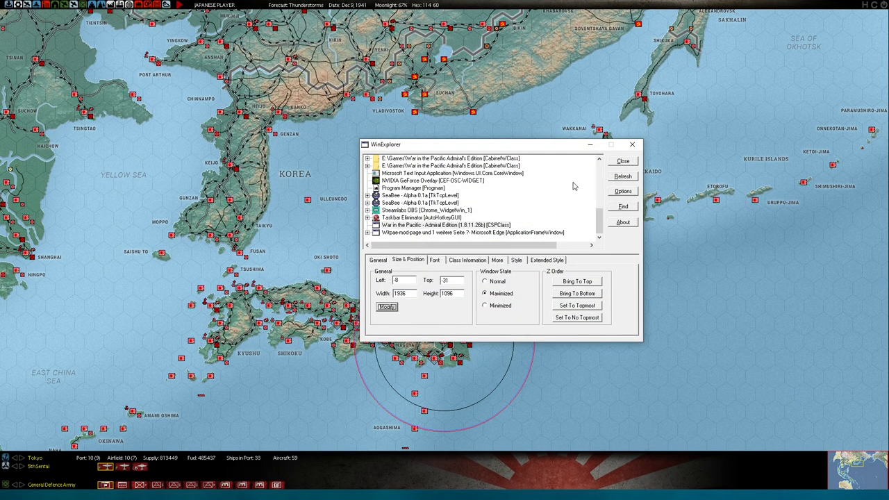
pyautogui.click(587, 146)
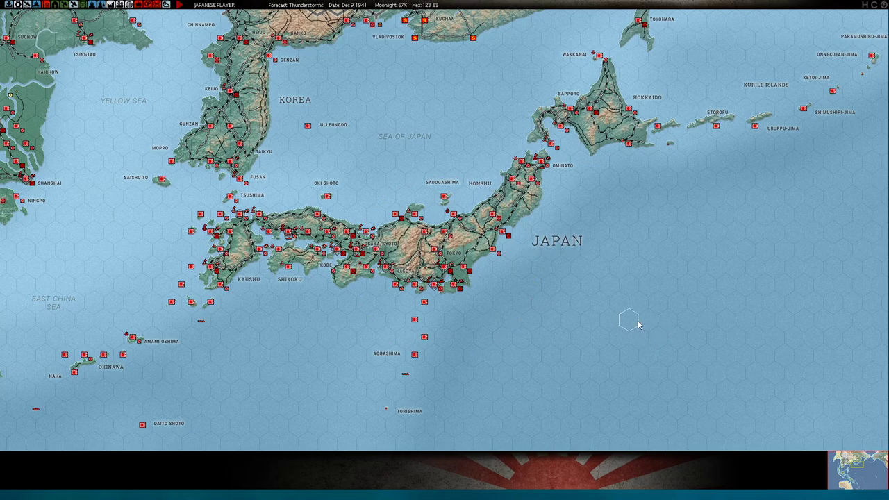
# Switch from the game map to WitP Tracker AE and try to read the current turn
pyautogui.press('Right')
pyautogui.press('Up')
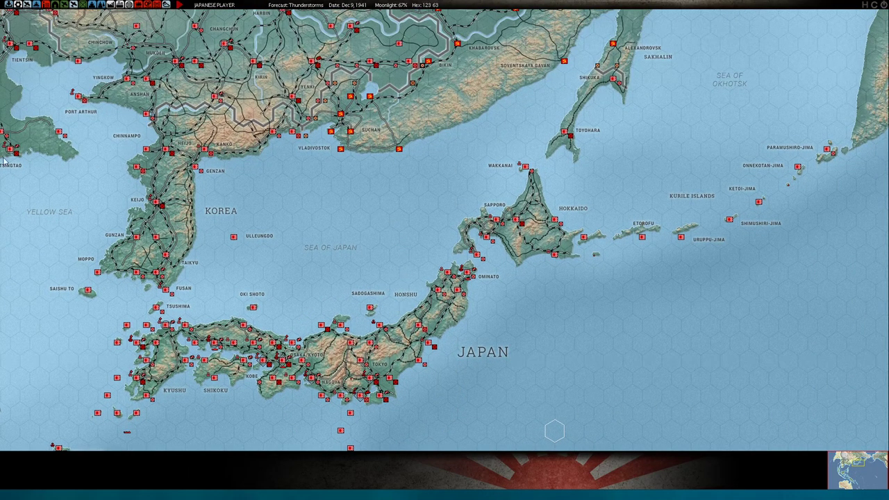
pyautogui.press('Left')
pyautogui.hotkey('alt', 'Tab')
pyautogui.hotkey('alt', 'Tab')
pyautogui.hotkey('alt', 'Tab')
pyautogui.hotkey('alt', 'Tab')
pyautogui.hotkey('alt', 'Tab')
pyautogui.hotkey('alt', 'Tab')
pyautogui.hotkey('alt', 'Tab')
pyautogui.hotkey('alt', 'Tab')
pyautogui.hotkey('alt', 'Tab')
pyautogui.hotkey('alt', 'Tab')
pyautogui.hotkey('alt', 'Tab')
pyautogui.hotkey('alt', 'Tab')
pyautogui.hotkey('alt', 'Tab')
pyautogui.hotkey('alt', 'Tab')
pyautogui.hotkey('alt', 'Tab')
pyautogui.hotkey('alt', 'Tab')
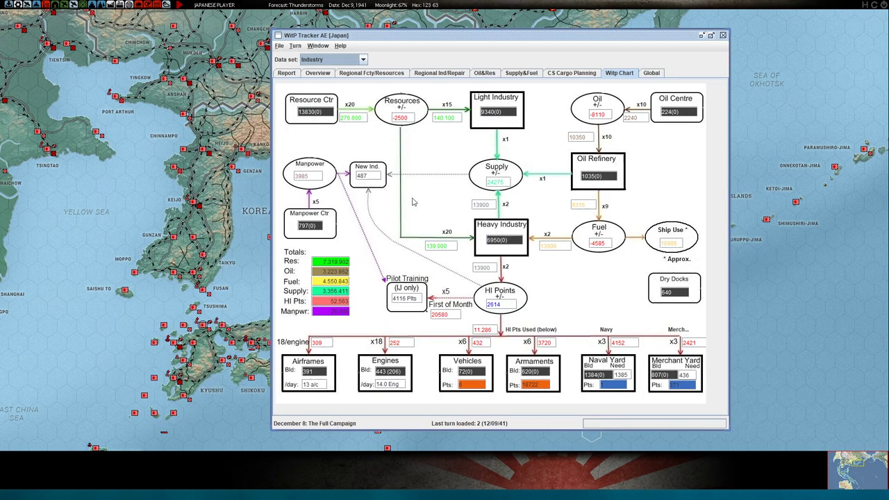
pyautogui.click(295, 46)
pyautogui.click(305, 59)
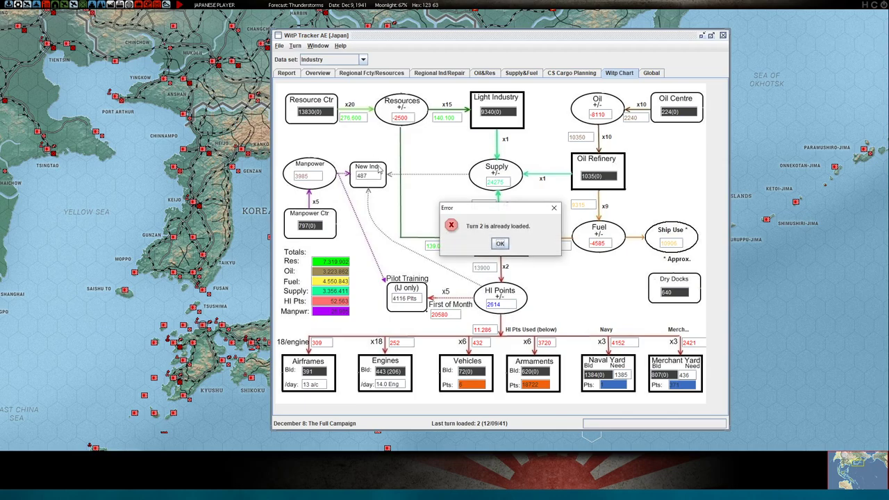
pyautogui.click(499, 244)
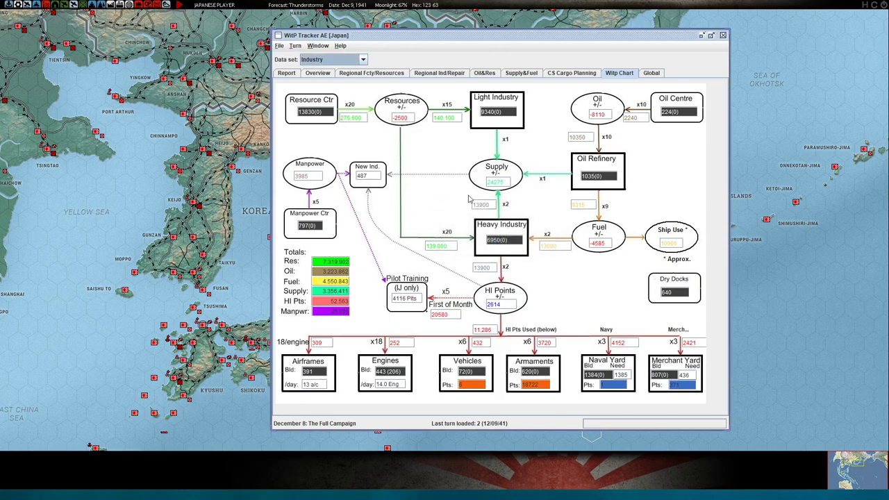
# Check the Industry data's Report and Overview, retry reading the current turn and look through the tracker's other commands
pyautogui.click(284, 74)
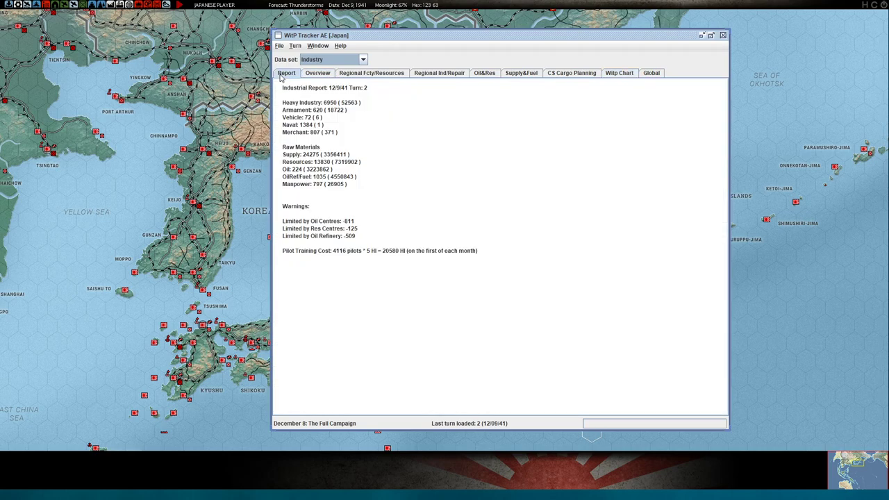
pyautogui.click(318, 74)
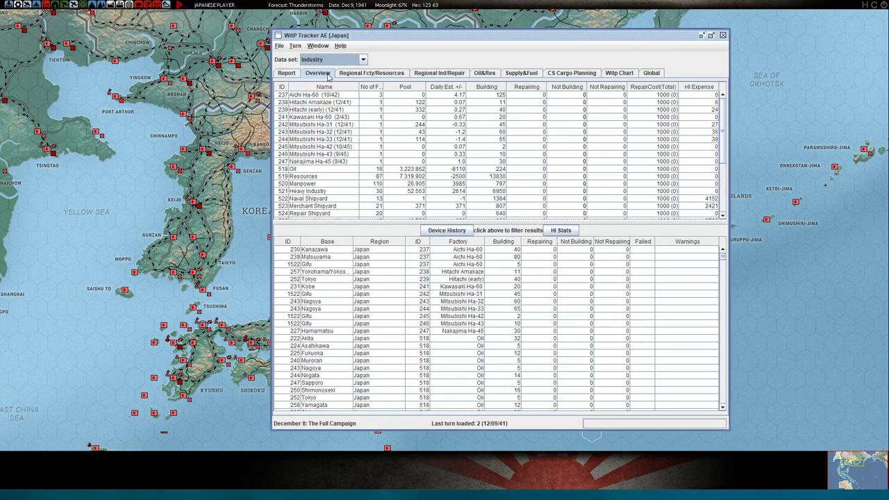
pyautogui.click(295, 45)
pyautogui.click(304, 58)
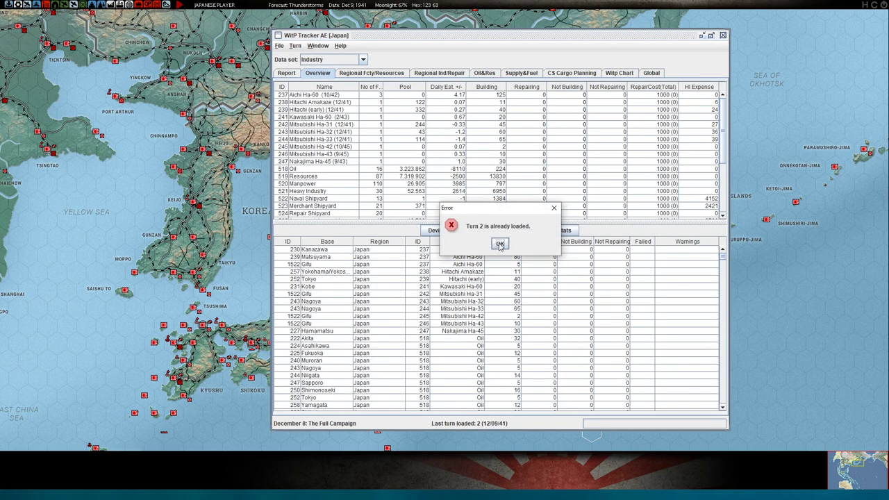
pyautogui.click(500, 245)
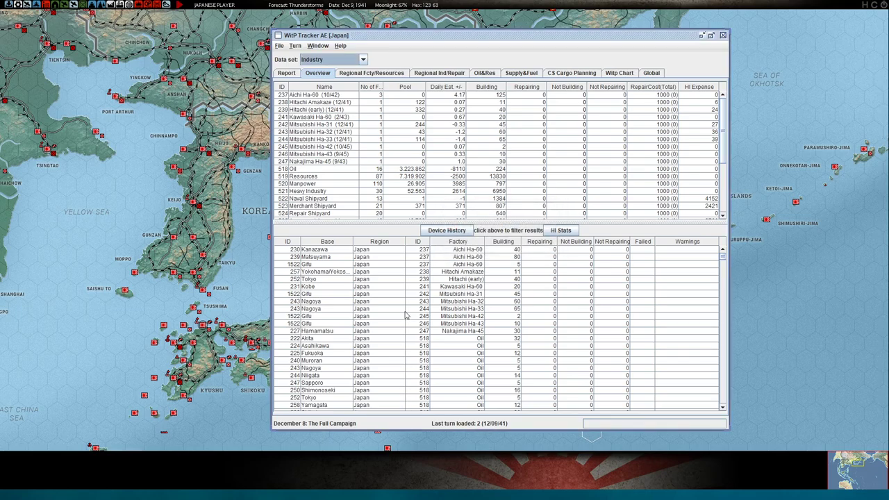
pyautogui.click(295, 45)
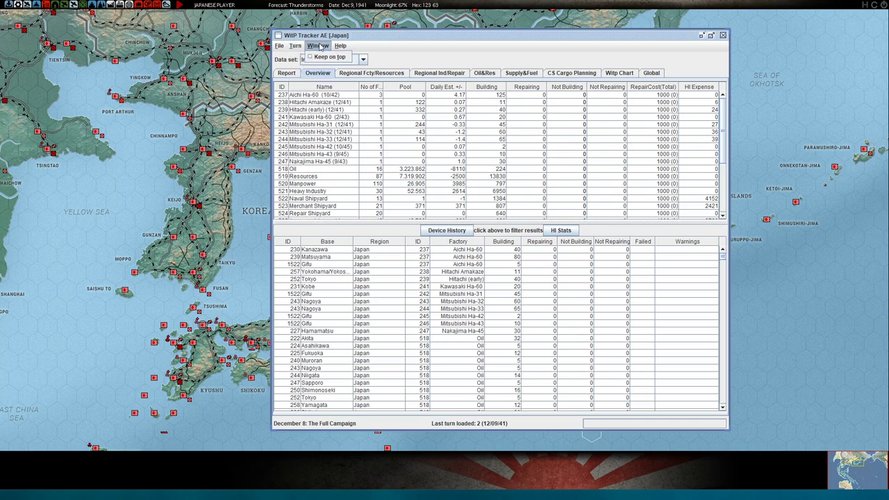
pyautogui.moveTo(283, 50)
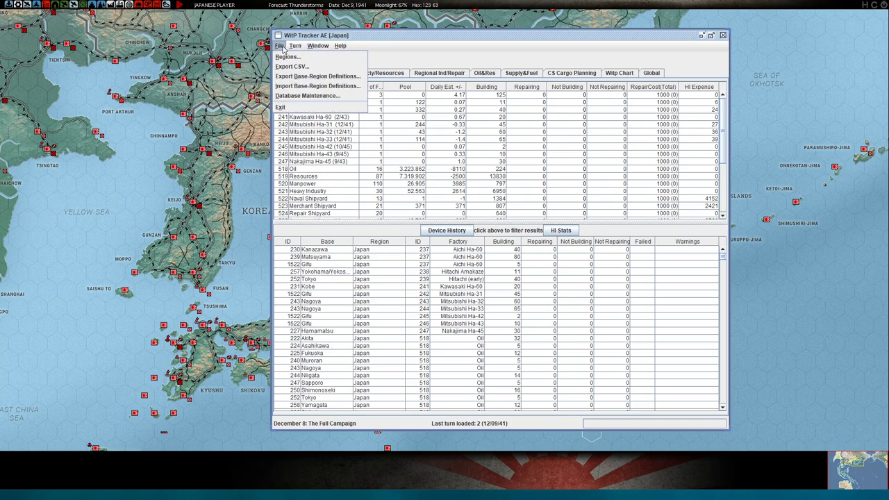
pyautogui.click(283, 50)
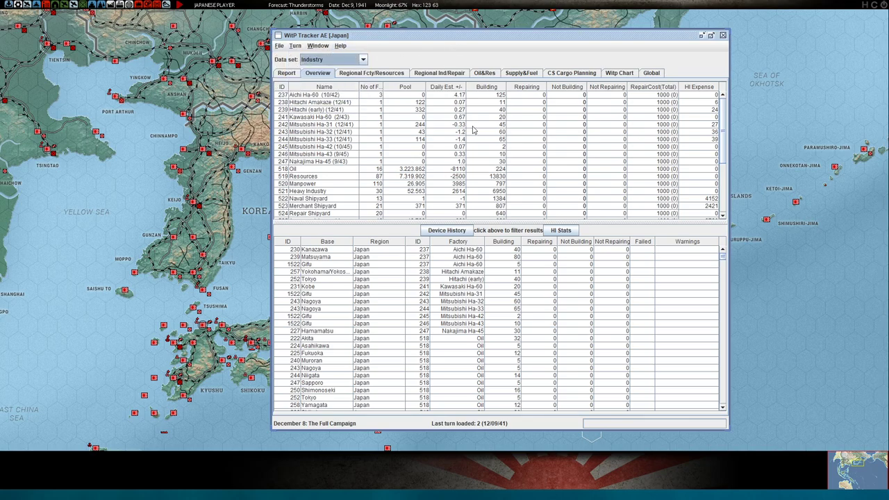
# Switch to the War in the Pacific Admiral's Edition folder and copy wpae005.pws from its SAVE subfolder
pyautogui.hotkey('alt', 'Tab')
pyautogui.hotkey('alt', 'Tab')
pyautogui.hotkey('alt', 'Tab')
pyautogui.hotkey('alt', 'Tab')
pyautogui.hotkey('alt', 'Tab')
pyautogui.hotkey('alt', 'Tab')
pyautogui.hotkey('alt', 'Tab')
pyautogui.hotkey('alt', 'Tab')
pyautogui.hotkey('alt', 'Tab')
pyautogui.hotkey('alt', 'Tab')
pyautogui.hotkey('alt', 'Tab')
pyautogui.hotkey('alt', 'Tab')
pyautogui.hotkey('alt', 'Tab')
pyautogui.hotkey('alt', 'Tab')
pyautogui.hotkey('alt', 'Tab')
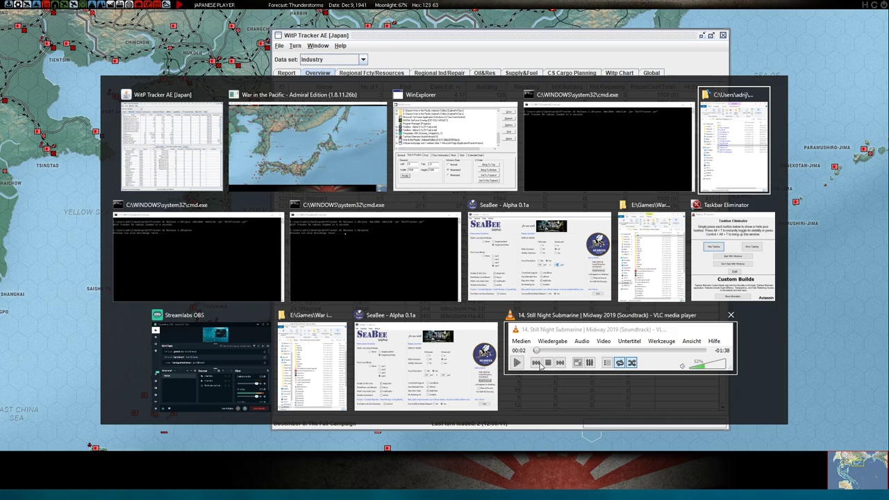
pyautogui.hotkey('alt', 'Tab')
pyautogui.hotkey('alt', 'Tab')
pyautogui.hotkey('alt', 'Tab')
pyautogui.hotkey('alt', 'Tab')
pyautogui.hotkey('alt', 'Tab')
pyautogui.hotkey('alt', 'Tab')
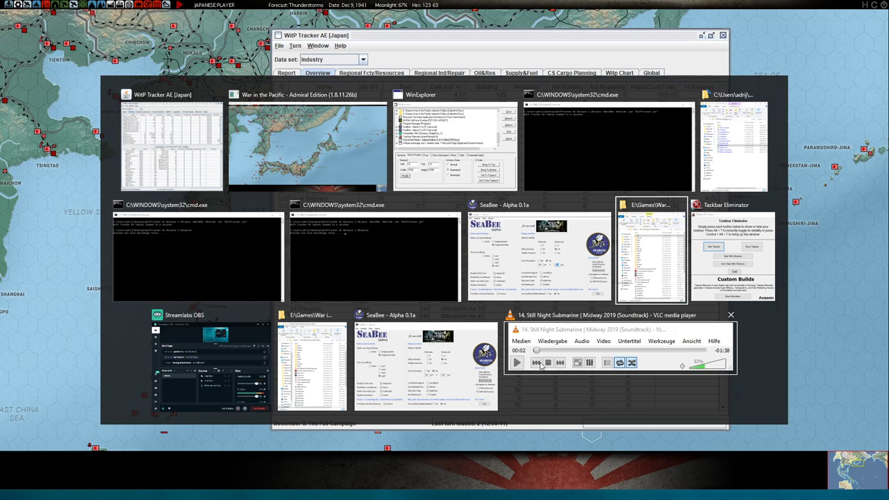
pyautogui.hotkey('alt', 'Tab')
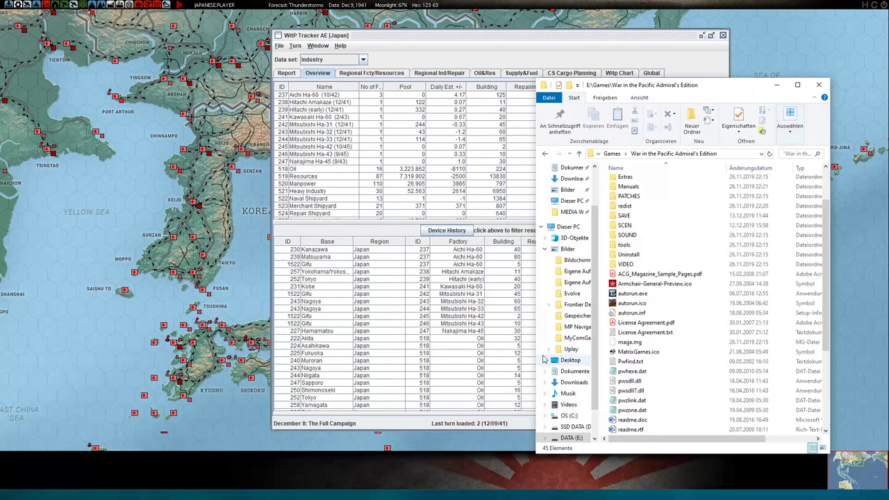
pyautogui.doubleClick(641, 216)
pyautogui.rightClick(637, 307)
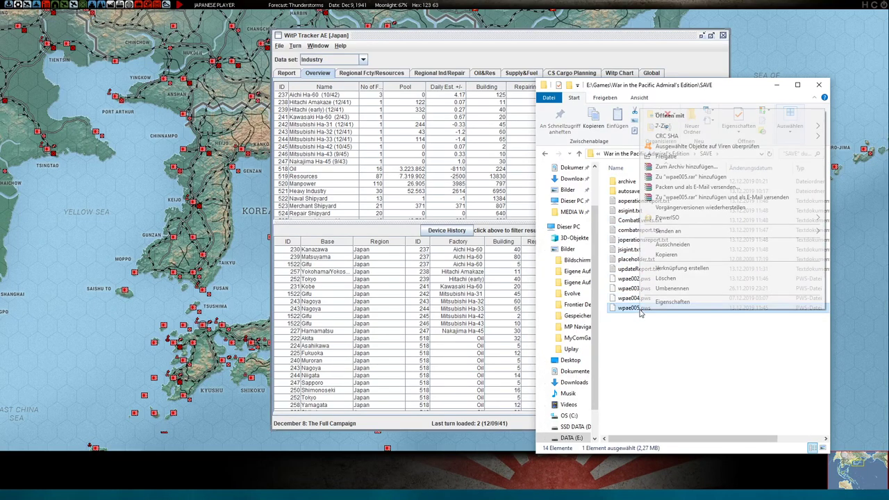
pyautogui.click(671, 262)
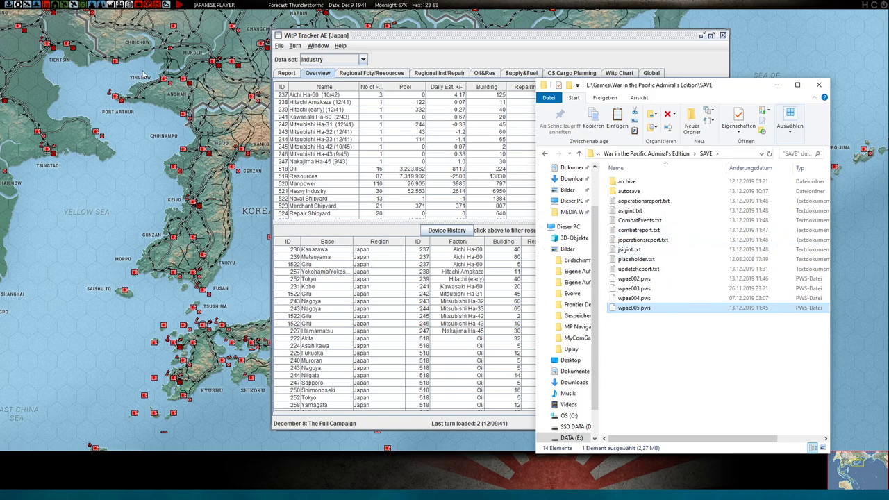
# Return to the game and save the current turn in slot 005 with the comment "Japan PT"
pyautogui.click(63, 55)
pyautogui.click(9, 5)
pyautogui.click(270, 169)
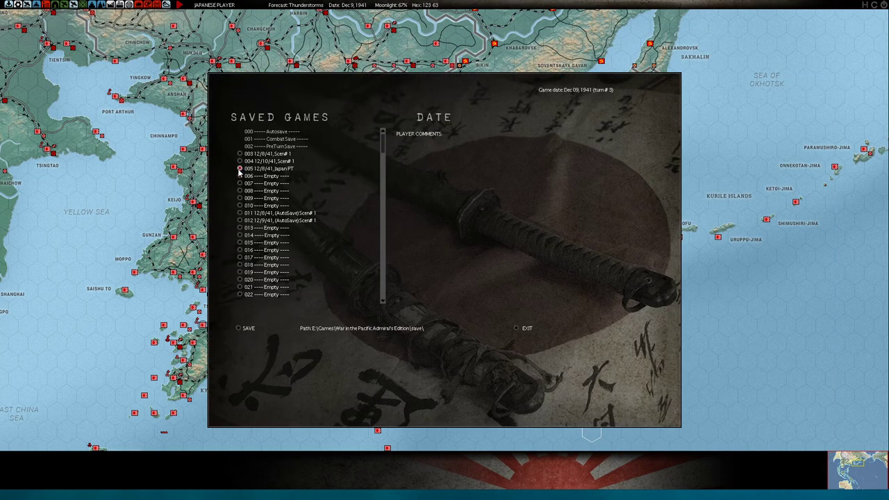
pyautogui.click(399, 146)
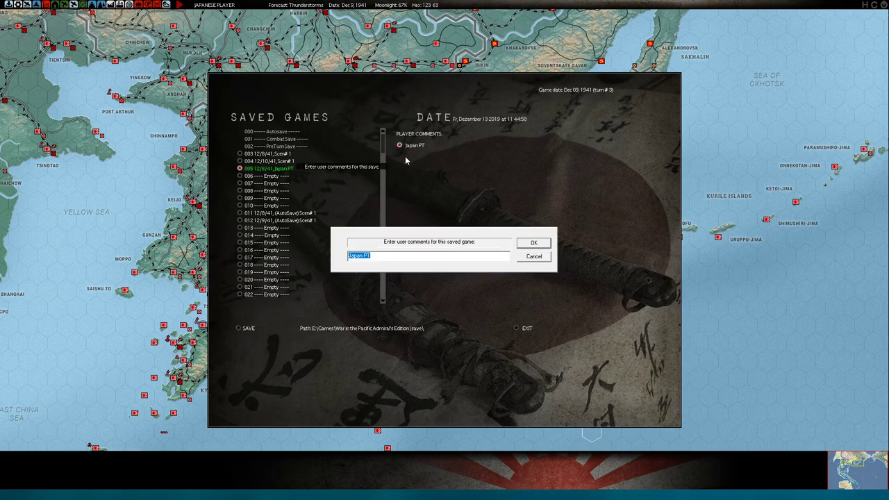
pyautogui.click(533, 243)
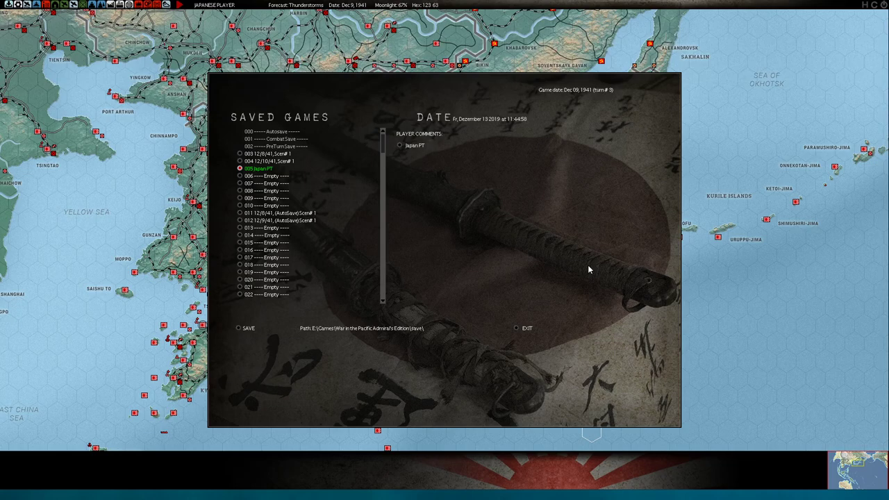
pyautogui.click(240, 328)
# Switch from the game to WitP Tracker AE and read the current turn
pyautogui.hotkey('alt', 'Tab')
pyautogui.hotkey('alt', 'Tab')
pyautogui.hotkey('alt', 'Tab')
pyautogui.hotkey('alt', 'Tab')
pyautogui.hotkey('alt', 'Tab')
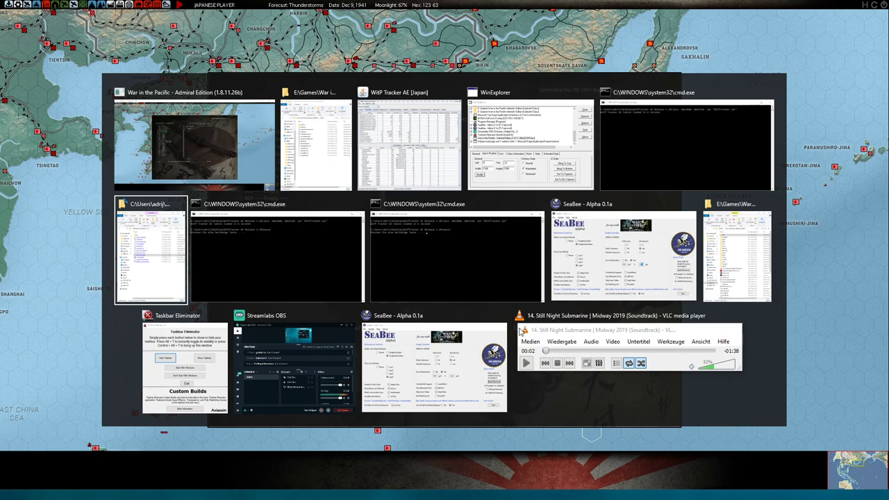
pyautogui.click(419, 152)
pyautogui.click(296, 46)
pyautogui.click(301, 56)
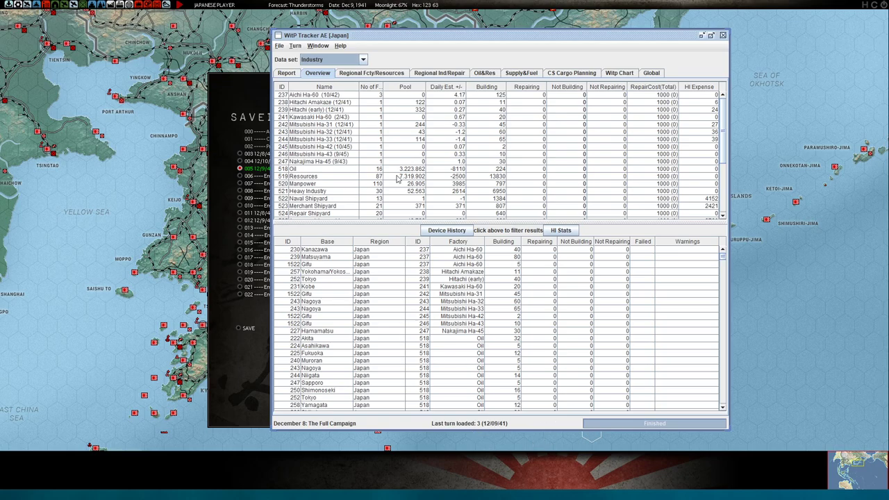
# Look at the Industry data's Regional Fcty/Resources, Overview and Witp Chart
pyautogui.click(340, 73)
pyautogui.click(308, 74)
pyautogui.click(618, 73)
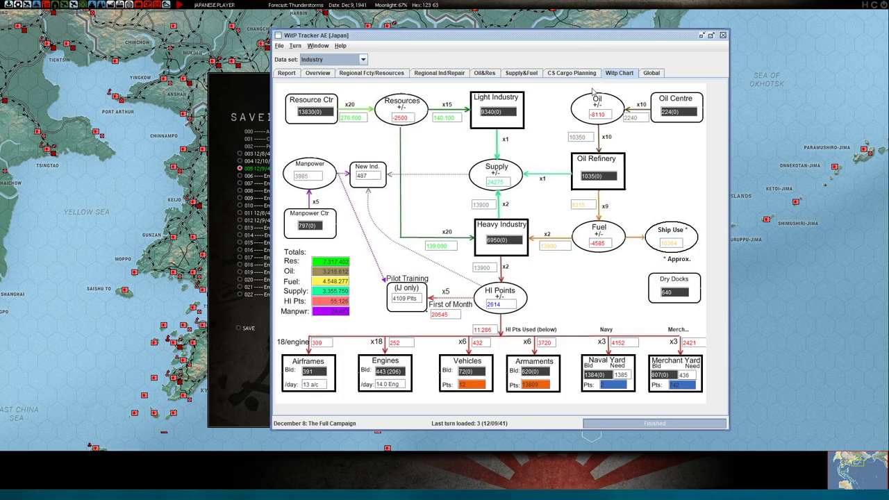
# Return to the game, turn off repairs for Akita's manpower and turn off production across the industry list
pyautogui.click(237, 77)
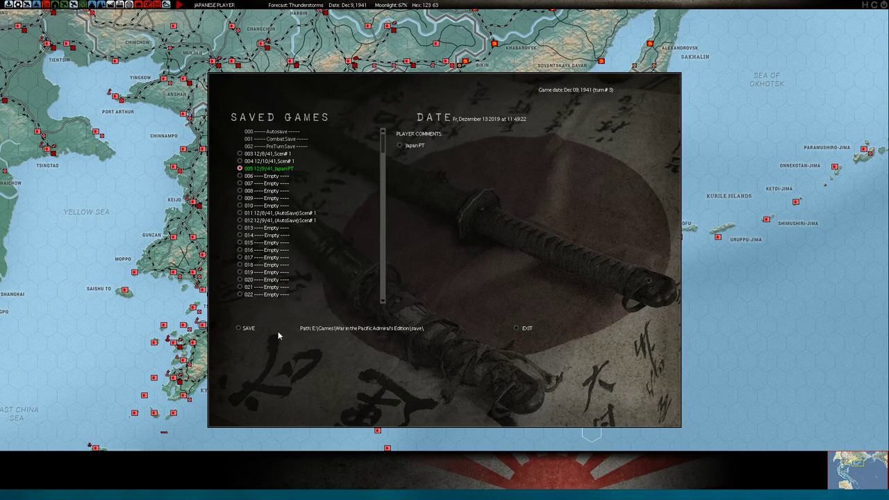
pyautogui.press('Escape')
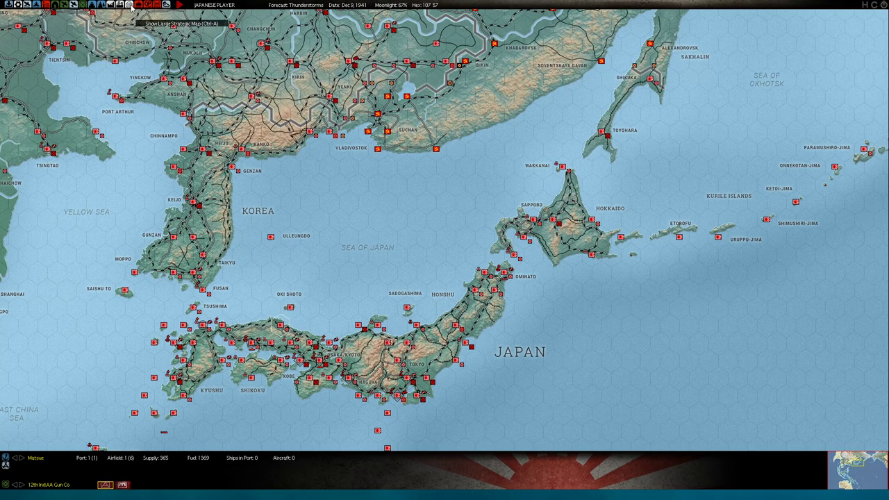
pyautogui.click(109, 5)
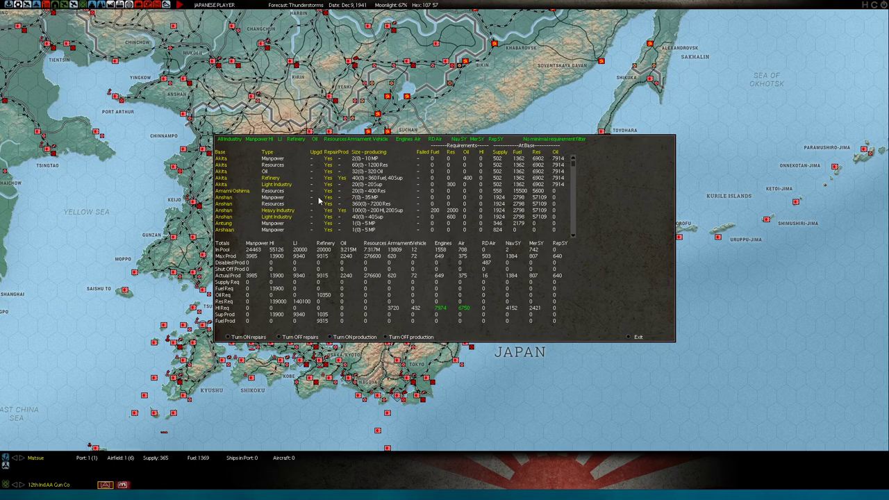
pyautogui.click(330, 159)
pyautogui.click(329, 184)
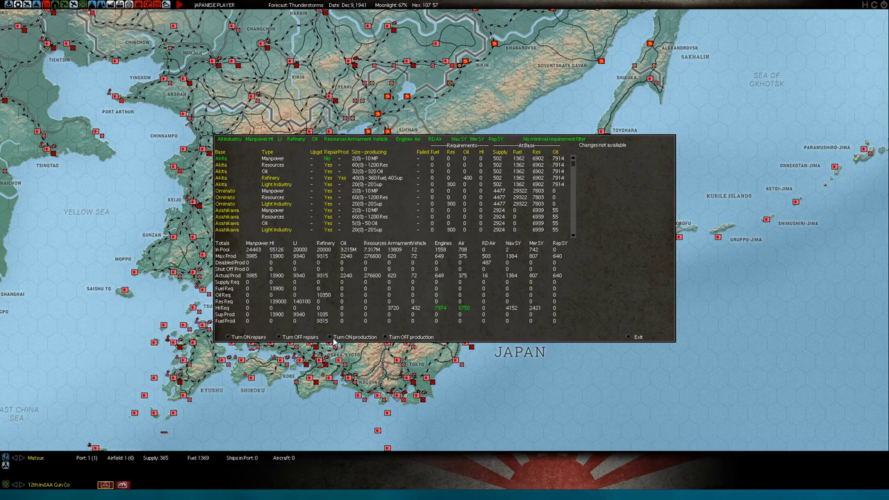
pyautogui.click(386, 338)
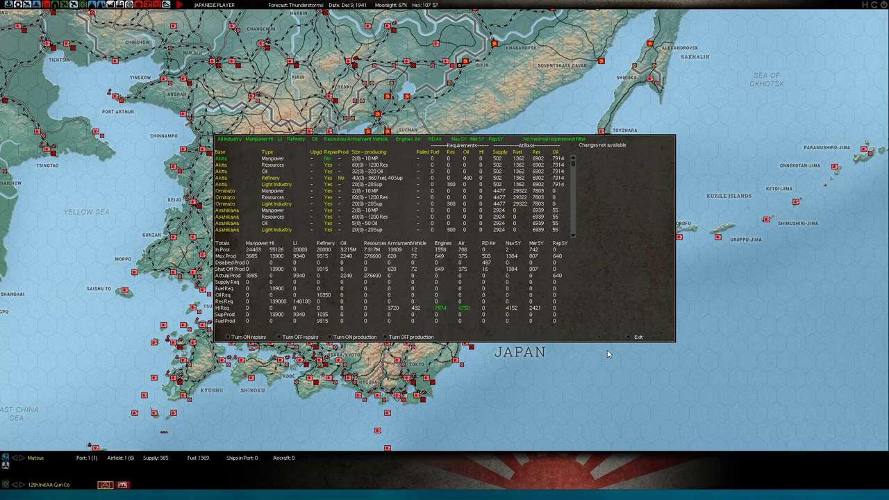
pyautogui.click(631, 338)
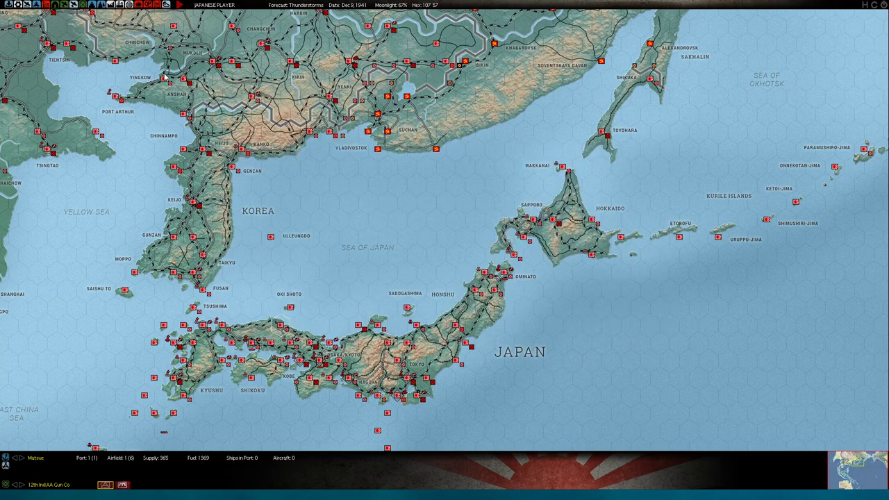
# Save the game over slot 005 with the industry changes, keeping the existing comment
pyautogui.click(8, 5)
pyautogui.click(240, 168)
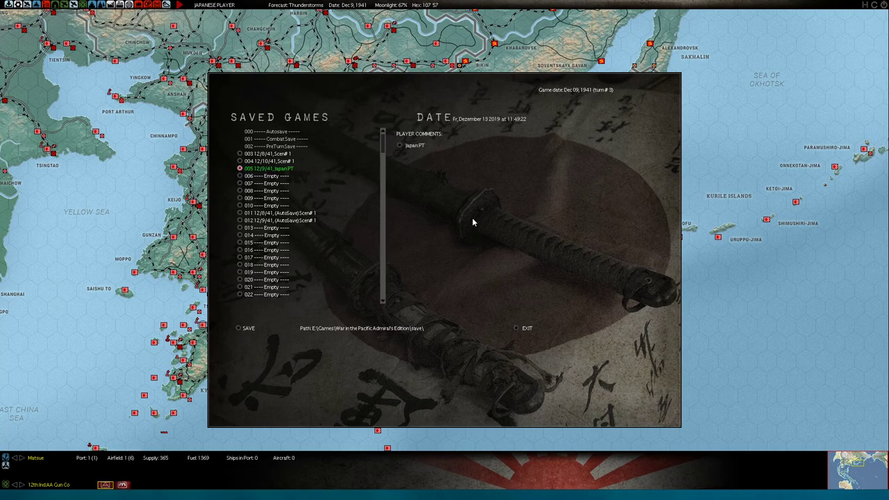
pyautogui.click(240, 329)
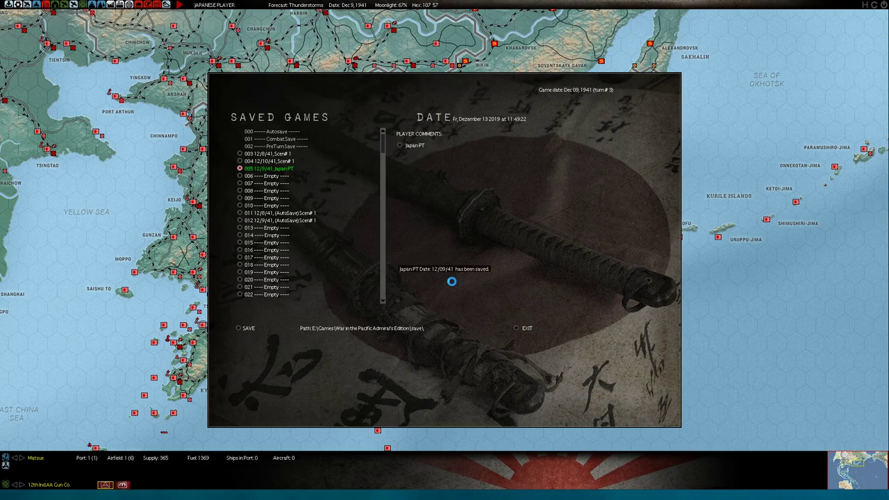
# Close one of the SeaBee windows, switch to WitP Tracker AE and try to read the current turn again
pyautogui.hotkey('alt', 'Tab')
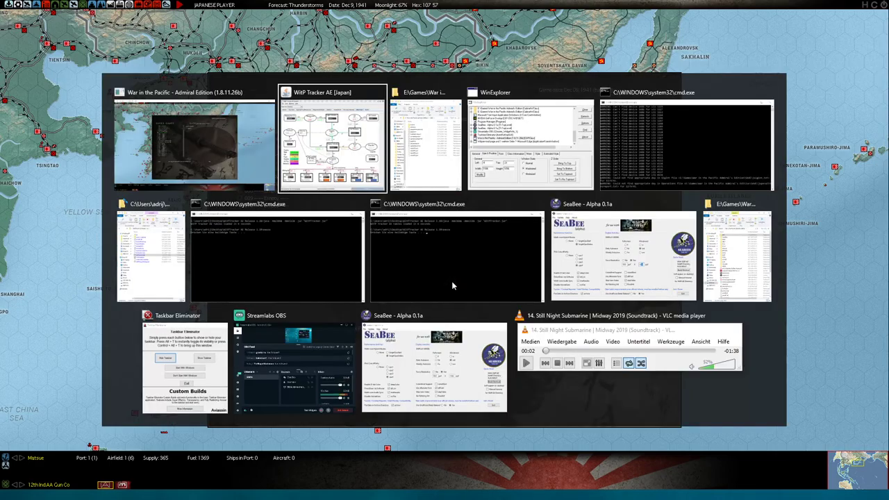
pyautogui.hotkey('alt', 'Tab')
pyautogui.hotkey('alt', 'Tab')
pyautogui.hotkey('alt', 'Tab')
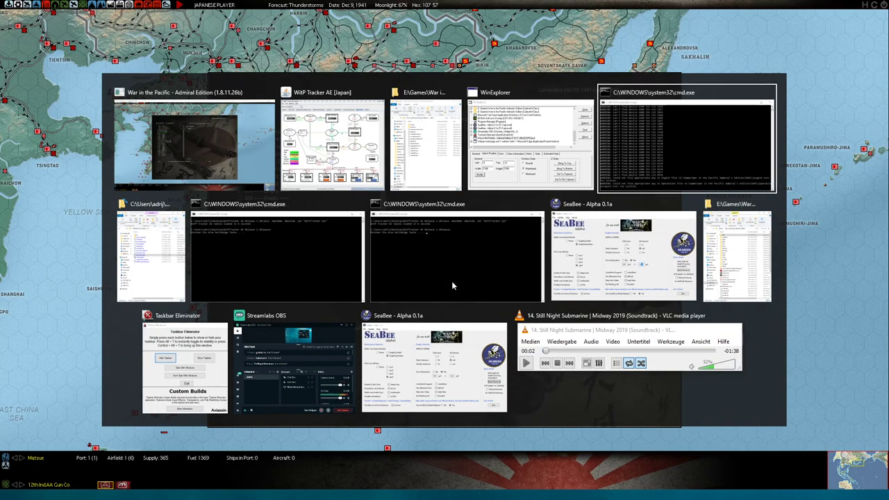
pyautogui.click(501, 317)
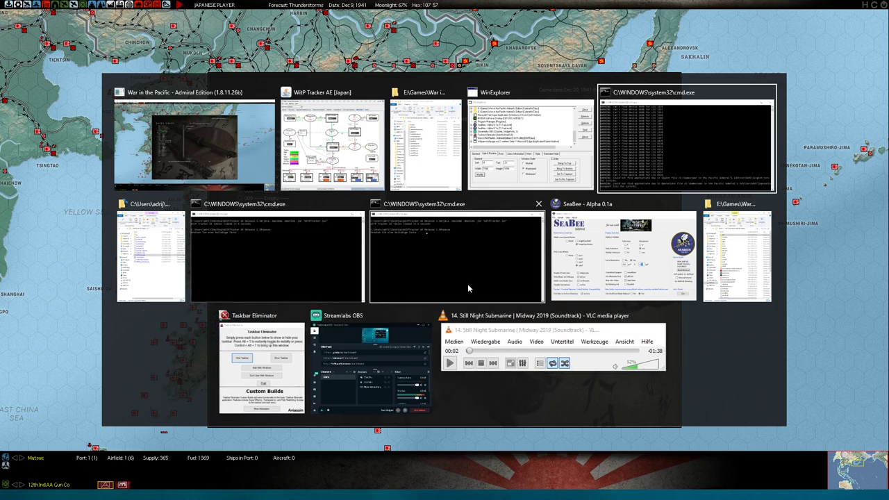
pyautogui.click(332, 143)
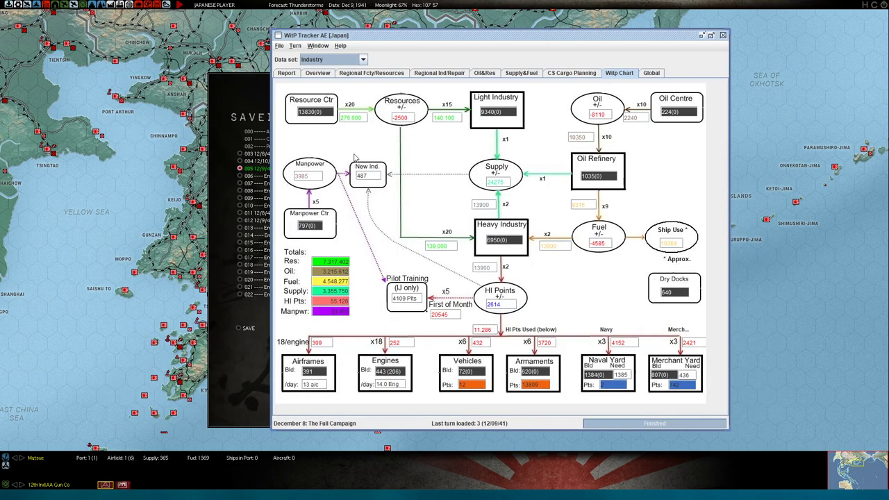
pyautogui.click(295, 46)
pyautogui.click(302, 56)
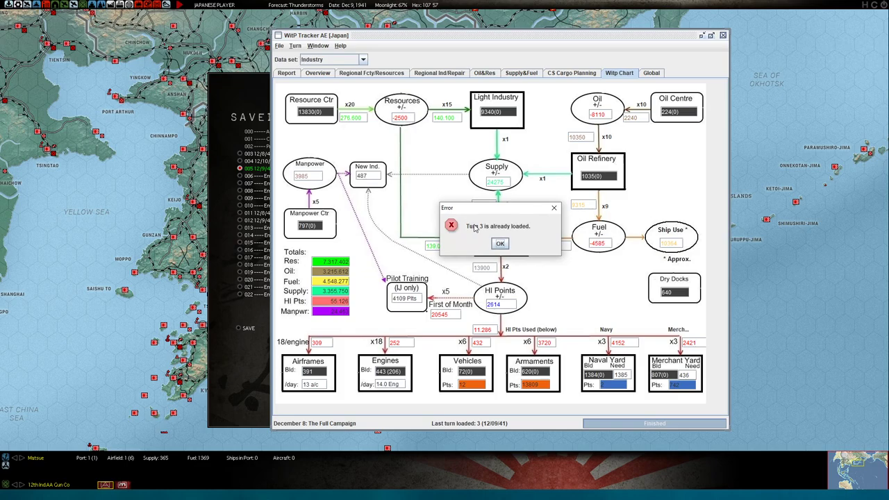
pyautogui.click(500, 244)
# Check the Industry data's Report, Regional Fcty/Resources and Overview, and look through the tracker's turn and file commands
pyautogui.click(289, 75)
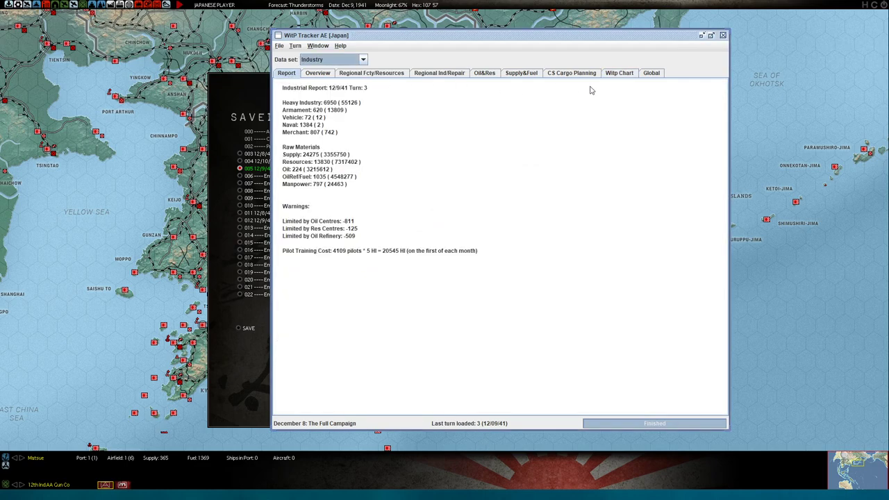
pyautogui.click(382, 75)
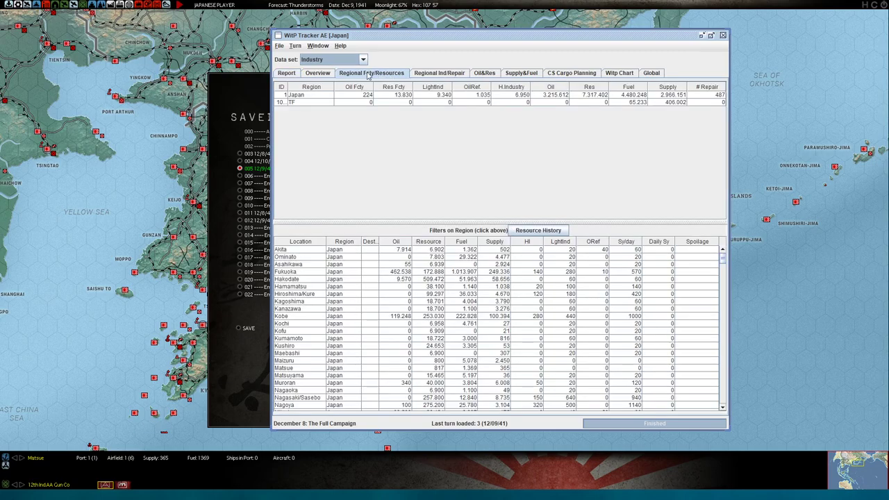
pyautogui.click(318, 73)
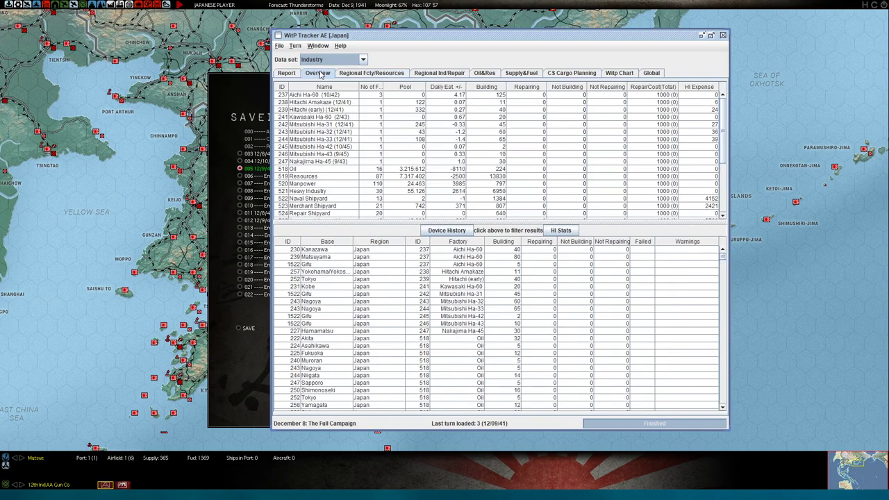
pyautogui.click(288, 72)
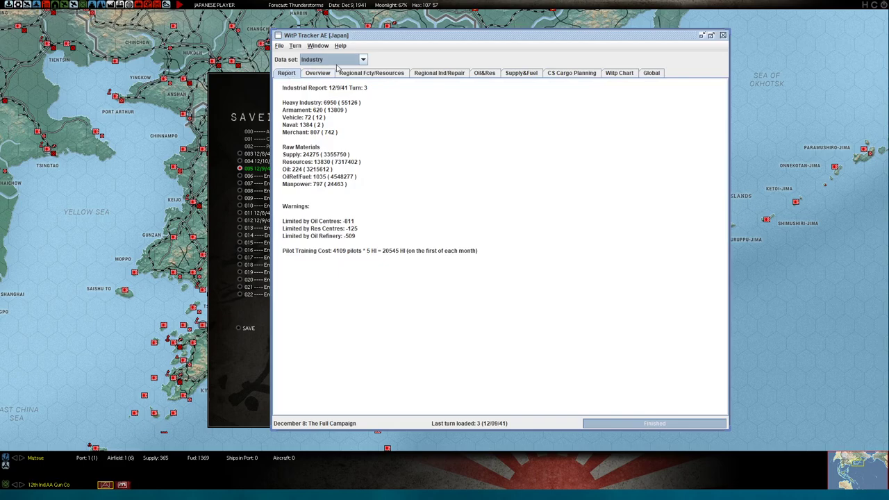
pyautogui.click(296, 46)
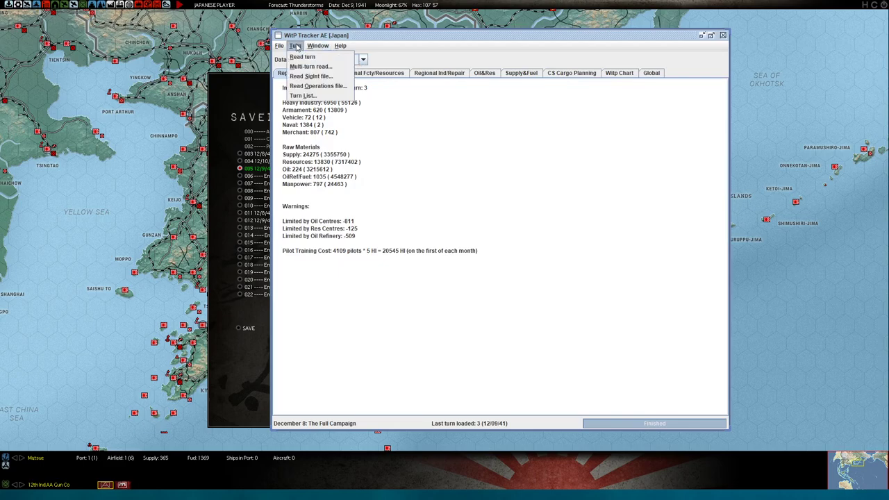
pyautogui.moveTo(279, 46)
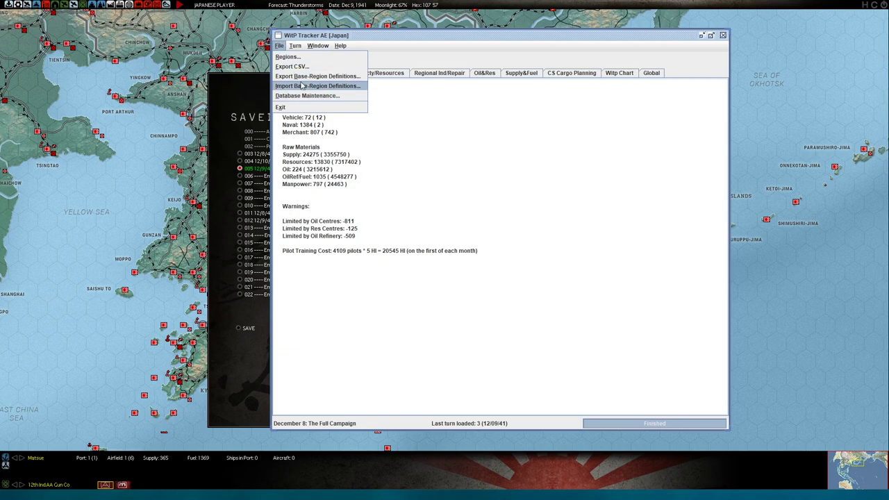
pyautogui.click(479, 147)
# View the regional industry data, CS Cargo Planning and Witp Chart, and show the Victory Points data set
pyautogui.click(347, 75)
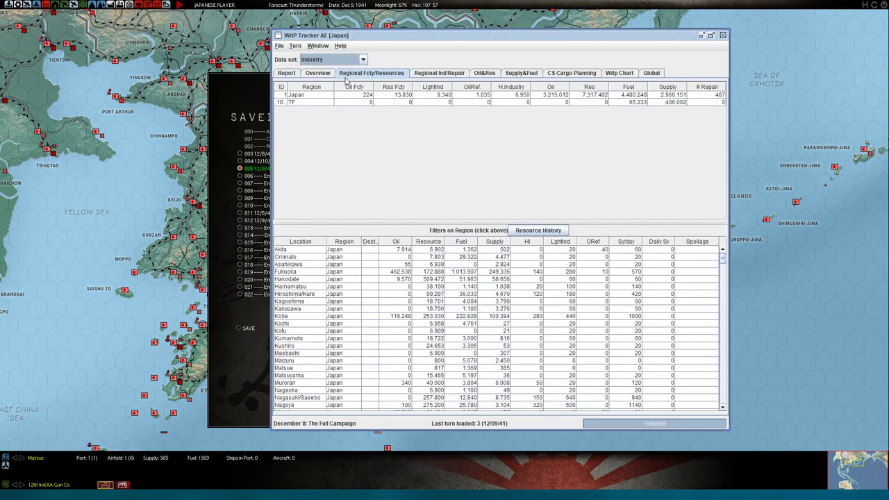
pyautogui.click(458, 73)
pyautogui.click(556, 74)
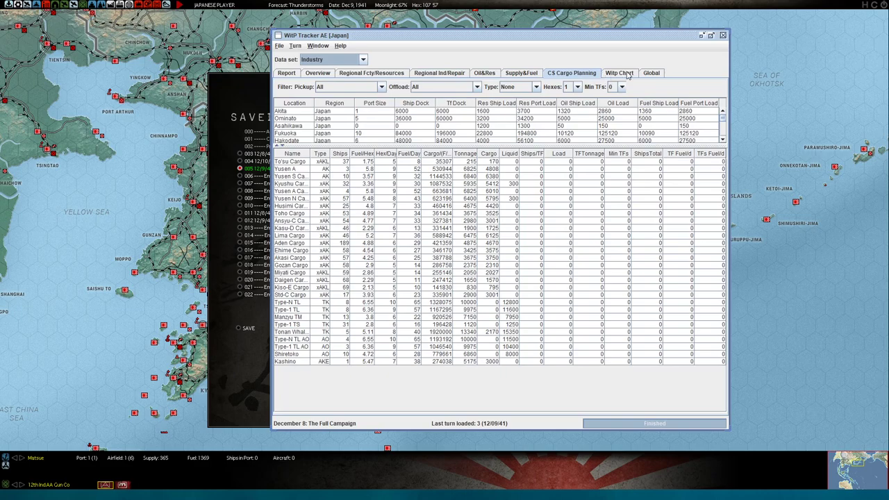
pyautogui.click(626, 73)
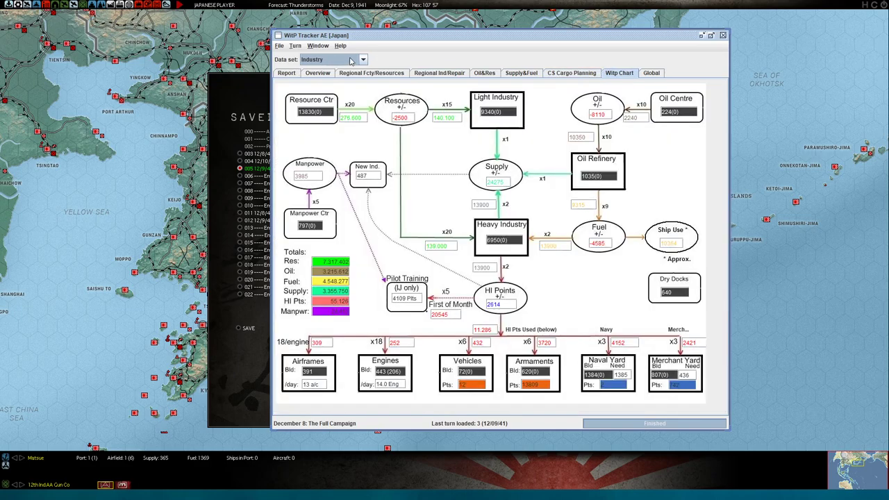
pyautogui.click(355, 61)
pyautogui.click(316, 244)
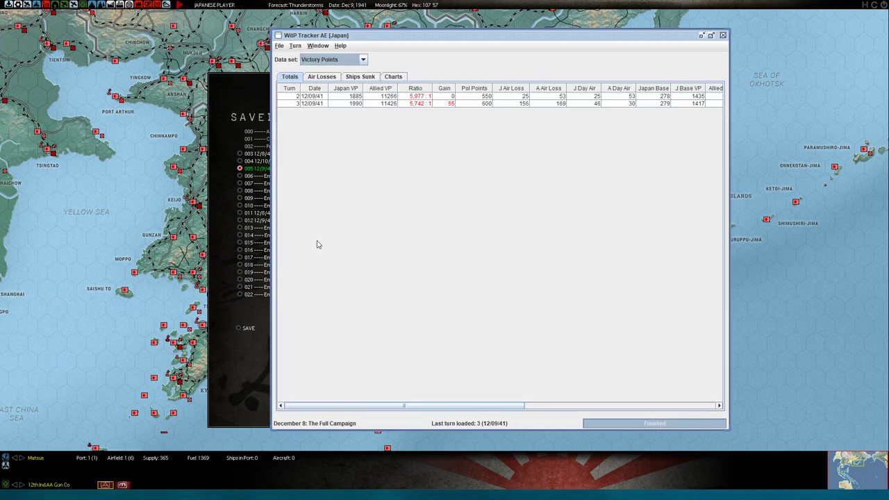
# Show the Map data set, examine the bases from Manchuria to the Kurile Islands and look at the owner filter's options
pyautogui.click(357, 60)
pyautogui.press('Return')
pyautogui.scroll(-1, 500, 366)
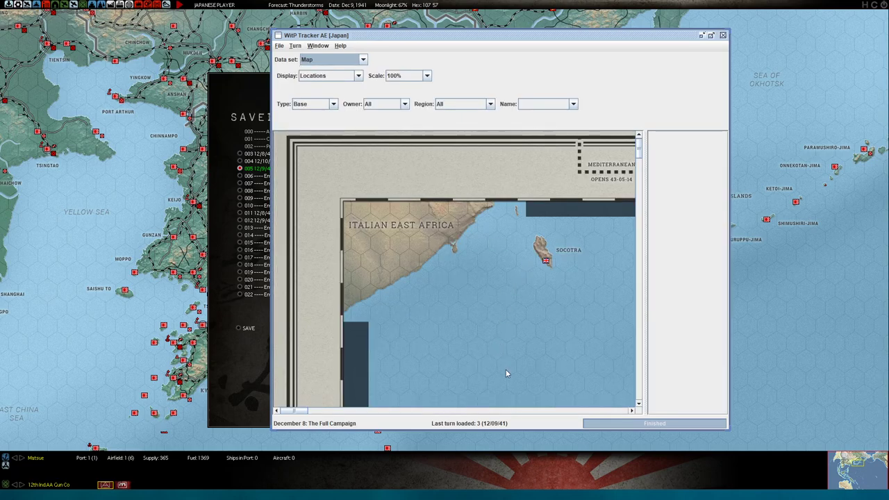
pyautogui.moveTo(643, 151); pyautogui.dragTo(640, 241)
pyautogui.moveTo(305, 411); pyautogui.dragTo(456, 415)
pyautogui.moveTo(641, 243); pyautogui.dragTo(642, 198)
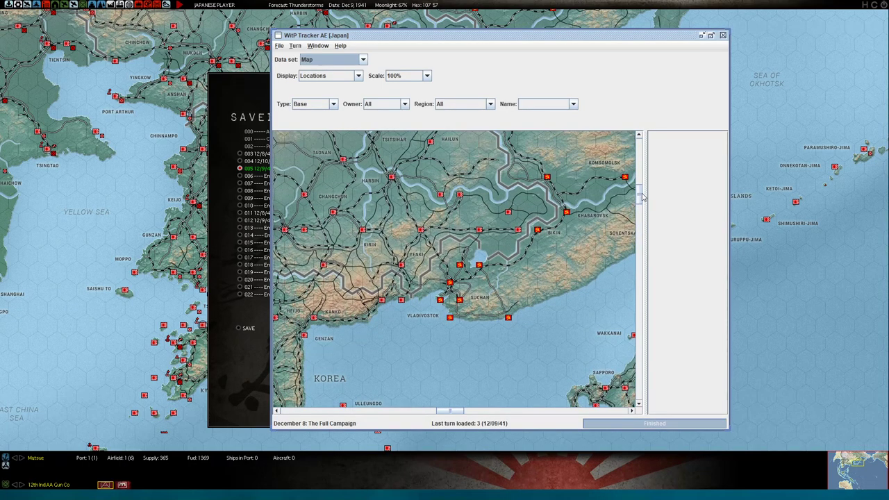
pyautogui.moveTo(457, 411); pyautogui.dragTo(487, 412)
pyautogui.click(403, 104)
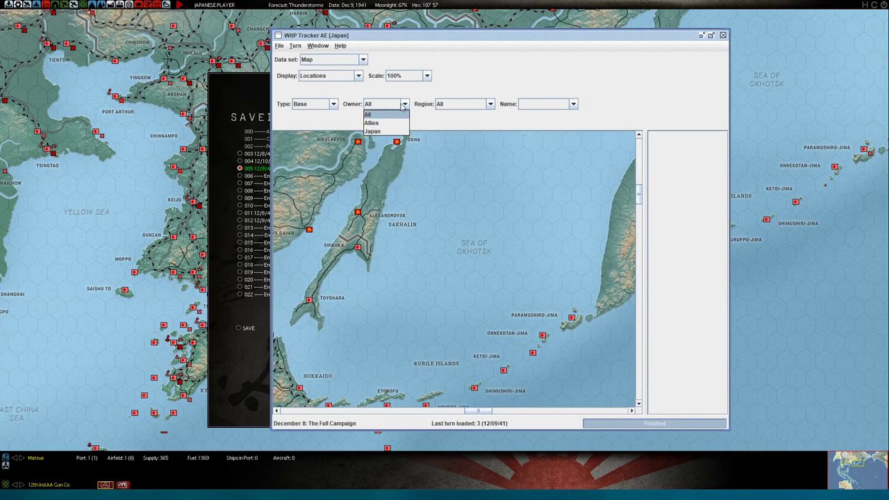
pyautogui.click(403, 105)
# Examine the map's base locations around the New Hebrides, Hokkaido and China
pyautogui.moveTo(640, 200); pyautogui.dragTo(659, 331)
pyautogui.moveTo(473, 410)
pyautogui.mouseDown()
pyautogui.moveTo(634, 405)
pyautogui.moveTo(474, 412)
pyautogui.mouseUp()
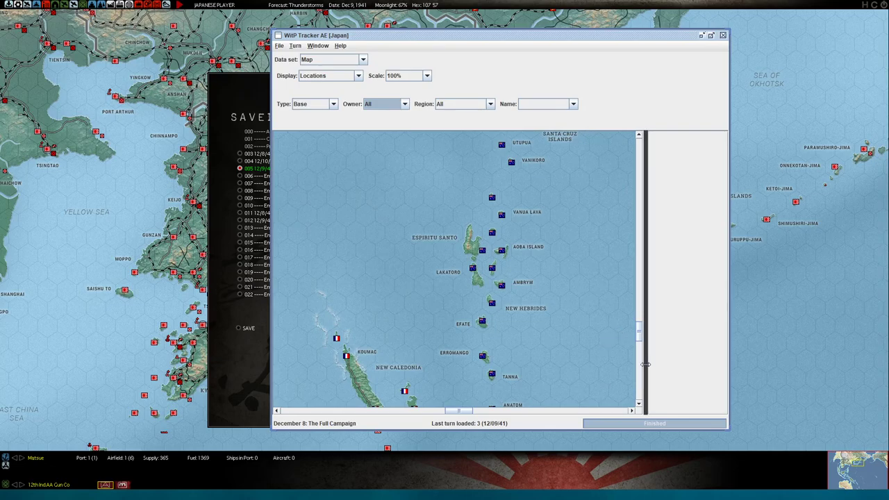
pyautogui.moveTo(642, 338); pyautogui.dragTo(640, 206)
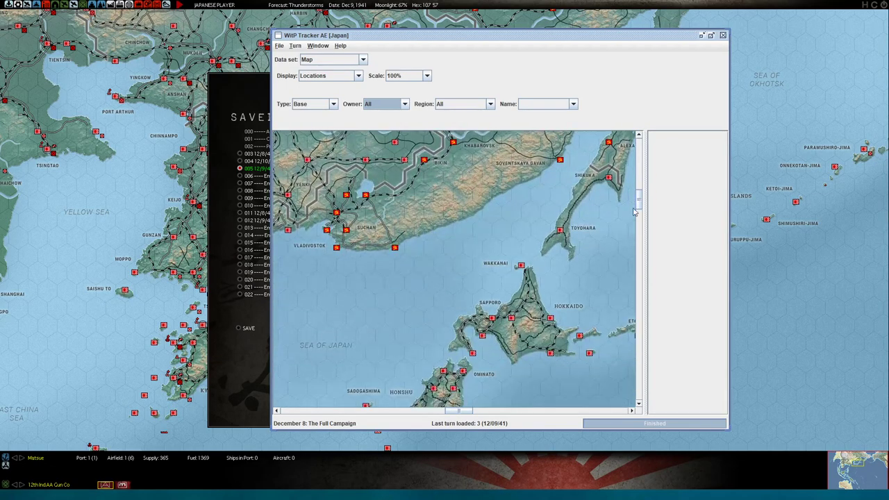
pyautogui.moveTo(469, 411); pyautogui.dragTo(413, 416)
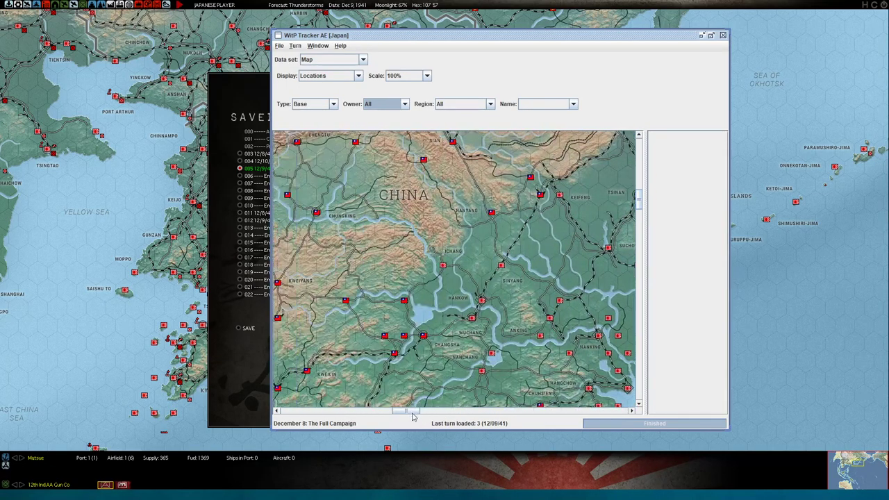
# Set the map scale to 50% and show the naval Search Arcs, examining the coverage across the map's southern ocean
pyautogui.moveTo(640, 197); pyautogui.dragTo(637, 262)
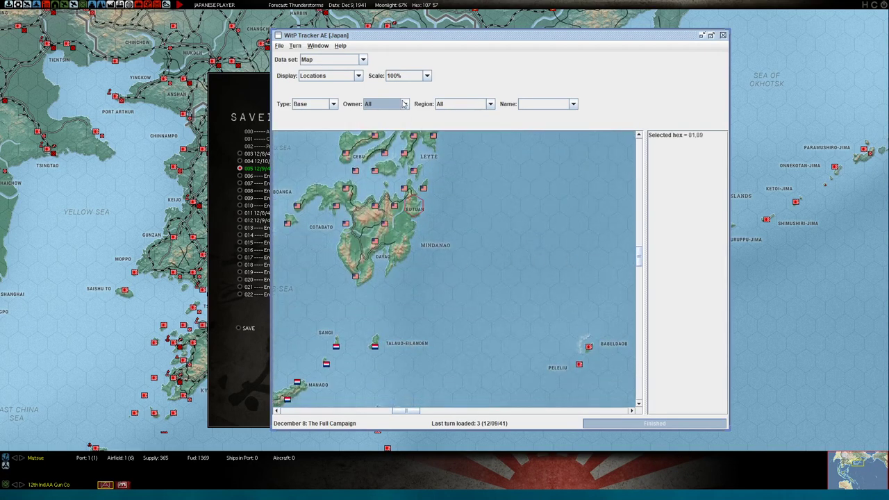
pyautogui.click(427, 76)
pyautogui.click(400, 110)
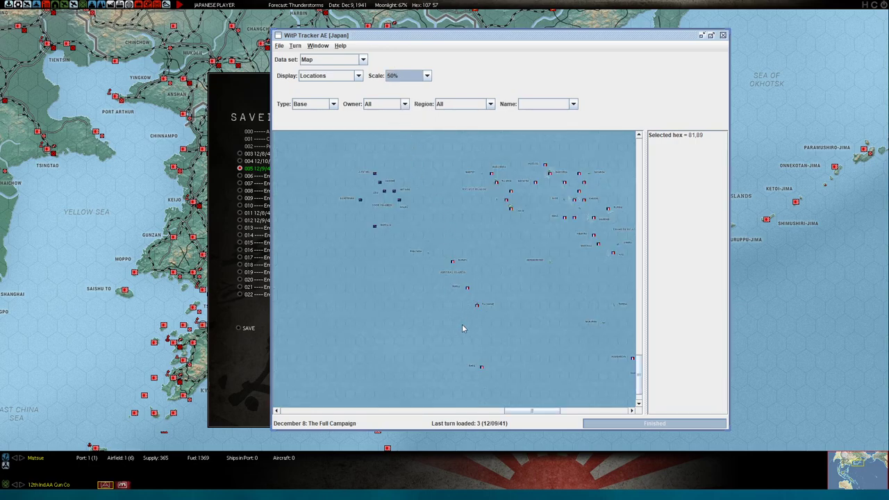
pyautogui.click(349, 76)
pyautogui.click(333, 93)
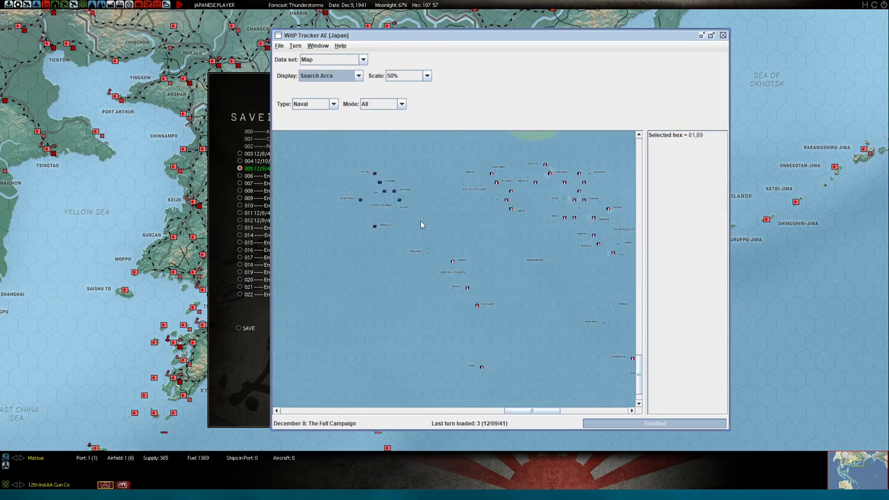
pyautogui.moveTo(639, 371); pyautogui.dragTo(635, 349)
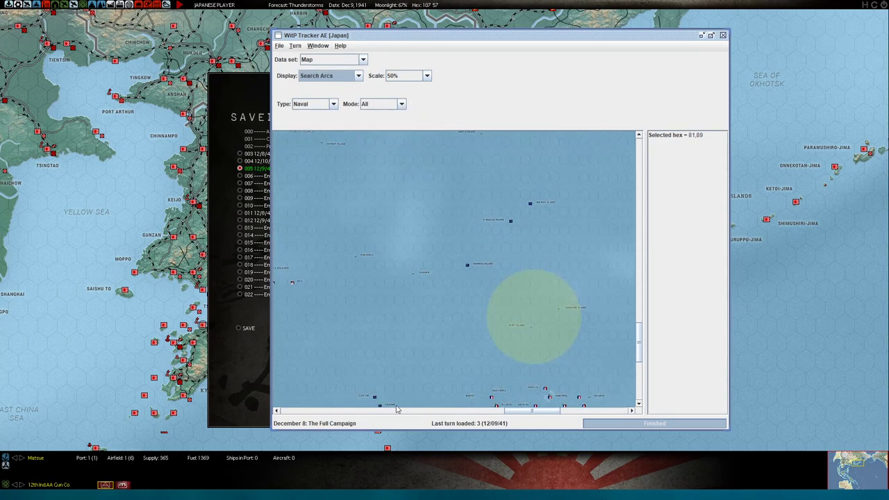
pyautogui.moveTo(522, 414)
pyautogui.mouseDown()
pyautogui.moveTo(555, 414)
pyautogui.moveTo(512, 410)
pyautogui.mouseUp()
# Switch the map display to Ship Movement and examine the Fiji area and the base at Rongelap
pyautogui.click(344, 80)
pyautogui.click(341, 114)
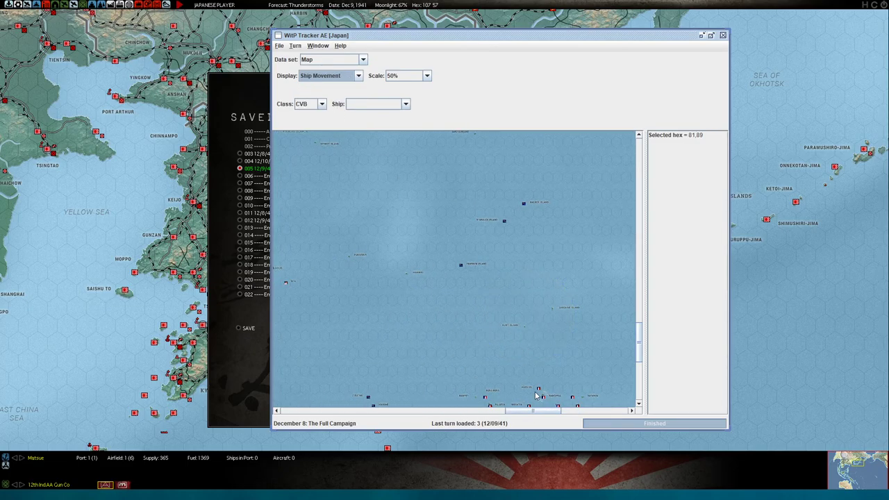
pyautogui.moveTo(537, 412); pyautogui.dragTo(499, 450)
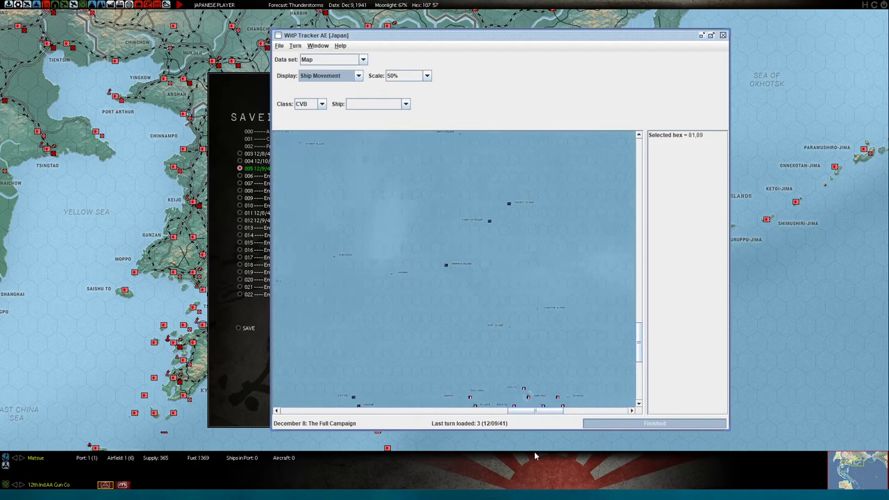
pyautogui.click(477, 318)
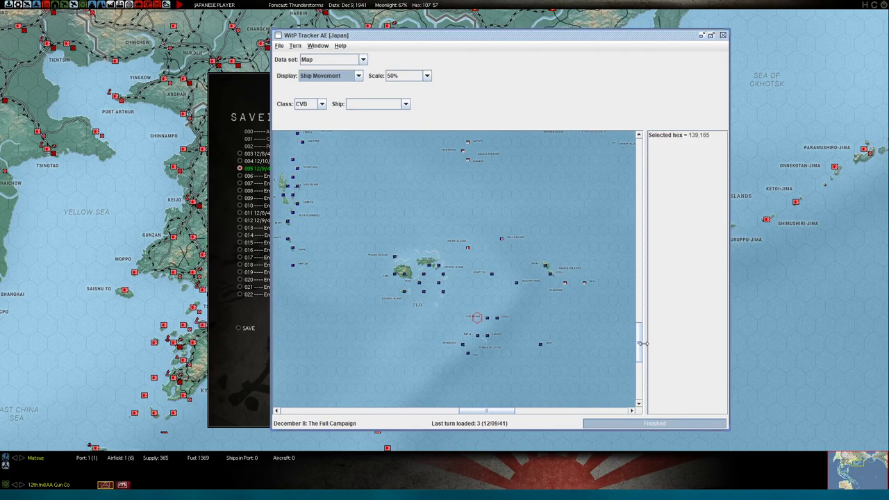
pyautogui.moveTo(643, 343); pyautogui.dragTo(637, 275)
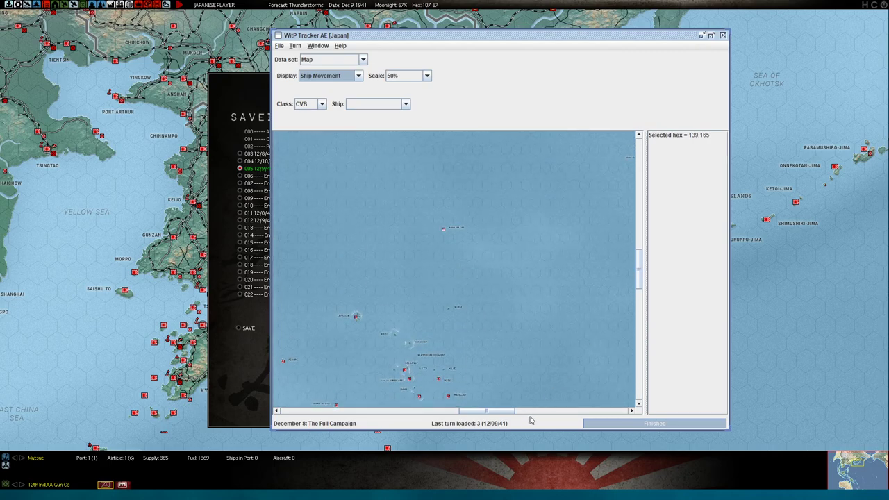
pyautogui.click(409, 343)
pyautogui.moveTo(506, 415); pyautogui.dragTo(444, 403)
# Switch the map display to Enemy Subs and examine the Pacific, selecting the Lanai base in Hawaii
pyautogui.click(337, 76)
pyautogui.click(325, 113)
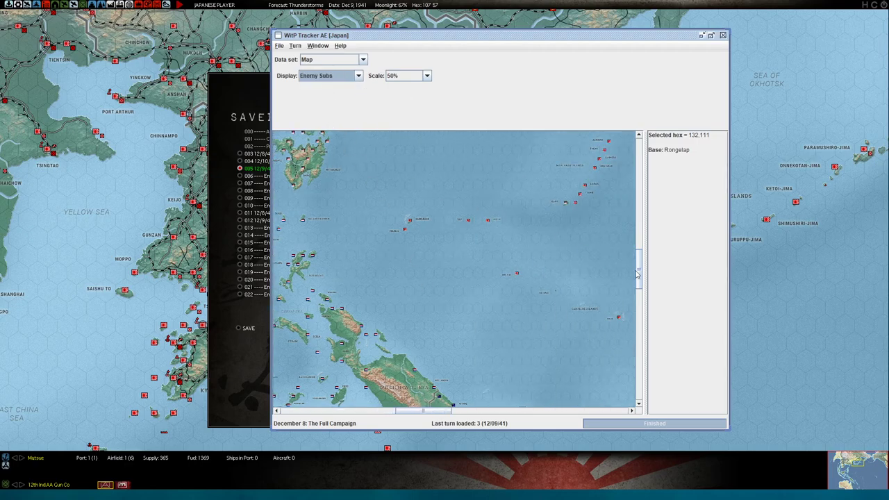
pyautogui.moveTo(639, 268); pyautogui.dragTo(629, 380)
pyautogui.moveTo(432, 411); pyautogui.dragTo(478, 415)
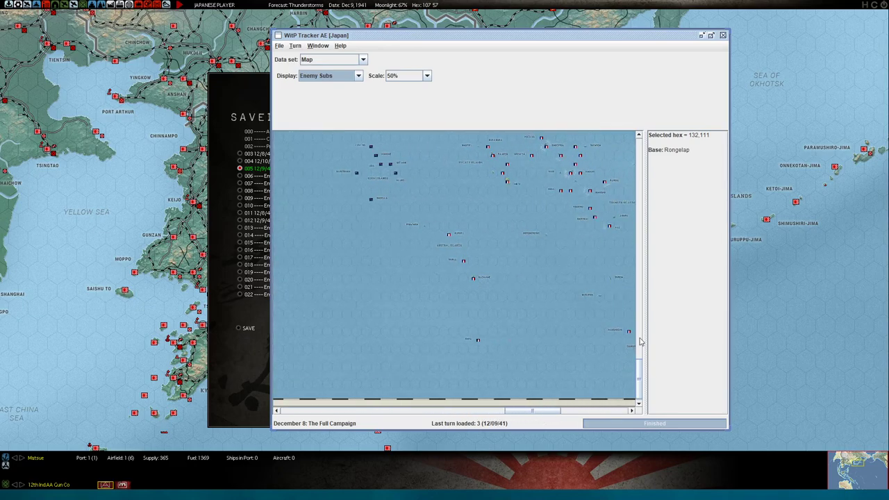
pyautogui.moveTo(642, 374); pyautogui.dragTo(645, 308)
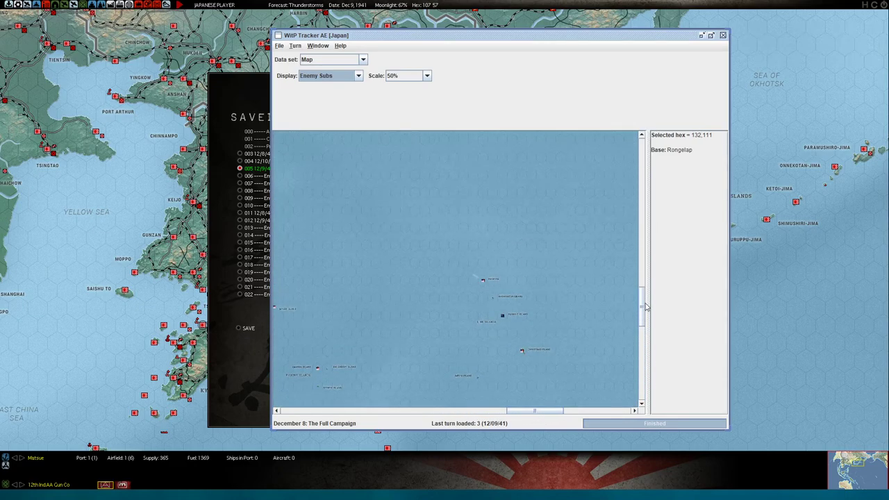
pyautogui.moveTo(526, 411); pyautogui.dragTo(505, 411)
pyautogui.moveTo(643, 316); pyautogui.dragTo(646, 267)
pyautogui.moveTo(527, 414); pyautogui.dragTo(576, 415)
pyautogui.moveTo(643, 263); pyautogui.dragTo(607, 282)
pyautogui.click(452, 227)
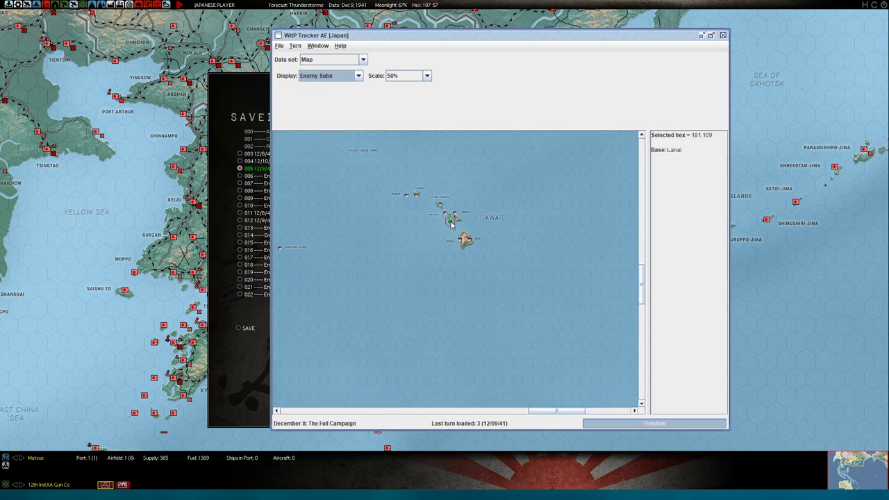
# View the Victory Points, Ship Classes and Ship Production data sets
pyautogui.click(367, 60)
pyautogui.click(363, 60)
pyautogui.click(362, 62)
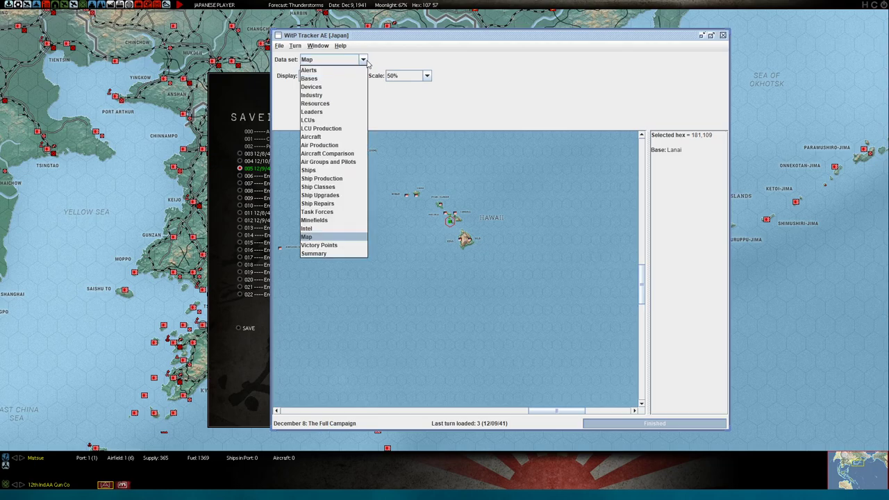
pyautogui.click(328, 246)
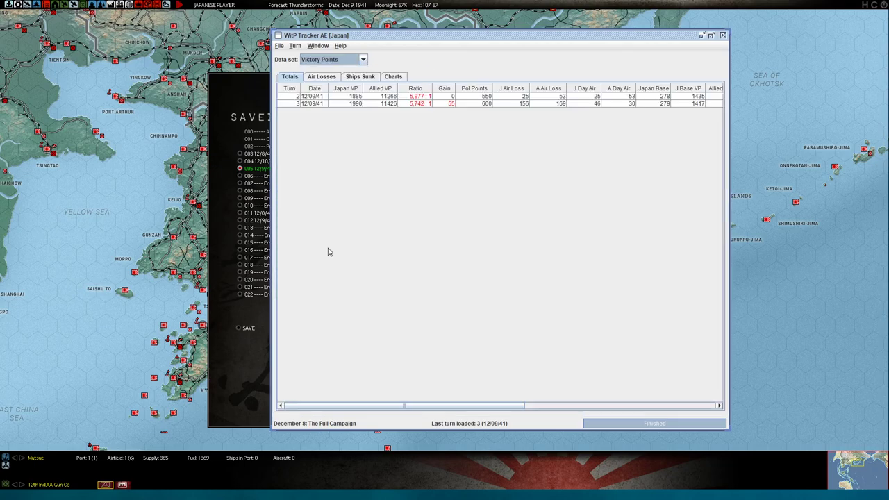
pyautogui.click(362, 61)
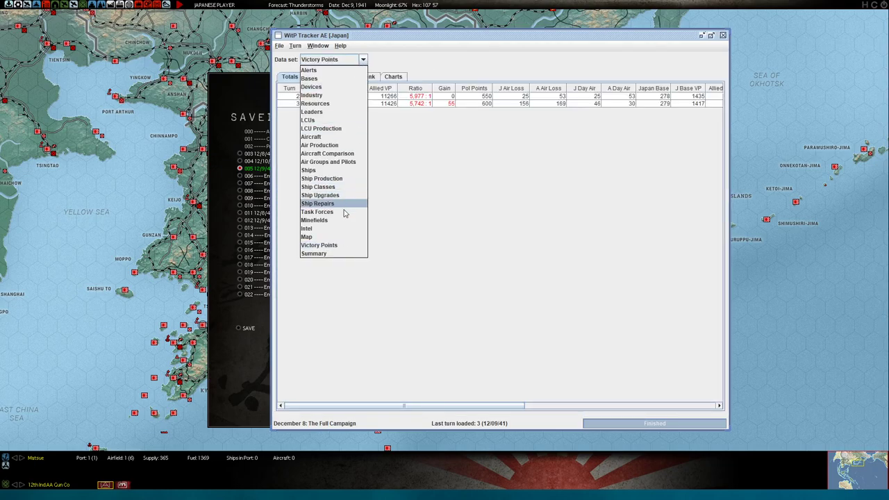
pyautogui.click(331, 187)
pyautogui.click(355, 61)
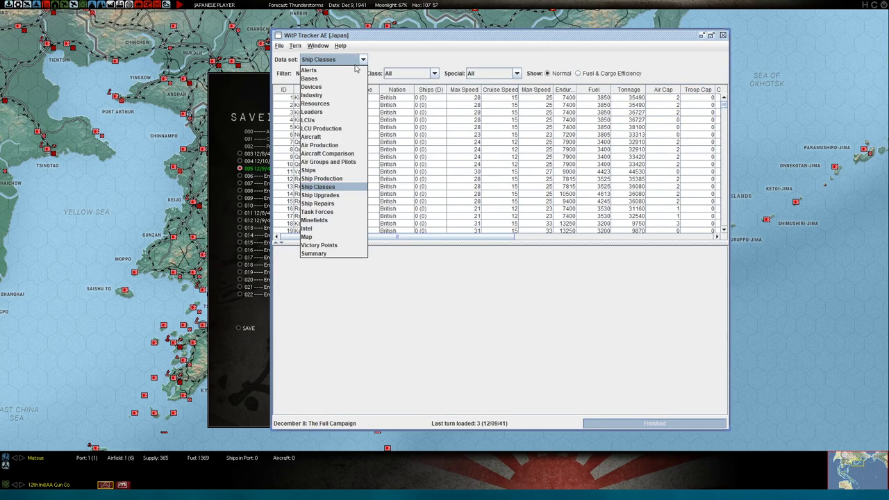
pyautogui.click(330, 179)
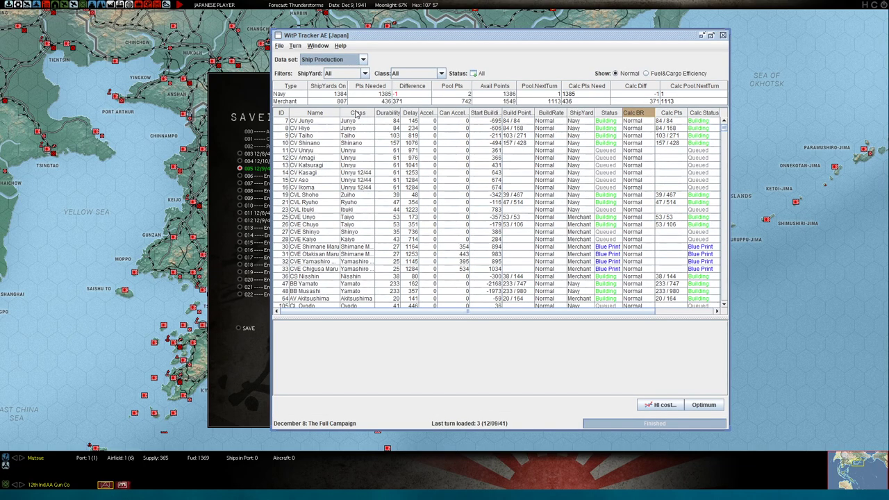
# View the Air Groups and Pilots data set, and show the Aircraft data set filtered to the Japan side
pyautogui.click(358, 60)
pyautogui.click(330, 164)
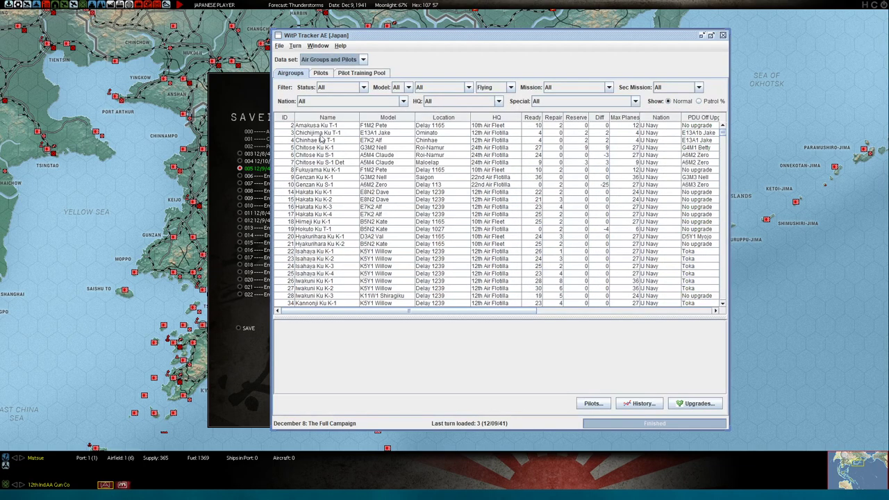
pyautogui.click(358, 59)
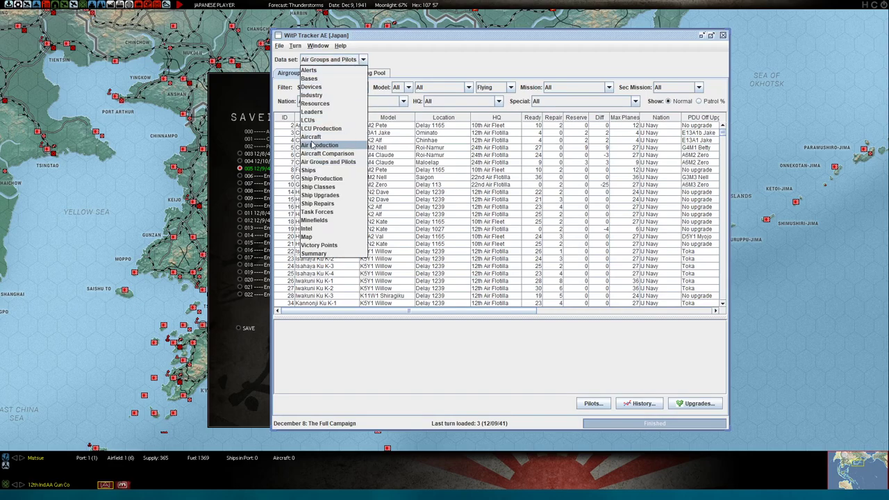
pyautogui.click(330, 145)
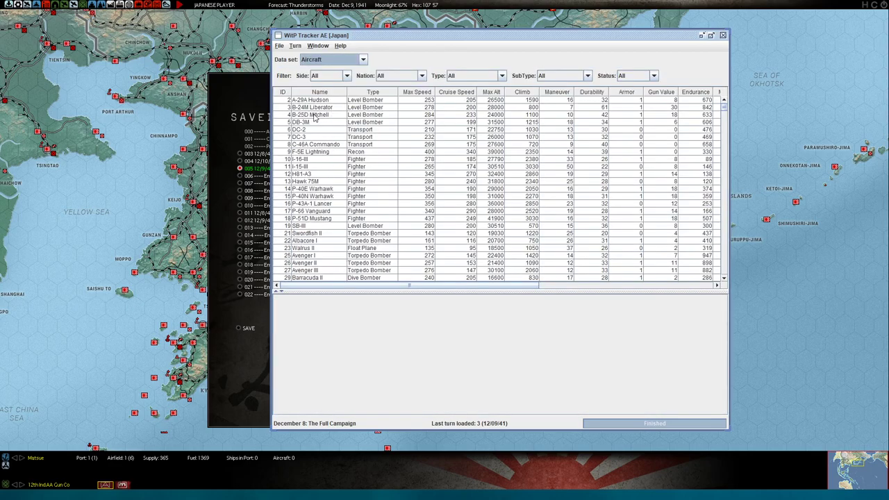
pyautogui.click(347, 75)
pyautogui.click(334, 84)
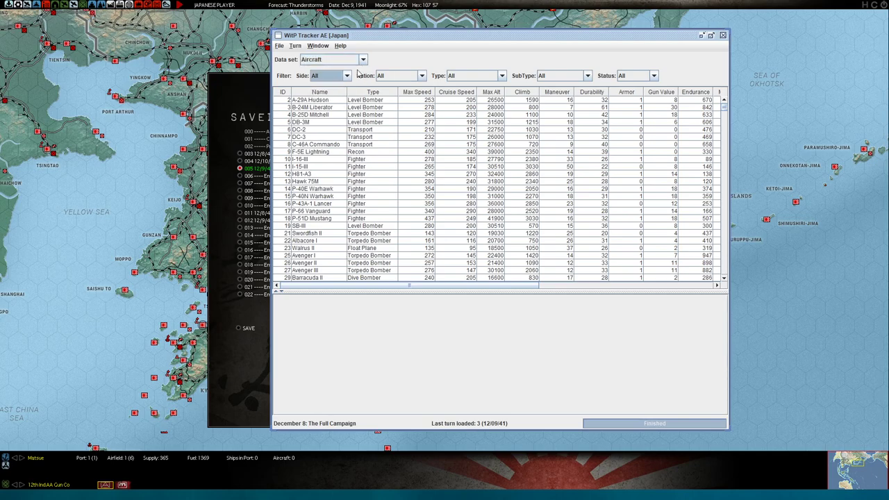
pyautogui.click(347, 75)
pyautogui.click(329, 100)
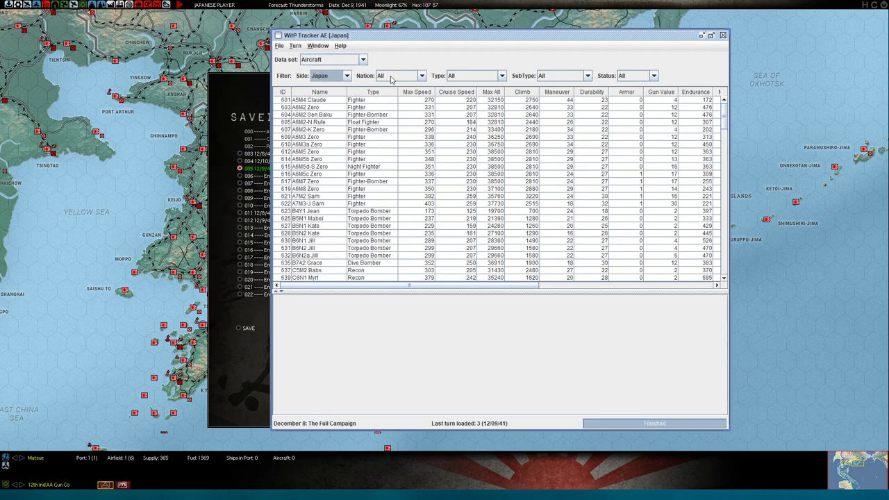
# View the Devices data set and the Industry data's Report, Overview, Regional Fcty/Resources, Regional Ind/Repair and Oil&Res
pyautogui.click(363, 60)
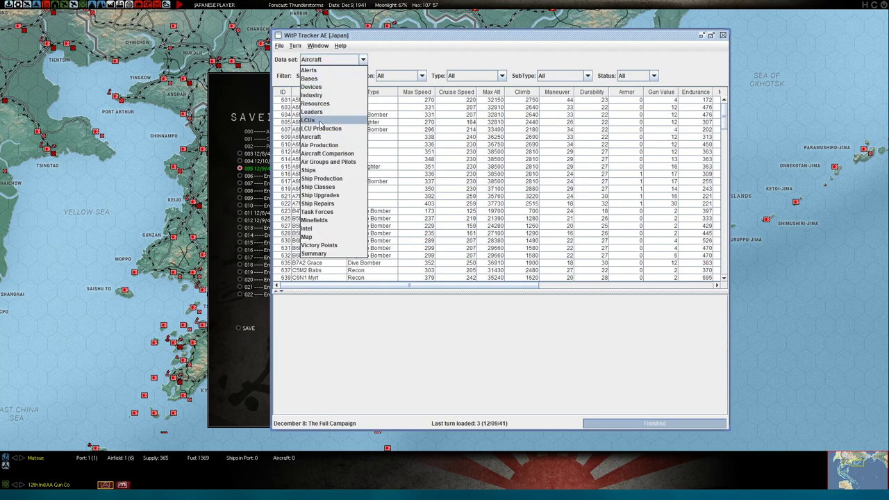
pyautogui.click(351, 82)
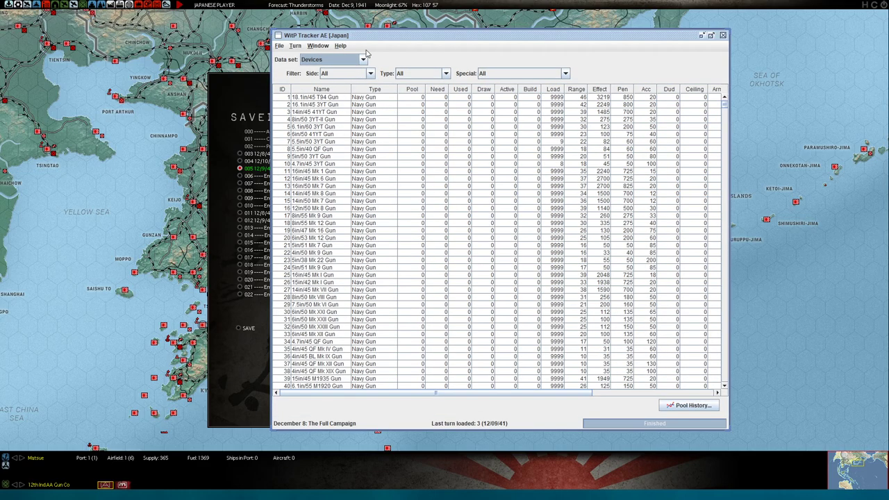
pyautogui.click(364, 59)
pyautogui.click(329, 102)
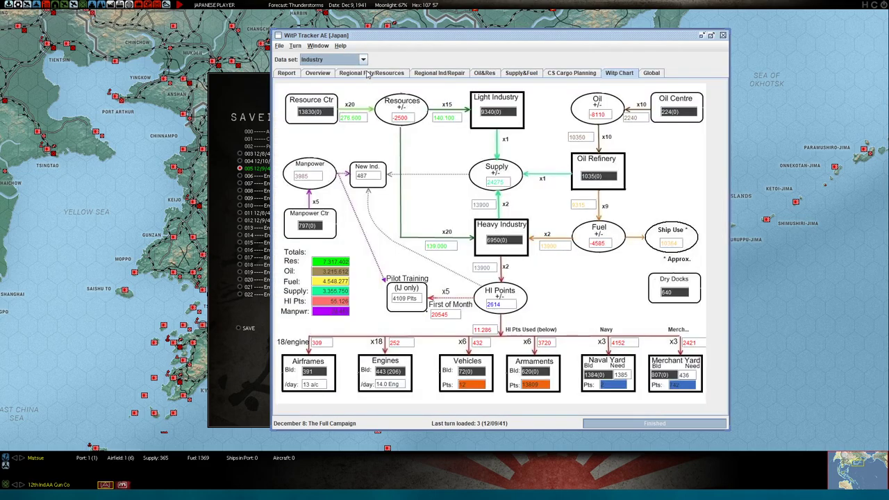
pyautogui.click(292, 74)
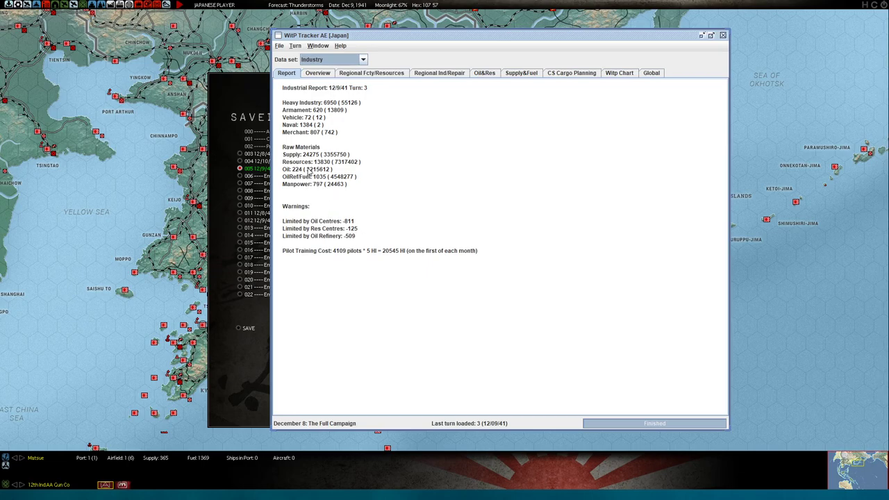
pyautogui.click(319, 73)
pyautogui.click(370, 74)
pyautogui.click(430, 74)
pyautogui.click(486, 74)
# Minimize the tracker, switch to File Explorer and run combatreport.bat from the desktop's combatReporter folder
pyautogui.click(701, 36)
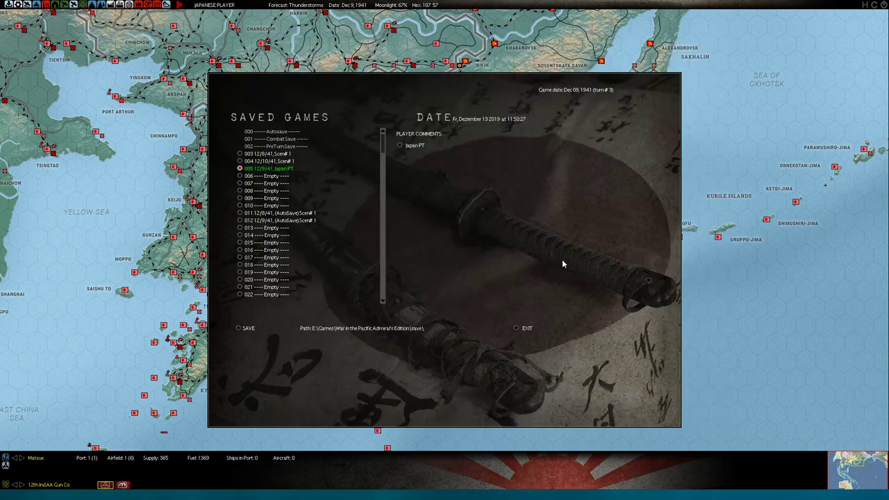
pyautogui.hotkey('alt', 'Tab')
pyautogui.hotkey('alt', 'Tab')
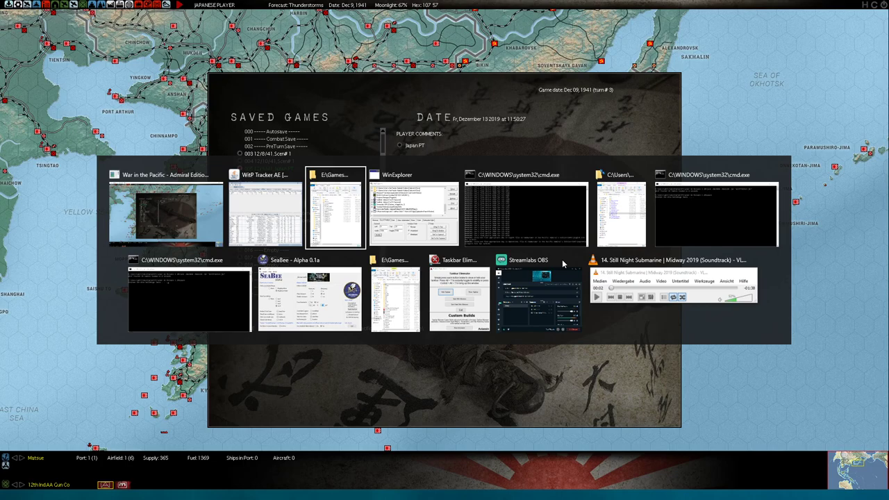
pyautogui.press('alt')
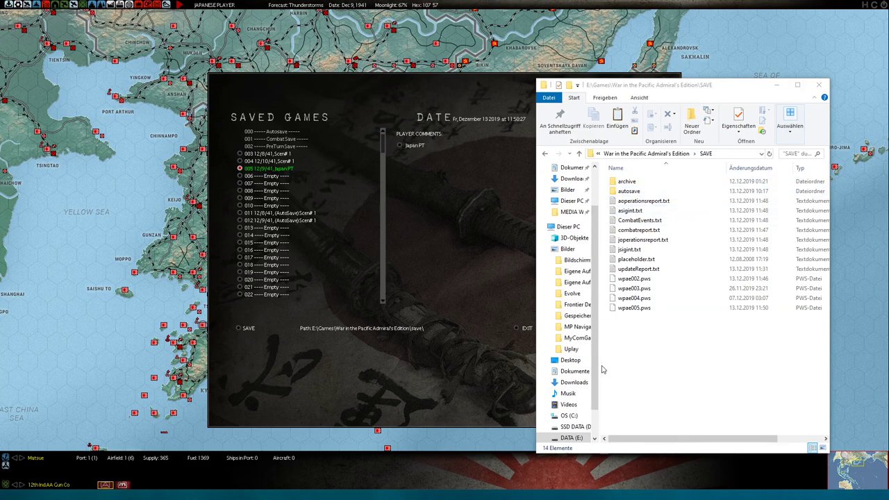
pyautogui.click(570, 359)
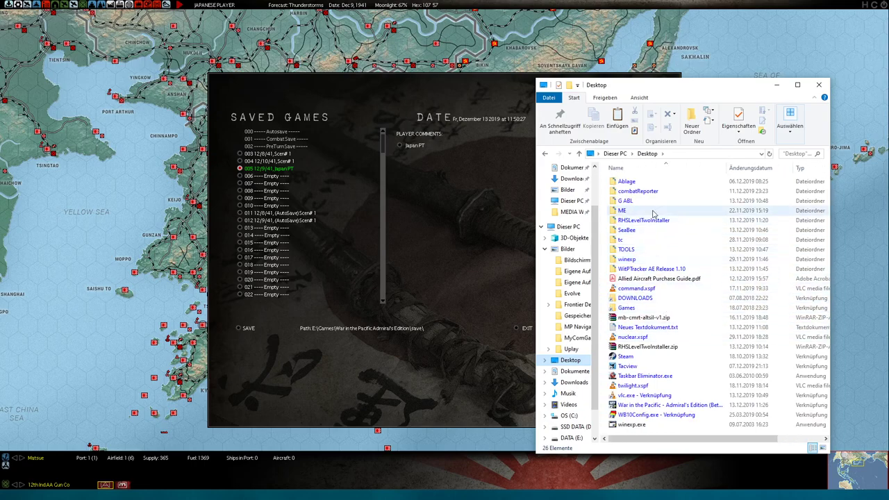
pyautogui.doubleClick(643, 191)
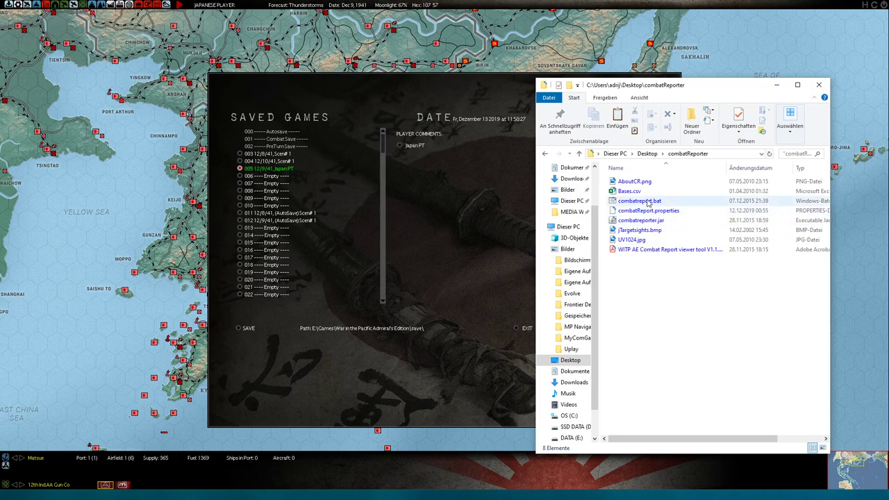
pyautogui.doubleClick(640, 201)
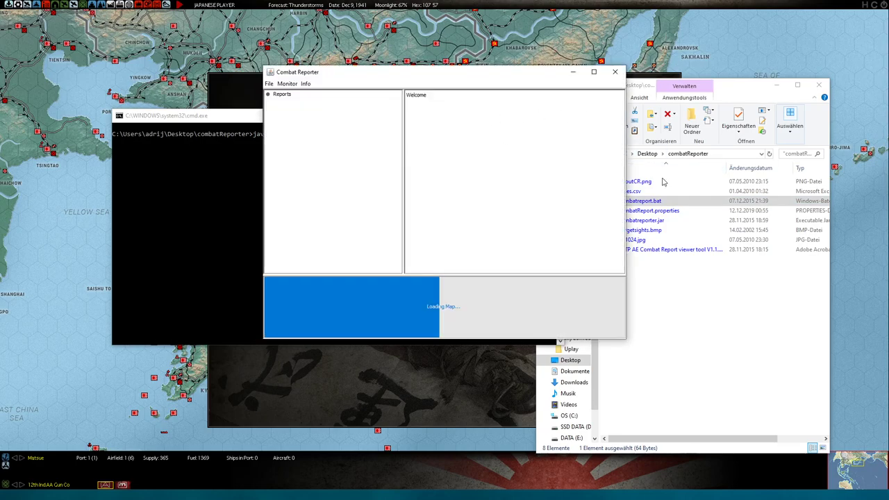
# Minimize File Explorer and move the Combat Reporter window up and to the right, clear of the command window
pyautogui.click(776, 84)
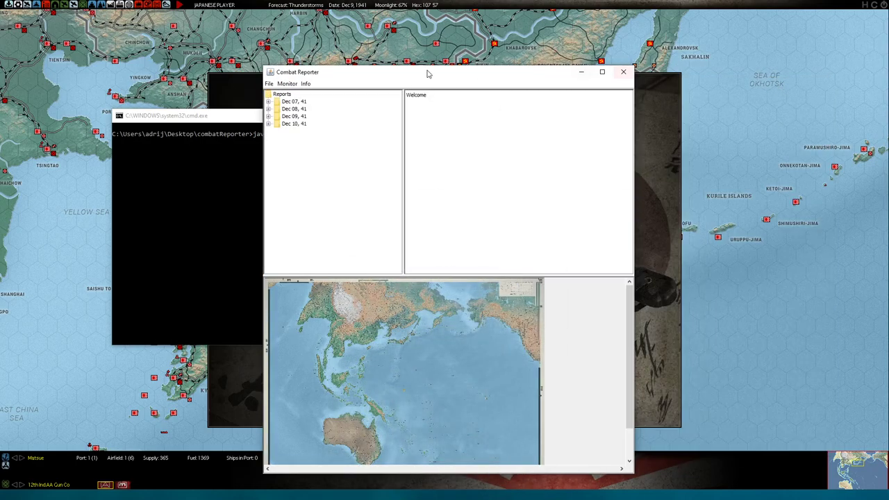
pyautogui.moveTo(421, 72); pyautogui.dragTo(504, 47)
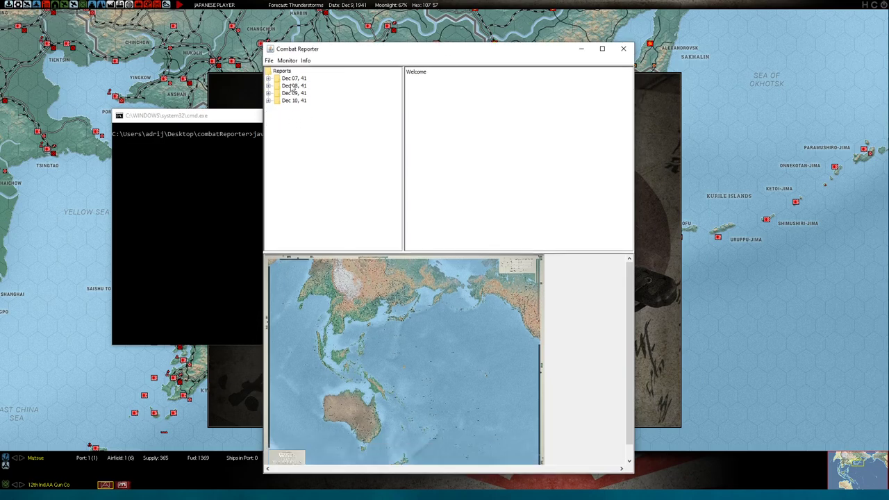
pyautogui.moveTo(370, 49); pyautogui.dragTo(453, 32)
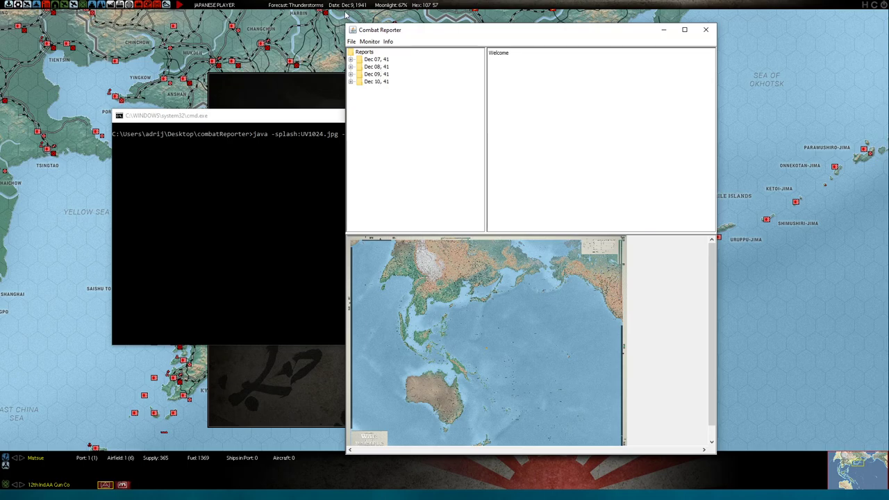
# Change the monitor date to 12/13/2019 in the Combat Reporter preferences and save them
pyautogui.click(373, 82)
pyautogui.click(352, 52)
pyautogui.click(369, 42)
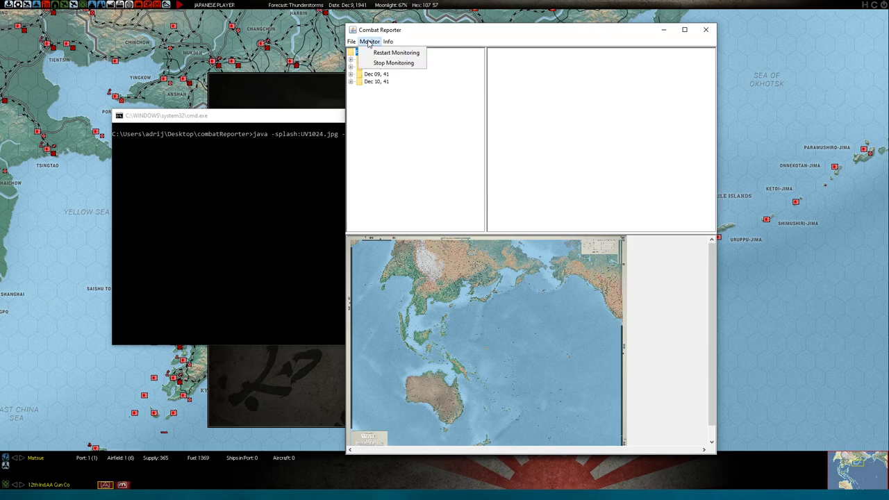
pyautogui.click(351, 42)
pyautogui.click(368, 62)
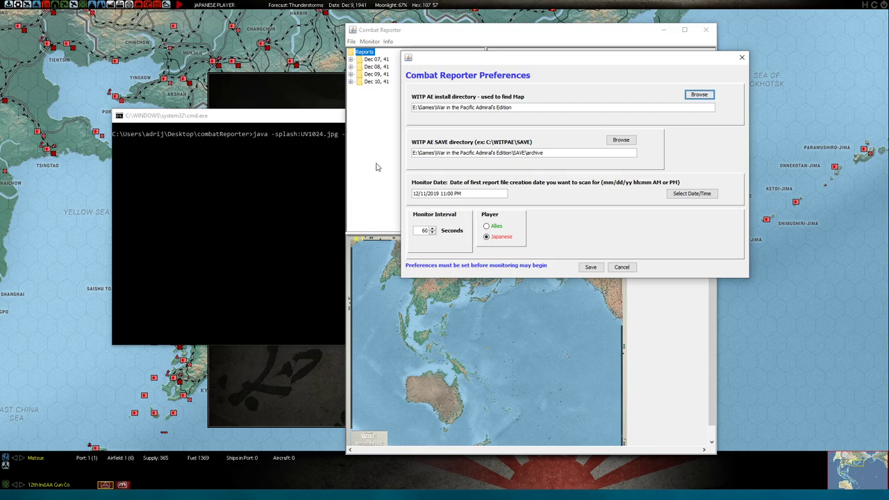
pyautogui.click(426, 194)
pyautogui.press('BackSpace')
pyautogui.write('3')
pyautogui.click(591, 267)
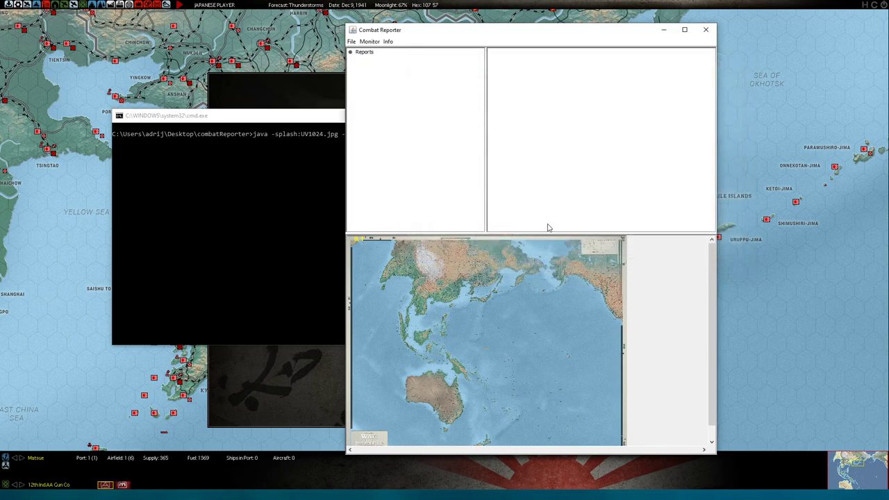
# Restart the combat report monitoring from the Reports root
pyautogui.click(363, 53)
pyautogui.click(370, 42)
pyautogui.click(378, 53)
pyautogui.click(369, 42)
pyautogui.click(352, 54)
# Reopen the Combat Reporter preferences, save them again and expand the Reports folder
pyautogui.click(351, 42)
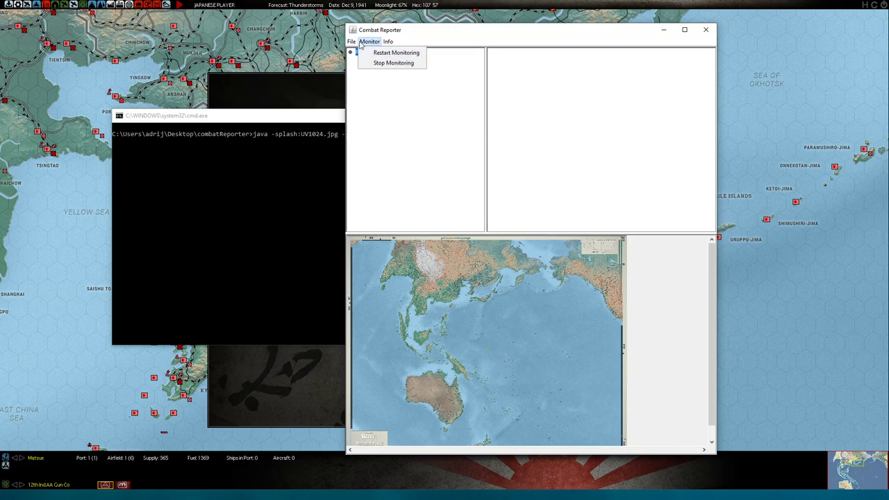
pyautogui.click(367, 61)
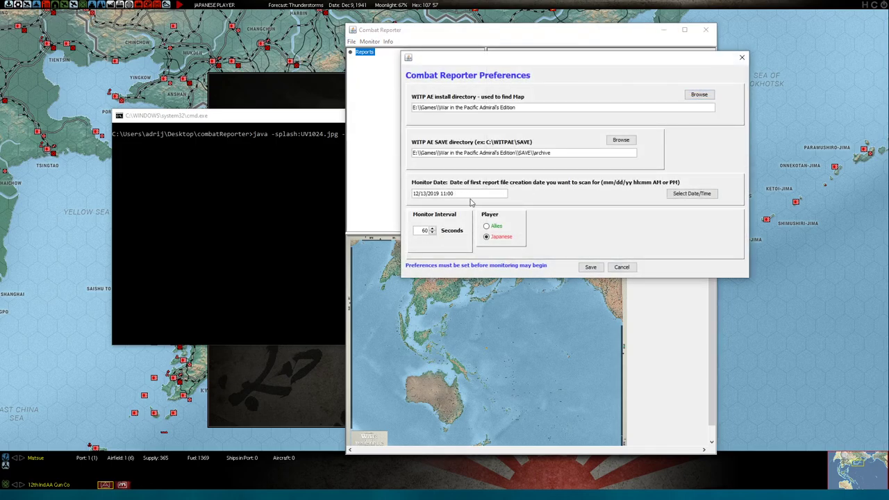
pyautogui.press('Left')
pyautogui.press('Left')
pyautogui.click(591, 267)
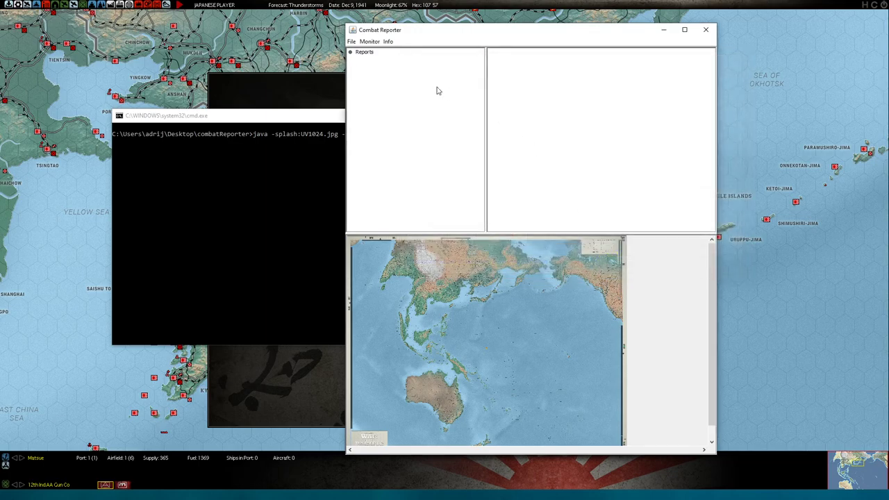
pyautogui.doubleClick(361, 54)
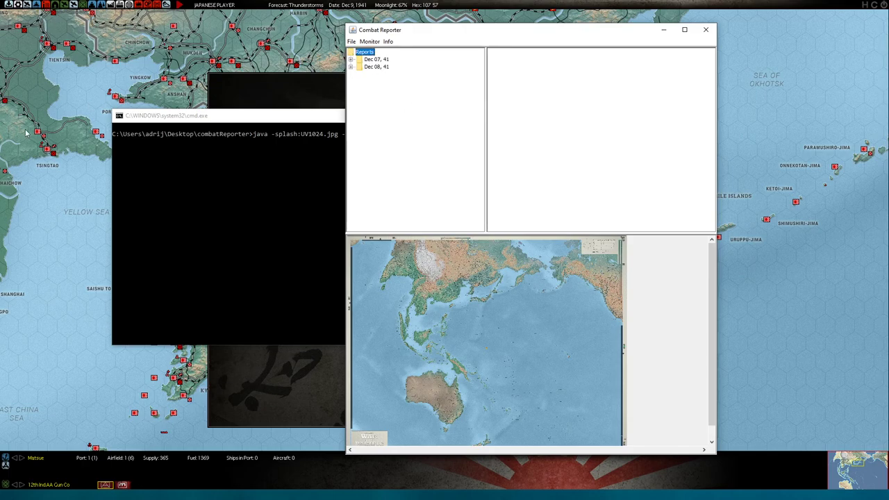
# Minimize the command window, move Combat Reporter off the saved games list and expand the Dec 08, 41 reports
pyautogui.click(292, 116)
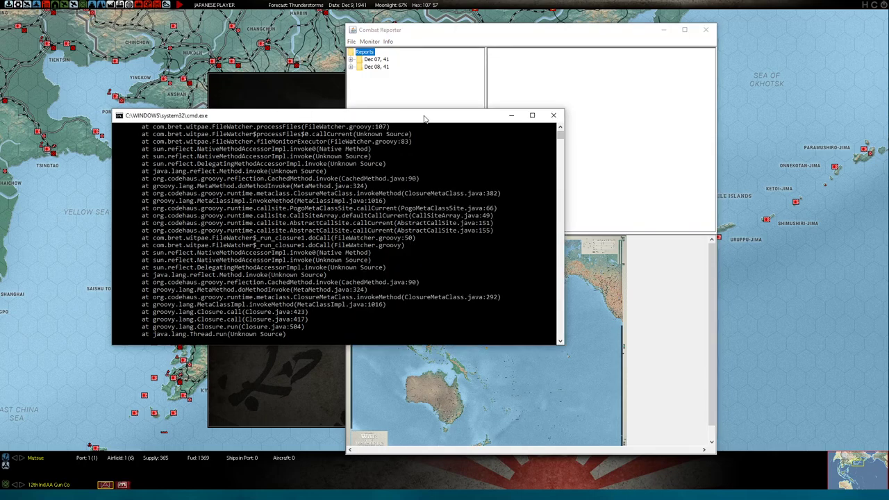
pyautogui.click(509, 114)
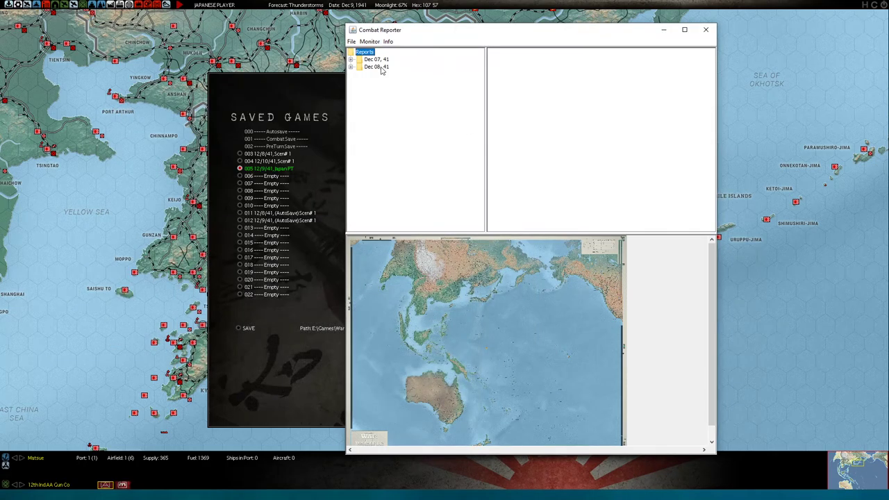
pyautogui.click(380, 69)
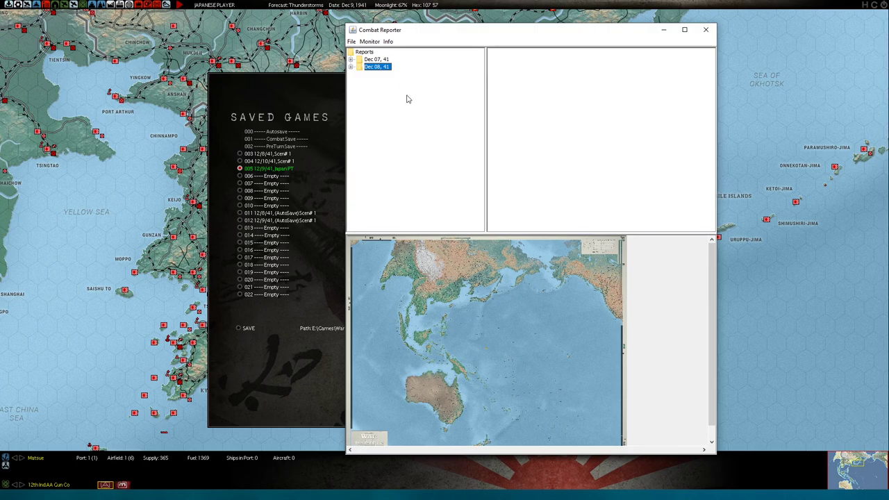
pyautogui.moveTo(439, 35); pyautogui.dragTo(585, 32)
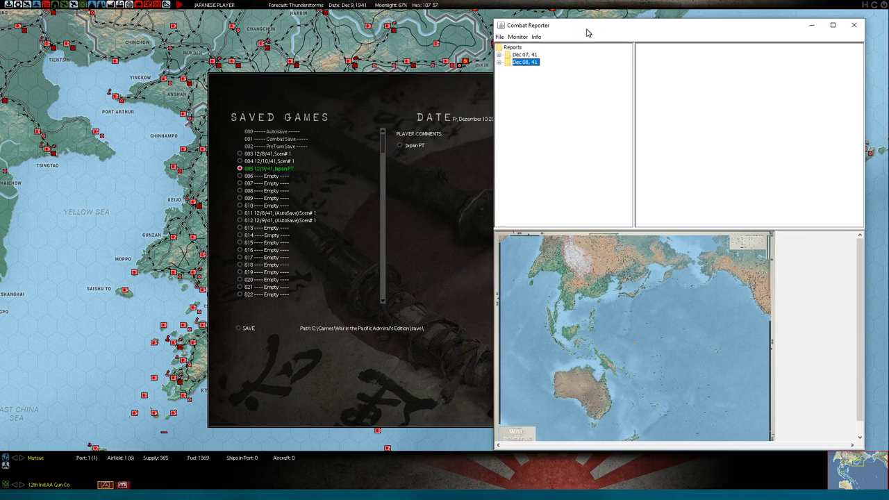
pyautogui.click(495, 62)
pyautogui.click(530, 69)
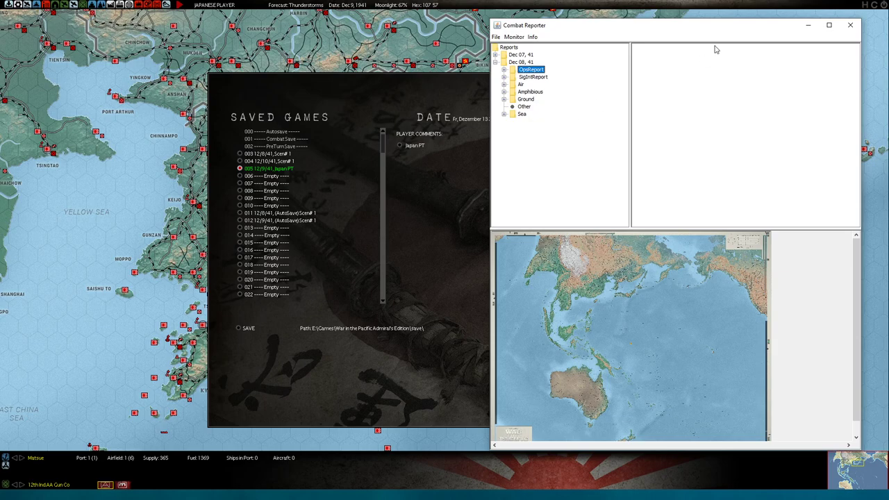
# Tile Combat Reporter beside War in the Pacific and save the game to slot 005
pyautogui.click(829, 25)
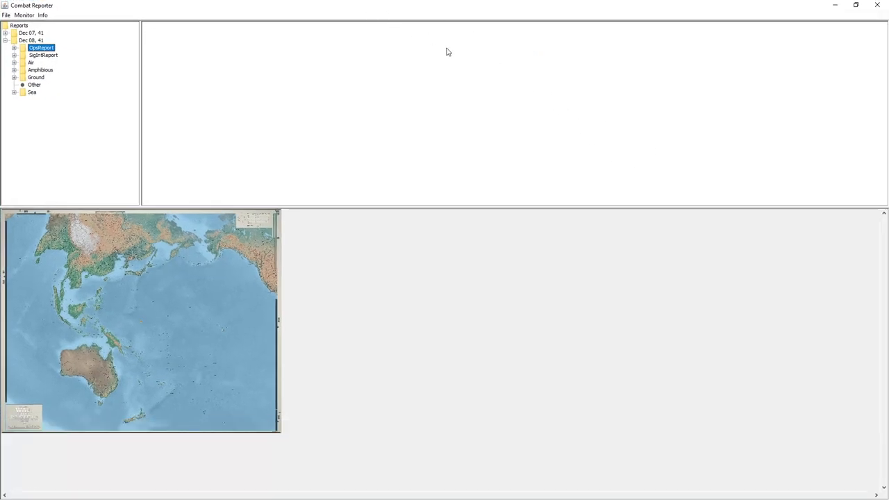
pyautogui.moveTo(437, 13); pyautogui.dragTo(888, 70)
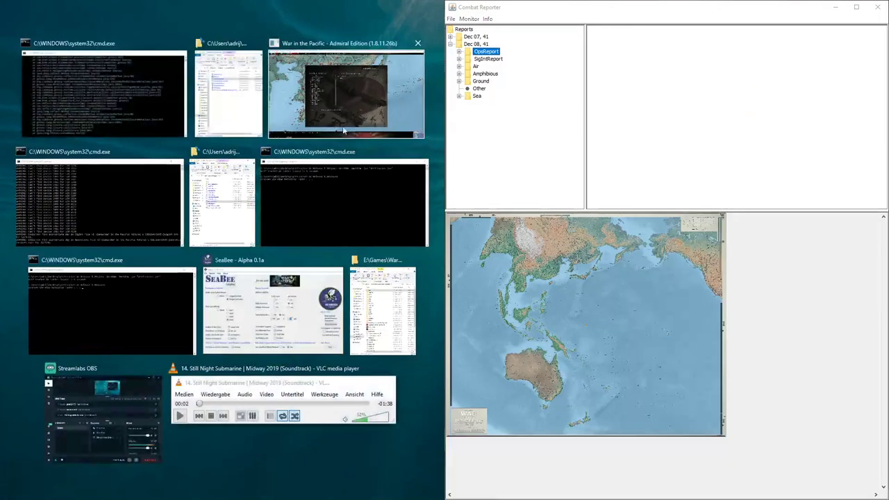
pyautogui.click(356, 114)
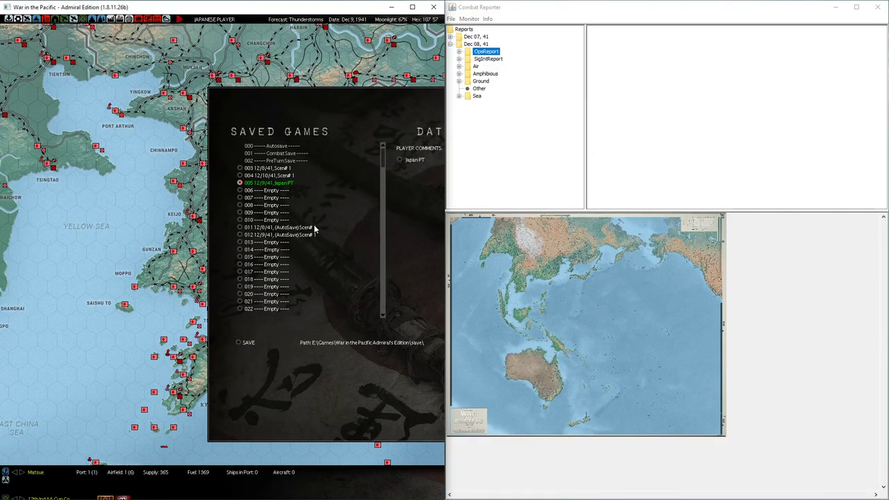
pyautogui.click(240, 344)
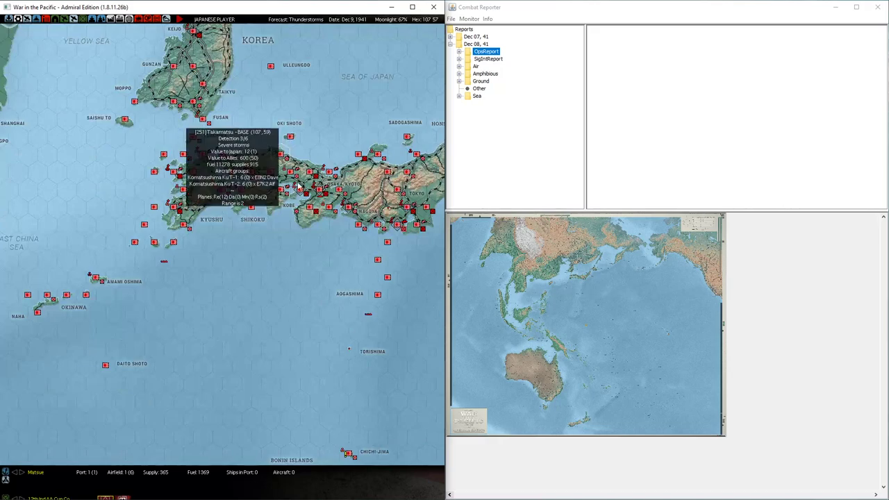
pyautogui.moveTo(442, 263)
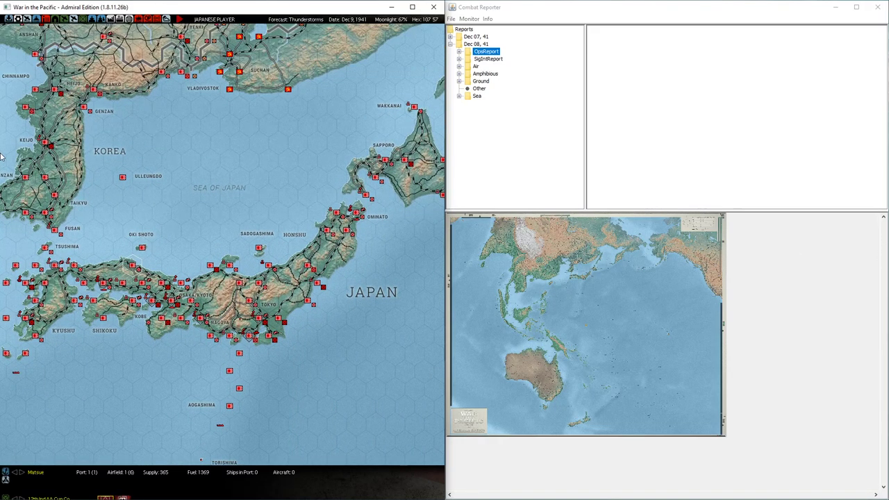
pyautogui.press('Left')
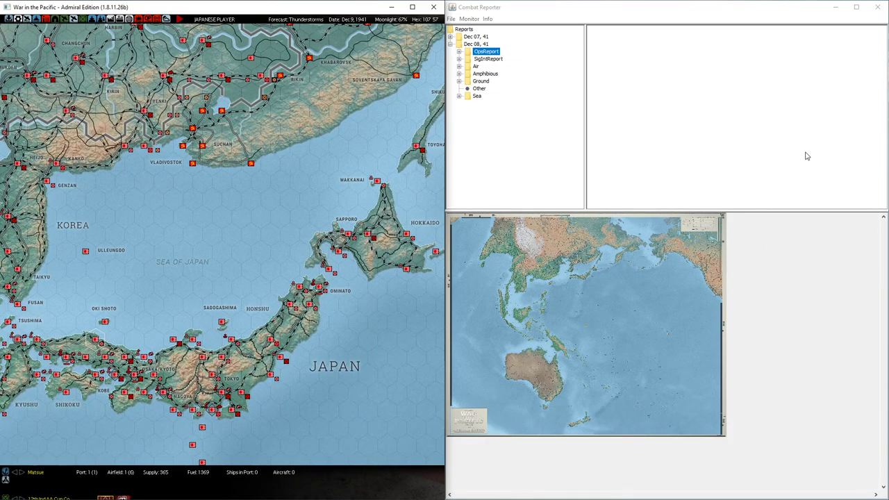
# Expand the Dec 08, 41 OpsReport and view its Coastwatcher, Combat and damaged entries
pyautogui.doubleClick(469, 53)
pyautogui.click(486, 59)
pyautogui.click(489, 66)
pyautogui.click(491, 74)
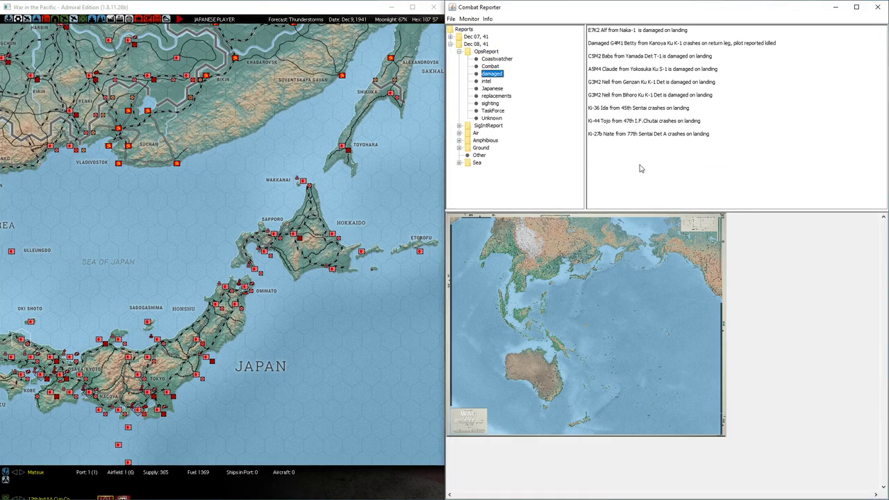
pyautogui.click(464, 18)
# Locate the Bayombong and Mergui recon entries from the intel report on the map, and view the Japanese entries
pyautogui.click(486, 81)
pyautogui.scroll(-3, 660, 86)
pyautogui.click(596, 85)
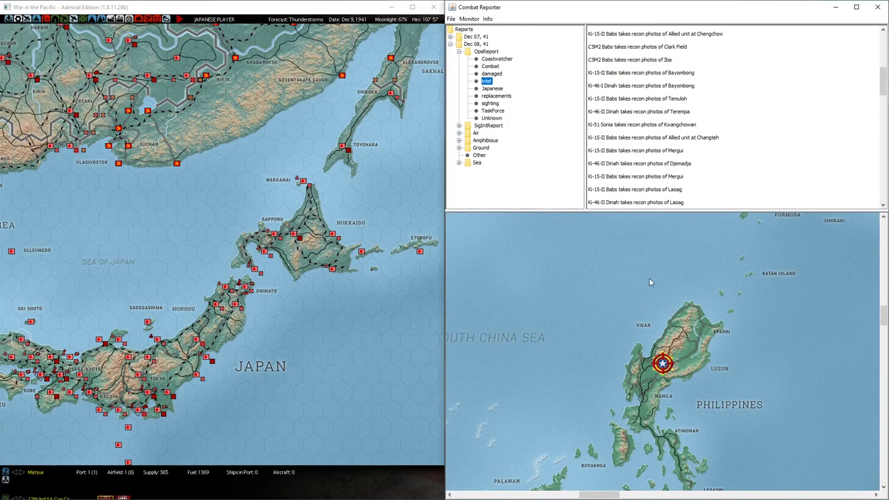
pyautogui.doubleClick(604, 176)
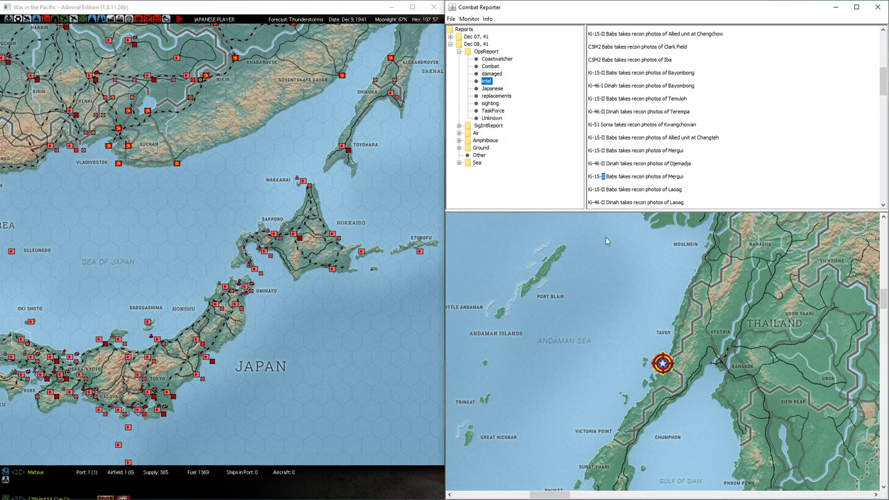
pyautogui.click(495, 91)
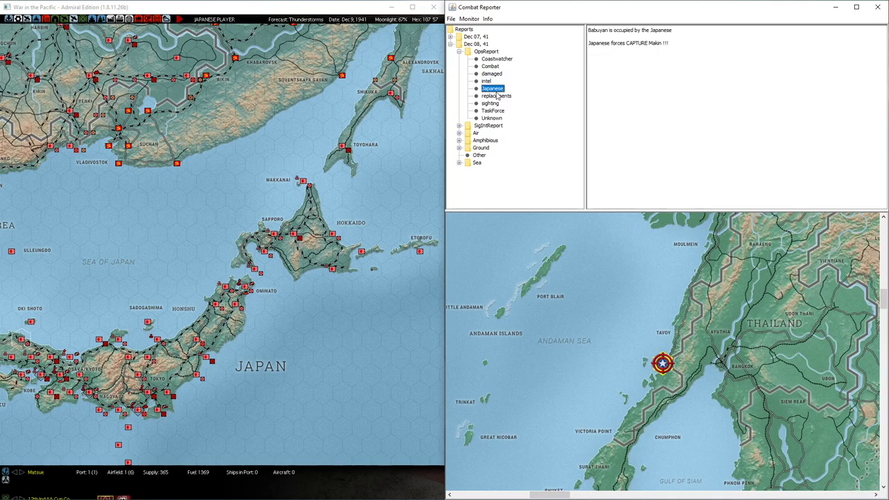
# Collapse the OpsReport folder and view the Kota Bharu ground combat report for Dec 08, 41
pyautogui.click(451, 44)
pyautogui.click(451, 43)
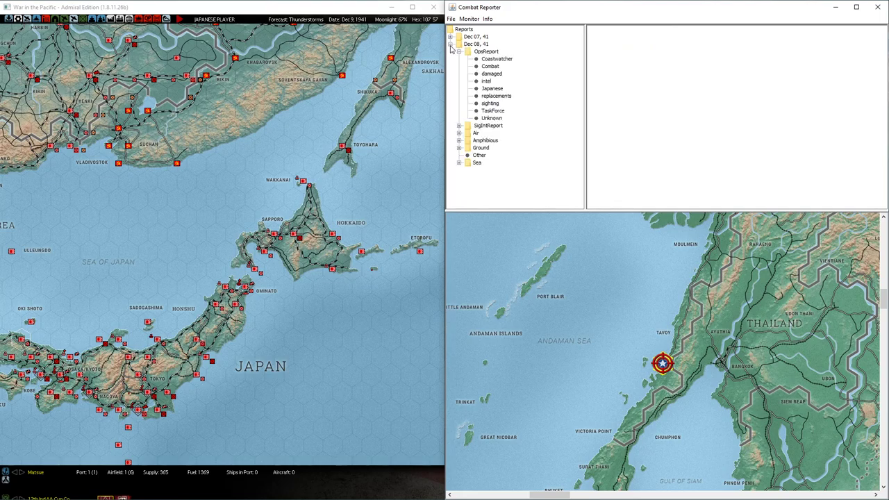
pyautogui.click(458, 52)
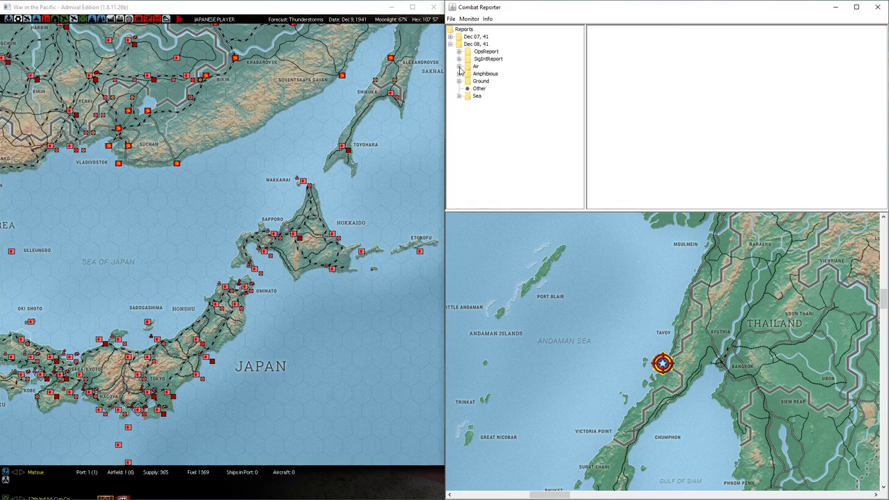
pyautogui.click(459, 81)
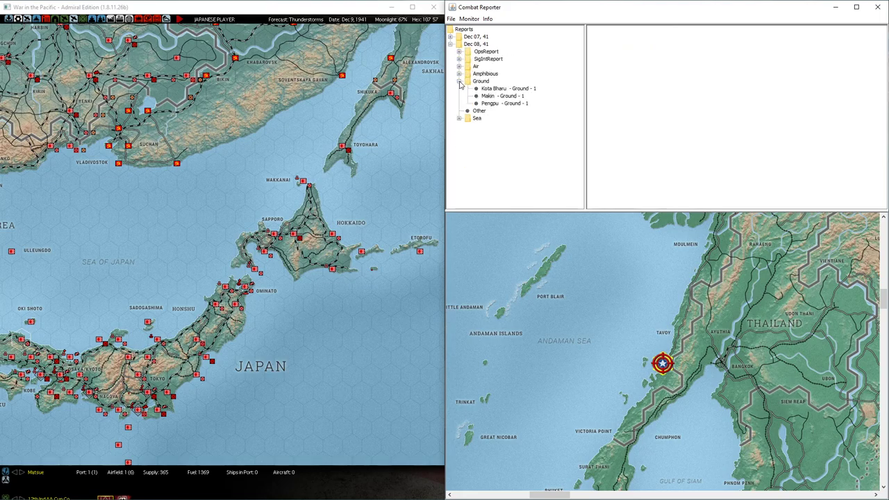
pyautogui.click(500, 89)
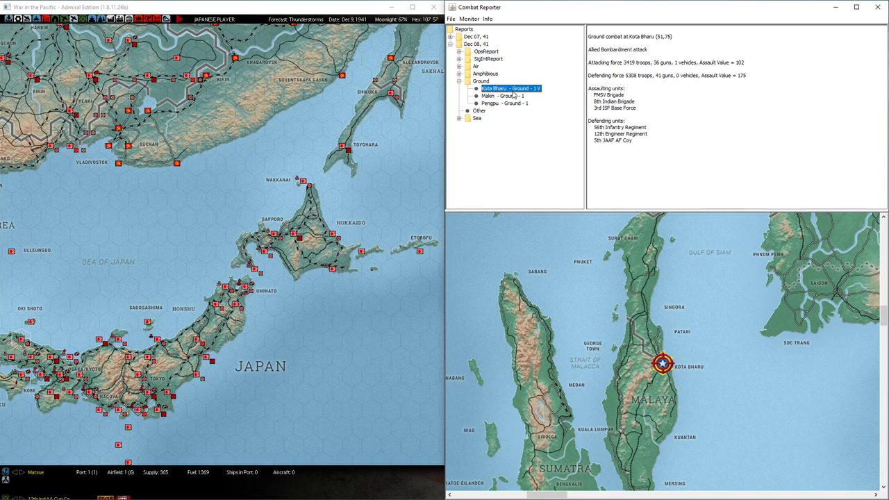
# View the Air reports for 15th Division, 16th Construction Regiment, Alor Star, Clark Field, Davao and Georgetown
pyautogui.click(459, 66)
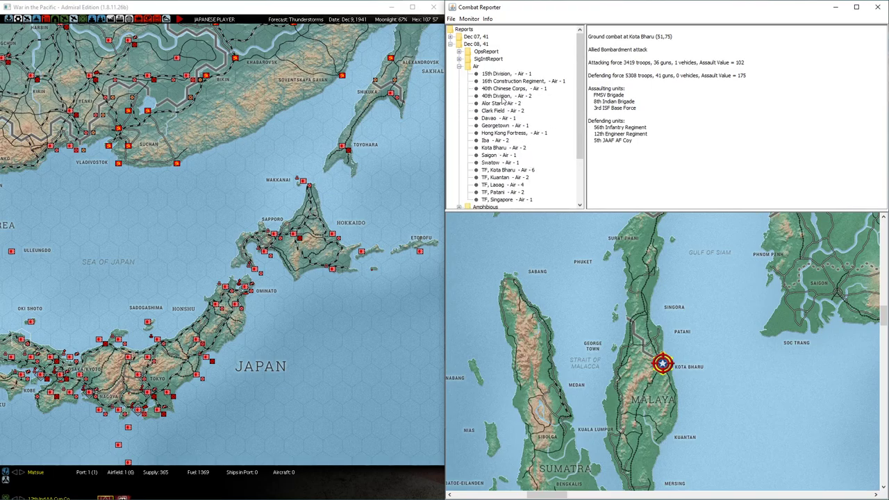
pyautogui.click(507, 73)
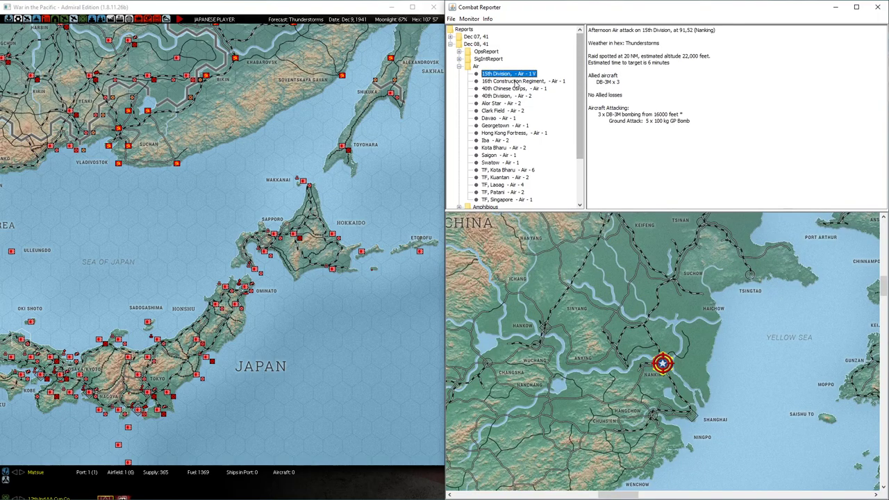
pyautogui.click(518, 81)
pyautogui.click(504, 103)
pyautogui.click(510, 112)
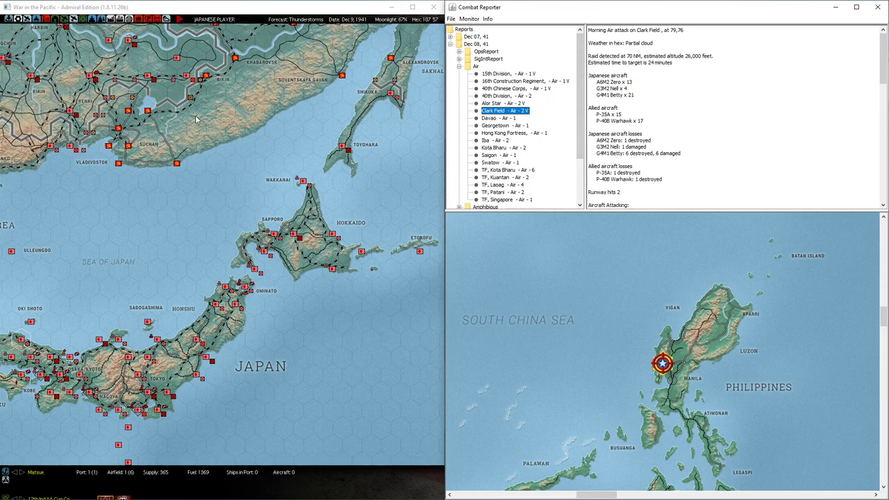
pyautogui.click(511, 118)
pyautogui.click(509, 126)
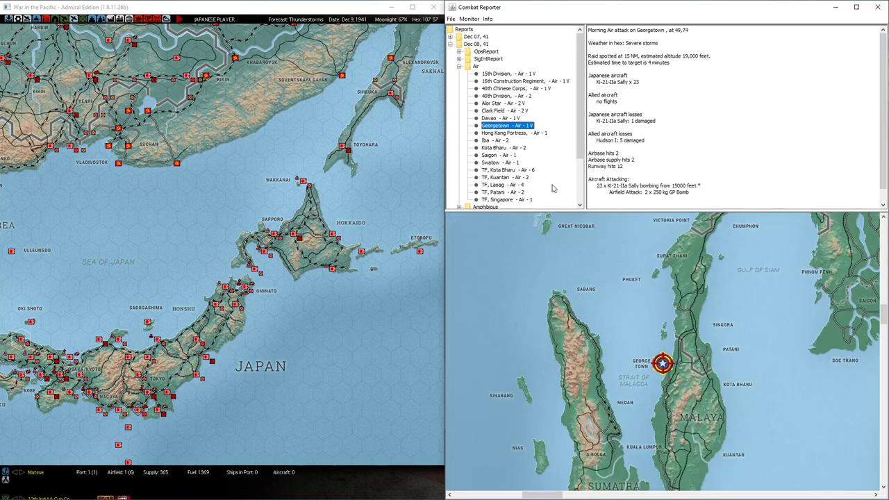
# View the Air reports for Kota Bharu and for the task forces near Singapore and Laoag
pyautogui.click(503, 148)
pyautogui.scroll(-1, 524, 181)
pyautogui.scroll(-1, 504, 132)
pyautogui.scroll(-1, 507, 143)
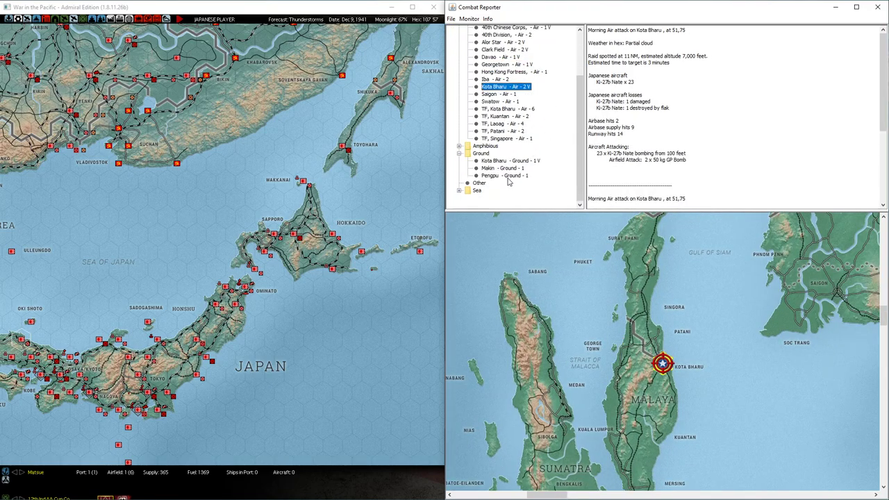
pyautogui.click(507, 139)
pyautogui.scroll(1, 514, 145)
pyautogui.click(503, 141)
pyautogui.scroll(3, 502, 141)
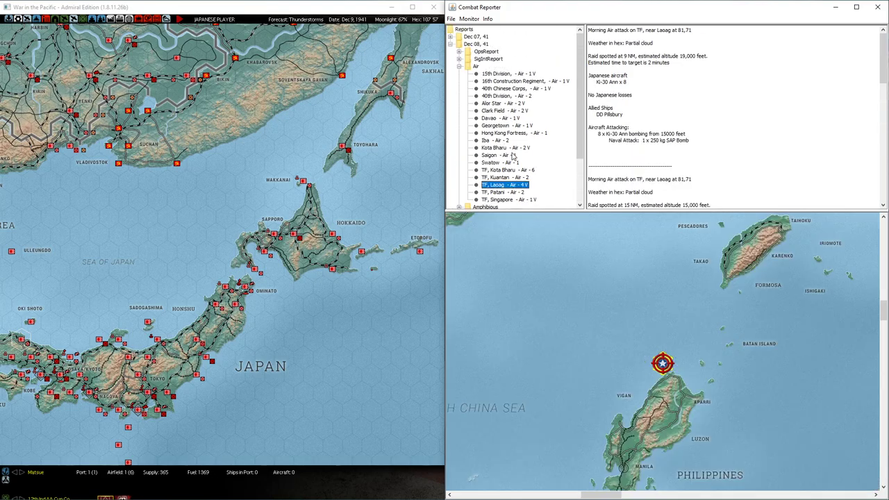
# Expand the Amphibious reports and view the Kota Bharu invasion and Makin amphibious assault
pyautogui.scroll(-3, 512, 155)
pyautogui.click(459, 146)
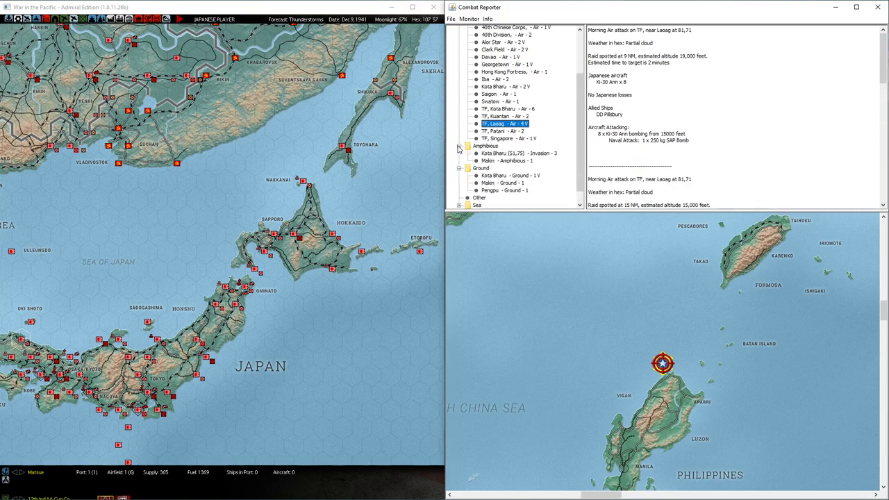
pyautogui.click(512, 162)
pyautogui.click(521, 154)
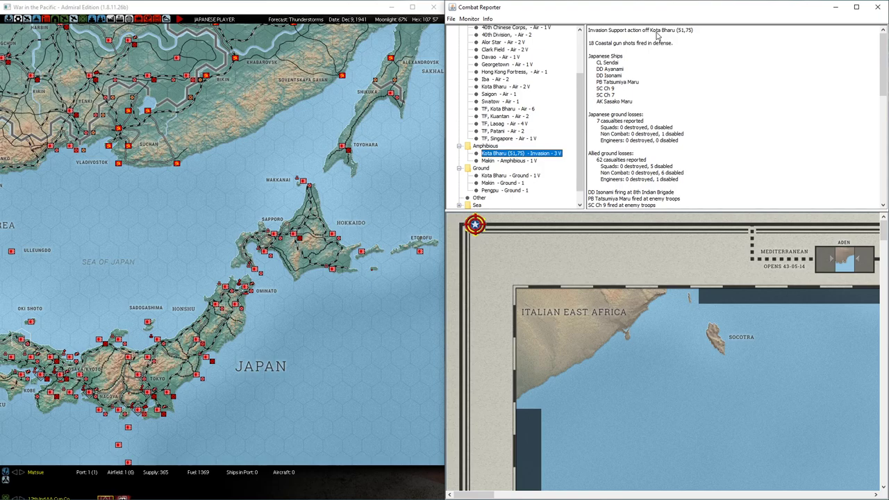
pyautogui.moveTo(588, 115); pyautogui.dragTo(624, 116)
pyautogui.click(518, 161)
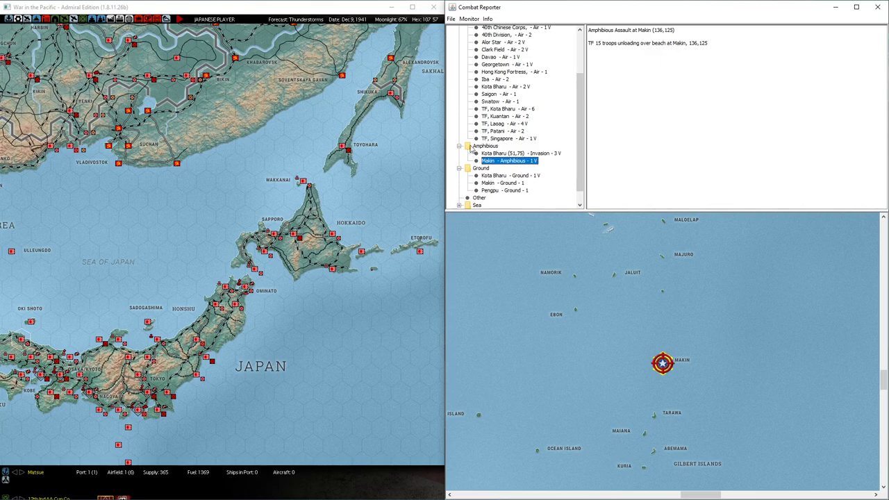
# View the Kota Bharu and Pengpu ground combat reports, and expand the Sea reports to read the Tandjoengpinang ASW attack
pyautogui.click(507, 177)
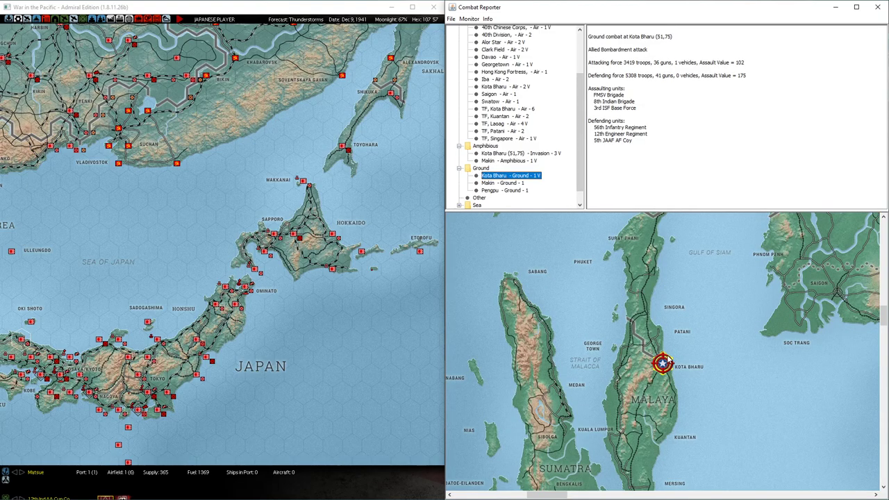
pyautogui.click(524, 190)
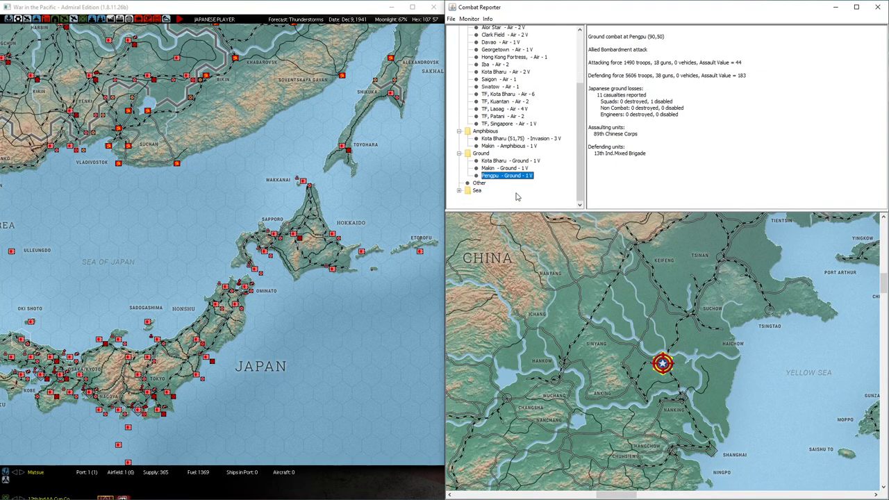
pyautogui.click(459, 190)
pyautogui.scroll(-1, 501, 193)
pyautogui.click(503, 194)
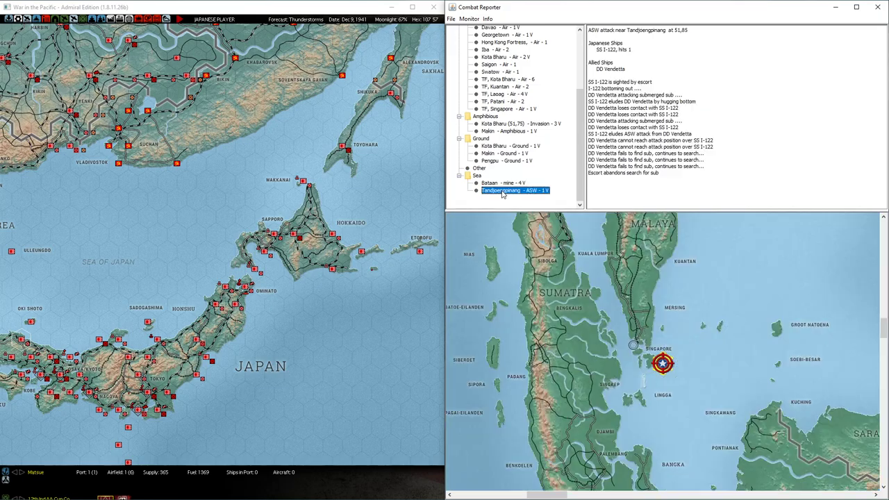
# Dismiss Combat Reporter and maximize the War in the Pacific window
pyautogui.click(878, 7)
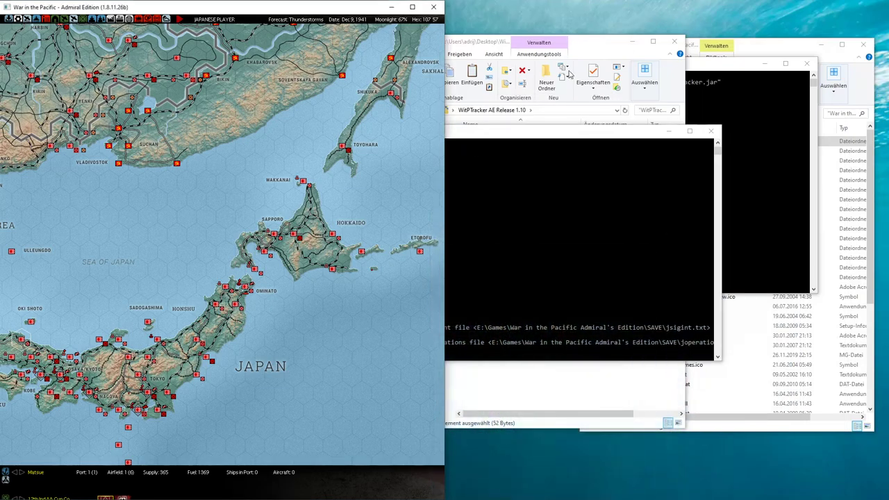
pyautogui.click(412, 7)
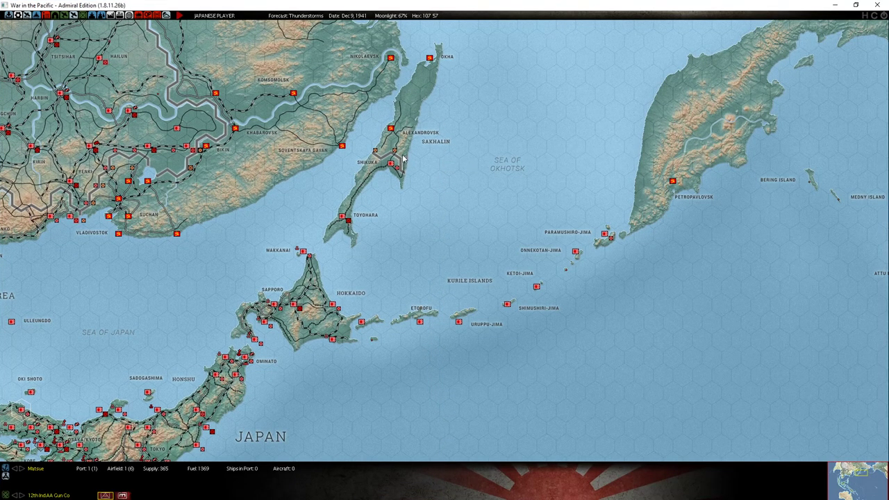
# End the Japanese orders phase for Dec 9, 1941 and let the turn resolve
pyautogui.moveTo(1, 362)
pyautogui.scroll(-3, 410, 313)
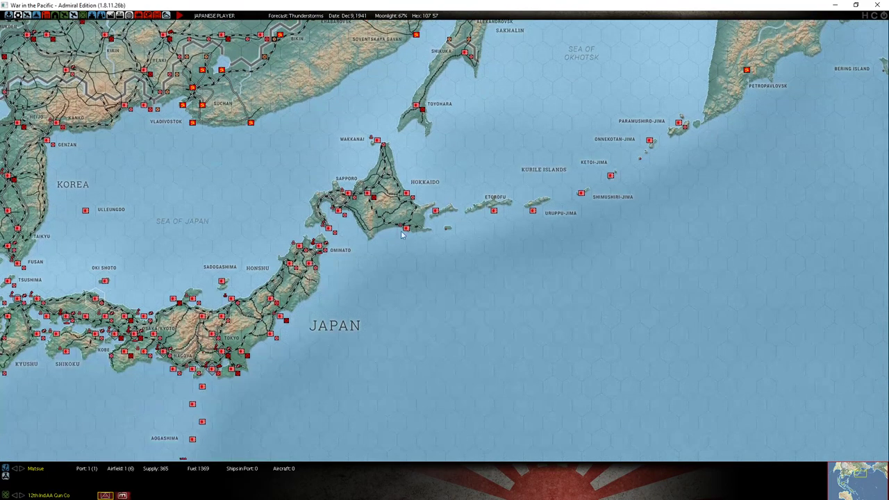
pyautogui.moveTo(13, 149)
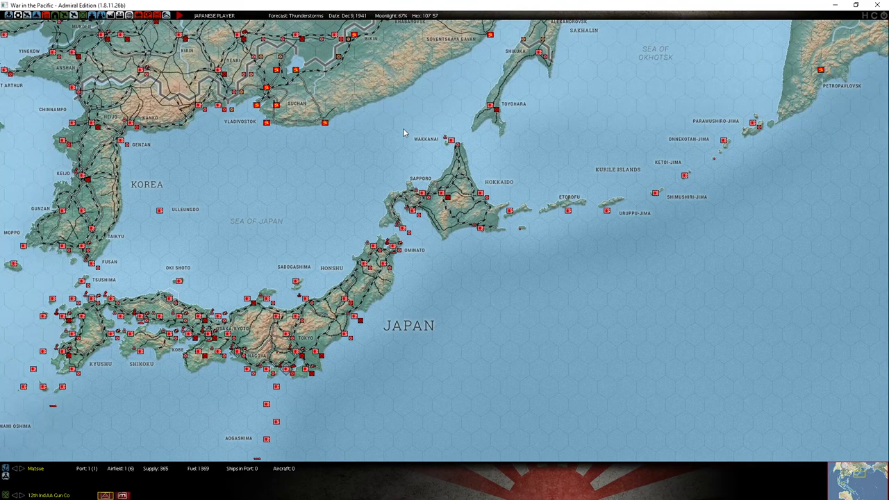
pyautogui.click(179, 14)
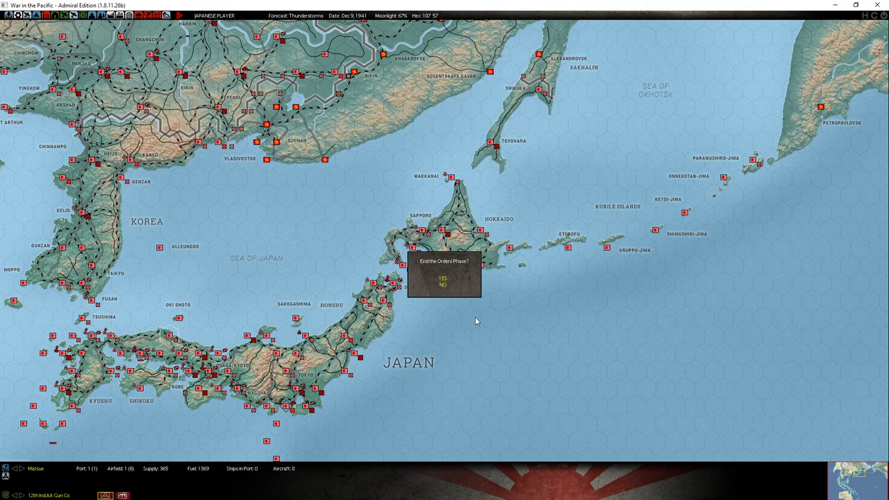
pyautogui.click(447, 280)
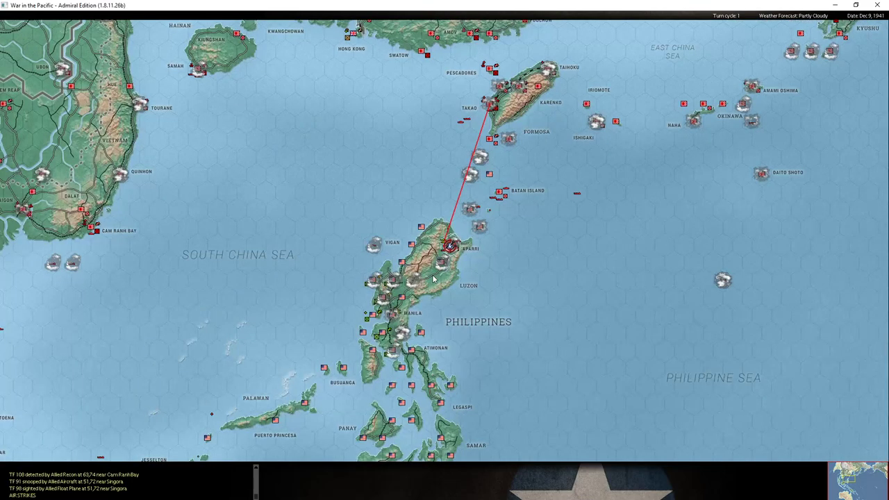
# Close the two leftover File Explorer windows showing C:\Users folders
pyautogui.hotkey('alt', 'Tab')
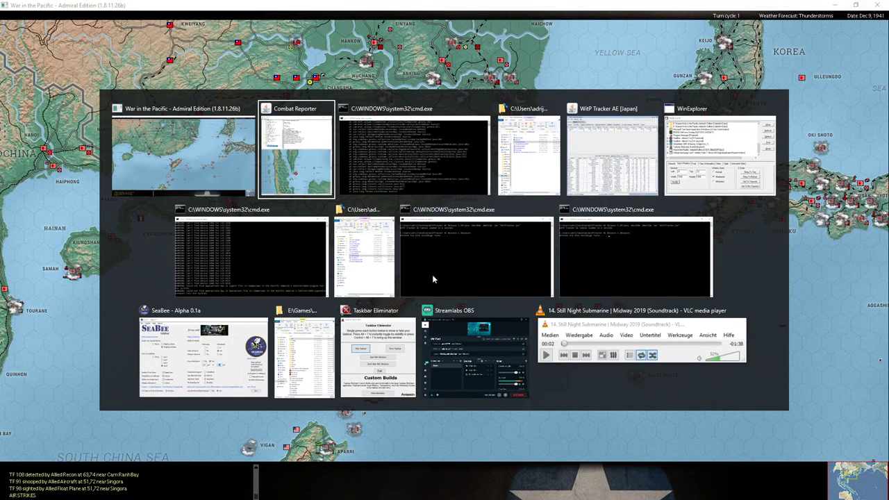
pyautogui.moveTo(556, 113)
pyautogui.click(556, 110)
pyautogui.click(388, 210)
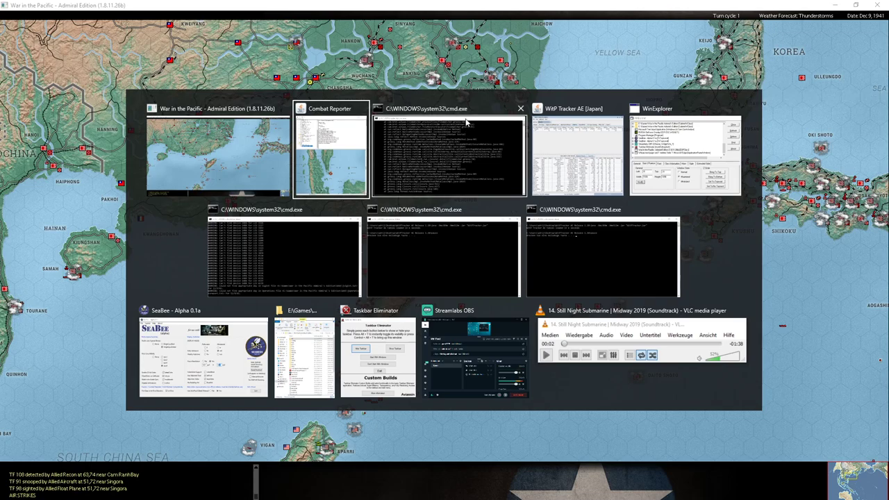
# Close the two leftover cmd.exe console windows from finished WitP Tracker launches
pyautogui.click(425, 240)
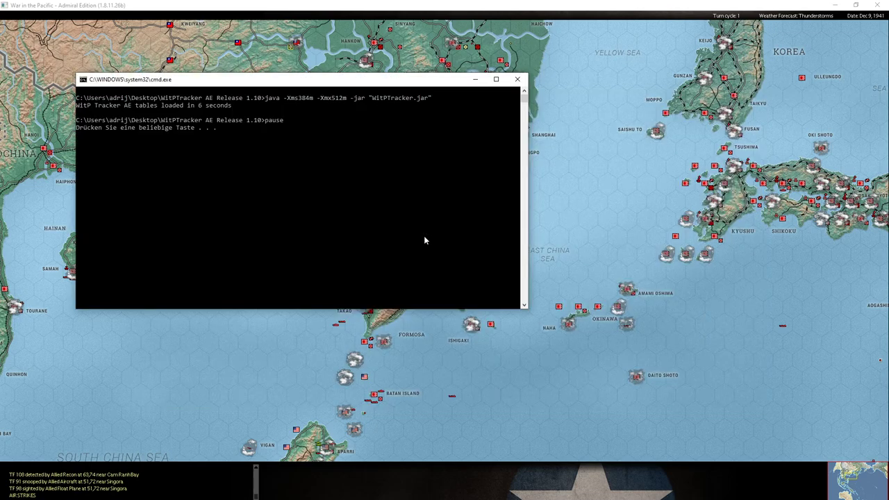
pyautogui.click(518, 80)
pyautogui.hotkey('alt', 'Tab')
pyautogui.press('Tab')
pyautogui.press('Tab')
pyautogui.press('Tab')
pyautogui.press('Tab')
pyautogui.press('Tab')
pyautogui.press('Tab')
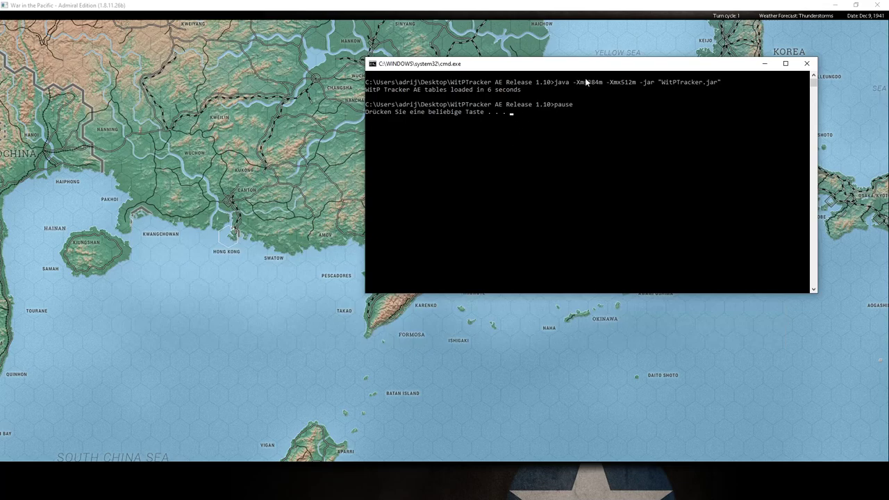
pyautogui.click(807, 63)
pyautogui.hotkey('alt', 'Tab')
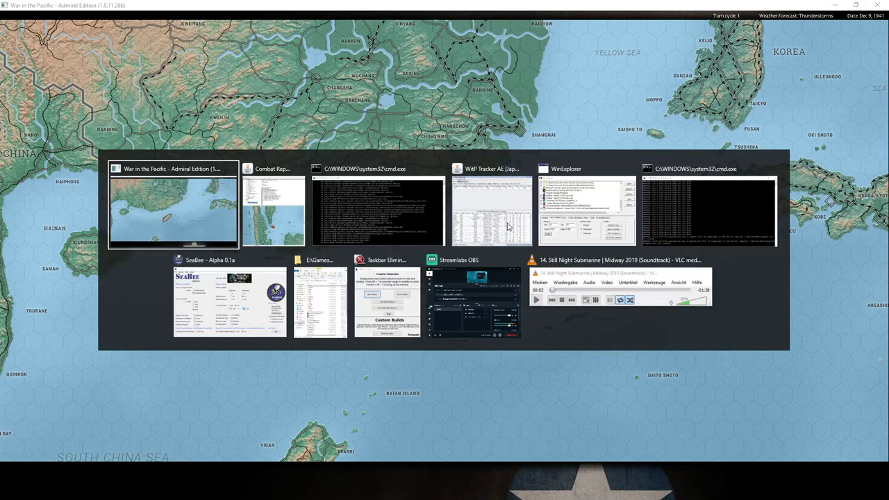
pyautogui.press('Tab')
pyautogui.press('Tab')
pyautogui.press('Tab')
pyautogui.press('Tab')
pyautogui.press('Tab')
pyautogui.press('Tab')
pyautogui.press('Tab')
pyautogui.press('Tab')
pyautogui.press('Tab')
pyautogui.press('Tab')
pyautogui.press('Tab')
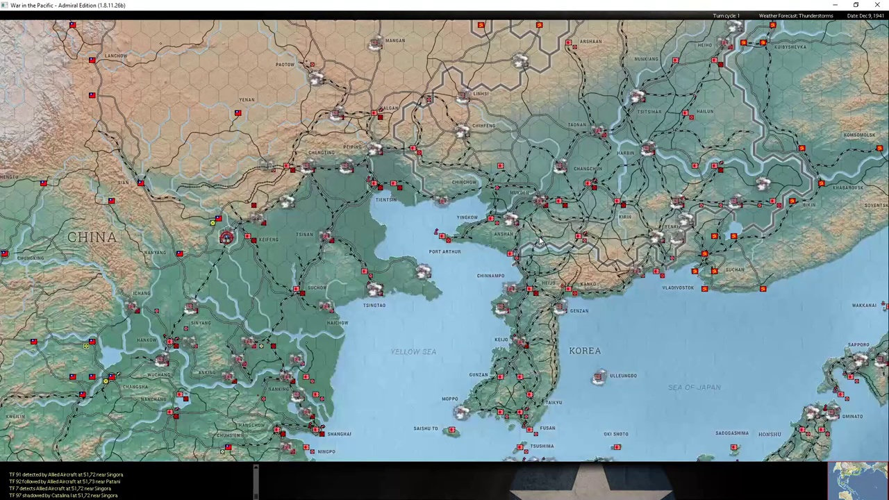
pyautogui.hotkey('alt', 'Tab')
pyautogui.press('Tab')
pyautogui.press('Tab')
pyautogui.press('Tab')
pyautogui.press('Tab')
pyautogui.press('Tab')
pyautogui.press('Tab')
pyautogui.press('Tab')
pyautogui.press('Tab')
pyautogui.press('Tab')
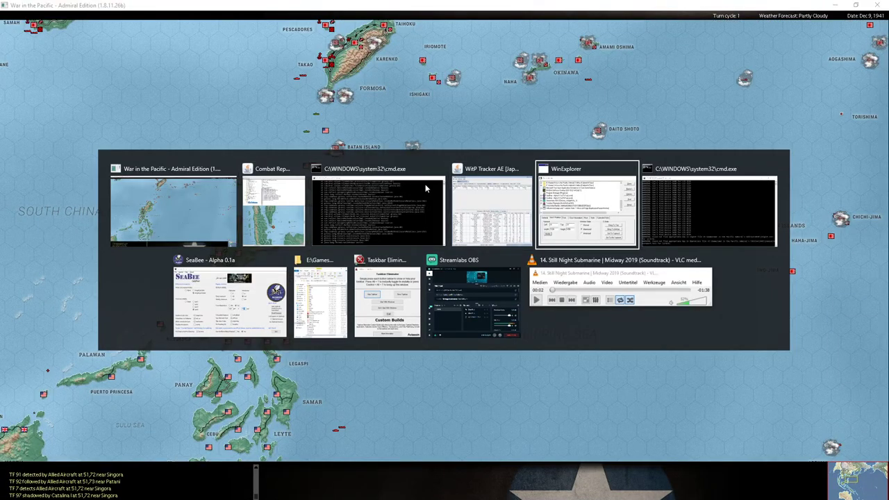
pyautogui.press('Tab')
pyautogui.press('Tab')
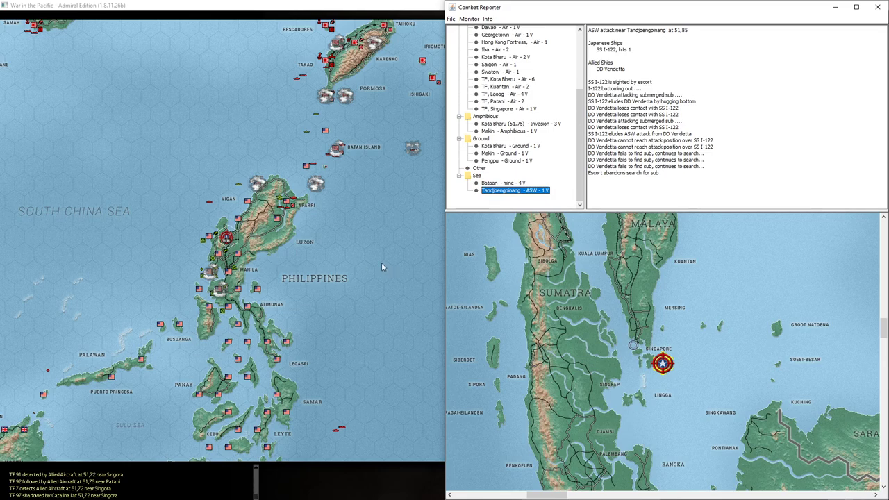
pyautogui.click(330, 261)
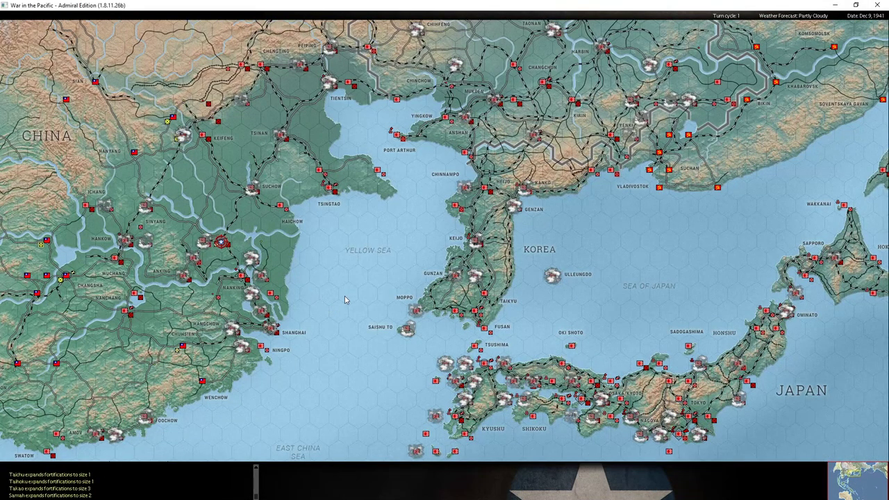
# Switch to WinExplorer and examine the game window's class, process, font, size, position and window style properties
pyautogui.hotkey('alt', 'Tab')
pyautogui.hotkey('alt', 'Tab')
pyautogui.hotkey('alt', 'Tab')
pyautogui.hotkey('alt', 'Tab')
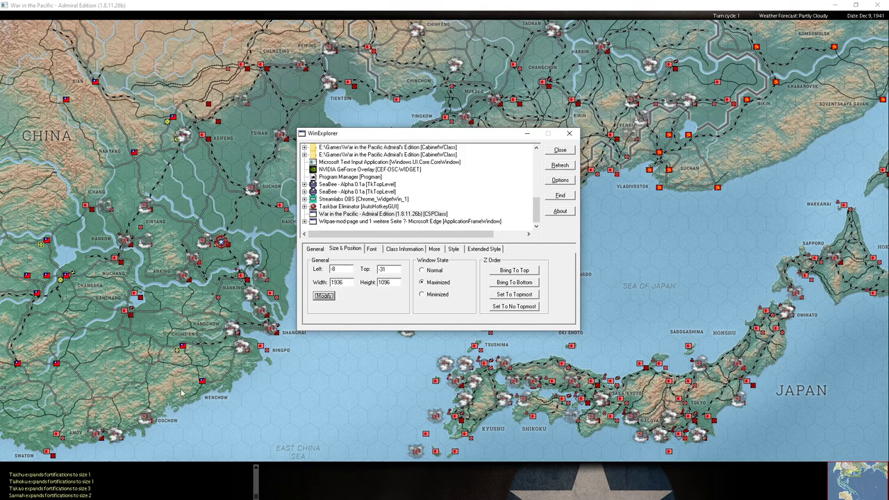
pyautogui.click(316, 250)
pyautogui.click(393, 249)
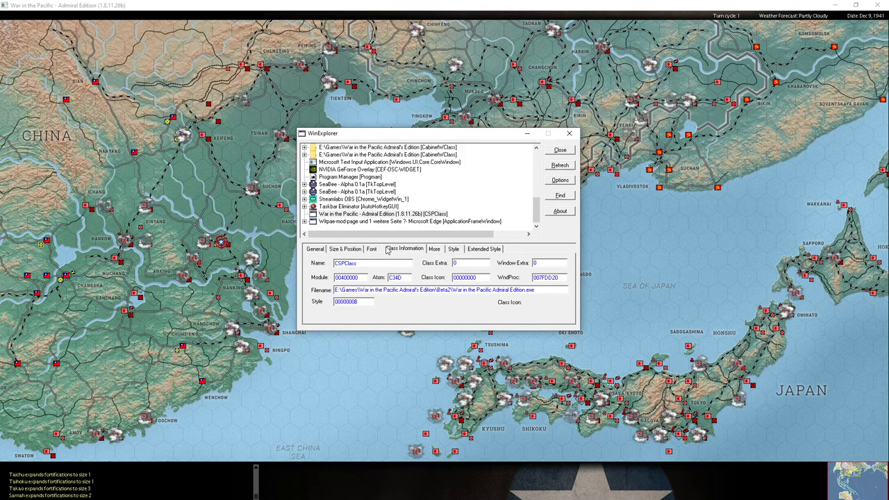
pyautogui.click(452, 250)
pyautogui.click(484, 249)
pyautogui.click(434, 249)
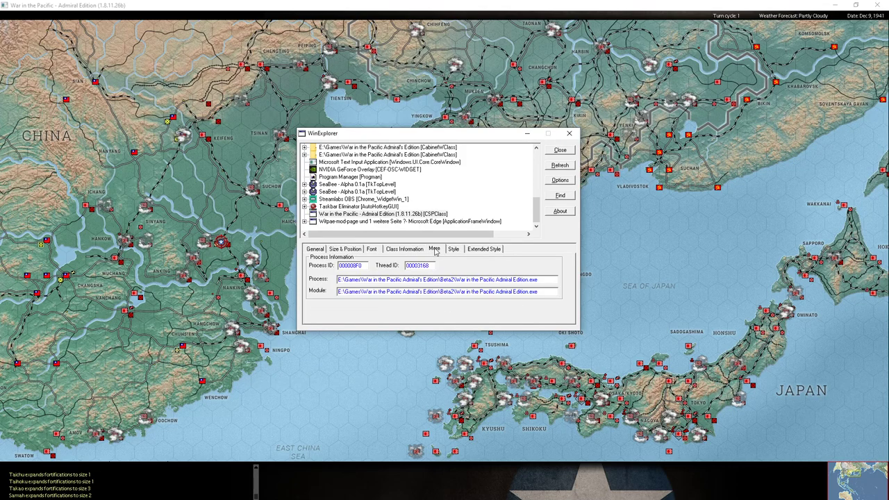
pyautogui.click(453, 250)
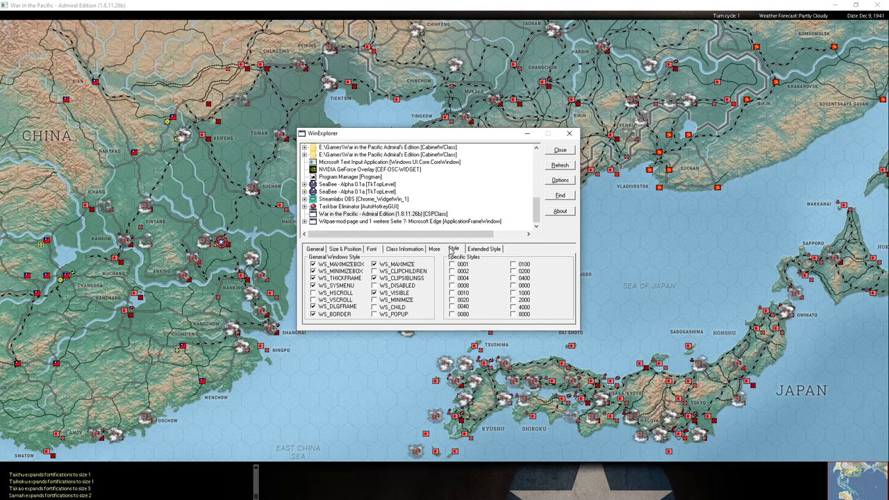
pyautogui.click(405, 250)
pyautogui.click(372, 250)
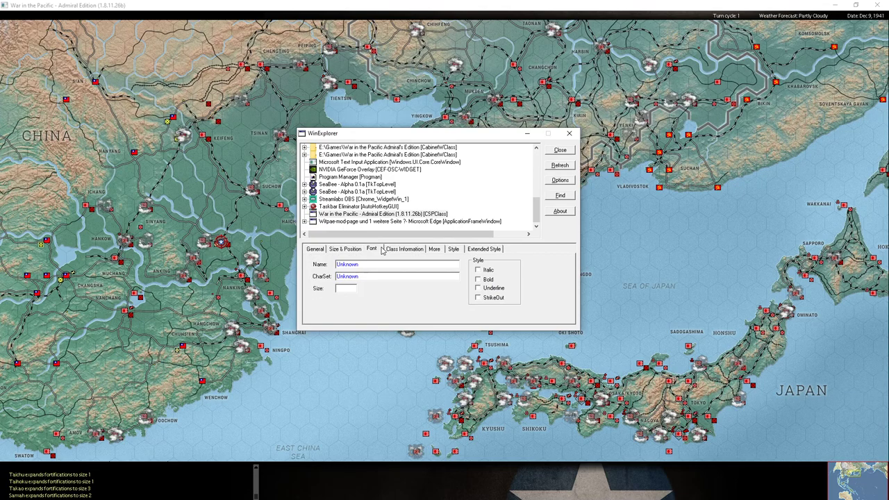
pyautogui.click(352, 250)
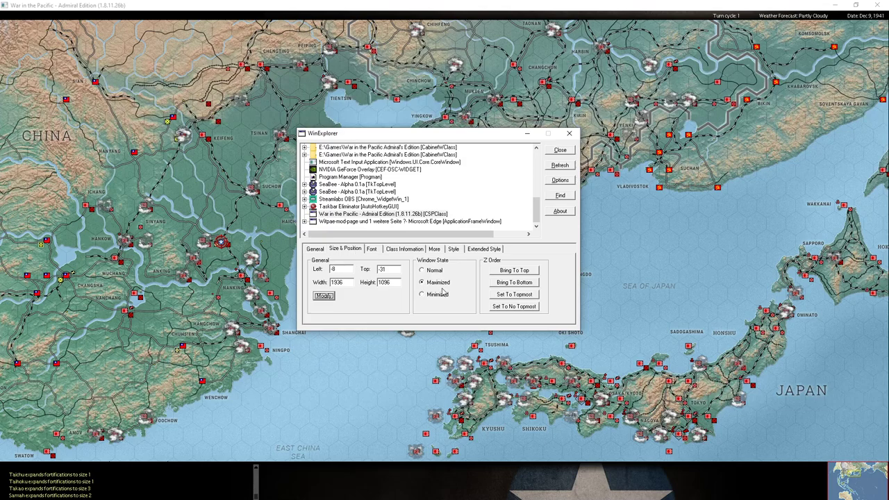
pyautogui.click(410, 250)
pyautogui.click(453, 249)
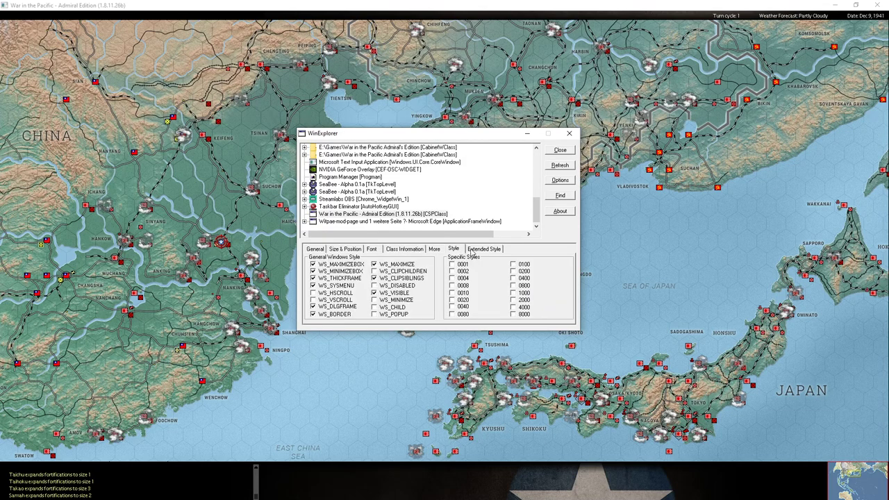
pyautogui.click(477, 249)
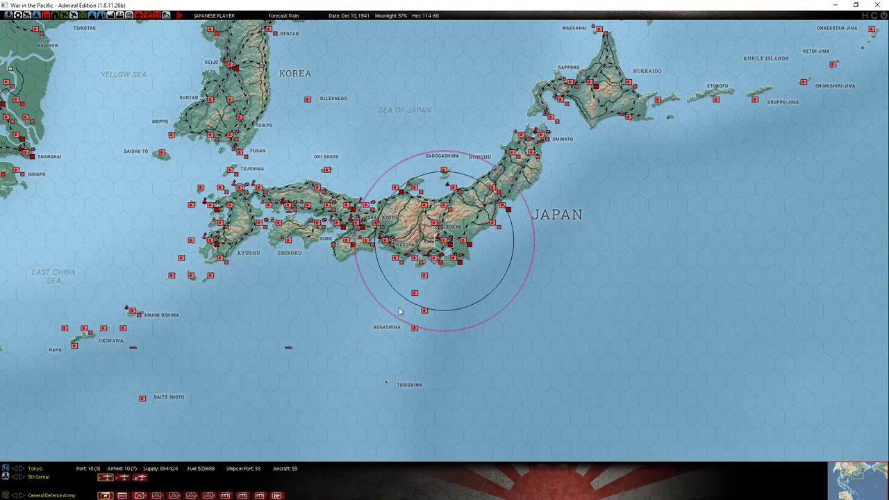
pyautogui.moveTo(417, 196)
pyautogui.press('Right')
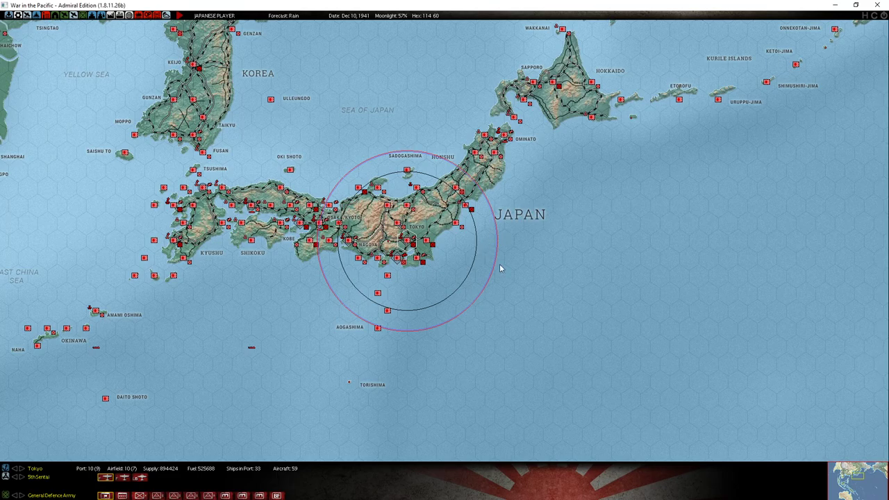
pyautogui.press('Up')
pyautogui.press('Down')
pyautogui.press('Down')
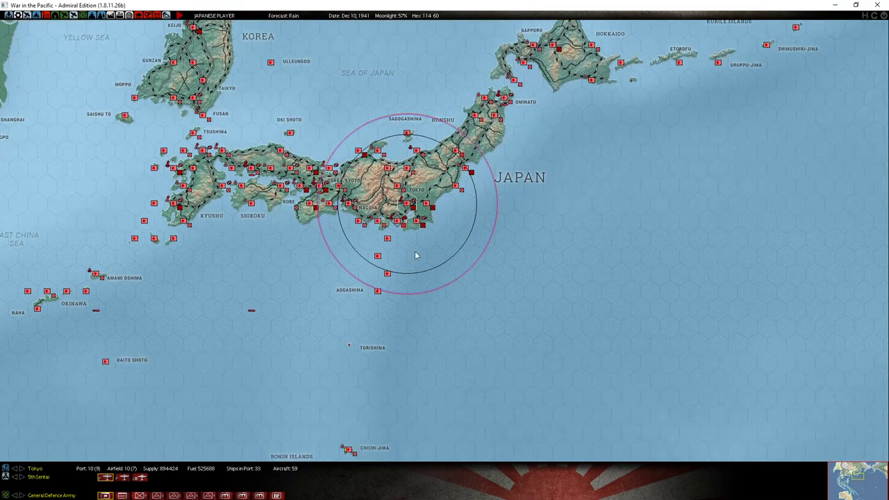
pyautogui.press('Left')
pyautogui.press('Up')
pyautogui.press('Up')
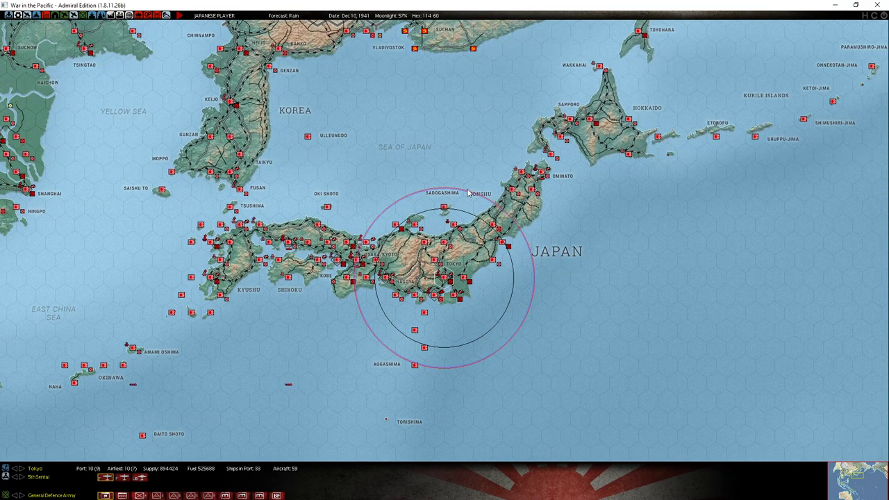
pyautogui.hotkey('alt', 'Tab')
pyautogui.hotkey('alt', 'Tab')
pyautogui.hotkey('alt', 'Tab')
pyautogui.hotkey('alt', 'Tab')
pyautogui.hotkey('alt', 'Tab')
# Save the Dec 10, 1941 Japanese turn over slot 005 and exit the saved games screen
pyautogui.press('Up')
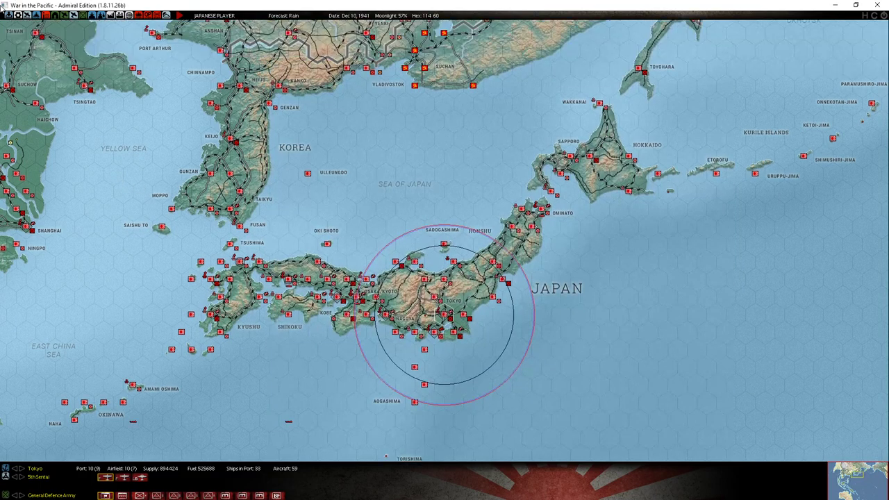
pyautogui.press('Left')
pyautogui.press('Left')
pyautogui.click(8, 14)
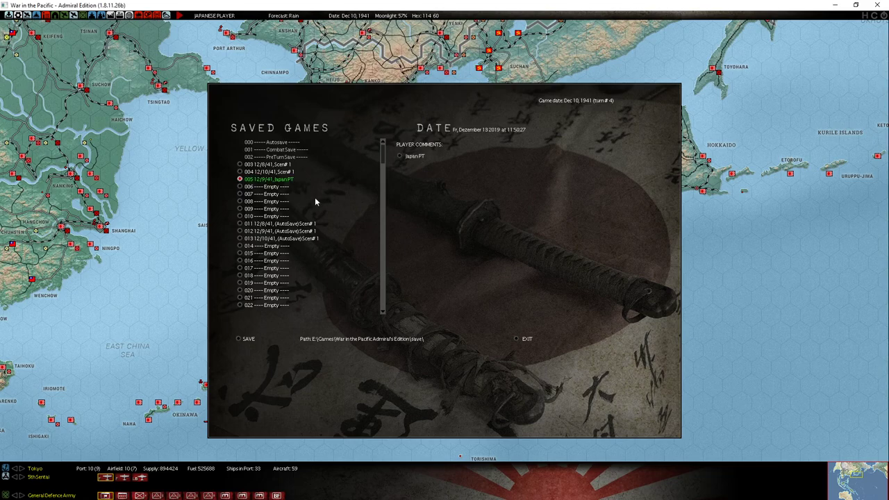
pyautogui.click(242, 339)
pyautogui.click(517, 339)
# Switch to WitP Tracker AE and read in the newly saved turn for 12/10/41
pyautogui.hotkey('alt', 'Tab')
pyautogui.hotkey('alt', 'Tab')
pyautogui.hotkey('alt', 'Tab')
pyautogui.hotkey('alt', 'Tab')
pyautogui.hotkey('alt', 'Tab')
pyautogui.hotkey('alt', 'Tab')
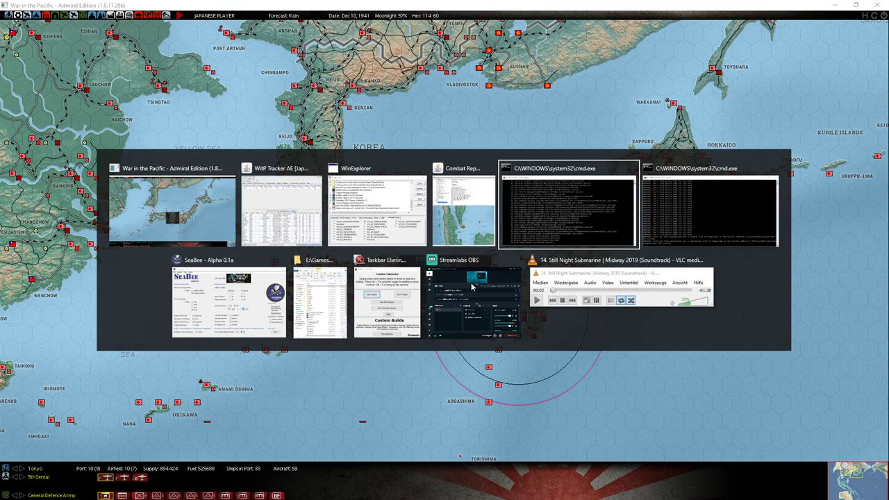
pyautogui.hotkey('alt', 'Tab')
pyautogui.hotkey('alt', 'Tab')
pyautogui.hotkey('alt', 'Tab')
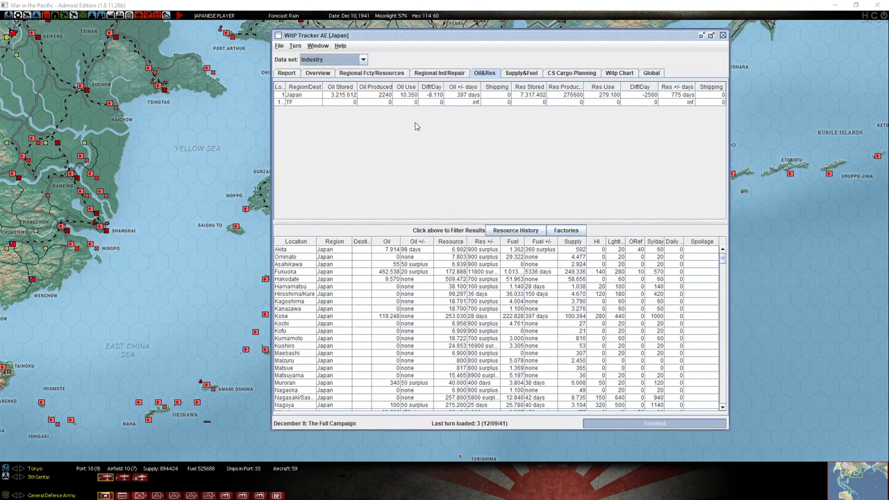
pyautogui.click(294, 46)
pyautogui.click(300, 56)
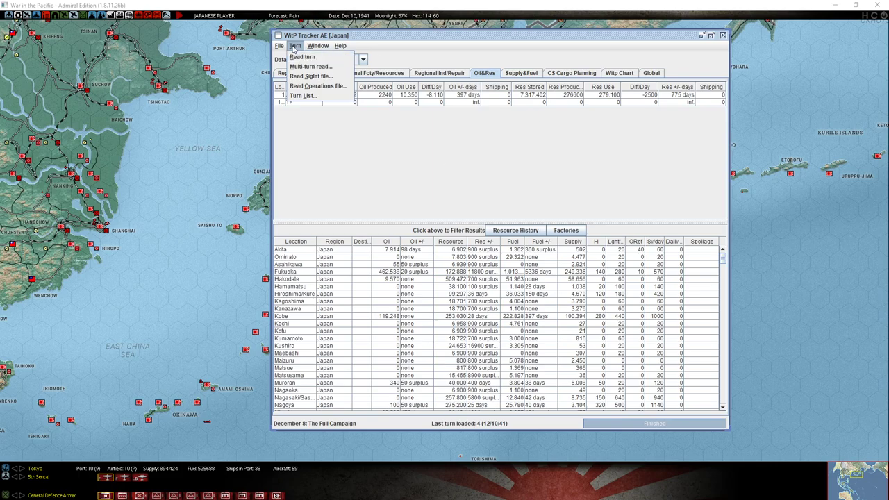
pyautogui.click(263, 174)
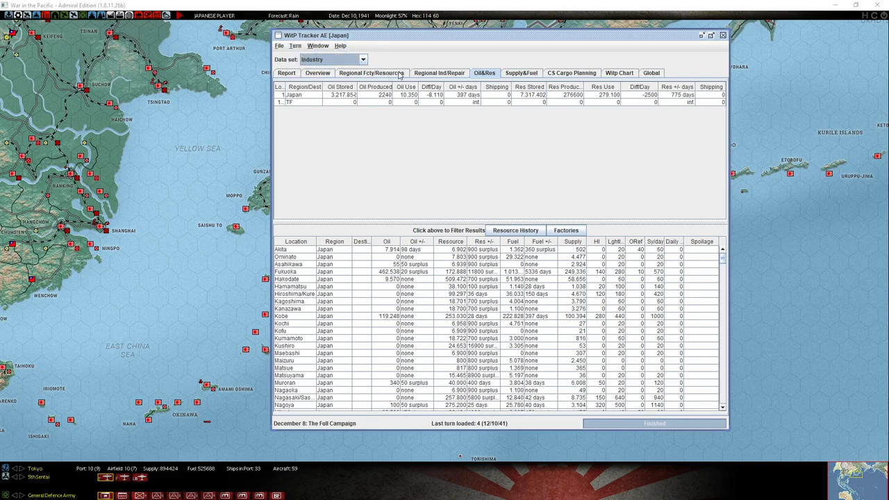
# Check the Industry data set's chart and the Industrial Report for 12/10/41
pyautogui.click(357, 62)
pyautogui.click(370, 93)
pyautogui.click(619, 73)
pyautogui.click(292, 73)
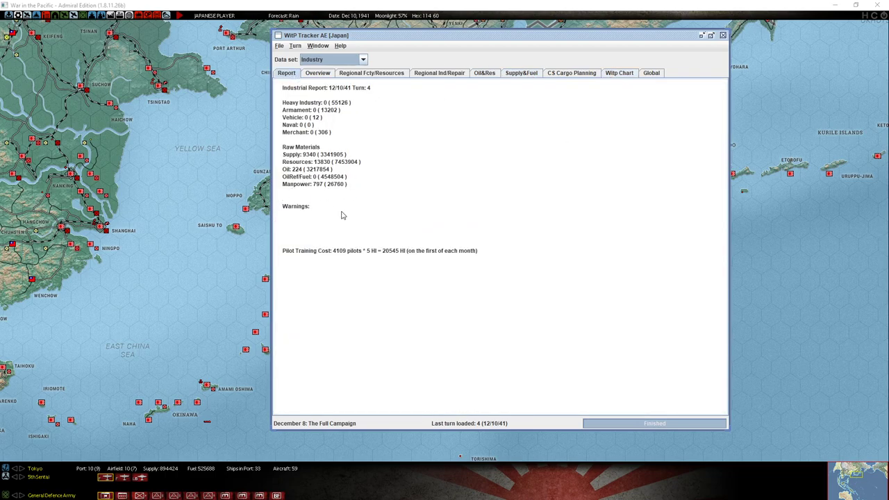
# Show the Alerts data set and examine the vehicle points, captured and lost bases, and sunk ships
pyautogui.click(308, 63)
pyautogui.click(329, 99)
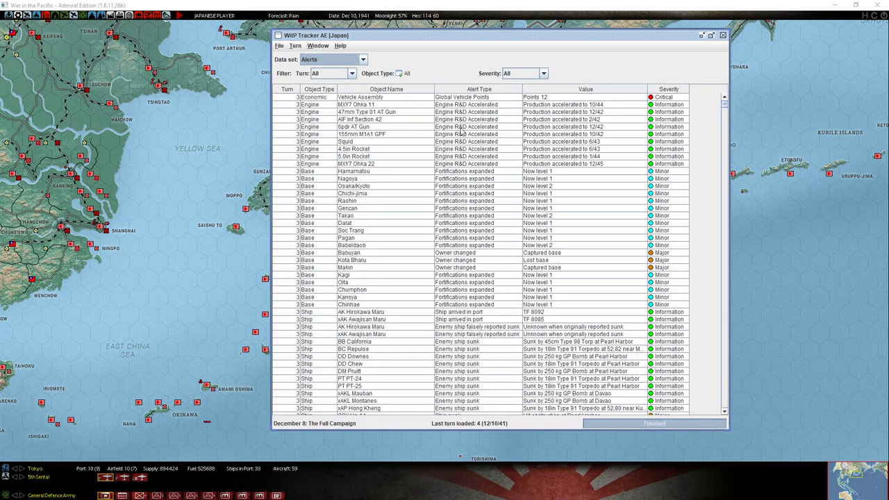
pyautogui.click(468, 99)
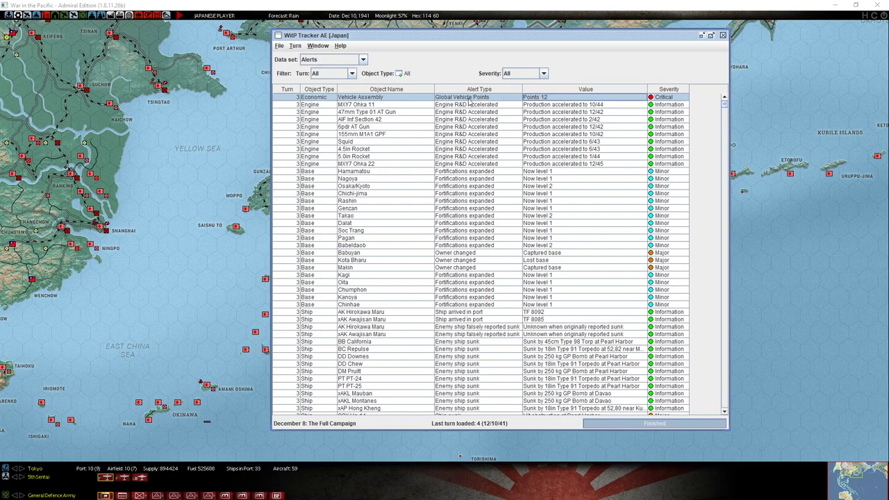
pyautogui.click(405, 98)
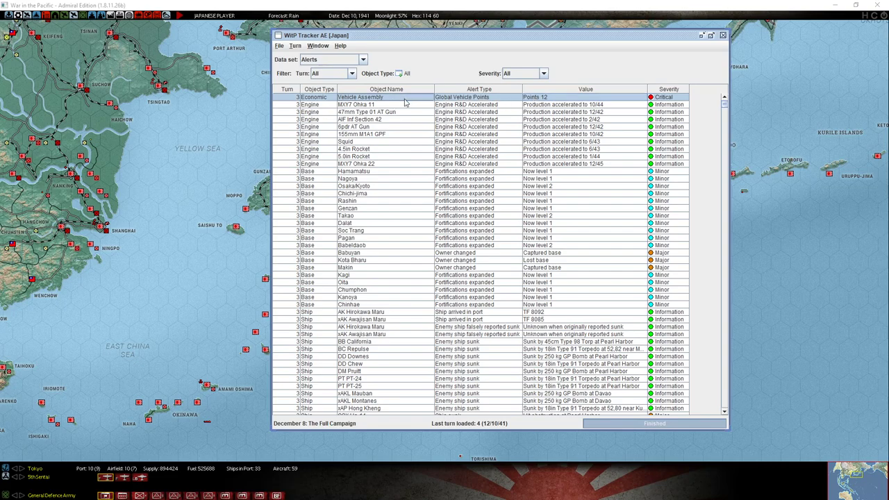
pyautogui.click(572, 251)
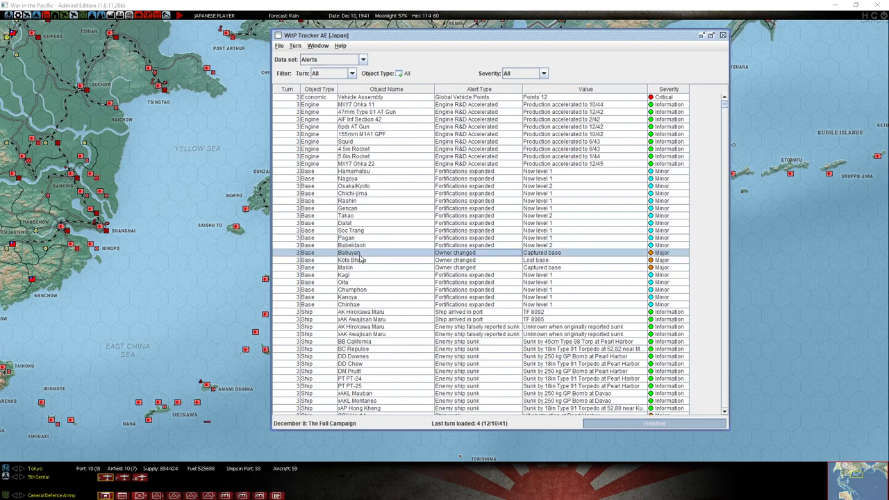
pyautogui.click(471, 274)
pyautogui.scroll(-2, 486, 281)
pyautogui.scroll(1, 502, 287)
pyautogui.scroll(-9, 486, 264)
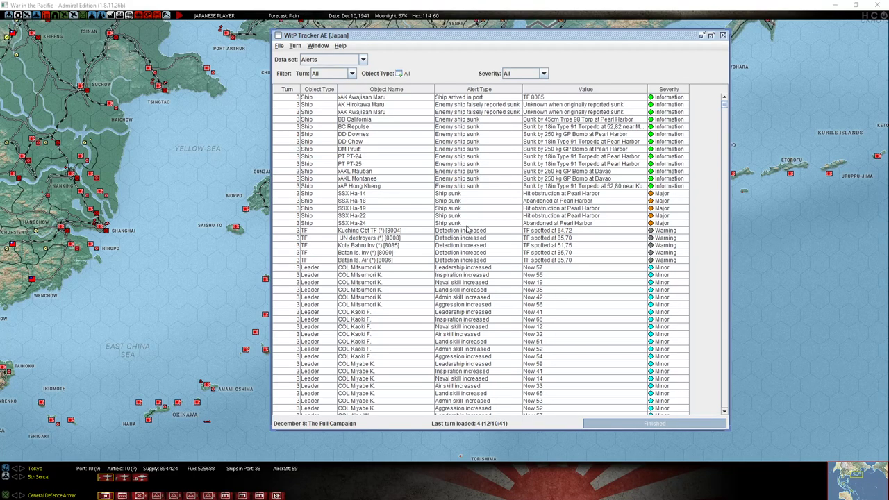
pyautogui.scroll(9, 417, 271)
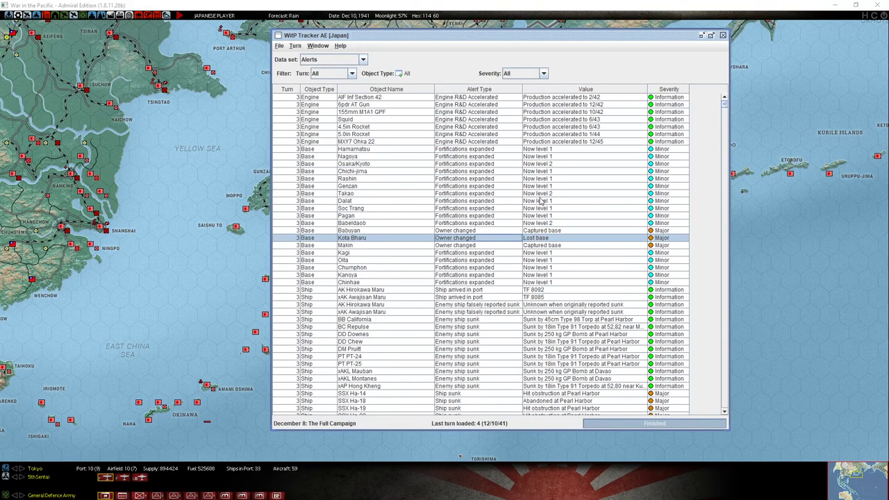
pyautogui.scroll(1, 535, 181)
# Show the Intel data set and look through its operations events, including the TF 18 sighting near Singapore
pyautogui.click(362, 60)
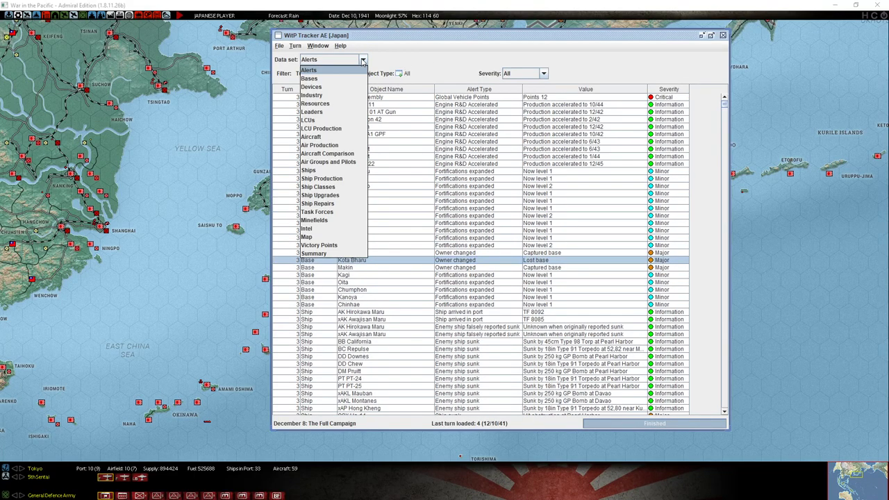
pyautogui.click(333, 229)
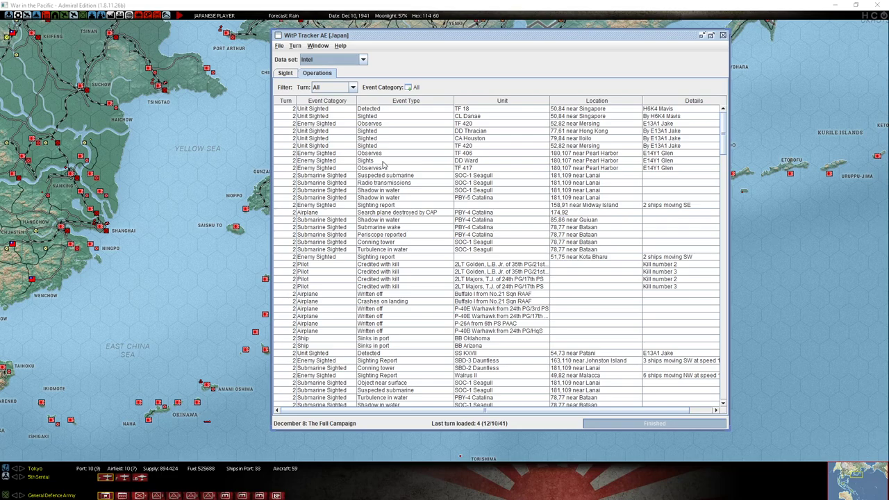
pyautogui.scroll(-8, 389, 184)
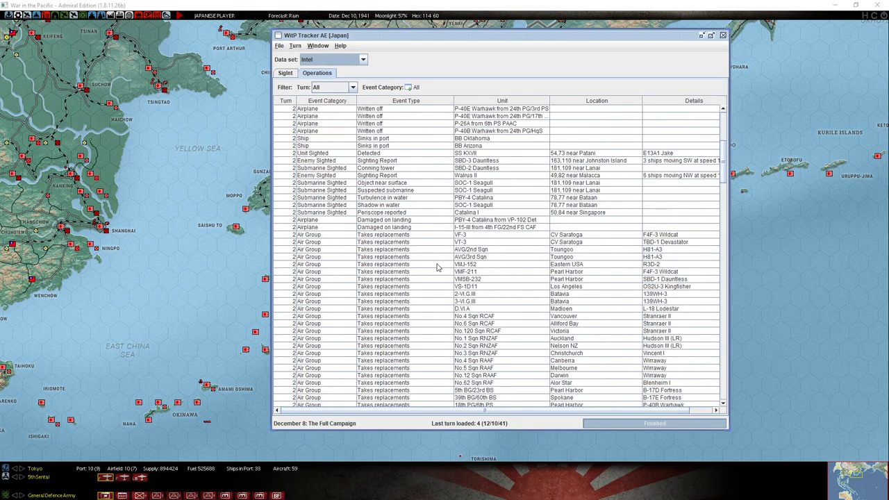
pyautogui.scroll(8, 389, 160)
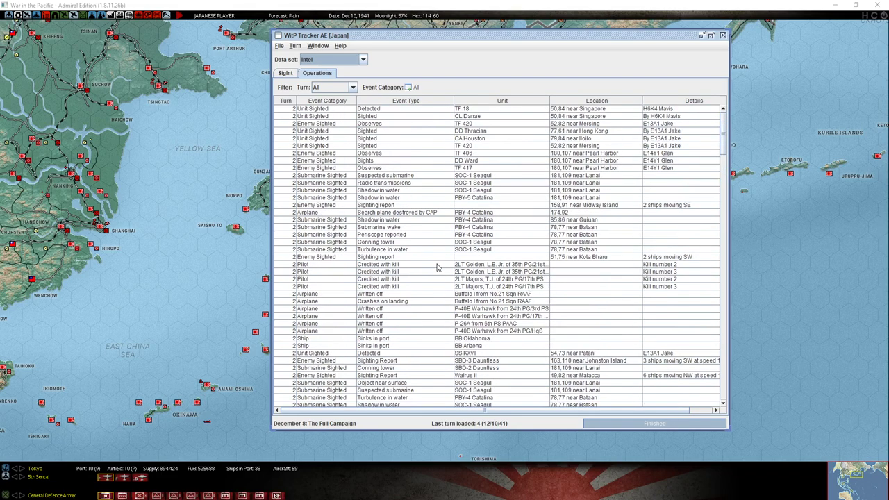
pyautogui.click(346, 111)
pyautogui.click(381, 110)
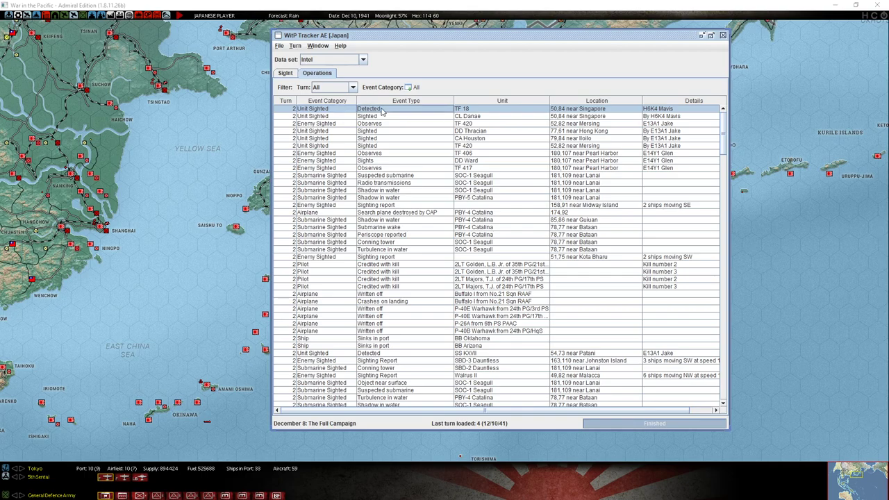
# Filter the operations events to the current turn for a check and restore the filter to all turns
pyautogui.click(351, 88)
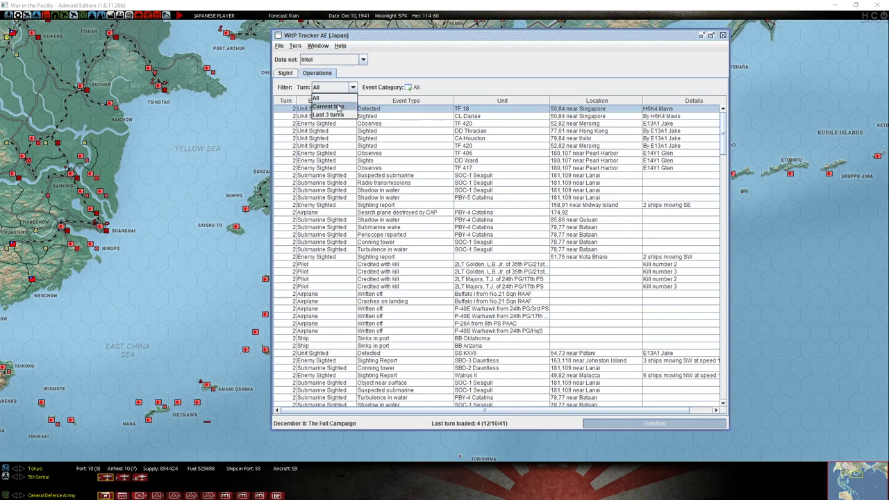
pyautogui.click(339, 105)
pyautogui.click(353, 88)
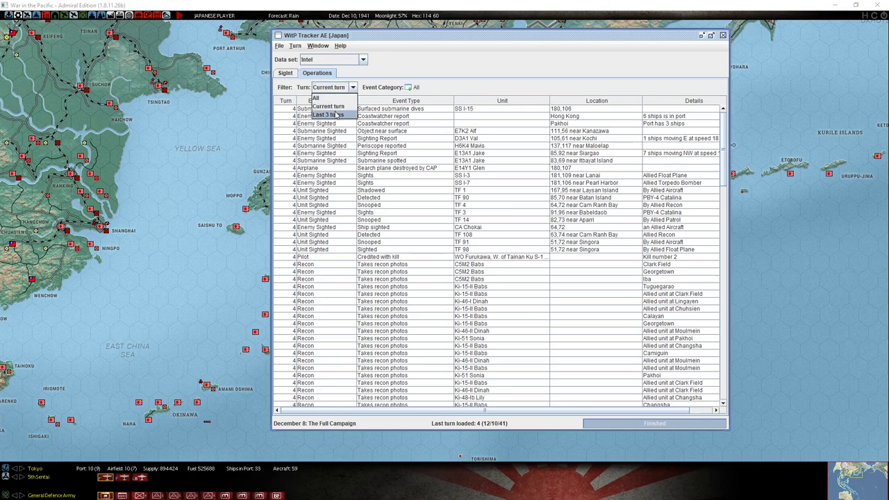
pyautogui.click(337, 97)
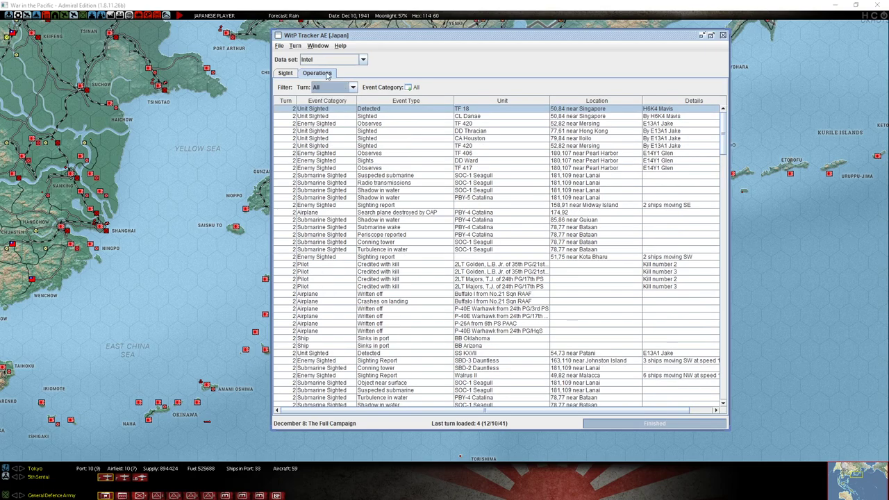
# Examine the SigInt radio transmissions by location and look over the turn-reading commands
pyautogui.click(285, 74)
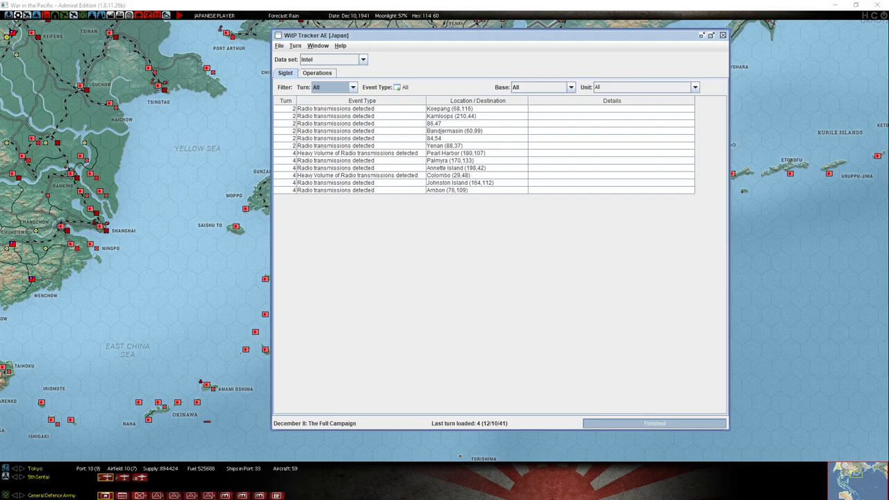
pyautogui.click(327, 74)
pyautogui.click(285, 72)
pyautogui.click(299, 47)
pyautogui.click(300, 47)
pyautogui.click(299, 47)
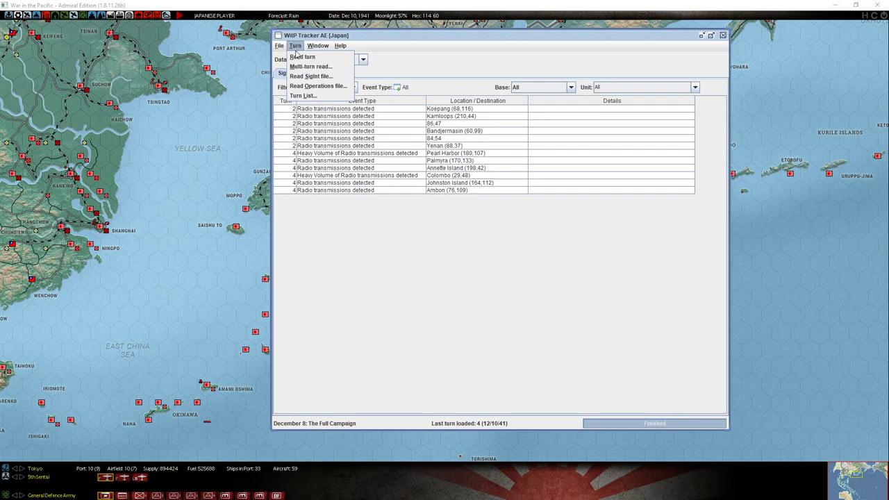
pyautogui.click(305, 86)
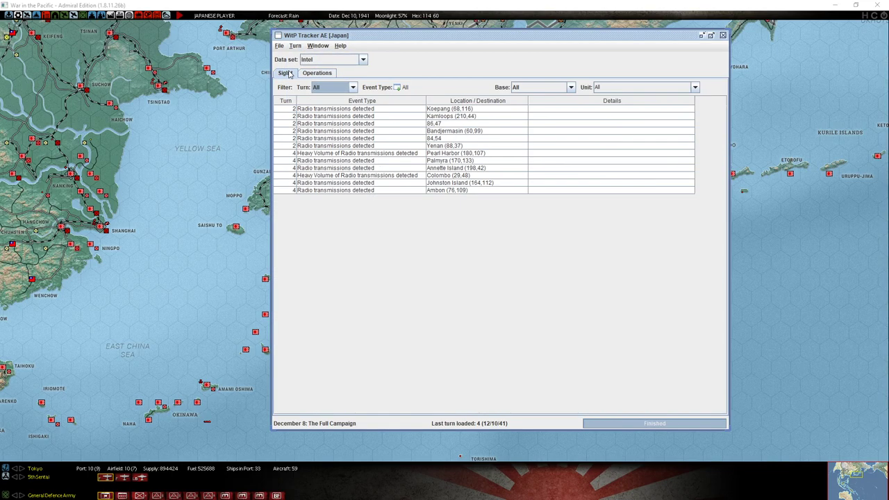
pyautogui.click(299, 47)
pyautogui.click(298, 47)
# Show the Summary data set and review its naval list and scenario summary
pyautogui.click(313, 60)
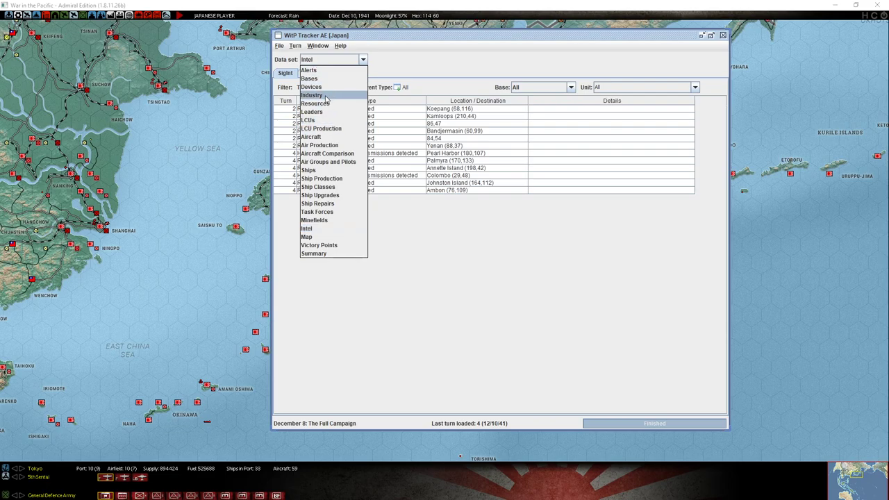
pyautogui.click(341, 253)
pyautogui.scroll(-15, 354, 230)
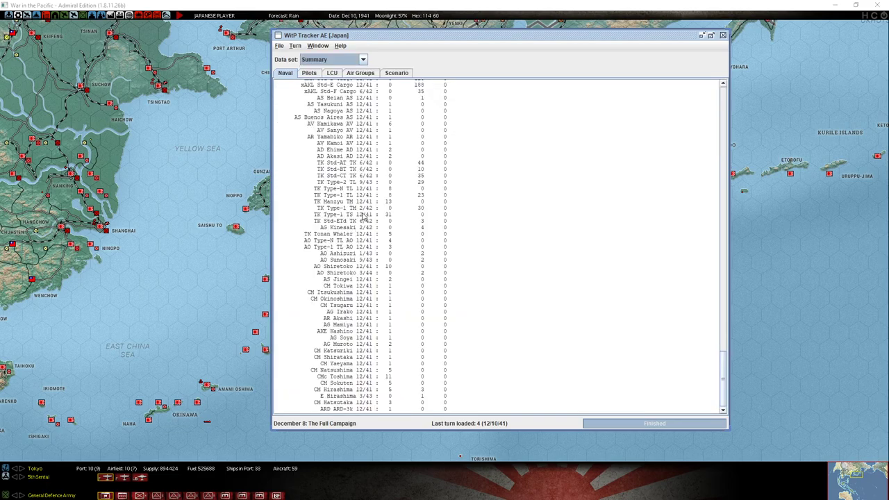
pyautogui.click(395, 73)
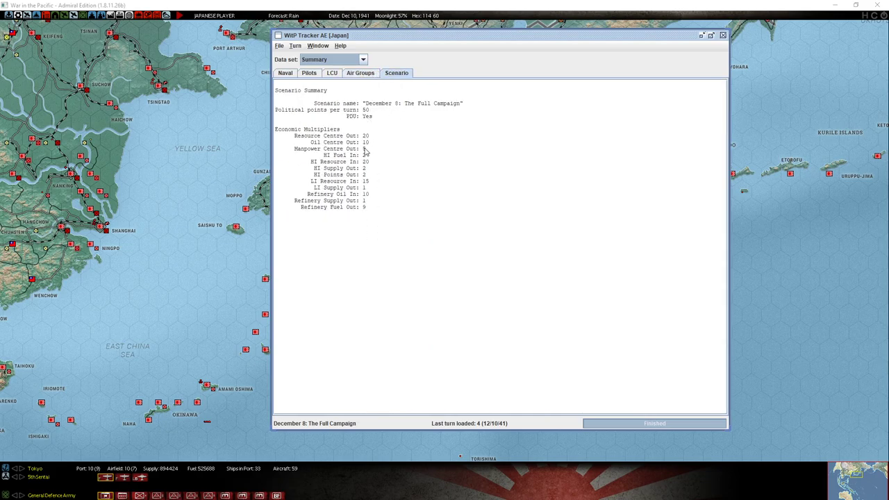
# Return to the Alerts data set and check the severity filter choices, keeping All
pyautogui.click(344, 62)
pyautogui.click(334, 254)
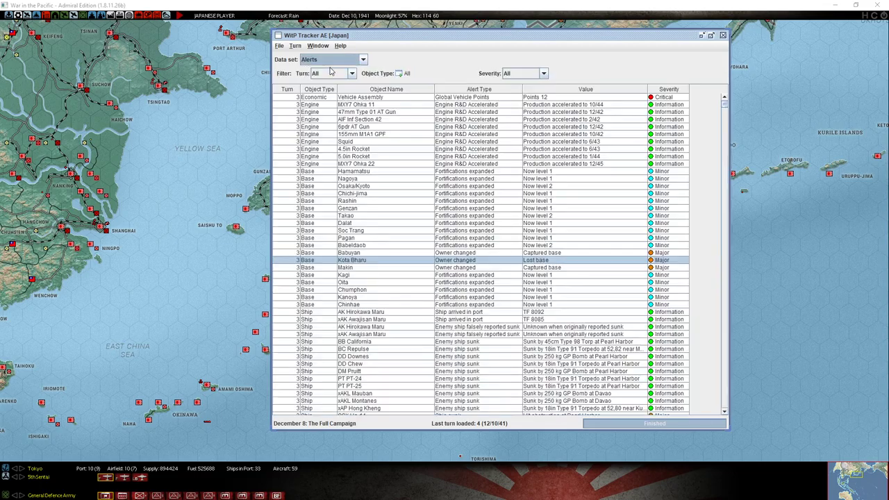
pyautogui.click(485, 196)
pyautogui.scroll(3, 501, 216)
pyautogui.scroll(-5, 504, 222)
pyautogui.scroll(5, 506, 231)
pyautogui.click(544, 73)
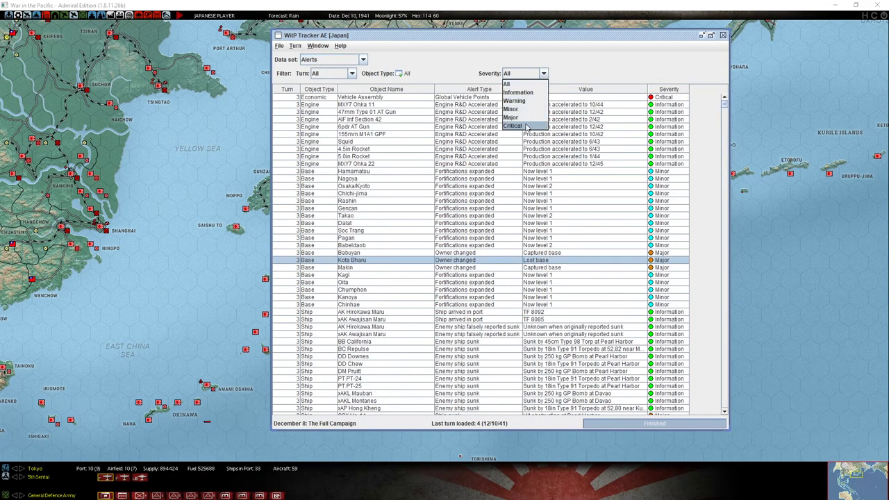
pyautogui.click(507, 83)
# Examine the alerts for the SSX Ha submarines sunk at Pearl Harbor, the task force detections and the leader skill increases
pyautogui.scroll(-8, 468, 259)
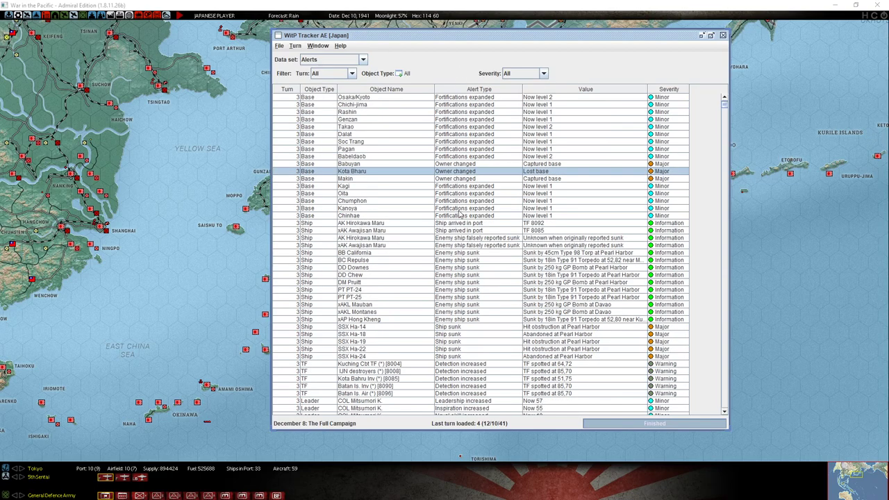
pyautogui.click(453, 239)
pyautogui.click(456, 252)
pyautogui.click(459, 247)
pyautogui.click(462, 238)
pyautogui.click(459, 246)
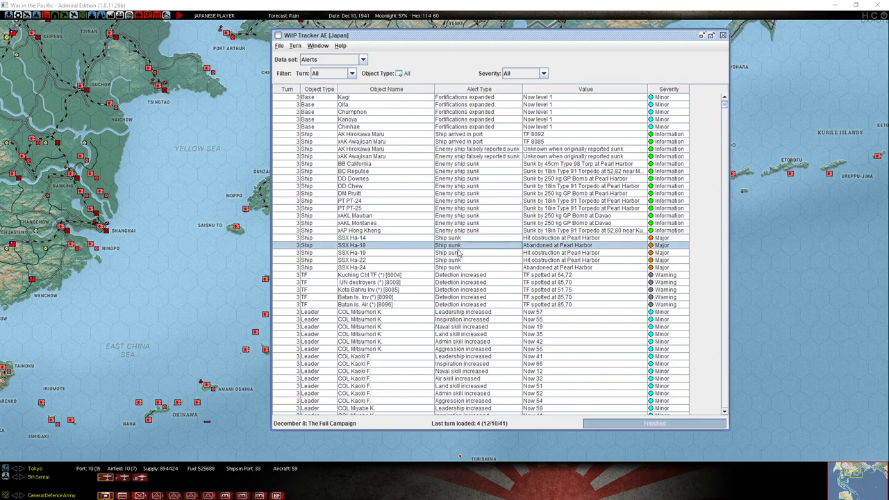
pyautogui.click(458, 253)
pyautogui.click(458, 268)
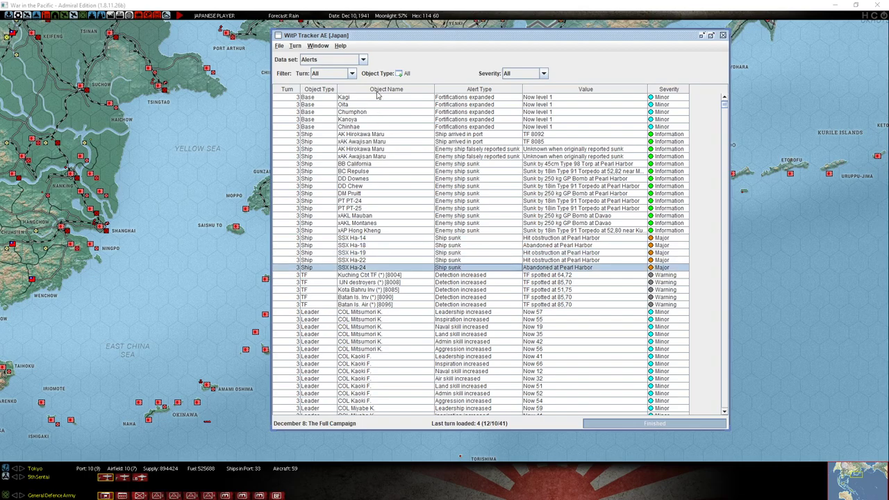
pyautogui.click(357, 239)
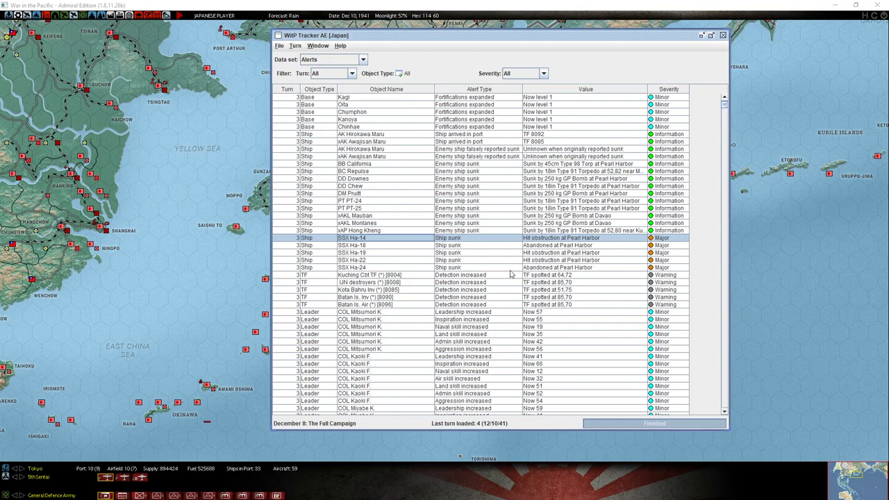
pyautogui.scroll(-2, 590, 255)
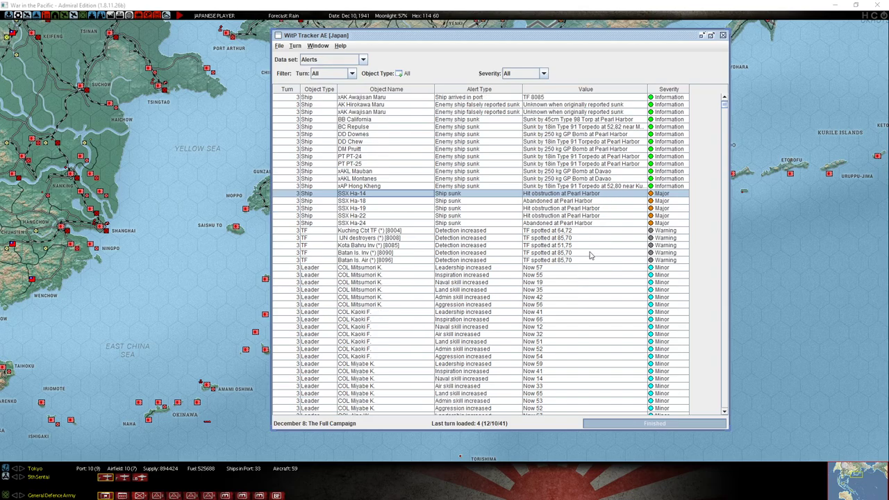
pyautogui.scroll(-10, 590, 255)
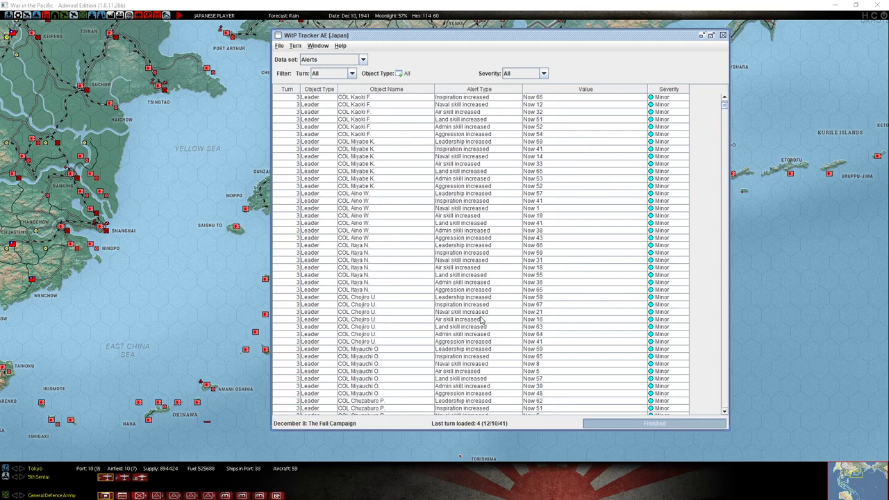
# Bring WinExplorer forward for the game window's properties and minimize the Combat Reporter window
pyautogui.hotkey('alt', 'Tab')
pyautogui.hotkey('alt', 'Tab')
pyautogui.hotkey('alt', 'Tab')
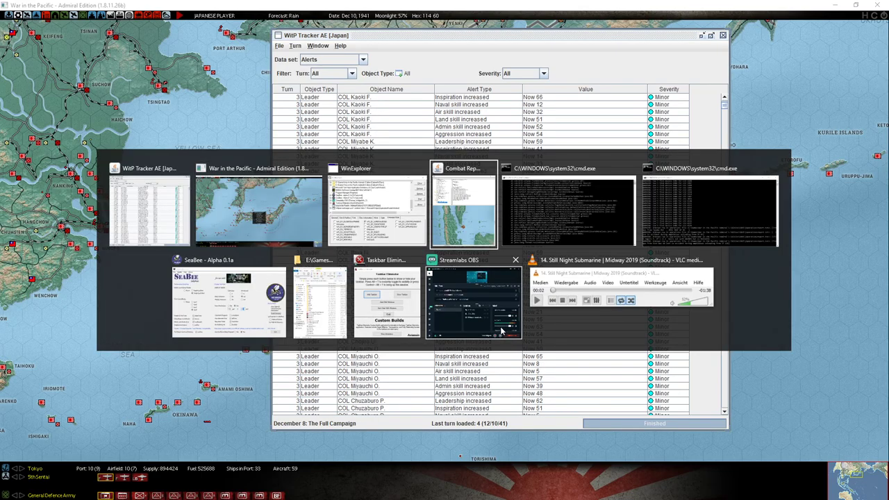
pyautogui.hotkey('alt', 'Tab')
pyautogui.hotkey('alt', 'Tab')
pyautogui.hotkey('alt', 'Tab')
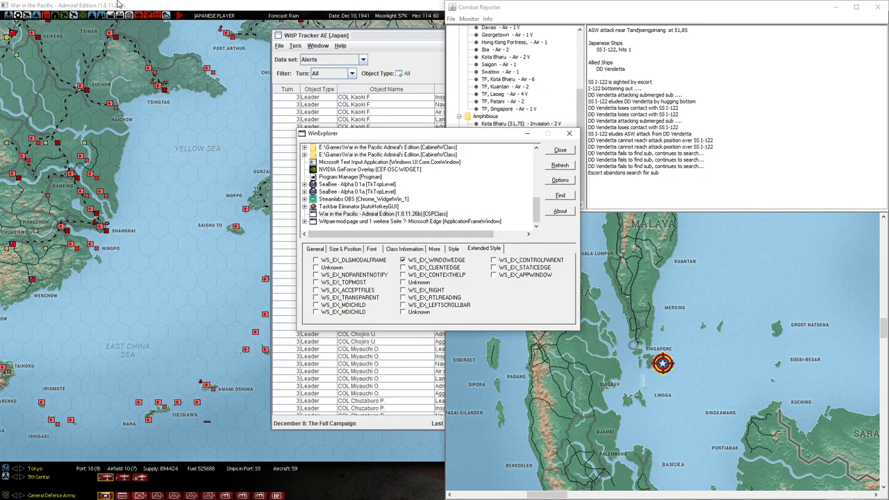
pyautogui.click(837, 6)
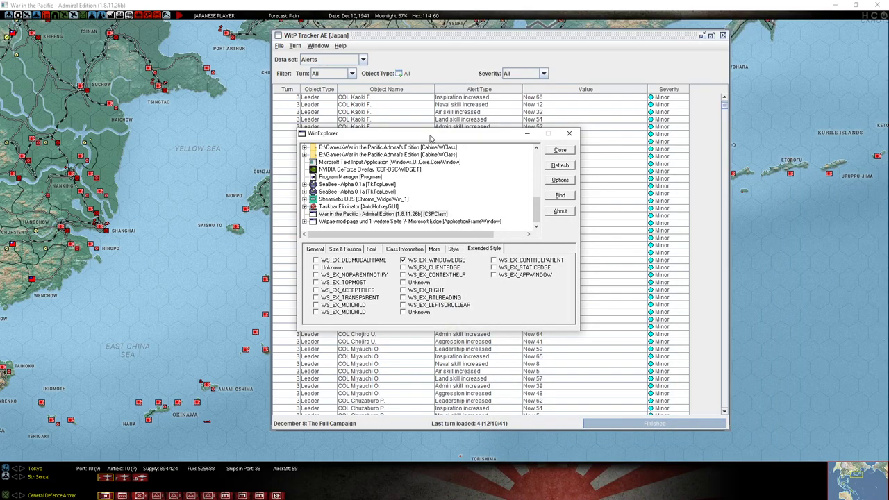
# Apply position -8, -31 and size 1936 by 1096 to the game window, and view its font properties
pyautogui.click(351, 248)
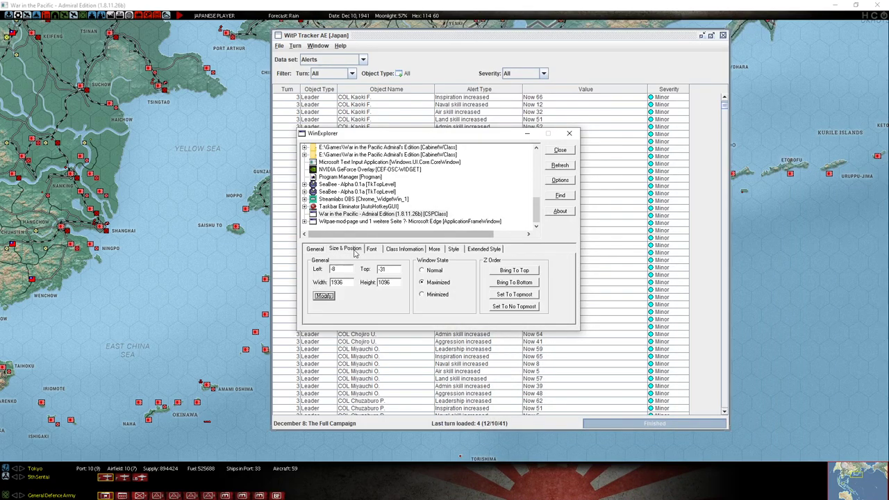
pyautogui.click(325, 295)
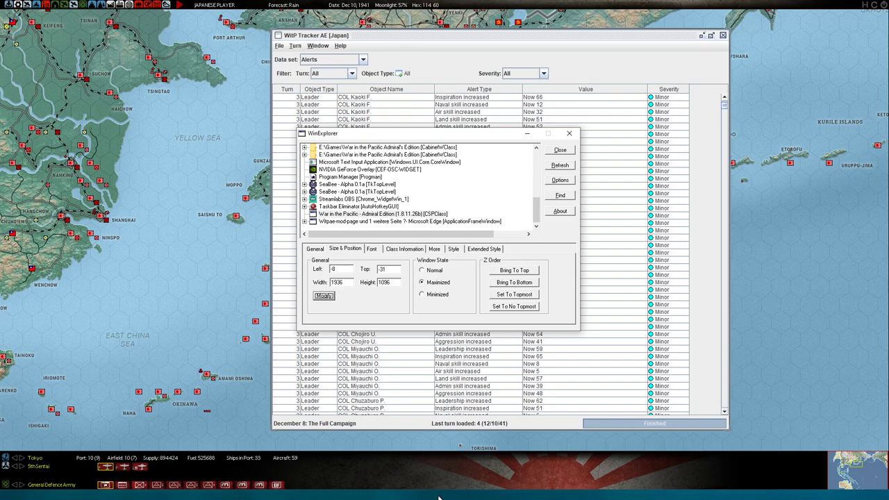
pyautogui.click(372, 248)
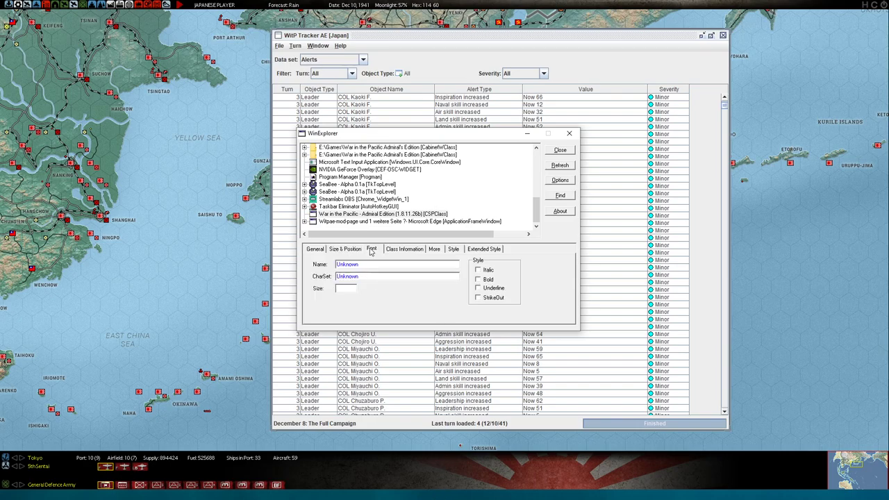
# Check the game window's size and position in WinExplorer, minimize WinExplorer and close WitP Tracker AE
pyautogui.click(354, 250)
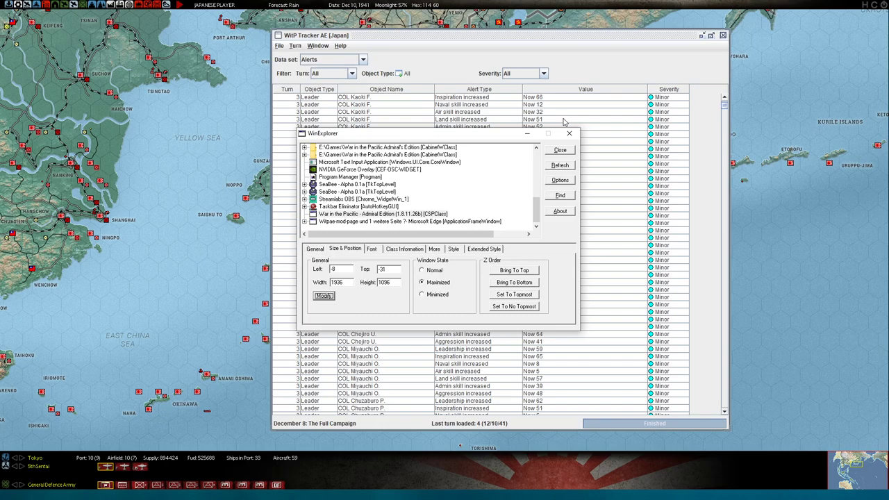
pyautogui.click(529, 134)
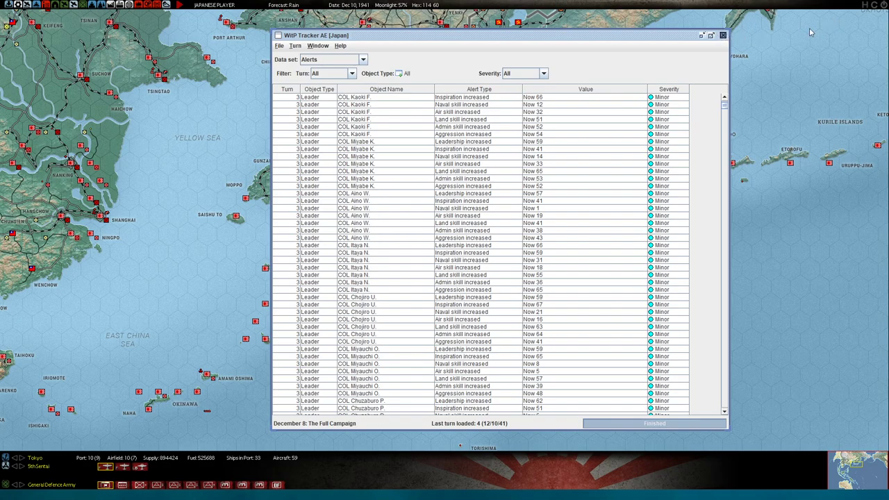
pyautogui.click(723, 35)
# Quit the game, confirming the prompt, and dismiss the tracker's paused command prompt window
pyautogui.press('Escape')
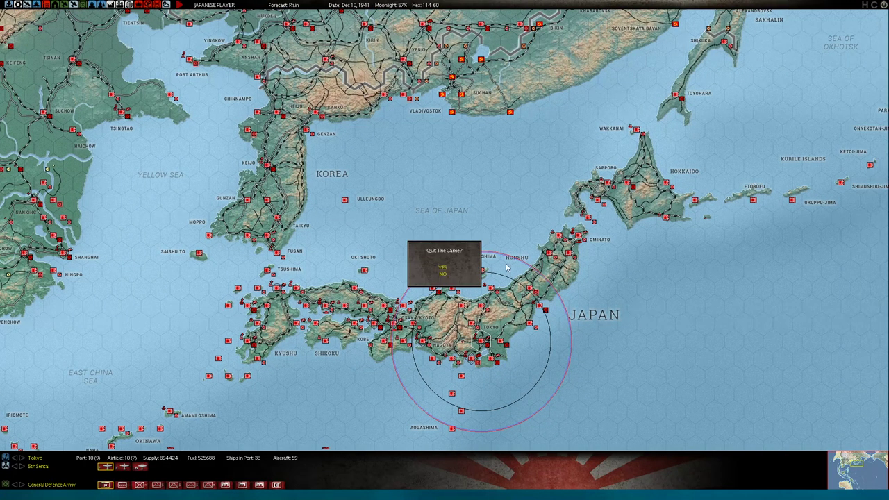
pyautogui.click(443, 271)
pyautogui.click(611, 408)
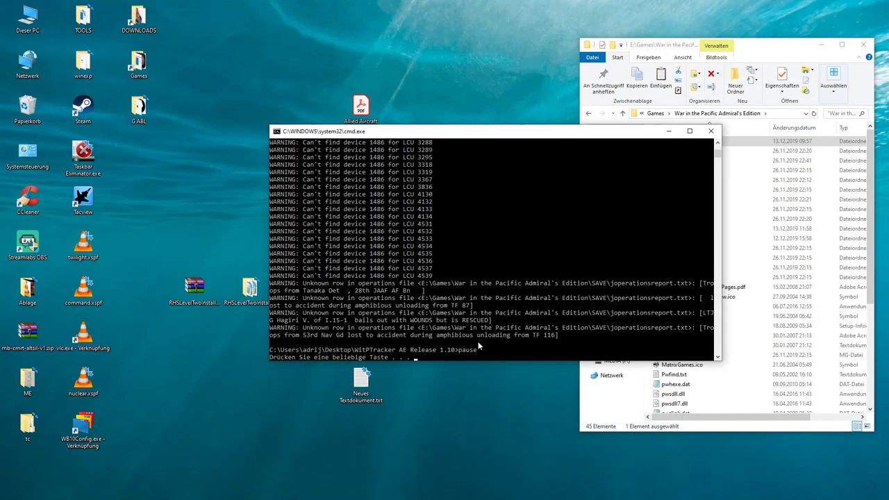
pyautogui.press('Return')
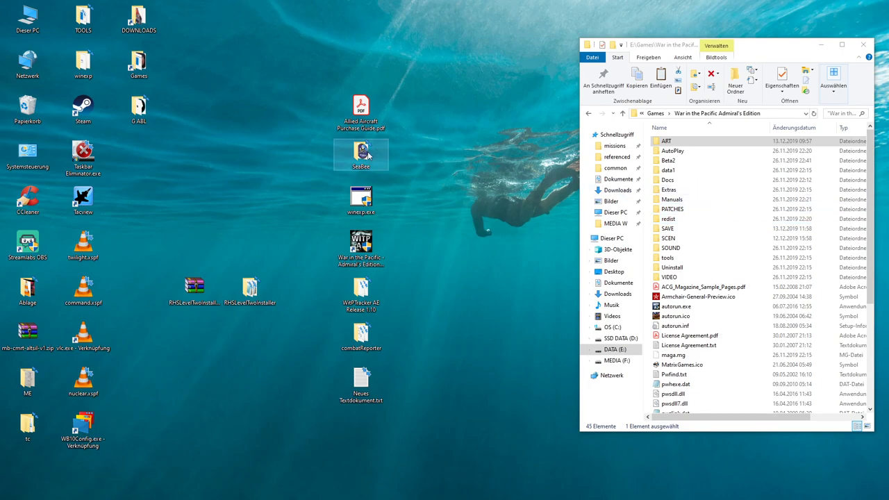
# Browse to E:\Games\War in the Pacific Admiral's Edition - RHS in File Explorer and move its window closer to the desktop icons
pyautogui.click(589, 113)
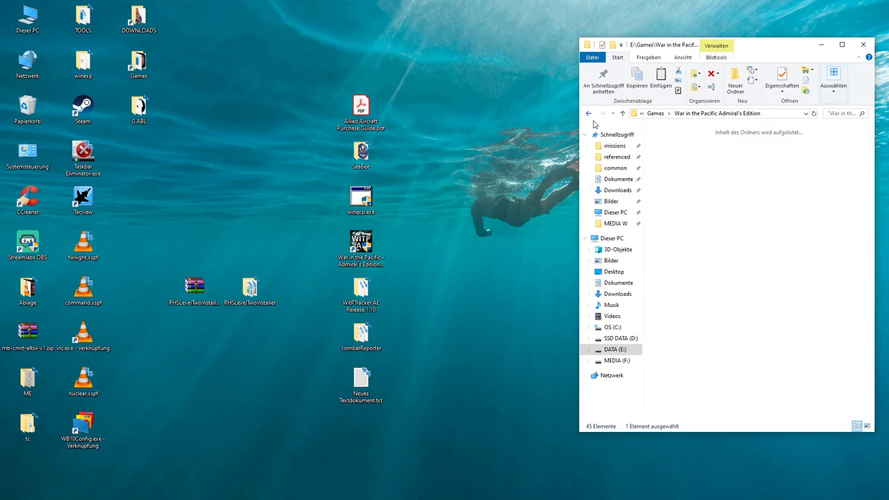
pyautogui.click(698, 114)
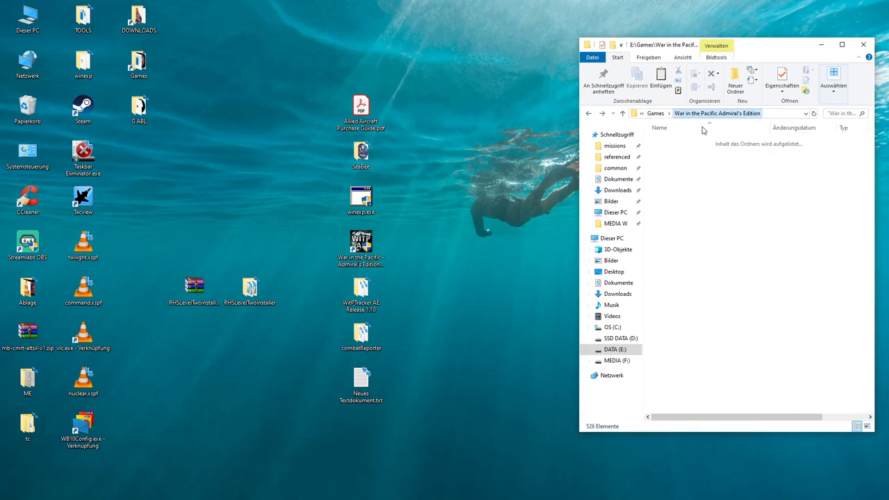
pyautogui.click(654, 114)
pyautogui.click(727, 325)
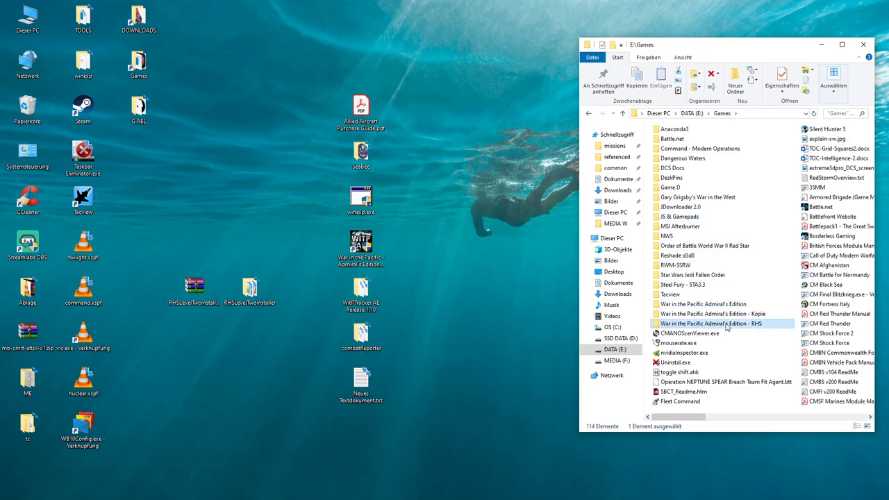
pyautogui.doubleClick(728, 326)
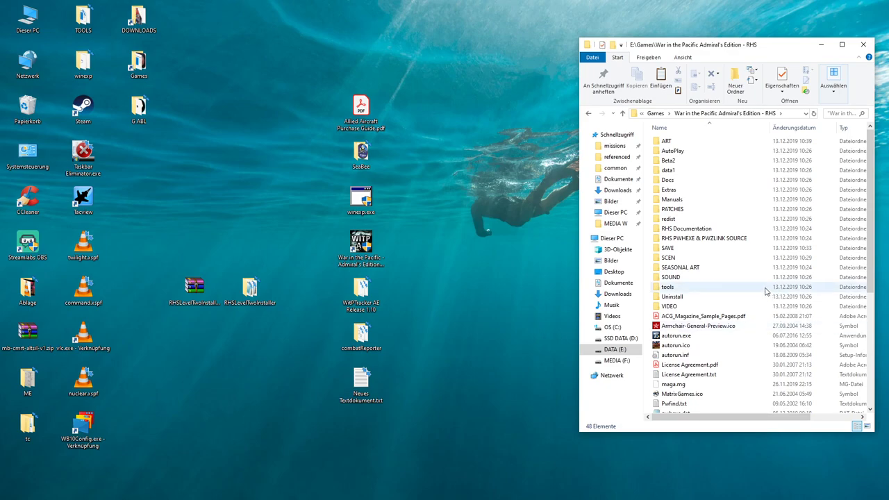
pyautogui.moveTo(769, 43); pyautogui.dragTo(681, 36)
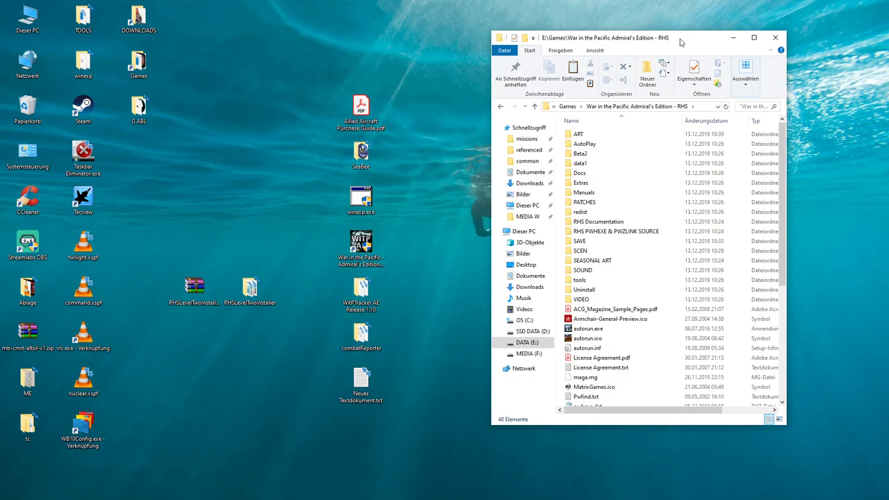
pyautogui.moveTo(635, 40); pyautogui.dragTo(659, 35)
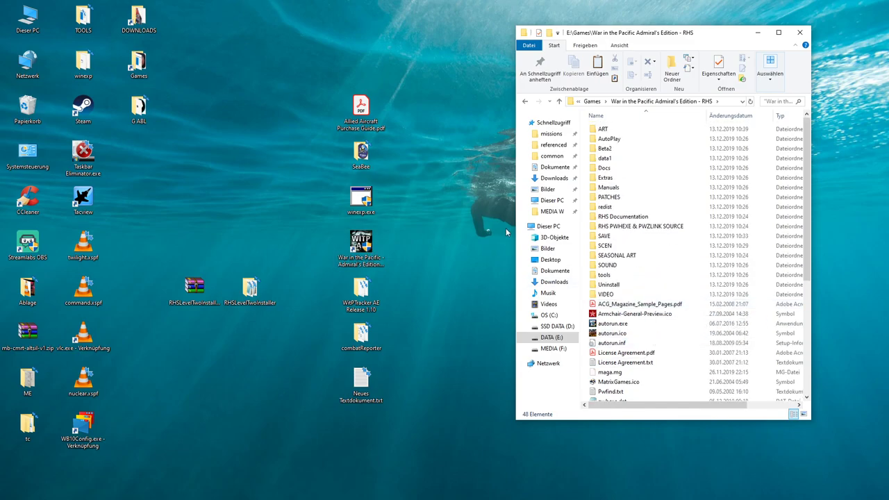
# Launch SeaBee.exe from the desktop's SeaBee folder, close that folder window and look through SeaBee's menu options
pyautogui.click(368, 163)
pyautogui.doubleClick(368, 163)
pyautogui.doubleClick(629, 171)
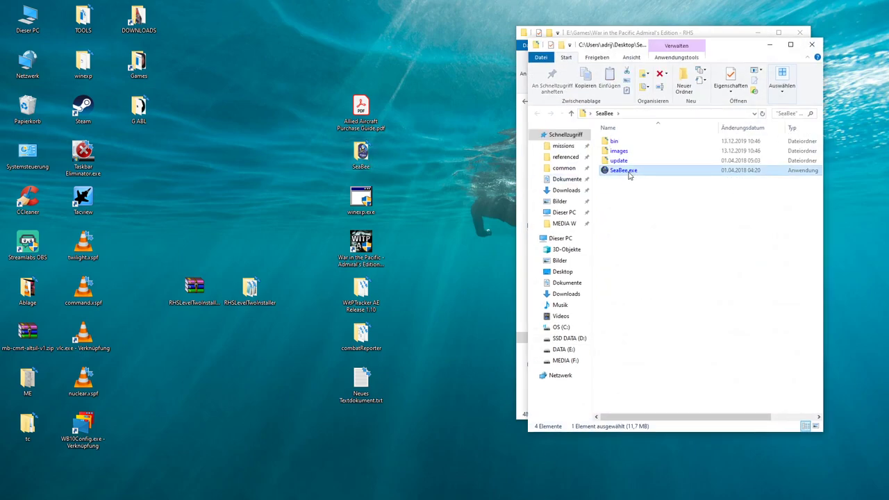
pyautogui.click(811, 44)
pyautogui.moveTo(424, 119); pyautogui.dragTo(416, 71)
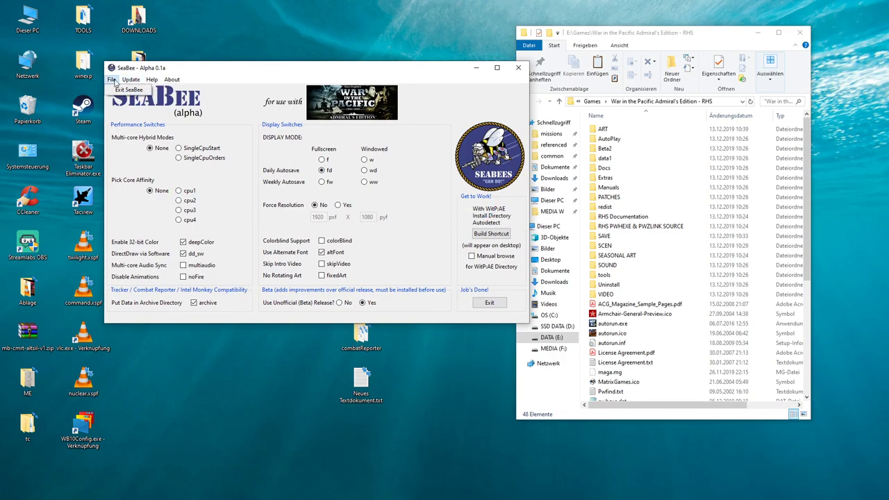
pyautogui.click(152, 80)
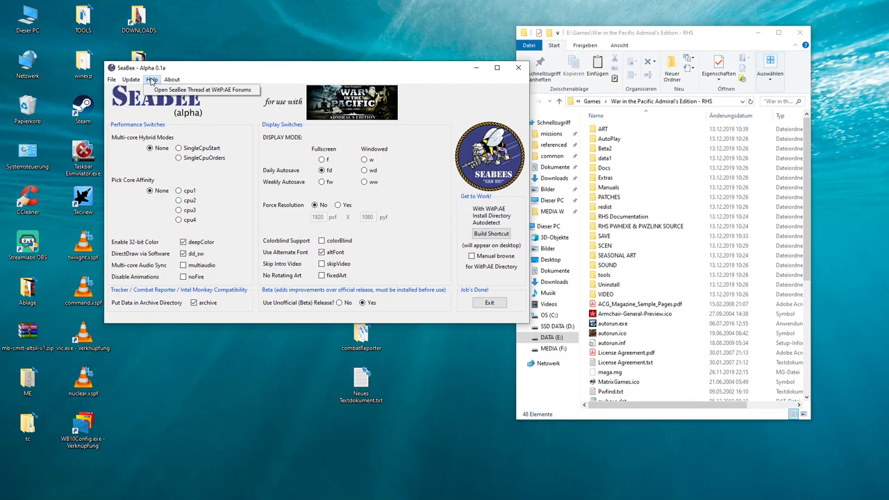
pyautogui.click(240, 191)
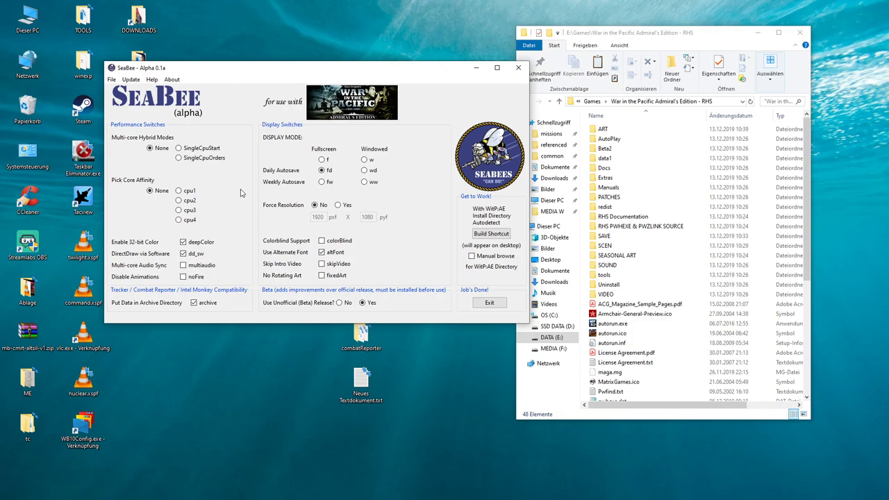
# In SeaBee, enable manual browse and choose windowed daily autosave (wd), SingleCpuOrders and cpu4 core affinity
pyautogui.moveTo(473, 260)
pyautogui.doubleClick(489, 266)
pyautogui.click(472, 257)
pyautogui.click(365, 171)
pyautogui.click(179, 157)
pyautogui.click(179, 220)
# Force the game resolution to 1920 x 1100 and enable skipVideo and multiaudio
pyautogui.click(338, 205)
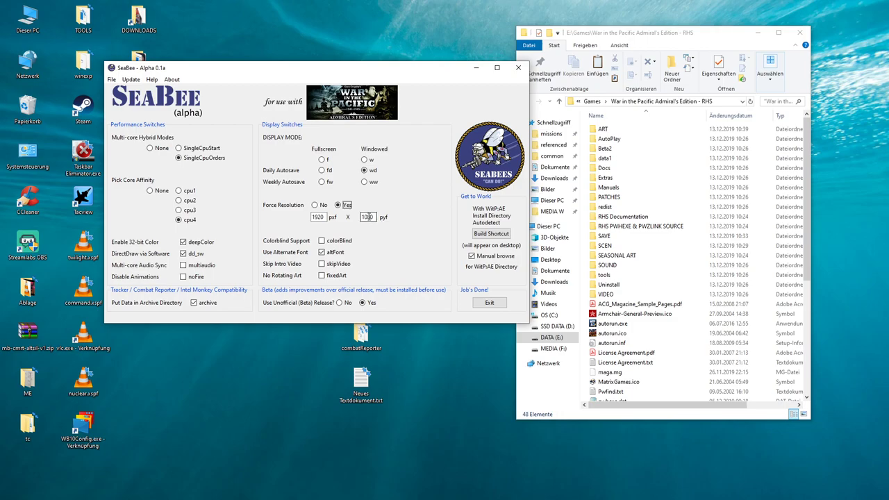
pyautogui.doubleClick(368, 217)
pyautogui.write('11')
pyautogui.click(337, 265)
pyautogui.click(184, 265)
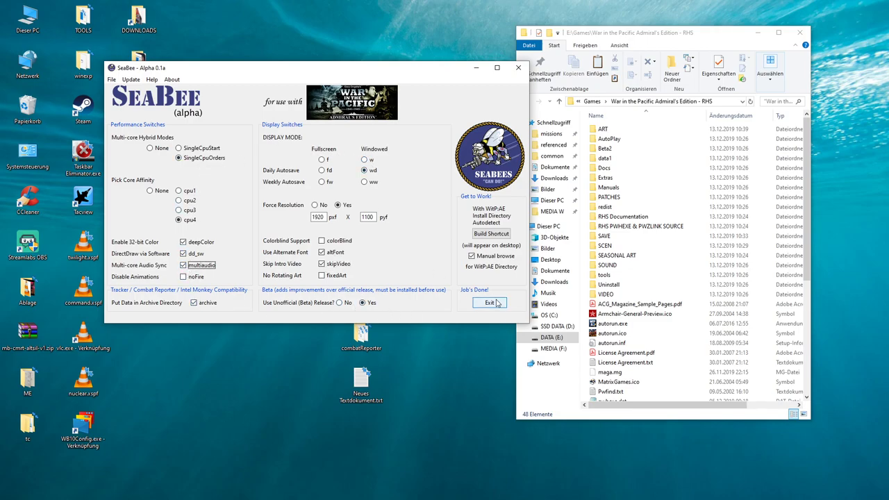
# Build a game shortcut, choosing a War in the Pacific Admiral's Edition folder in E:\Games as the WitP:AE folder
pyautogui.click(488, 236)
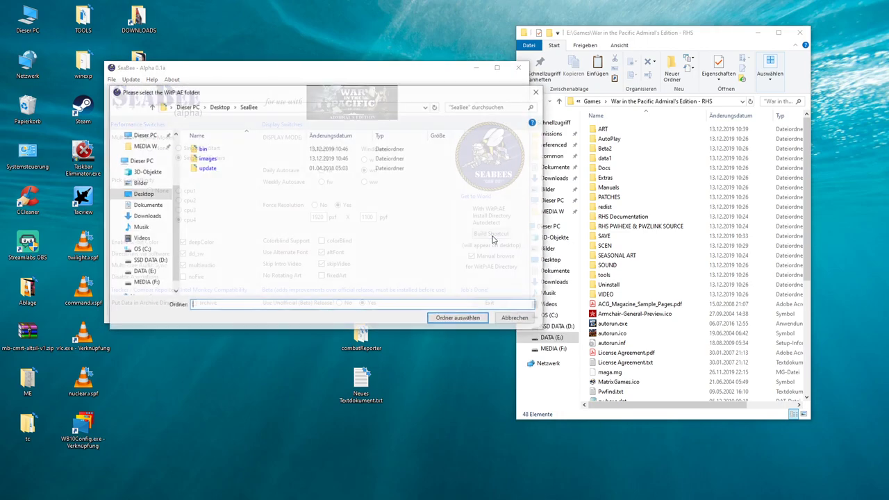
pyautogui.click(146, 271)
pyautogui.doubleClick(203, 187)
pyautogui.scroll(-3, 269, 258)
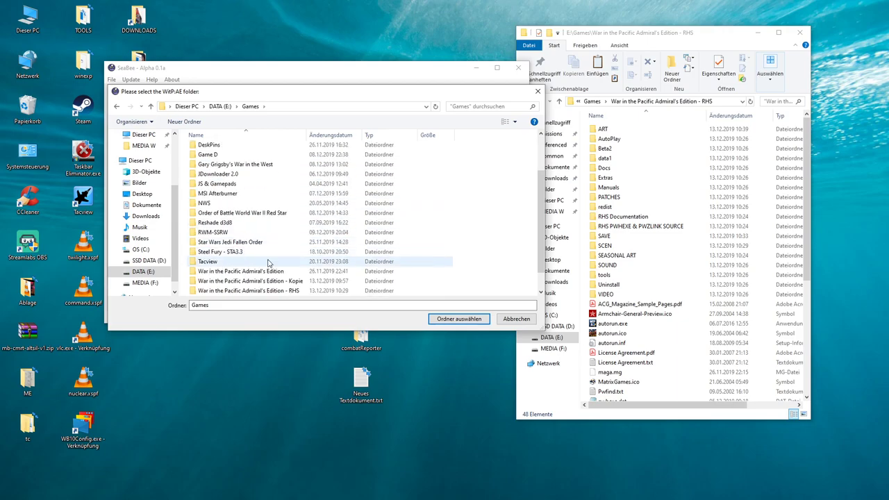
pyautogui.click(250, 271)
pyautogui.click(458, 319)
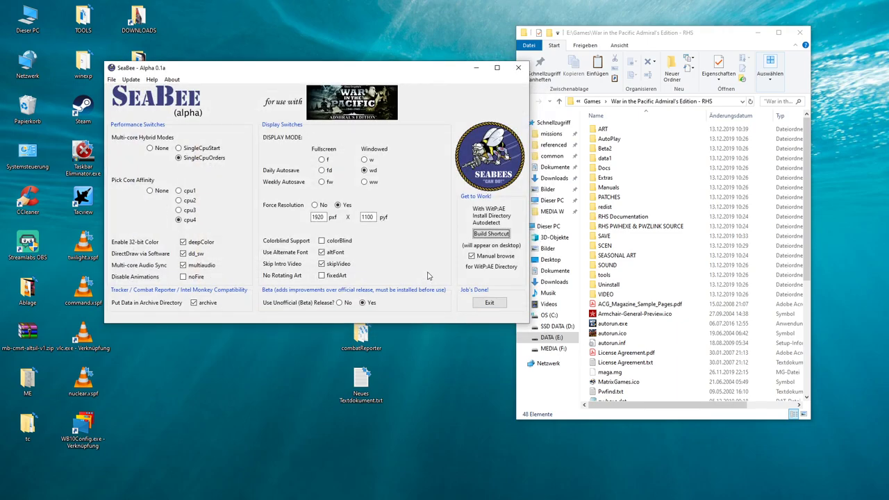
# Move the SeaBee window clear of the desktop shortcuts, cancelling the reopened folder selection
pyautogui.moveTo(371, 73); pyautogui.dragTo(471, 77)
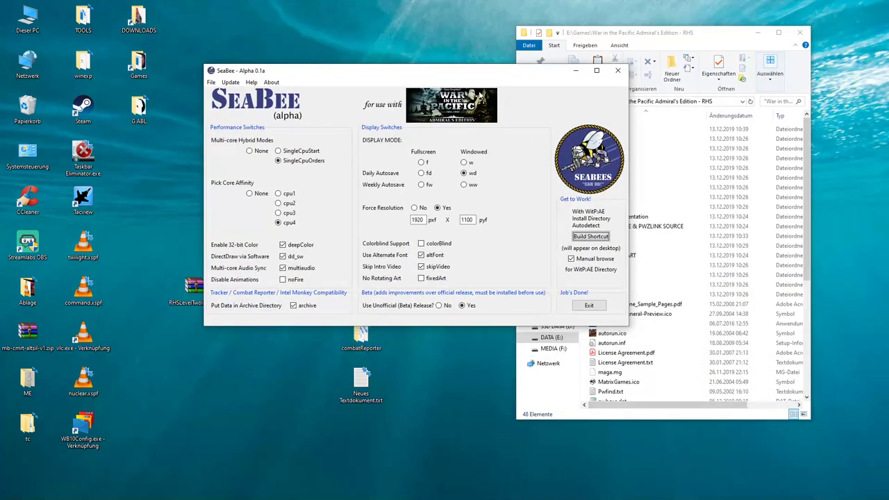
pyautogui.click(590, 237)
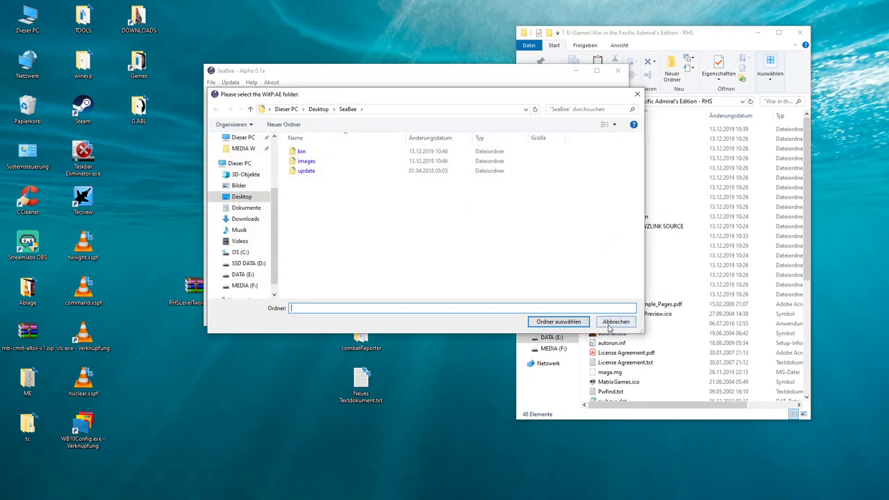
pyautogui.click(615, 320)
pyautogui.moveTo(471, 75); pyautogui.dragTo(692, 66)
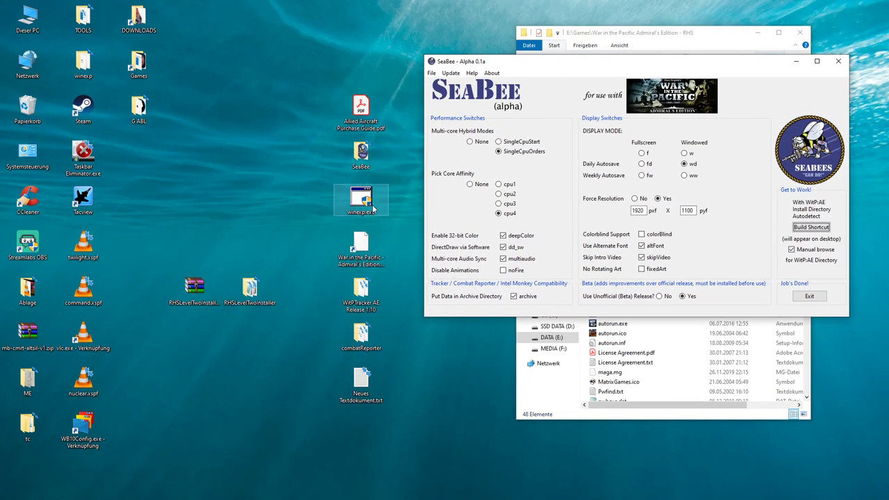
# Inspect the target path in the properties of the War in the Pacific - Admiral's Edition (Beta) shortcut
pyautogui.rightClick(360, 255)
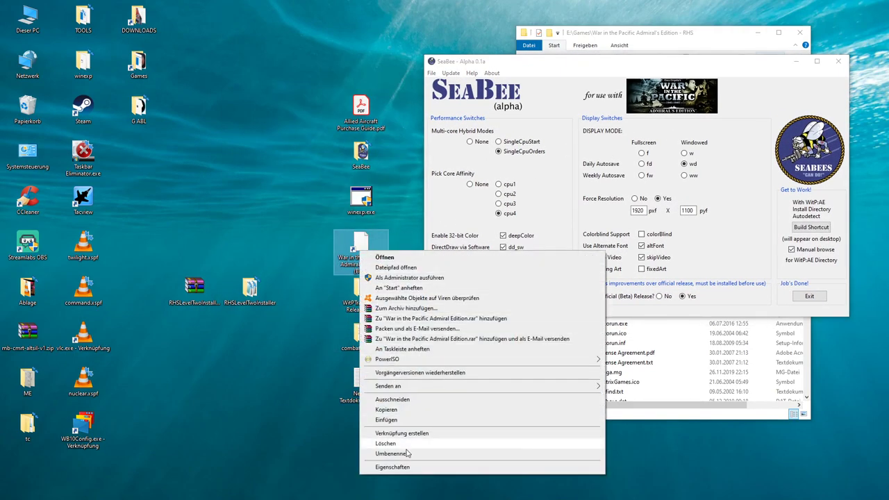
pyautogui.click(410, 468)
pyautogui.moveTo(495, 344); pyautogui.dragTo(442, 349)
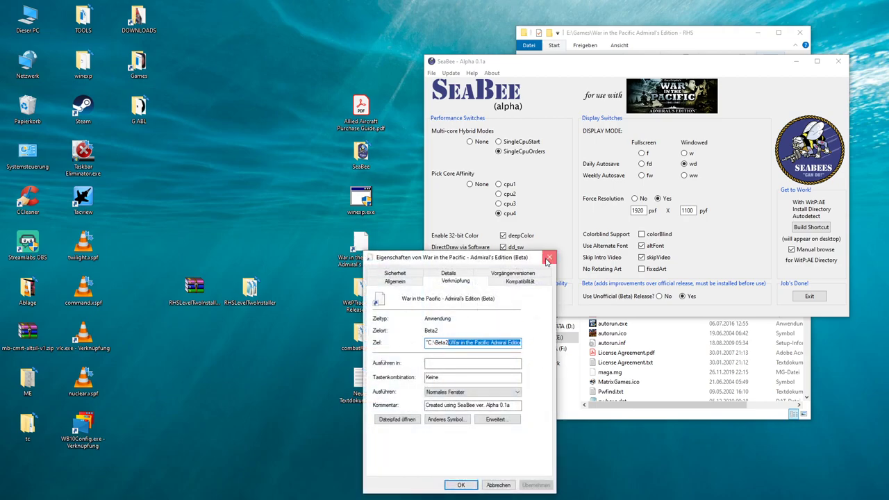
pyautogui.click(548, 257)
# Rebuild the shortcut for E:\Games\War in the Pacific Admiral's Edition - RHS, test-launch the game from it and exit past the credits
pyautogui.click(811, 228)
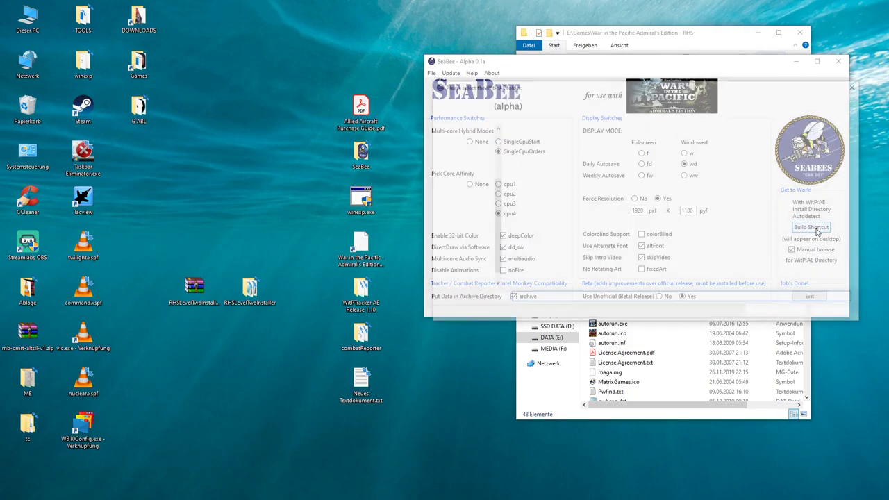
pyautogui.click(463, 267)
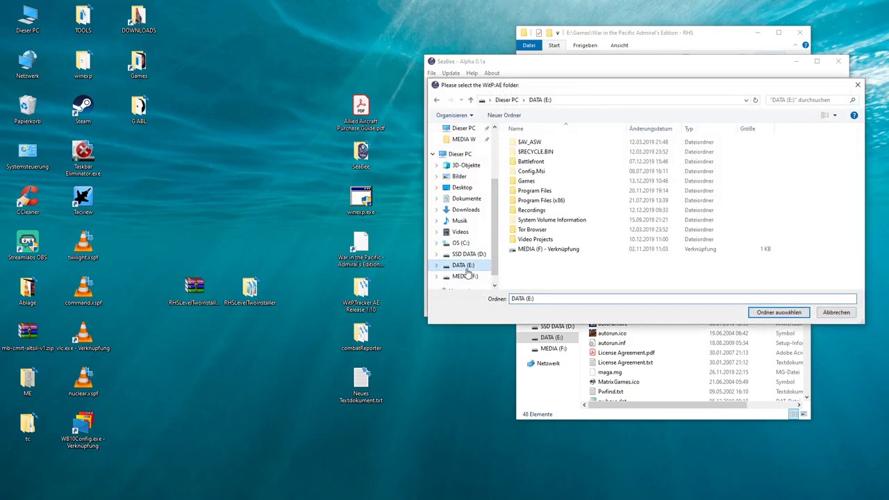
pyautogui.doubleClick(527, 181)
pyautogui.scroll(-3, 593, 210)
pyautogui.click(569, 264)
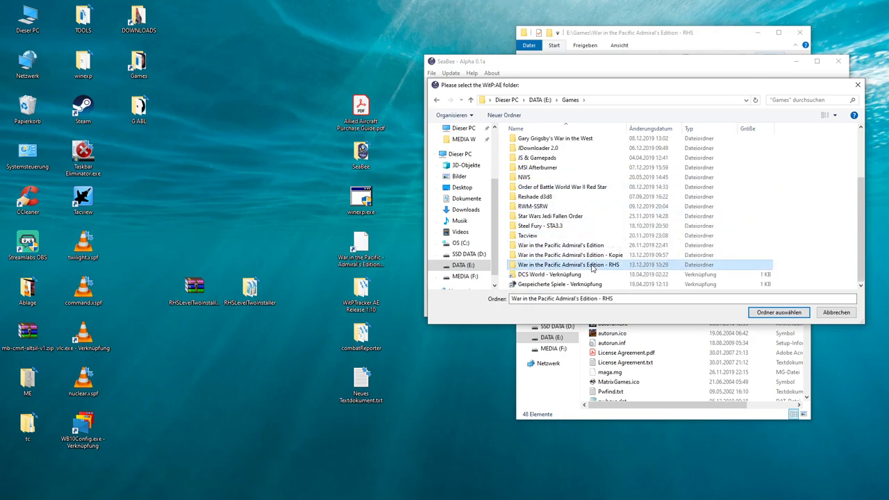
pyautogui.click(779, 312)
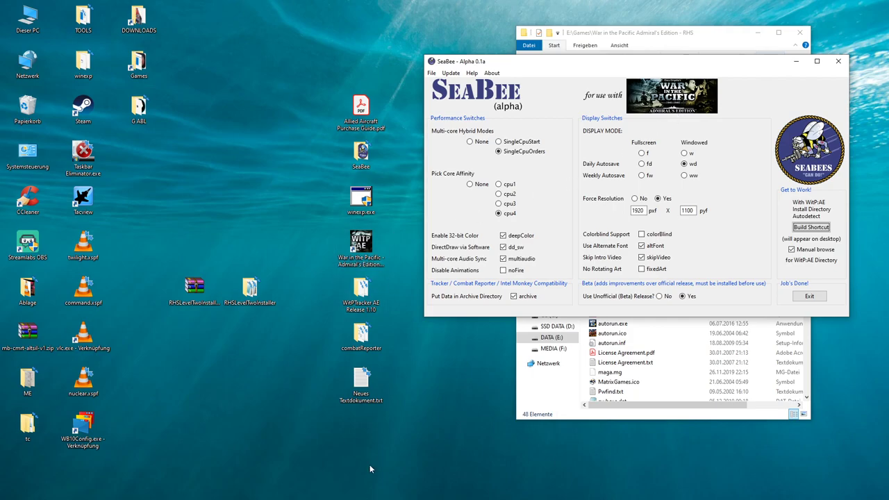
pyautogui.doubleClick(362, 250)
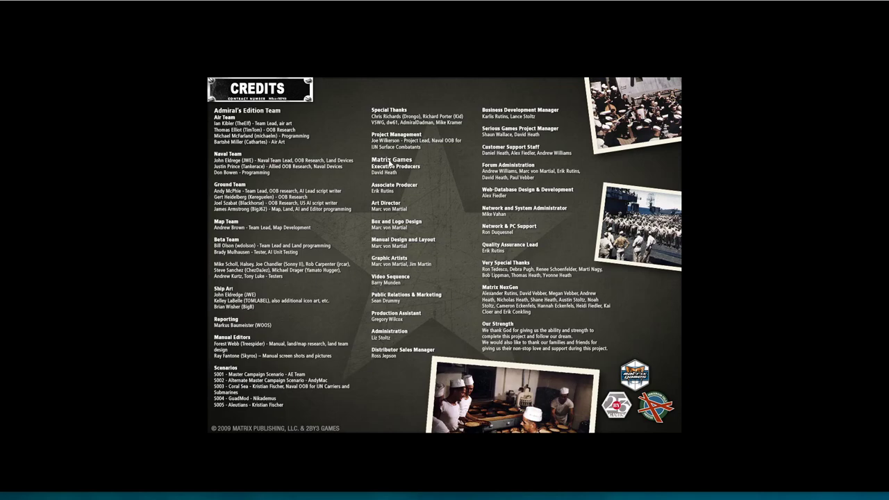
pyautogui.click(408, 321)
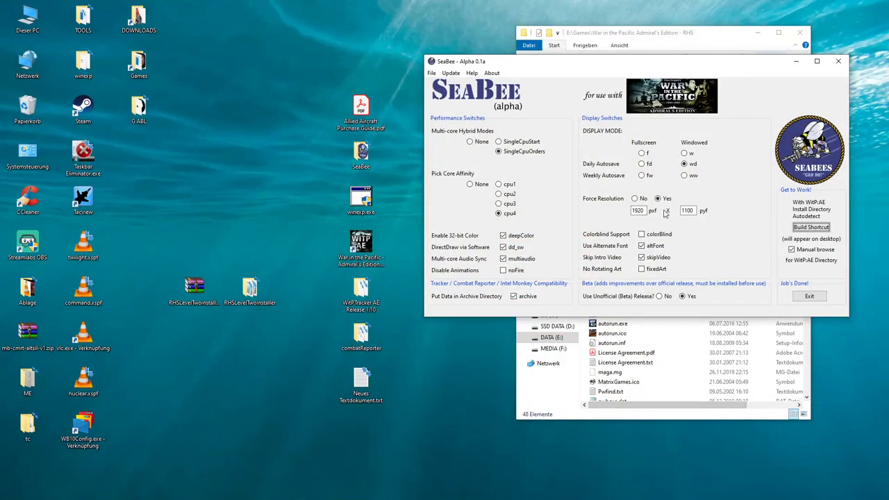
# Set the forced resolution to 1920 x 1120 and rebuild the shortcut for E:\Games\War in the Pacific Admiral's Edition - RHS
pyautogui.write('1100')
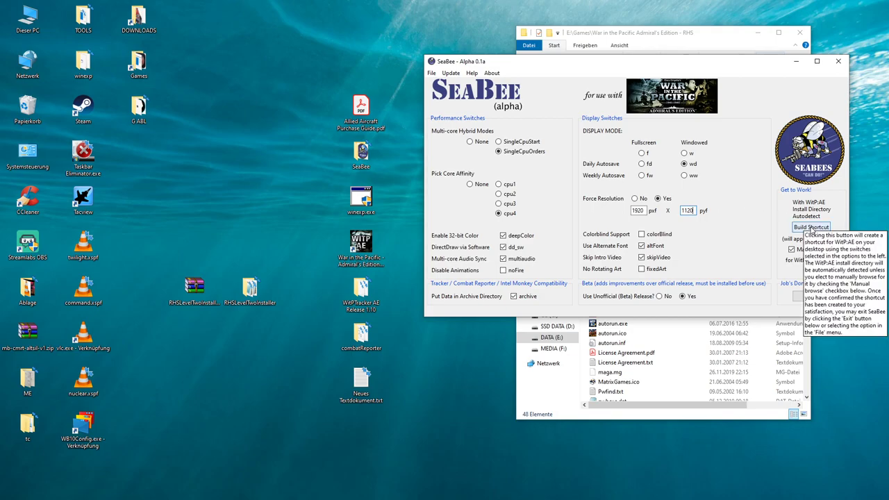
pyautogui.click(810, 228)
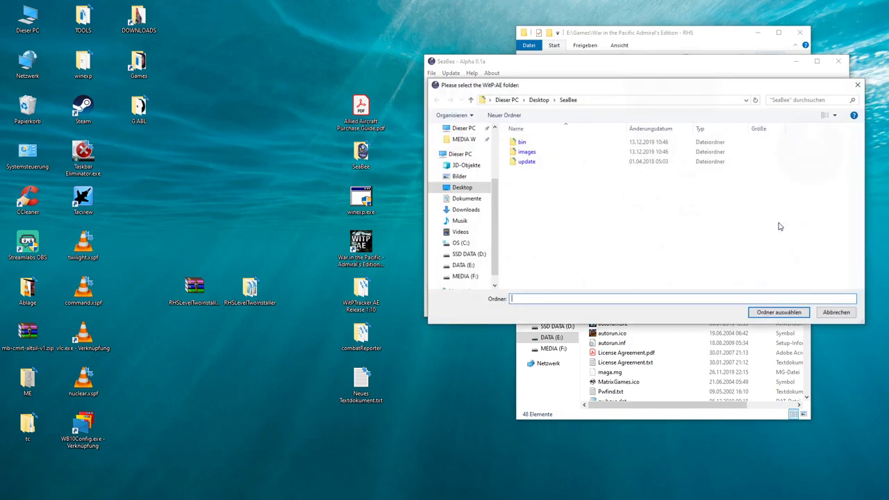
pyautogui.click(464, 266)
pyautogui.doubleClick(529, 182)
pyautogui.scroll(-2, 589, 211)
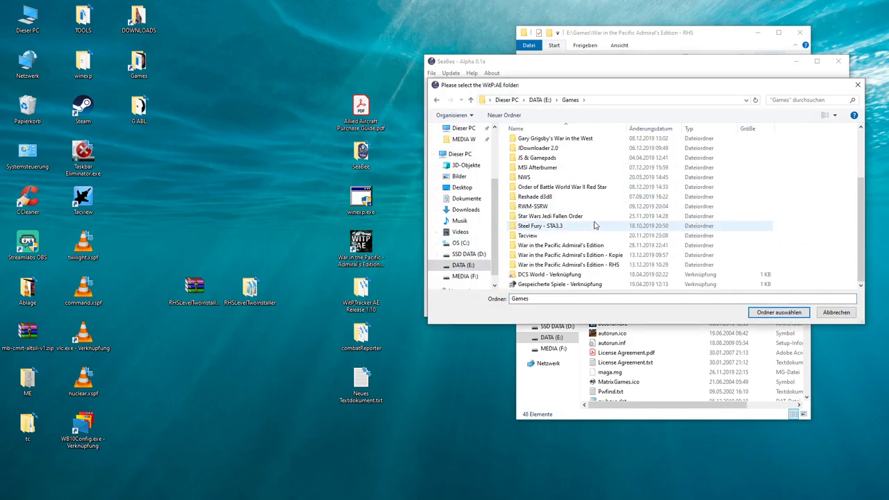
pyautogui.doubleClick(592, 266)
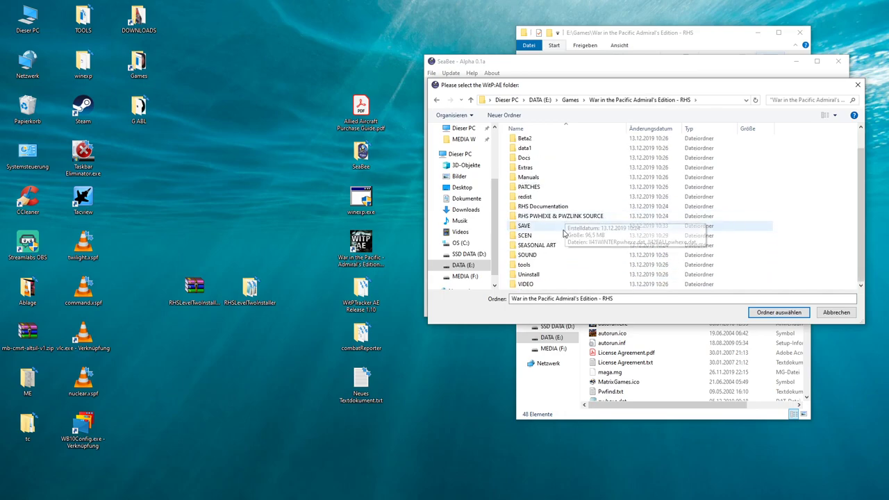
pyautogui.click(773, 312)
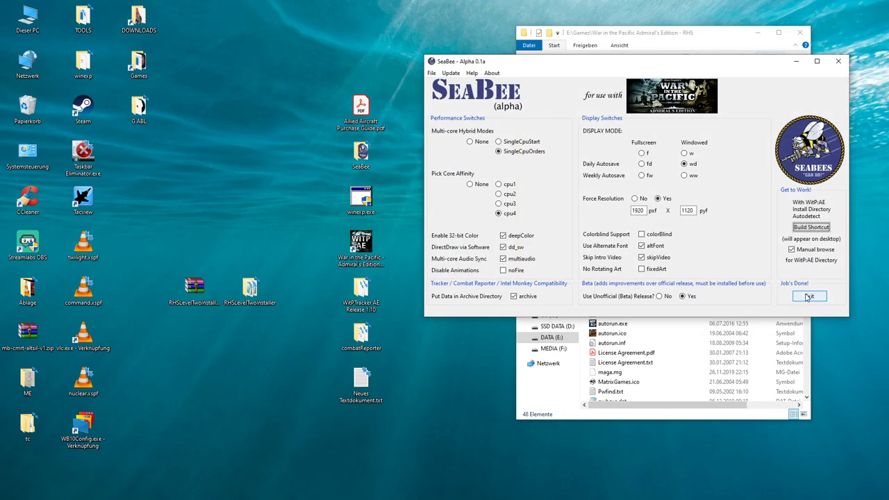
# Launch the game from the rebuilt shortcut, switch to WinExplorer, refresh its window list and move it clear of the game's dial
pyautogui.doubleClick(372, 248)
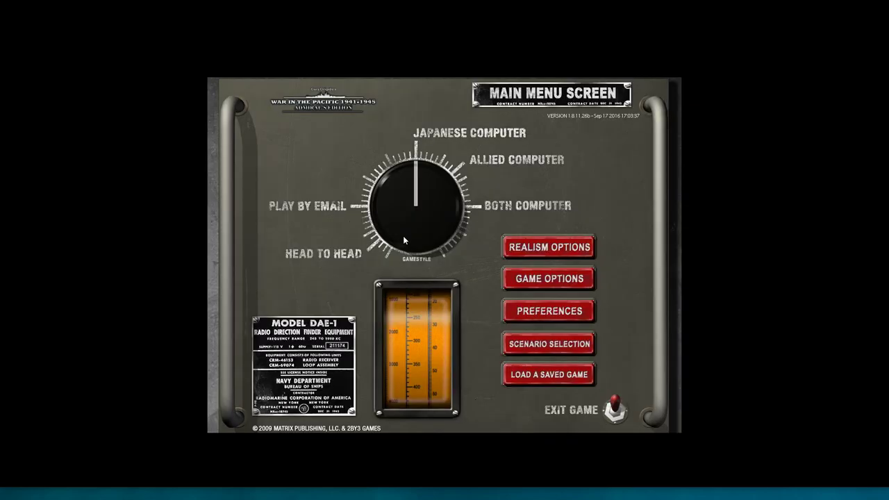
pyautogui.hotkey('alt', 'Tab')
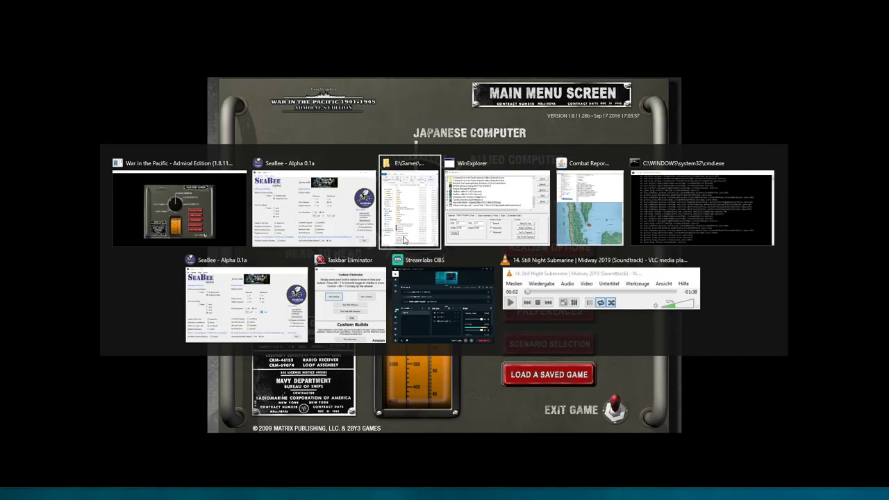
pyautogui.hotkey('alt', 'Tab')
pyautogui.hotkey('alt', 'Tab')
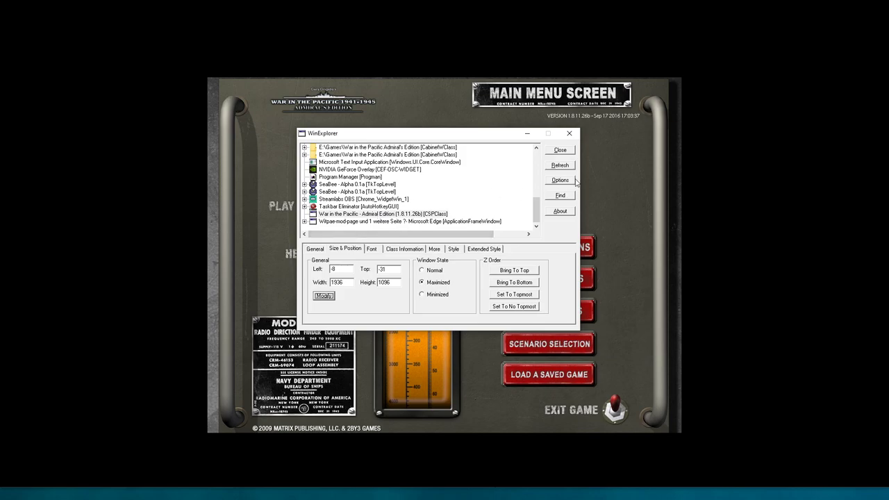
pyautogui.click(560, 165)
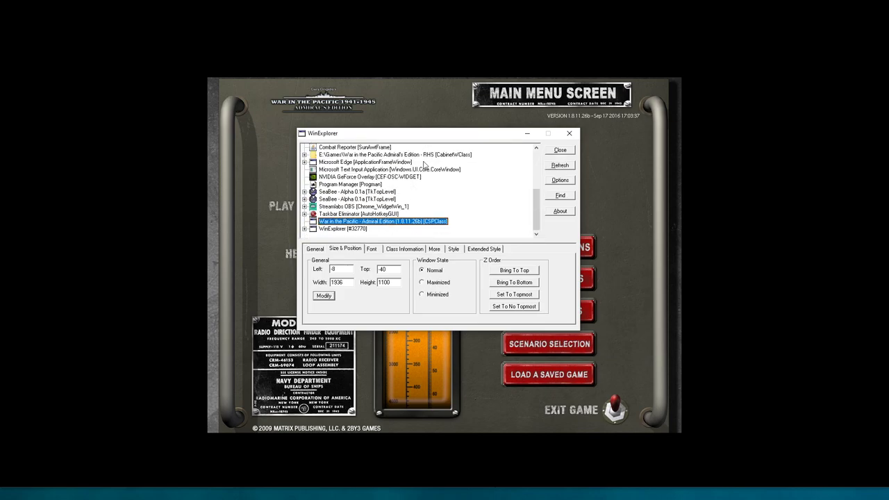
pyautogui.moveTo(432, 133); pyautogui.dragTo(512, 229)
# Try repositioning the game window in WinExplorer with a top value of -30
pyautogui.click(475, 366)
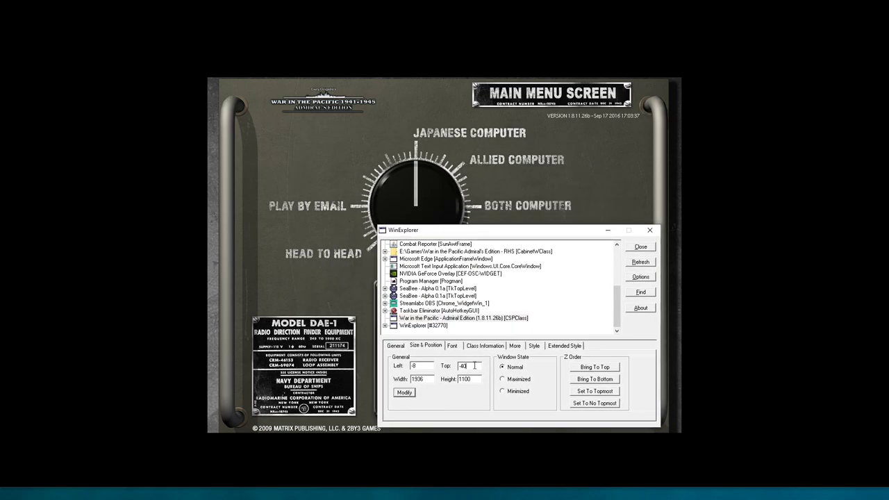
pyautogui.click(409, 394)
pyautogui.click(474, 366)
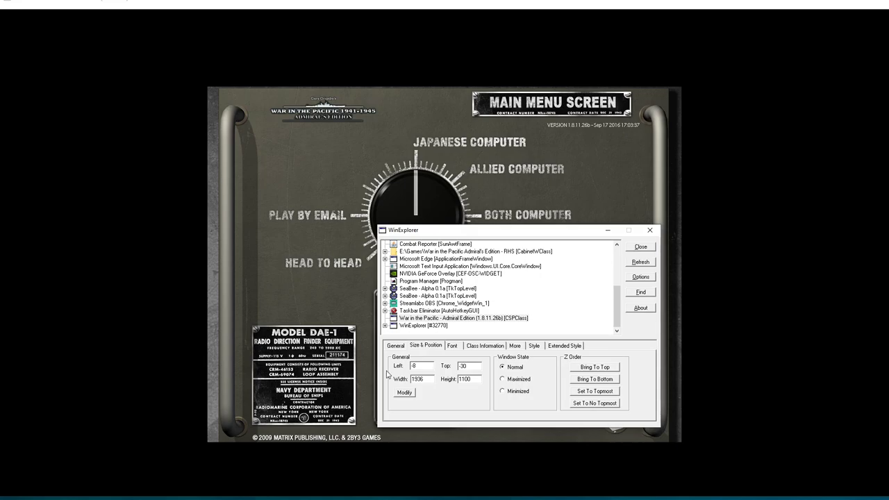
pyautogui.click(403, 393)
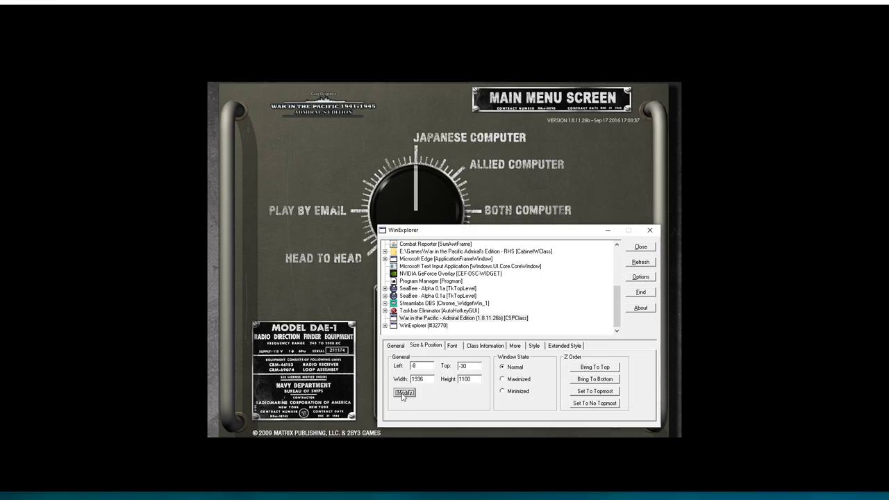
# Inspect the game window's font, general, class and style properties in WinExplorer
pyautogui.click(453, 346)
pyautogui.click(426, 346)
pyautogui.click(402, 346)
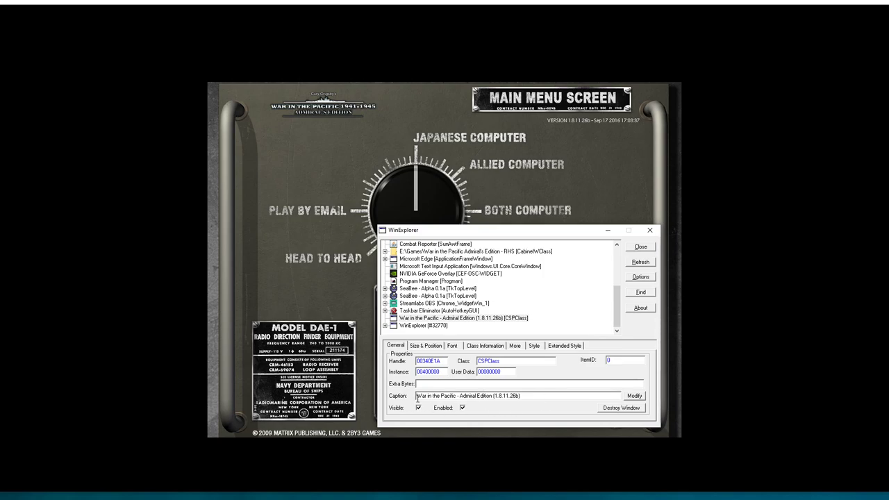
pyautogui.click(493, 346)
pyautogui.click(534, 346)
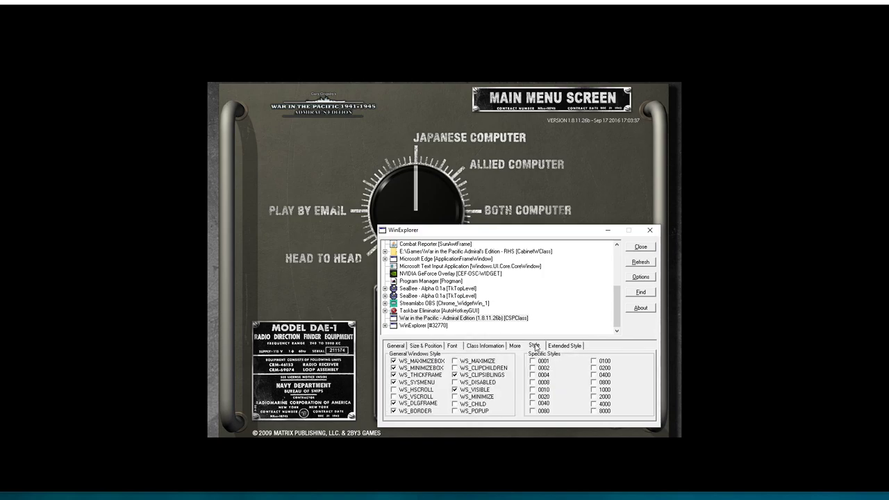
pyautogui.click(429, 346)
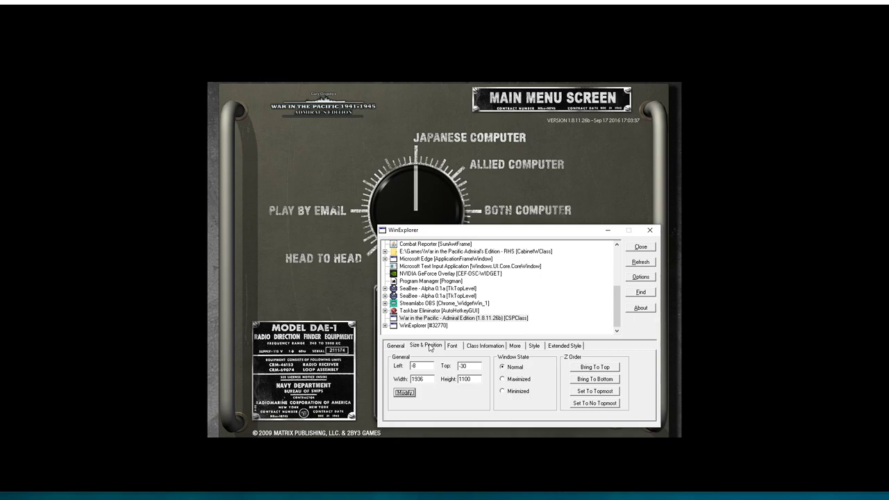
# Set the game window's state to Maximized, return to WinExplorer and apply a top position of -30
pyautogui.click(509, 383)
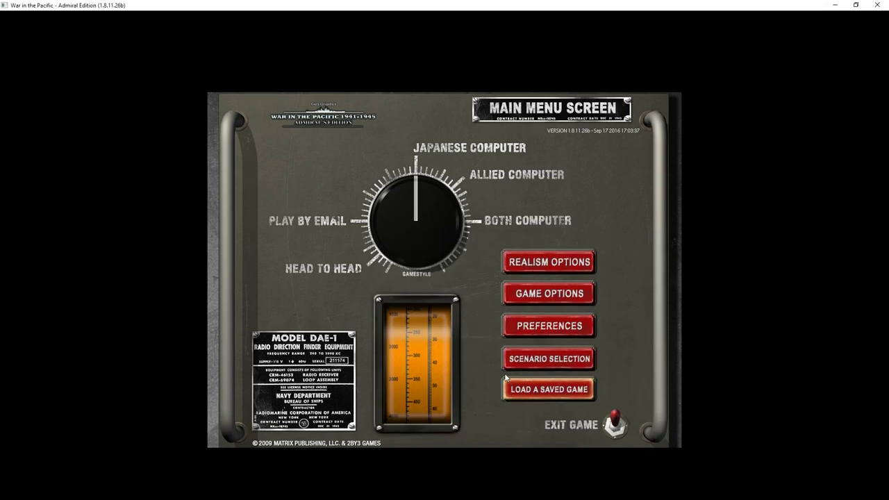
pyautogui.hotkey('alt', 'Tab')
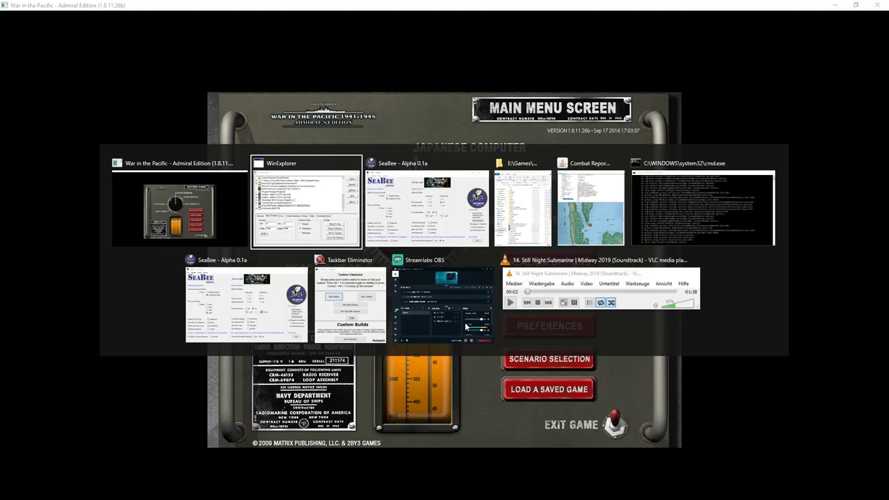
pyautogui.hotkey('alt', 'Tab')
pyautogui.hotkey('alt', 'Tab')
pyautogui.hotkey('alt', 'Tab')
pyautogui.hotkey('alt', 'Tab')
pyautogui.hotkey('alt', 'Tab')
pyautogui.hotkey('alt', 'Tab')
pyautogui.hotkey('alt', 'Tab')
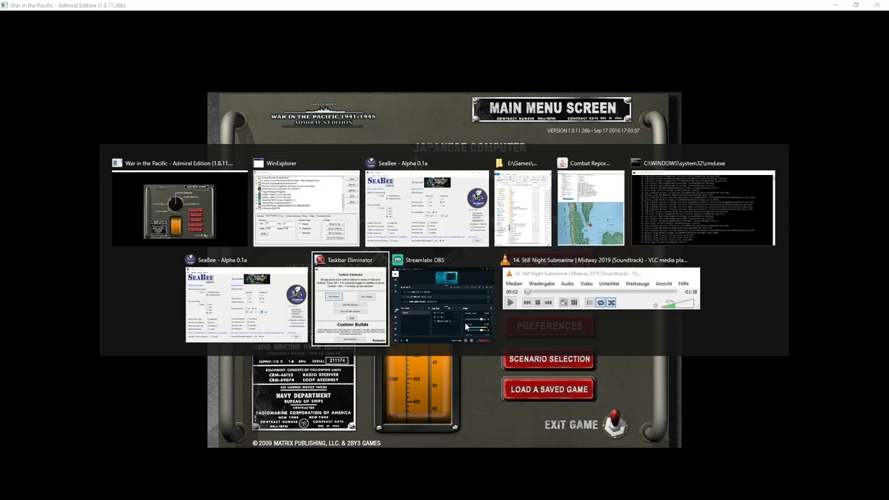
pyautogui.hotkey('alt', 'Tab')
pyautogui.hotkey('alt', 'Tab')
pyautogui.hotkey('alt', 'Tab')
pyautogui.hotkey('alt', 'Tab')
pyautogui.hotkey('alt', 'Tab')
pyautogui.hotkey('alt', 'Tab')
pyautogui.hotkey('alt', 'Tab')
pyautogui.hotkey('alt', 'Tab')
pyautogui.hotkey('alt', 'Tab')
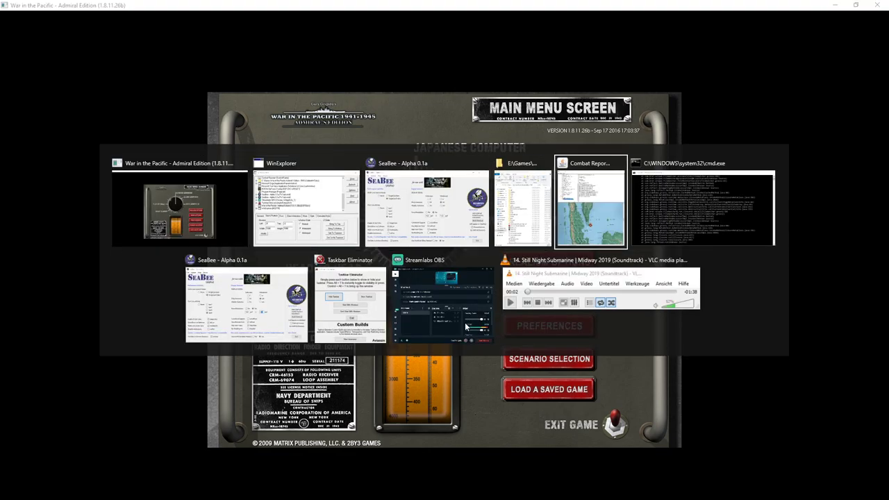
pyautogui.hotkey('alt', 'Tab')
pyautogui.hotkey('alt', 'Tab')
pyautogui.hotkey('alt', 'Tab')
pyautogui.hotkey('alt', 'Tab')
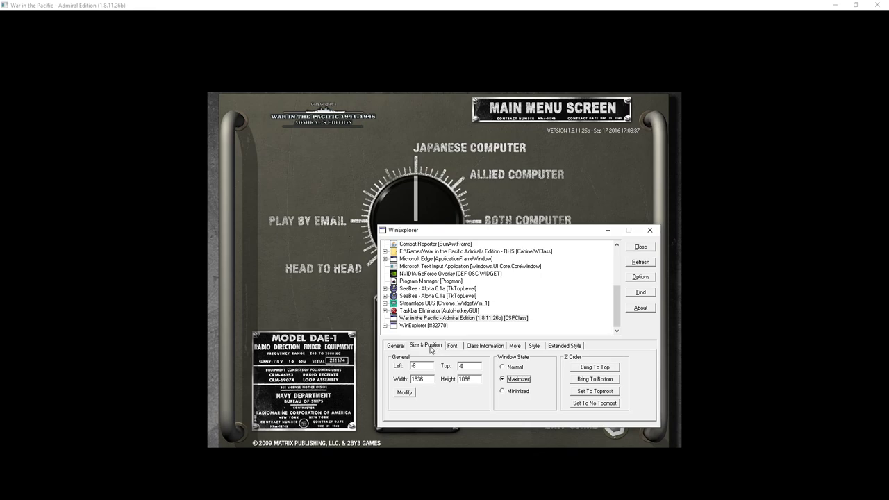
pyautogui.doubleClick(468, 366)
pyautogui.click(406, 394)
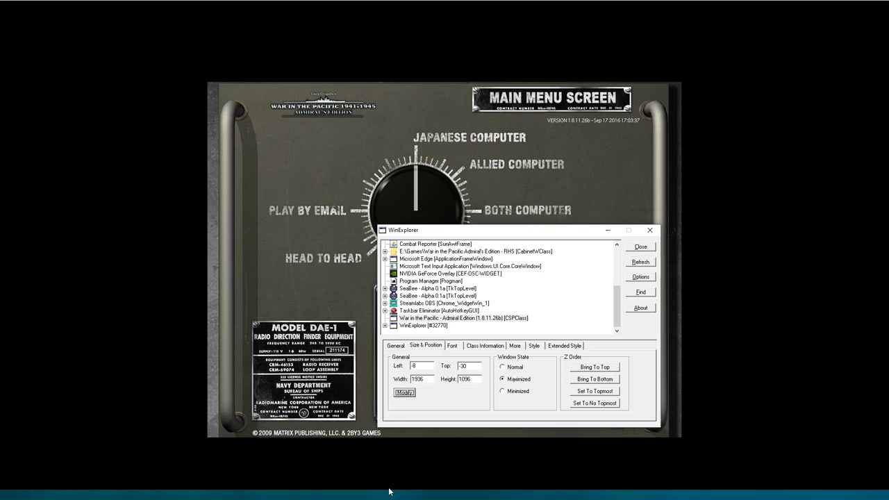
# Look through the game window's font, class, process and extended style details, returning to its size and position settings
pyautogui.click(455, 346)
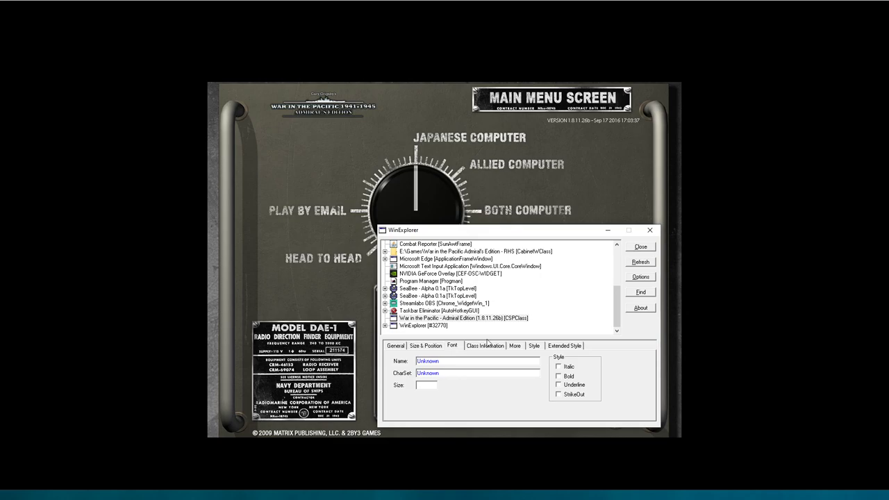
pyautogui.click(486, 346)
pyautogui.click(515, 345)
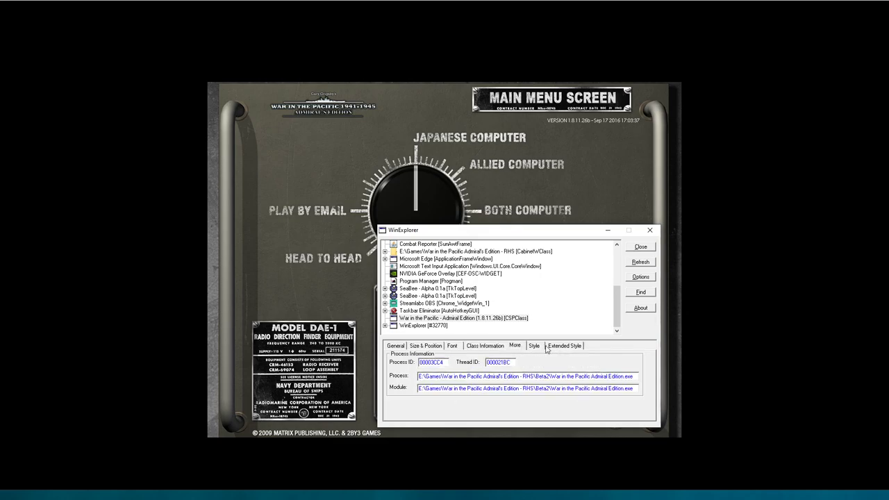
pyautogui.click(548, 346)
pyautogui.hotkey('alt', 'Tab')
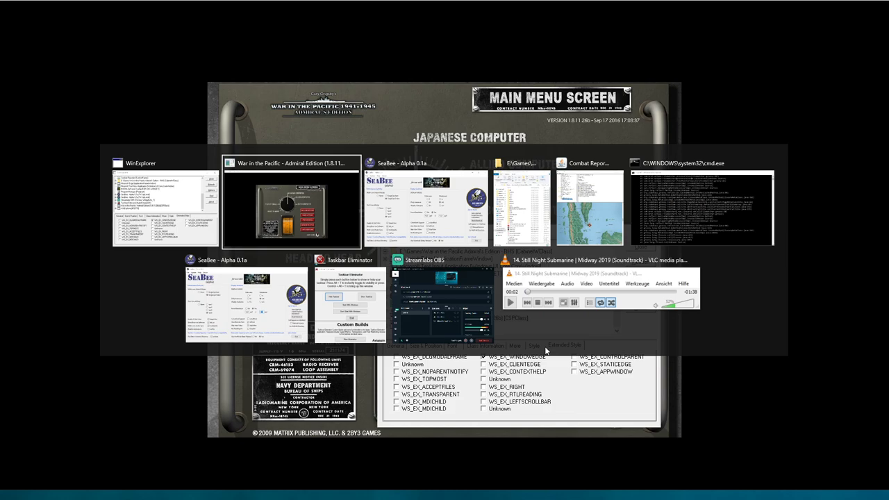
pyautogui.hotkey('alt', 'Tab')
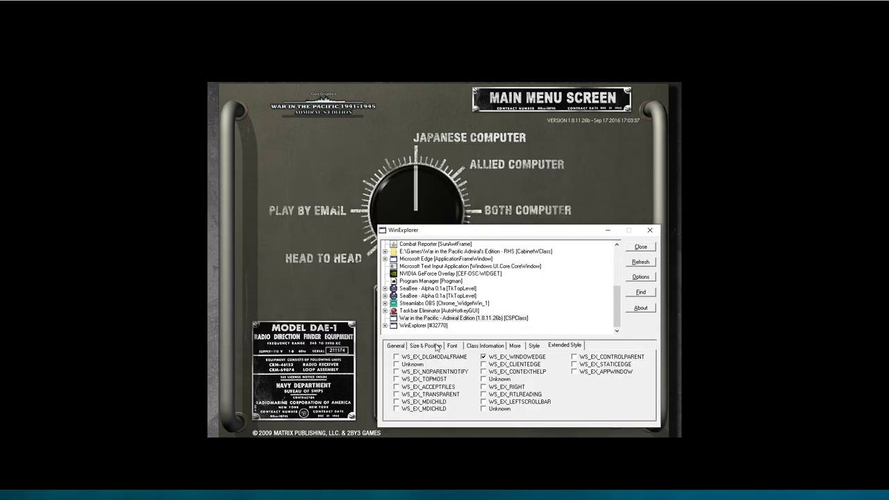
pyautogui.click(435, 345)
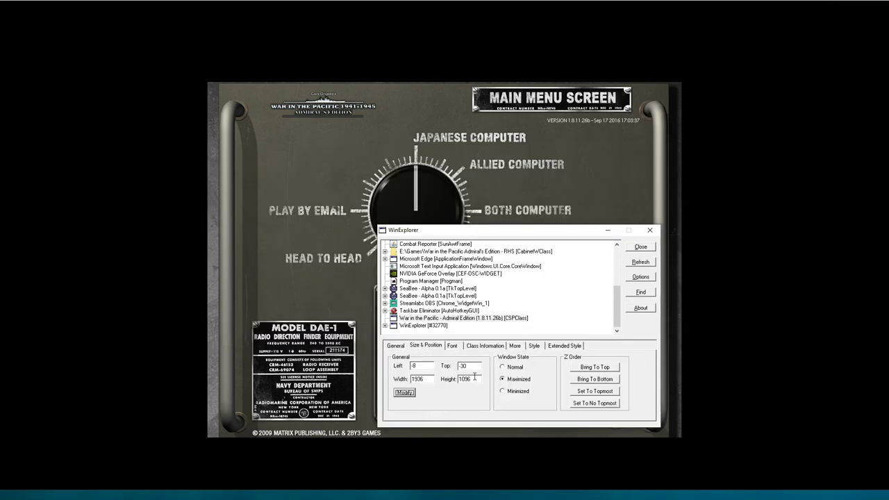
# Change the game window's top position to -10 and apply it
pyautogui.click(478, 368)
pyautogui.press('BackSpace')
pyautogui.press('BackSpace')
pyautogui.write('1')
pyautogui.click(404, 392)
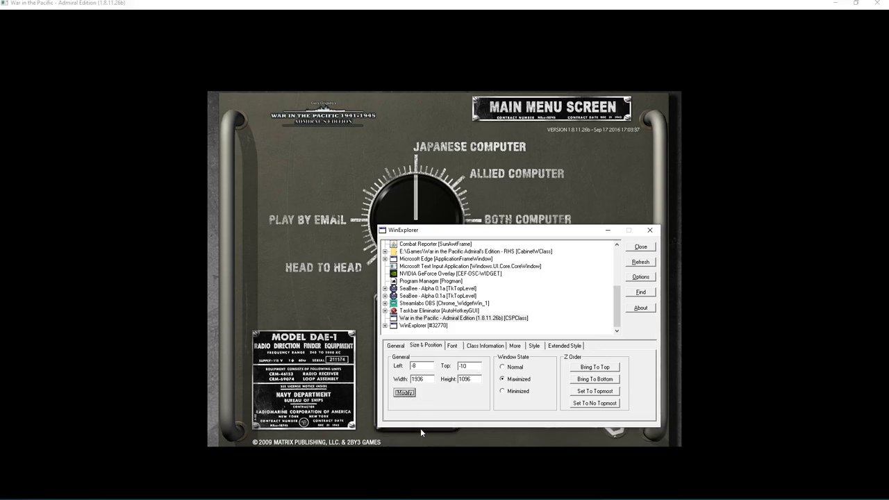
# Minimize WinExplorer and the War in the Pacific game window
pyautogui.click(608, 230)
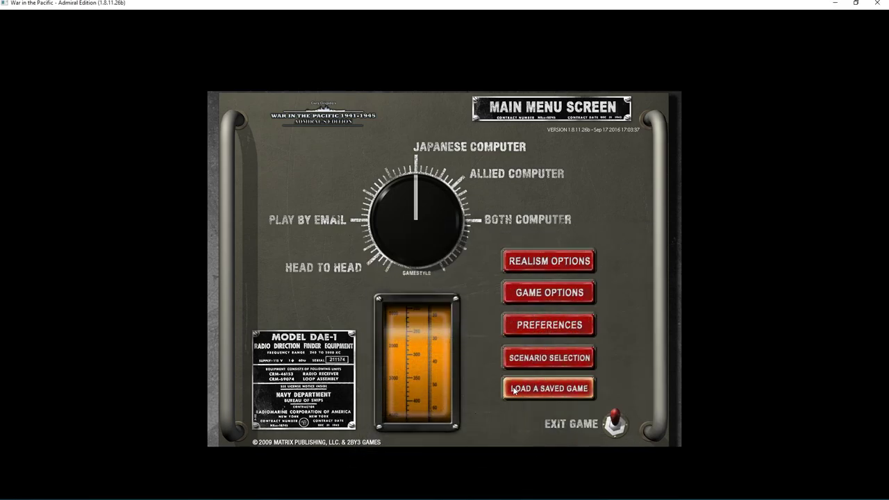
pyautogui.hotkey('alt', 'Tab')
pyautogui.hotkey('alt', 'Tab')
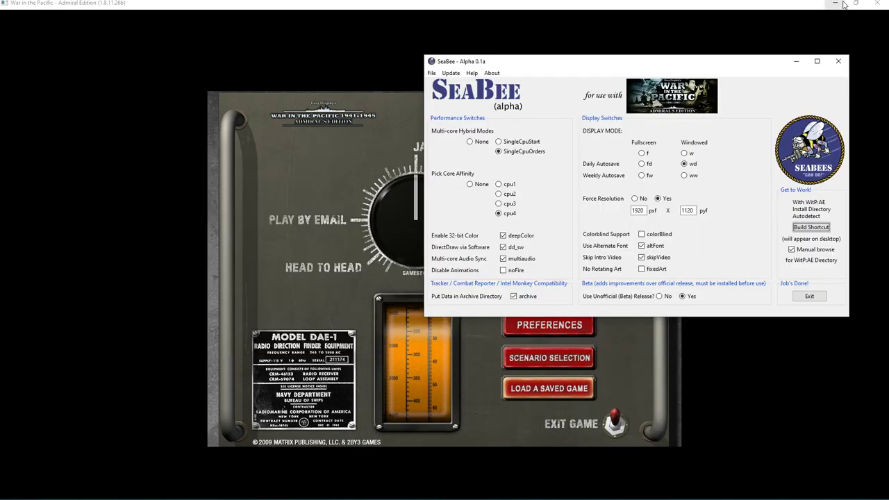
pyautogui.click(835, 4)
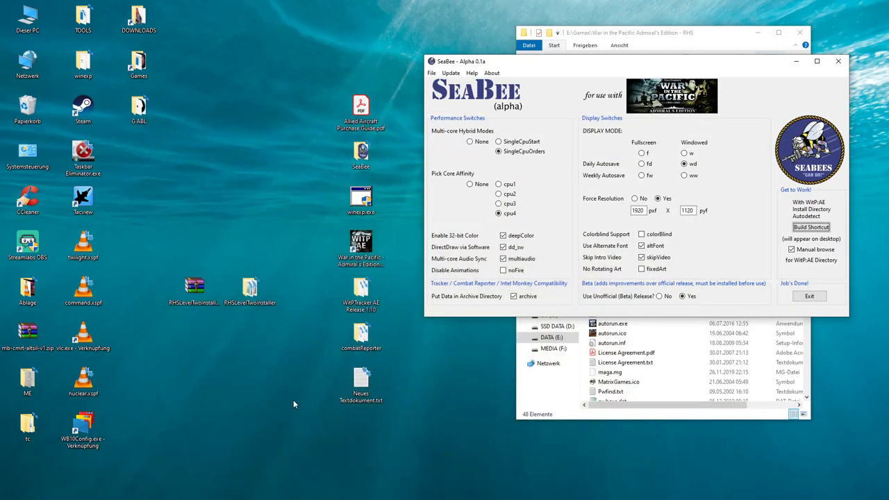
# Switch to Taskbar Eliminator and show the Windows taskbar again
pyautogui.hotkey('alt', 'Tab')
pyautogui.hotkey('alt', 'Tab')
pyautogui.hotkey('alt', 'Tab')
pyautogui.hotkey('alt', 'Tab')
pyautogui.hotkey('alt', 'Tab')
pyautogui.hotkey('alt', 'Tab')
pyautogui.hotkey('alt', 'Tab')
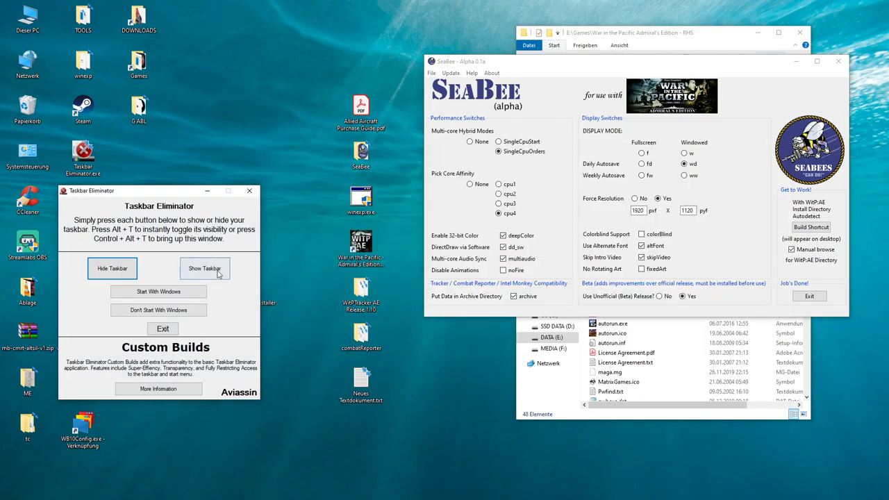
pyautogui.click(218, 274)
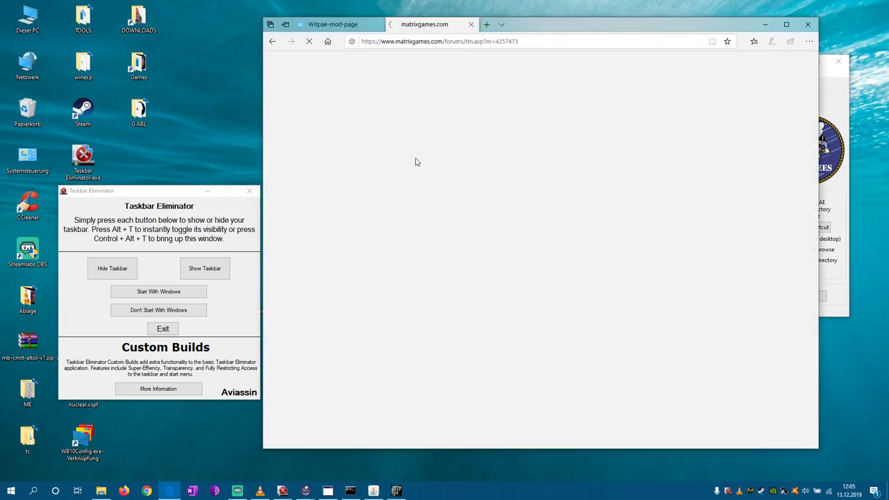
# Search the web for "war in the pacific borderless fullscreen" and open the Matrix Games thread on running WitP:AE in Fullscreen Windowed Mode
pyautogui.click(462, 42)
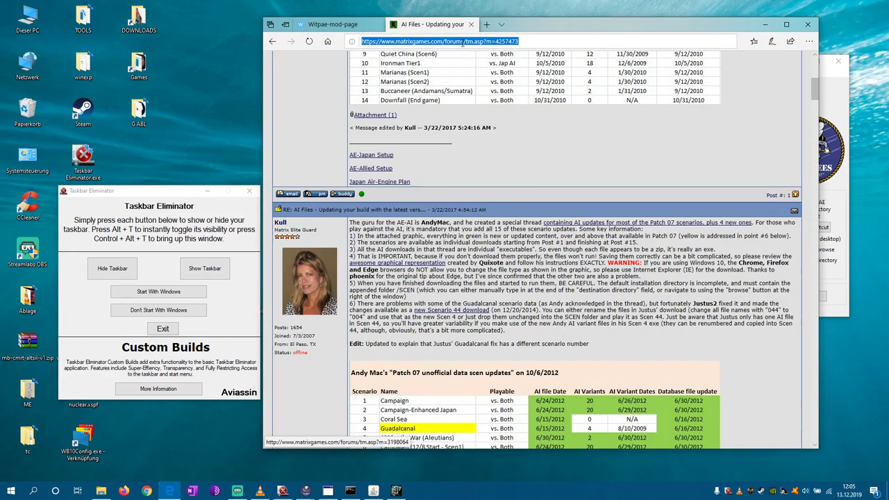
pyautogui.write('war in the pacific')
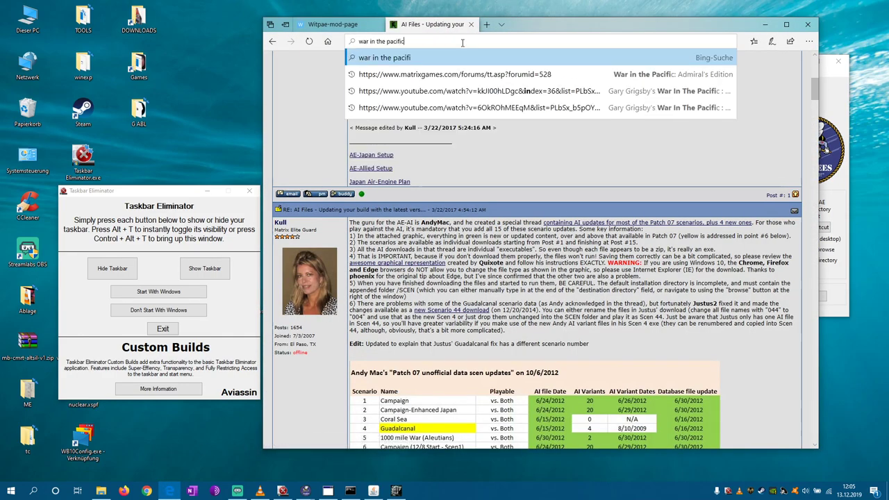
pyautogui.write(' borderless ')
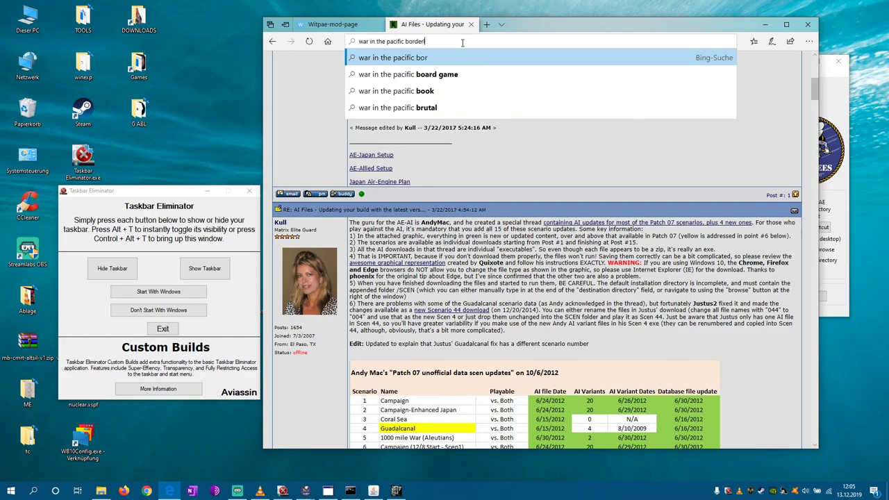
pyautogui.write('fullscreen')
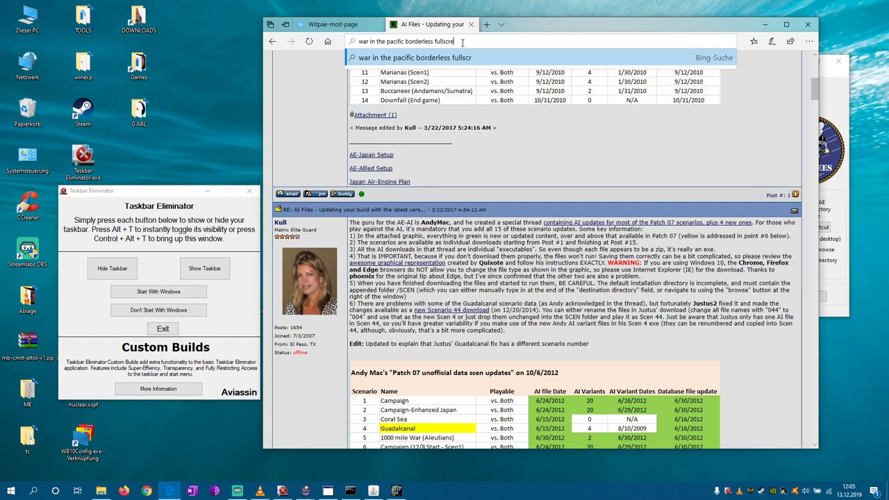
pyautogui.press('Return')
pyautogui.click(417, 142)
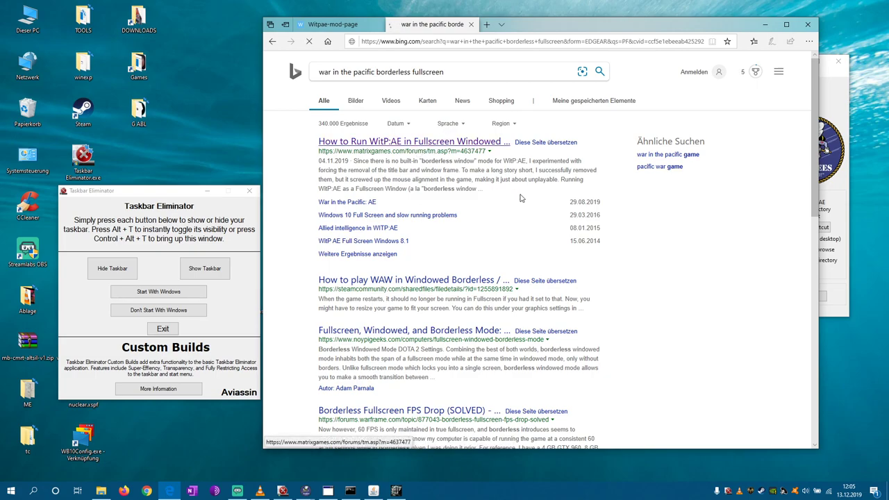
# Read through the forum guide's instructions for the SeaBee display settings and the WinExplorer process selection and window position adjustments
pyautogui.scroll(-15, 597, 257)
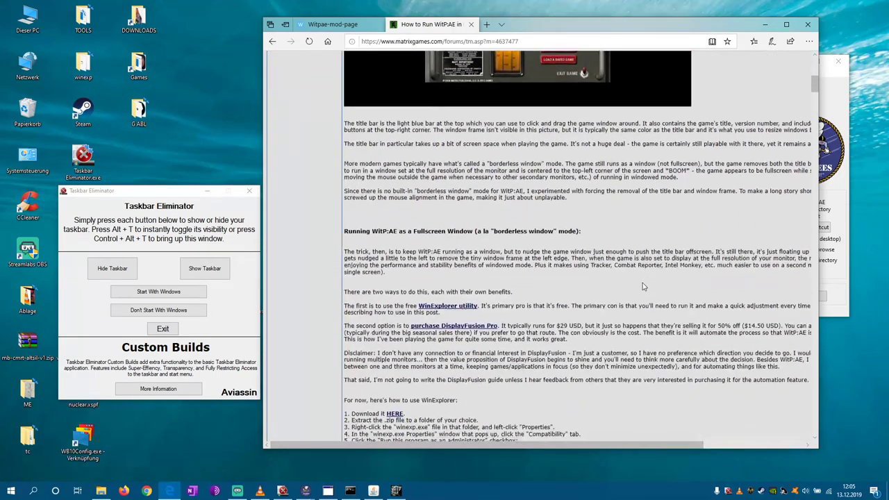
pyautogui.scroll(-7, 643, 287)
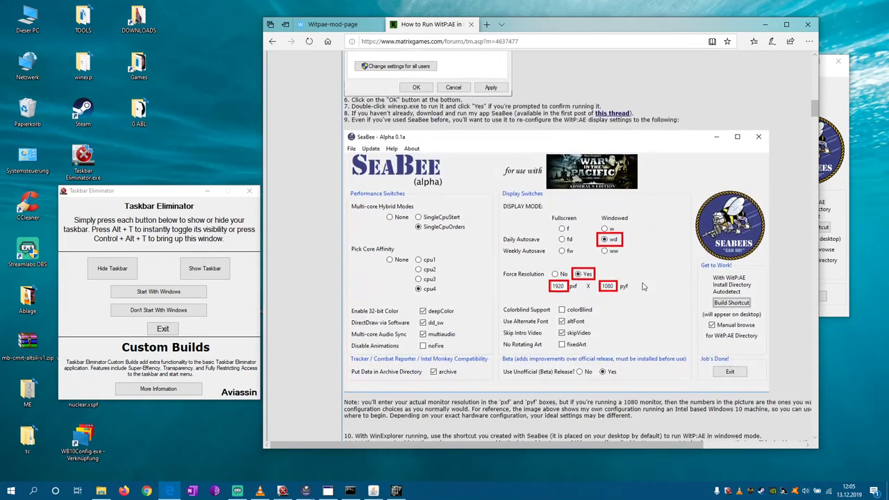
pyautogui.scroll(-3, 642, 287)
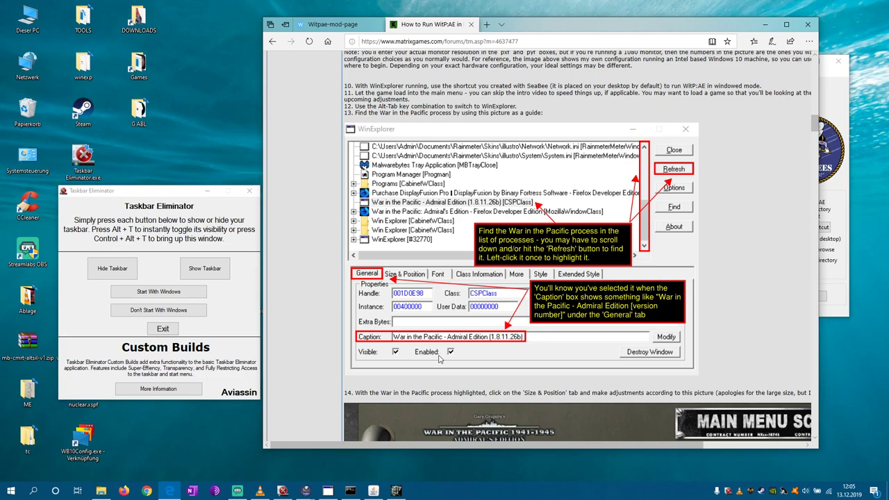
pyautogui.scroll(-7, 438, 358)
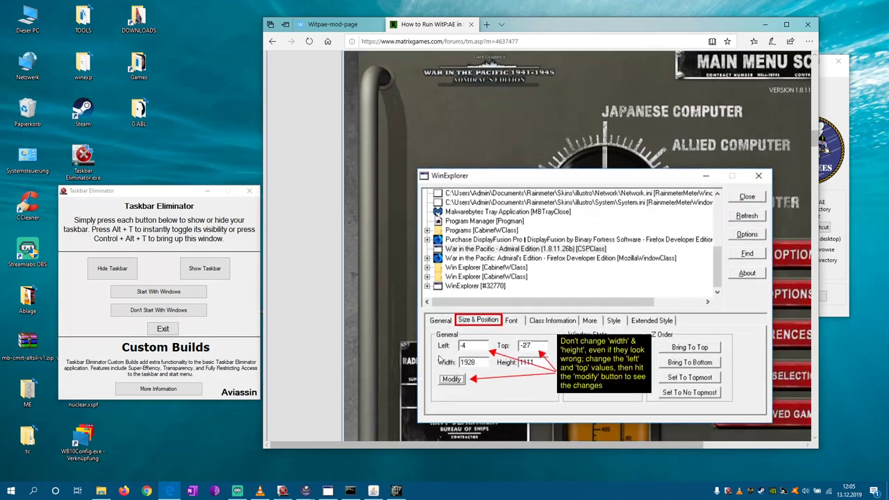
pyautogui.scroll(-15, 439, 358)
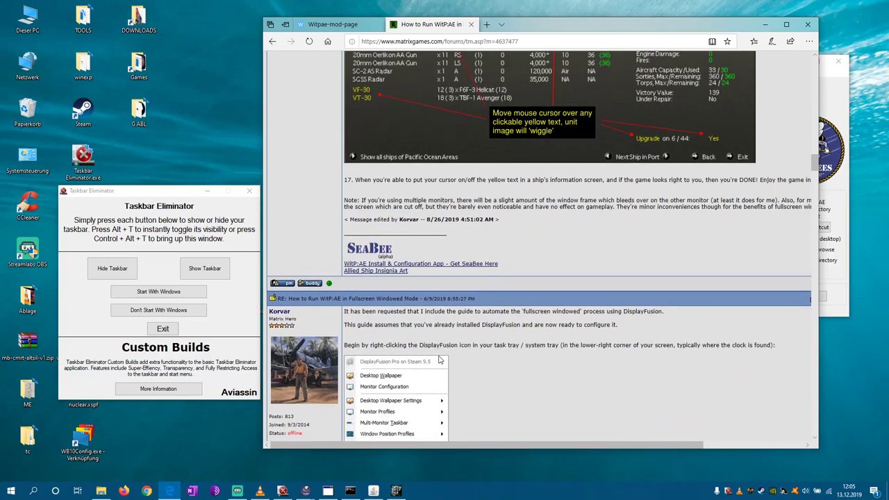
pyautogui.scroll(16, 439, 359)
pyautogui.scroll(3, 438, 358)
pyautogui.scroll(5, 438, 356)
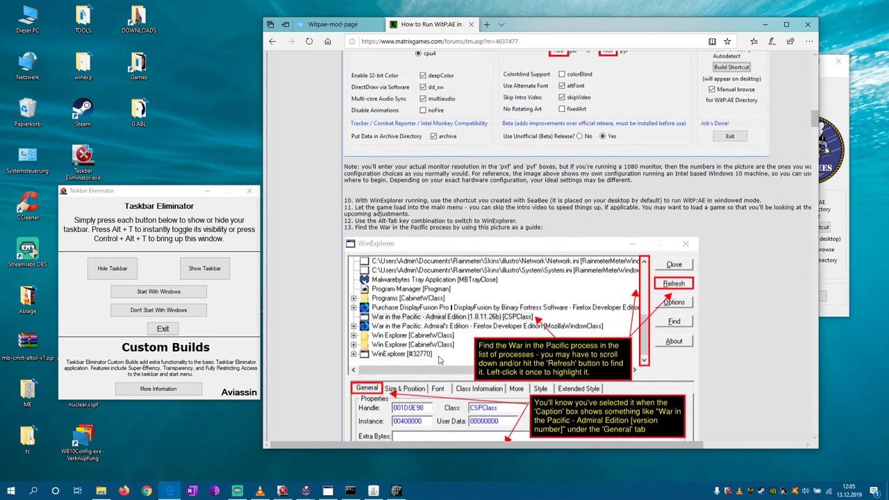
# Minimize the browser and close the Taskbar Eliminator window
pyautogui.click(765, 24)
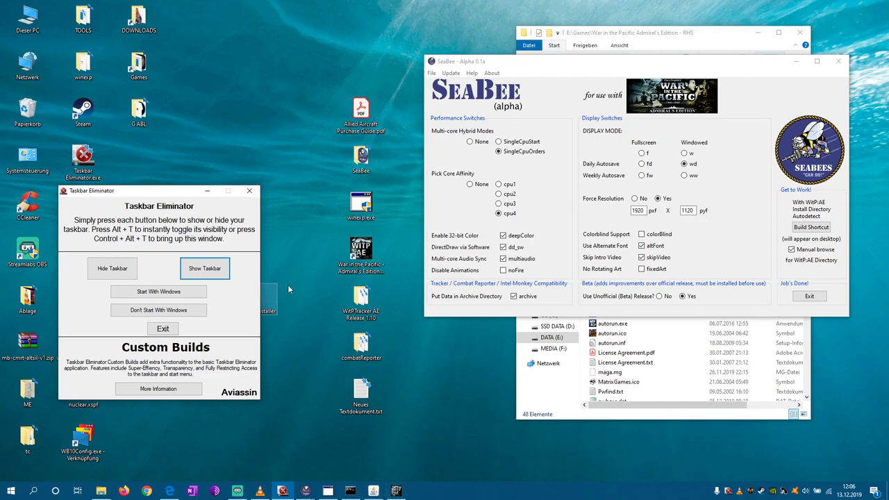
pyautogui.click(246, 192)
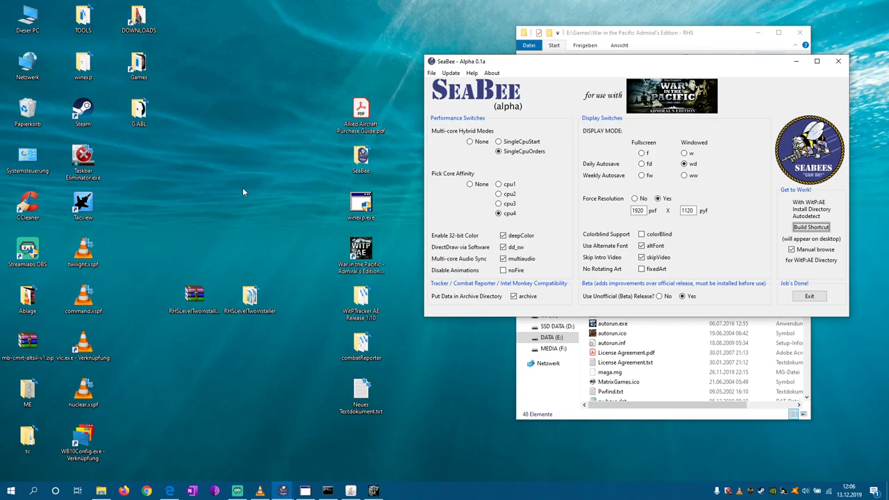
# Set SeaBee's forced resolution height to 1080 and build the shortcut for the E:\Games\War in the Pacific Admiral's Edition - RHS folder
pyautogui.click(690, 211)
pyautogui.click(811, 228)
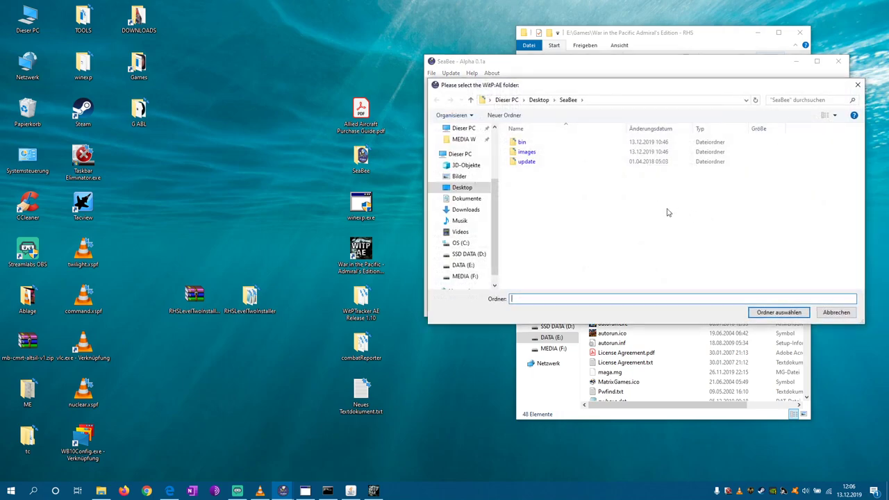
pyautogui.click(457, 266)
pyautogui.doubleClick(526, 181)
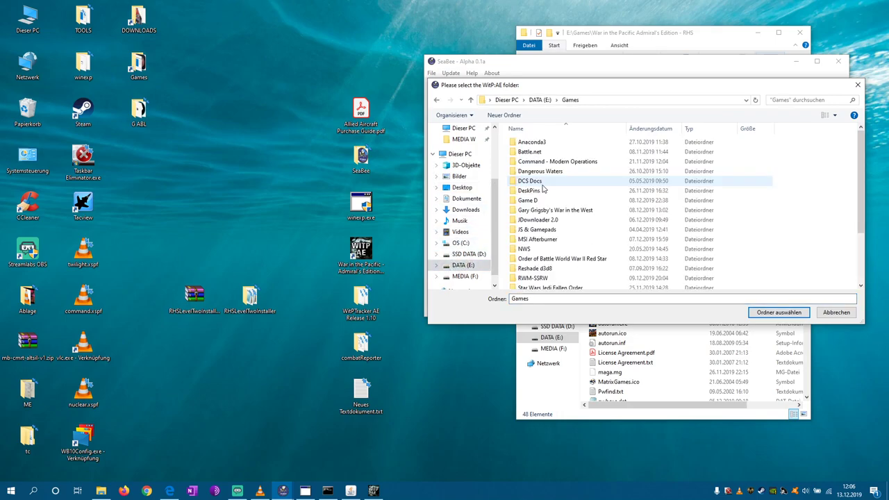
pyautogui.scroll(-1, 562, 276)
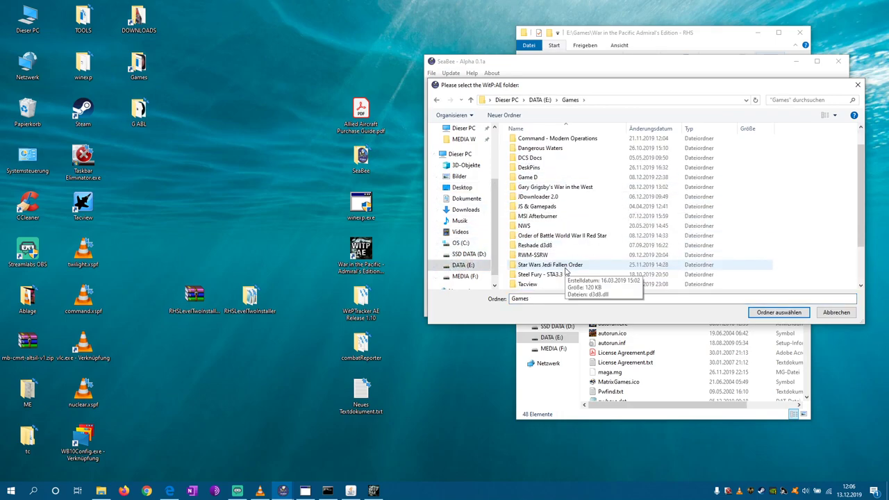
pyautogui.scroll(1, 561, 276)
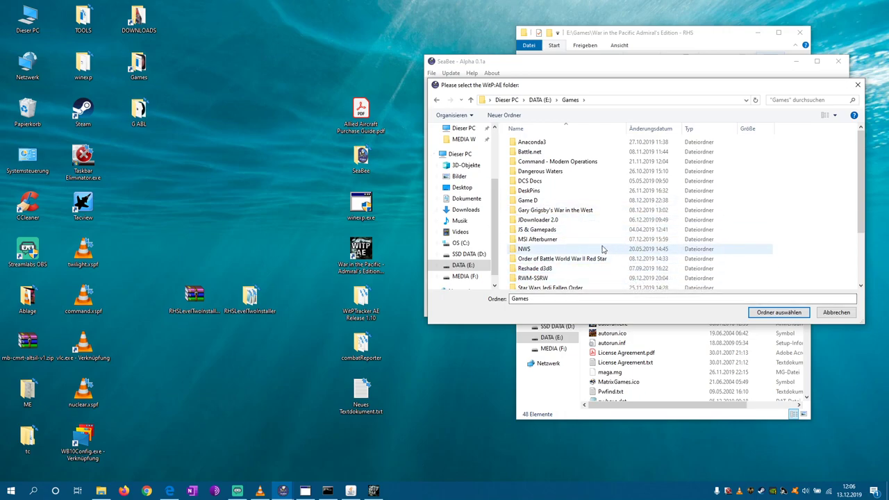
pyautogui.scroll(-3, 603, 249)
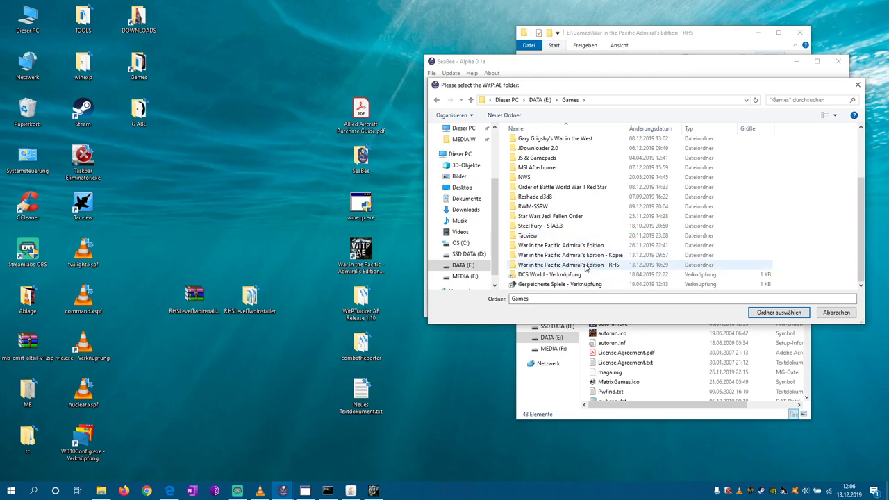
pyautogui.doubleClick(585, 269)
pyautogui.click(778, 312)
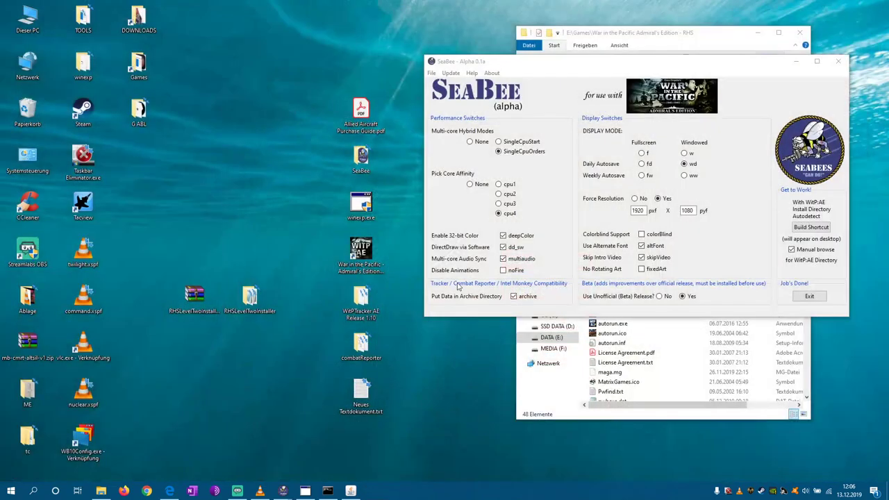
# Launch War in the Pacific - Admiral's Edition and refresh the window list in WinExplorer
pyautogui.doubleClick(363, 255)
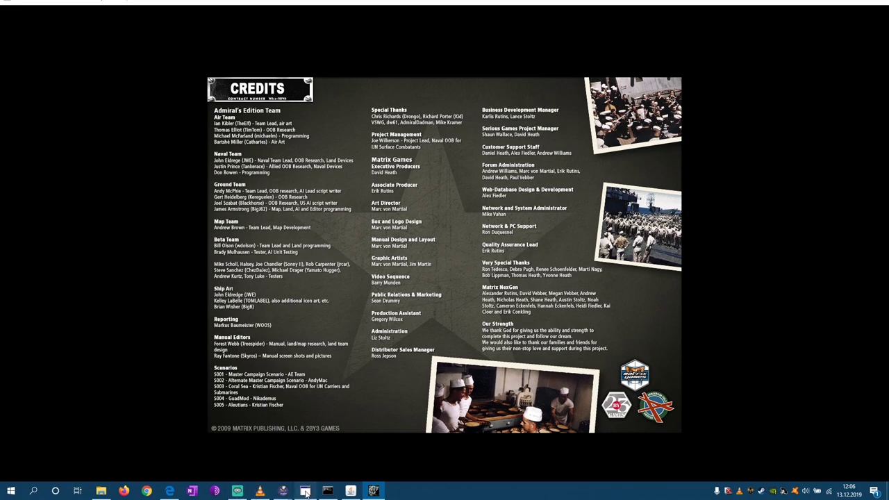
pyautogui.click(305, 491)
pyautogui.click(640, 262)
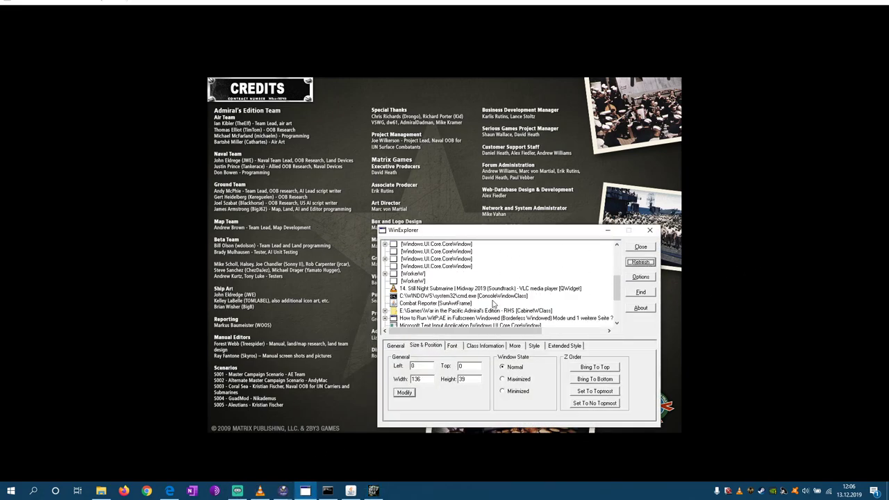
# Shift the War in the Pacific window to top position -32 and fine-tune it to -31
pyautogui.click(438, 311)
pyautogui.click(475, 369)
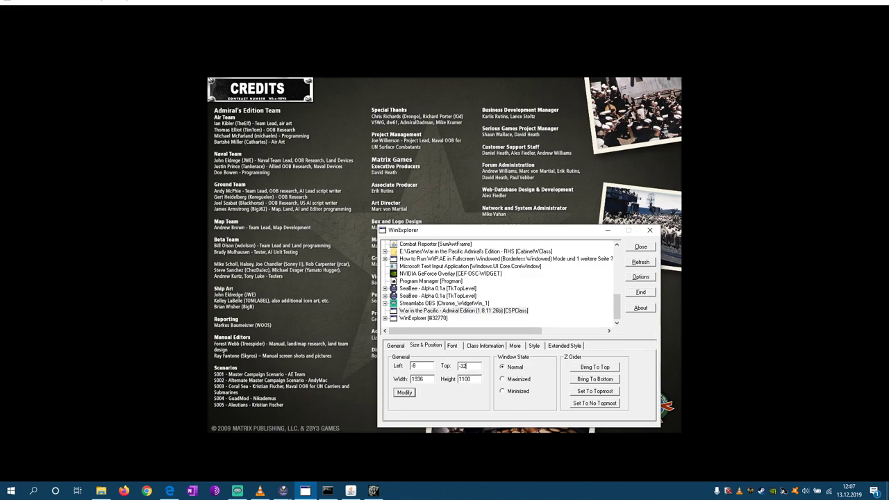
pyautogui.click(405, 393)
pyautogui.click(477, 369)
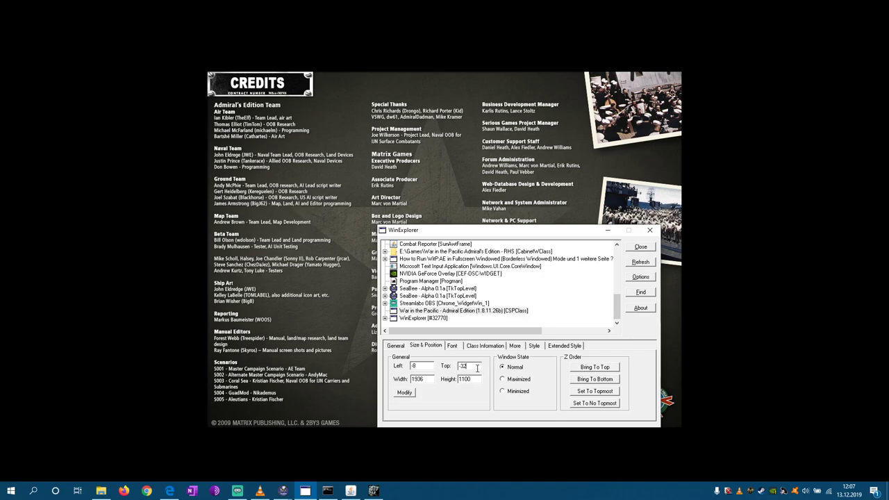
pyautogui.write('1')
pyautogui.click(405, 393)
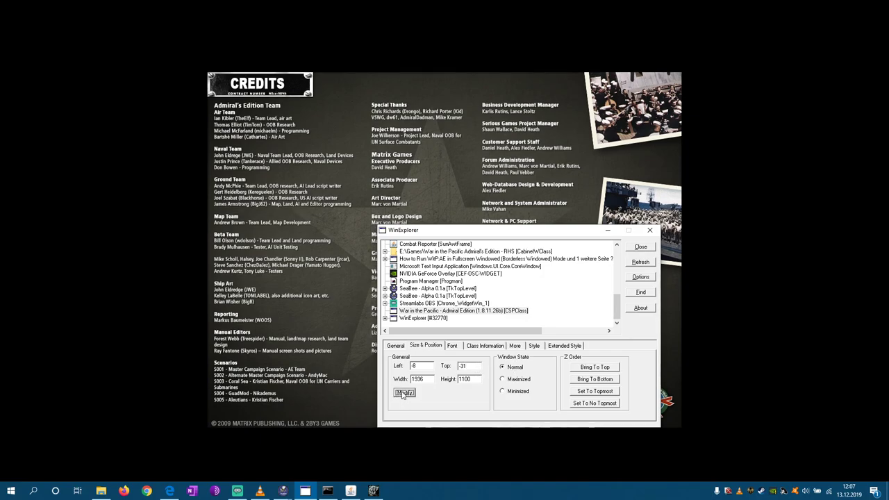
# Try a top position of -30 for the game window and return it to -31
pyautogui.click(480, 365)
pyautogui.press('BackSpace')
pyautogui.write('0')
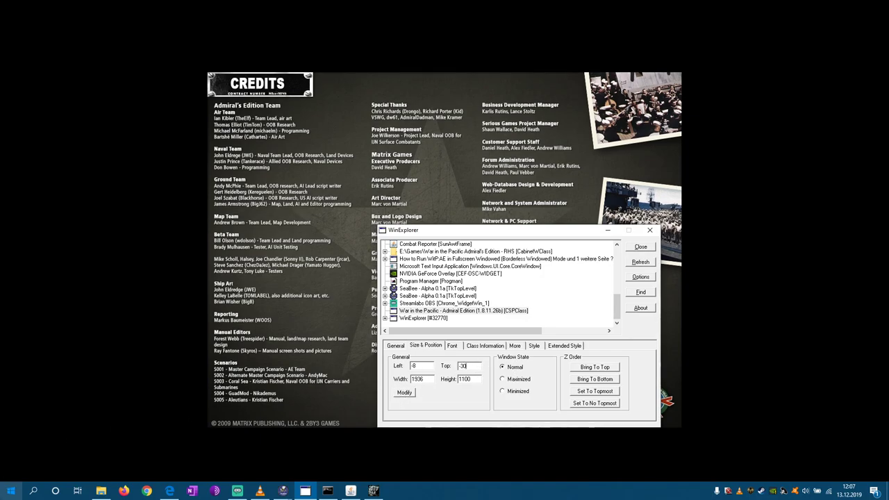
pyautogui.click(408, 395)
pyautogui.click(477, 369)
pyautogui.press('BackSpace')
pyautogui.write('1')
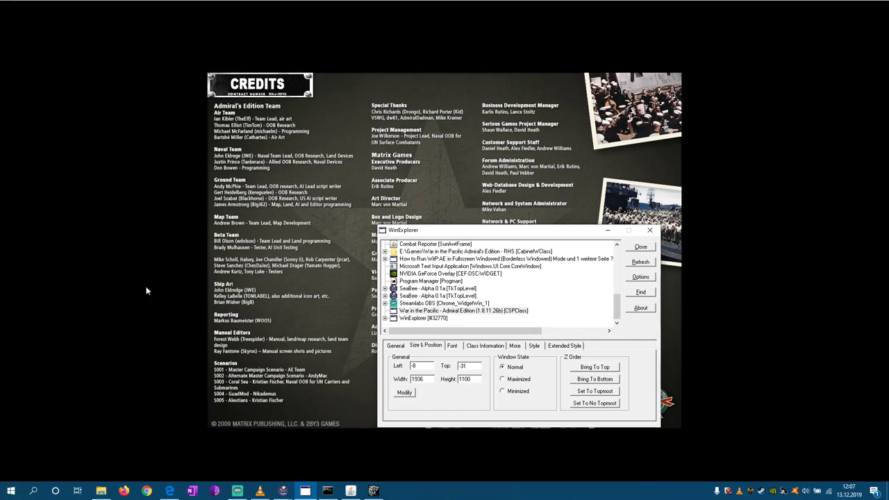
pyautogui.click(407, 395)
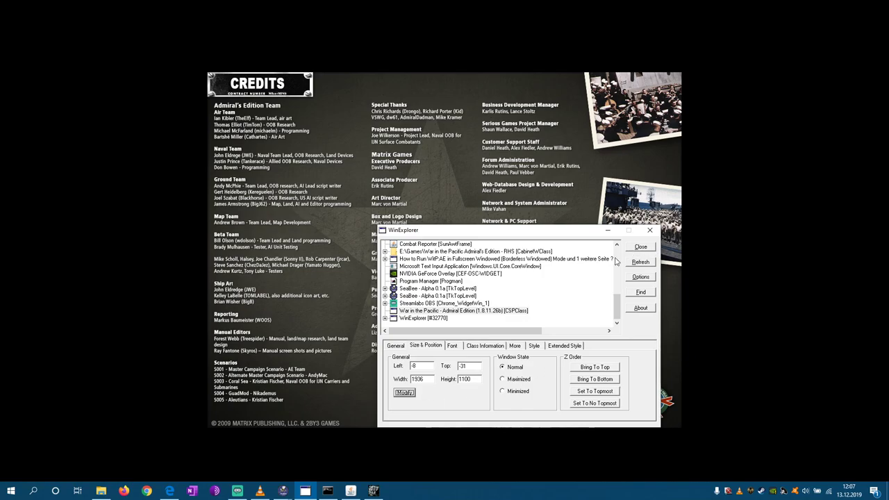
# Minimize WinExplorer and check the game's scenario selection and realism options from the main menu
pyautogui.click(608, 231)
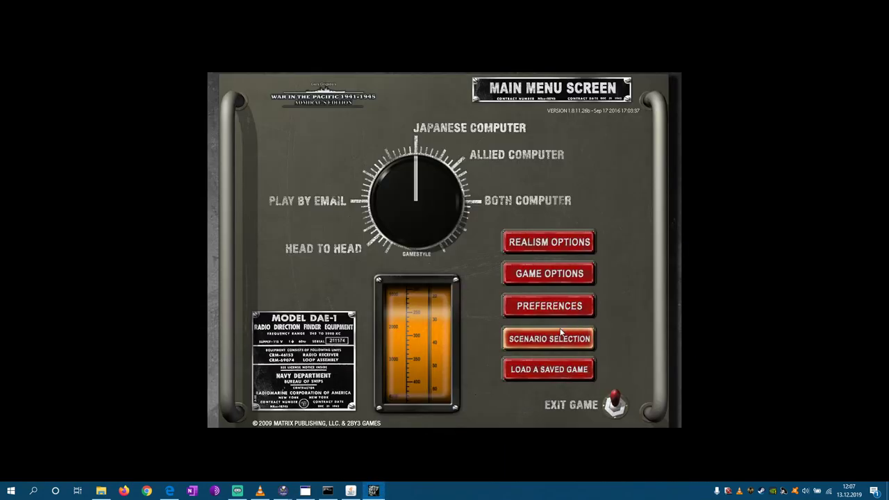
pyautogui.click(560, 336)
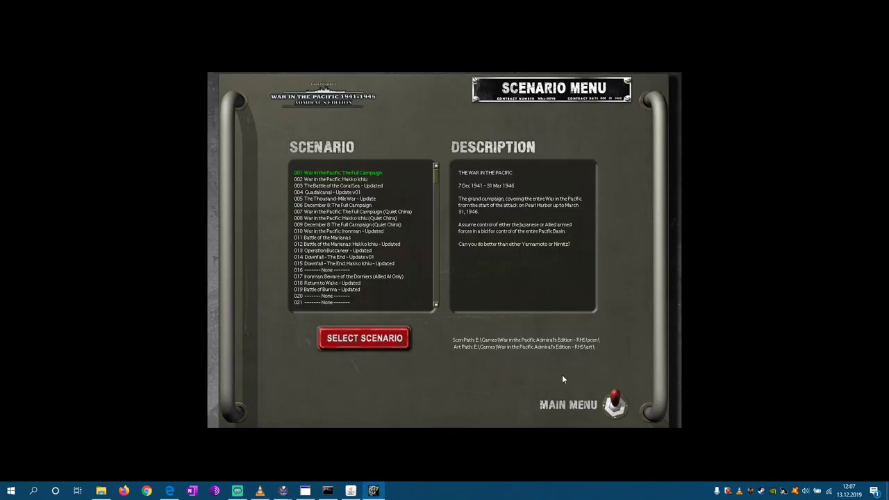
pyautogui.press('Escape')
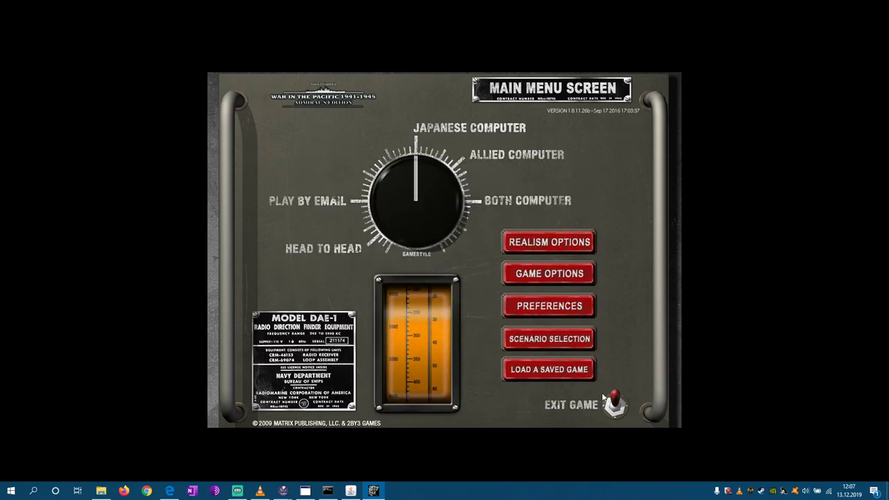
pyautogui.click(560, 246)
pyautogui.click(623, 414)
# Test switching repeatedly between the game and the other open windows
pyautogui.hotkey('alt', 'Tab')
pyautogui.hotkey('alt', 'Tab')
pyautogui.hotkey('alt', 'Tab')
pyautogui.hotkey('alt', 'Tab')
pyautogui.hotkey('alt', 'Tab')
pyautogui.hotkey('alt', 'Tab')
pyautogui.hotkey('alt', 'Tab')
pyautogui.hotkey('alt', 'Tab')
pyautogui.hotkey('alt', 'Tab')
pyautogui.hotkey('alt', 'Tab')
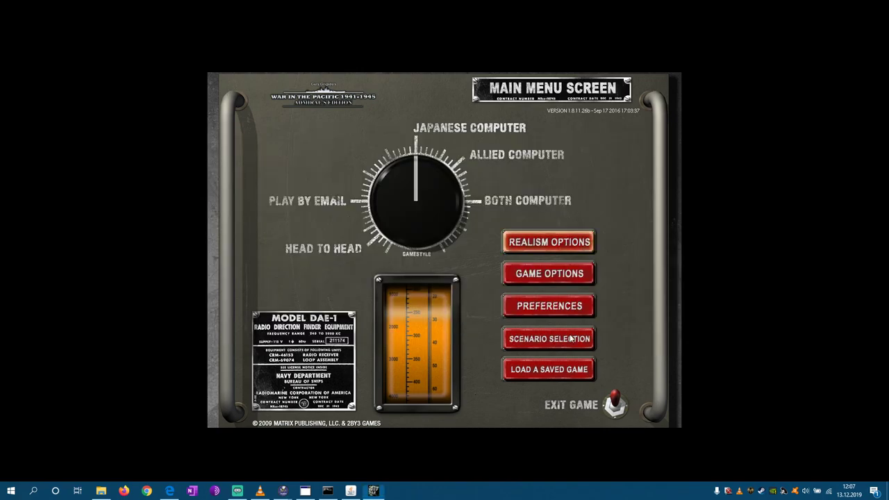
# Show the desktop, open the RHSLevelTwoInstaller folder and move its window nearer the middle of the desktop
pyautogui.rightClick(576, 488)
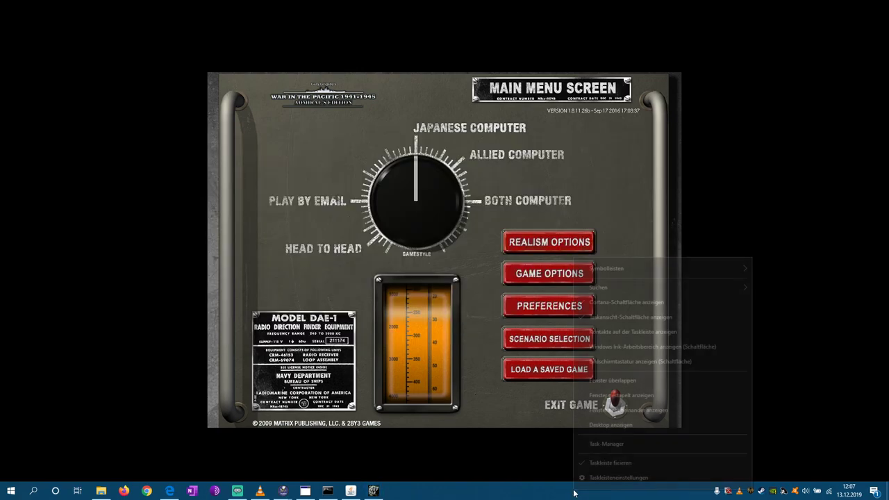
pyautogui.click(617, 425)
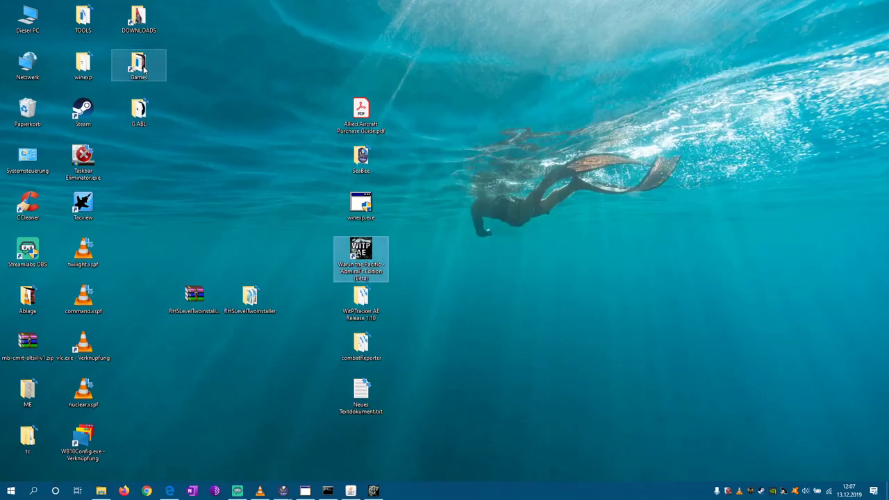
pyautogui.doubleClick(263, 304)
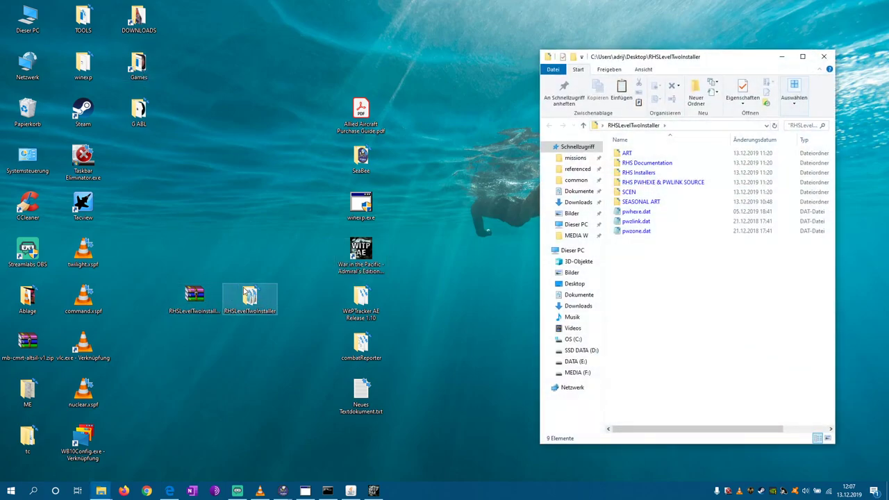
pyautogui.moveTo(708, 52); pyautogui.dragTo(519, 58)
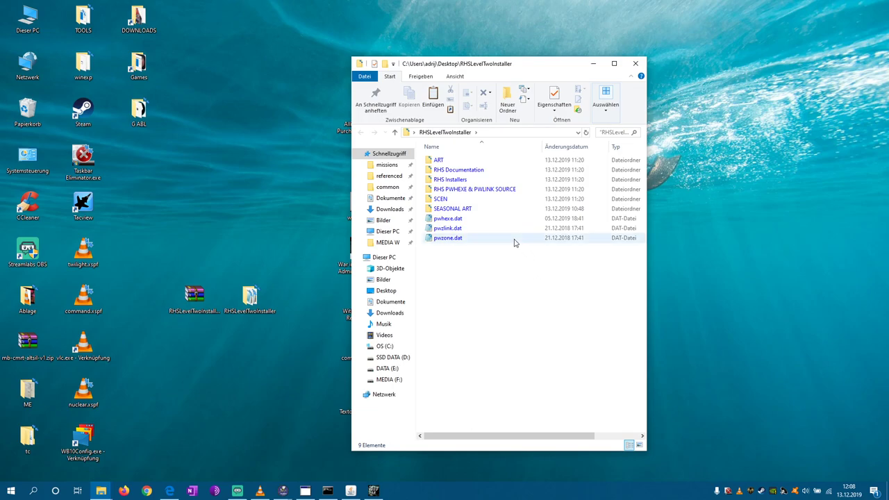
pyautogui.moveTo(523, 72)
pyautogui.mouseDown()
pyautogui.moveTo(490, 56)
pyautogui.moveTo(524, 63)
pyautogui.mouseUp()
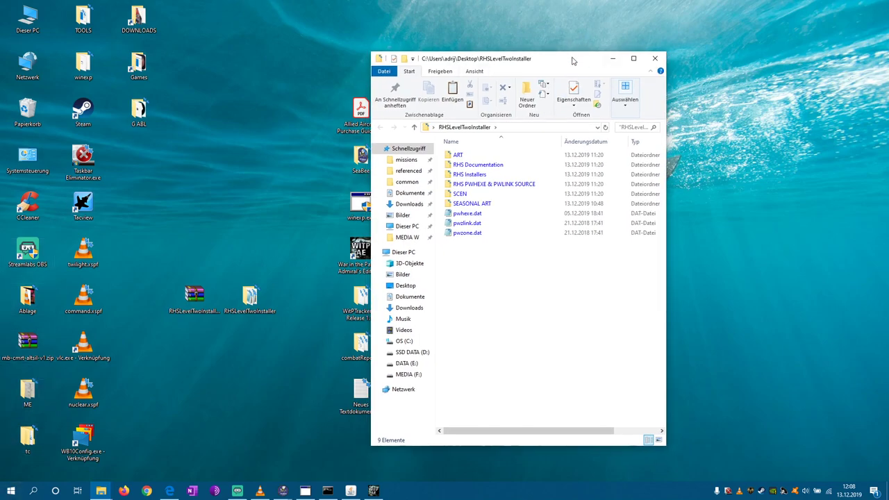
pyautogui.moveTo(553, 55); pyautogui.dragTo(554, 43)
# Look through the RHS Installer-SetupFiles folder inside RHS Installers and minimize the folder window
pyautogui.click(484, 164)
pyautogui.doubleClick(484, 164)
pyautogui.doubleClick(478, 153)
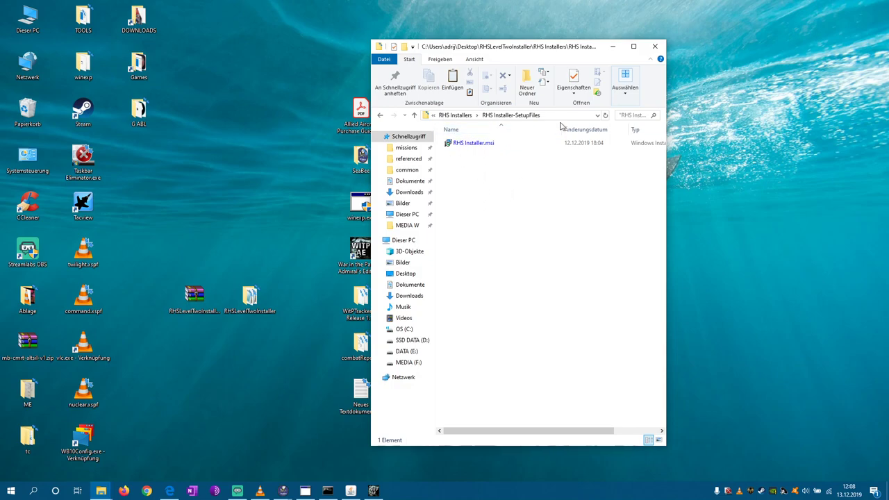
pyautogui.click(381, 116)
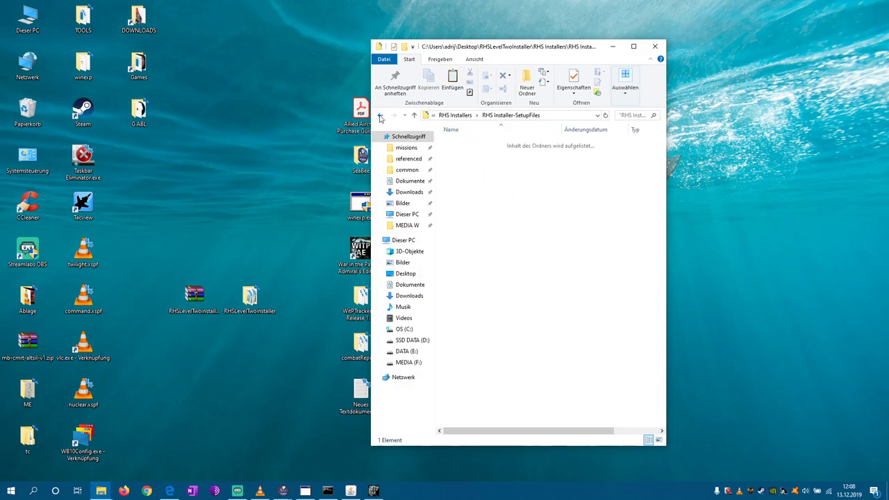
pyautogui.click(616, 47)
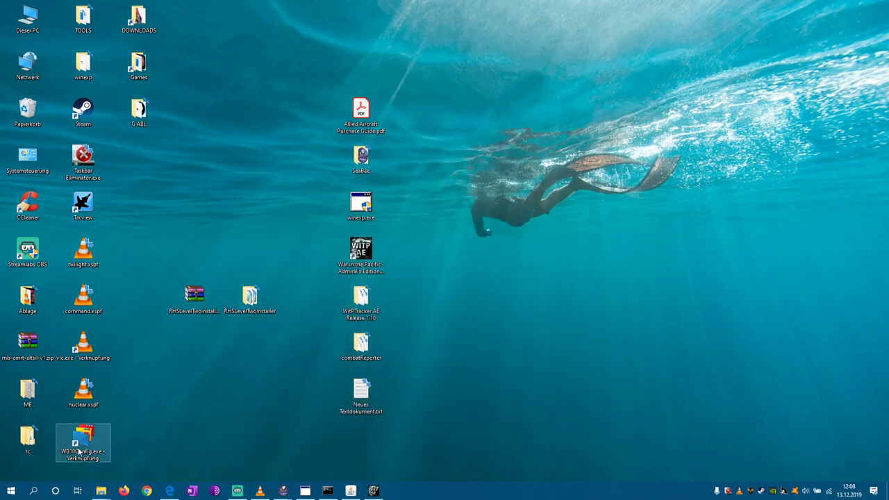
# Open the TopPoMap folder inside ChemKid in the desktop's G ABL folder
pyautogui.doubleClick(139, 111)
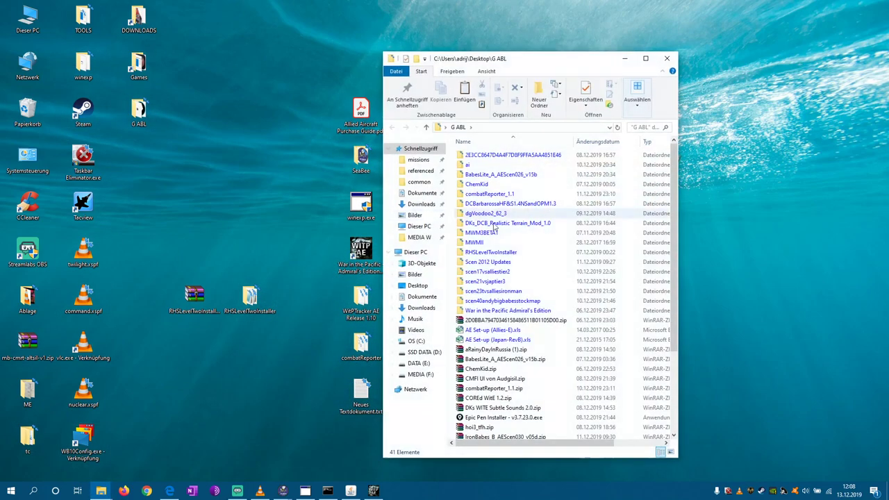
pyautogui.click(518, 254)
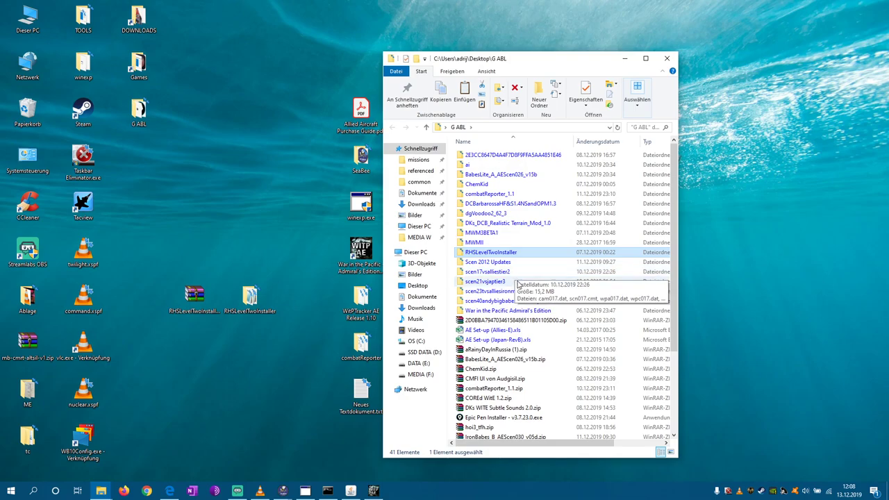
pyautogui.doubleClick(487, 184)
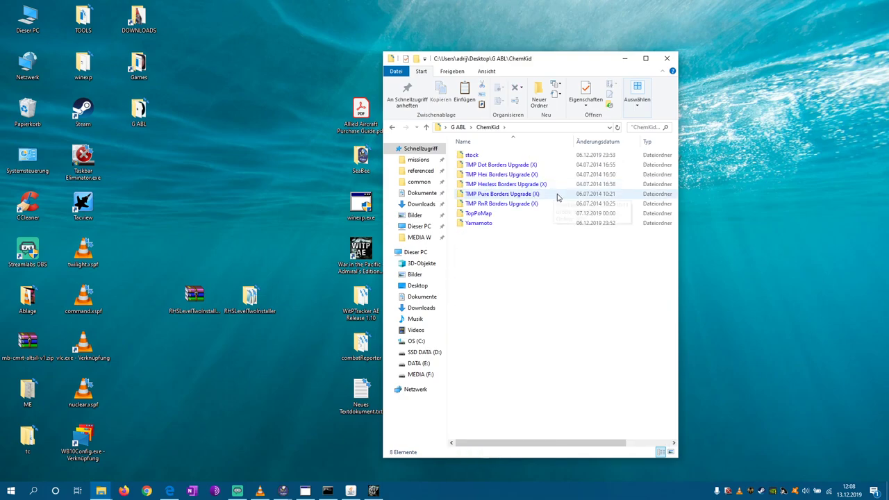
pyautogui.doubleClick(483, 214)
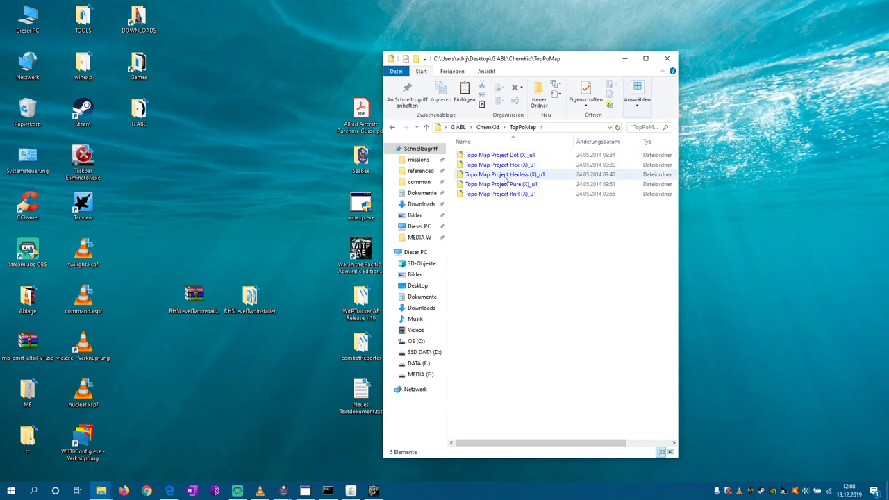
pyautogui.moveTo(505, 179)
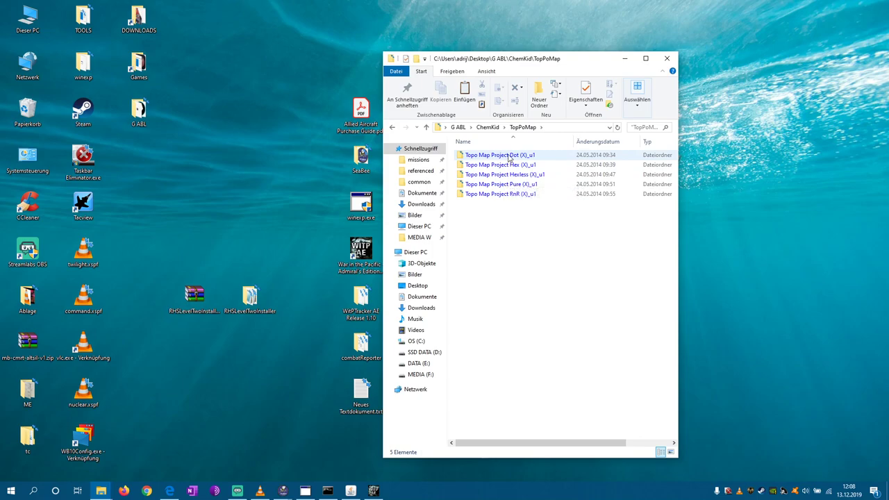
# Examine the map images in the ART folder of Topo Map Project Dot (X)_u1 and return to TopPoMap
pyautogui.doubleClick(508, 155)
pyautogui.doubleClick(456, 156)
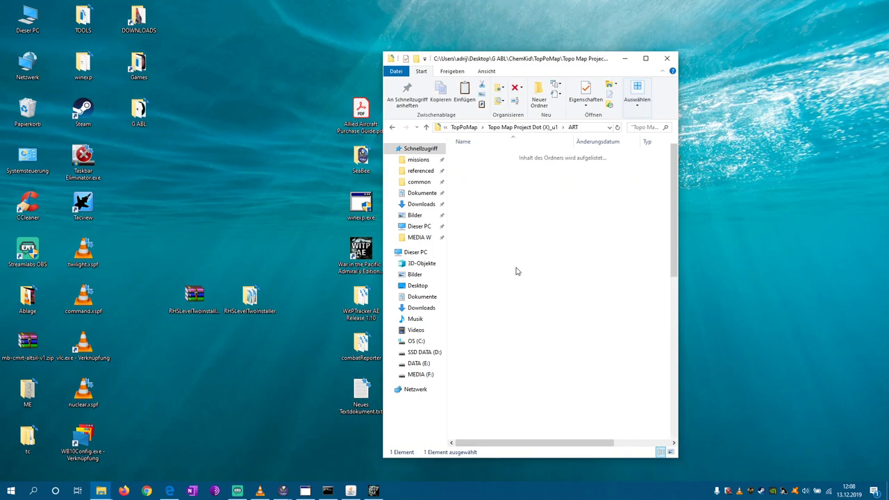
pyautogui.scroll(-2, 512, 264)
pyautogui.moveTo(532, 281)
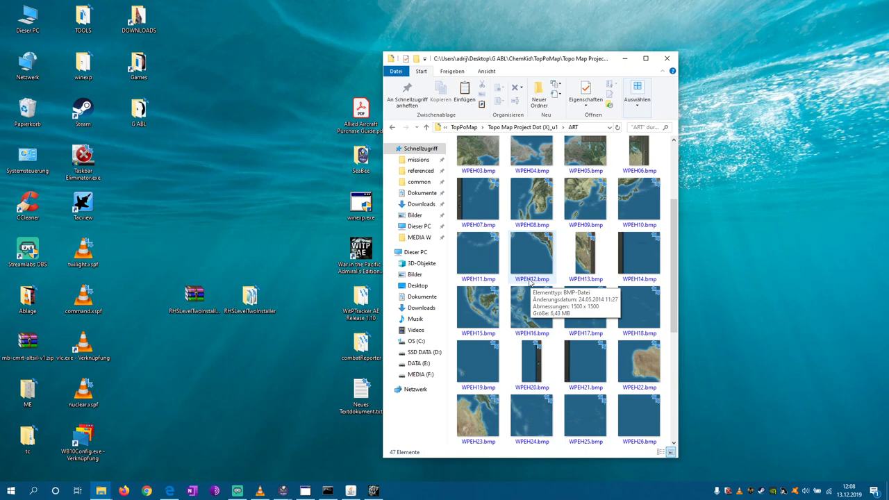
pyautogui.click(392, 128)
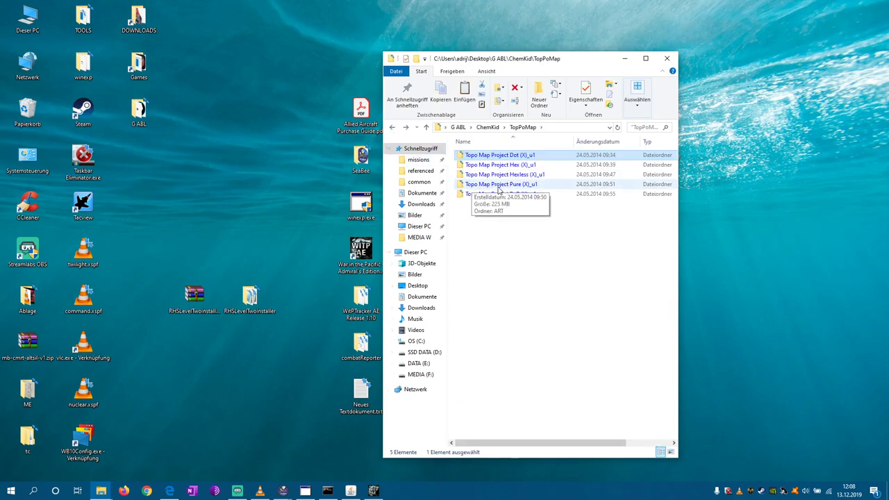
# Examine the map images in the ART folder of Topo Map Project Hexless (X)_u1 and return to TopPoMap
pyautogui.doubleClick(497, 175)
pyautogui.click(476, 156)
pyautogui.doubleClick(476, 156)
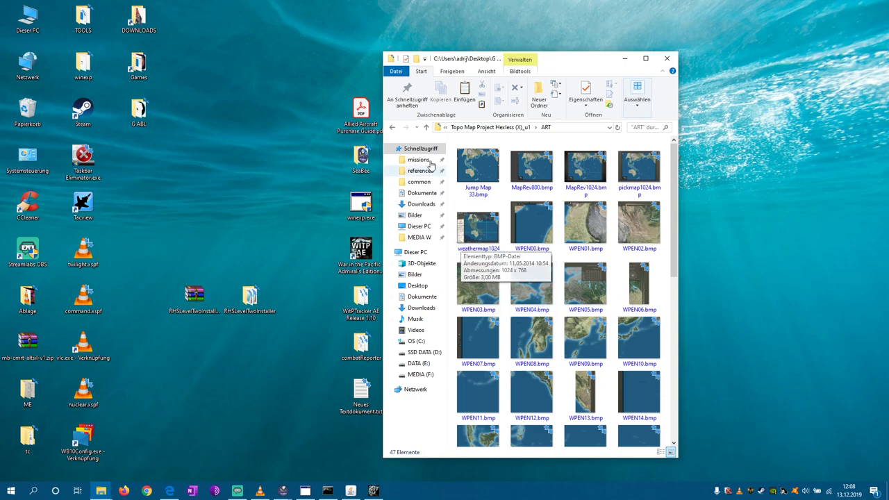
pyautogui.click(391, 127)
pyautogui.click(392, 127)
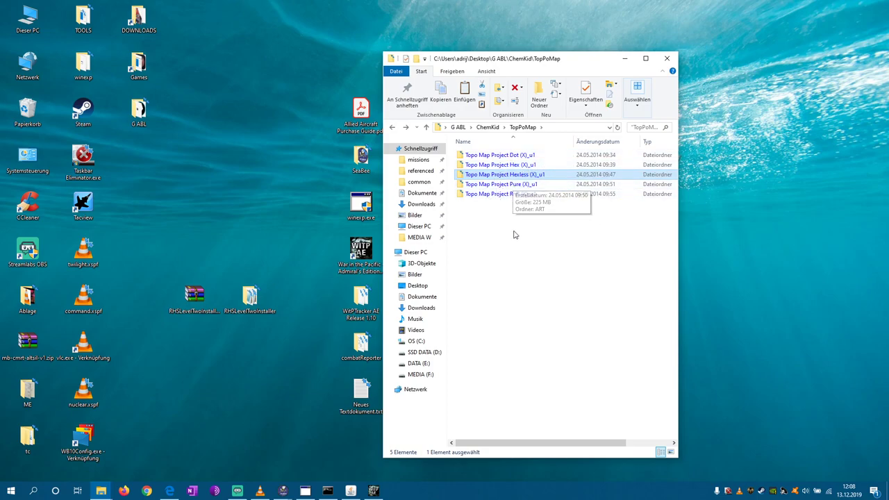
# Open the ART folder of Topo Map Project Hex (X)_u1
pyautogui.click(509, 157)
pyautogui.click(511, 167)
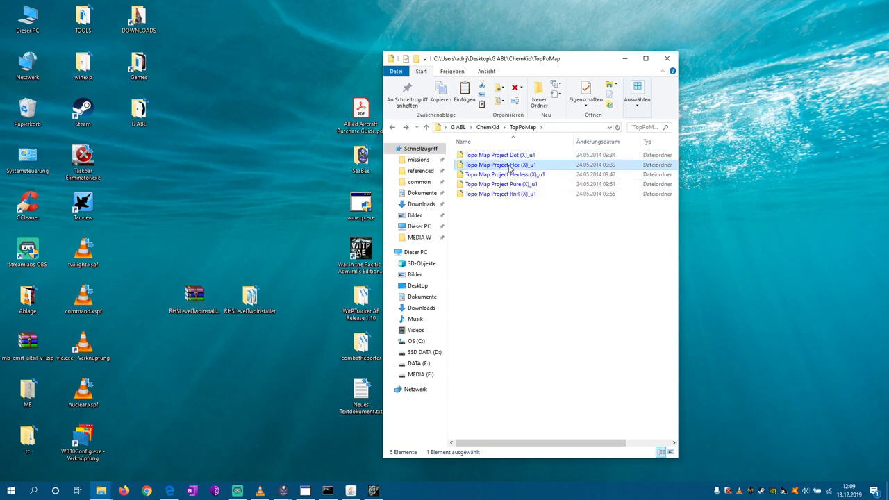
pyautogui.doubleClick(510, 167)
pyautogui.doubleClick(486, 157)
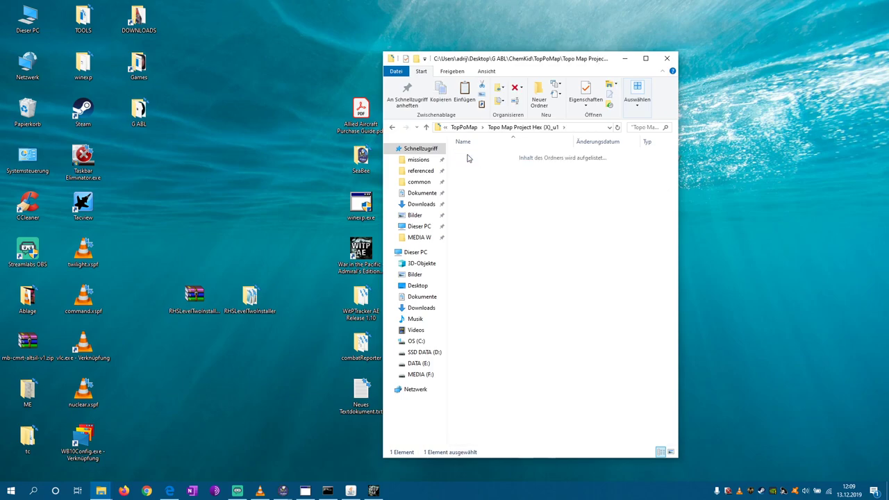
# View MapRev800.bmp enlarged to maximum zoom and close the image
pyautogui.doubleClick(528, 182)
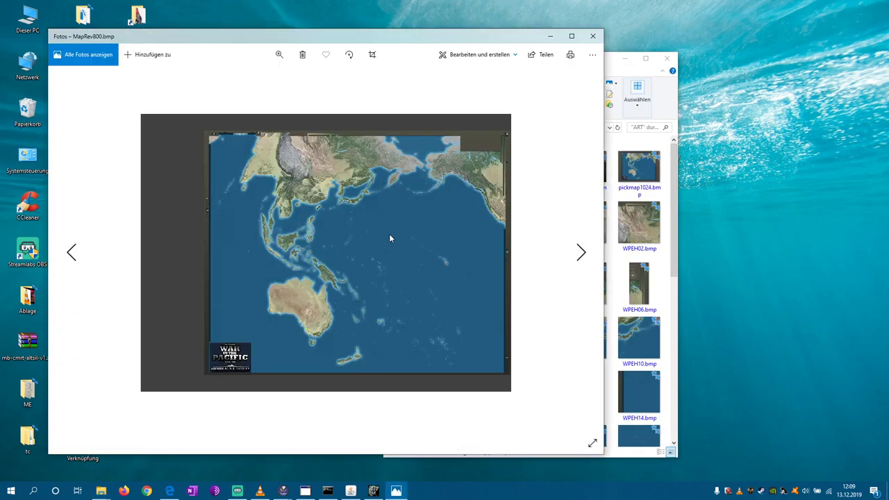
pyautogui.click(279, 54)
pyautogui.moveTo(243, 79); pyautogui.dragTo(327, 86)
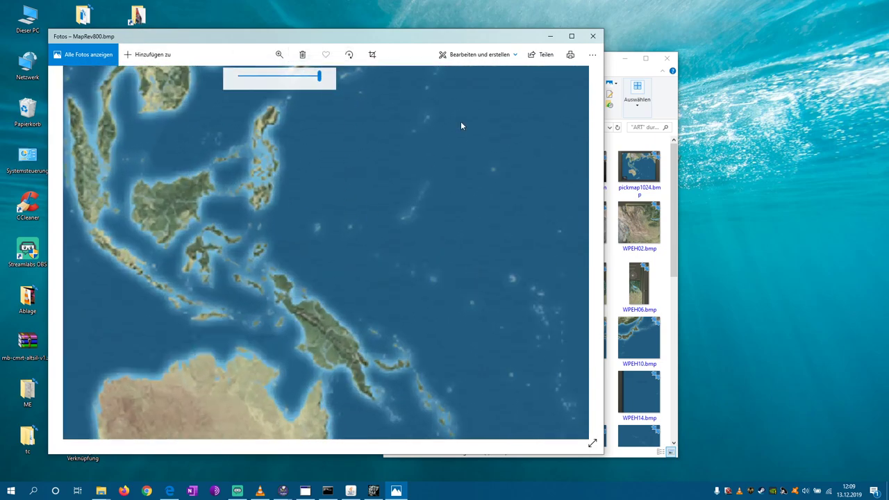
pyautogui.click(593, 36)
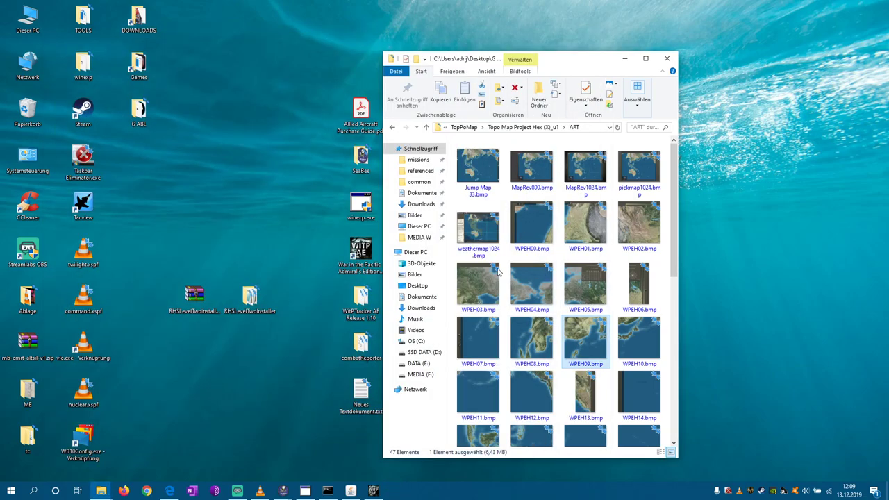
# View WPEH09.bmp enlarged from the Hex project's ART folder, close it and return to TopPoMap
pyautogui.doubleClick(588, 345)
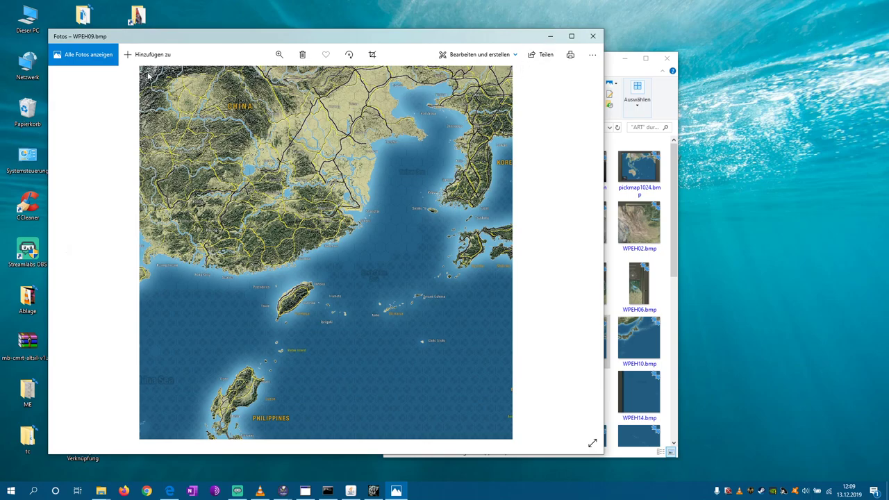
pyautogui.click(280, 54)
pyautogui.moveTo(238, 76); pyautogui.dragTo(277, 88)
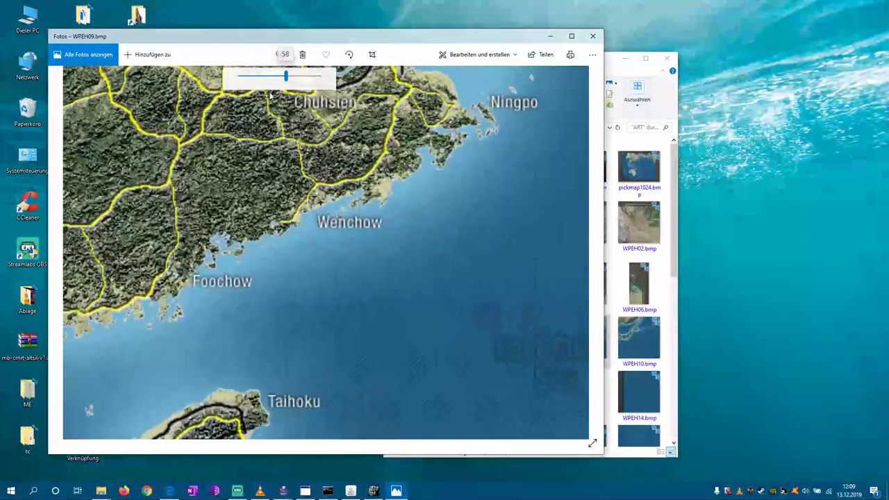
pyautogui.click(593, 36)
pyautogui.click(392, 129)
pyautogui.click(392, 130)
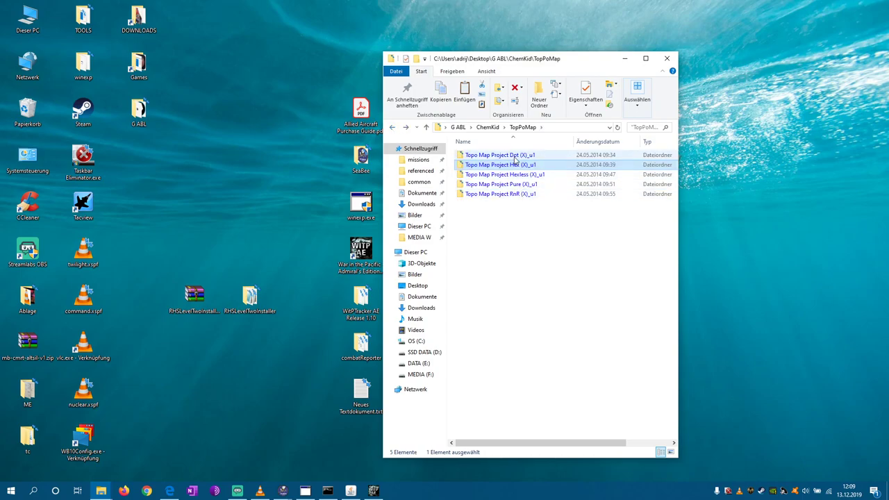
# Open WPEH08.bmp from the ART folder of Topo Map Project Dot (X)_u1, inspect its sea area enlarged and close the image
pyautogui.doubleClick(515, 158)
pyautogui.doubleClick(513, 159)
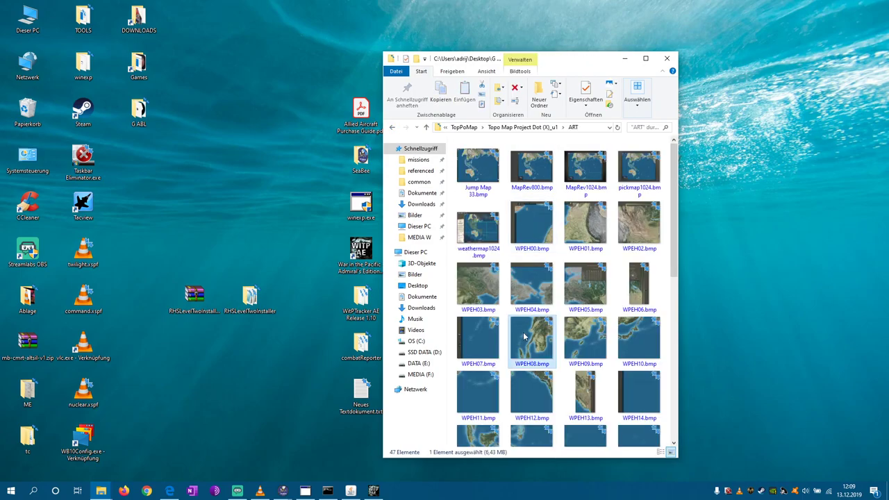
pyautogui.doubleClick(525, 337)
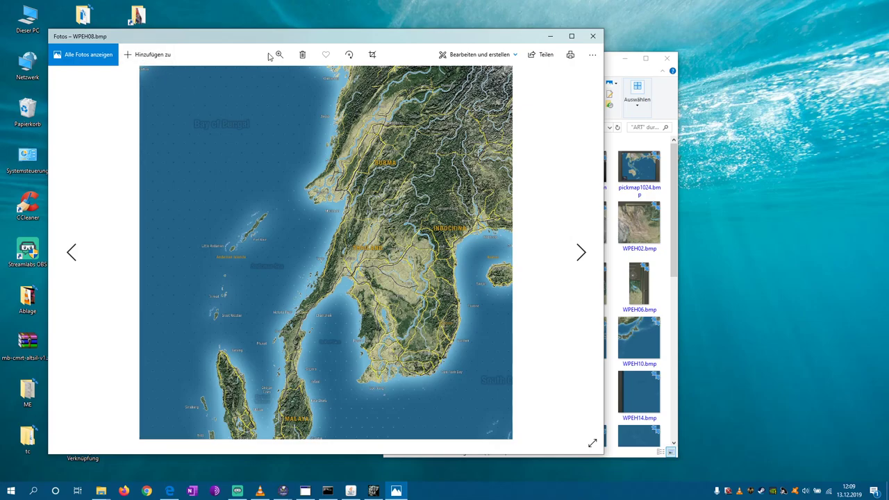
pyautogui.click(279, 54)
pyautogui.moveTo(239, 78); pyautogui.dragTo(299, 79)
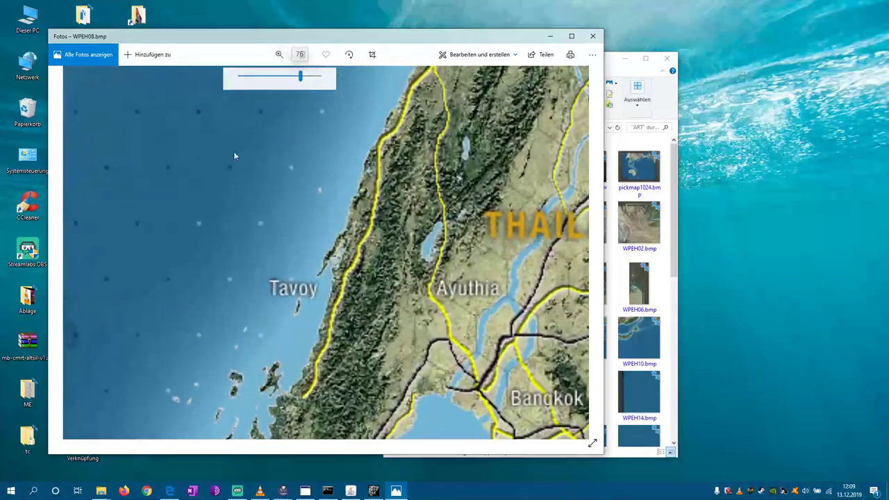
pyautogui.moveTo(201, 212); pyautogui.dragTo(419, 319)
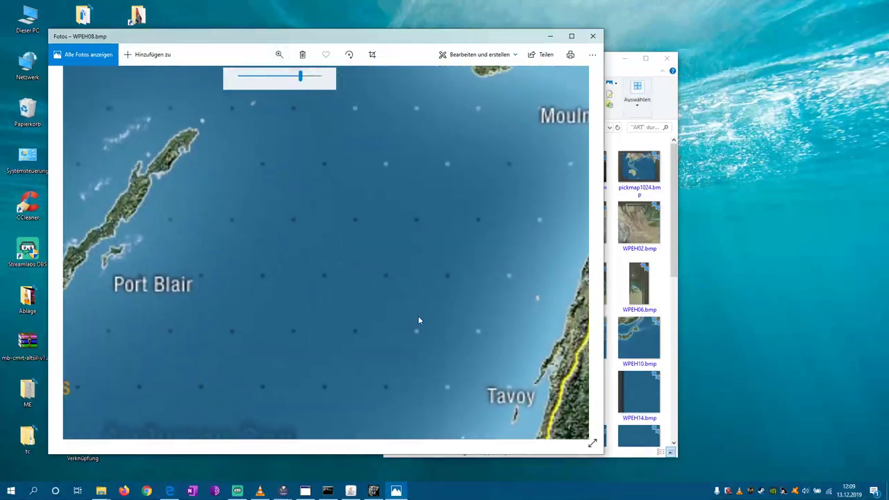
pyautogui.click(592, 36)
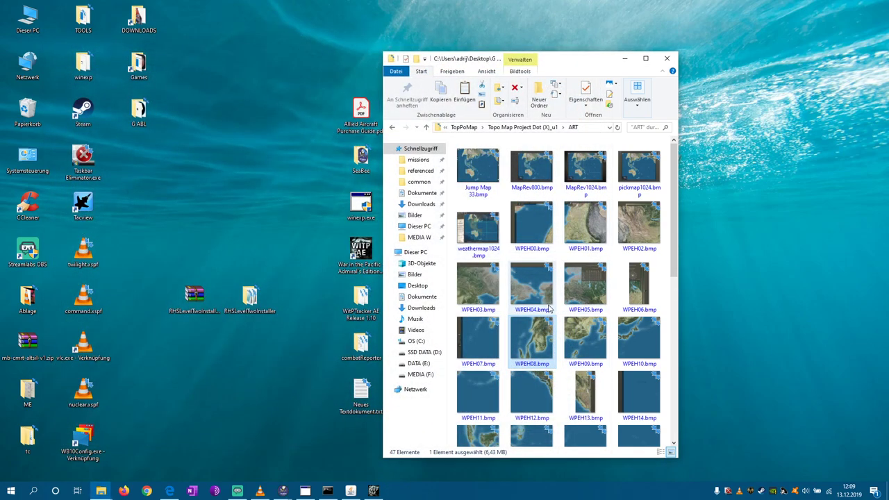
# Leave the Dot project's ART folder and go back up to the ChemKid folder, checking the project folders in TopPoMap
pyautogui.click(487, 343)
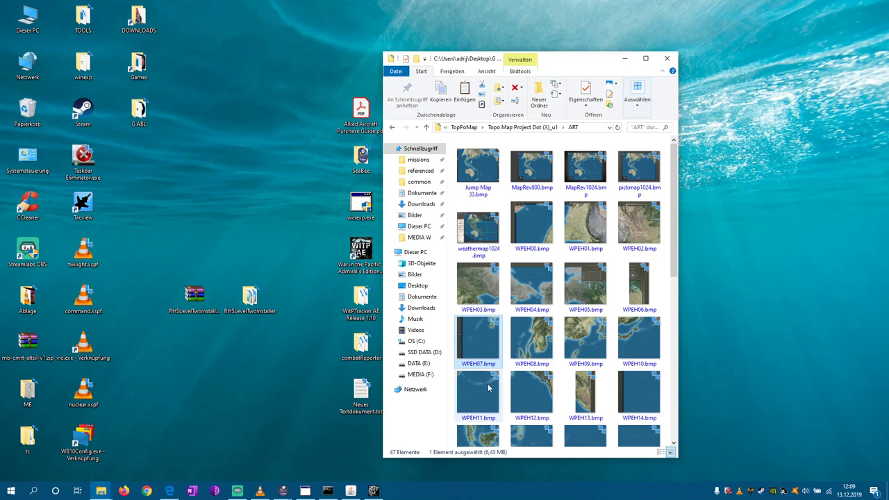
pyautogui.click(390, 127)
pyautogui.click(390, 127)
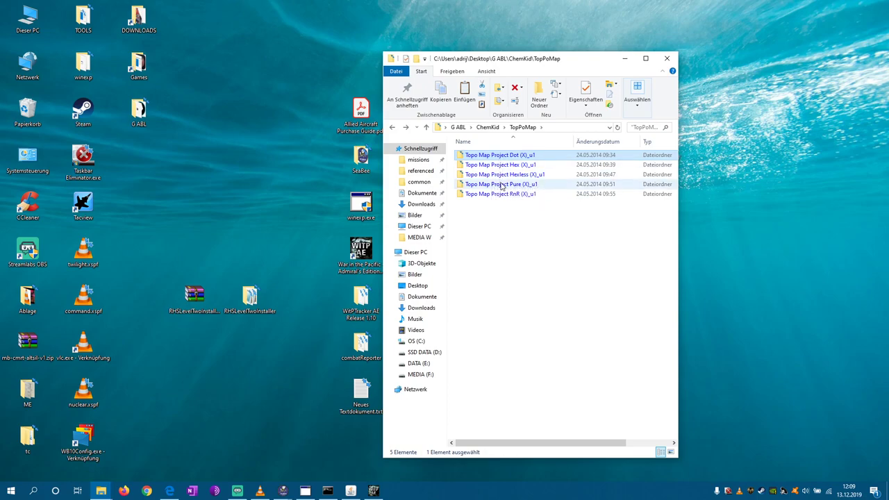
pyautogui.hotkey('alt', 'Up')
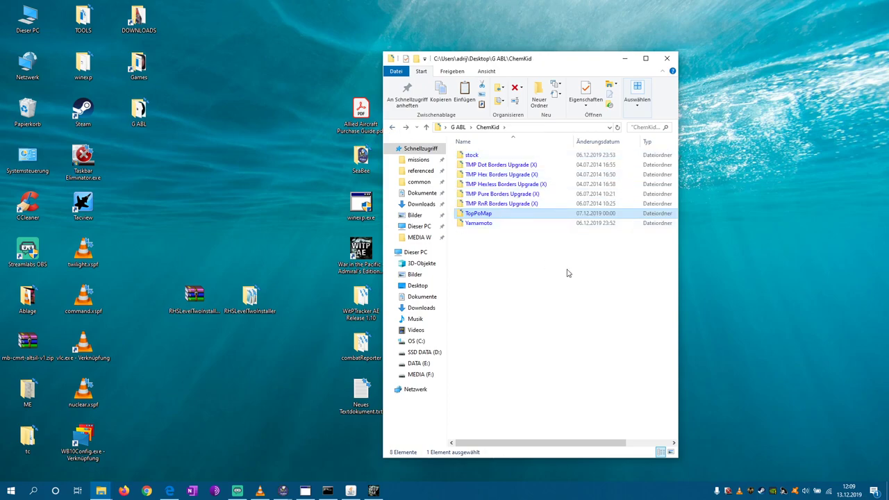
pyautogui.doubleClick(501, 213)
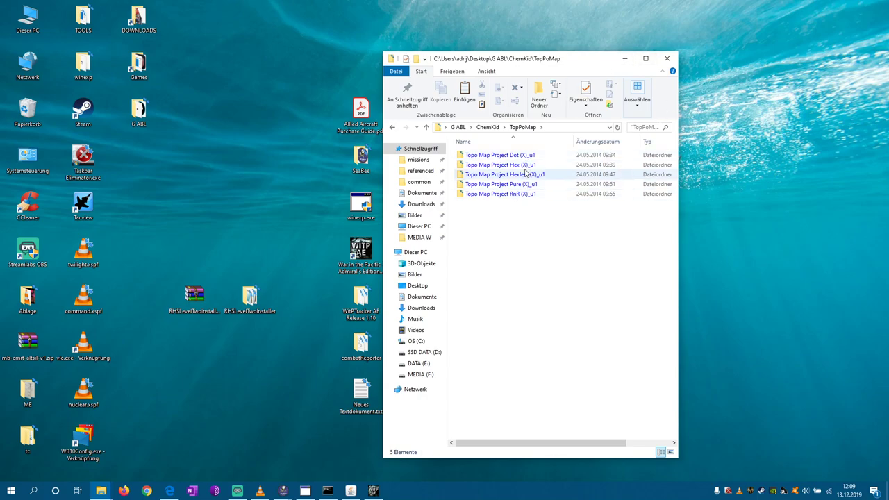
pyautogui.click(391, 128)
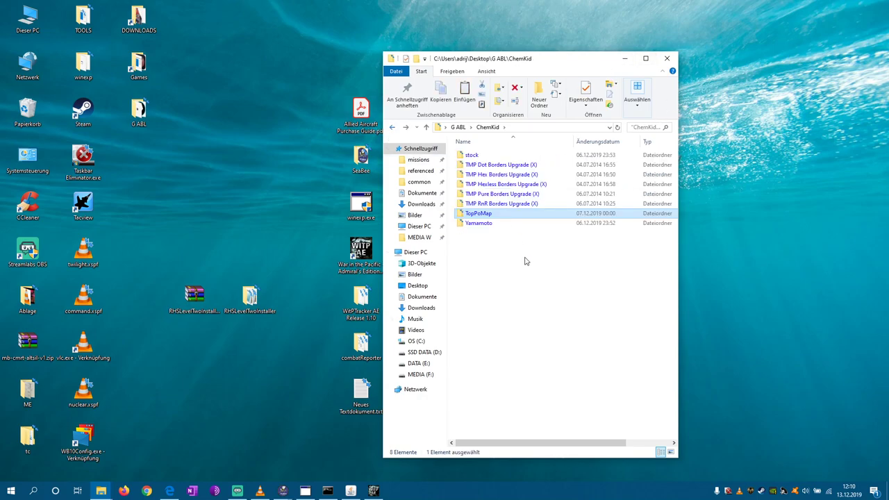
# Examine the stock folder and the ART images of its TMP Hex Borders Upgrade (S), and return to ChemKid
pyautogui.click(487, 157)
pyautogui.doubleClick(488, 157)
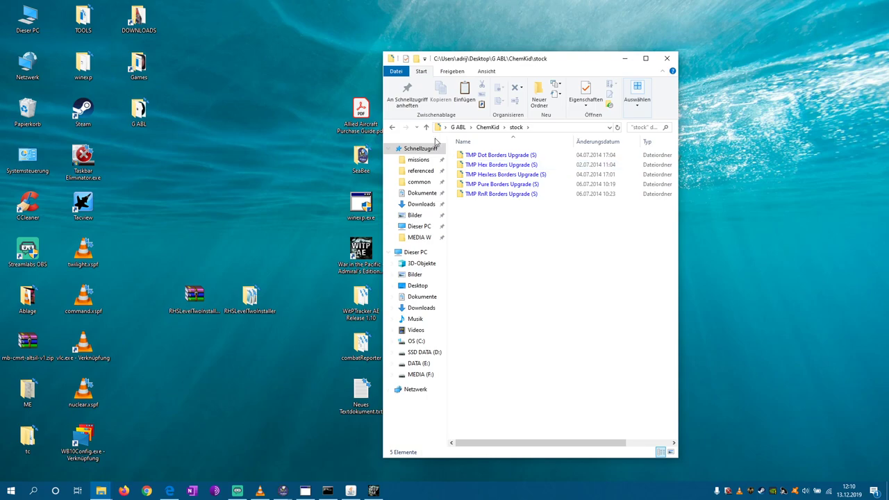
pyautogui.doubleClick(514, 165)
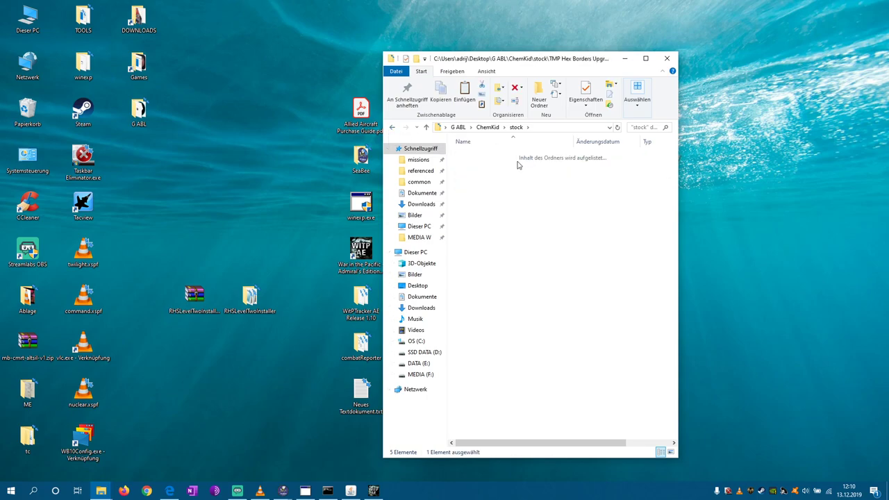
pyautogui.doubleClick(477, 155)
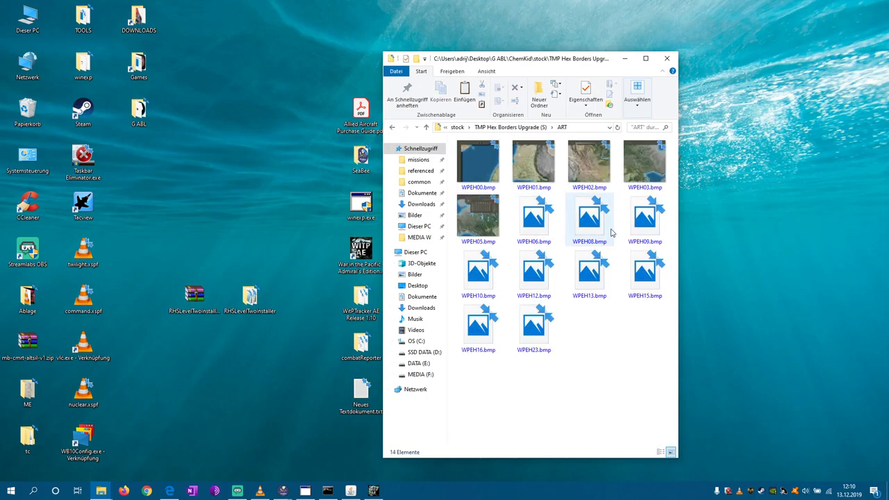
pyautogui.click(393, 127)
pyautogui.click(392, 127)
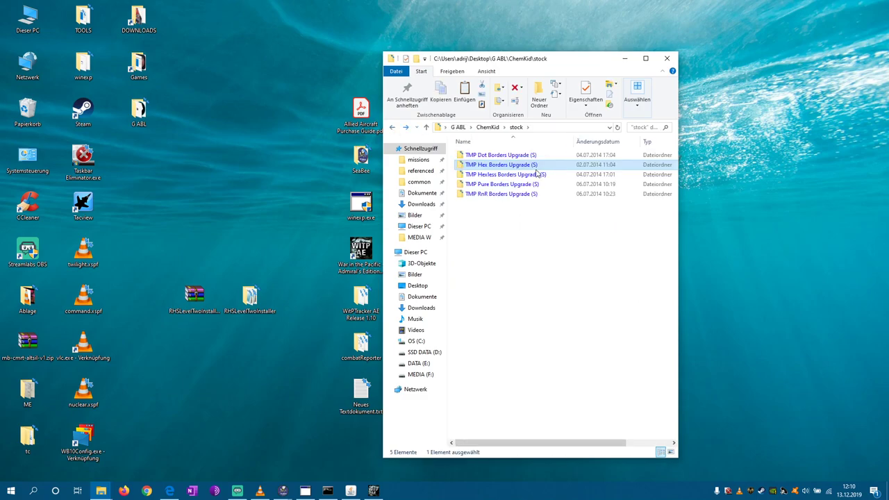
pyautogui.click(391, 128)
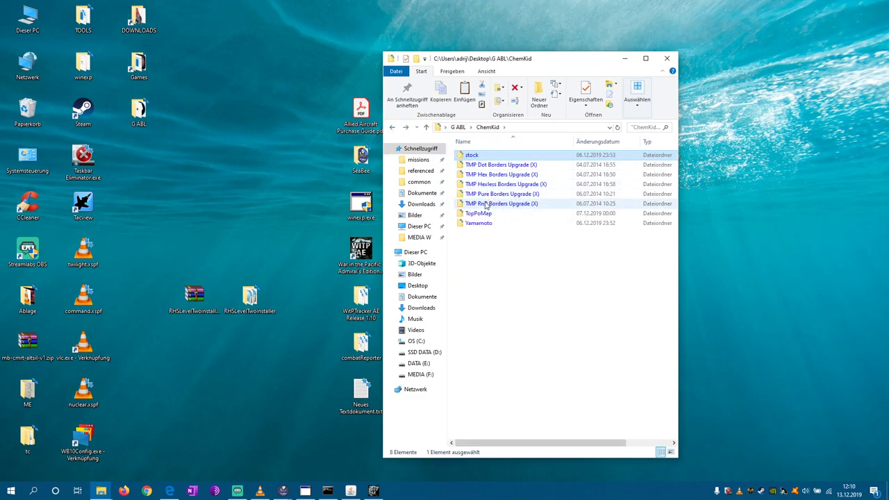
pyautogui.doubleClick(475, 155)
pyautogui.click(391, 128)
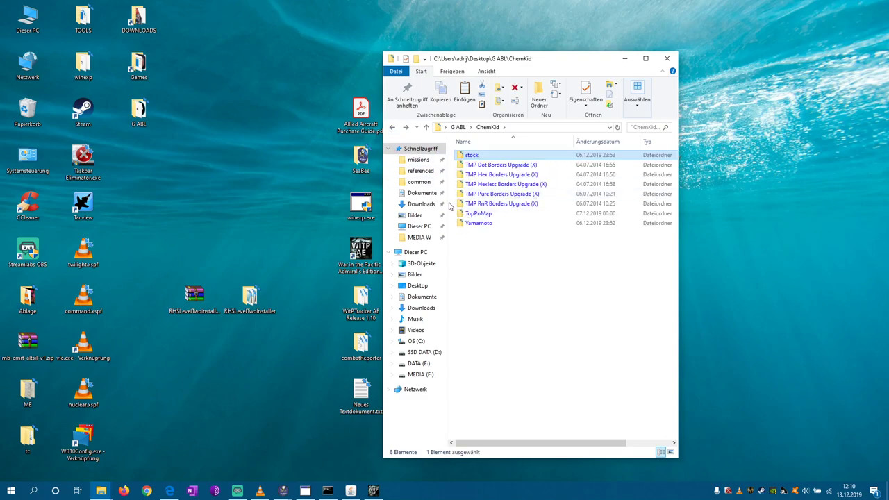
# Create a folder named "topo update only" in ChemKid
pyautogui.rightClick(490, 295)
pyautogui.moveTo(542, 399)
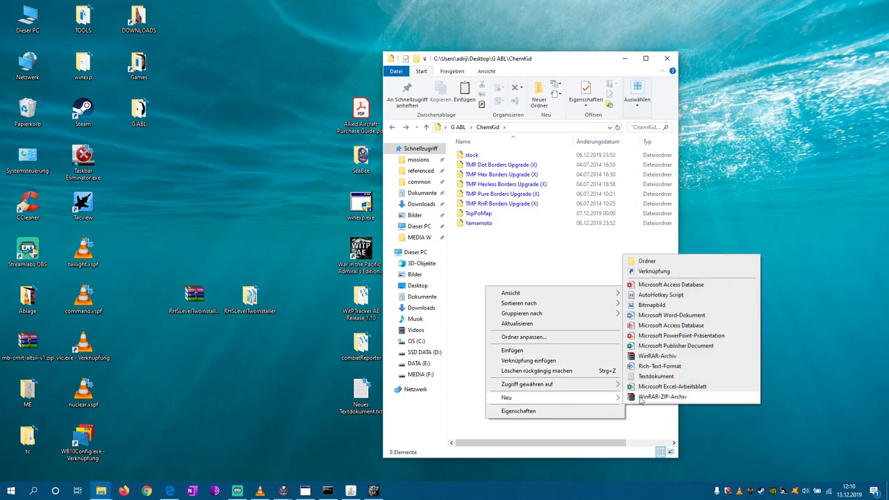
pyautogui.click(672, 267)
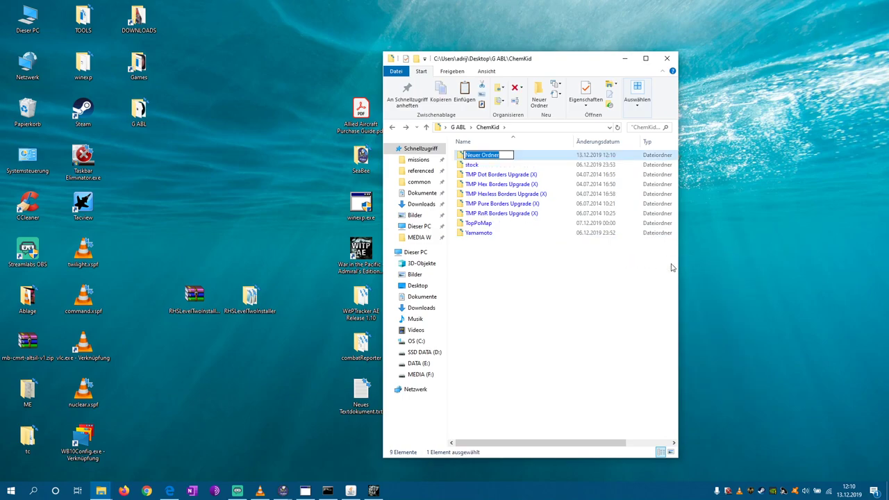
pyautogui.write('topo update only')
pyautogui.press('Return')
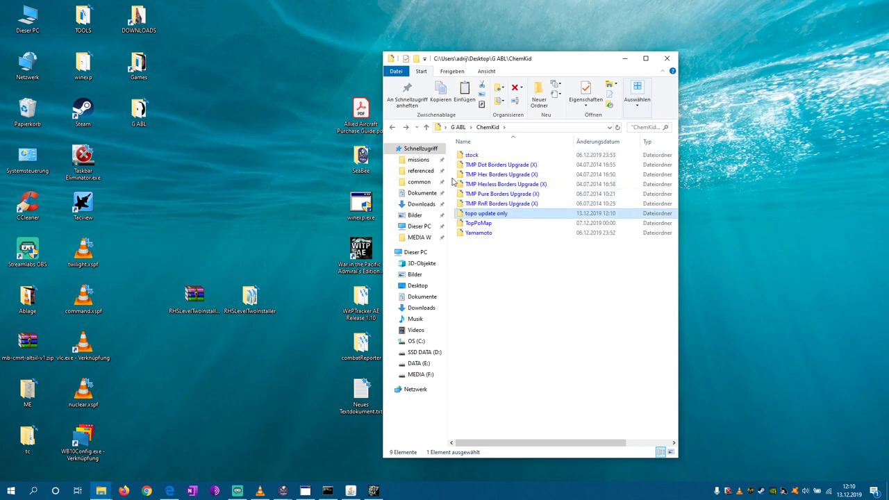
# Move the five TMP Borders Upgrade (X) folders from ChemKid and the five (S) folders from stock into topo update only
pyautogui.moveTo(452, 161); pyautogui.dragTo(520, 215)
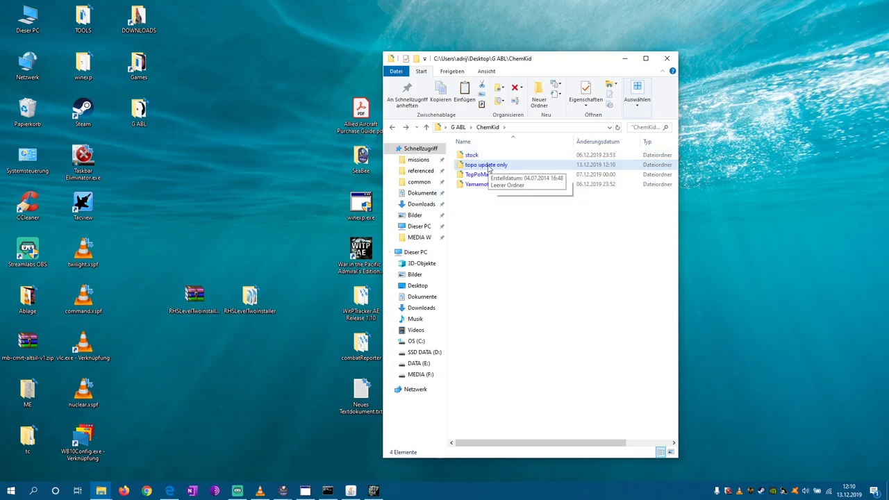
pyautogui.doubleClick(479, 157)
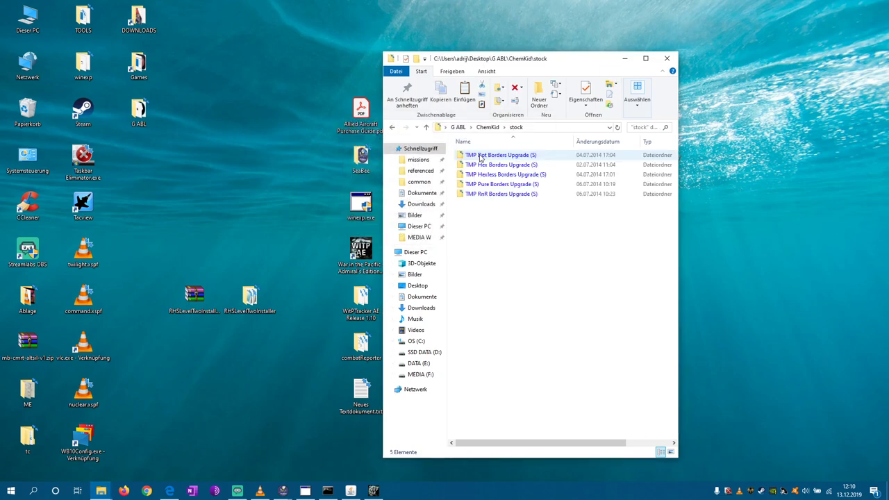
pyautogui.moveTo(520, 231); pyautogui.dragTo(489, 159)
pyautogui.rightClick(490, 169)
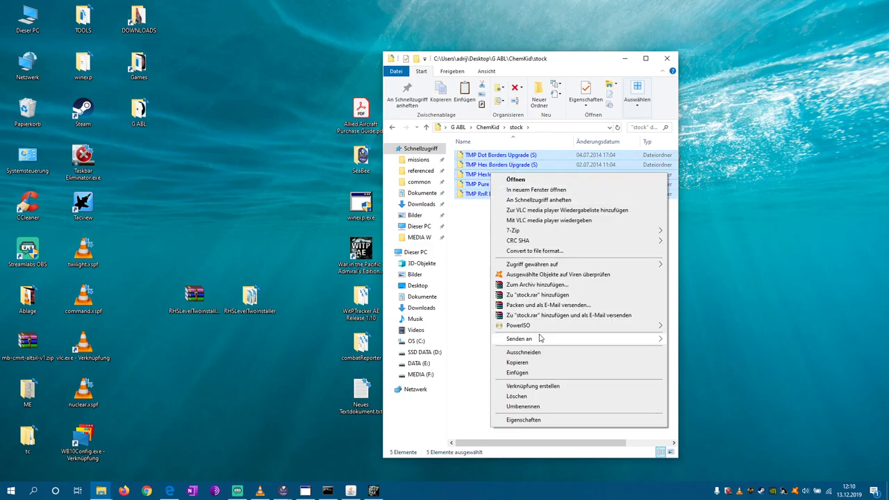
pyautogui.press('Escape')
pyautogui.click(393, 128)
pyautogui.doubleClick(486, 165)
pyautogui.rightClick(493, 236)
pyautogui.click(553, 303)
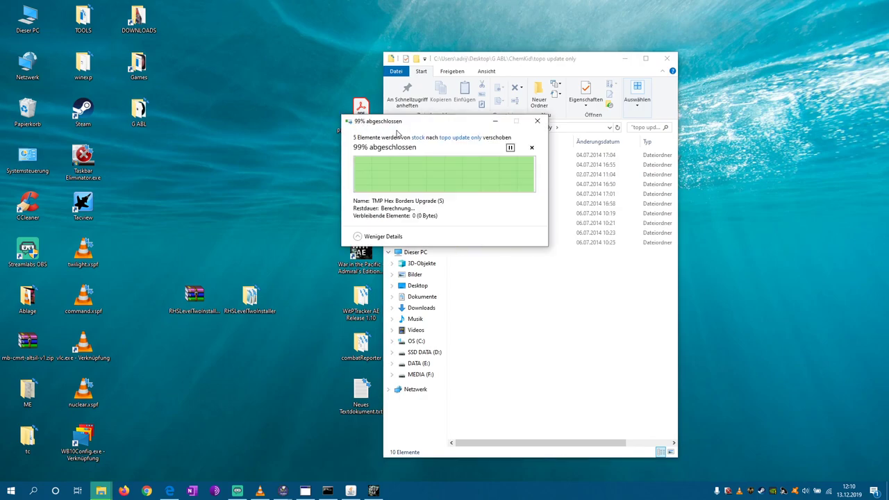
# Delete the stock folder from ChemKid
pyautogui.click(392, 127)
pyautogui.rightClick(487, 157)
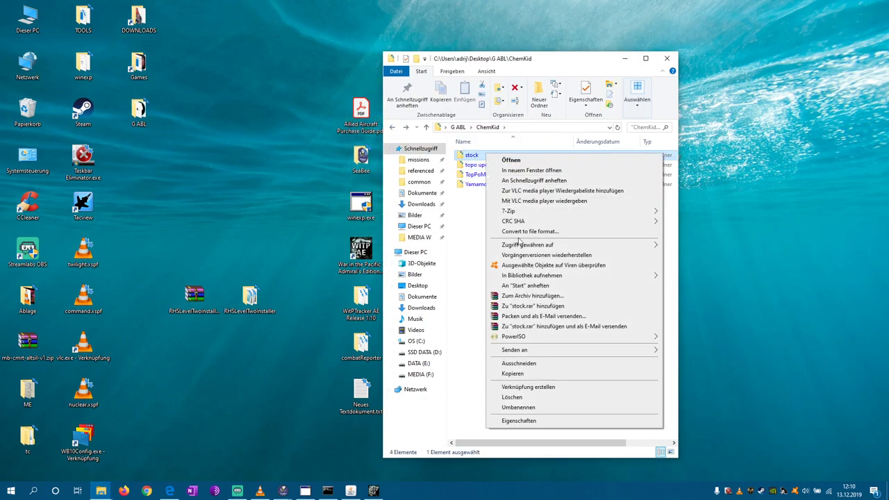
pyautogui.click(535, 397)
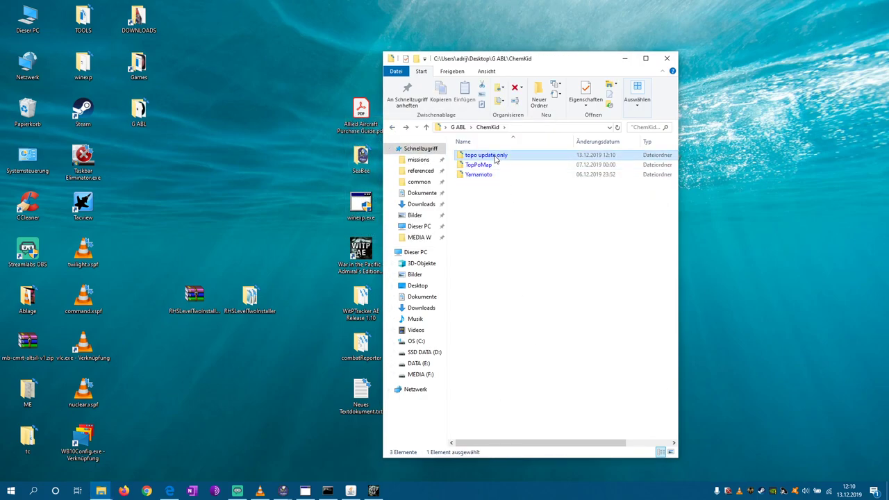
# Rename the topo update only folder as "topomap update only incomplete"
pyautogui.rightClick(496, 159)
pyautogui.click(534, 407)
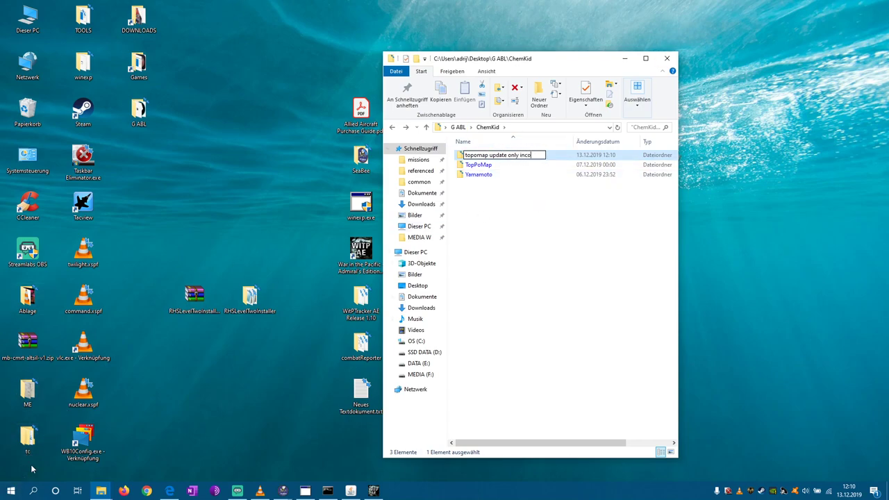
pyautogui.press('Return')
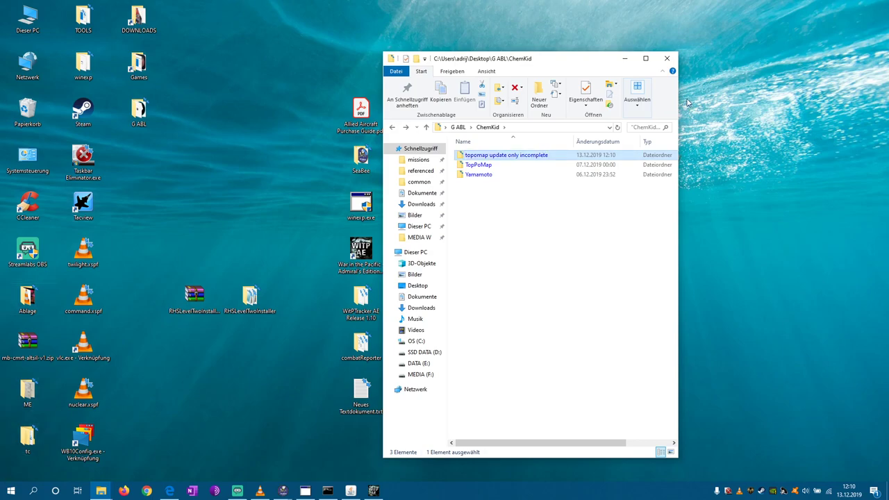
# Review the map mod folders inside TopPoMap and Yamamoto, return to ChemKid and minimize the folder window
pyautogui.doubleClick(468, 164)
pyautogui.click(393, 127)
pyautogui.doubleClick(486, 174)
pyautogui.hotkey('alt', 'Left')
pyautogui.moveTo(525, 161); pyautogui.dragTo(476, 176)
pyautogui.doubleClick(482, 167)
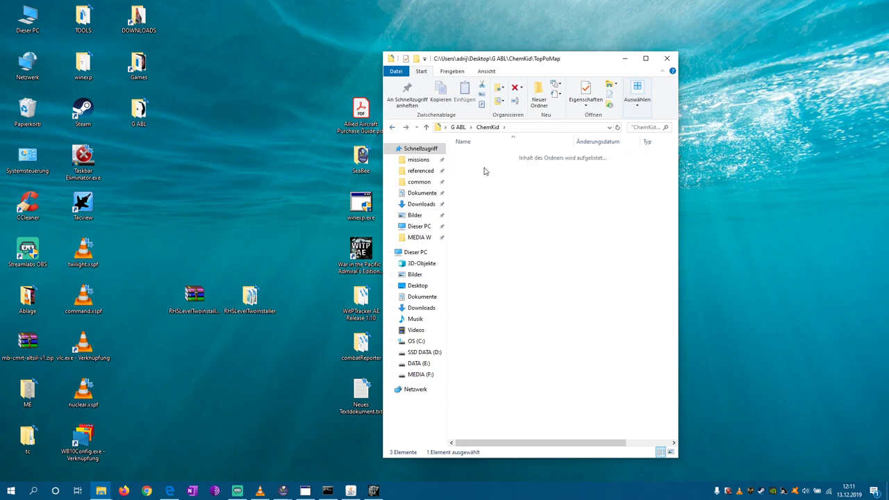
pyautogui.click(392, 127)
pyautogui.doubleClick(498, 174)
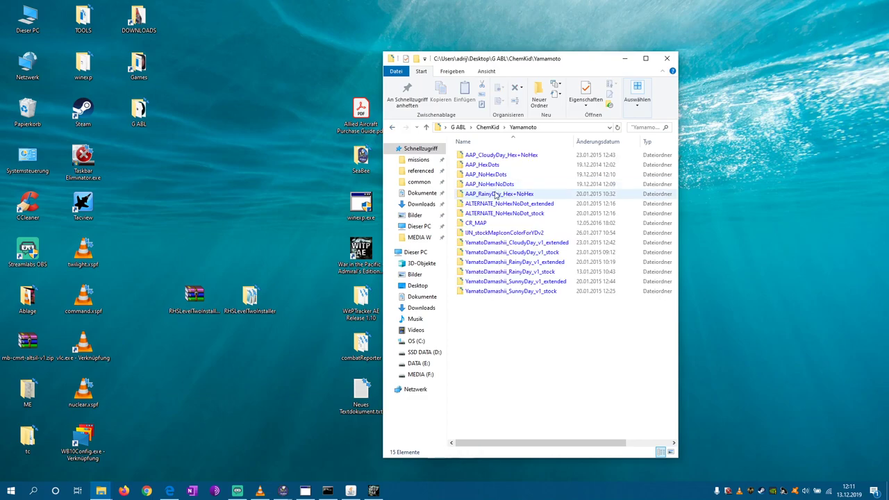
pyautogui.click(392, 127)
pyautogui.doubleClick(490, 165)
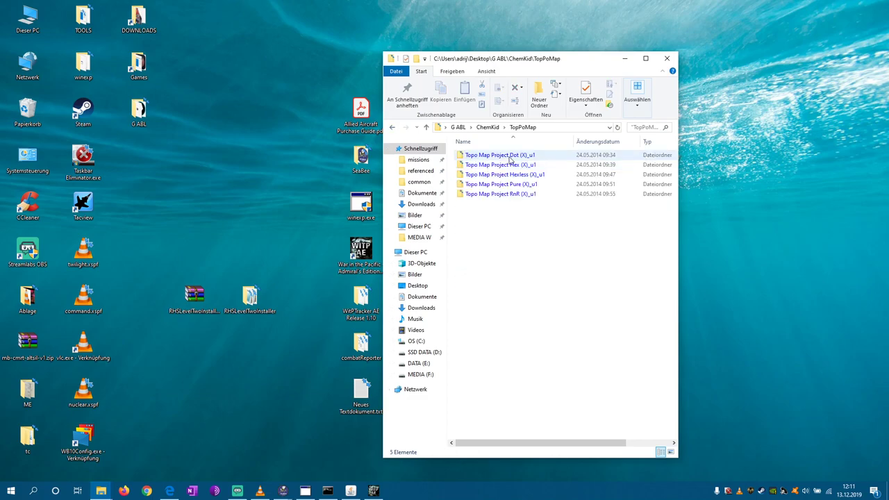
pyautogui.click(391, 127)
pyautogui.doubleClick(489, 182)
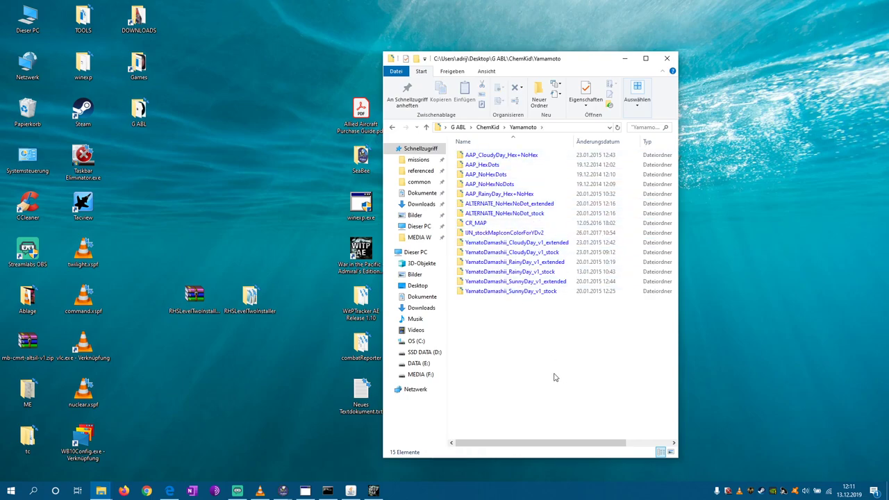
pyautogui.click(393, 127)
pyautogui.click(625, 59)
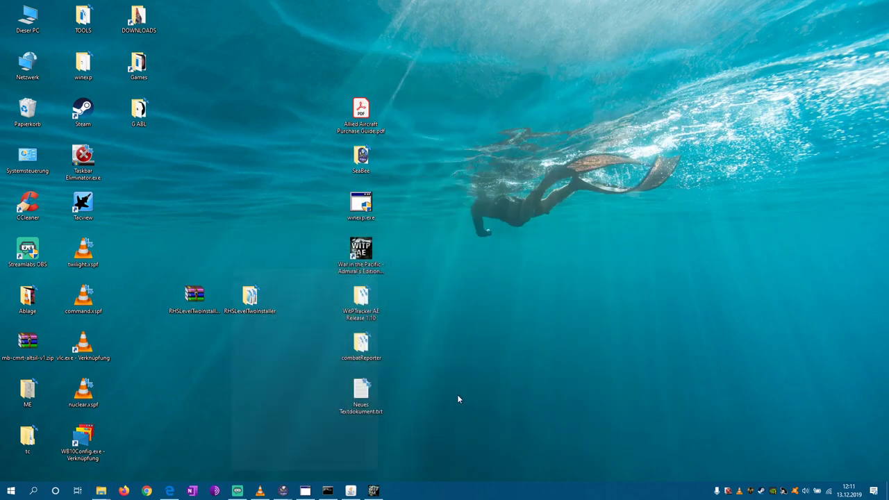
# Switch to War in the Pacific, review the Preferences and Game Options screens, and return to the main menu
pyautogui.click(373, 491)
pyautogui.click(545, 306)
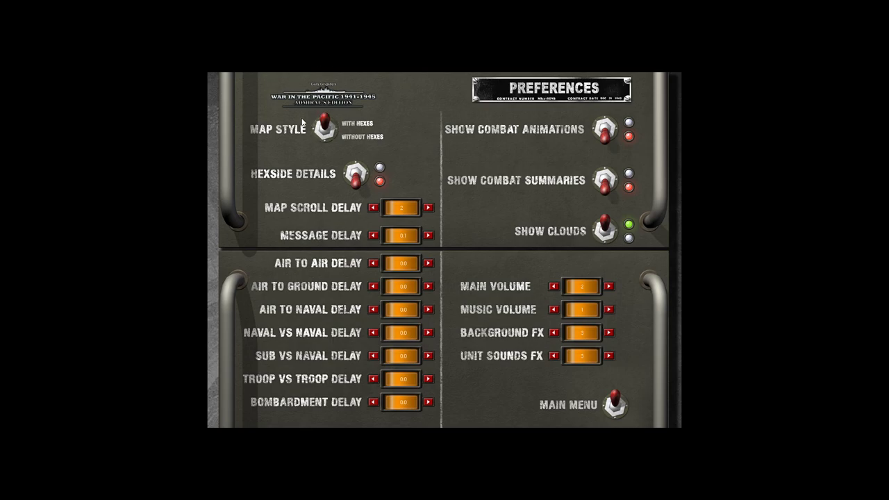
pyautogui.click(614, 404)
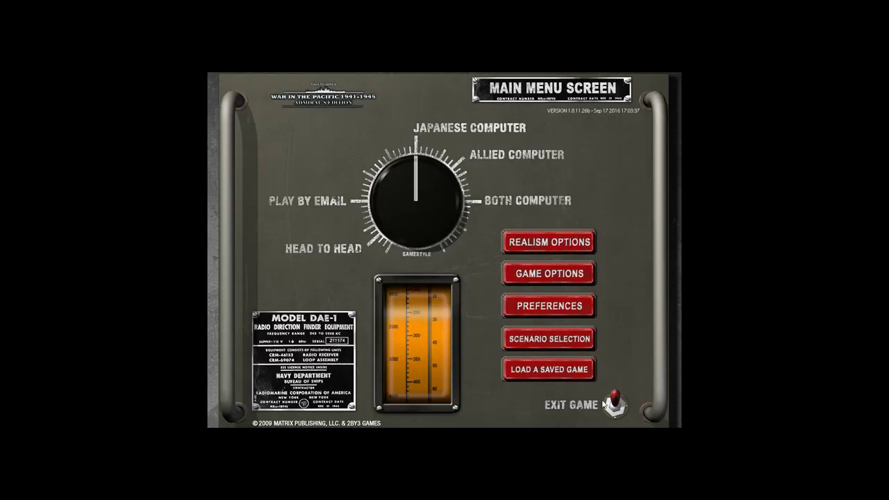
pyautogui.click(551, 277)
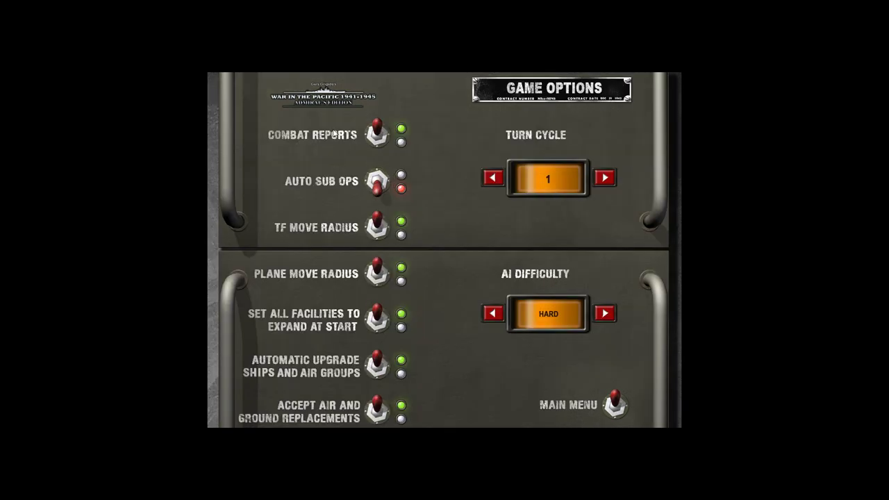
pyautogui.click(614, 405)
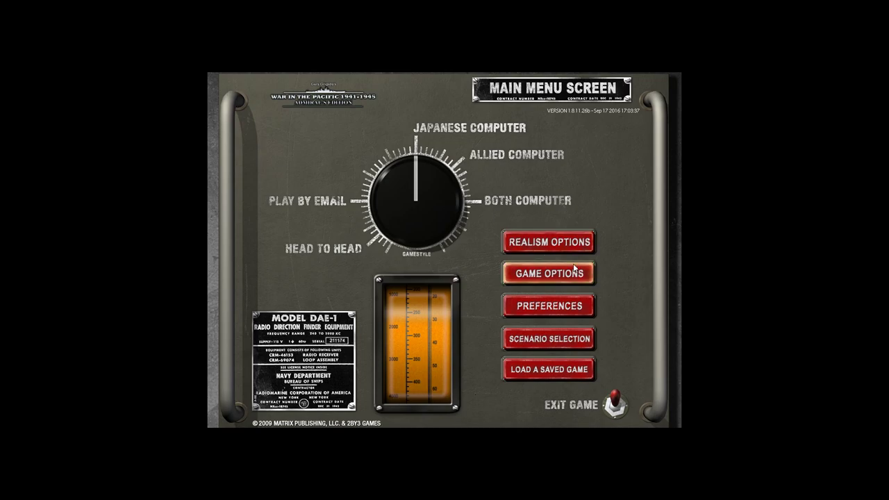
# Set the game style to Allied Computer and open the saved games, declining to continue with differing PWHEX data
pyautogui.click(471, 159)
pyautogui.click(559, 367)
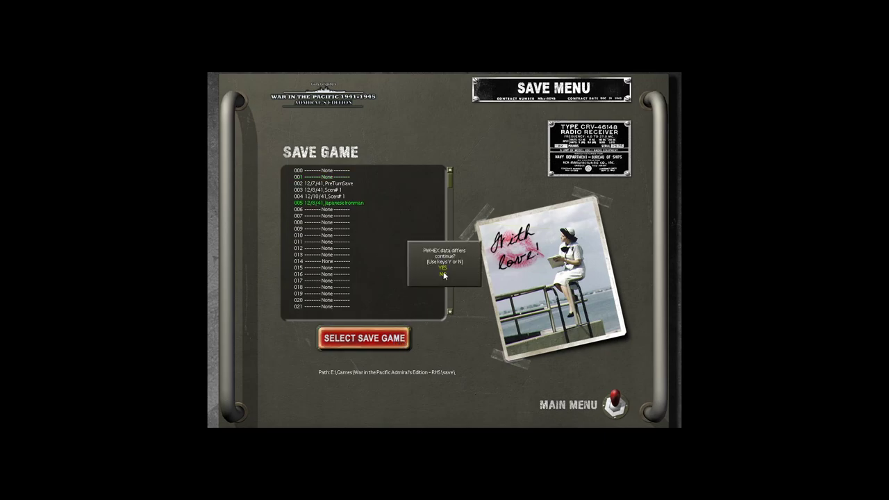
pyautogui.click(442, 275)
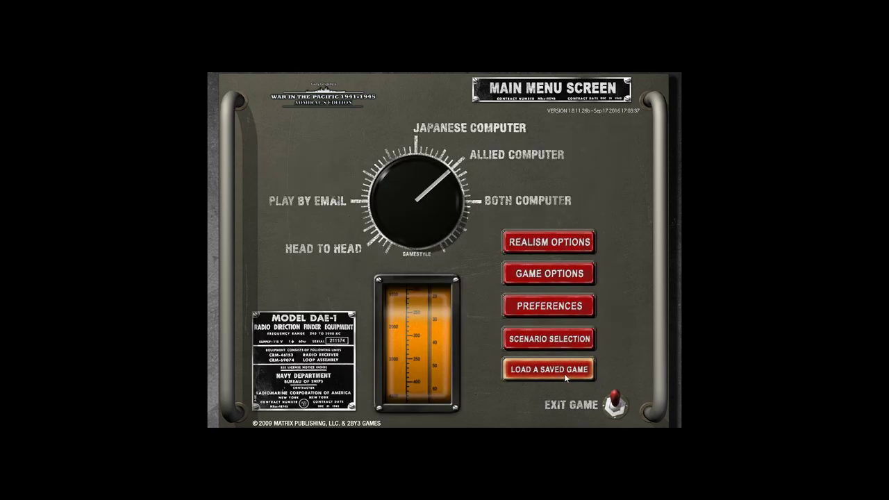
# Open the scenario list and display the description of scenario 121, the RHSCVO Level II carrier-oriented option
pyautogui.click(561, 342)
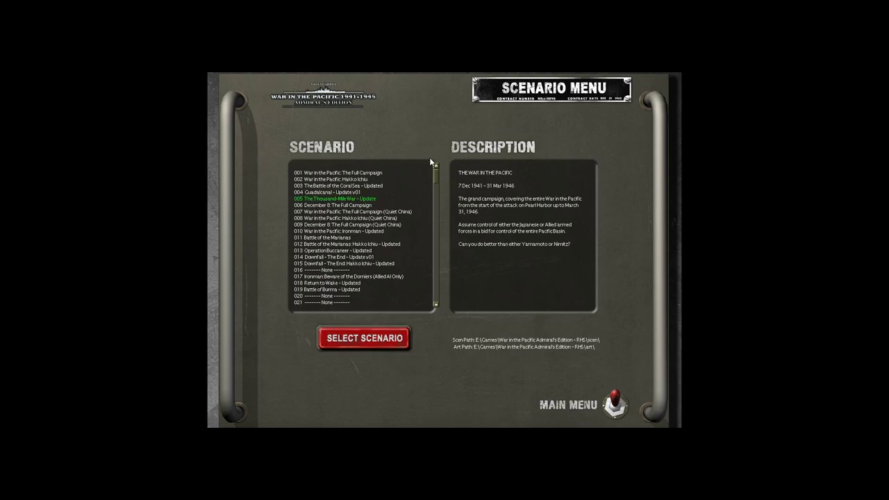
pyautogui.moveTo(435, 179); pyautogui.dragTo(436, 188)
pyautogui.moveTo(435, 198); pyautogui.dragTo(439, 244)
pyautogui.click(311, 216)
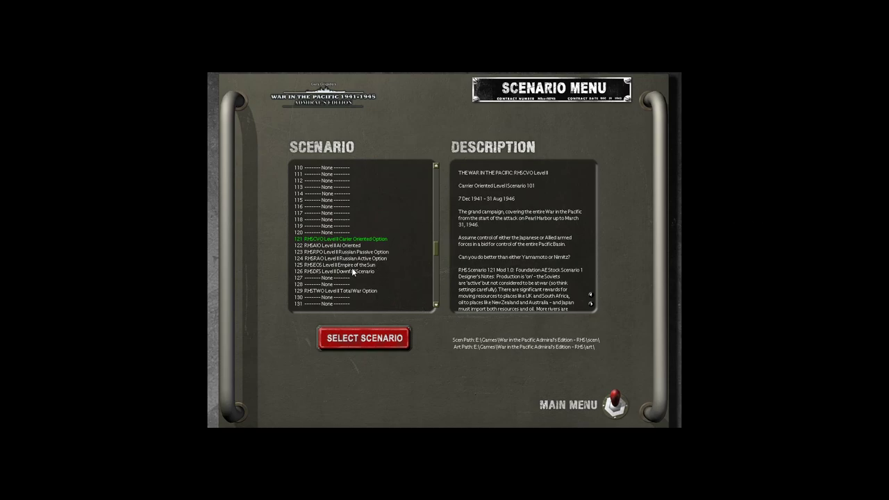
# Compare the descriptions of RHS Level II scenarios 122, 124, 125, 126 and 129
pyautogui.click(362, 265)
pyautogui.scroll(-2, 426, 277)
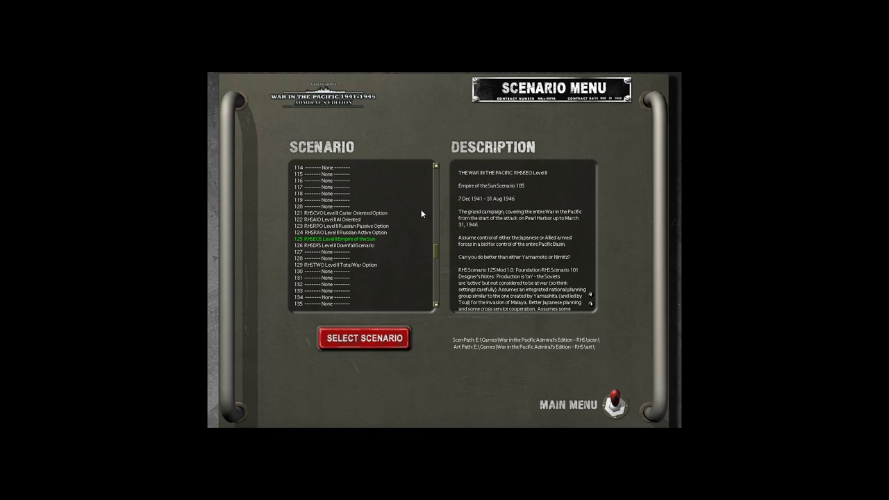
pyautogui.click(353, 246)
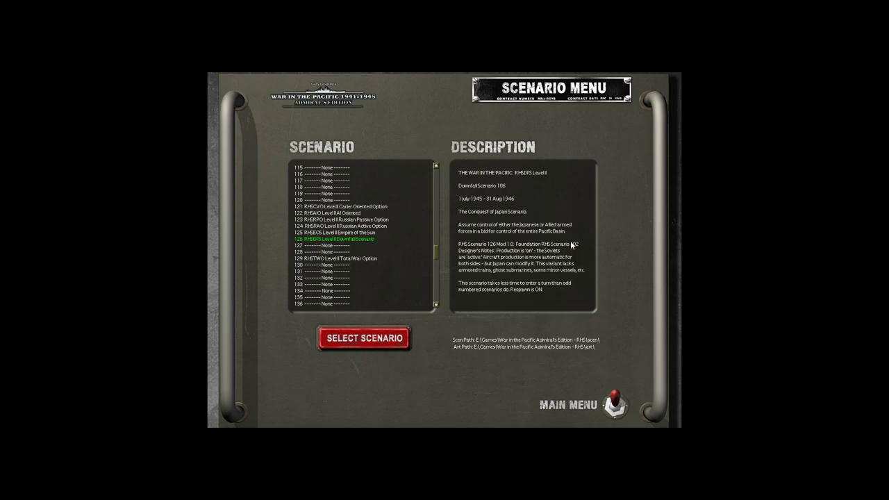
pyautogui.click(343, 232)
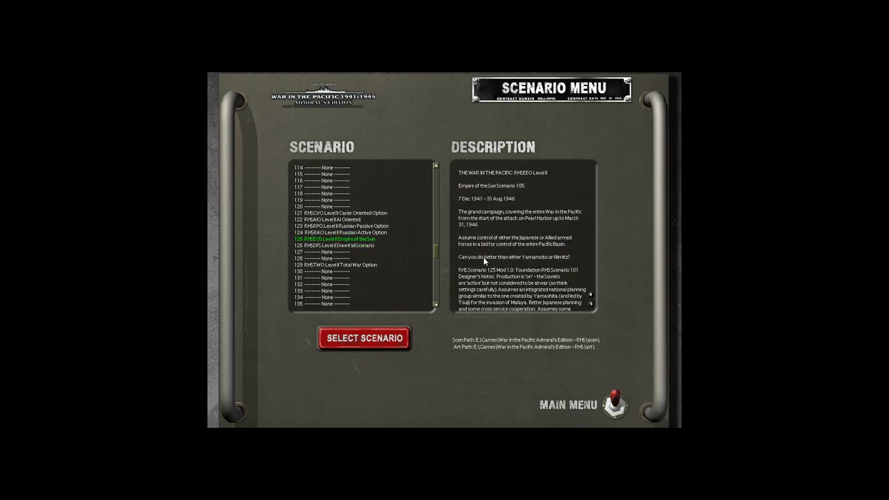
pyautogui.click(337, 227)
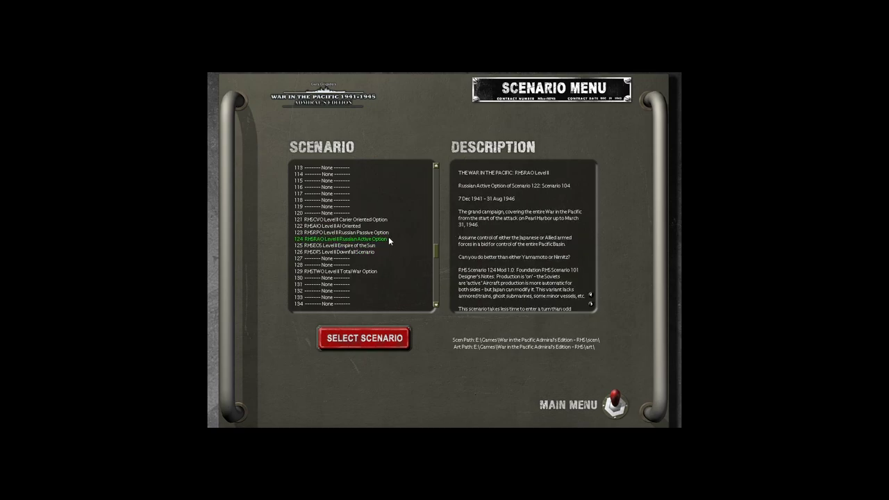
pyautogui.click(353, 226)
pyautogui.click(366, 284)
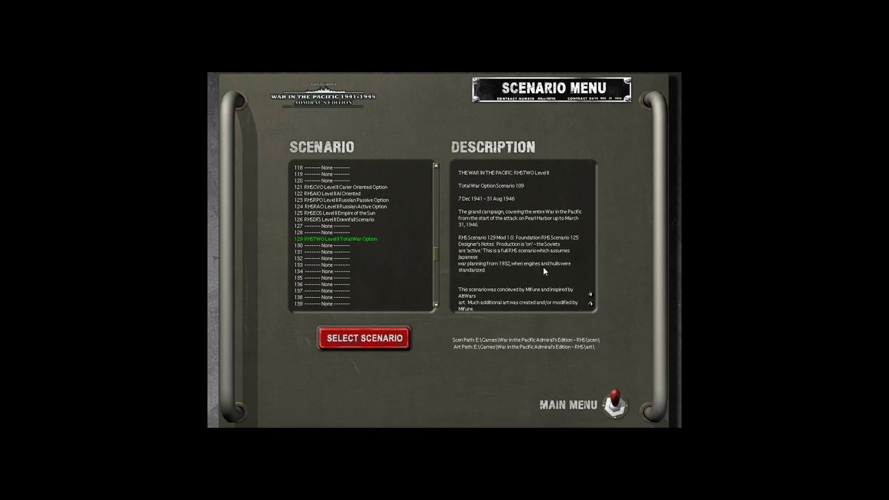
pyautogui.scroll(1, 417, 262)
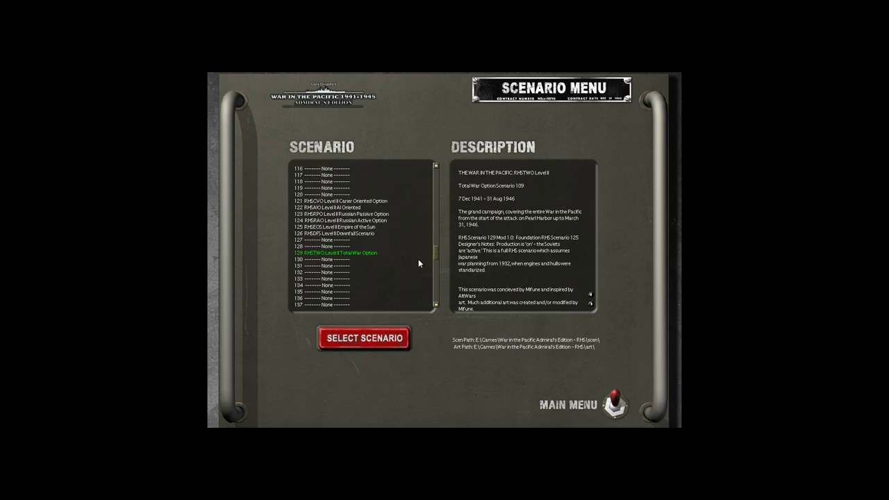
pyautogui.click(340, 253)
pyautogui.click(345, 234)
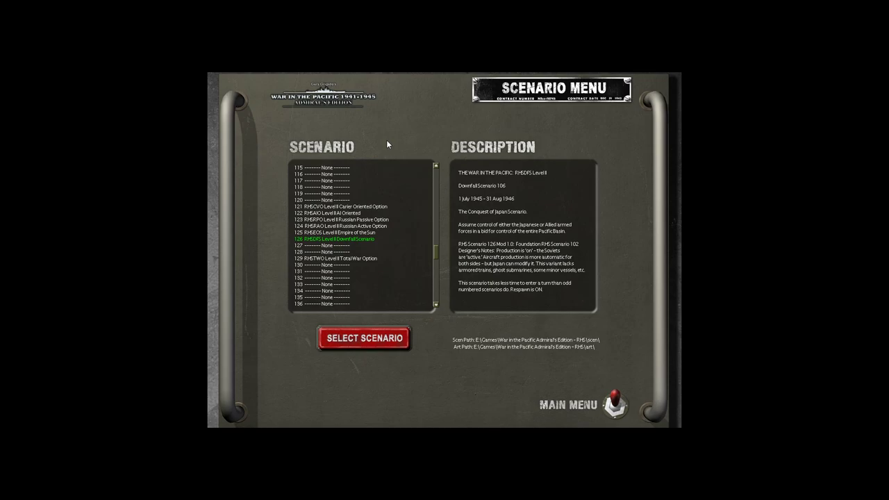
pyautogui.click(360, 233)
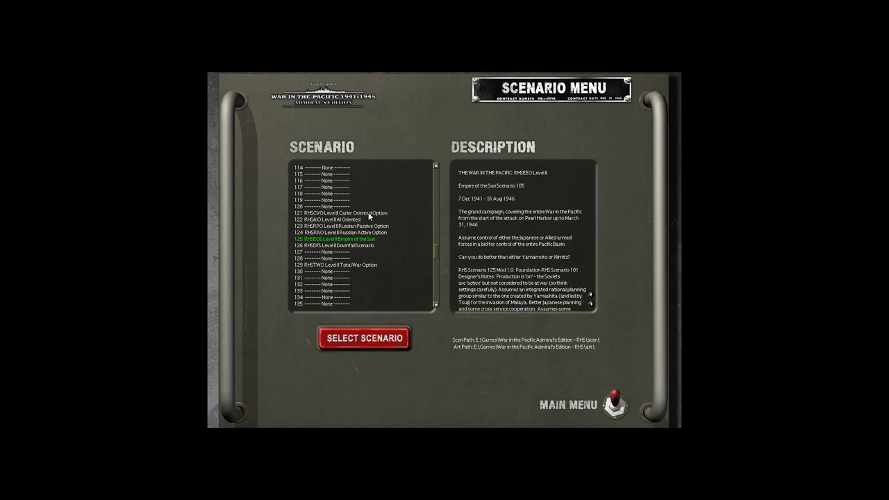
# Read both pages of the description of scenario 122, RHSAIO Level II AI Oriented
pyautogui.click(334, 219)
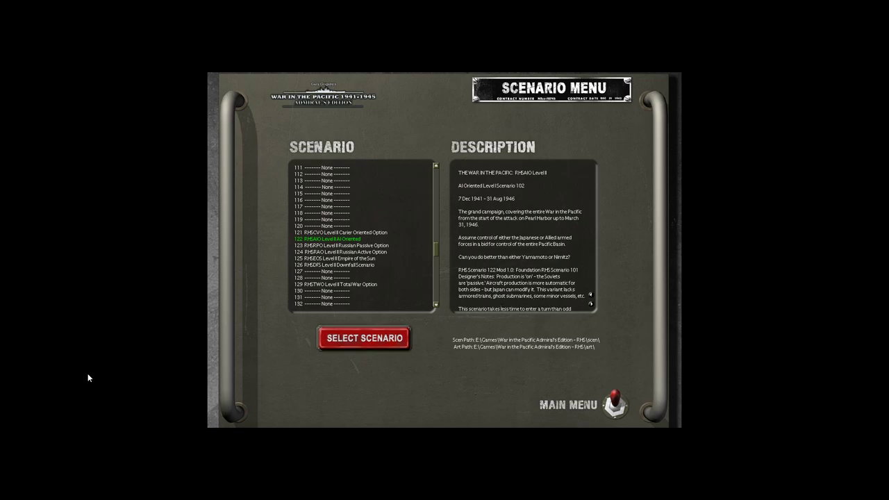
pyautogui.click(591, 305)
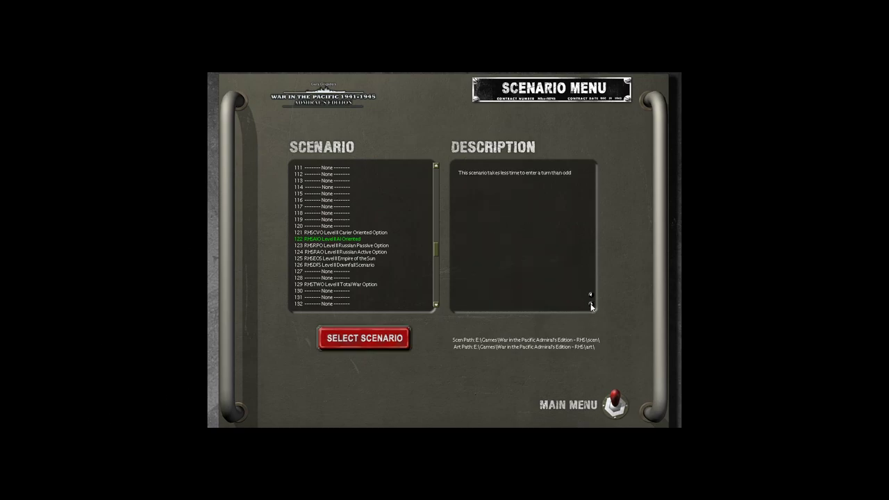
pyautogui.click(590, 294)
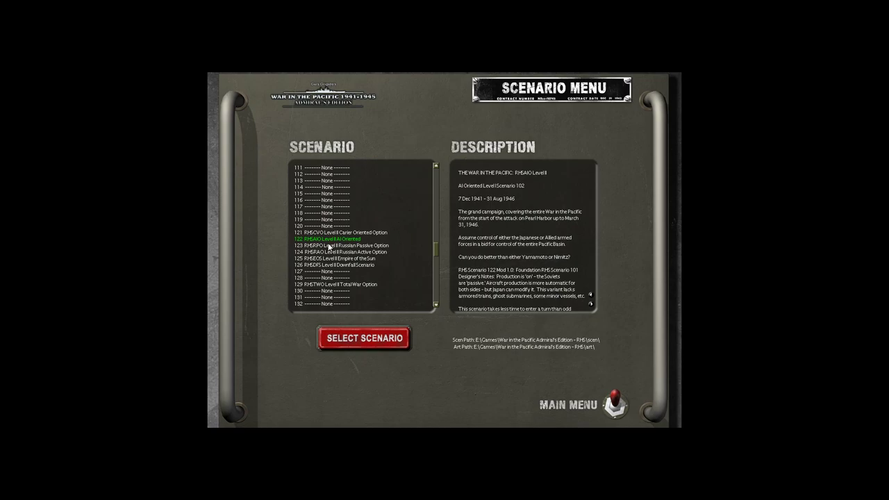
# Choose scenario 122 RHSAIO Level II AI Oriented, page through its details and start the game
pyautogui.click(399, 344)
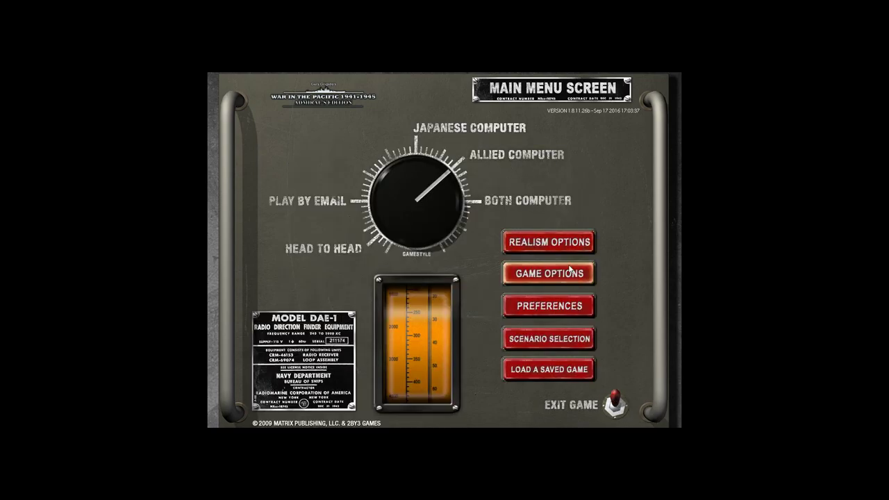
pyautogui.click(563, 340)
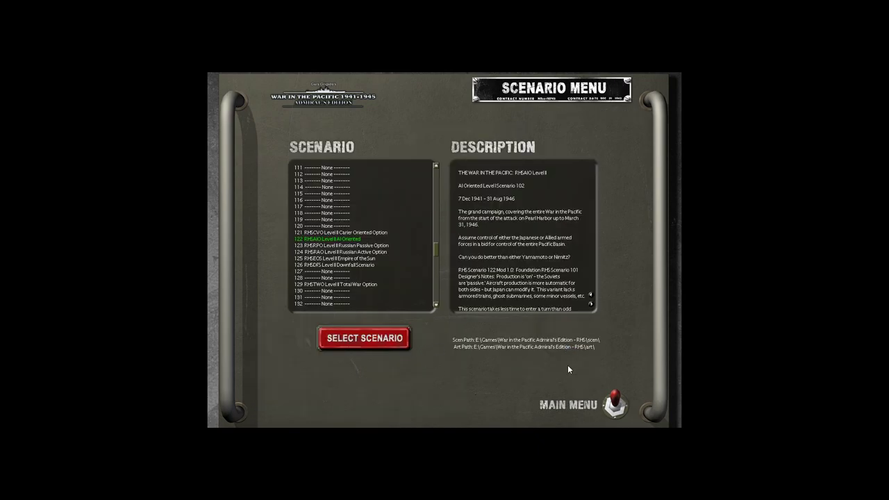
pyautogui.click(378, 341)
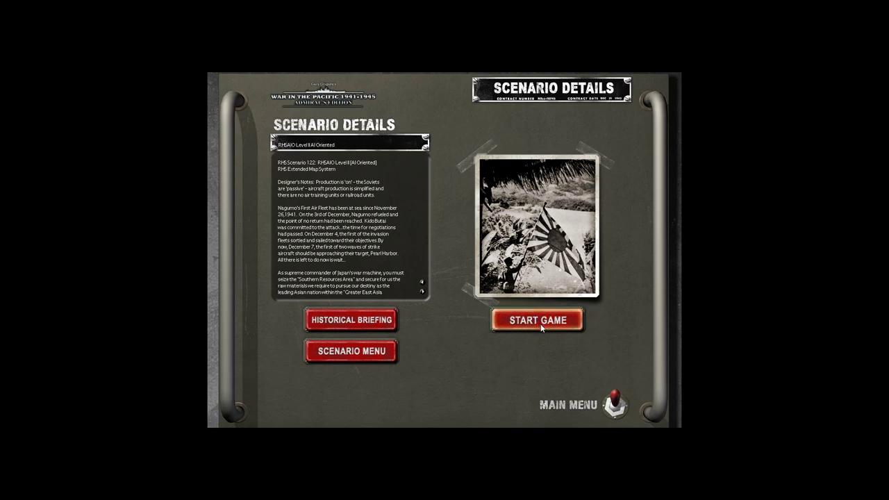
pyautogui.click(422, 293)
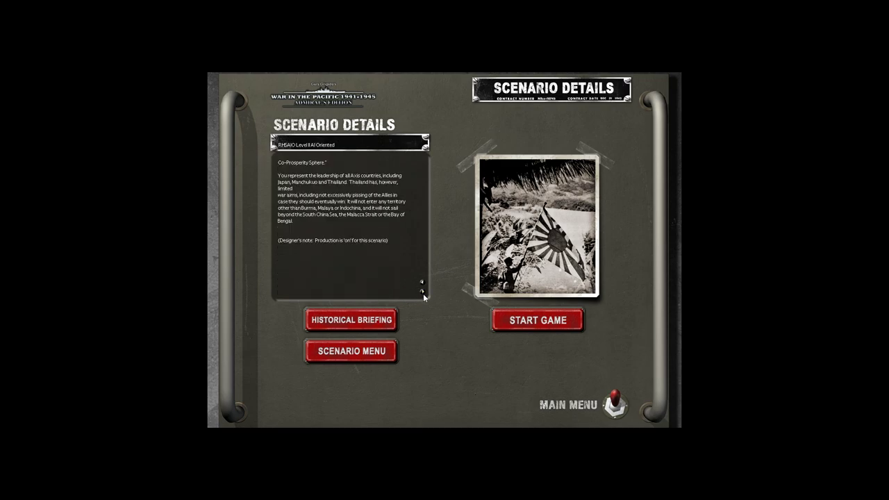
pyautogui.click(531, 322)
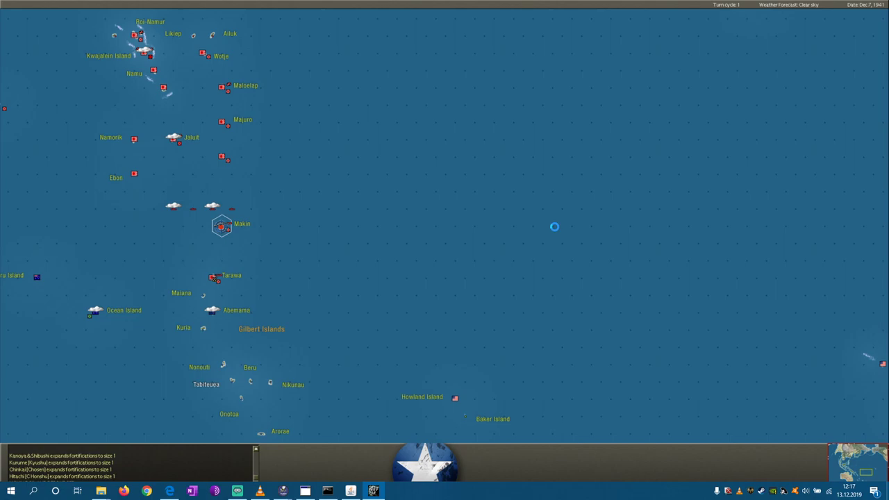
# Switch to WinExplorer and apply Left -8, Top -31, Width 1936 and Height 1100 to the game window, returning to the game
pyautogui.click(310, 491)
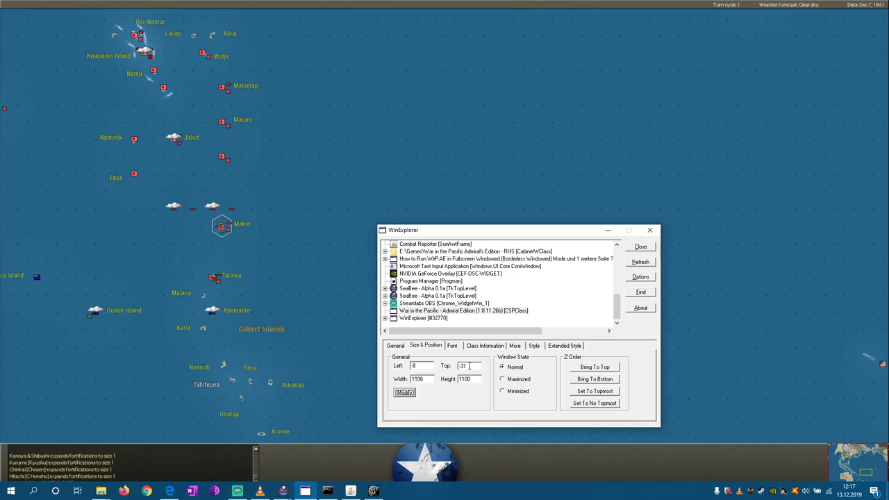
pyautogui.click(409, 393)
pyautogui.click(347, 324)
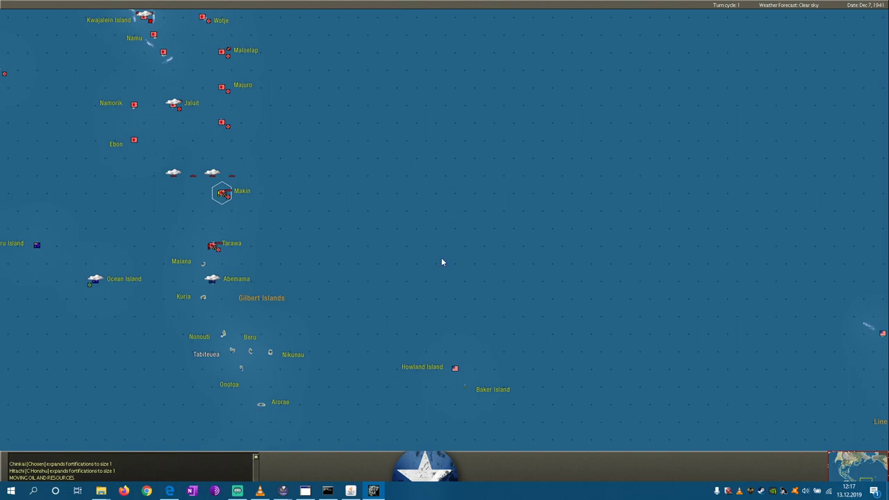
pyautogui.click(305, 491)
pyautogui.click(438, 306)
pyautogui.doubleClick(438, 310)
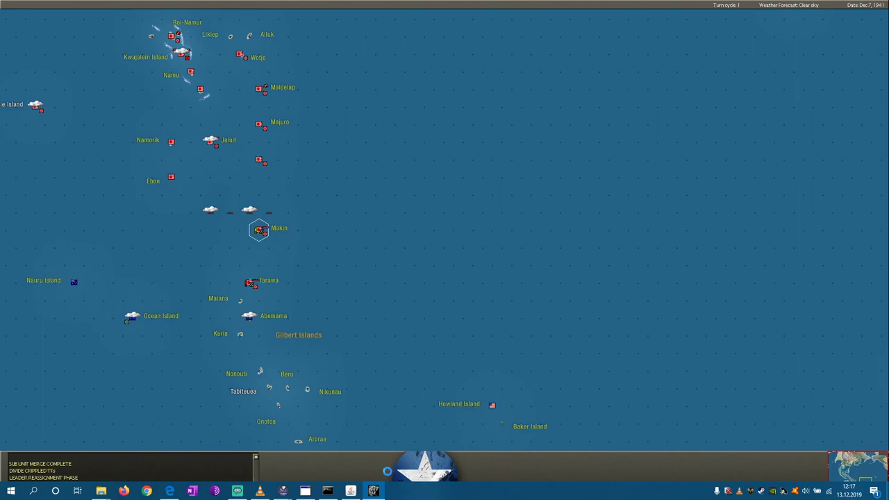
pyautogui.moveTo(491, 26)
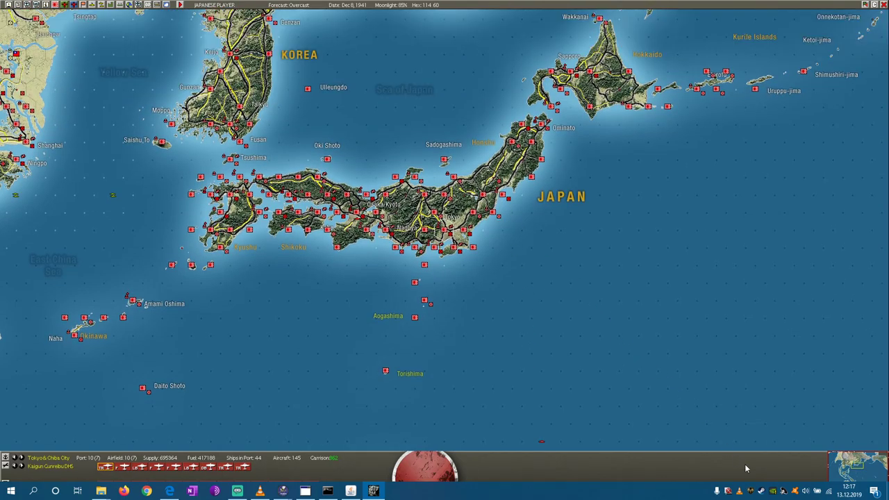
pyautogui.rightClick(603, 491)
pyautogui.click(619, 481)
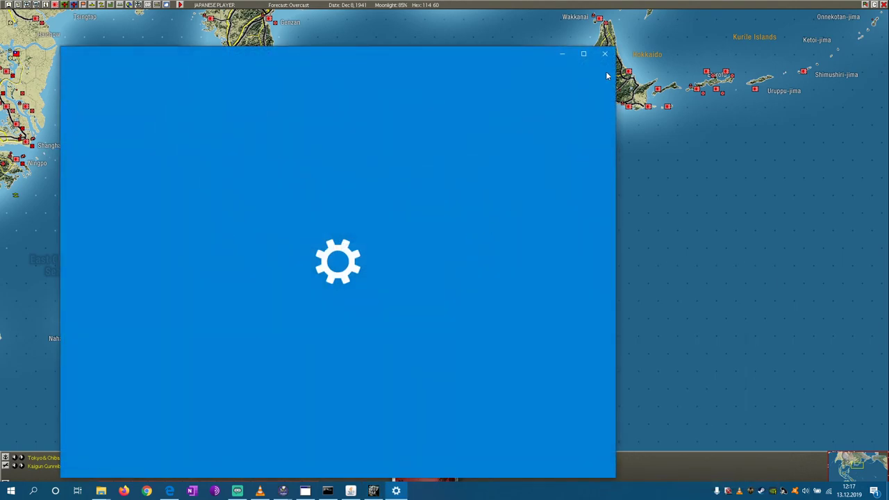
pyautogui.click(601, 54)
# Open the Windows taskbar settings and examine the available taskbar options
pyautogui.rightClick(572, 490)
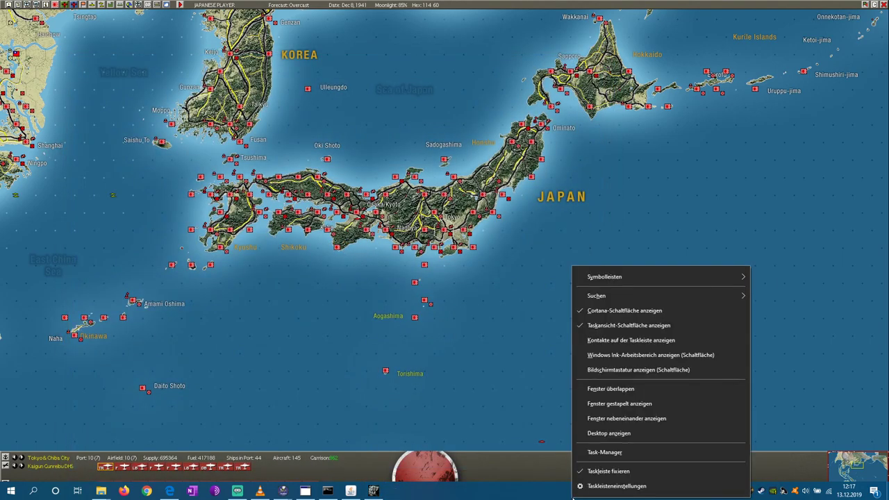
pyautogui.click(615, 486)
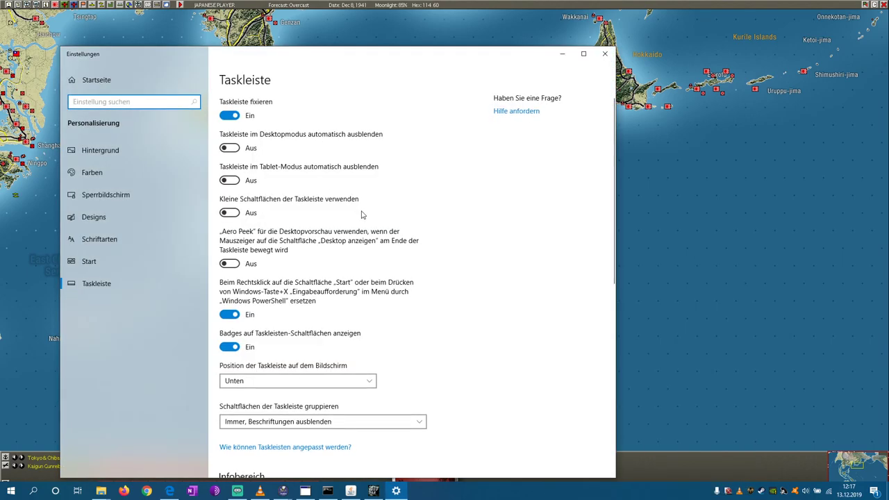
pyautogui.scroll(-2, 361, 215)
pyautogui.scroll(-4, 347, 289)
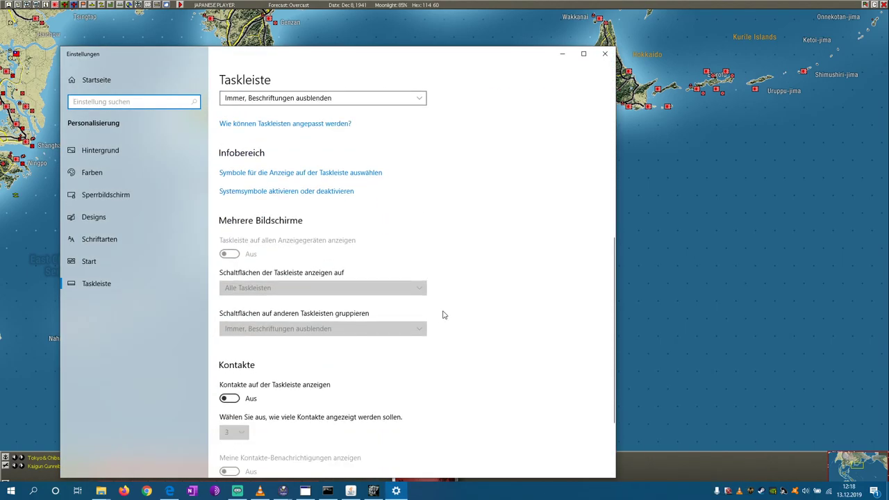
pyautogui.scroll(-2, 464, 322)
pyautogui.scroll(5, 466, 324)
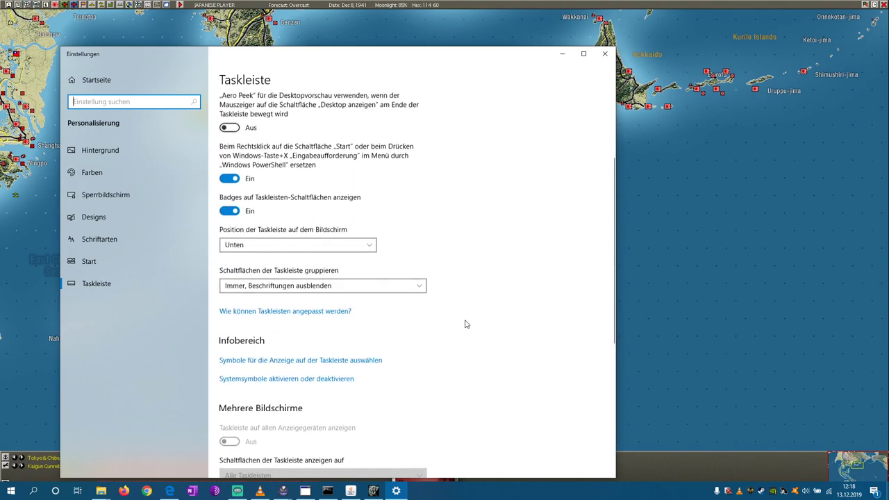
pyautogui.scroll(-3, 383, 314)
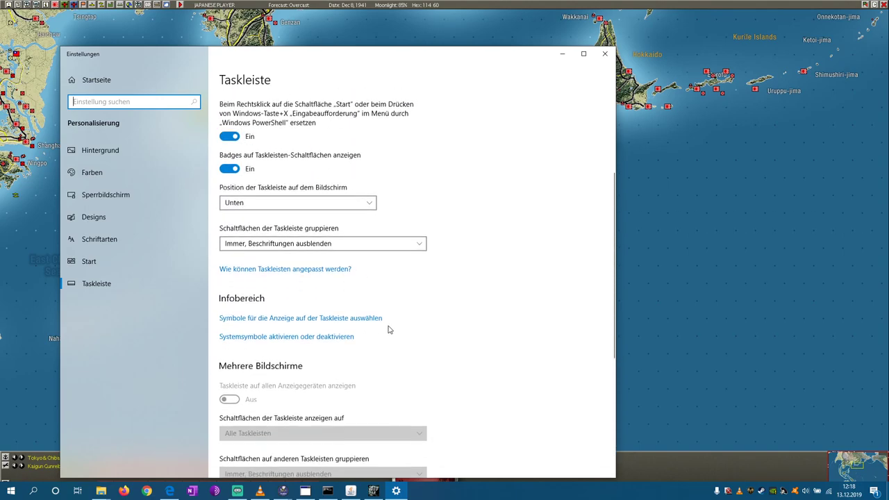
pyautogui.scroll(3, 429, 313)
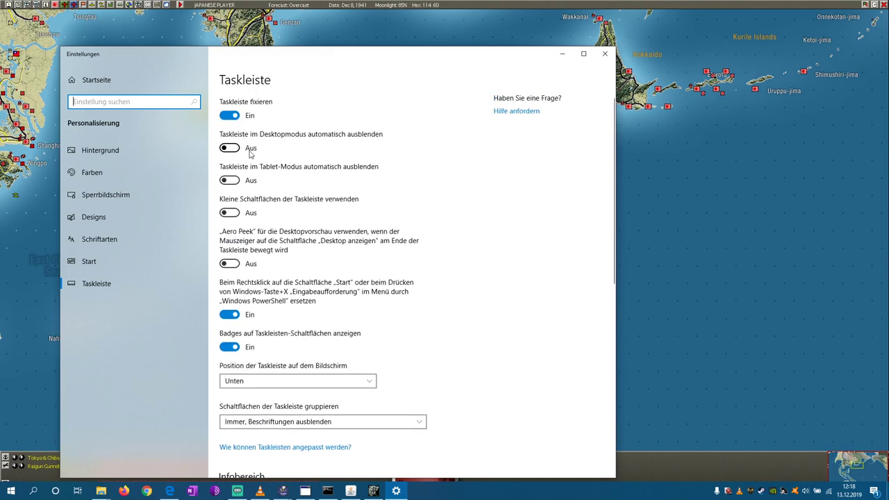
# Try the small taskbar buttons option, switch it back off and close the taskbar settings
pyautogui.click(234, 214)
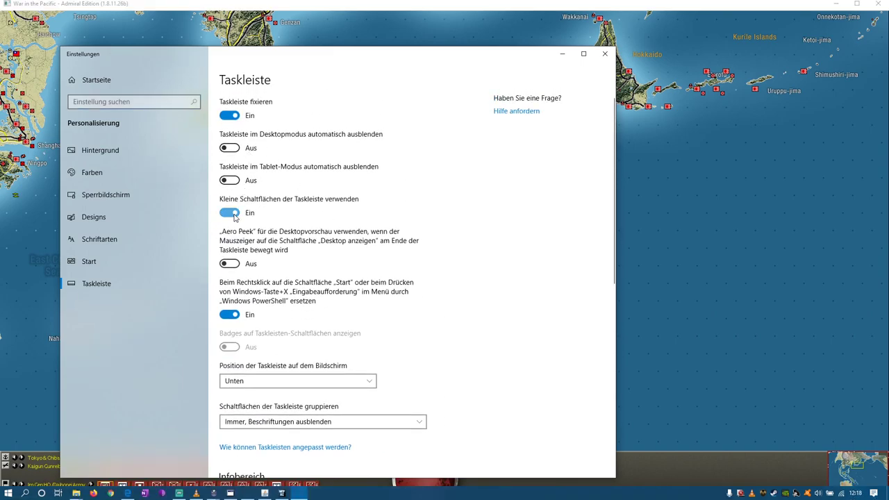
pyautogui.click(234, 215)
pyautogui.click(594, 57)
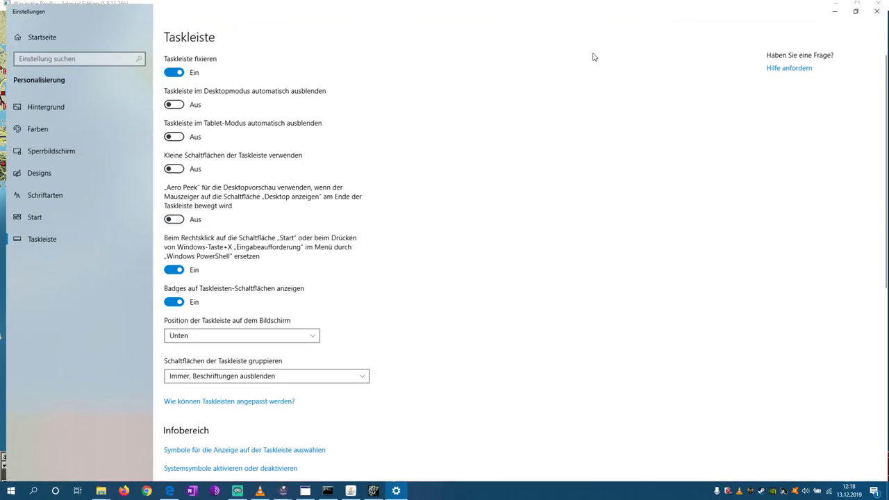
pyautogui.click(876, 13)
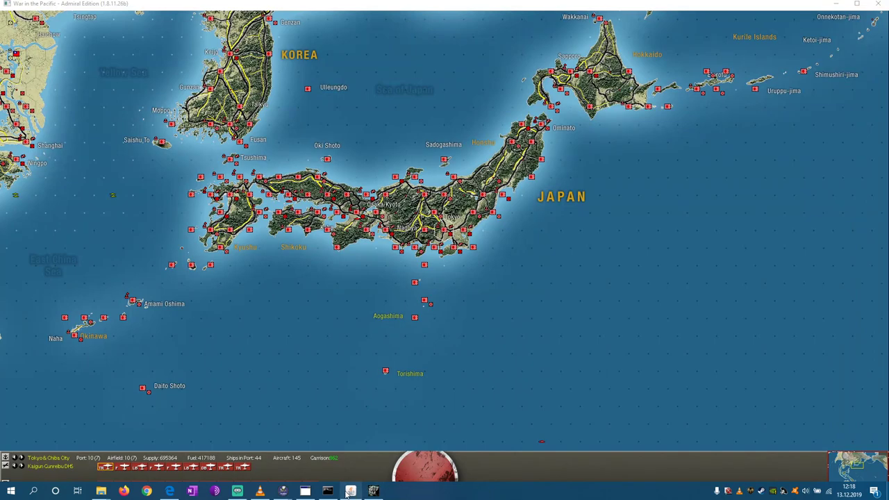
# Bring up Taskbar Eliminator, hide the Windows taskbar and return to the game
pyautogui.rightClick(727, 493)
pyautogui.click(758, 473)
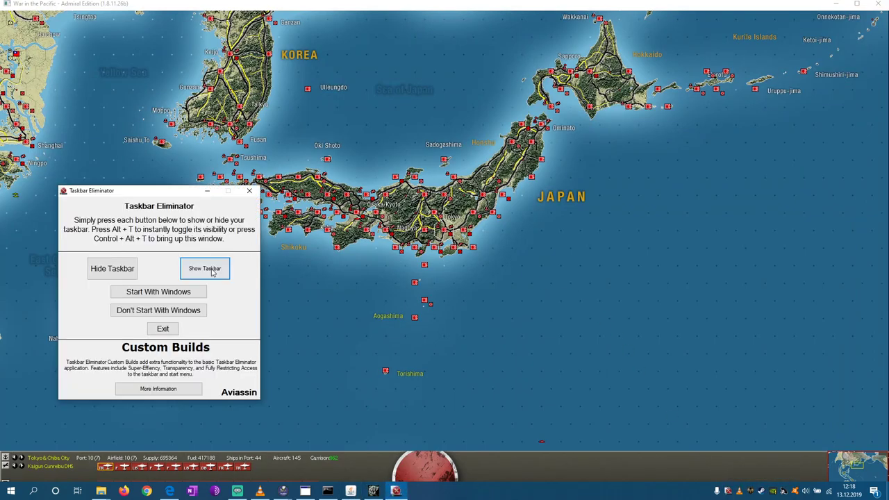
pyautogui.click(109, 273)
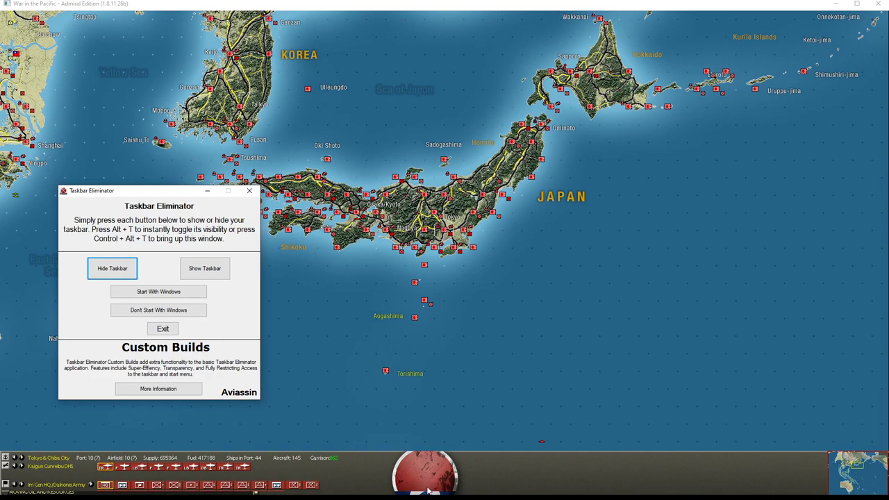
pyautogui.click(451, 341)
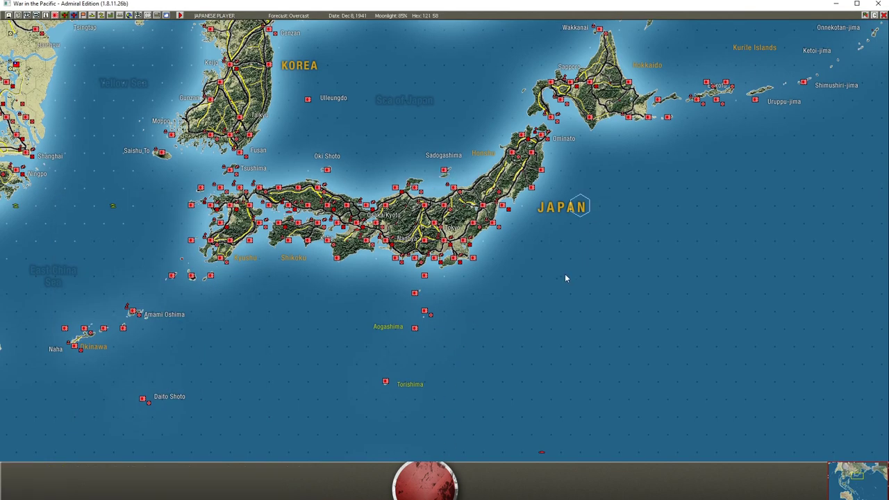
# Switch to WinExplorer, reapply Left -8, Top -31, Width 1936 and Height 1100 to the game window, and return to the map
pyautogui.hotkey('alt', 'Tab')
pyautogui.hotkey('alt', 'Tab')
pyautogui.hotkey('alt', 'Tab')
pyautogui.hotkey('alt', 'Tab')
pyautogui.hotkey('alt', 'Tab')
pyautogui.hotkey('alt', 'Tab')
pyautogui.hotkey('alt', 'Tab')
pyautogui.hotkey('alt', 'Tab')
pyautogui.hotkey('alt', 'Tab')
pyautogui.hotkey('alt', 'Tab')
pyautogui.hotkey('alt', 'Tab')
pyautogui.hotkey('alt', 'Tab')
pyautogui.hotkey('alt', 'Tab')
pyautogui.hotkey('alt', 'Tab')
pyautogui.hotkey('alt', 'Tab')
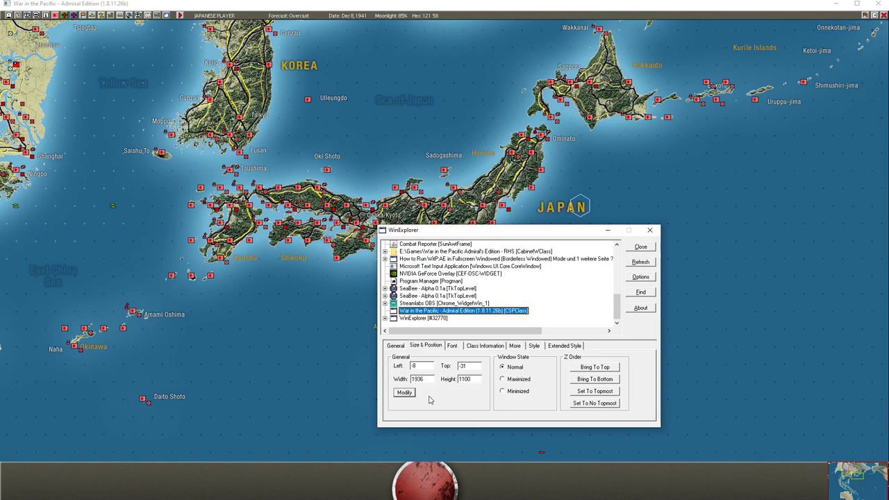
pyautogui.click(404, 393)
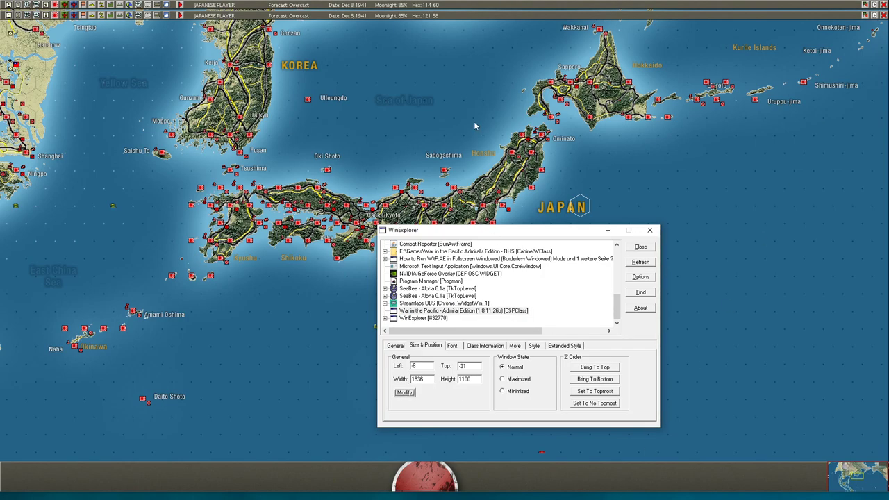
pyautogui.click(526, 197)
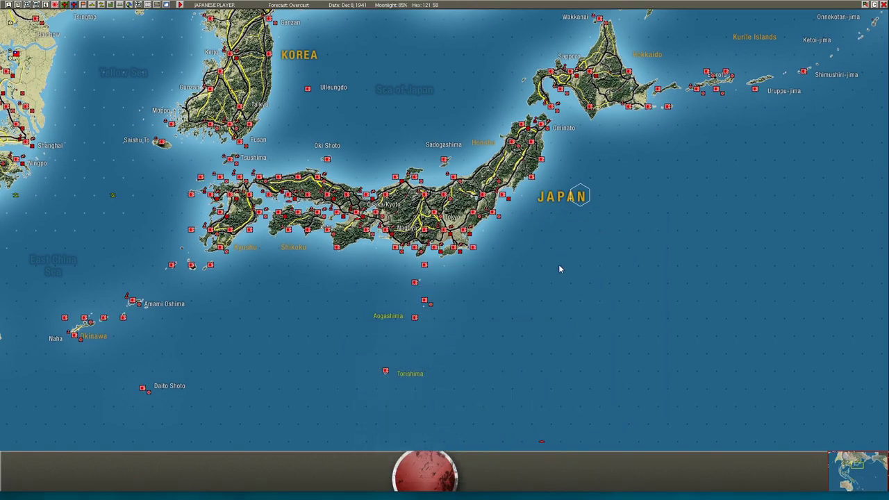
pyautogui.press('Right')
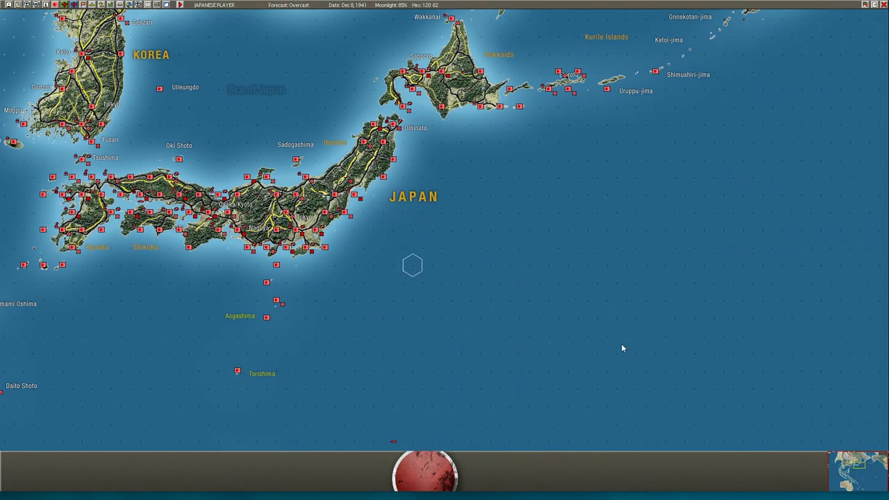
# Switch to Taskbar Eliminator among the open windows, show the taskbar again and close the tool
pyautogui.hotkey('alt', 'Tab')
pyautogui.press('Tab')
pyautogui.press('Tab')
pyautogui.press('Tab')
pyautogui.press('Tab')
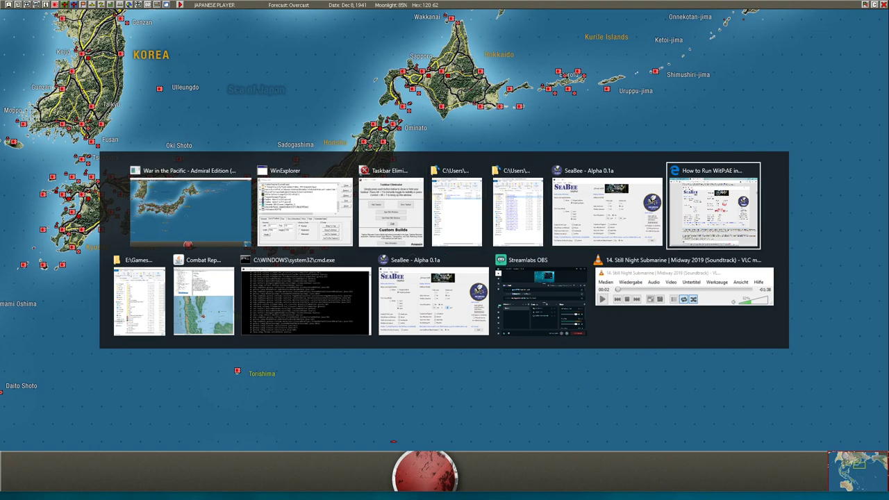
pyautogui.press('Tab')
pyautogui.press('Tab')
pyautogui.press('Tab')
pyautogui.press('Tab')
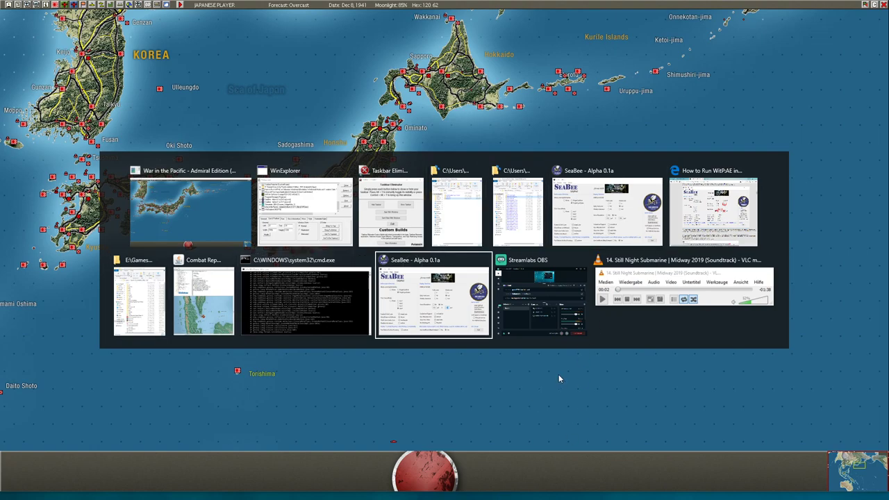
pyautogui.press('Tab')
pyautogui.press('Tab')
pyautogui.press('Tab')
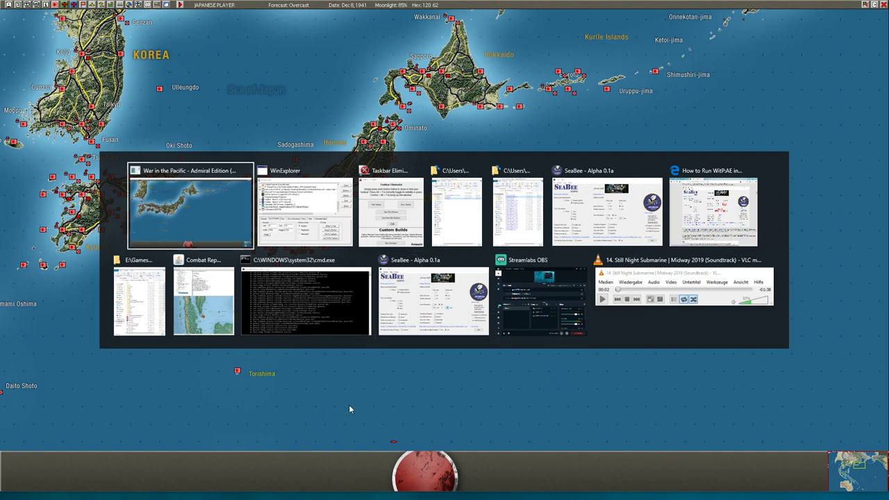
pyautogui.press('Tab')
pyautogui.press('Tab')
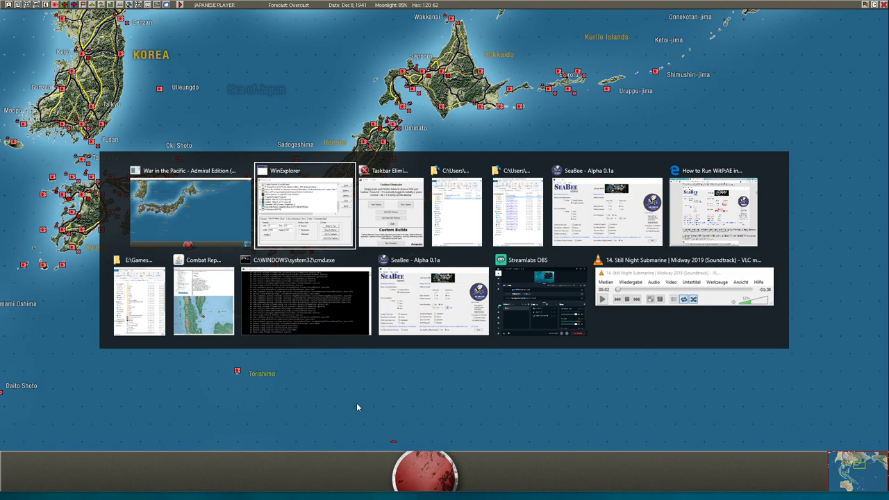
pyautogui.press('Tab')
pyautogui.press('Tab')
pyautogui.press('Tab')
pyautogui.press('Tab')
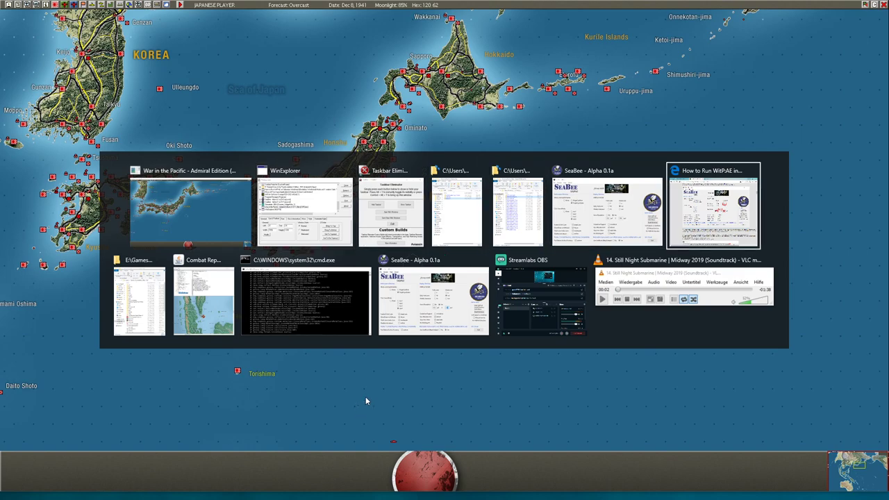
pyautogui.click(376, 220)
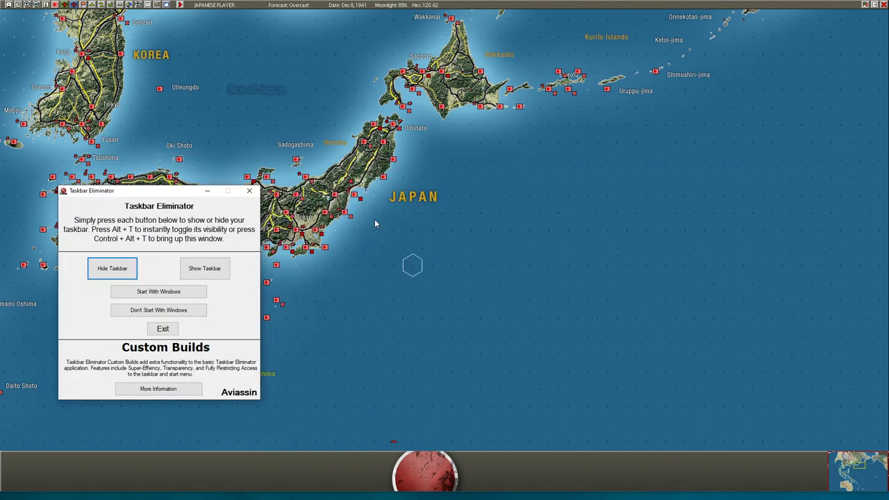
pyautogui.click(221, 270)
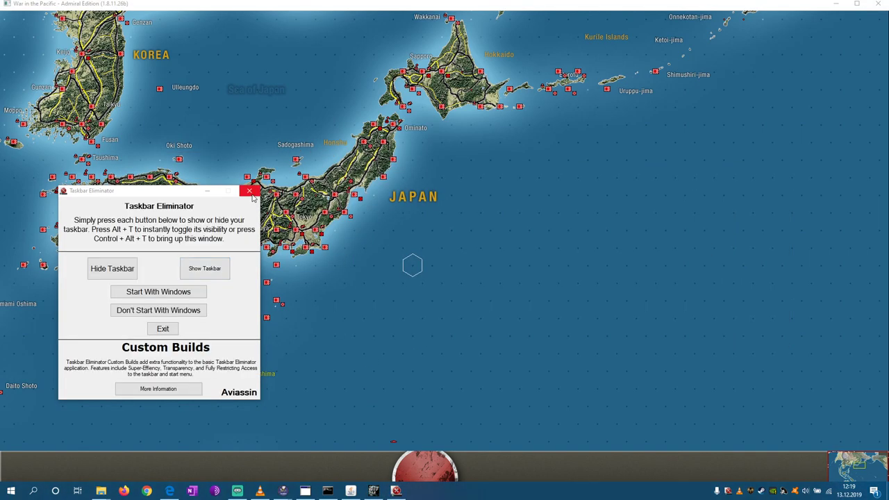
pyautogui.click(249, 190)
# Turn on small taskbar buttons in the Windows taskbar settings and close the settings
pyautogui.rightClick(524, 493)
pyautogui.click(546, 483)
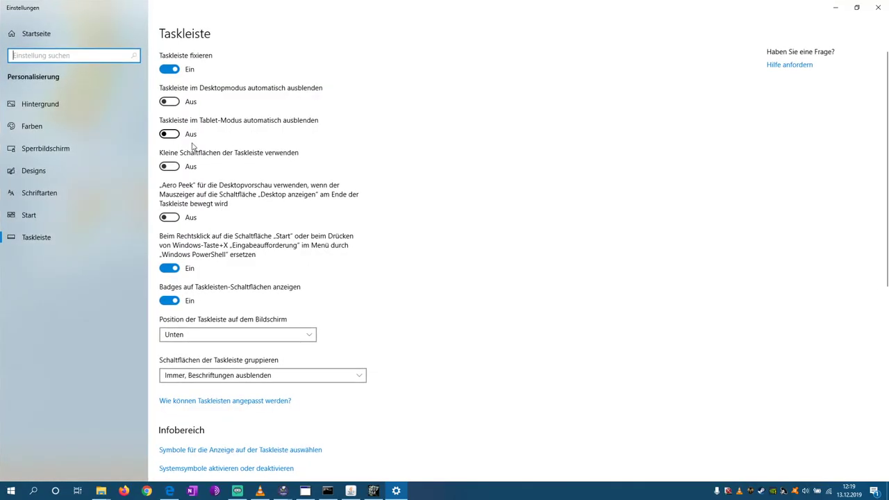
pyautogui.click(169, 169)
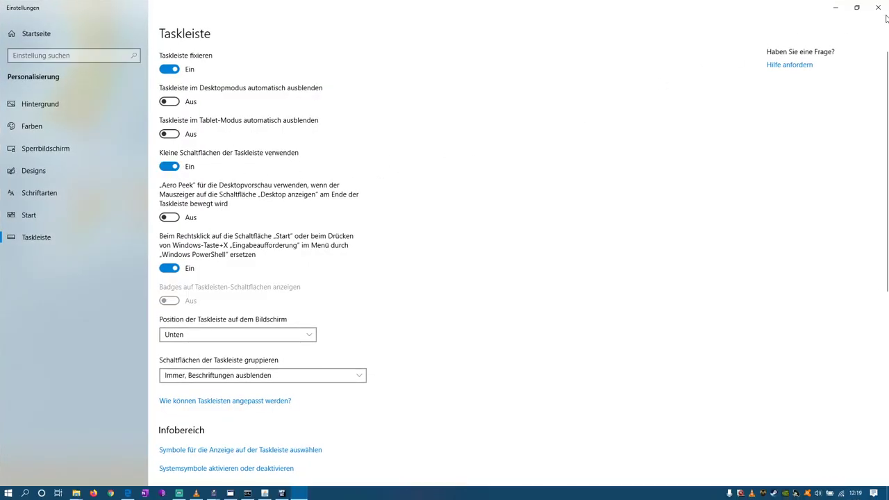
pyautogui.click(878, 7)
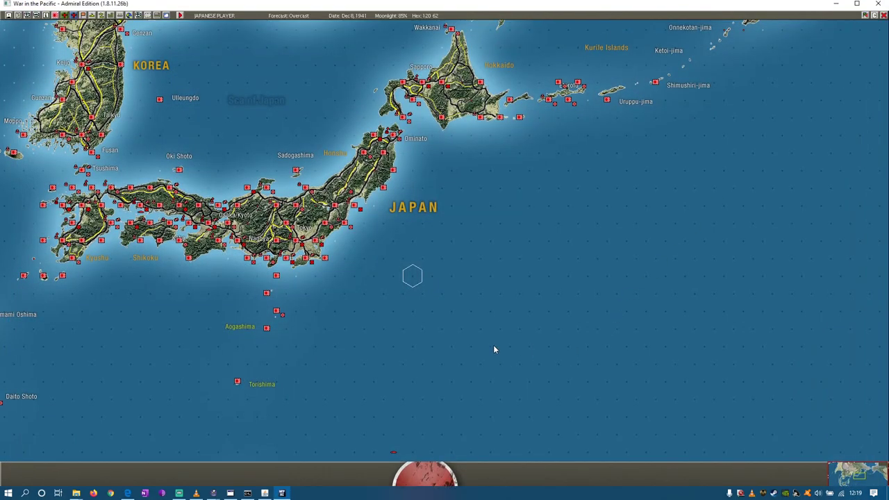
# With the small taskbar showing, use WinExplorer to apply Left -8, Top -31, Width 1936 and Height 1100 to the game window and refocus the game
pyautogui.hotkey('alt', 'Tab')
pyautogui.hotkey('alt', 'Tab')
pyautogui.hotkey('alt', 'Tab')
pyautogui.hotkey('alt', 'Tab')
pyautogui.hotkey('alt', 'Tab')
pyautogui.hotkey('alt', 'Tab')
pyautogui.hotkey('alt', 'Tab')
pyautogui.hotkey('alt', 'Tab')
pyautogui.hotkey('alt', 'Tab')
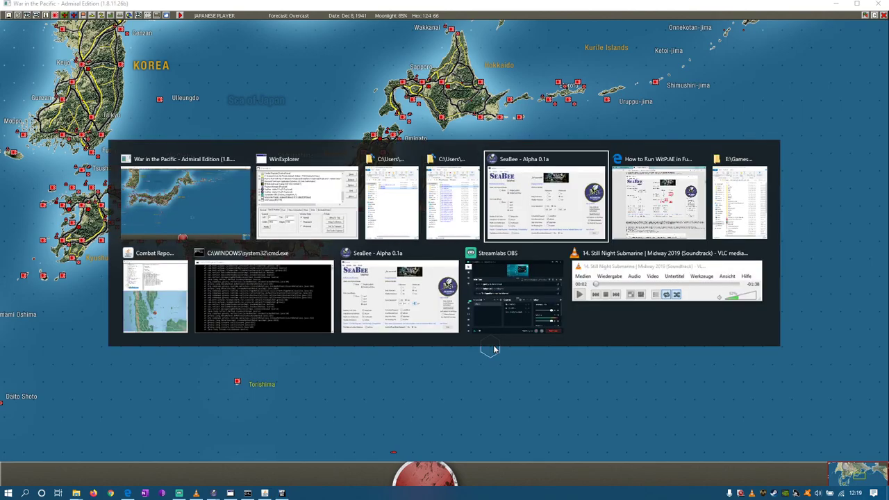
pyautogui.hotkey('alt', 'Tab')
pyautogui.hotkey('alt', 'Tab')
pyautogui.hotkey('alt', 'Tab')
pyautogui.hotkey('alt', 'Tab')
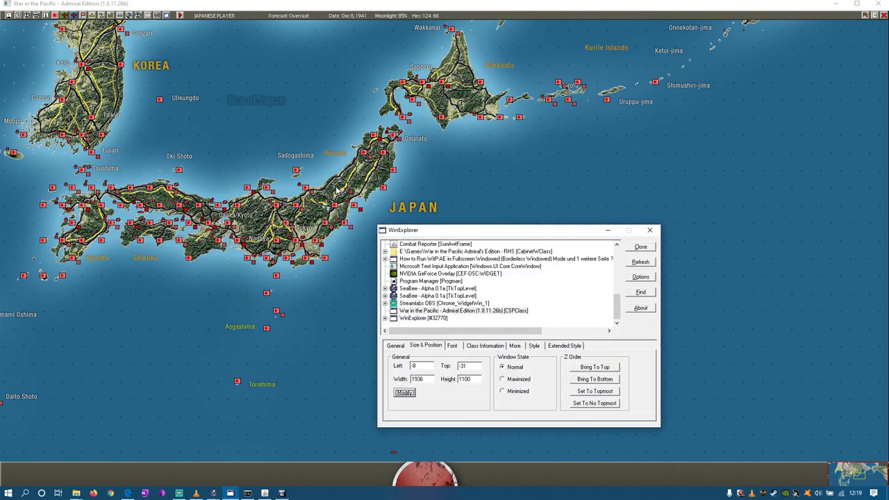
pyautogui.click(405, 393)
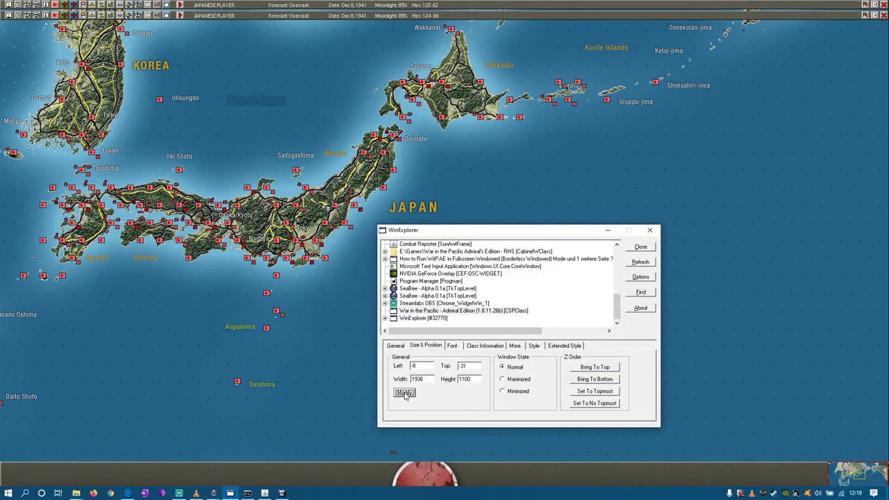
pyautogui.click(403, 428)
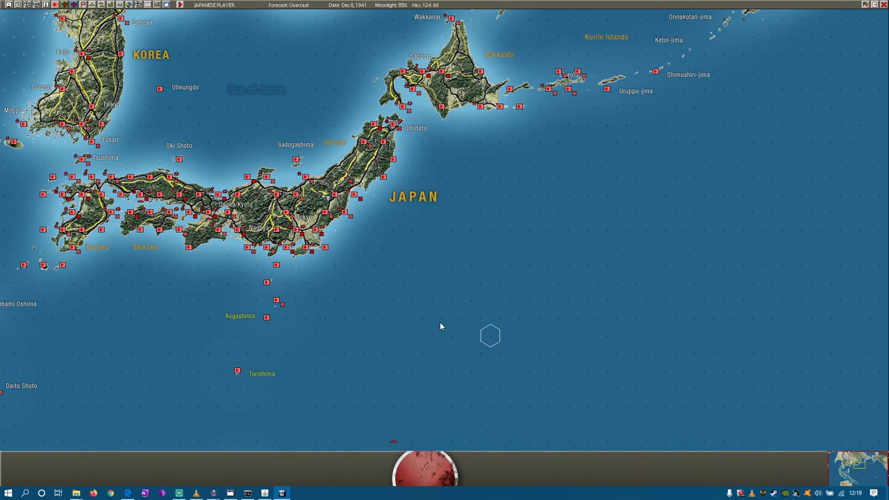
# View the base details of Miyako [N Honshu] and the summaries of Choshi and Ota, then exit the base screen
pyautogui.moveTo(446, 492)
pyautogui.moveTo(478, 4)
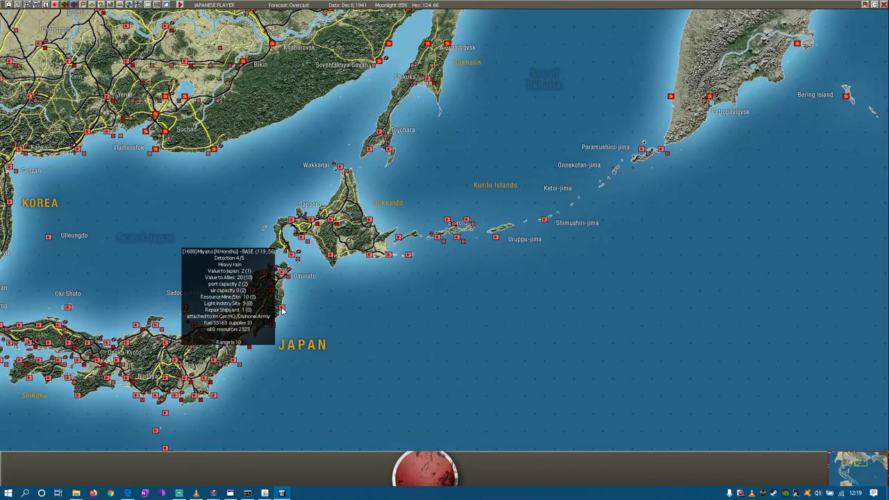
pyautogui.click(282, 310)
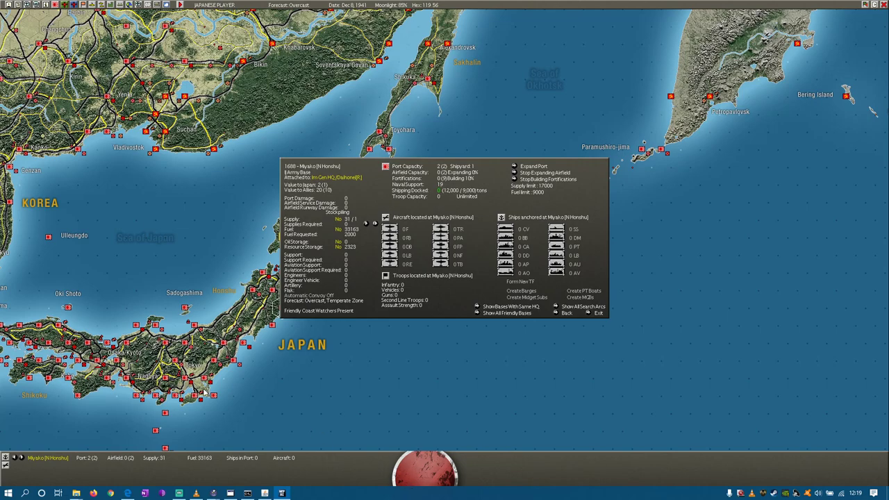
pyautogui.moveTo(216, 400)
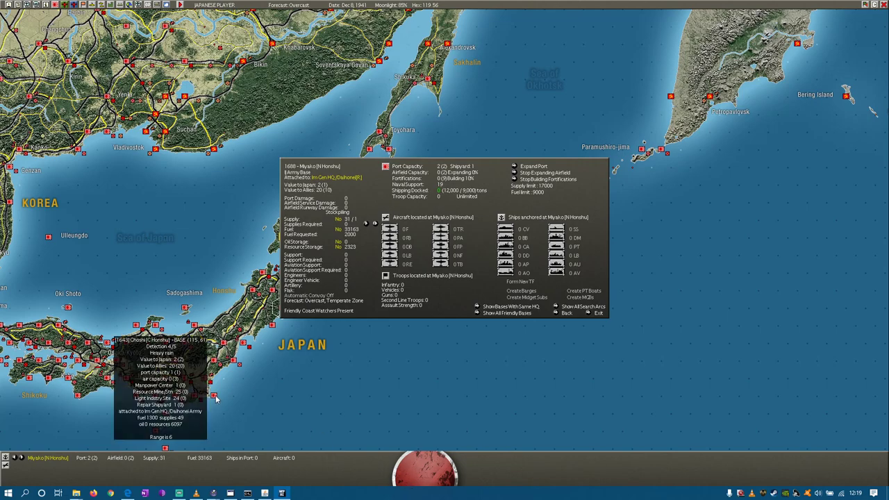
pyautogui.moveTo(182, 359)
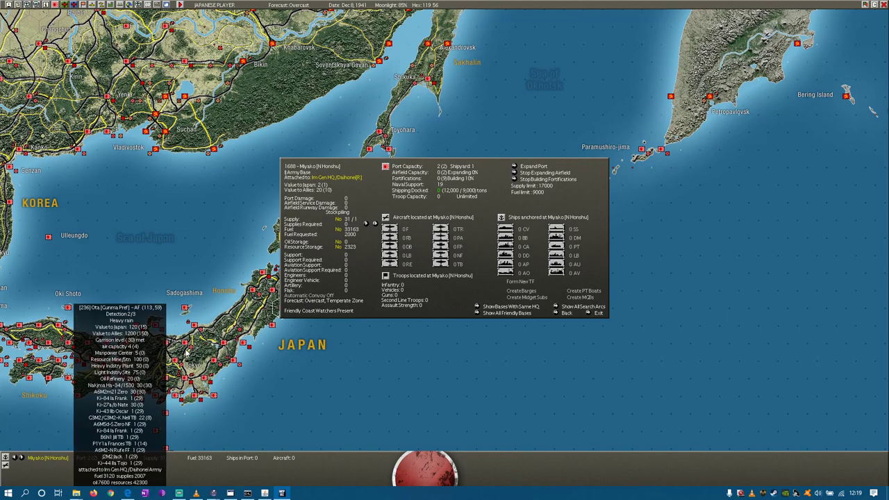
pyautogui.click(590, 314)
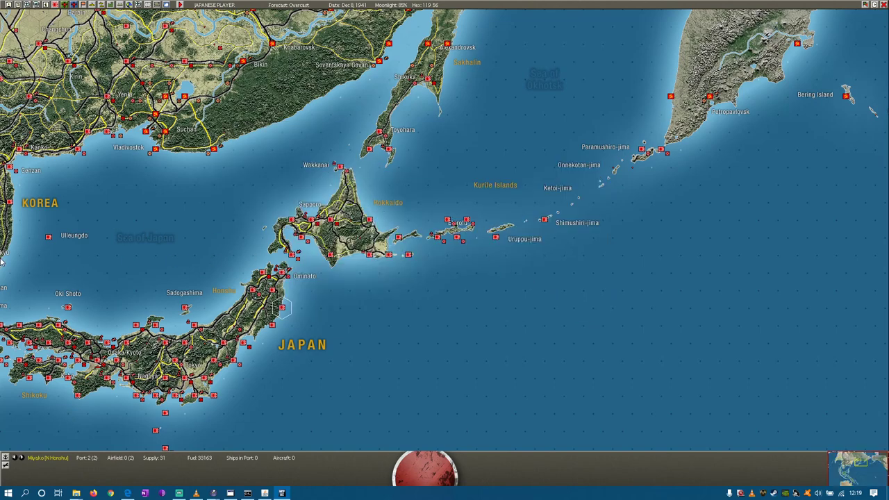
# Close the second of the two open SeaBee - Alpha 0.1a windows
pyautogui.moveTo(1, 261)
pyautogui.moveTo(637, 451)
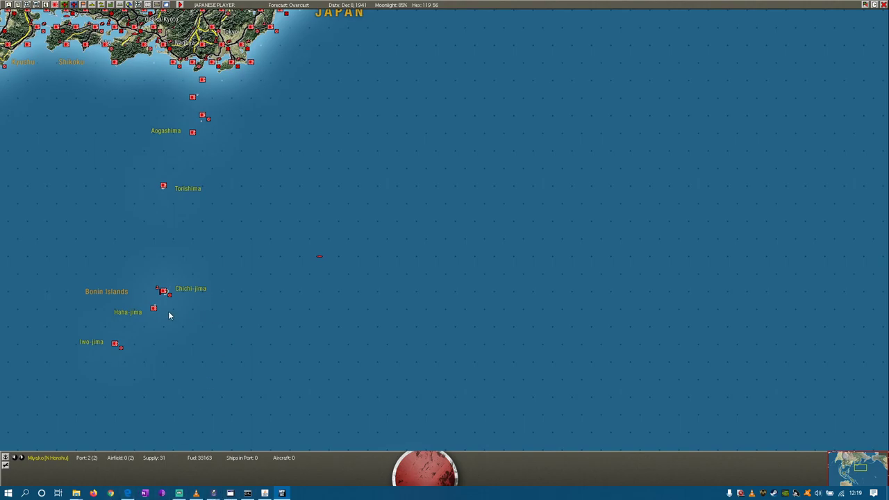
pyautogui.moveTo(389, 2)
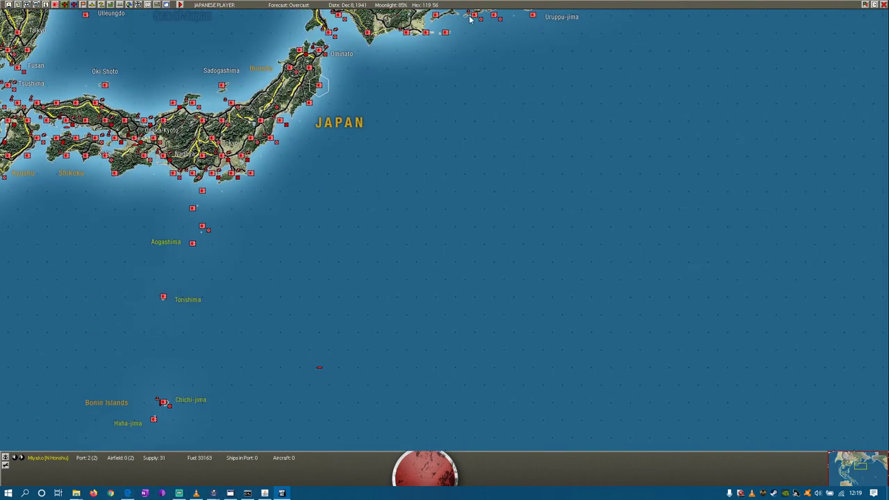
pyautogui.moveTo(303, 499)
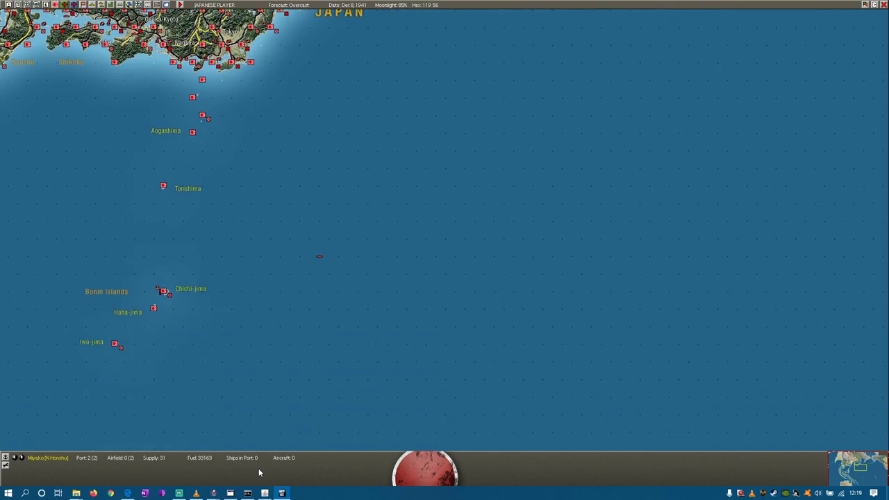
pyautogui.moveTo(213, 495)
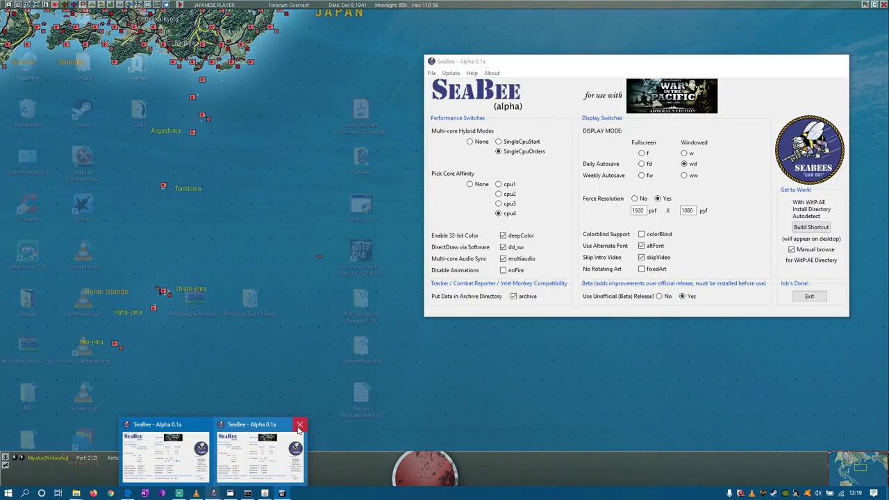
pyautogui.click(298, 424)
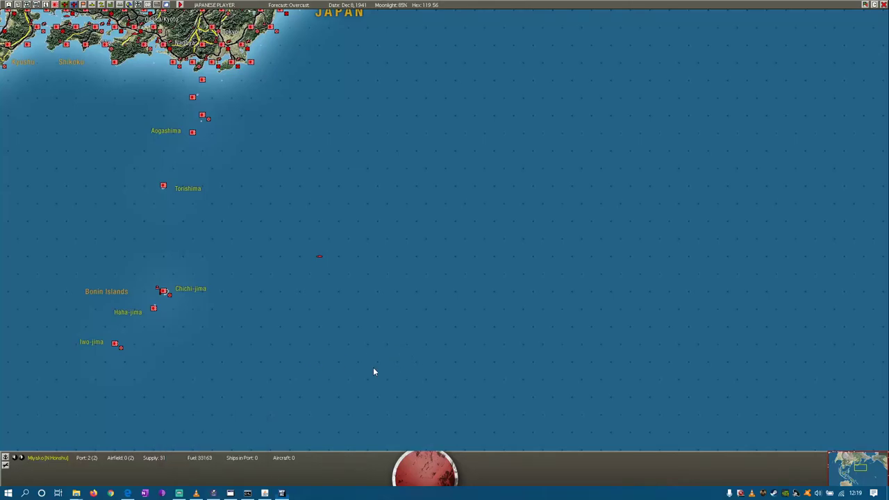
# Switch to Combat Reporter beside the game map, look at its monitoring options and minimize it
pyautogui.moveTo(262, 495)
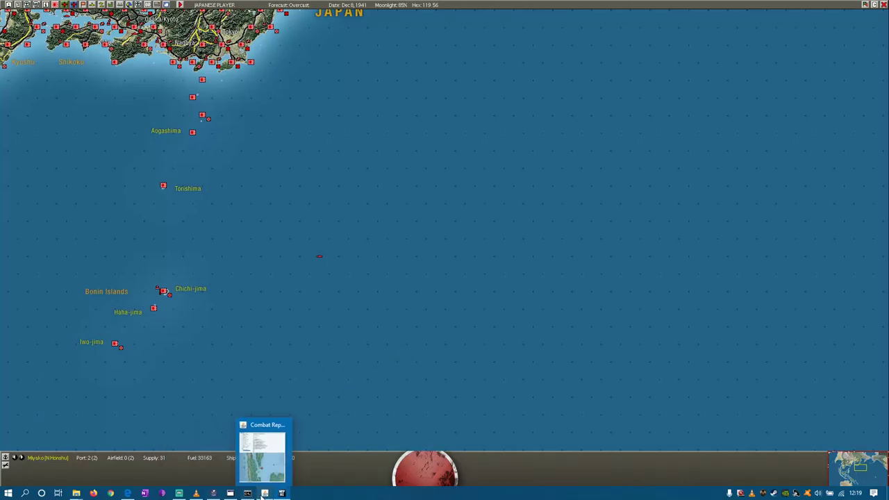
pyautogui.click(278, 458)
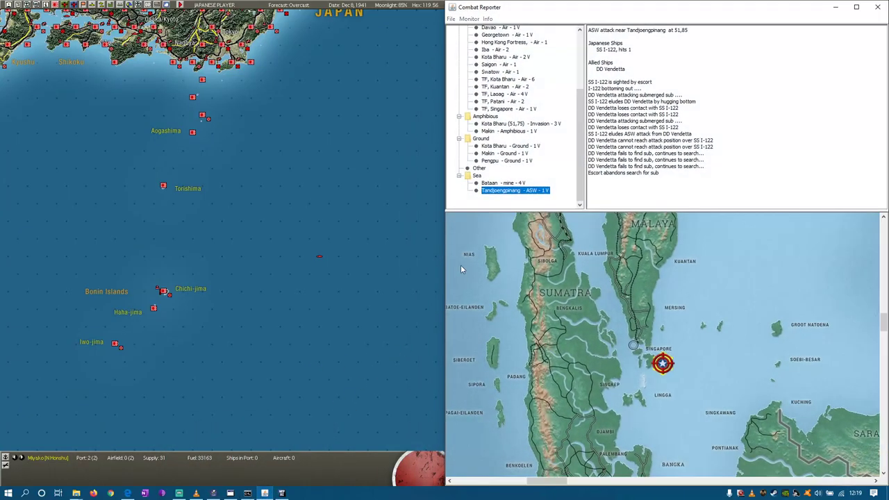
pyautogui.click(475, 19)
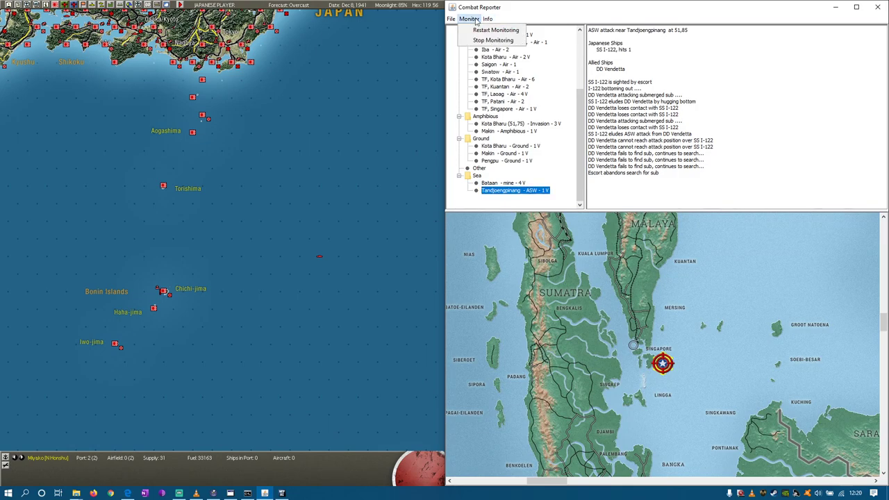
pyautogui.click(835, 7)
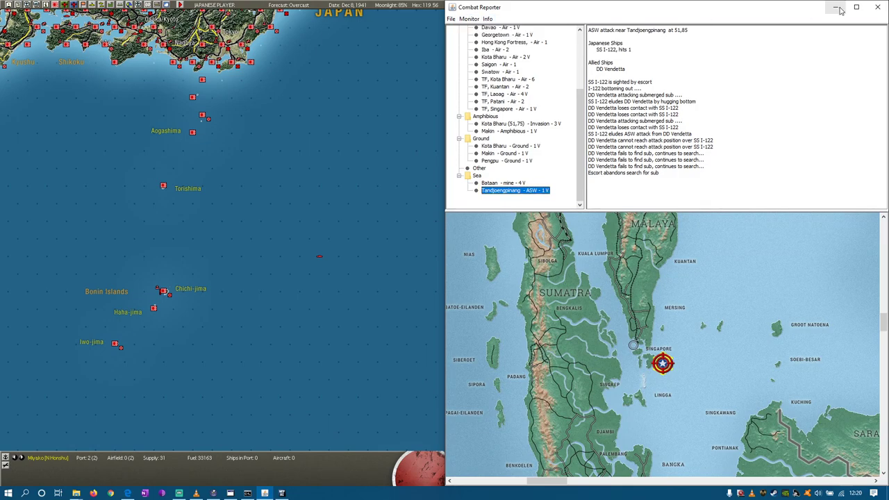
pyautogui.click(835, 7)
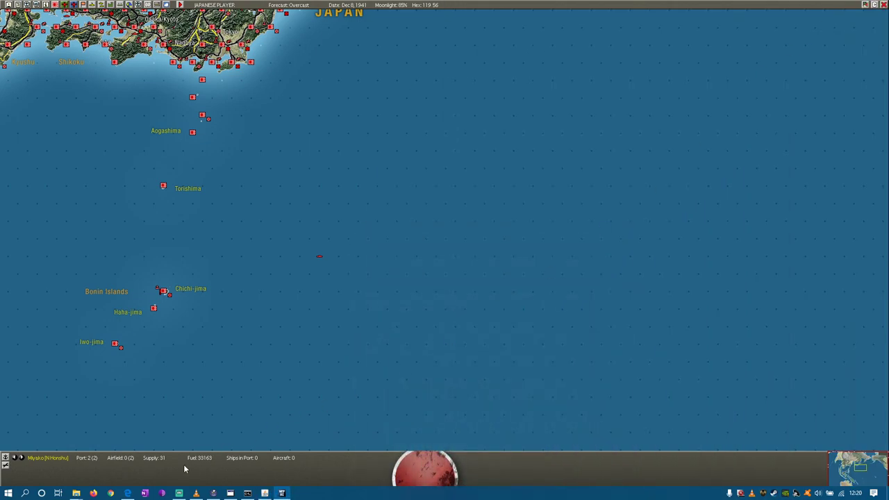
# Show the desktop, launch WitPTracker.bat from the WitPTracker AE Release 1.10 folder and switch back to the game
pyautogui.rightClick(347, 493)
pyautogui.click(386, 431)
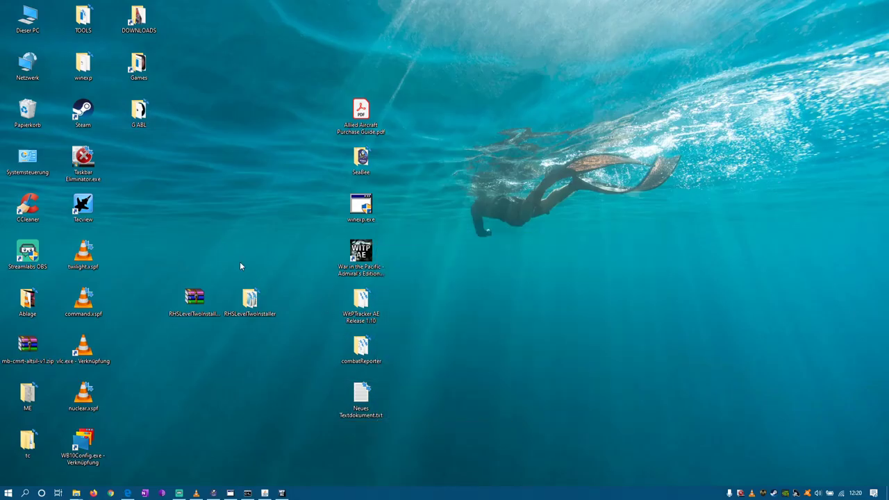
pyautogui.doubleClick(360, 300)
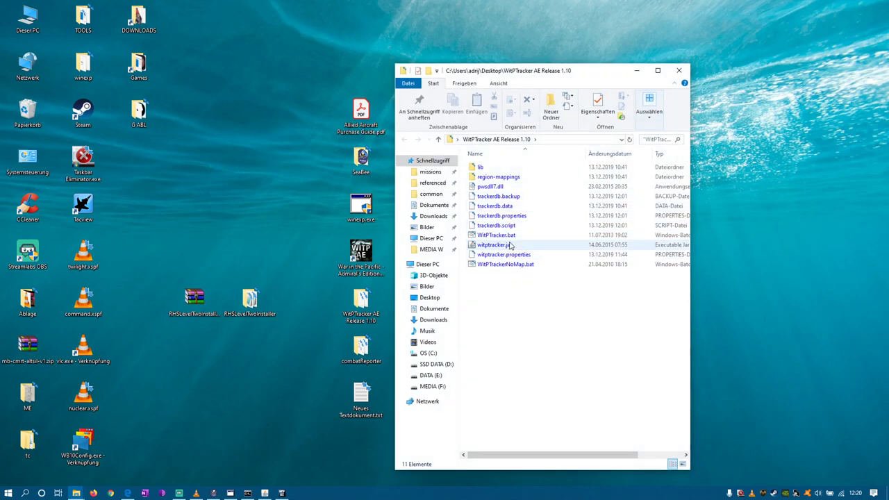
pyautogui.doubleClick(512, 237)
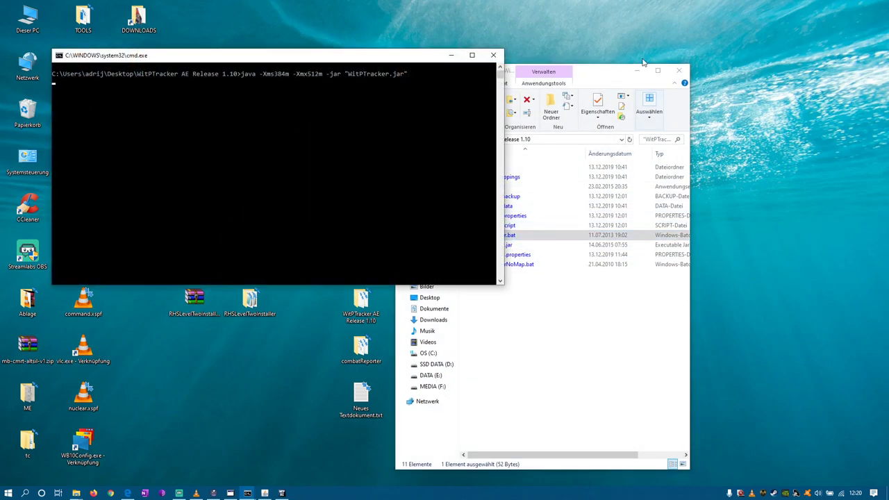
pyautogui.click(637, 70)
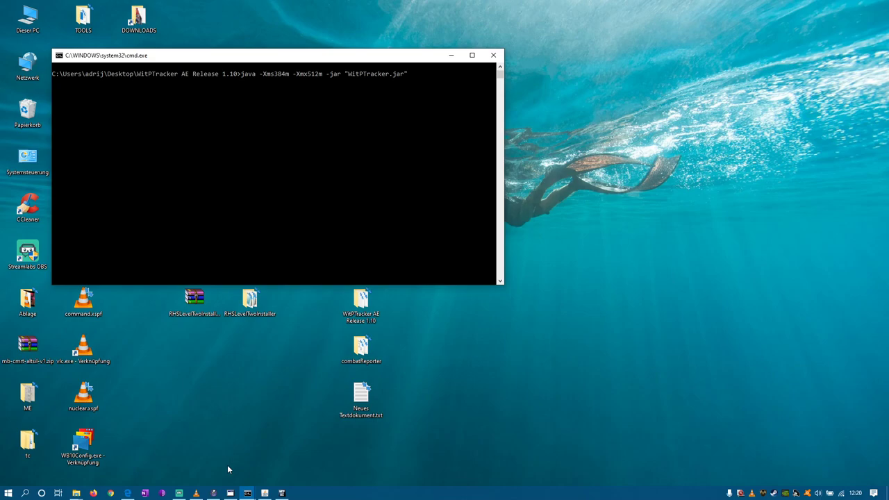
pyautogui.moveTo(230, 494)
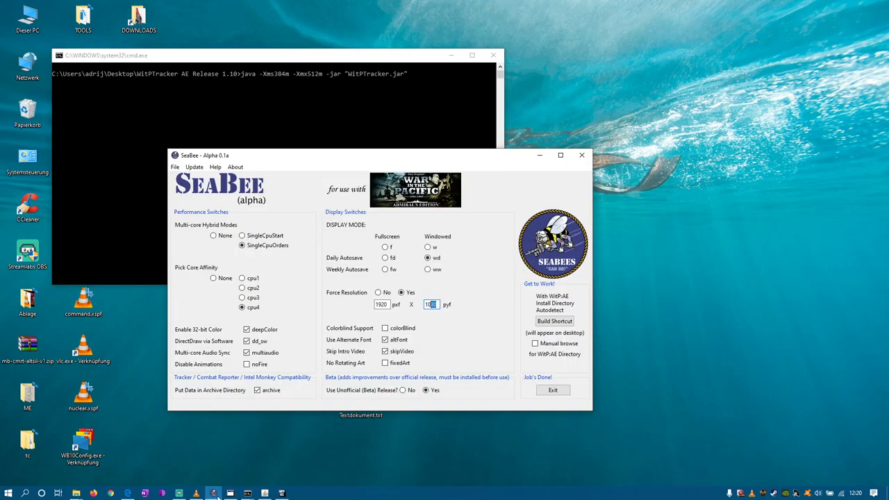
pyautogui.click(281, 495)
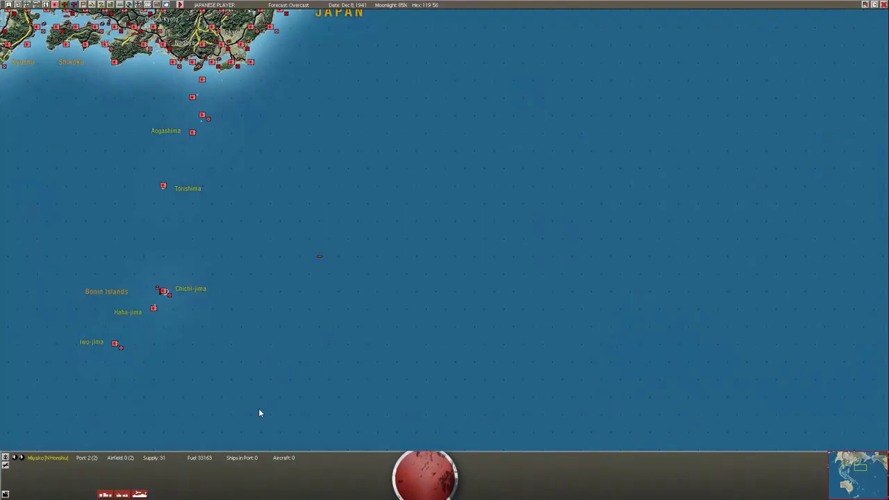
# Switch from the game to Combat Reporter, check its restart and stop monitoring options again, and return to the game
pyautogui.hotkey('alt', 'Tab')
pyautogui.hotkey('alt', 'Tab')
pyautogui.hotkey('alt', 'Tab')
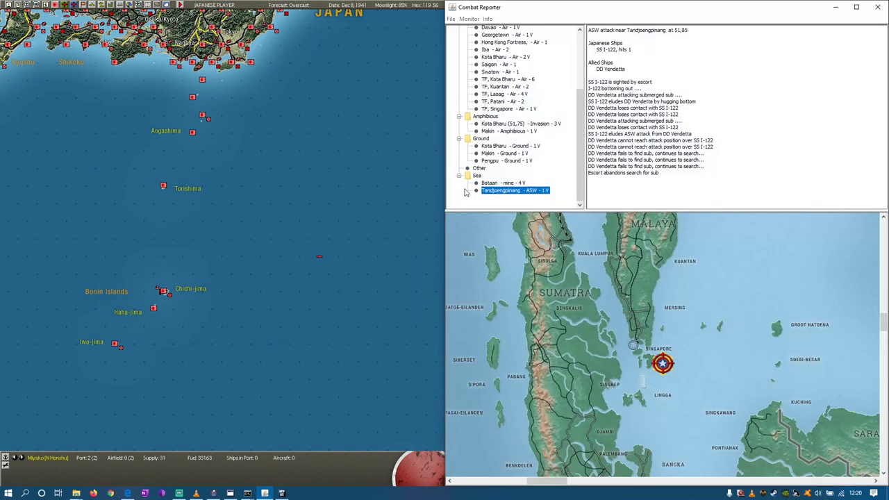
pyautogui.click(469, 19)
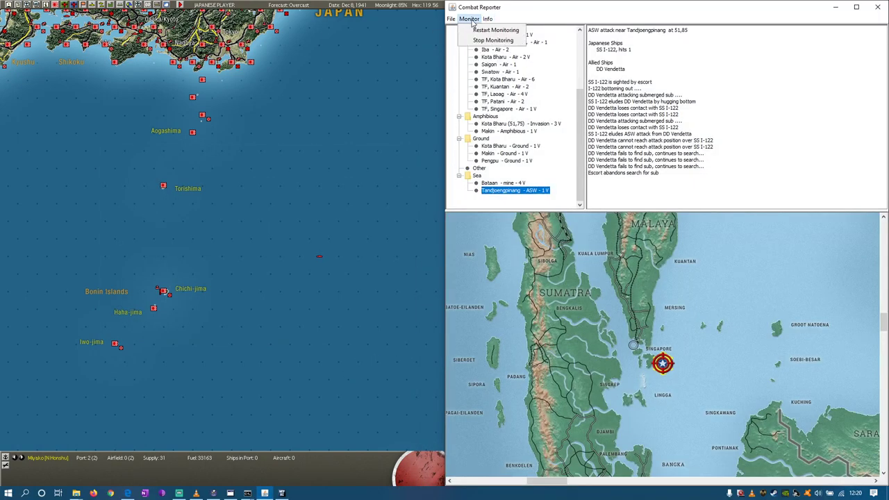
pyautogui.click(464, 50)
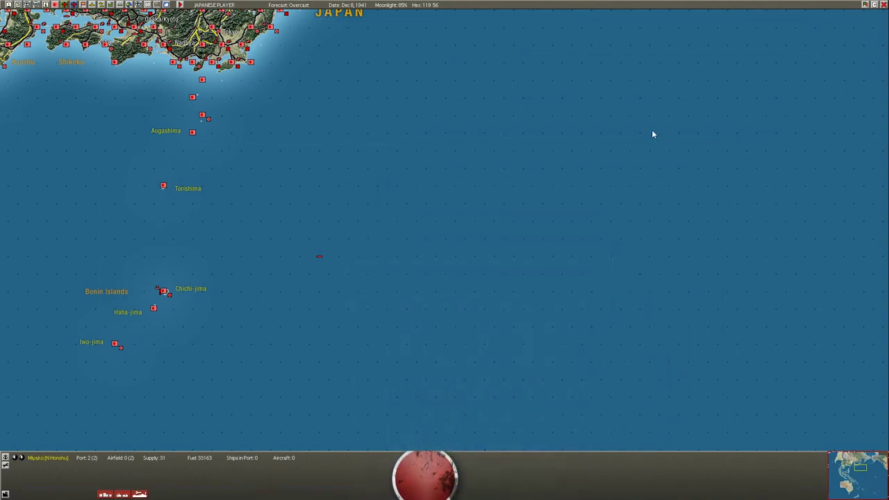
# Examine the northern map from Manchukuo and the Soviet Union across Alaska to Canada's west coast
pyautogui.moveTo(280, 4)
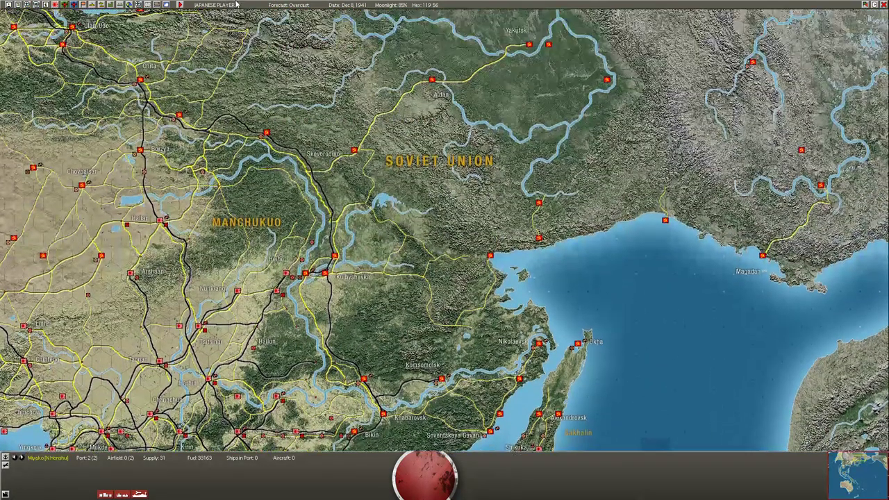
pyautogui.moveTo(236, 4)
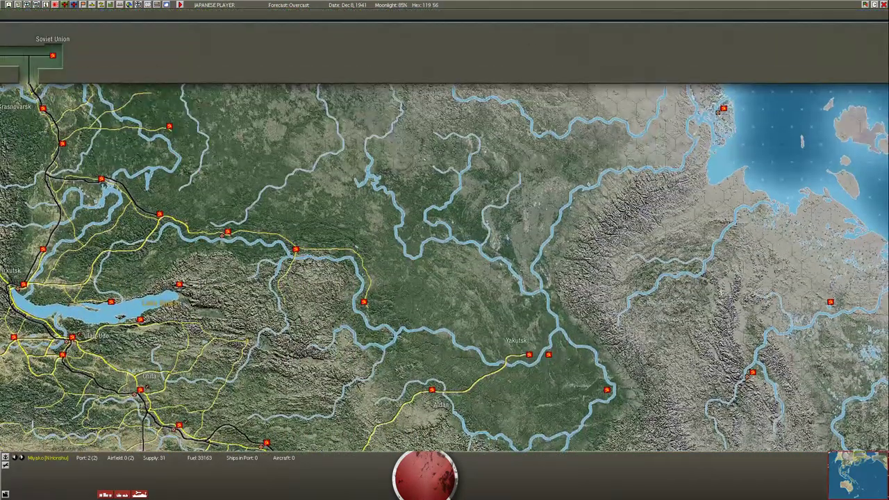
pyautogui.press('Down')
pyautogui.press('Right')
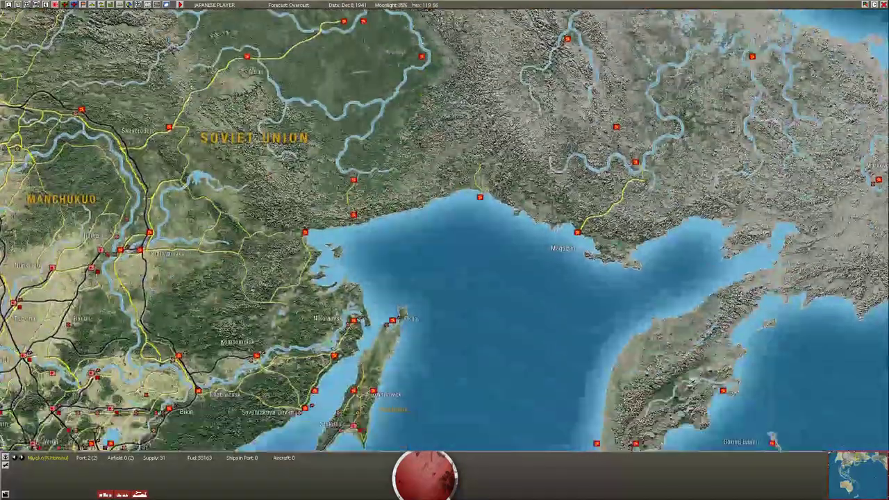
pyautogui.press('Right')
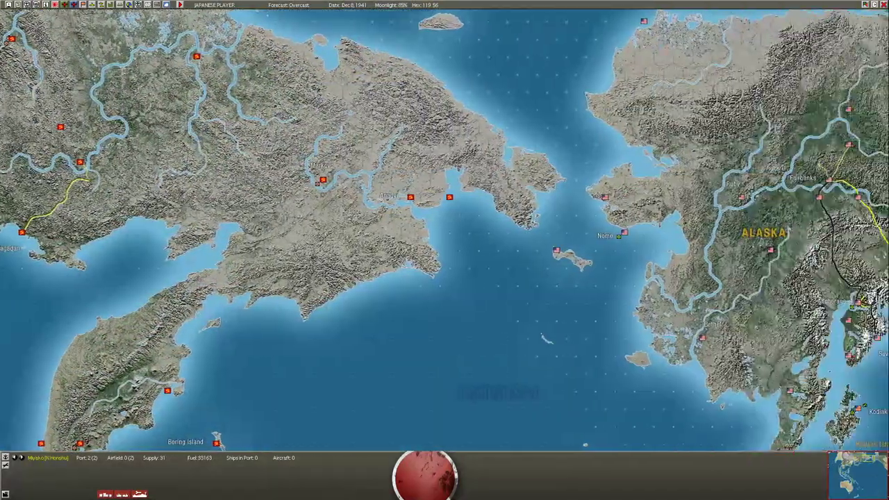
pyautogui.press('Right')
pyautogui.press('Down')
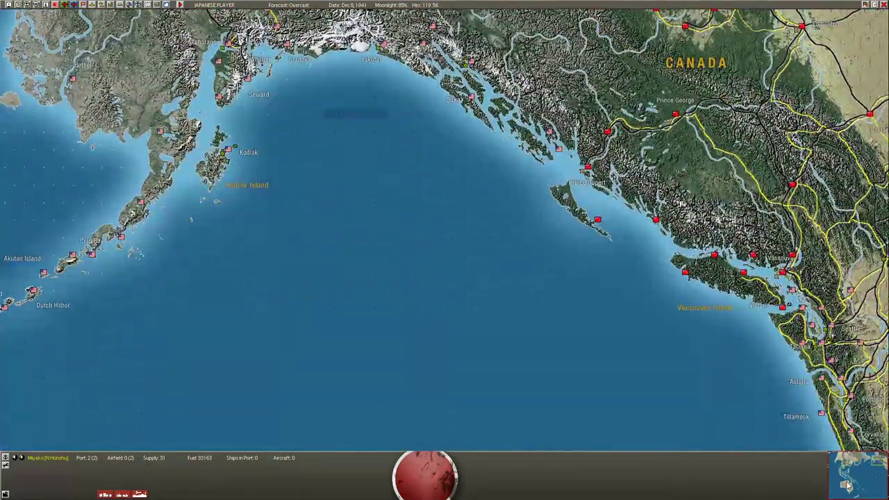
# Jump the map to northern Australia and examine the area up through Timor and Celebes to Dutch New Guinea
pyautogui.click(847, 486)
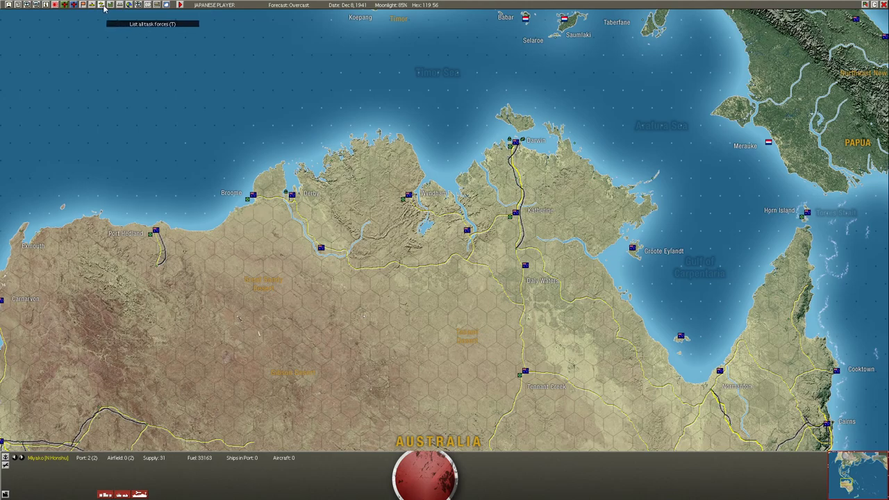
pyautogui.press('Up')
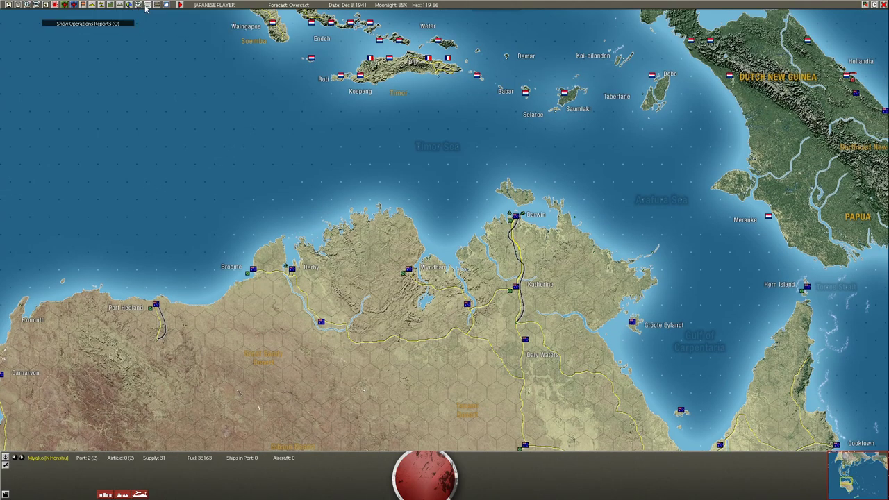
pyautogui.press('Up')
pyautogui.press('Up')
pyautogui.press('Up')
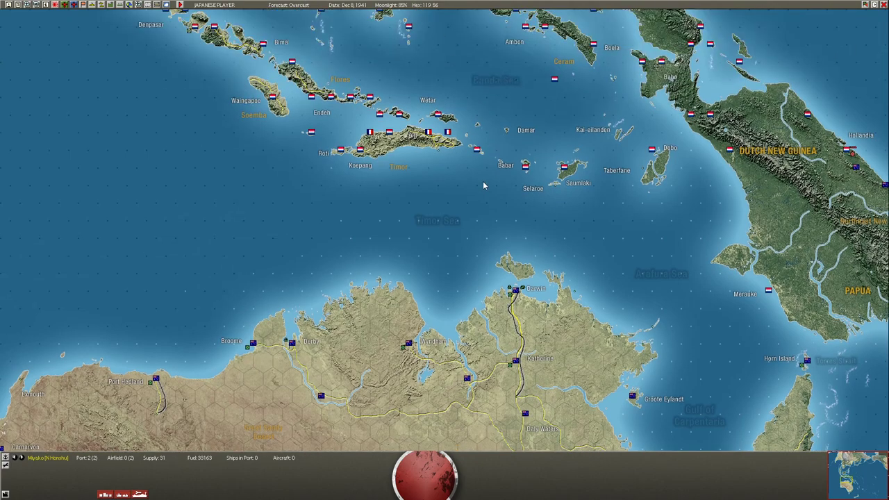
pyautogui.press('Right')
pyautogui.press('Right')
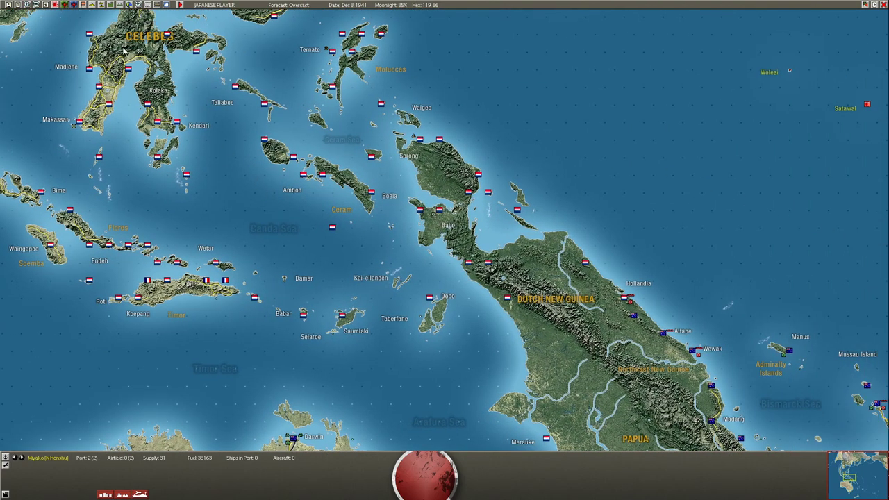
# Open the active ships list, view the details of NCPC Yellow Rvr 18 at its end and exit
pyautogui.click(89, 9)
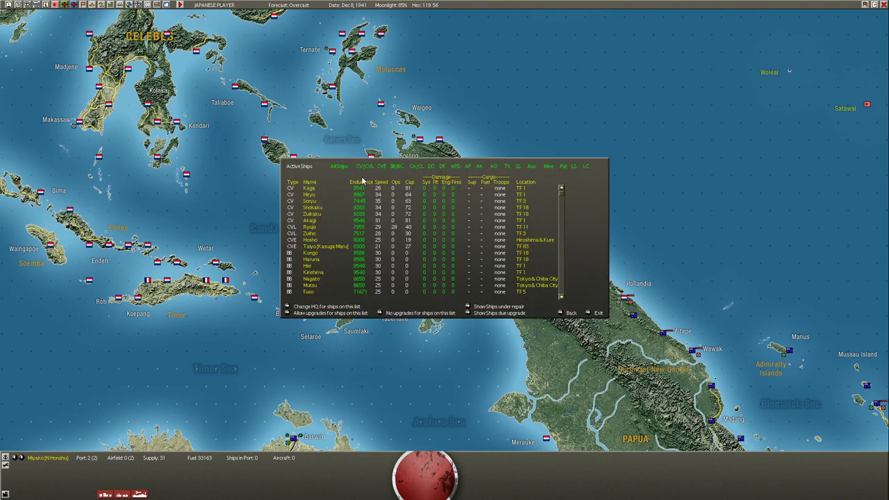
pyautogui.moveTo(566, 193); pyautogui.dragTo(561, 299)
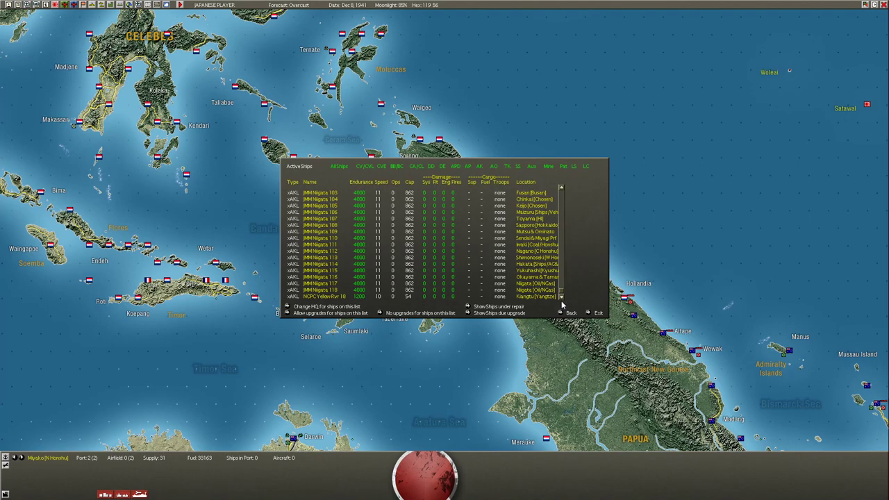
pyautogui.click(328, 297)
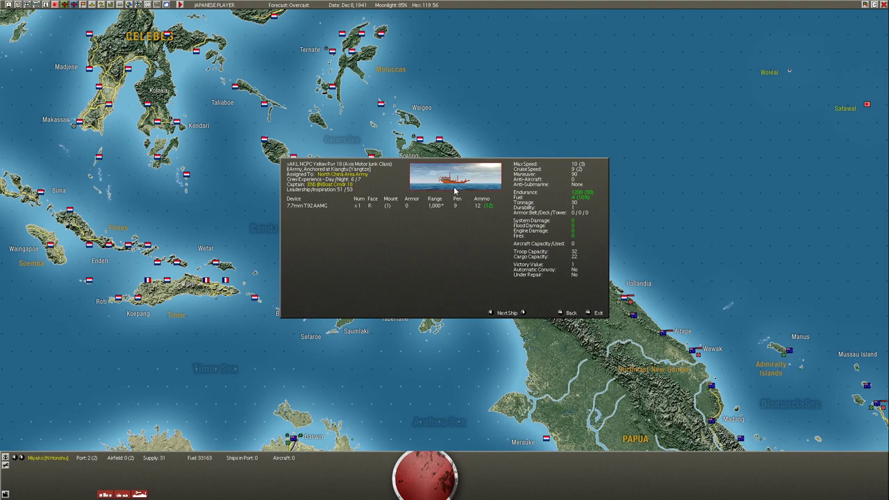
pyautogui.click(592, 312)
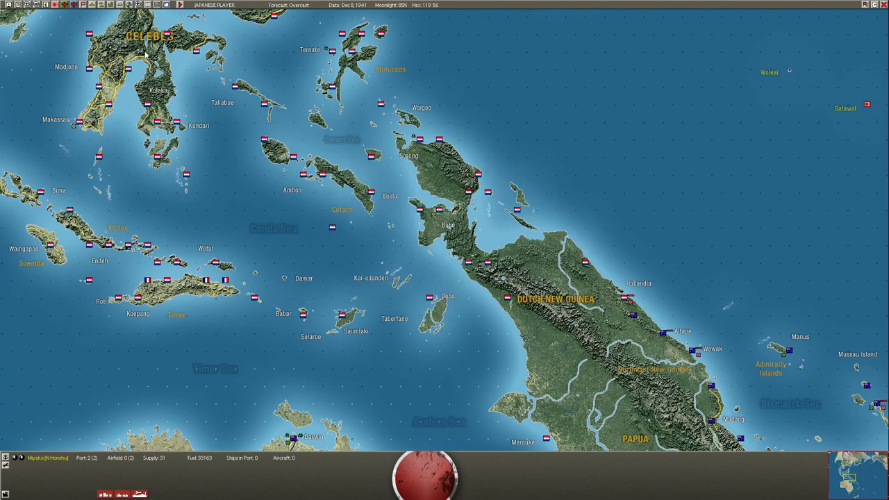
# Reopen the active ships list, view the details of JMM Niigata 104 and go back to the list
pyautogui.click(92, 6)
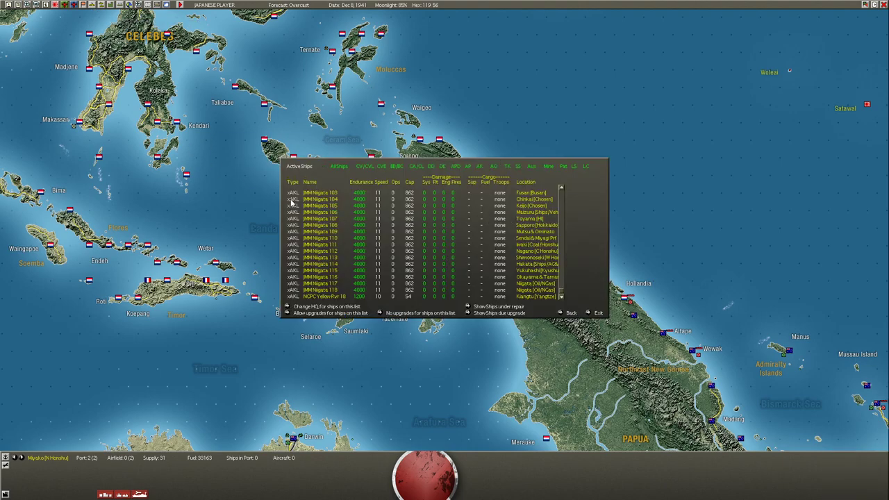
pyautogui.click(317, 199)
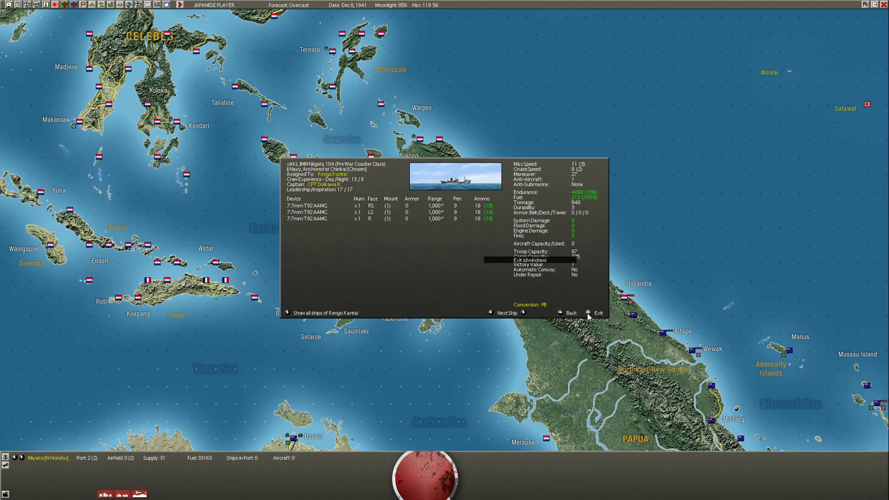
pyautogui.click(564, 313)
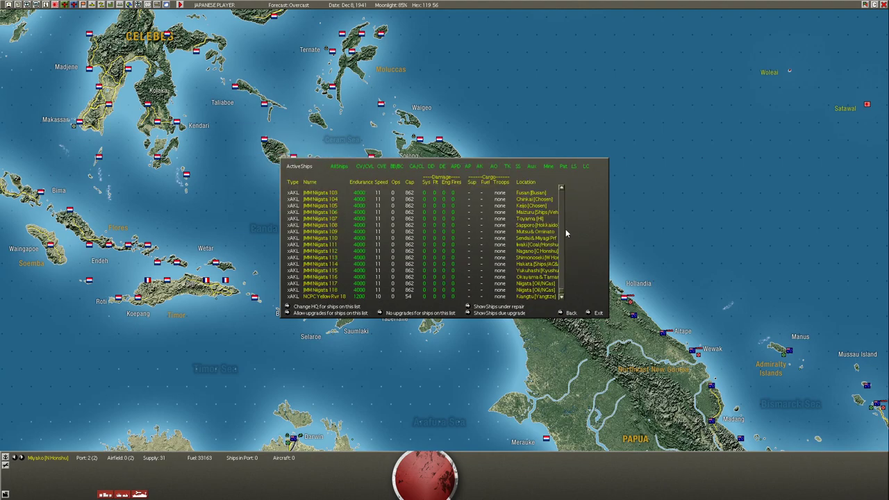
# Find the LCPR landing craft at Hankow in the active ships list, view the details of No 1178 LCPR and return
pyautogui.scroll(-10, 563, 296)
pyautogui.scroll(10, 564, 281)
pyautogui.scroll(10, 568, 248)
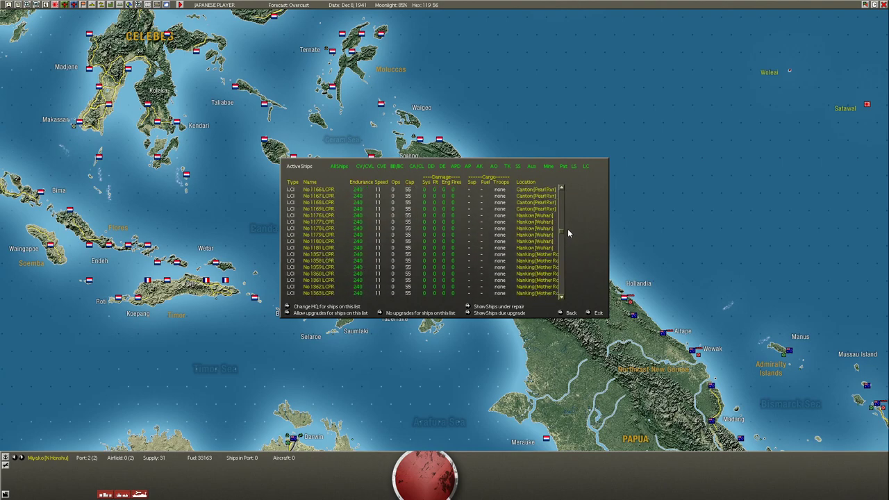
pyautogui.click(352, 228)
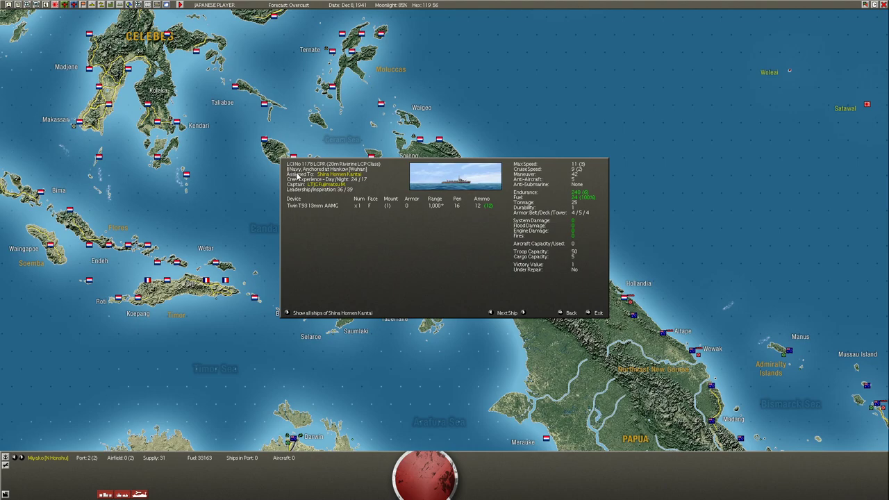
pyautogui.click(569, 312)
# Go up to the xAP transports in the active ships list, view the details of Teikyo Maru and return
pyautogui.scroll(15, 561, 238)
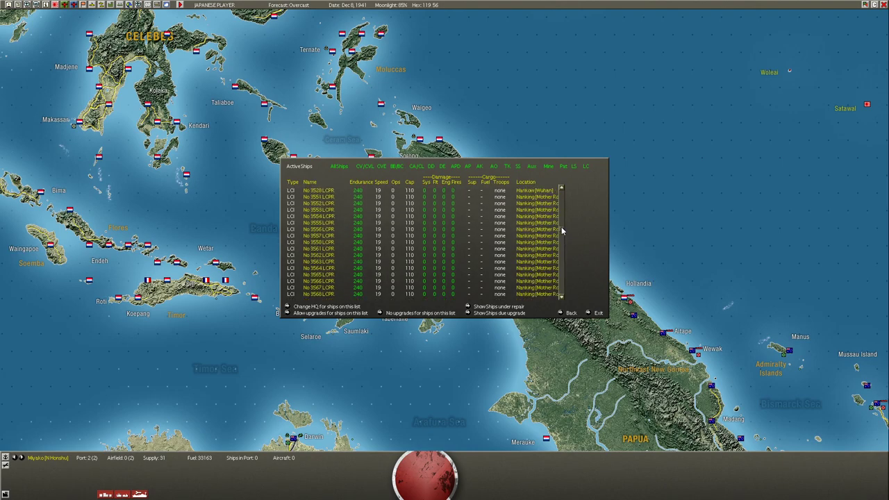
pyautogui.scroll(8, 562, 233)
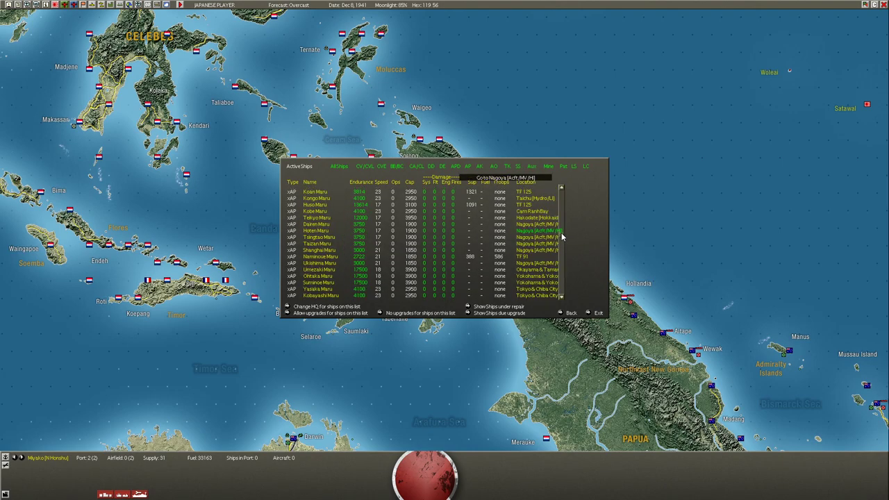
pyautogui.click(320, 219)
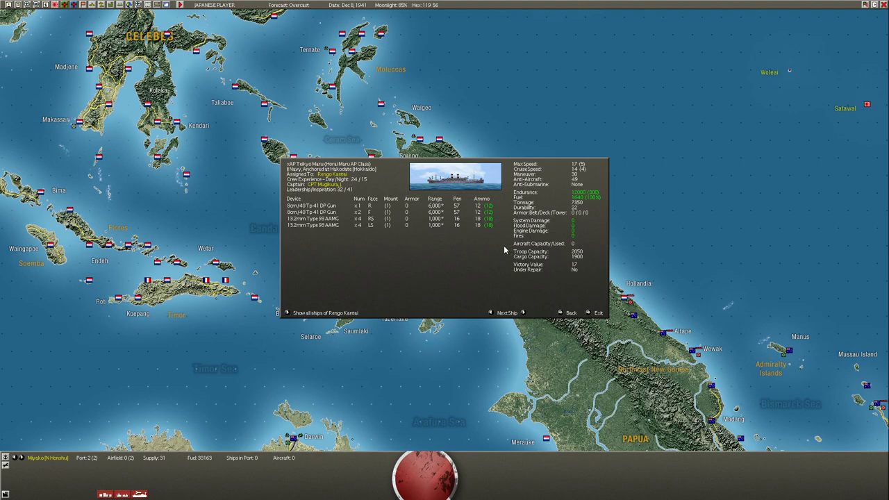
pyautogui.click(564, 314)
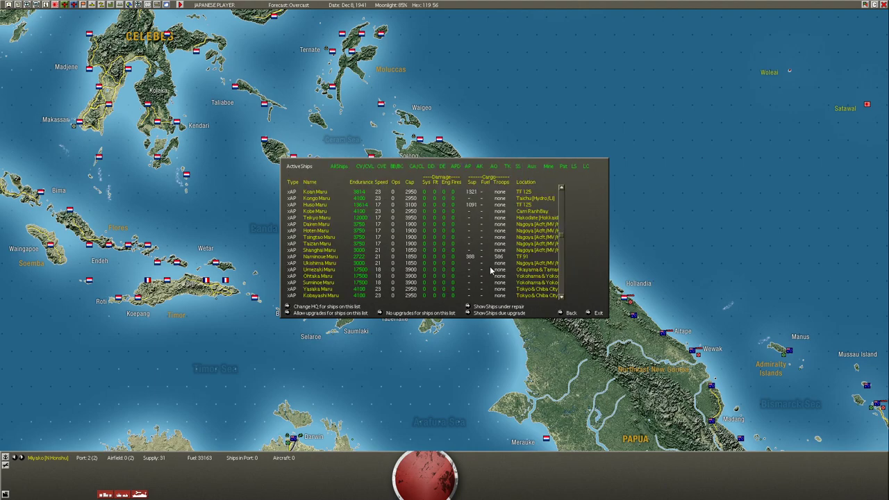
# Browse past the xAK cargo ships to the patrol boats, view the details of PB Showa Maru #5 and return to the list
pyautogui.click(562, 237)
pyautogui.click(564, 236)
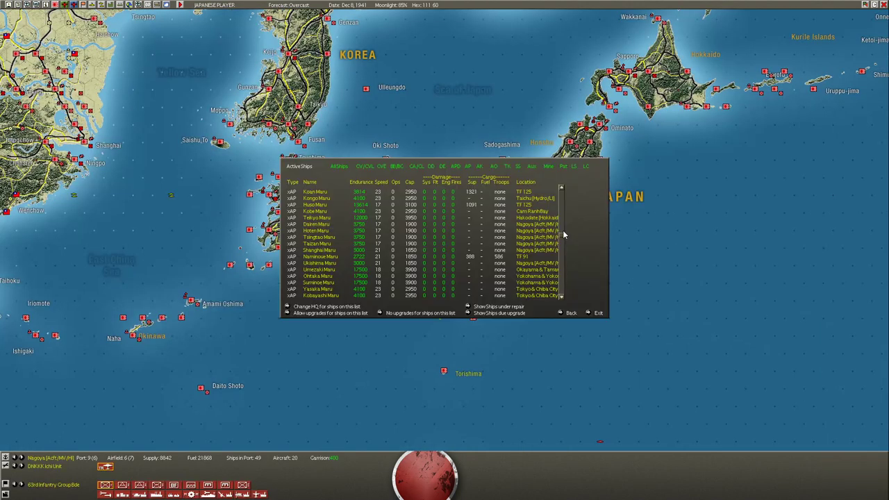
pyautogui.click(562, 234)
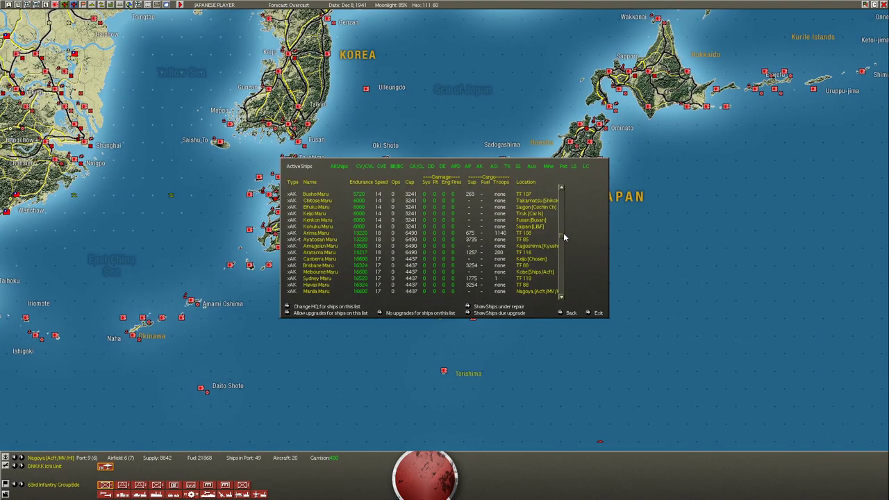
pyautogui.moveTo(563, 230); pyautogui.dragTo(575, 201)
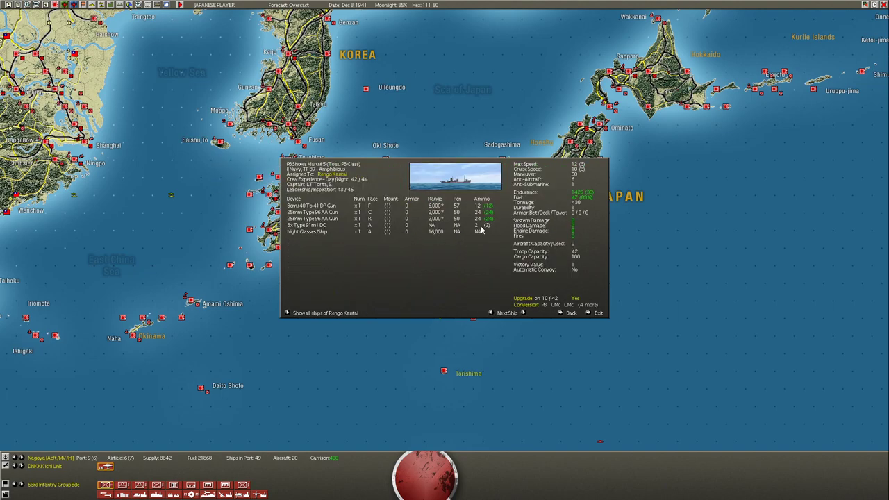
pyautogui.click(565, 313)
# Find the motor torpedo and gun boats, view the details of MTB G-7 and MGB G-4, and return to the list
pyautogui.scroll(10, 564, 208)
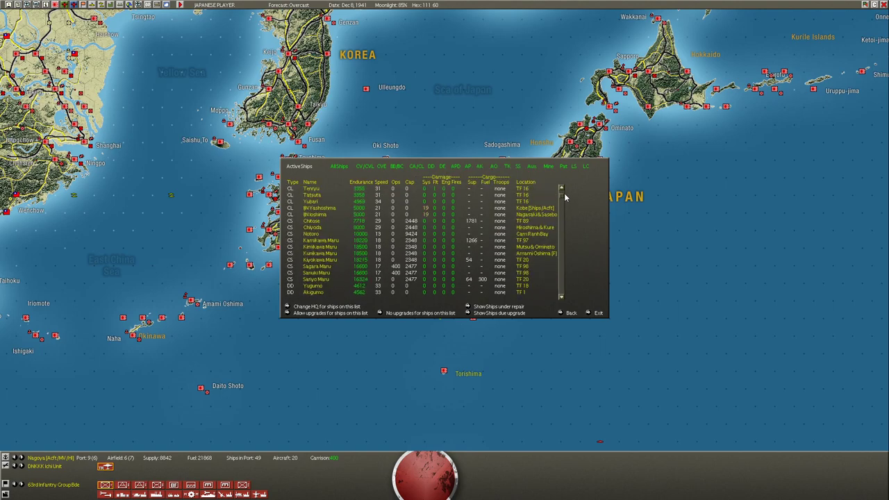
pyautogui.scroll(-5, 565, 203)
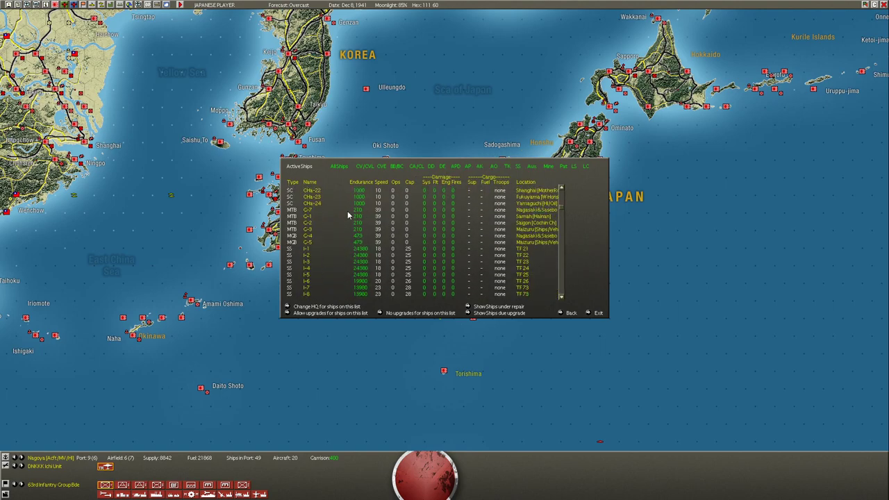
pyautogui.click(310, 210)
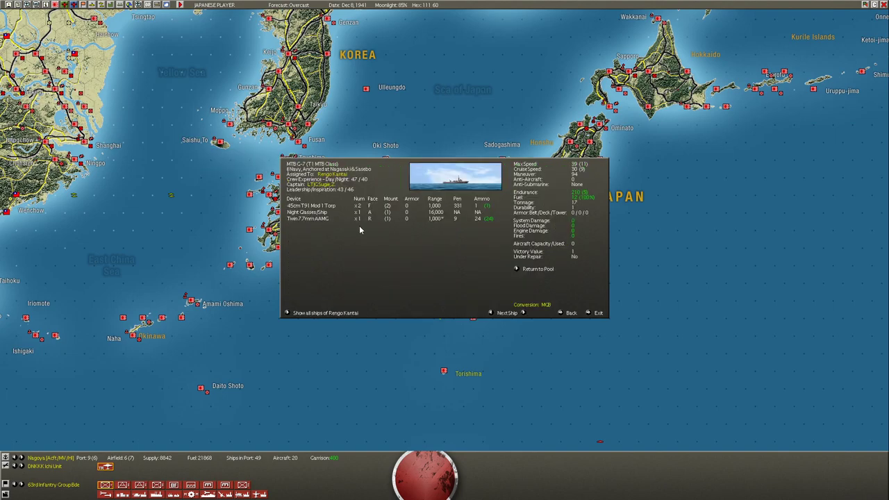
pyautogui.rightClick(424, 257)
pyautogui.click(393, 262)
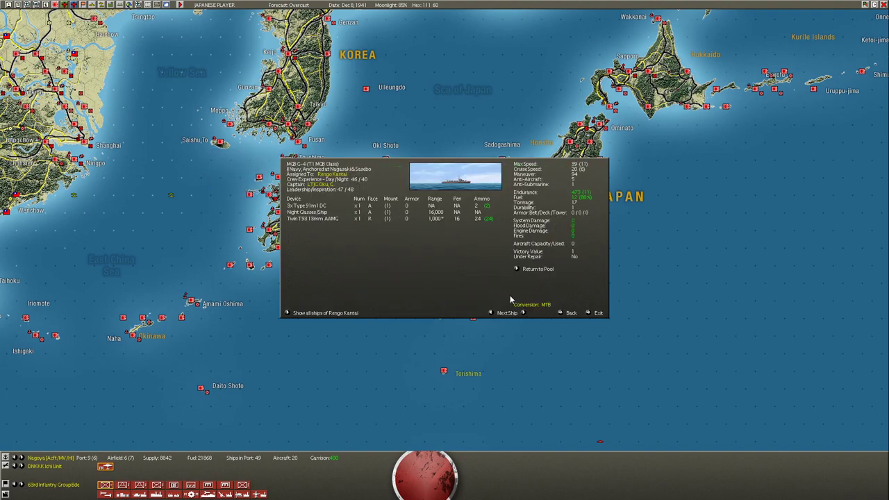
pyautogui.click(560, 312)
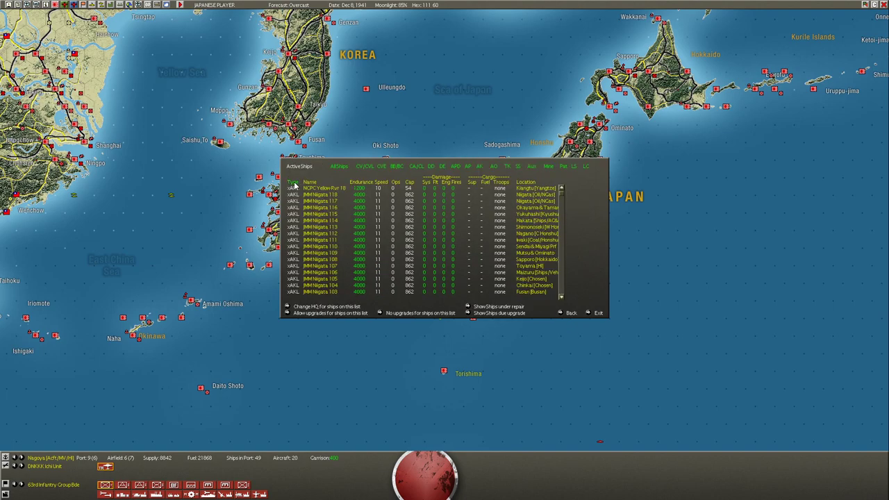
# Reverse the ship list's order by type, view the details of MGB G-5 and exit to the map
pyautogui.moveTo(561, 189); pyautogui.dragTo(612, 283)
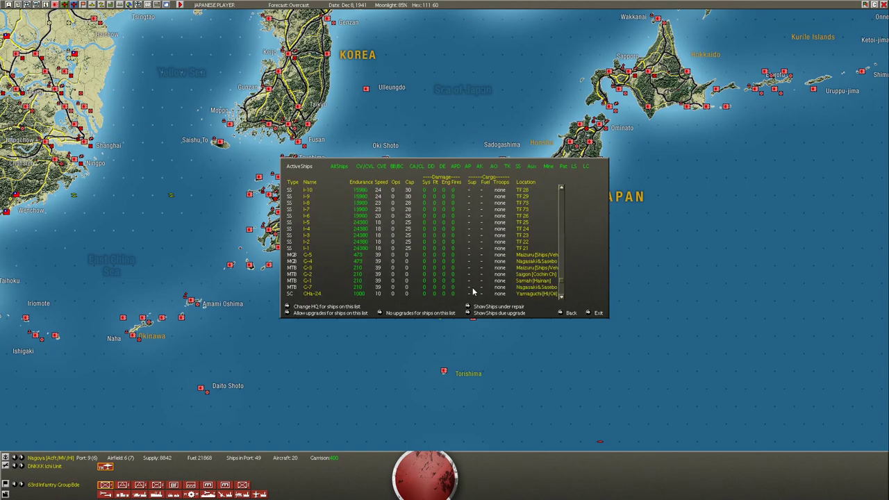
pyautogui.click(328, 254)
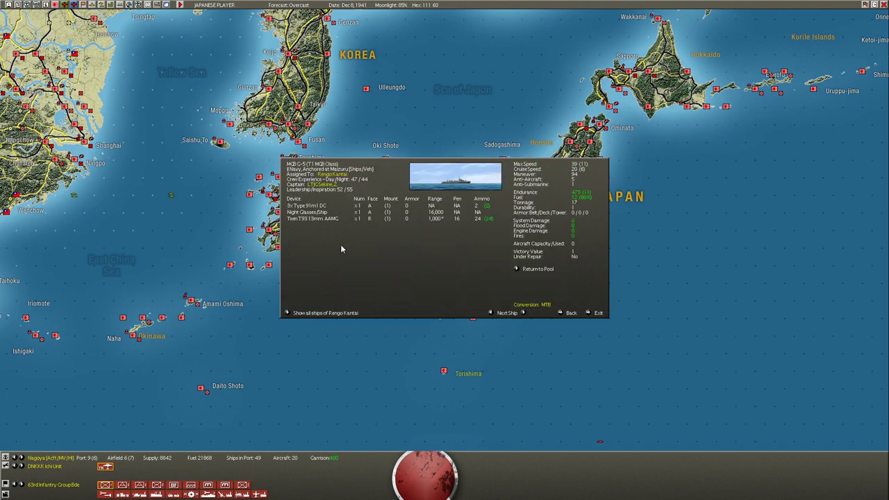
pyautogui.click(589, 314)
# Examine the map from Manchuria and the Sea of Japan south past Japan to the Bonin Islands and back
pyautogui.scroll(5, 421, 218)
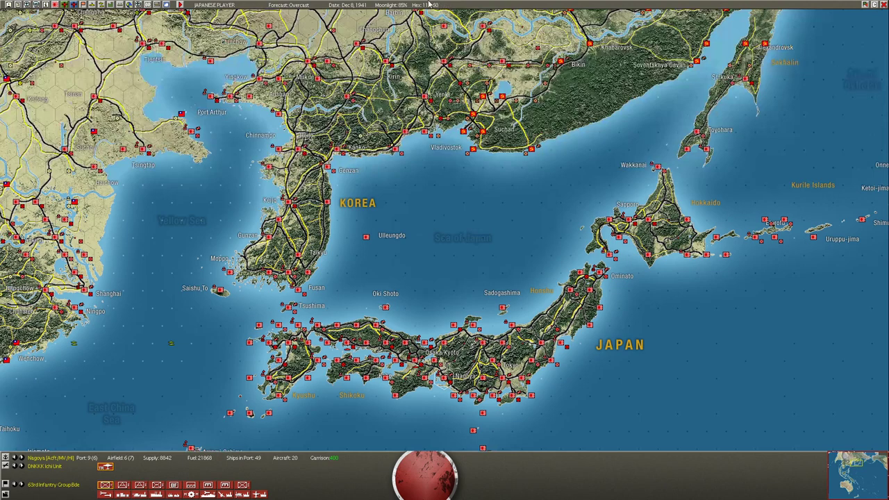
pyautogui.click(426, 280)
pyautogui.scroll(-3, 427, 280)
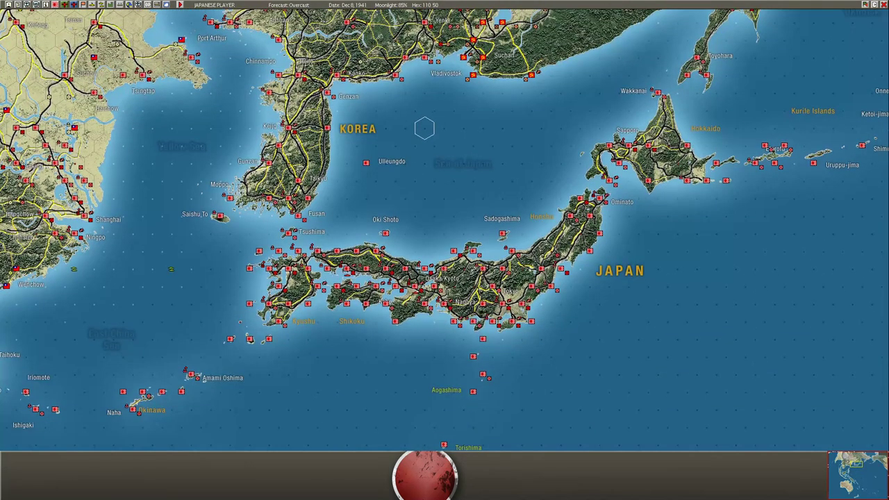
pyautogui.scroll(-2, 495, 381)
pyautogui.scroll(-2, 445, 230)
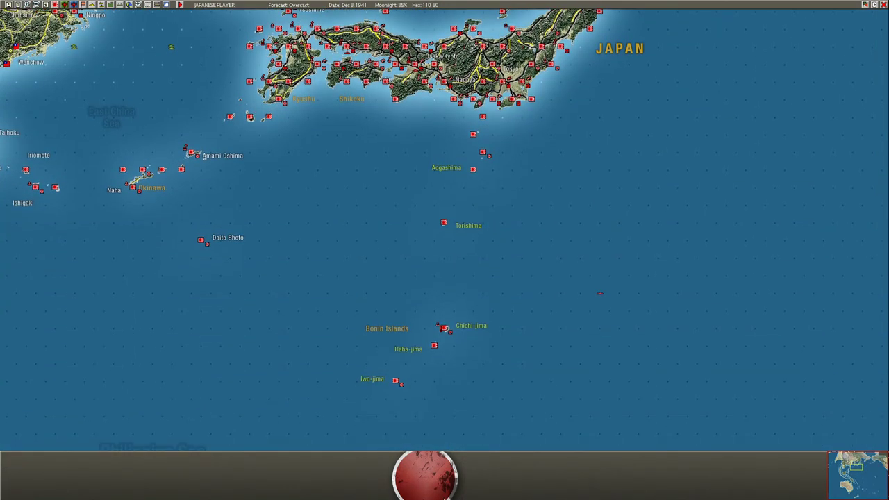
pyautogui.click(471, 204)
pyautogui.moveTo(414, 4)
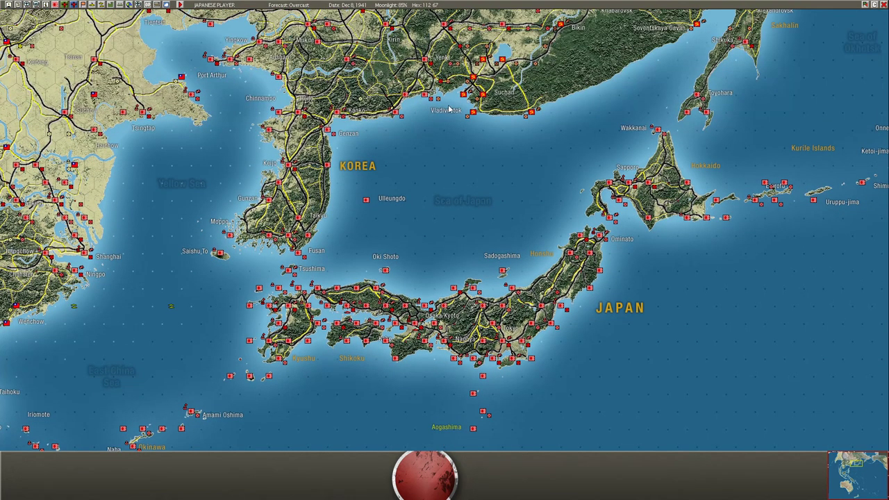
# Select the Ota and Sadogashima bases, and examine the map eastward past the Kuriles and Aleutians to the United States west coast
pyautogui.click(443, 130)
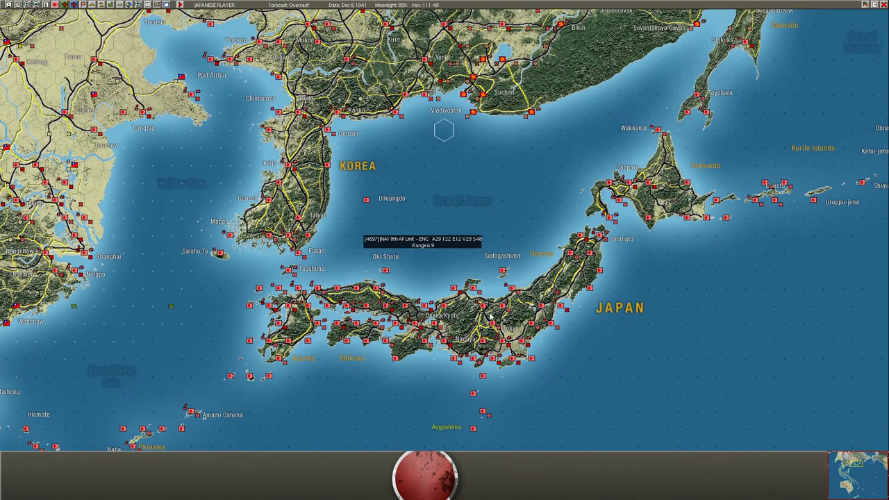
pyautogui.click(472, 265)
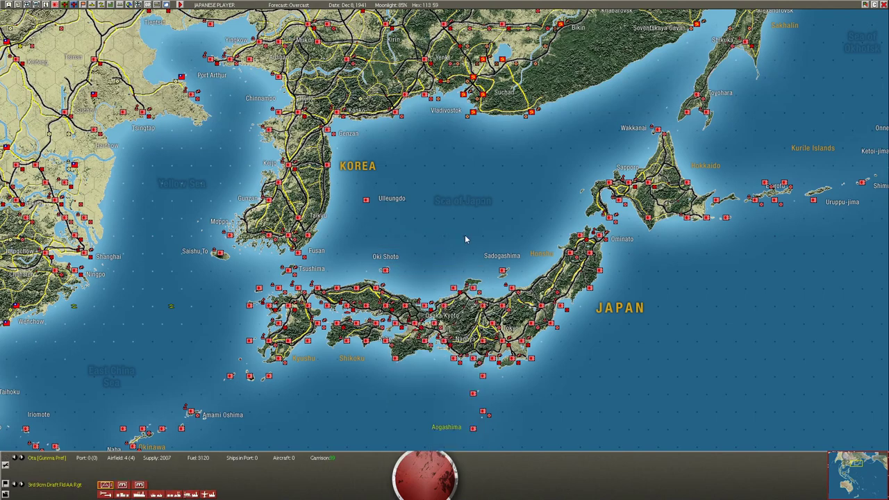
pyautogui.click(479, 192)
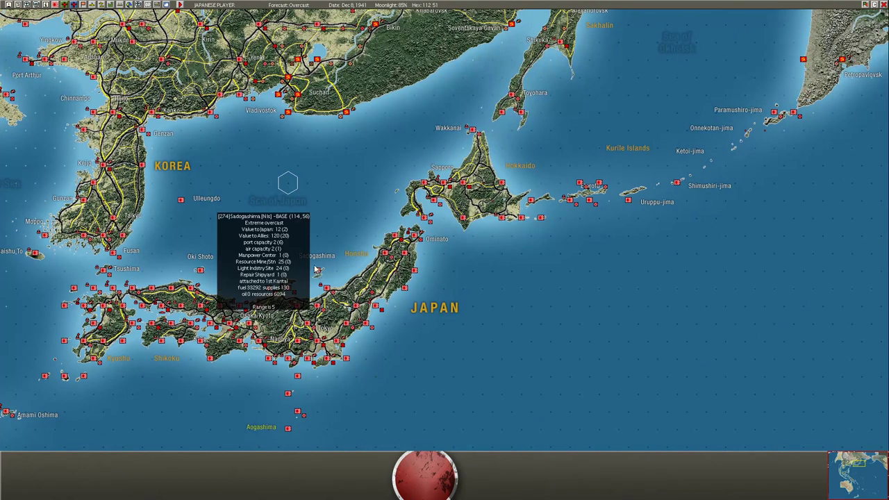
pyautogui.click(317, 272)
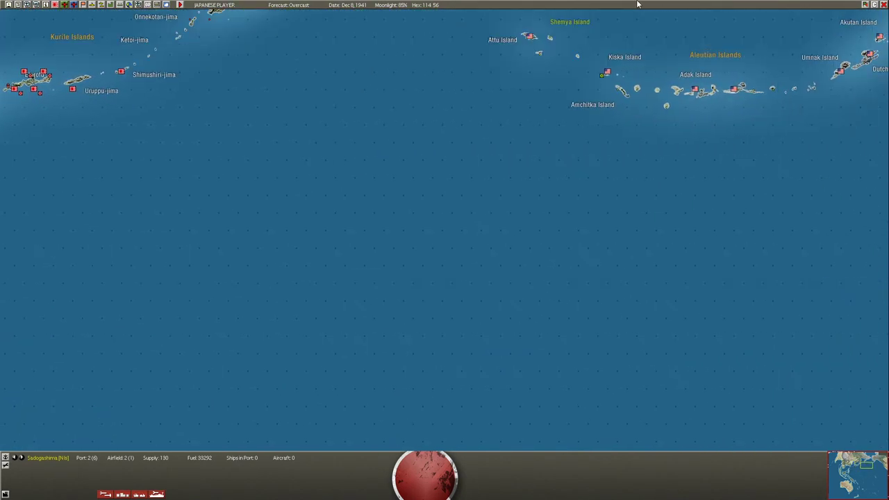
pyautogui.click(699, 308)
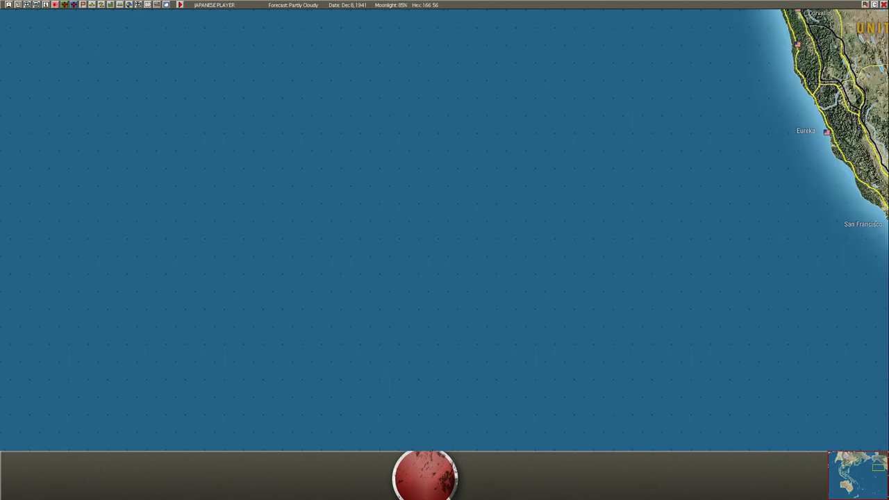
# Jump to Hawaii, open TF 18 near Pearl Harbor, view BB Kongo's details, reverse the ship order by type and exit
pyautogui.click(871, 479)
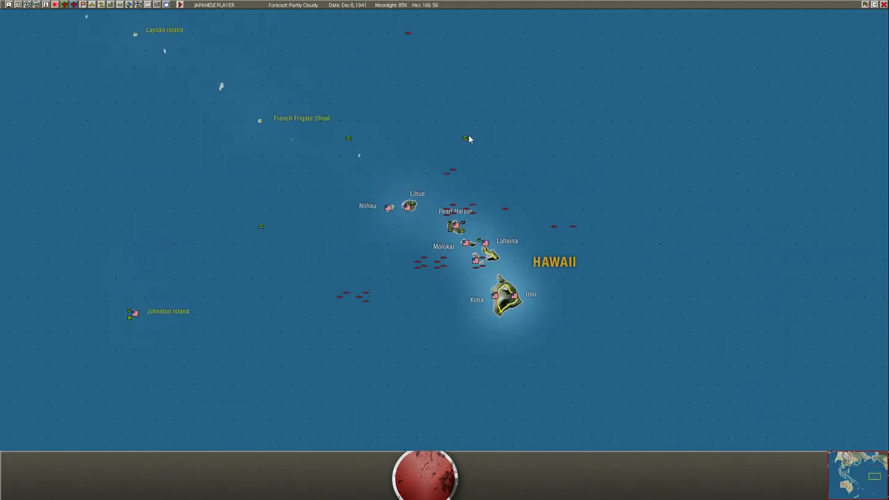
pyautogui.click(465, 139)
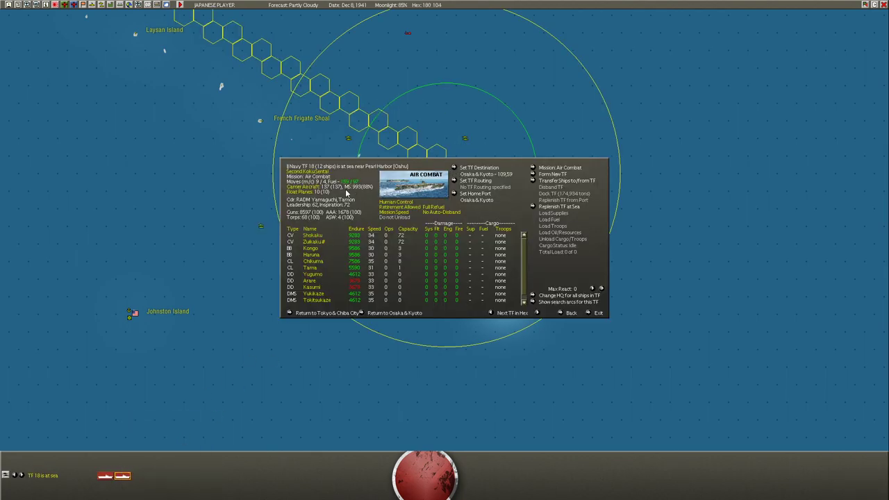
pyautogui.click(311, 249)
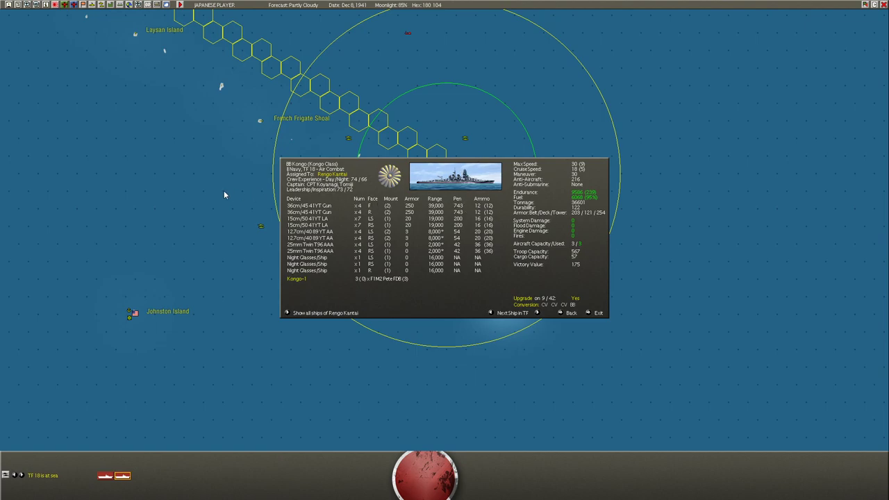
pyautogui.click(562, 313)
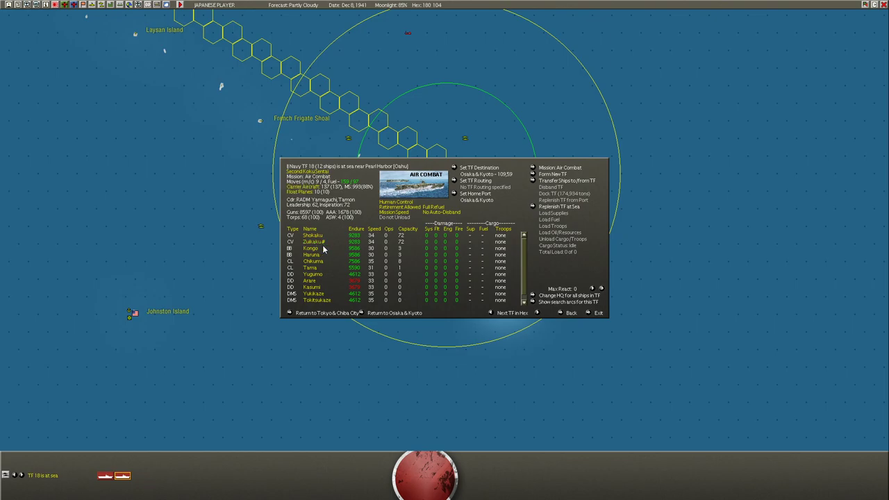
pyautogui.click(291, 230)
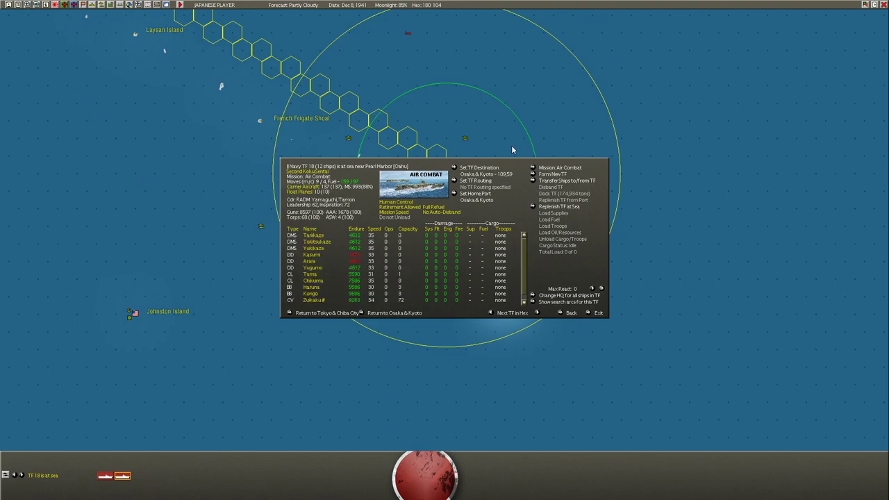
pyautogui.click(590, 313)
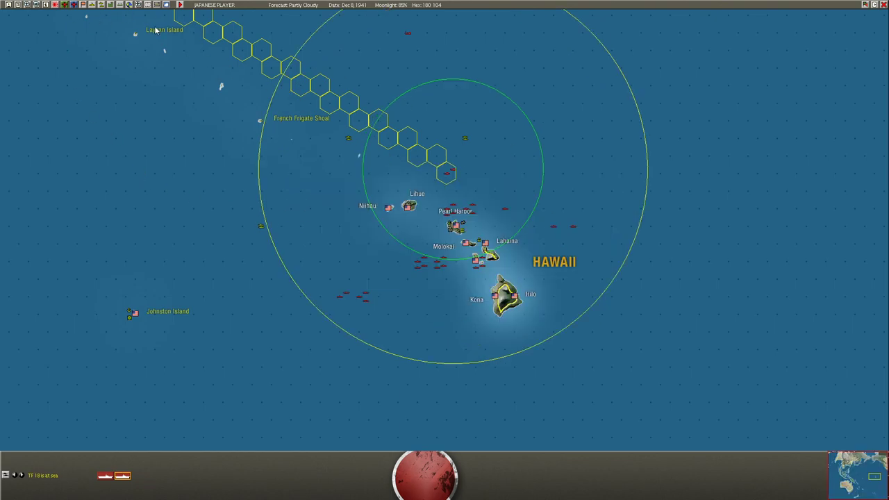
# Reopen the active ships list, sort it by type with carriers first, view the details of CV Kaga and return
pyautogui.click(92, 5)
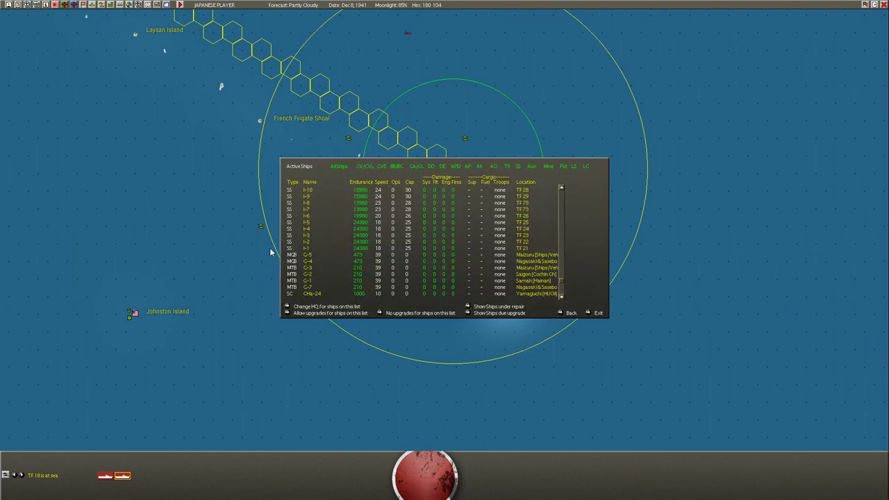
pyautogui.click(292, 183)
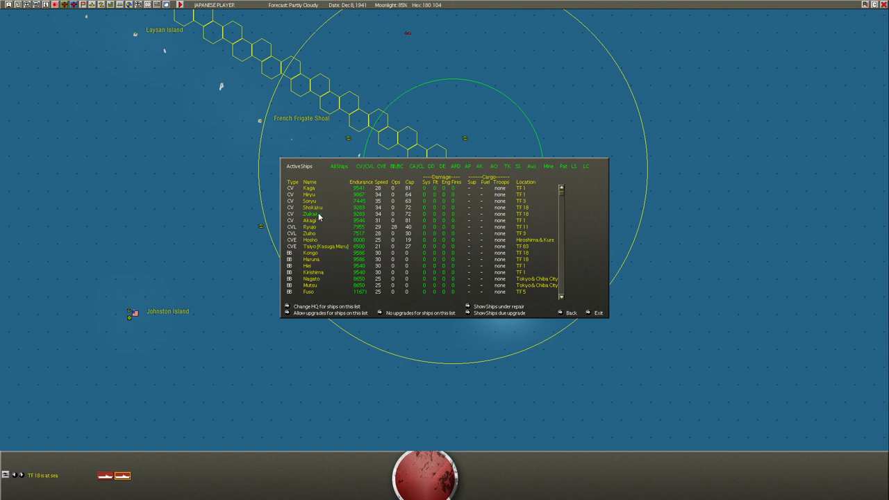
pyautogui.click(312, 189)
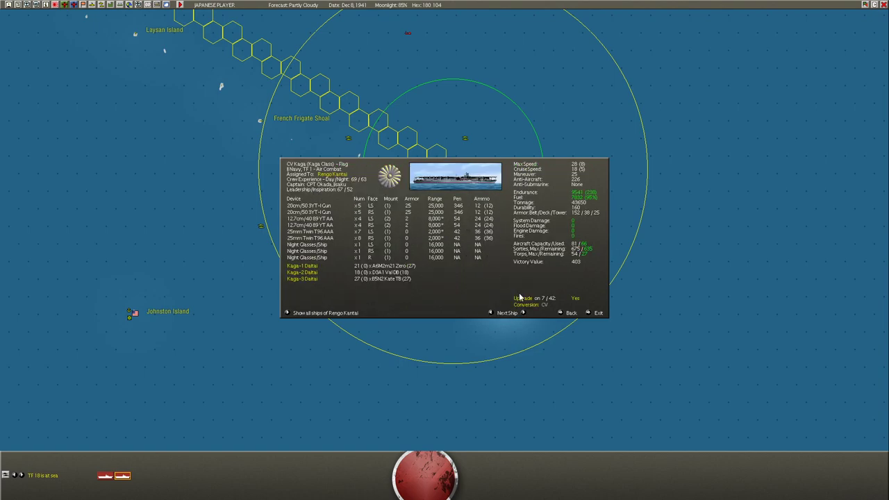
pyautogui.click(566, 313)
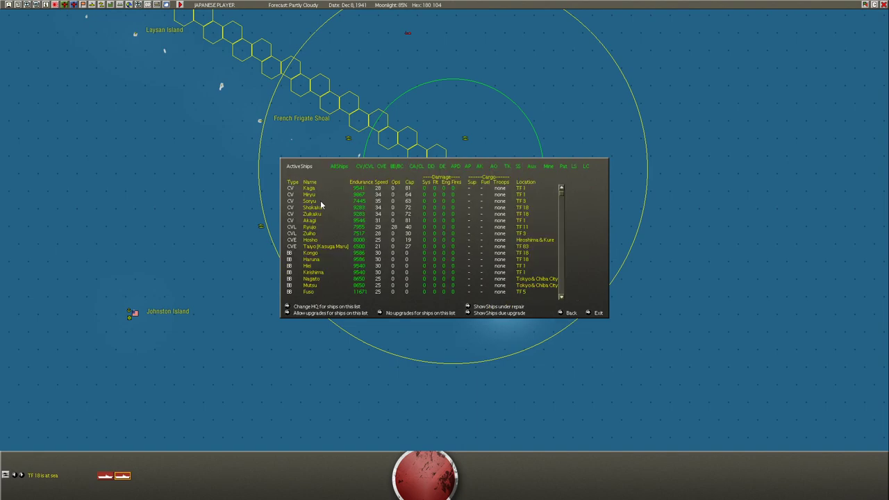
# View the details of CV Hiryu, CVE Hosho and CVL Zuiho, returning to the active ships list each time
pyautogui.click(310, 195)
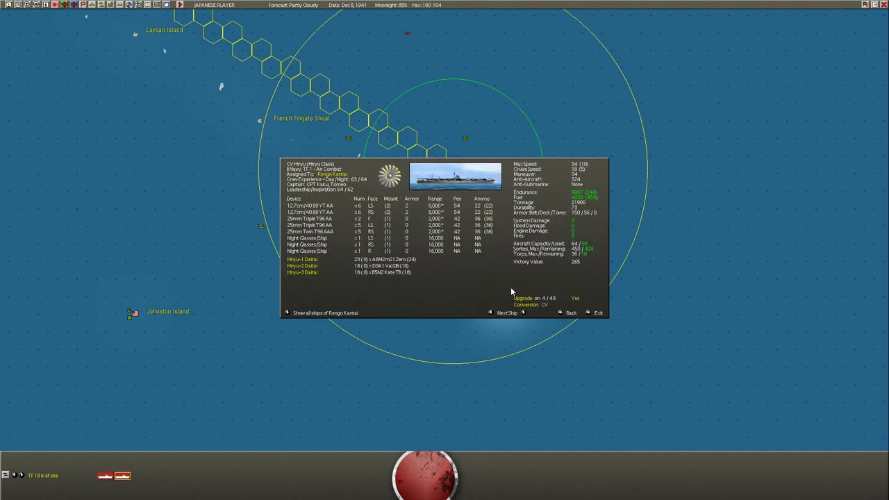
pyautogui.click(561, 314)
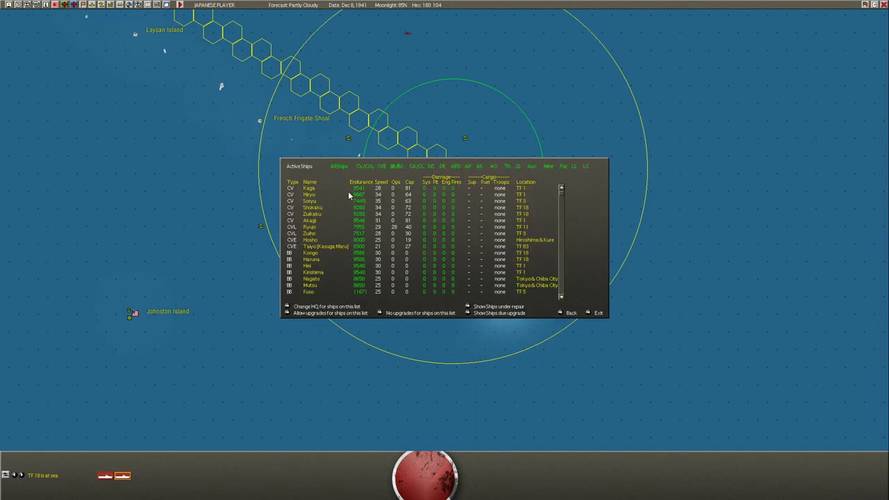
pyautogui.click(313, 245)
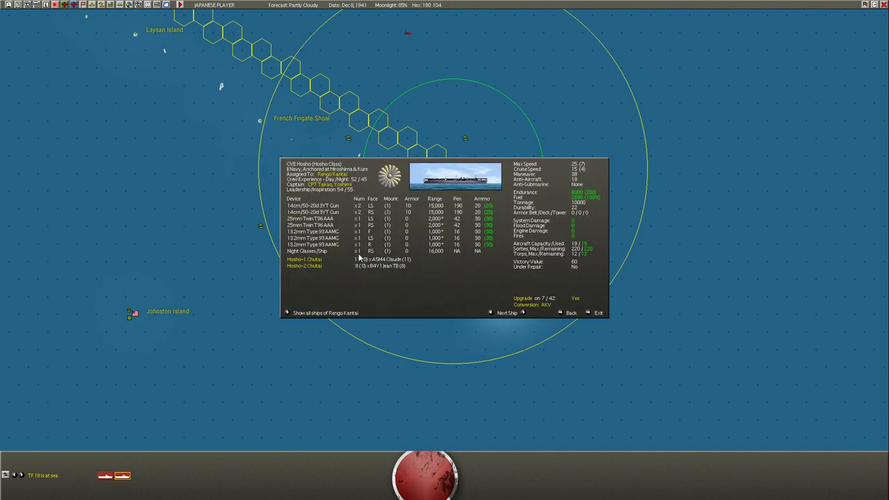
pyautogui.click(560, 313)
pyautogui.click(311, 233)
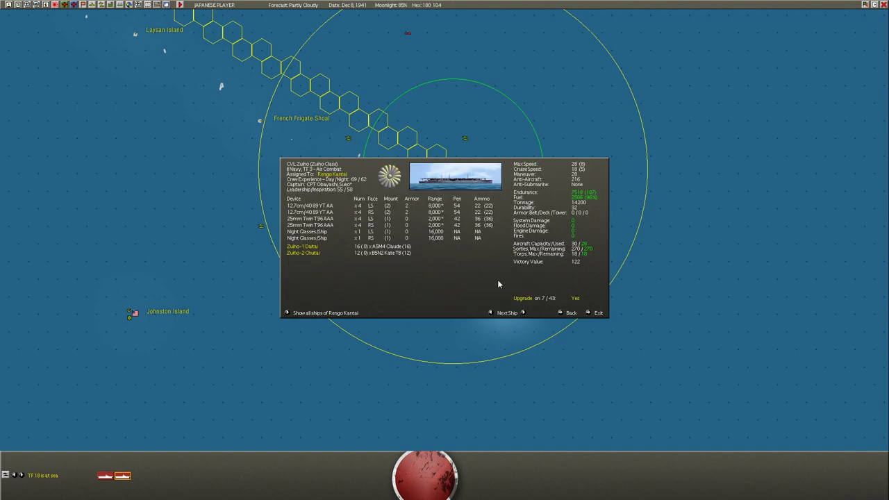
pyautogui.click(560, 312)
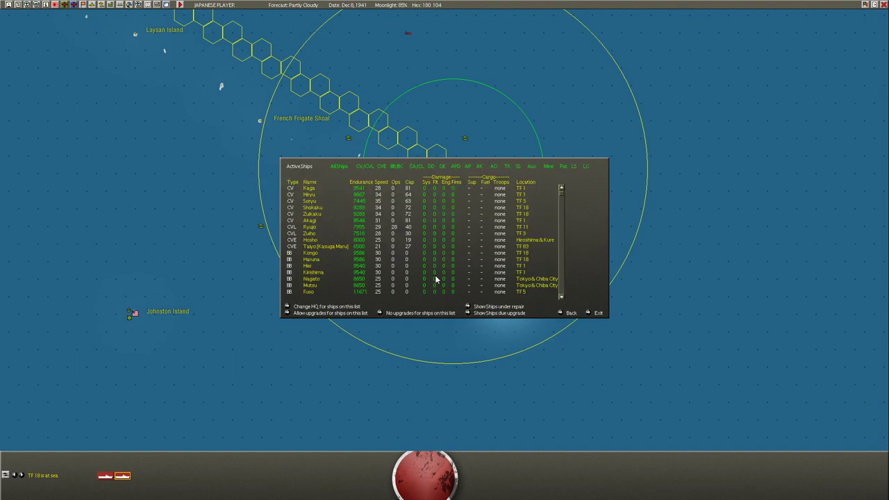
# View the details of BB Yamashiro, look through the heavy cruisers in the active ships list and exit it
pyautogui.scroll(-3, 435, 275)
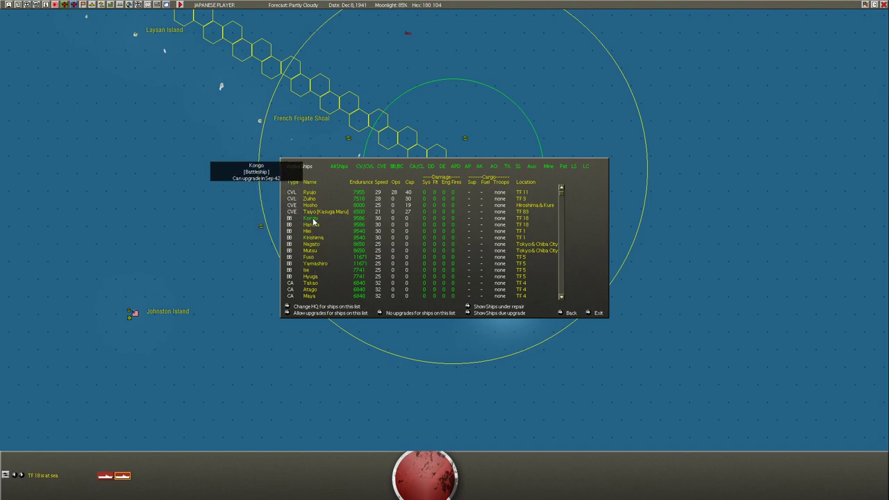
pyautogui.click(314, 264)
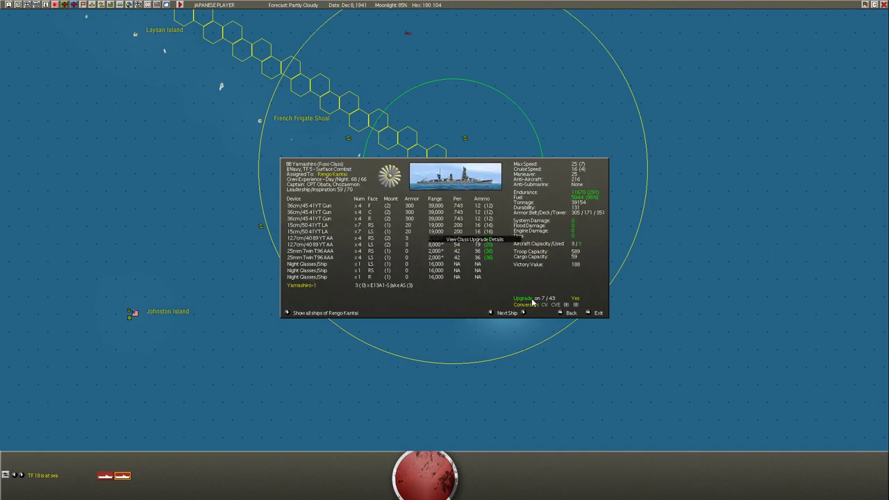
pyautogui.click(560, 313)
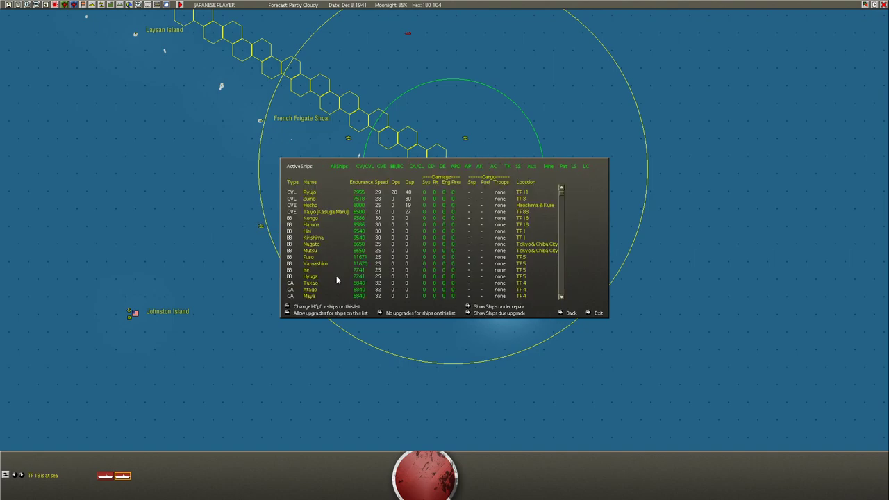
pyautogui.scroll(-6, 338, 278)
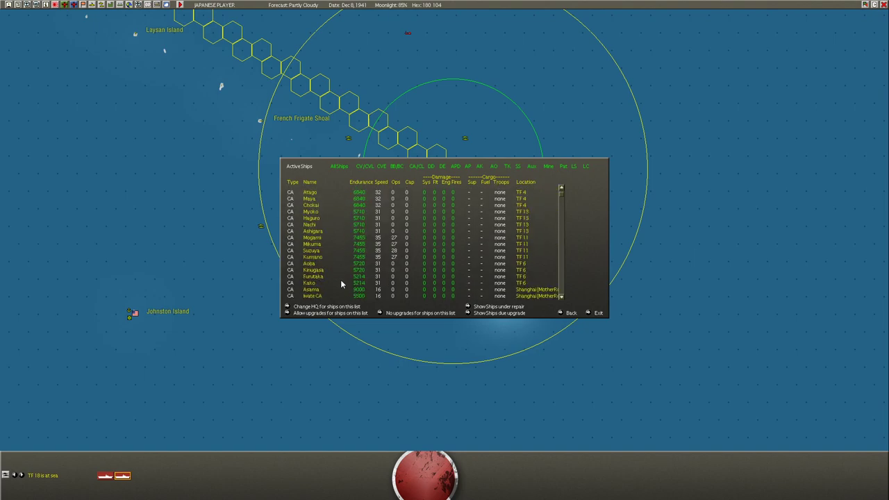
pyautogui.click(584, 312)
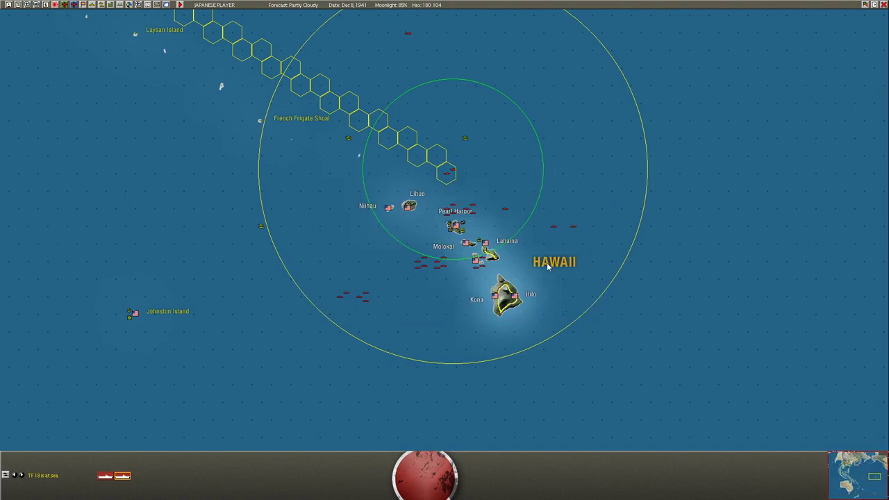
# Examine the map from Hawaii northwest past Midway Island, and jump to Korea and Japan
pyautogui.moveTo(421, 5)
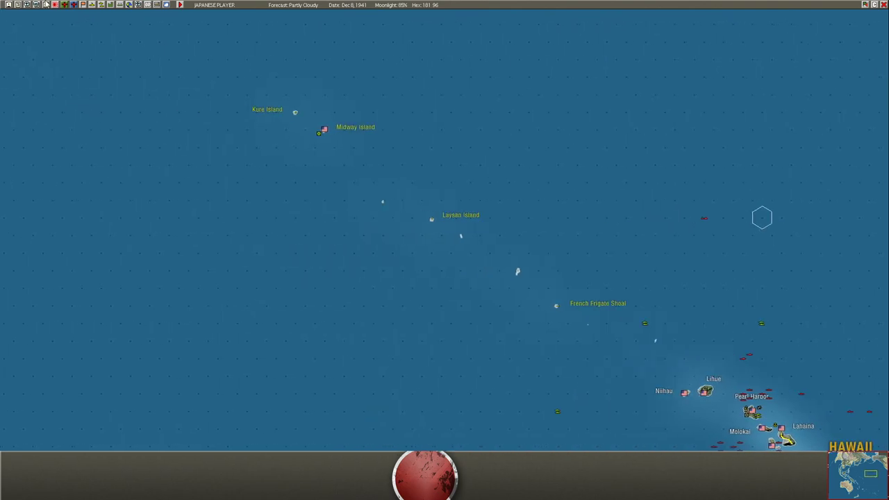
pyautogui.moveTo(126, 2)
pyautogui.moveTo(0, 148)
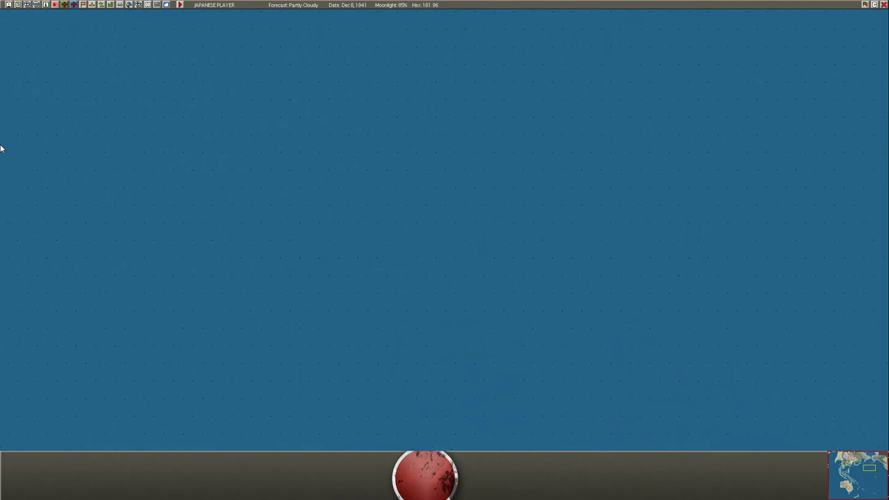
pyautogui.moveTo(671, 449)
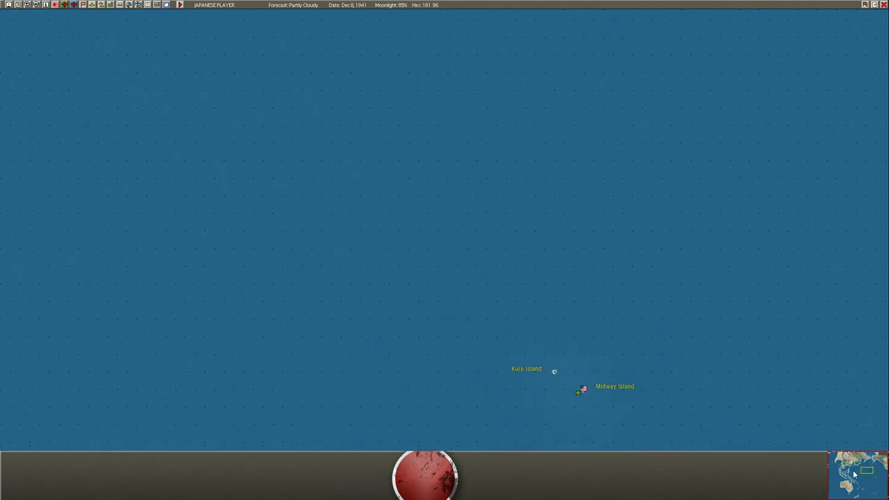
pyautogui.click(858, 469)
pyautogui.moveTo(593, 4)
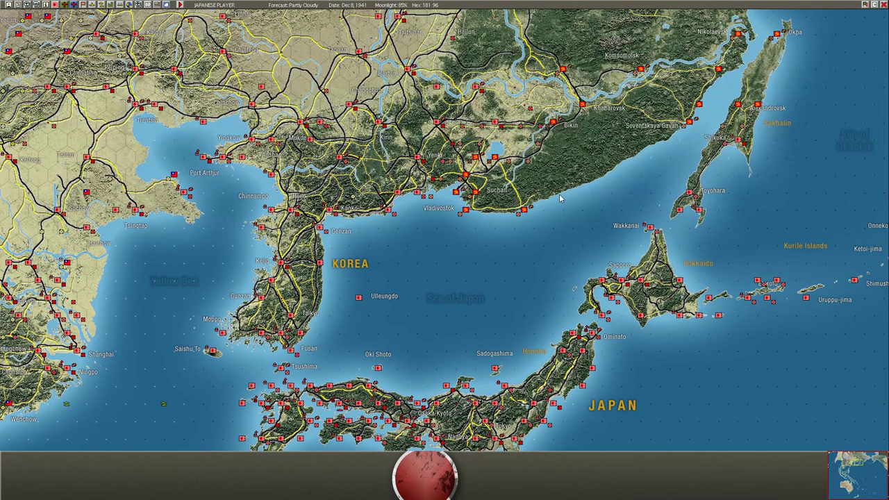
# Switch to the File Explorer window of the War in the Pacific Admiral's Edition - RHS folder and minimize it again
pyautogui.hotkey('alt', 'Tab')
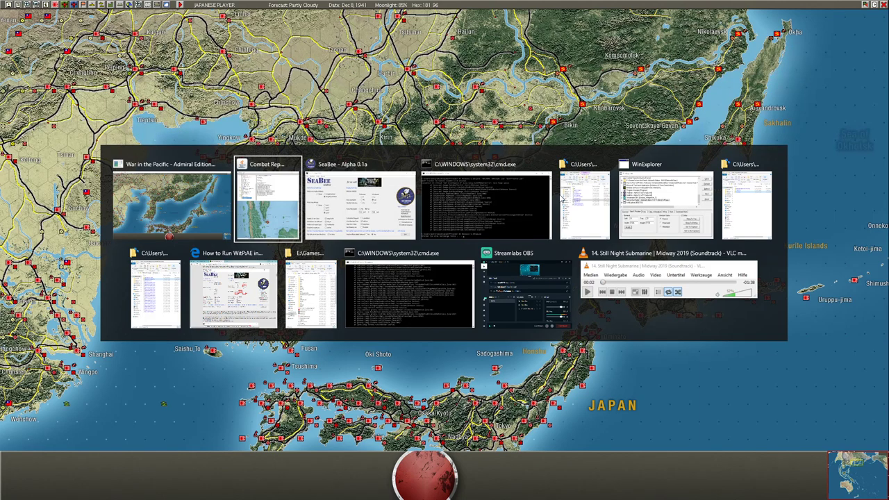
pyautogui.press('Tab')
pyautogui.press('Tab')
pyautogui.press('Tab')
pyautogui.press('Tab')
pyautogui.press('Tab')
pyautogui.press('Tab')
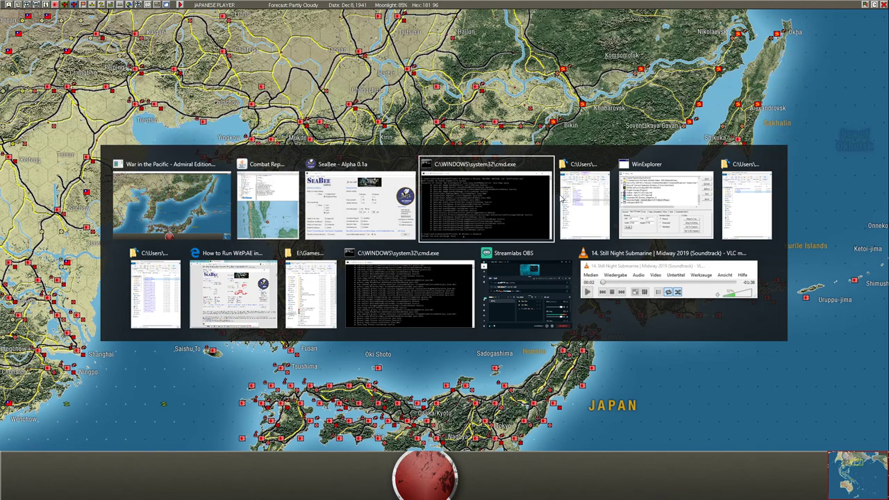
pyautogui.press('Tab')
pyautogui.press('Tab')
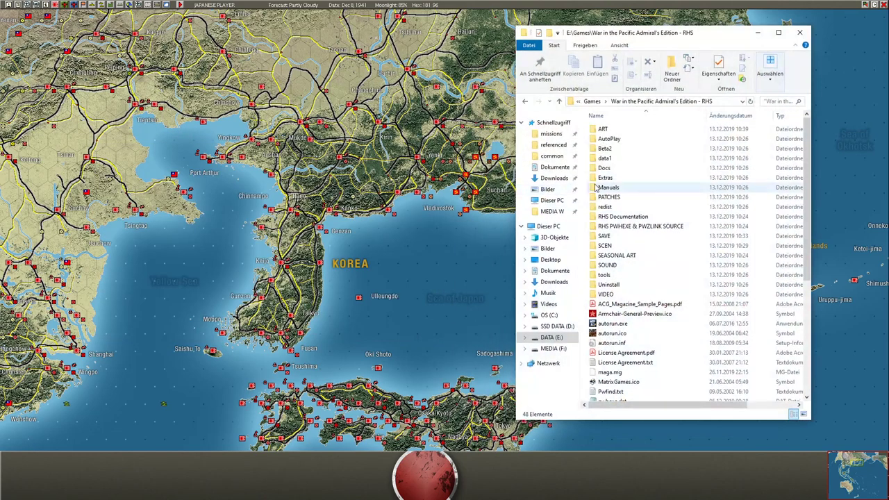
pyautogui.click(757, 33)
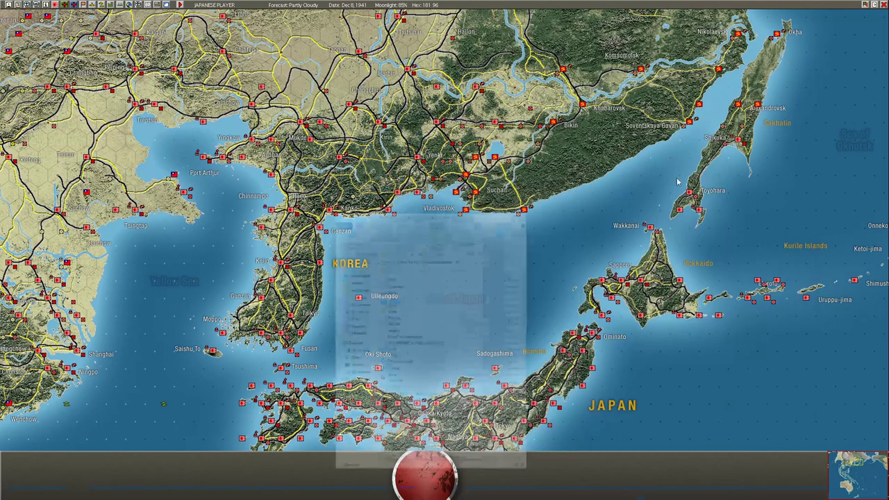
# Examine the map from the Sea of Japan south toward the Bonin Islands, and select two ocean hexes east of Japan
pyautogui.scroll(3, 500, 224)
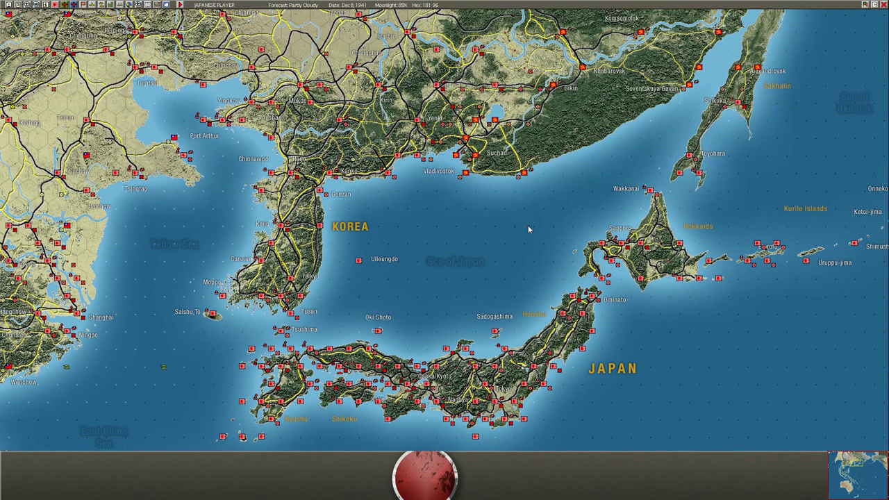
pyautogui.scroll(-2, 528, 229)
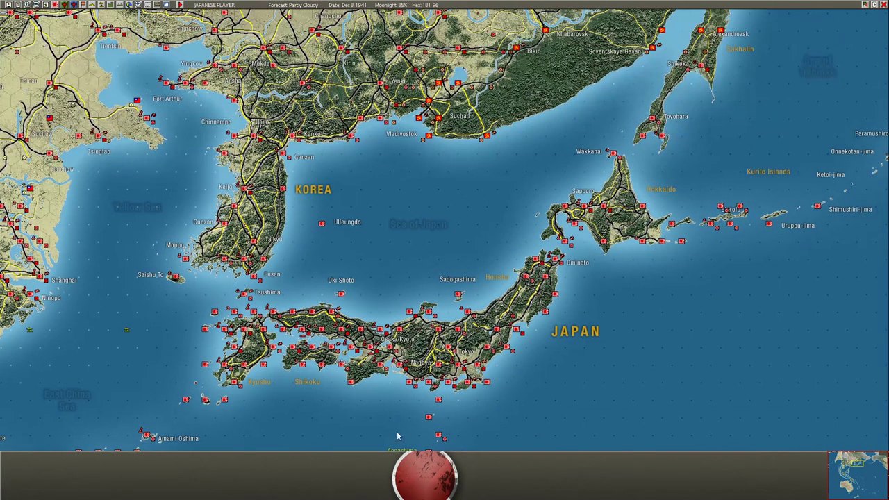
pyautogui.scroll(-3, 421, 399)
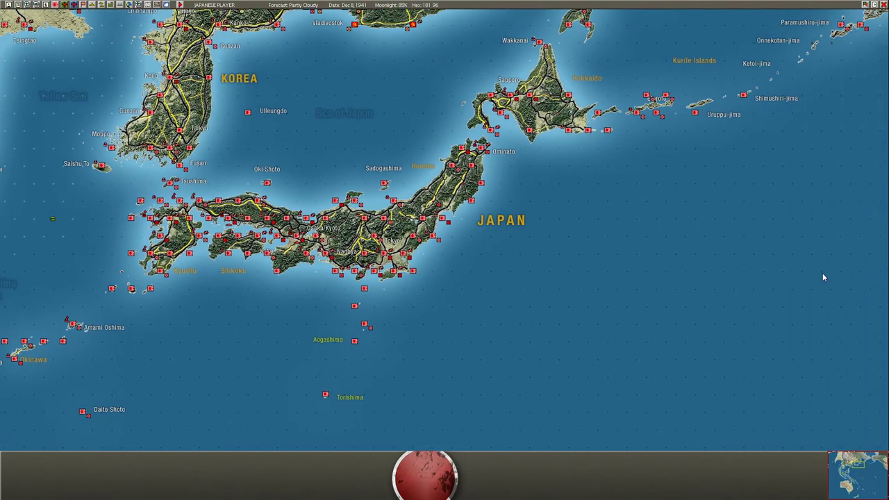
pyautogui.click(698, 331)
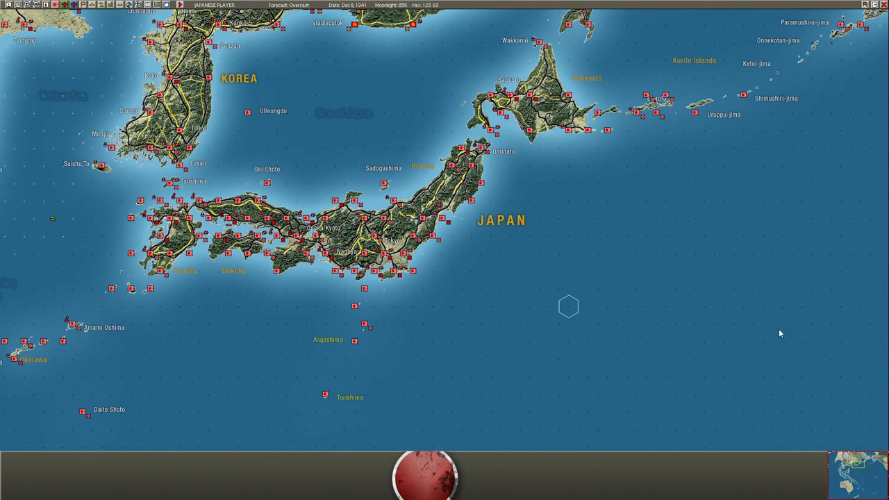
pyautogui.click(773, 325)
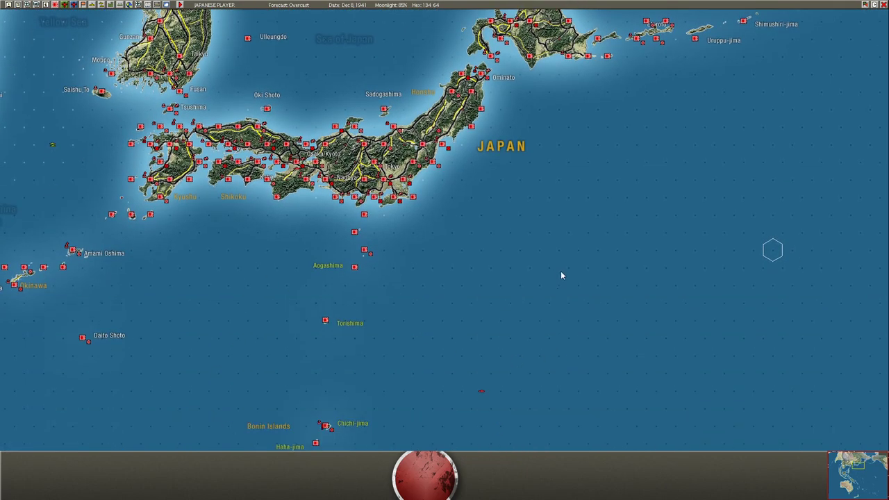
pyautogui.hotkey('alt', 'Tab')
pyautogui.hotkey('alt', 'Tab')
pyautogui.hotkey('alt', 'Tab')
pyautogui.hotkey('alt', 'Tab')
pyautogui.hotkey('alt', 'Tab')
pyautogui.hotkey('alt', 'Tab')
pyautogui.hotkey('alt', 'Tab')
pyautogui.hotkey('alt', 'Tab')
pyautogui.hotkey('alt', 'Tab')
pyautogui.hotkey('alt', 'Tab')
pyautogui.hotkey('alt', 'Tab')
pyautogui.hotkey('alt', 'Tab')
pyautogui.hotkey('alt', 'Tab')
pyautogui.hotkey('alt', 'Tab')
pyautogui.hotkey('alt', 'Tab')
pyautogui.hotkey('alt', 'Tab')
pyautogui.hotkey('alt', 'Tab')
pyautogui.hotkey('alt', 'Tab')
pyautogui.hotkey('alt', 'Tab')
pyautogui.hotkey('alt', 'Tab')
pyautogui.hotkey('alt', 'Tab')
pyautogui.hotkey('alt', 'Tab')
pyautogui.hotkey('alt', 'Tab')
pyautogui.hotkey('alt', 'Tab')
pyautogui.hotkey('alt', 'Tab')
pyautogui.hotkey('alt', 'Tab')
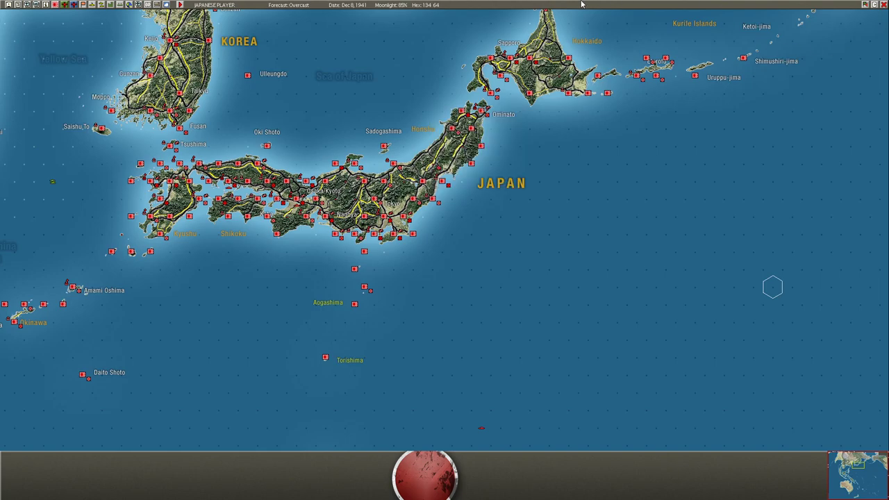
# Quit the current game with confirmation, and exit the program to the desktop from the main menu screen
pyautogui.press('Up')
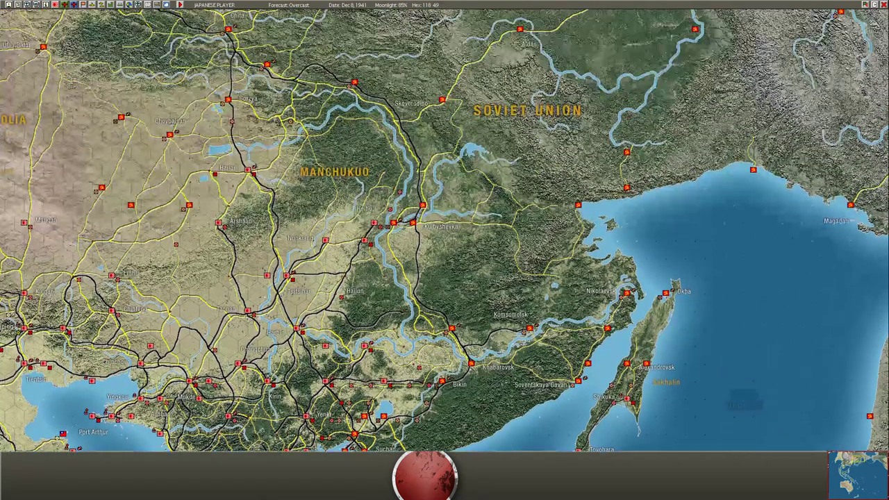
pyautogui.press('Up')
pyautogui.press('q')
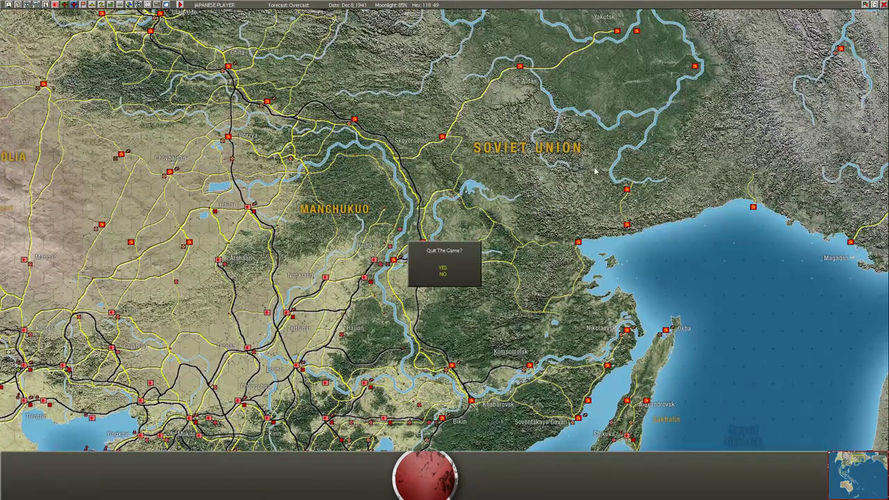
pyautogui.click(443, 268)
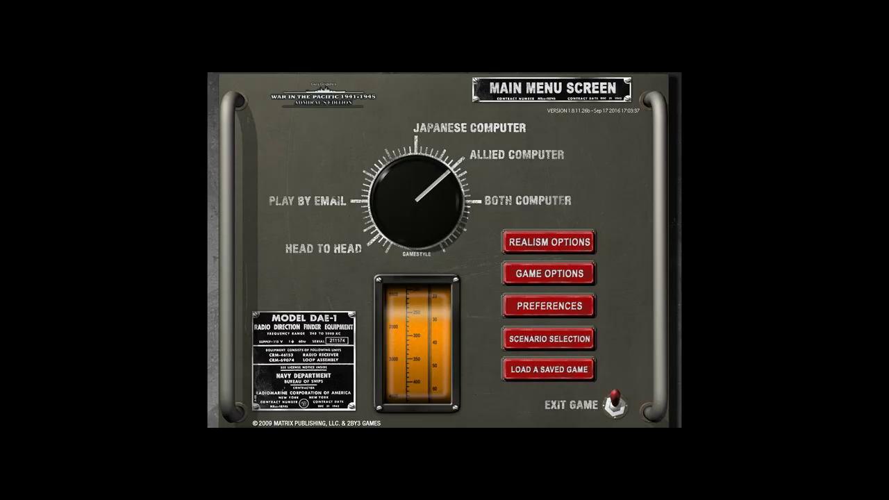
pyautogui.click(614, 405)
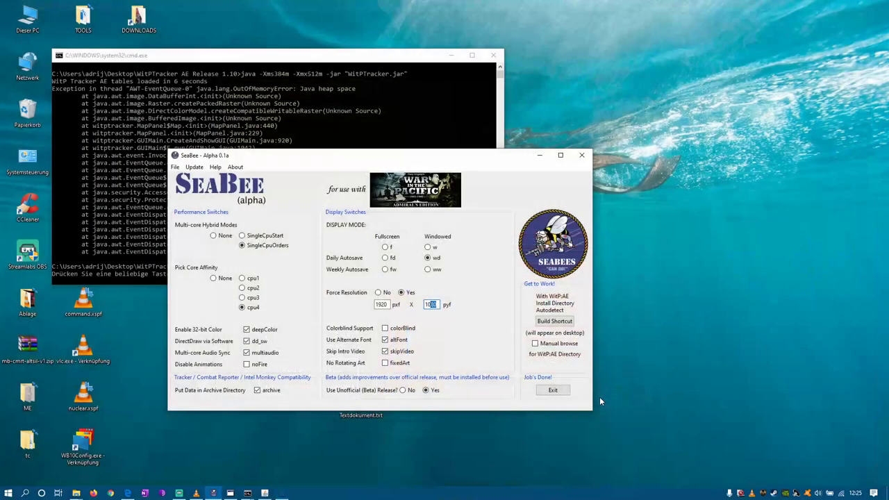
# Switch to the Edge browser and search the web for "rhs mod witp scenarios" in a new tab
pyautogui.click(128, 493)
pyautogui.click(486, 24)
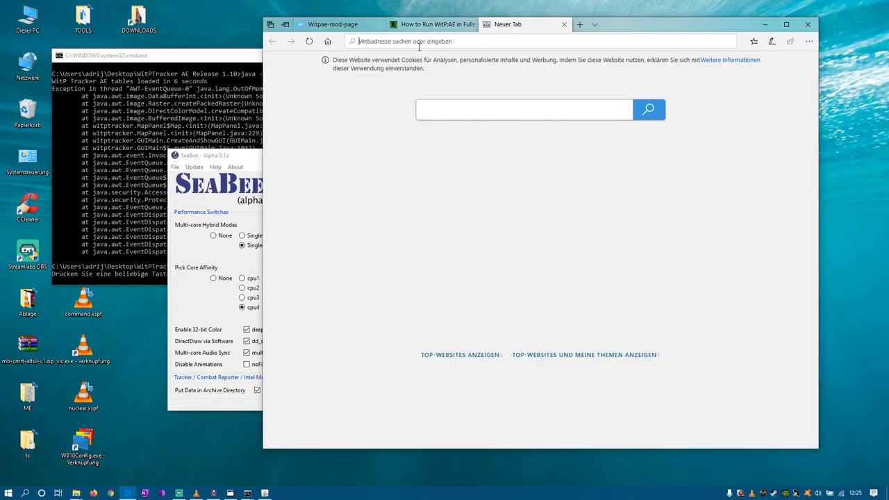
pyautogui.write('rhs mod war')
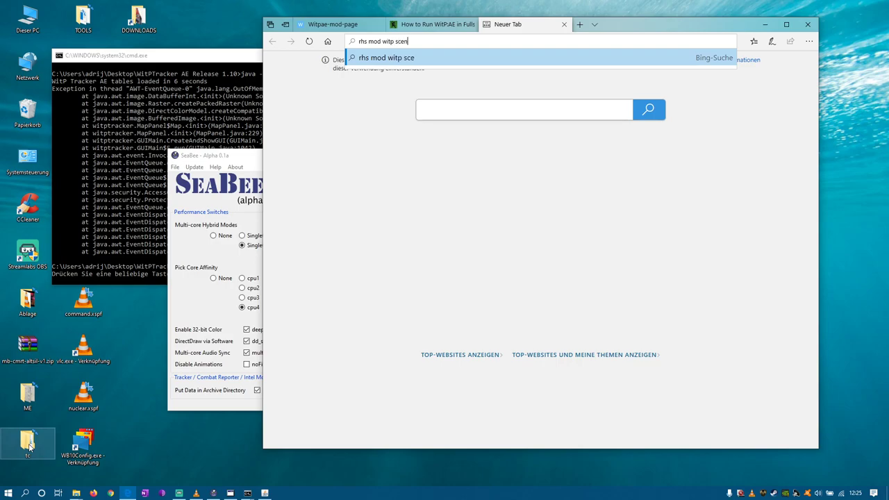
pyautogui.write('s')
pyautogui.press('Return')
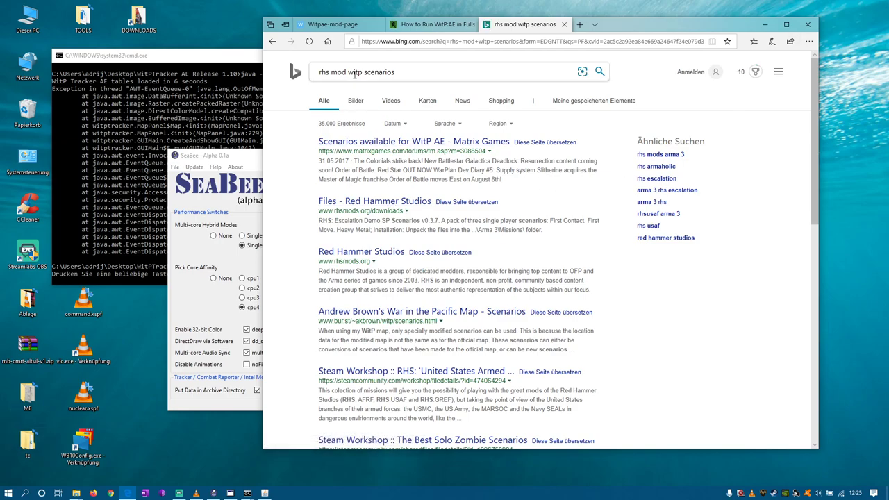
# Search for "witp rhs" instead, and open the Alternate Wars page of RHS War in the Pacific scenarios in its own tab
pyautogui.moveTo(414, 72); pyautogui.dragTo(300, 88)
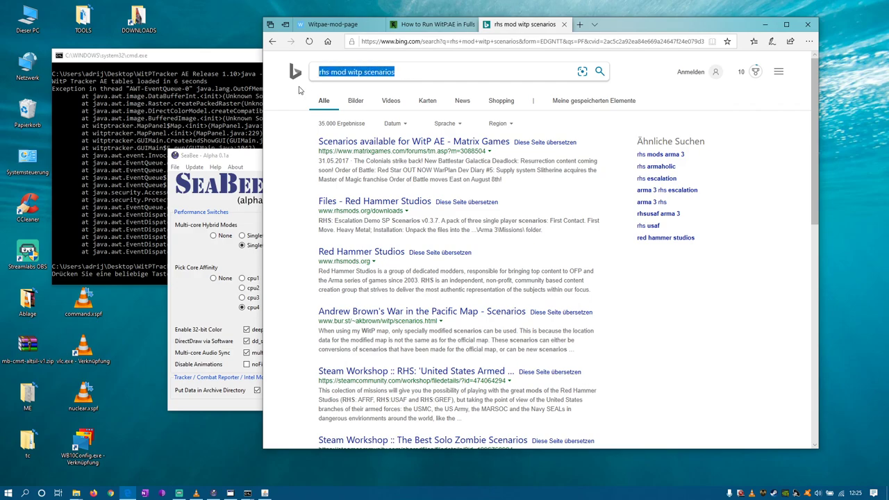
pyautogui.write('w')
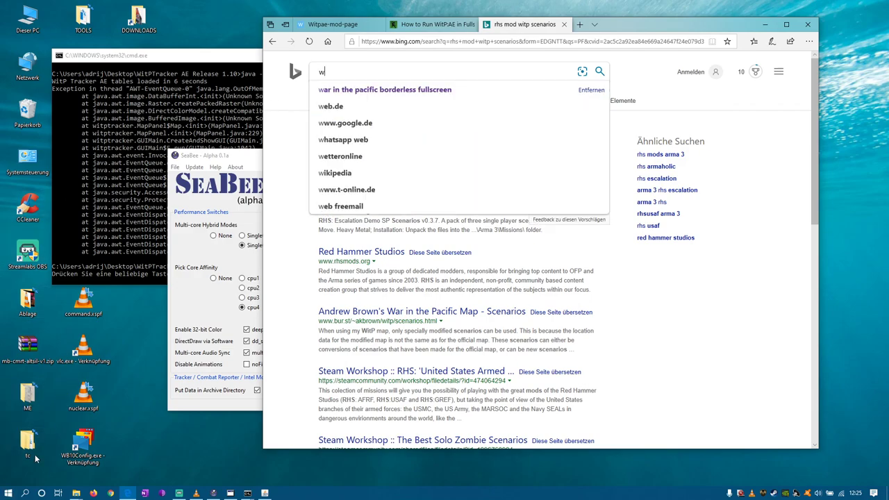
pyautogui.write('itp rh')
pyautogui.write('s')
pyautogui.press('Return')
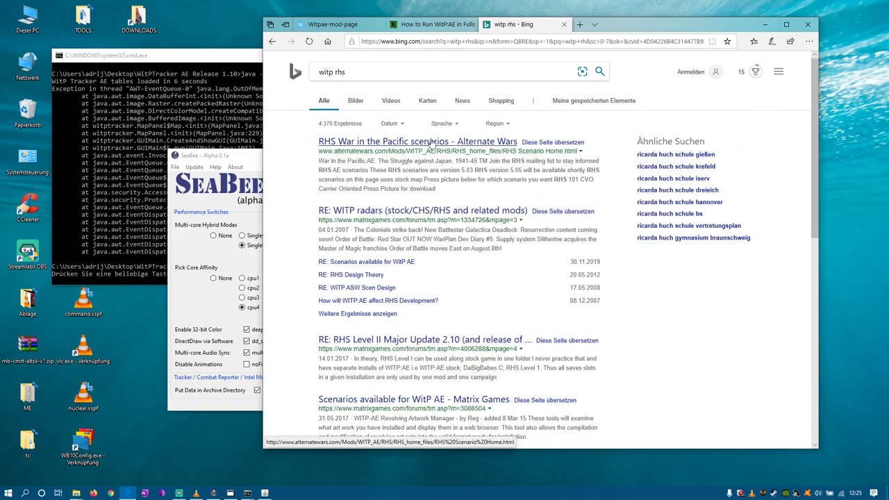
pyautogui.click(431, 142)
pyautogui.click(612, 25)
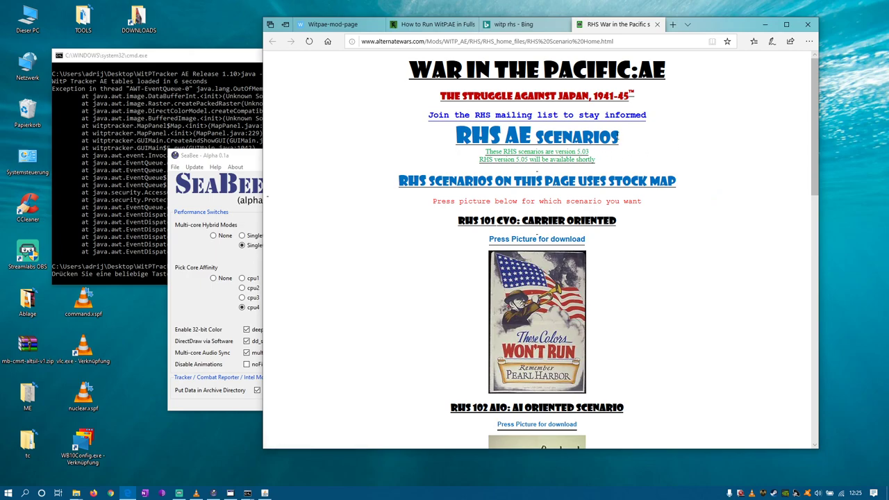
# Look through the RHS AE scenario downloads from RHS 101 CVO down to RHS 104 RAO
pyautogui.scroll(-3, 580, 313)
pyautogui.scroll(2, 574, 159)
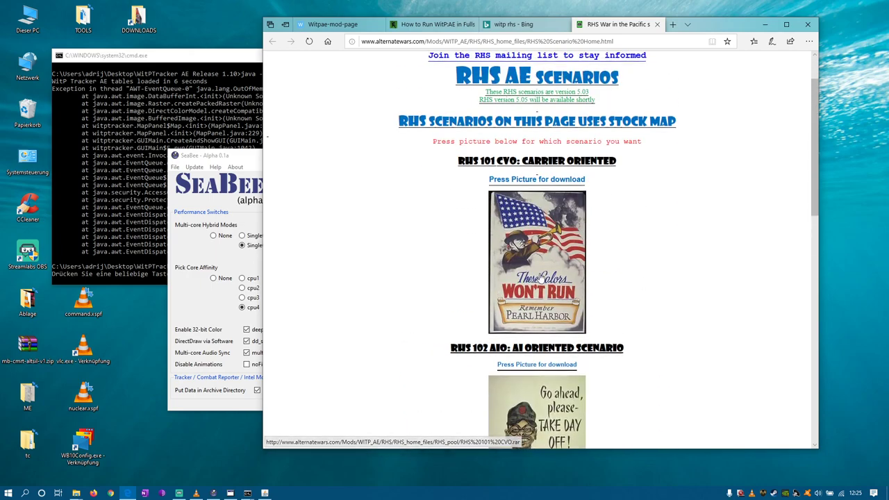
pyautogui.scroll(-3, 567, 297)
pyautogui.scroll(-5, 532, 368)
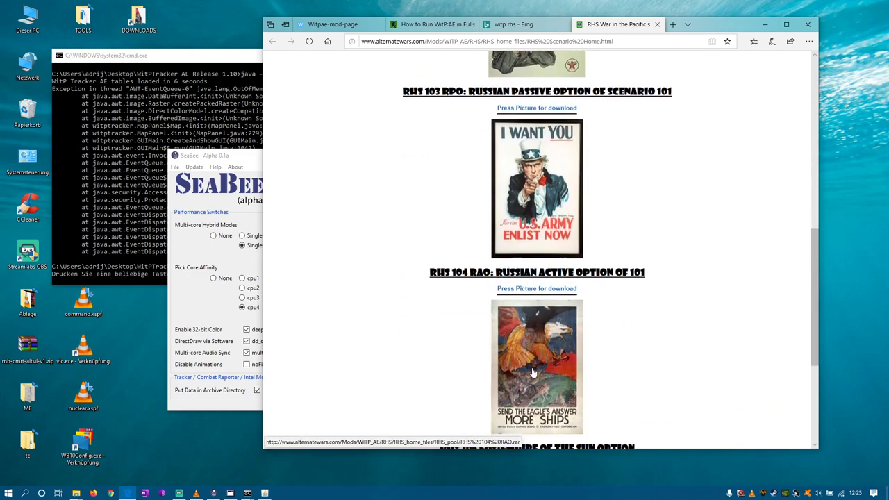
pyautogui.scroll(-1, 534, 373)
pyautogui.scroll(6, 535, 313)
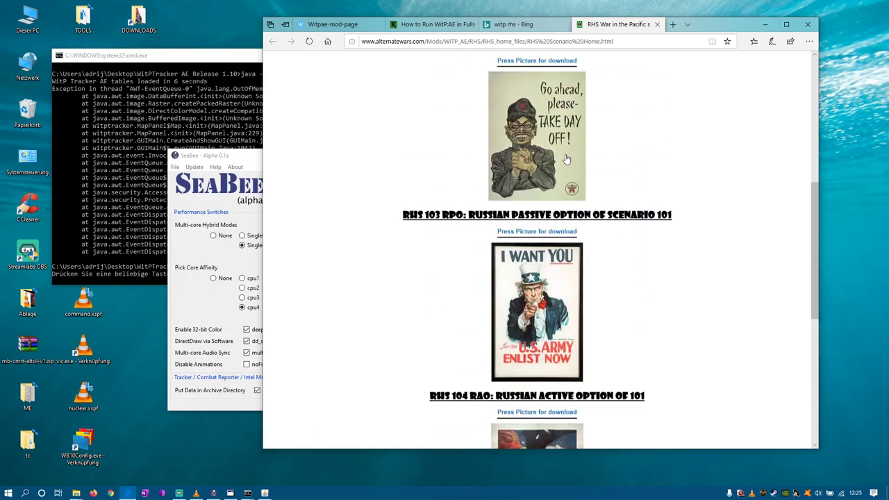
# Return to the "witp rhs" results and go through the Matrix Games forum's Scenario Design section to the "WITM Mod- Released" thread
pyautogui.click(527, 25)
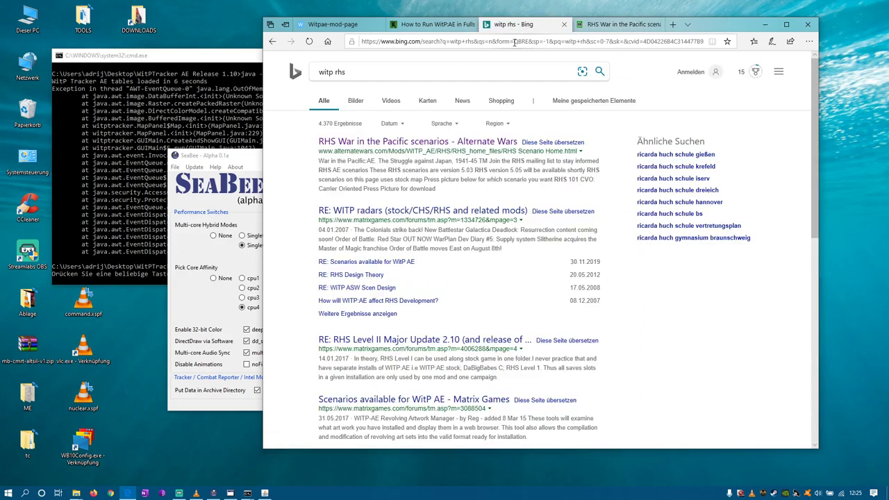
pyautogui.click(411, 216)
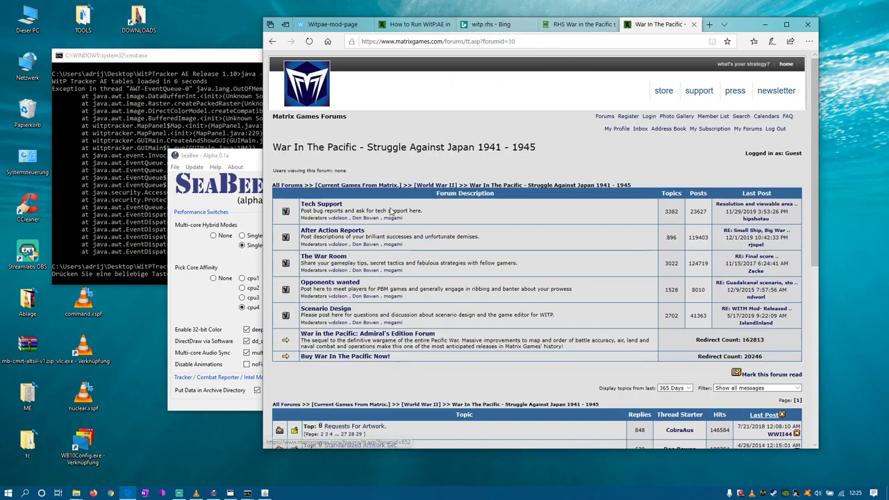
pyautogui.click(341, 309)
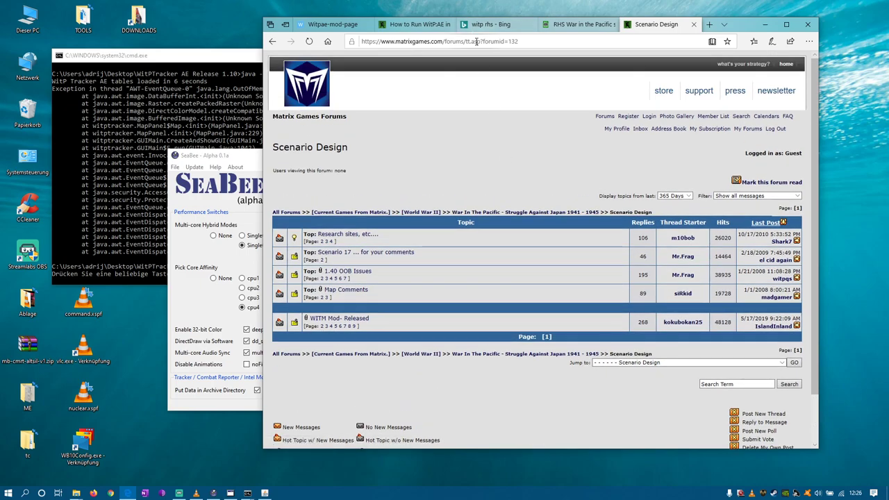
pyautogui.click(339, 324)
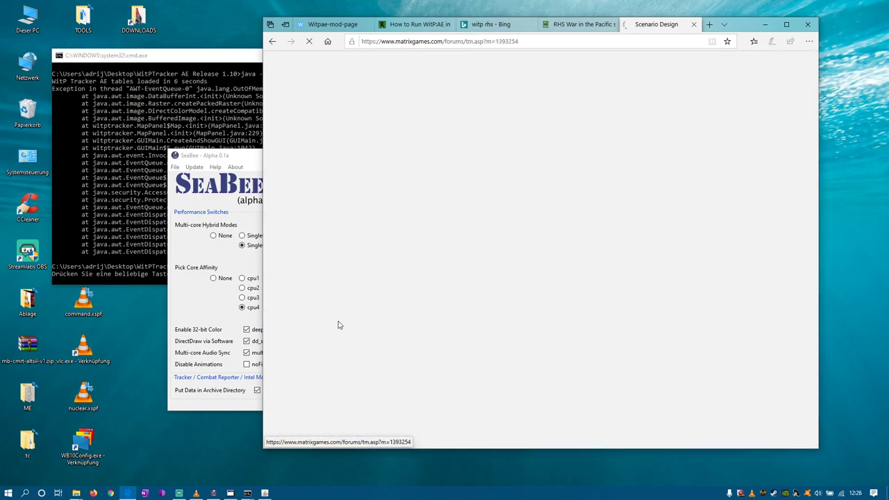
# Examine the War in the Mediterranean Super Mod post, including its download link, installation instructions and main features
pyautogui.scroll(-1, 554, 282)
pyautogui.scroll(-1, 554, 281)
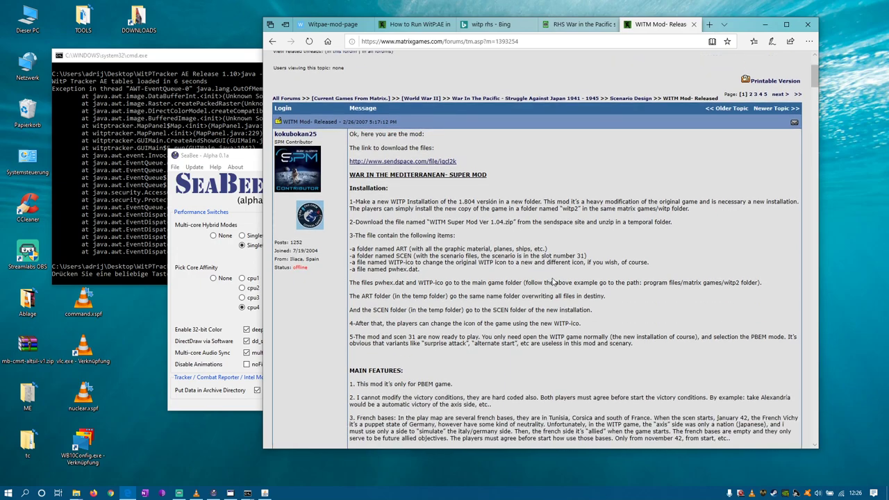
pyautogui.scroll(1, 554, 281)
pyautogui.scroll(-1, 553, 281)
pyautogui.scroll(-2, 483, 239)
pyautogui.scroll(2, 455, 228)
pyautogui.scroll(-3, 498, 234)
pyautogui.scroll(-4, 498, 234)
pyautogui.scroll(8, 503, 246)
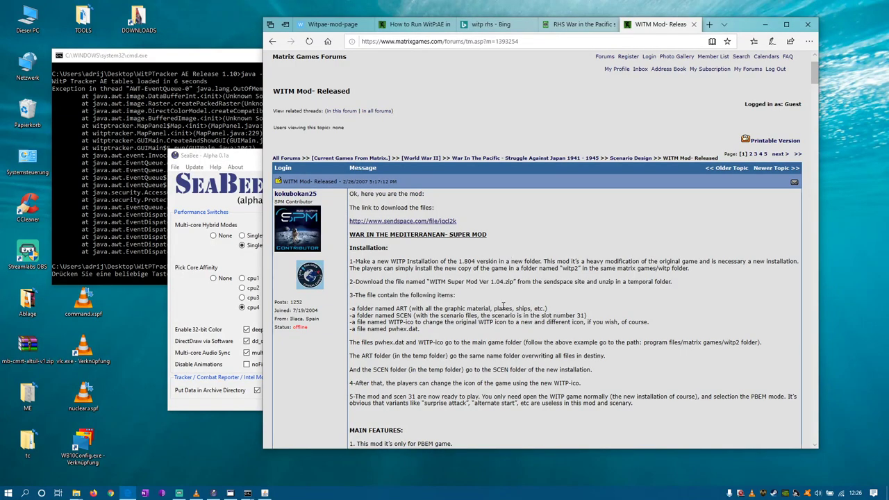
pyautogui.scroll(-1, 524, 369)
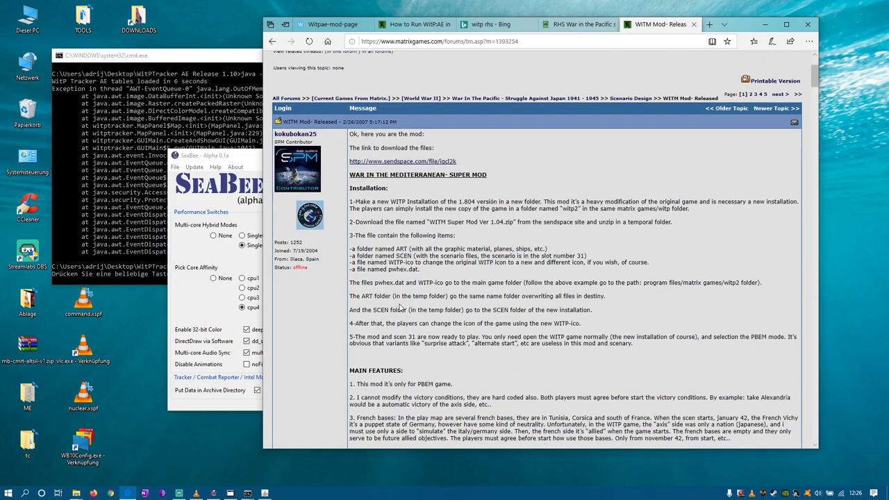
pyautogui.scroll(1, 405, 250)
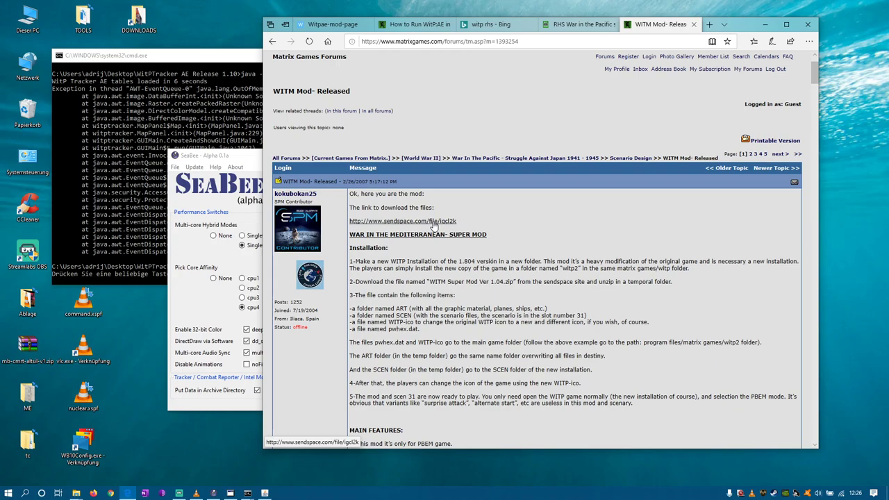
# Try the mod's sendspace download link, close its tab, and go back to the "WITP radars (stock/CHS/RHS and related mods)" thread
pyautogui.click(434, 222)
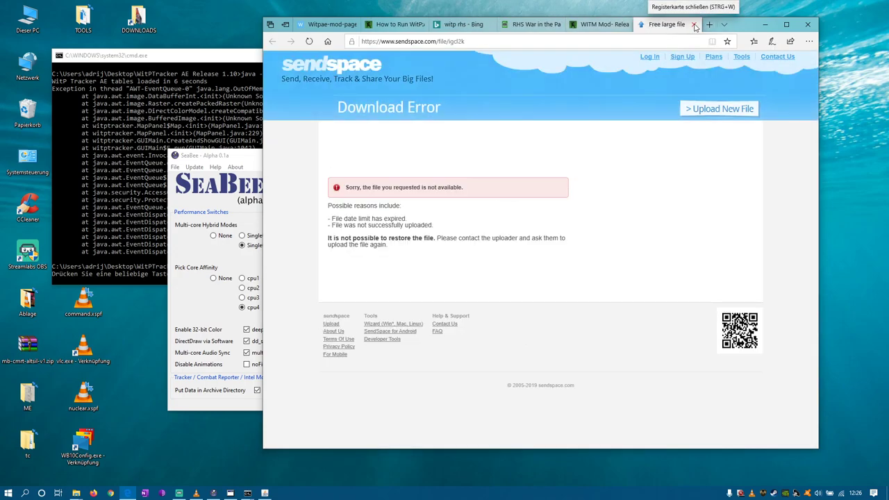
pyautogui.click(694, 24)
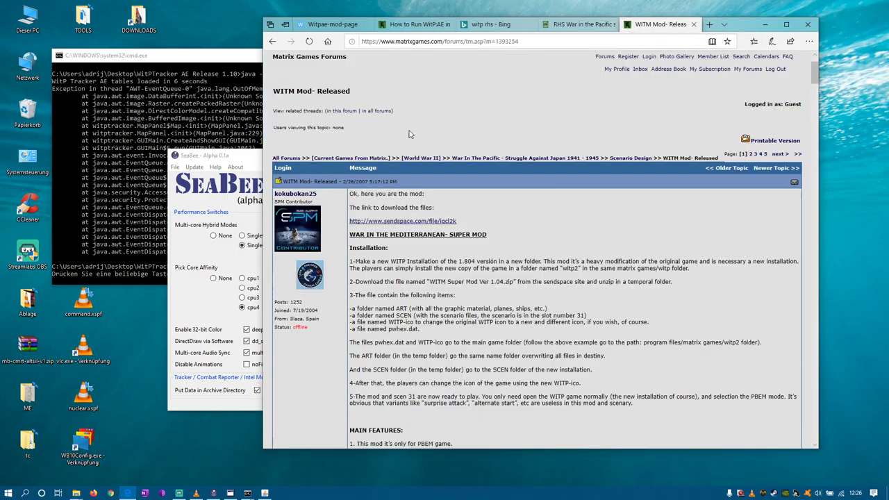
pyautogui.click(273, 42)
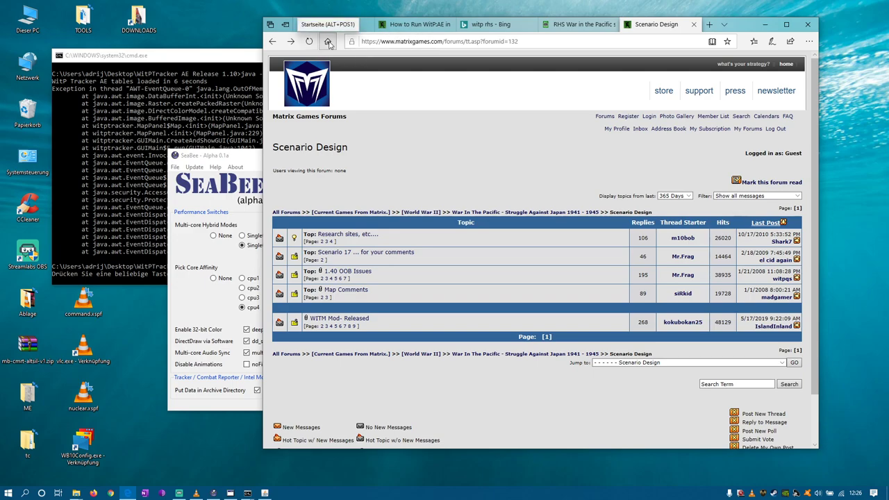
pyautogui.click(528, 214)
pyautogui.click(274, 42)
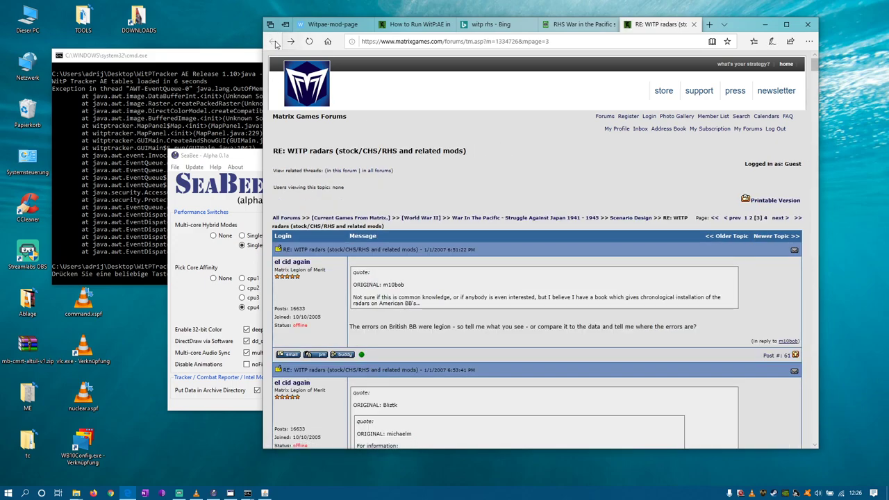
# Search the web for "witp ae forum", check the Forum:Index wiki result on Fandom, and return to the results
pyautogui.click(378, 42)
pyautogui.write('war in')
pyautogui.press('BackSpace')
pyautogui.press('BackSpace')
pyautogui.press('BackSpace')
pyautogui.press('BackSpace')
pyautogui.press('BackSpace')
pyautogui.write('itp ae')
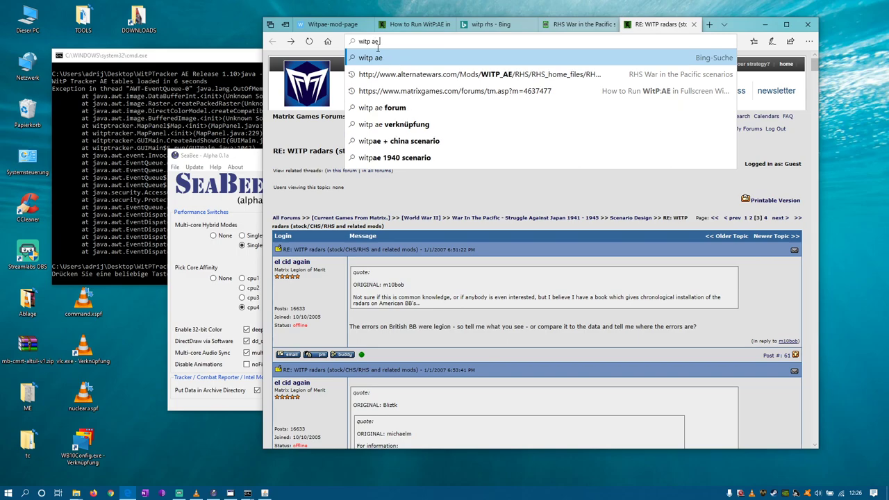
pyautogui.write(' forum+')
pyautogui.press('Return')
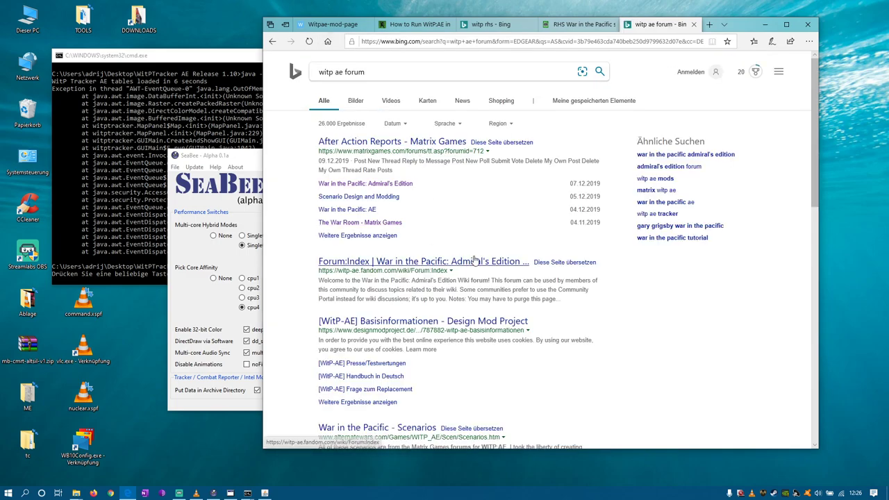
pyautogui.click(430, 266)
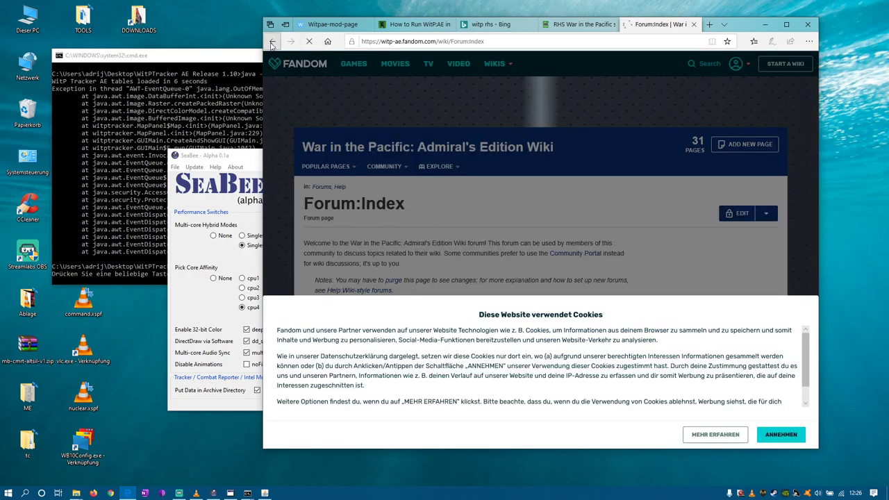
pyautogui.click(273, 42)
# Extend the search to "witp ae forum matrix" and look through the Matrix Games War in the Pacific: Admiral's Edition forum
pyautogui.click(397, 72)
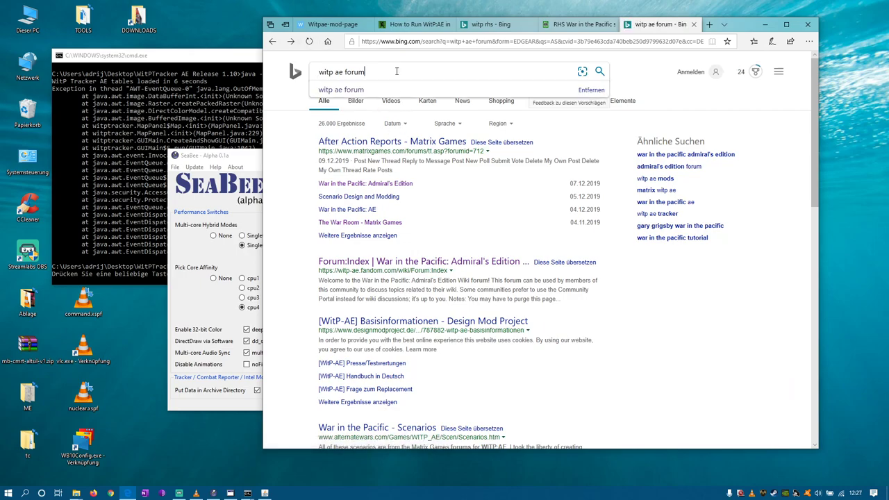
pyautogui.write('matrix')
pyautogui.press('Return')
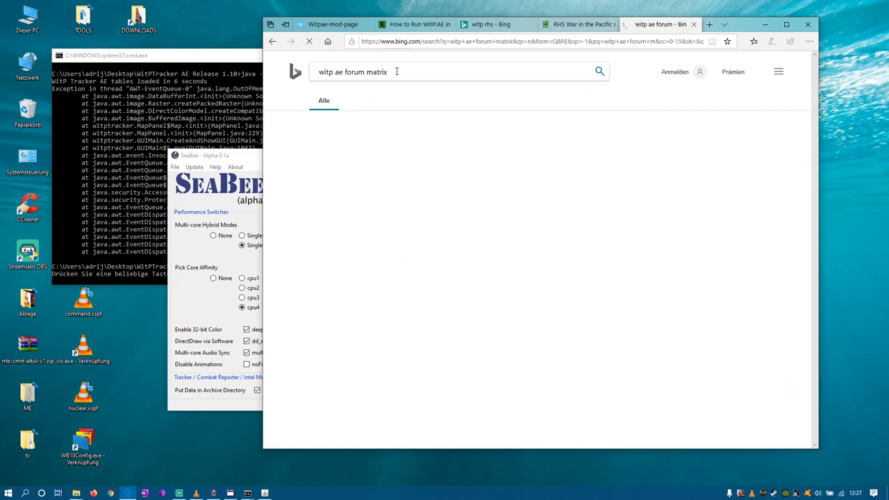
pyautogui.click(390, 143)
pyautogui.scroll(-4, 416, 243)
pyautogui.scroll(4, 389, 277)
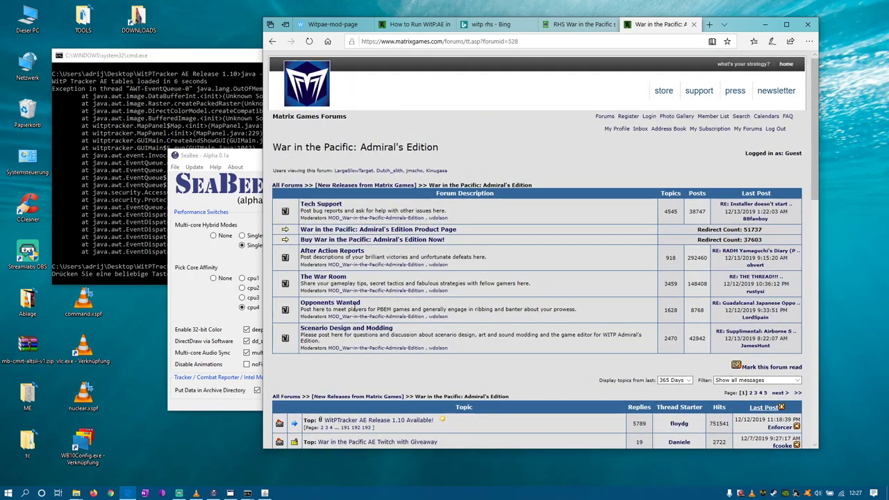
pyautogui.scroll(-3, 355, 306)
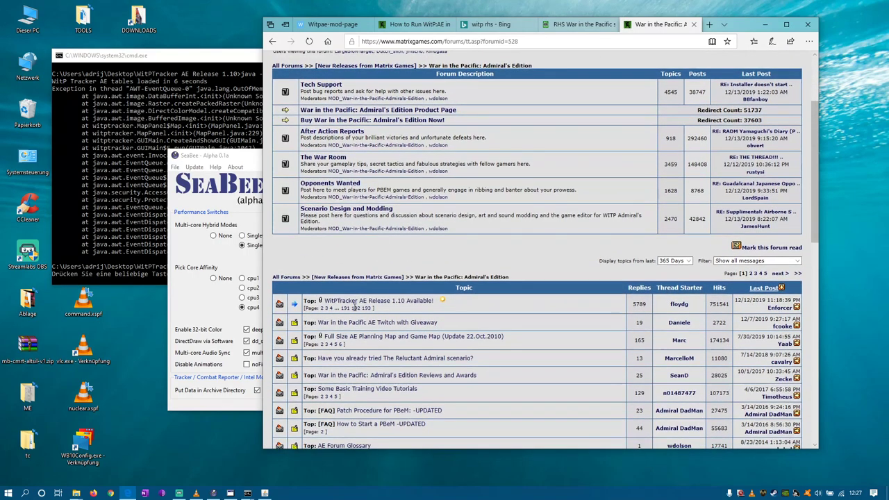
# Set the open browser tabs aside and search for "witp rhs mod explanation" in the new tab
pyautogui.click(285, 24)
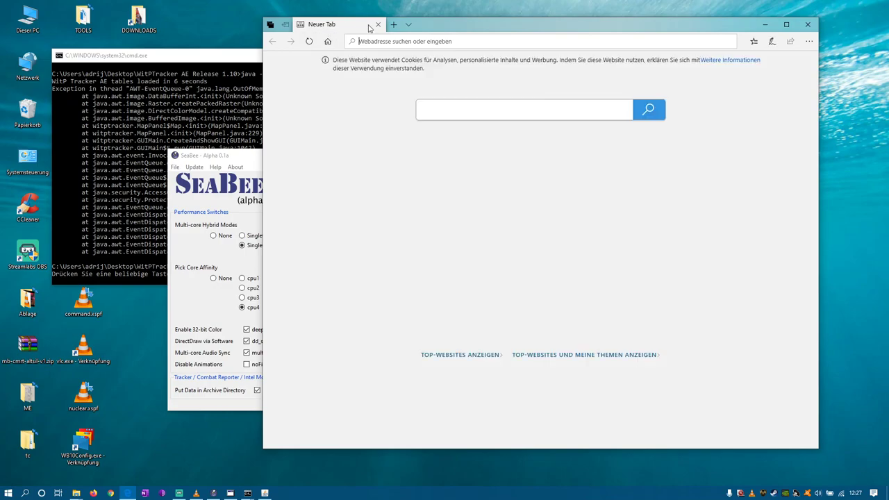
pyautogui.click(461, 102)
pyautogui.write('witp rhs mob')
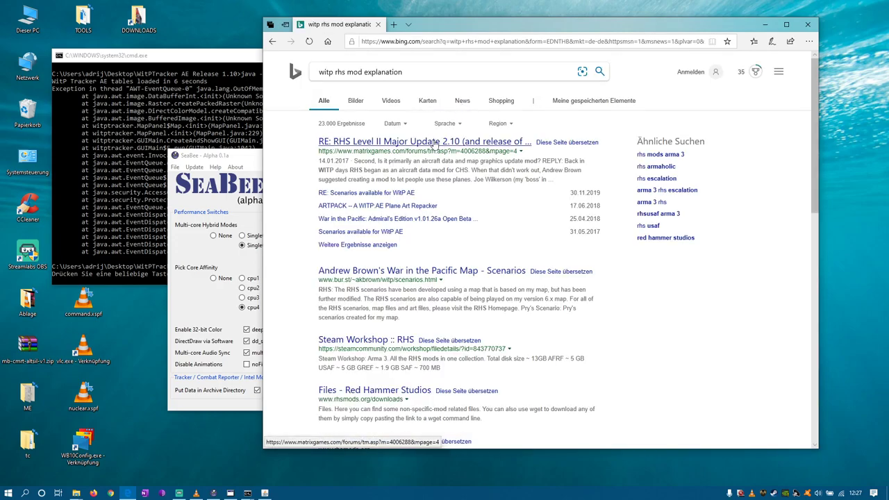
# Open the bur.st War in the Pacific Map - Scenarios result in a separate tab and switch to it
pyautogui.rightClick(462, 273)
pyautogui.click(478, 282)
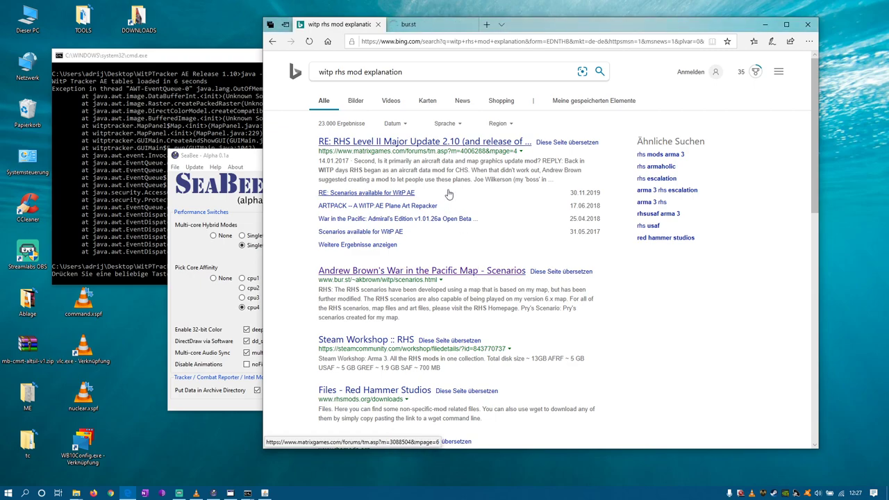
pyautogui.click(410, 25)
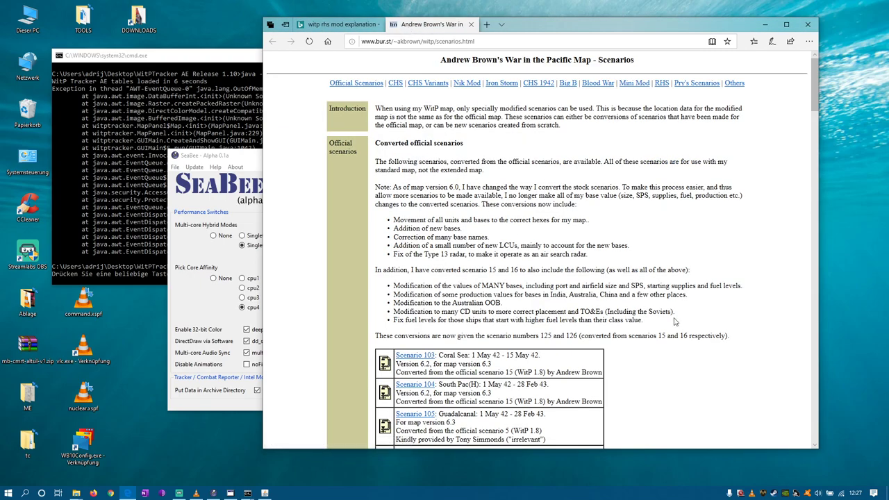
# Examine the scenario page from the converted official scenarios through the CHS variants to Iron Storm, and close its tab
pyautogui.scroll(-3, 674, 321)
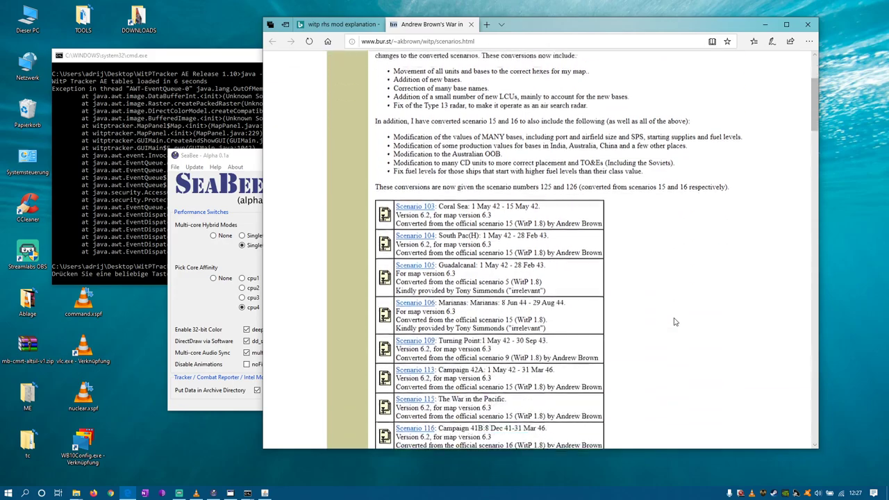
pyautogui.scroll(-9, 673, 322)
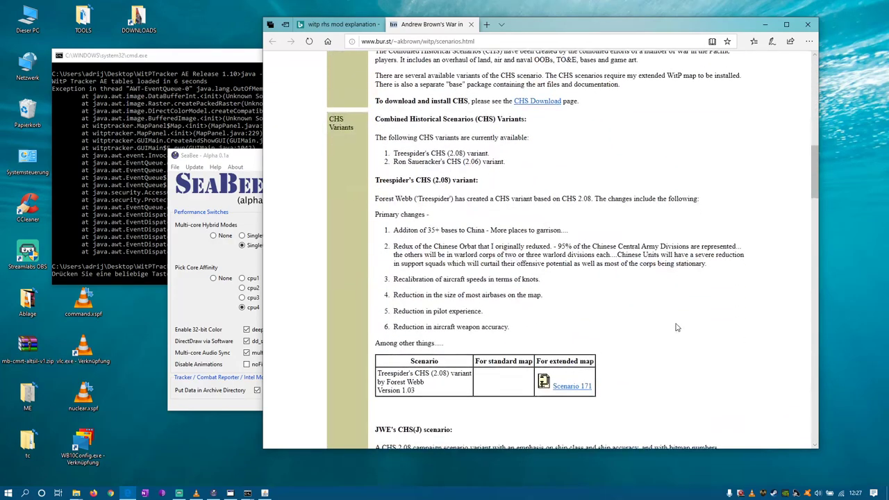
pyautogui.scroll(7, 526, 248)
pyautogui.scroll(6, 526, 249)
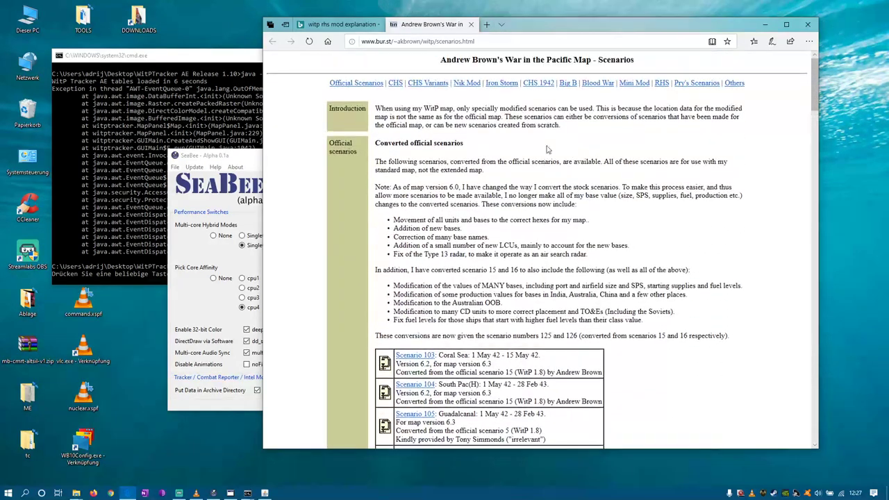
pyautogui.scroll(-4, 457, 222)
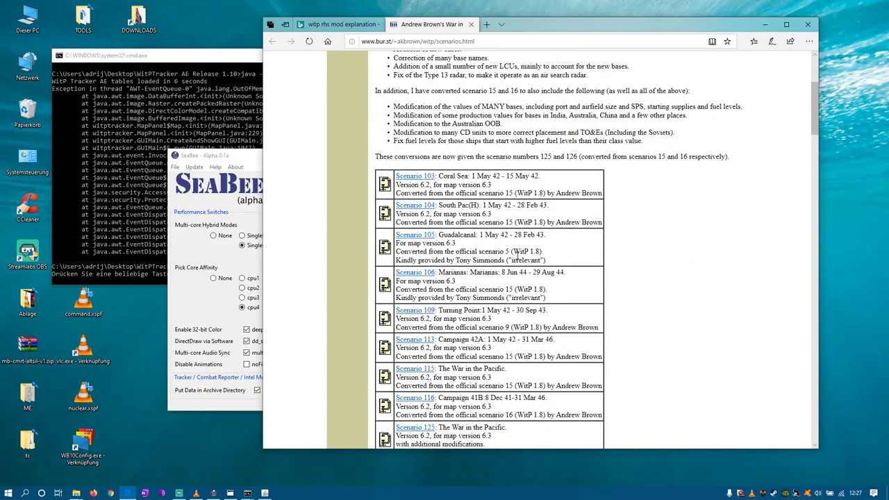
pyautogui.scroll(-3, 537, 251)
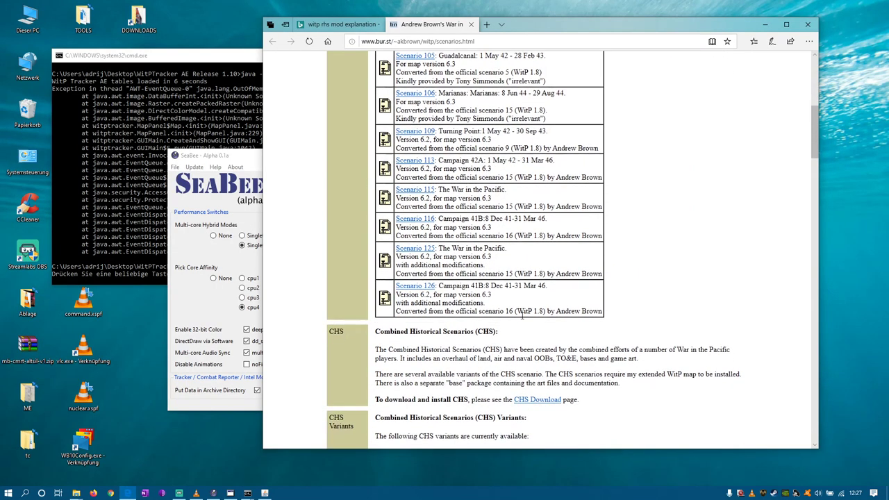
pyautogui.scroll(-10, 523, 312)
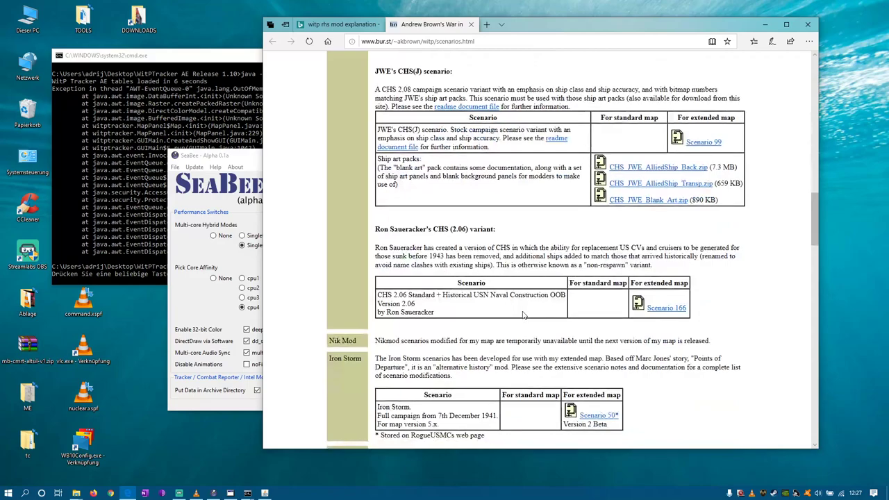
pyautogui.click(471, 24)
# Look over the search results and open the Matrix Games thread "RHS Level II Major Update 2.10" to read its first post
pyautogui.scroll(-2, 729, 314)
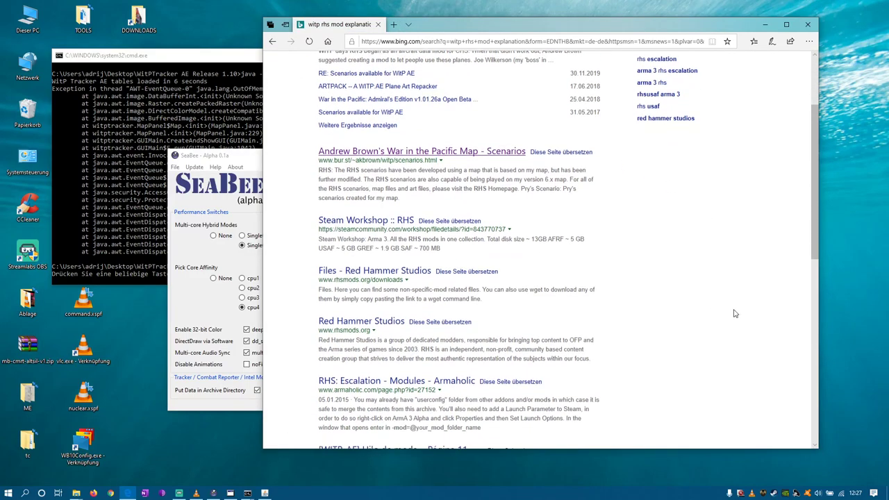
pyautogui.scroll(-2, 733, 315)
pyautogui.scroll(4, 733, 314)
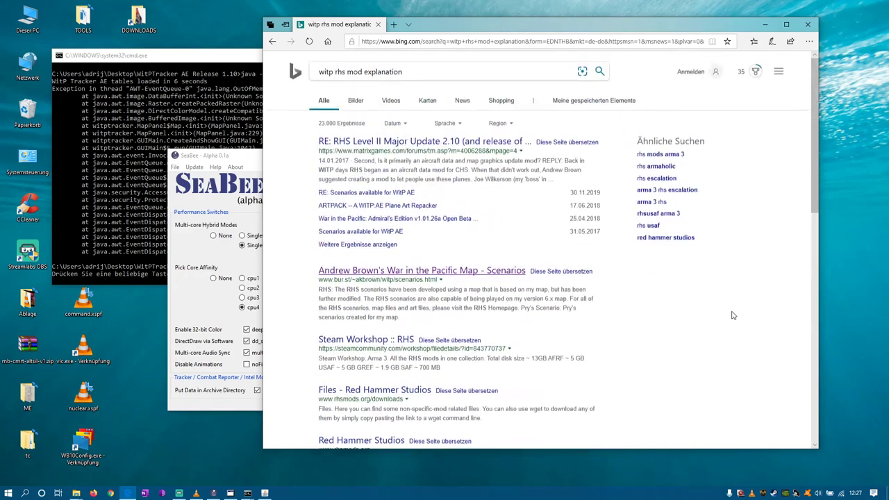
pyautogui.click(405, 145)
pyautogui.scroll(-3, 647, 342)
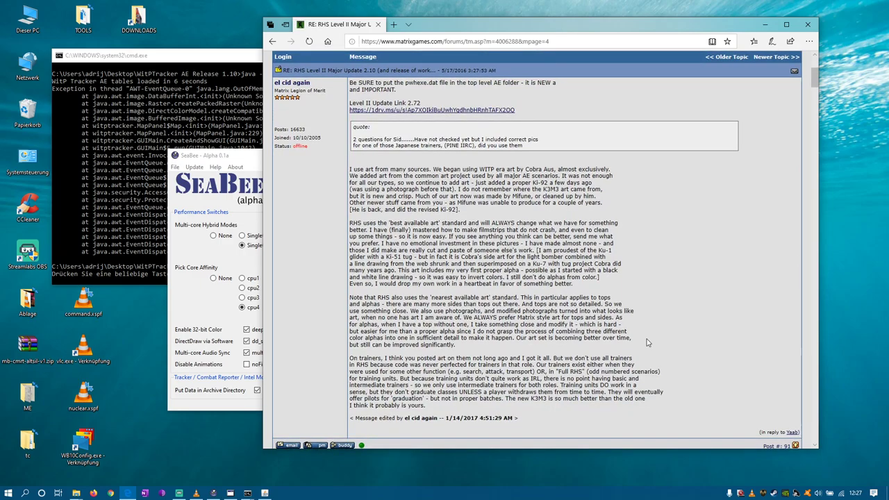
# Look over the forum post on the RHS Level II update and return to the search results
pyautogui.scroll(-3, 646, 343)
pyautogui.scroll(3, 635, 342)
pyautogui.hotkey('alt', 'Left')
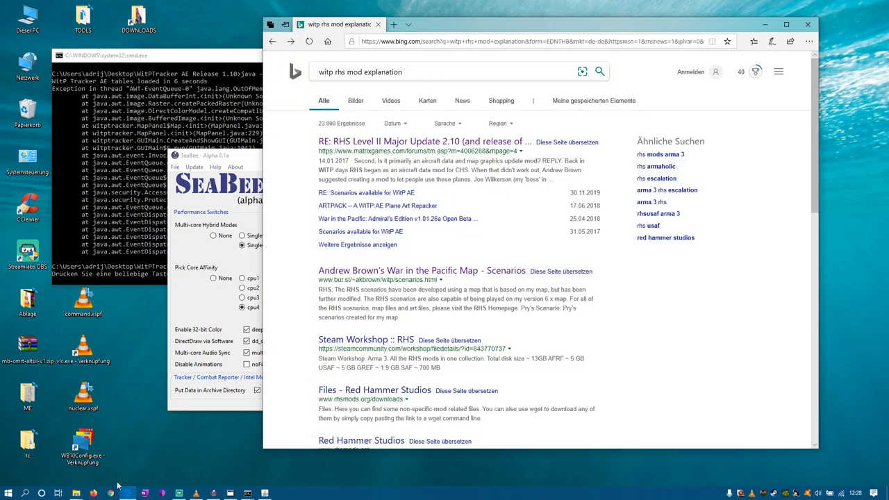
# Switch to File Explorer and open the RHS Documentation folder inside War in the Pacific Admiral's Edition - RHS
pyautogui.moveTo(77, 495)
pyautogui.click(23, 455)
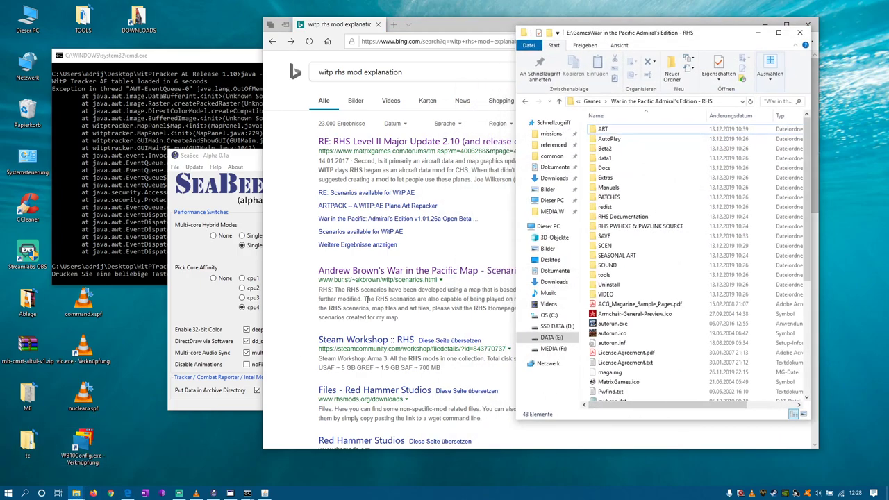
pyautogui.doubleClick(620, 168)
pyautogui.click(559, 101)
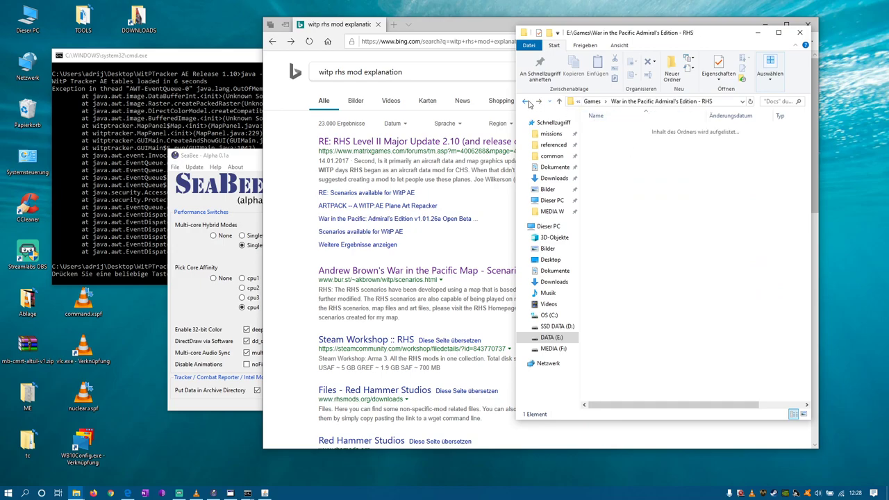
pyautogui.click(646, 217)
pyautogui.doubleClick(647, 218)
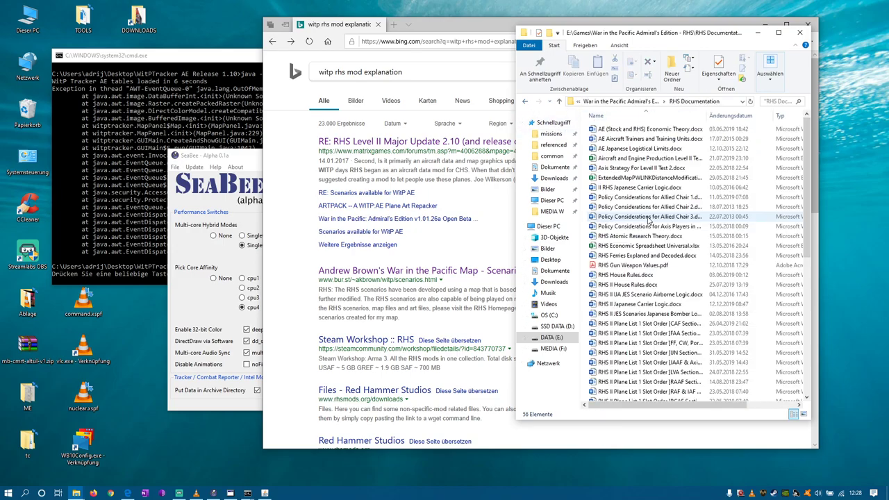
# Examine the list of RHS documents through to Tonga Defense Forces.docx, and go back to look through the game folder
pyautogui.scroll(-9, 684, 218)
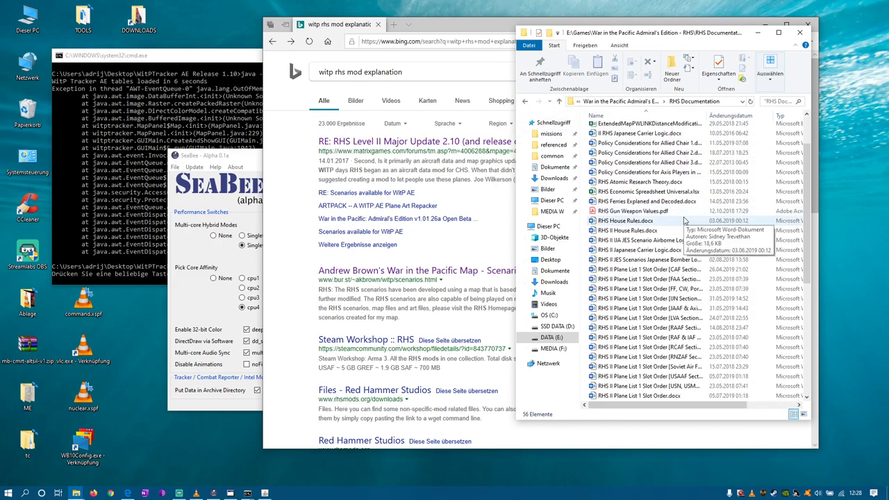
pyautogui.scroll(-1, 668, 234)
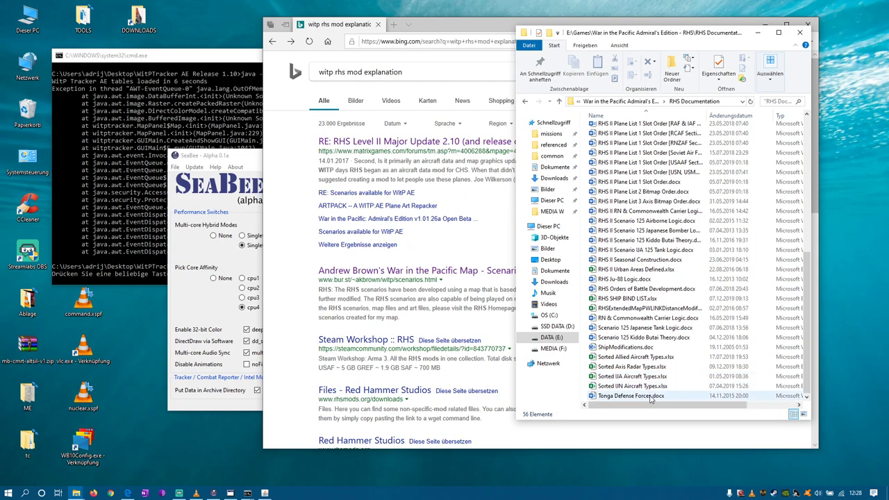
pyautogui.scroll(1, 646, 341)
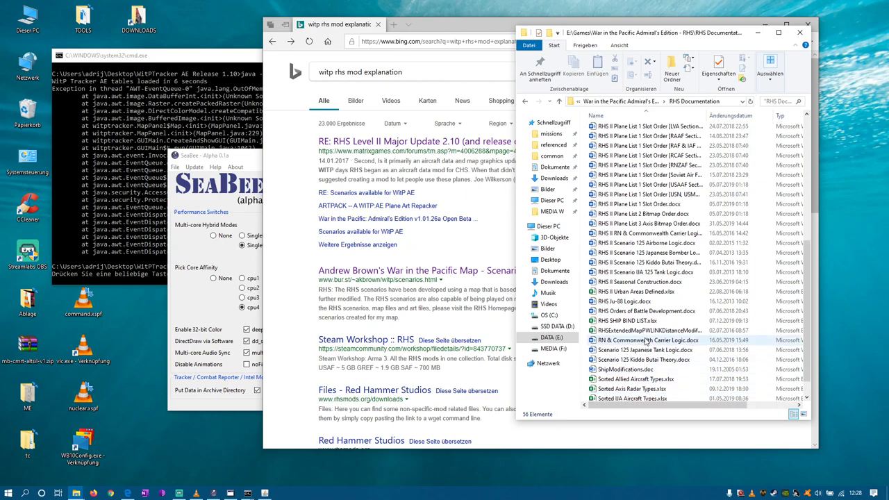
pyautogui.scroll(2, 646, 341)
pyautogui.scroll(5, 646, 340)
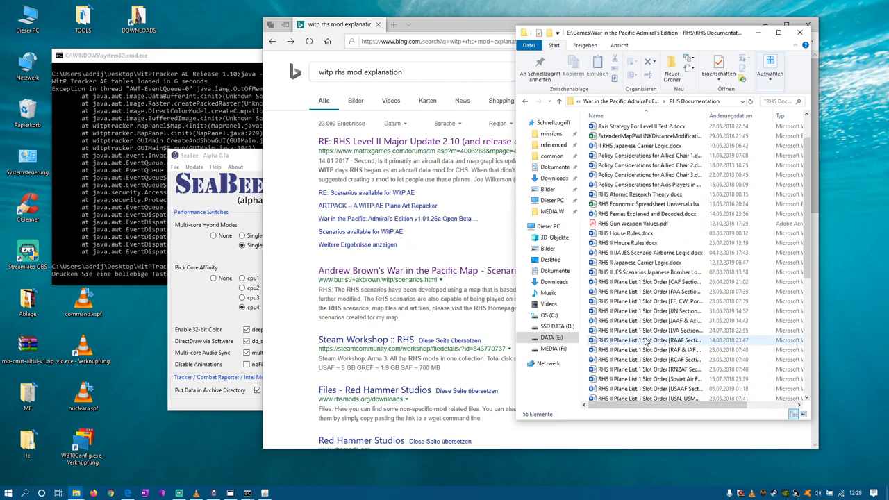
pyautogui.scroll(1, 646, 342)
pyautogui.scroll(1, 646, 340)
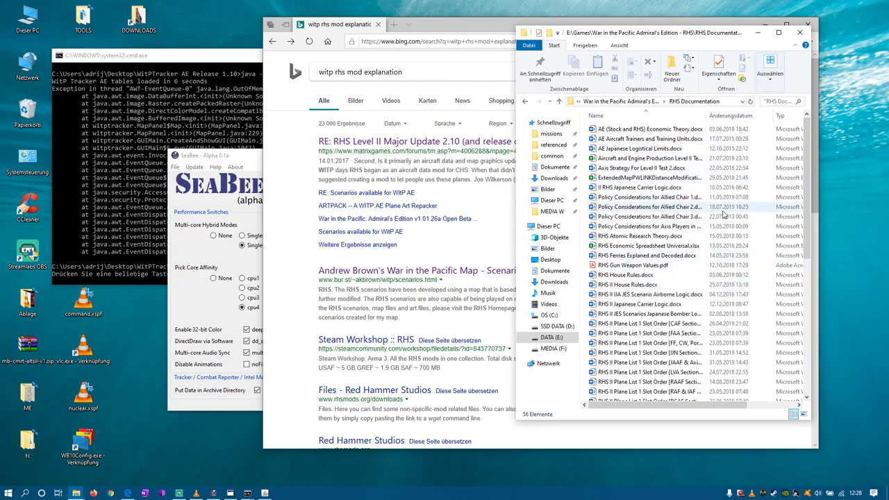
pyautogui.scroll(-8, 705, 209)
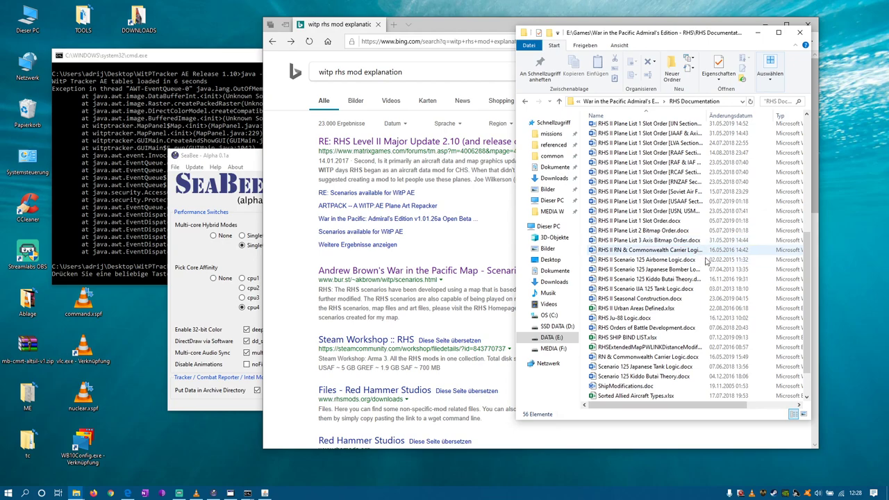
pyautogui.scroll(-2, 705, 254)
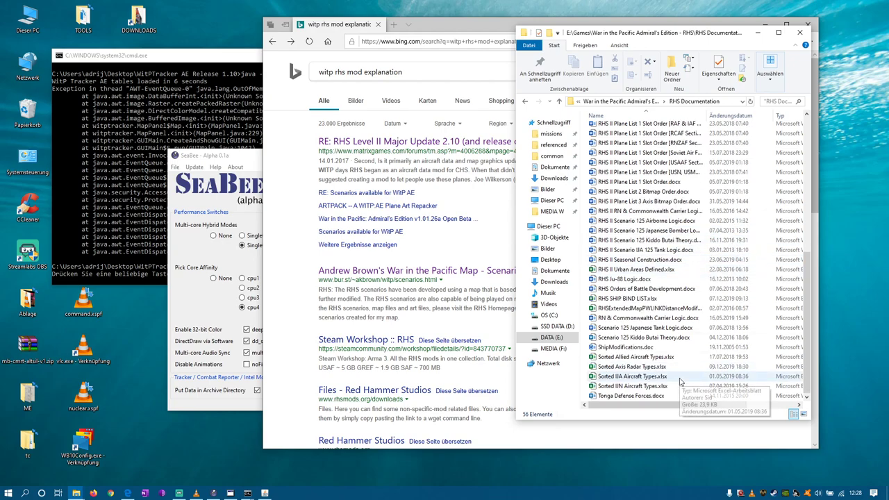
pyautogui.scroll(9, 653, 361)
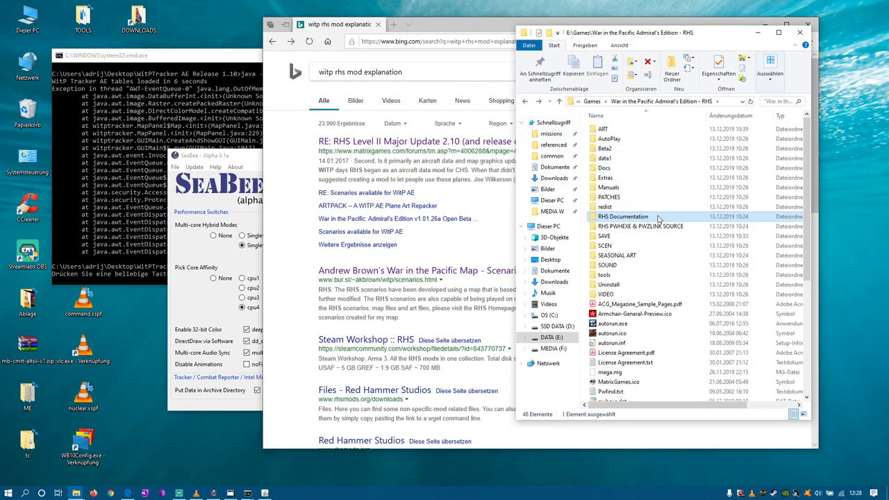
pyautogui.scroll(-7, 646, 292)
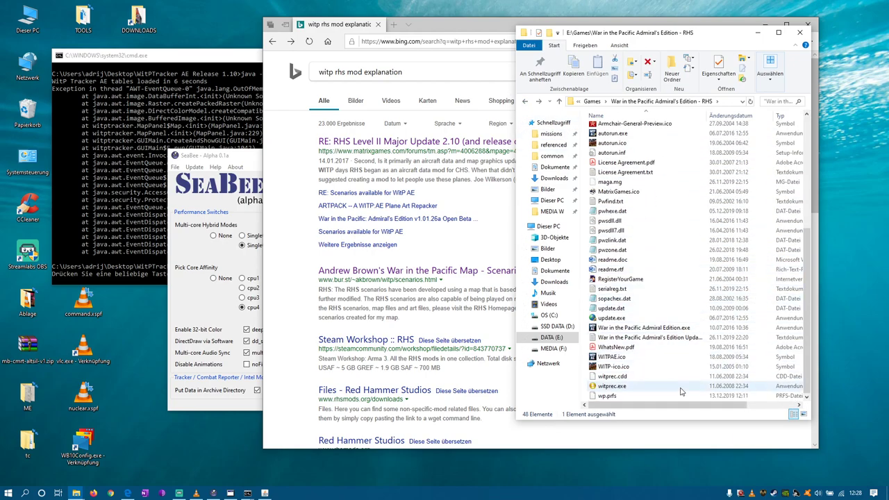
pyautogui.scroll(7, 685, 373)
# Close the WitPTracker command window, Combat Reporter, WinExplorer and SeaBee
pyautogui.click(174, 61)
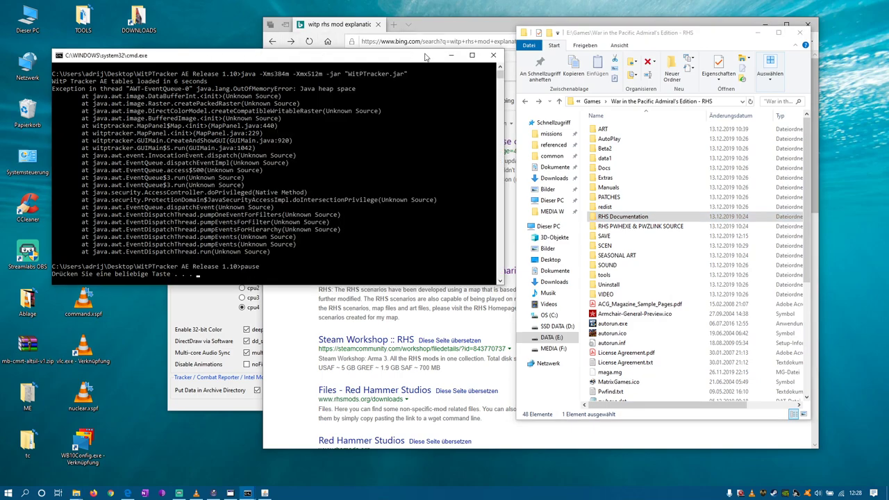
pyautogui.click(247, 493)
pyautogui.click(265, 494)
pyautogui.click(264, 493)
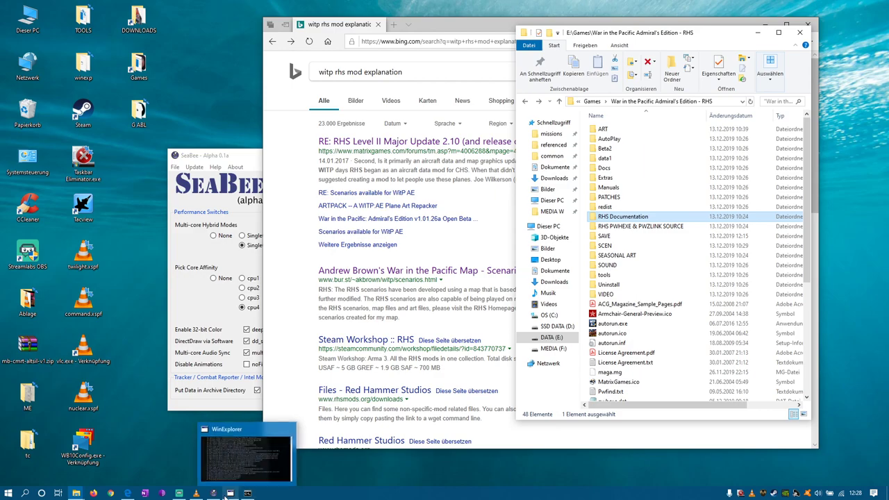
pyautogui.click(230, 494)
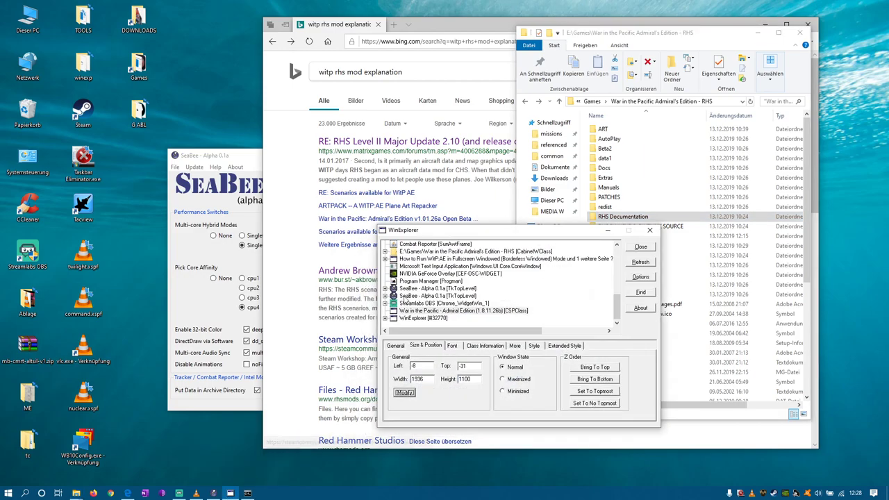
pyautogui.click(652, 235)
pyautogui.click(560, 117)
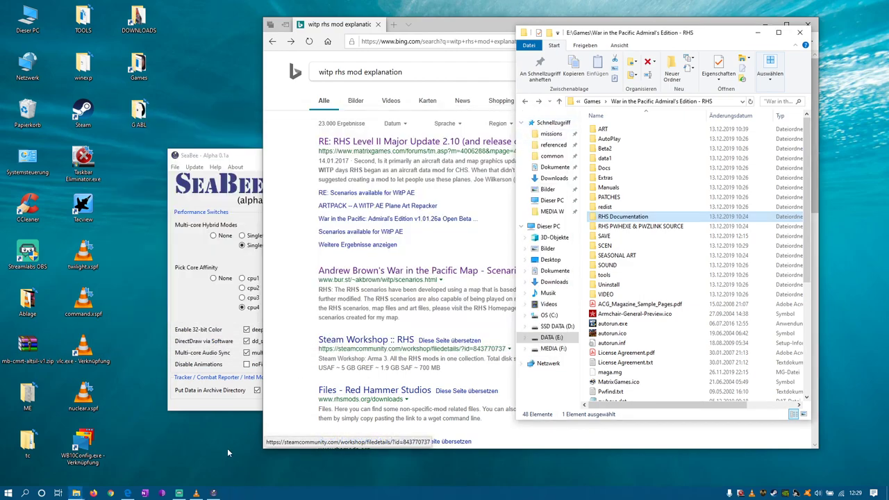
pyautogui.click(213, 494)
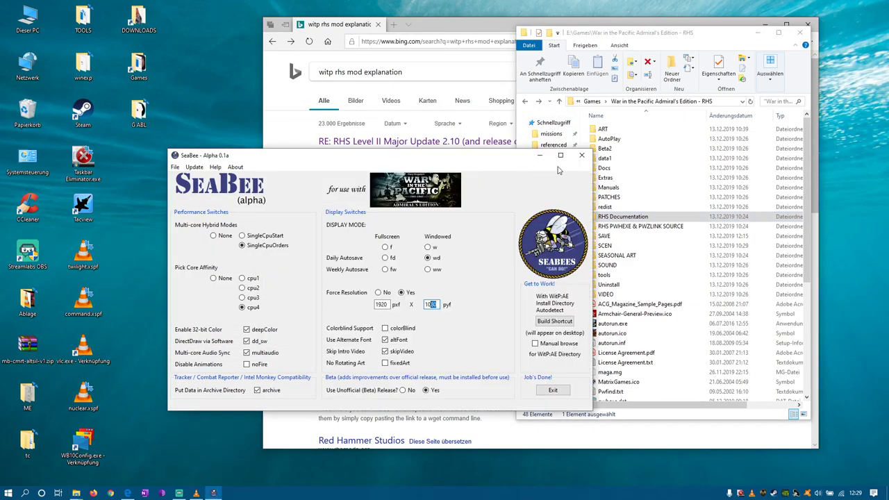
pyautogui.click(214, 493)
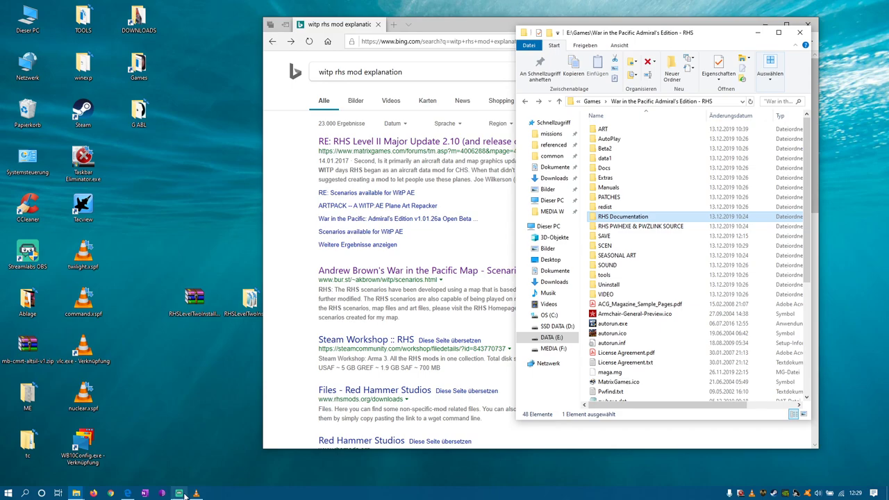
# Take the browser back to its new tab page and shift its window partly clear of the game folder window
pyautogui.moveTo(128, 491)
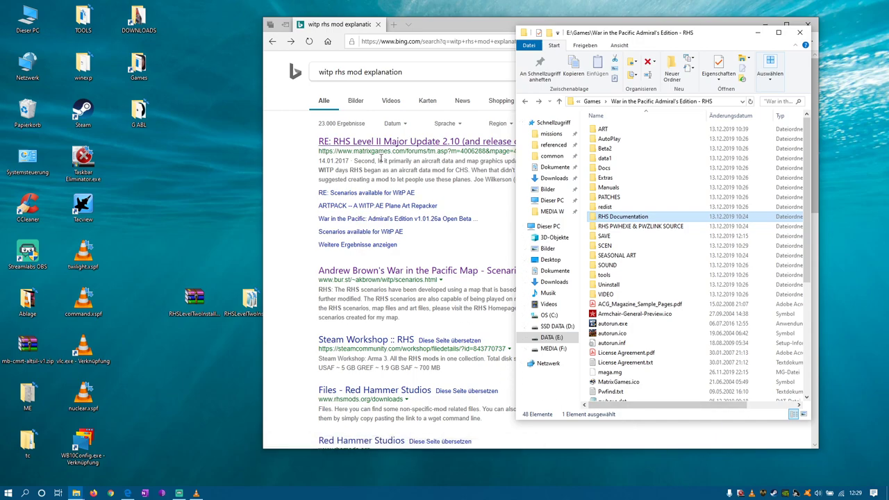
pyautogui.click(271, 43)
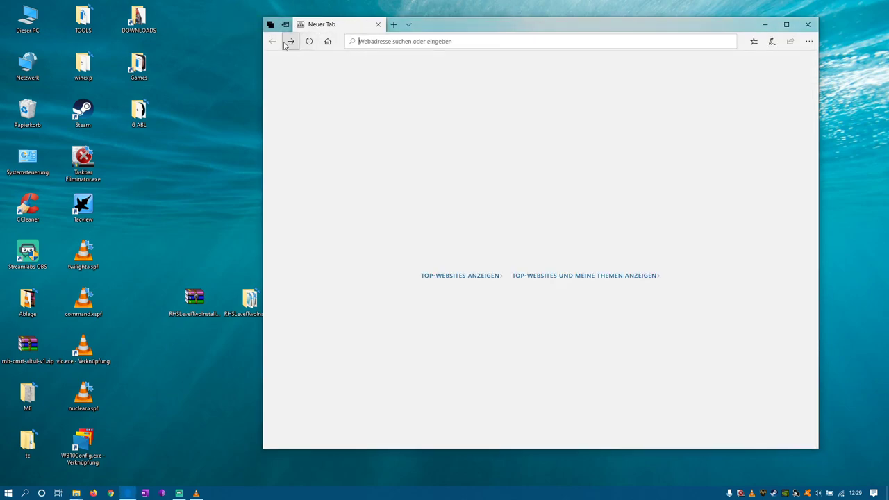
pyautogui.moveTo(605, 29); pyautogui.dragTo(493, 37)
pyautogui.click(711, 208)
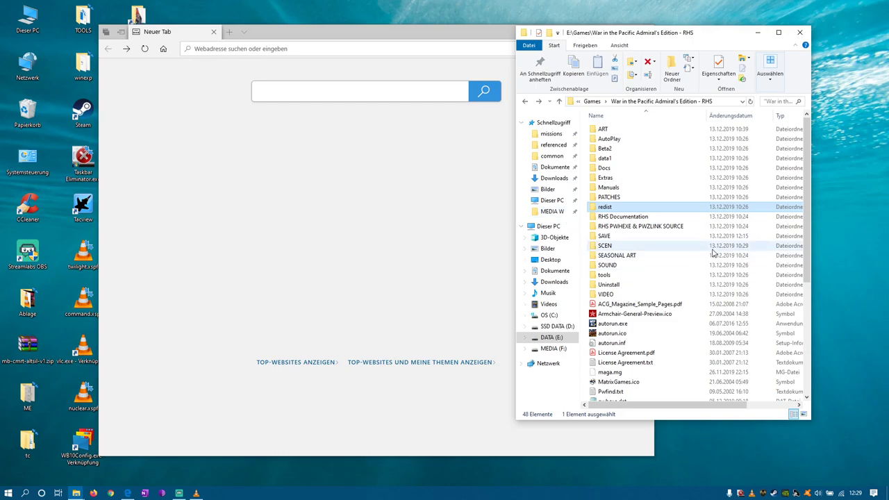
# Reopen the RHS Documentation folder and examine its documents on economy, player policy, house rules, plane lists and Scenario 125
pyautogui.doubleClick(634, 217)
pyautogui.scroll(-9, 695, 278)
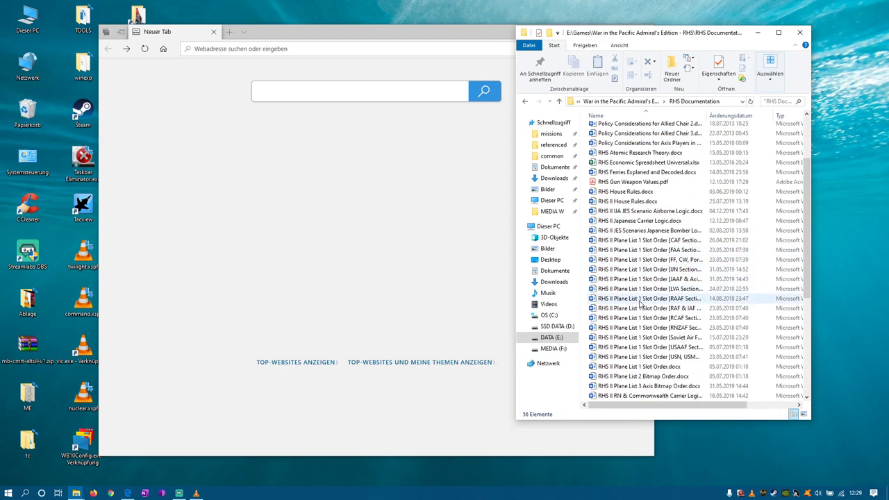
pyautogui.scroll(-4, 719, 295)
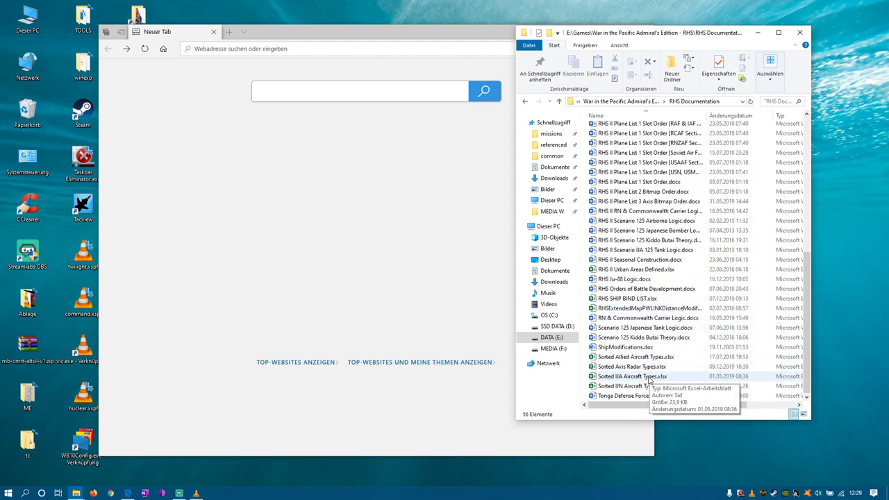
pyautogui.scroll(9, 660, 333)
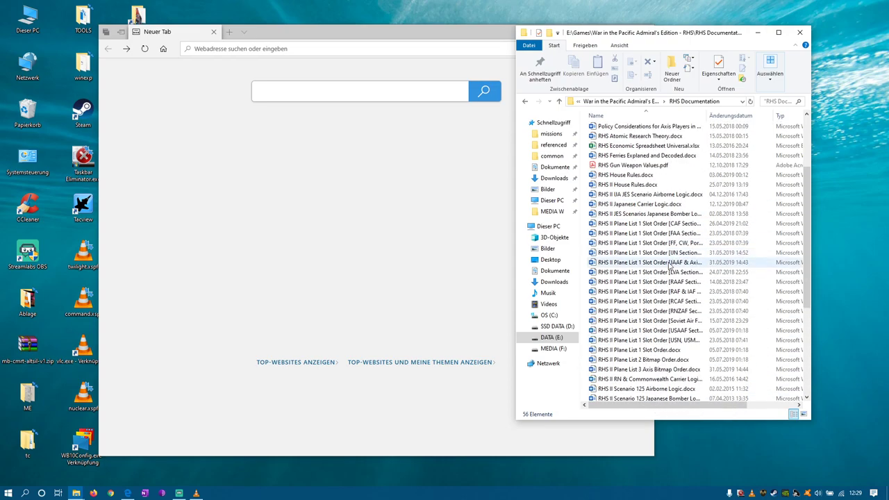
pyautogui.scroll(1, 665, 316)
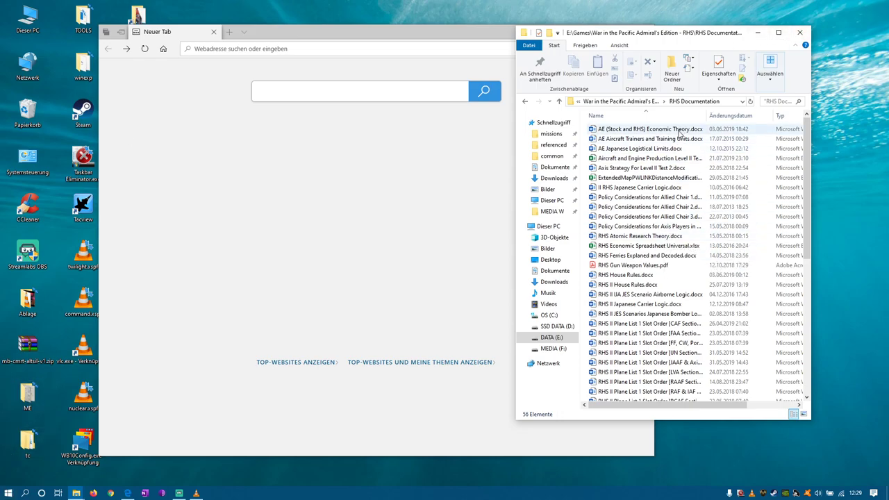
pyautogui.scroll(-5, 654, 246)
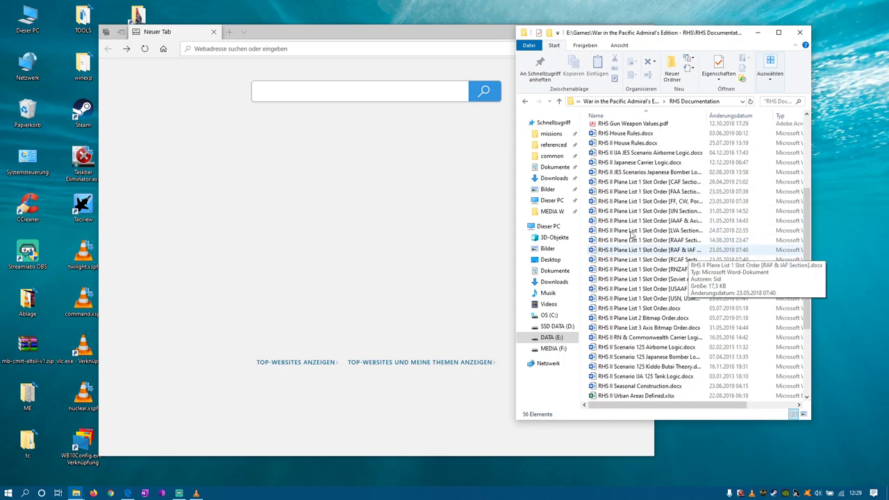
pyautogui.scroll(4, 656, 275)
pyautogui.scroll(1, 655, 274)
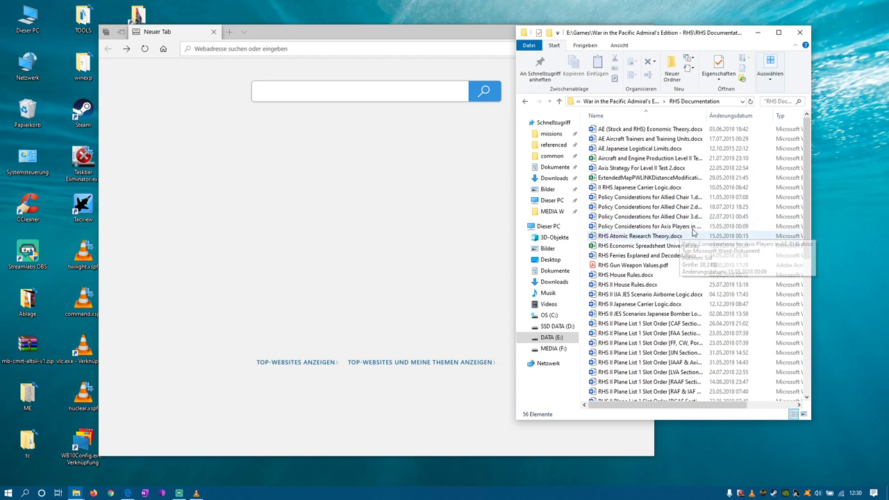
pyautogui.scroll(-7, 757, 299)
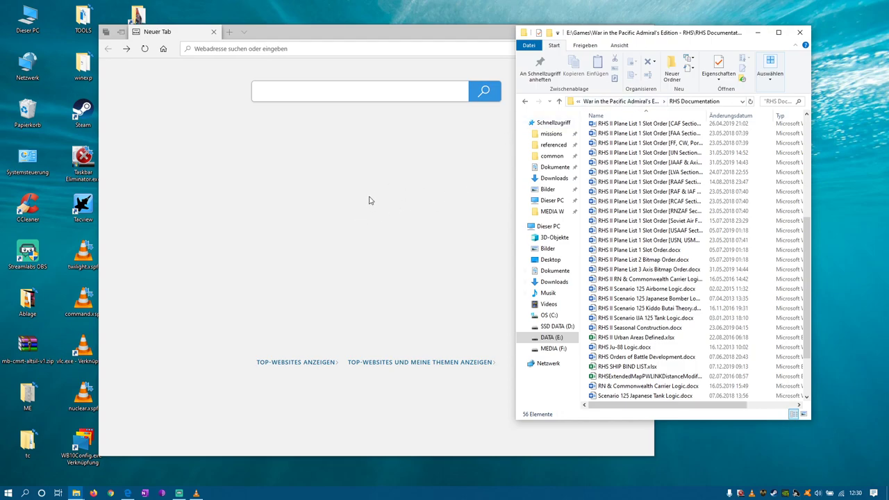
pyautogui.scroll(-3, 625, 280)
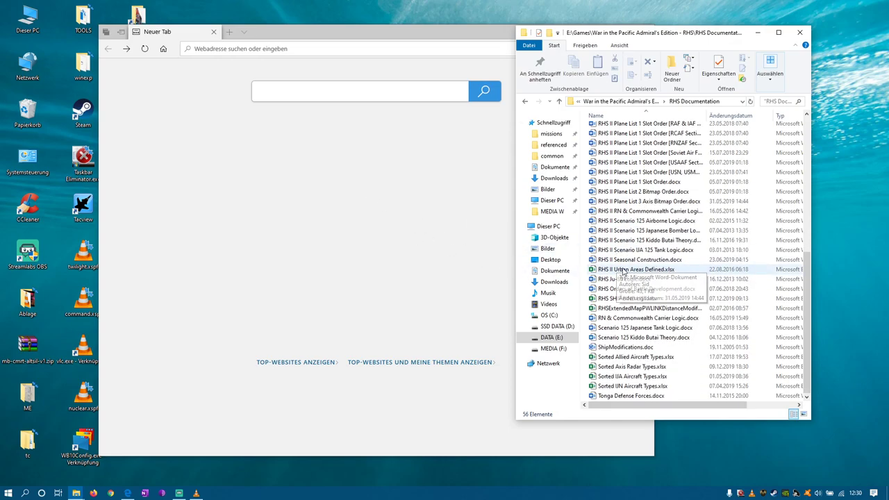
pyautogui.scroll(9, 623, 271)
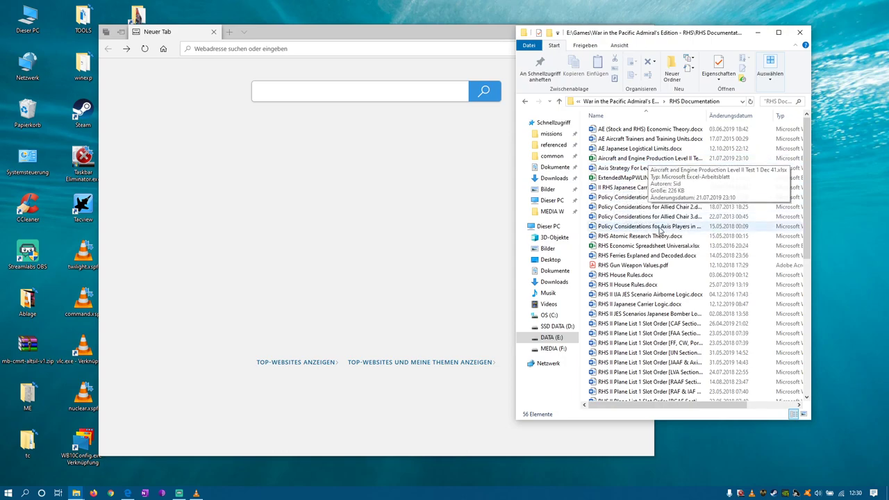
pyautogui.scroll(-2, 657, 318)
pyautogui.scroll(-4, 659, 327)
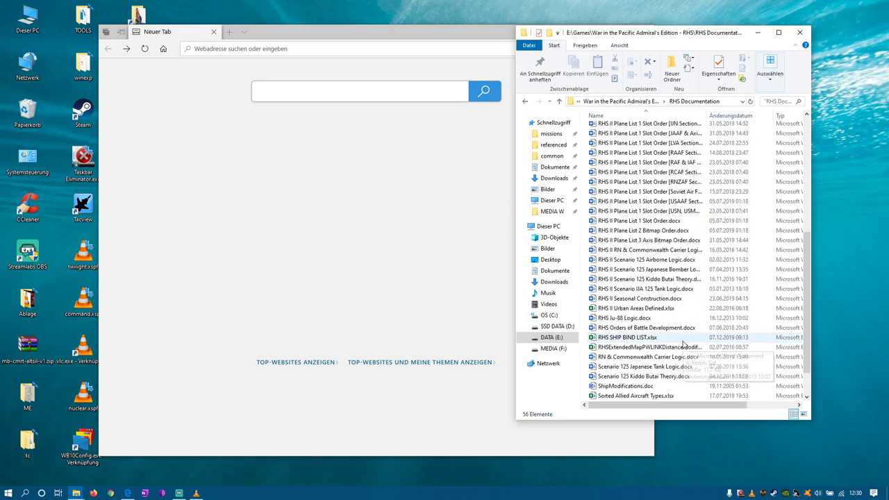
pyautogui.scroll(6, 671, 239)
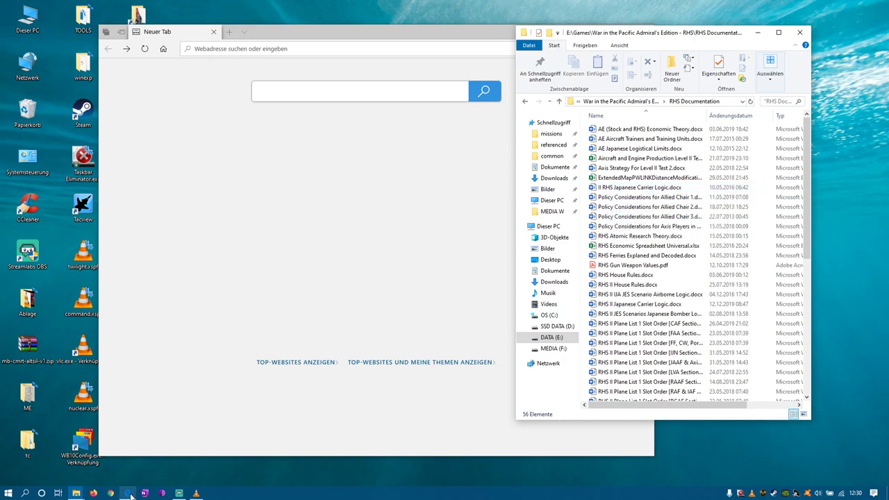
# Arrange the browser and RHS Documentation windows side by side so that they no longer overlap
pyautogui.click(219, 416)
pyautogui.moveTo(548, 38); pyautogui.dragTo(584, 47)
pyautogui.moveTo(701, 34); pyautogui.dragTo(723, 58)
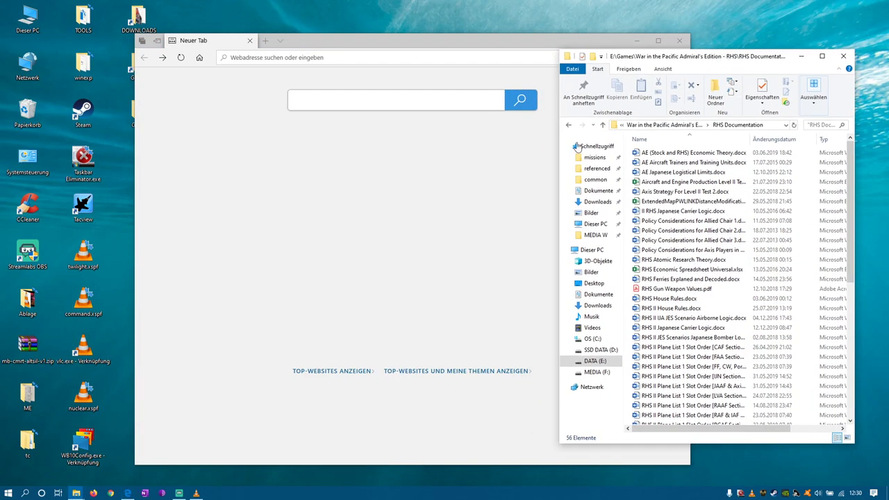
pyautogui.moveTo(481, 40); pyautogui.dragTo(367, 42)
pyautogui.moveTo(650, 56); pyautogui.dragTo(676, 52)
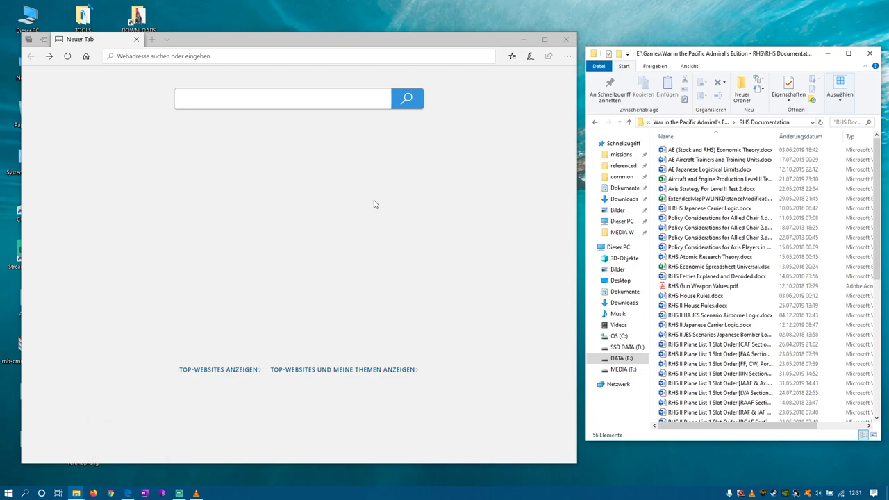
# Shift the browser window slightly away from the RHS Documentation folder and bring the folder window back into focus
pyautogui.click(312, 44)
pyautogui.moveTo(312, 43); pyautogui.dragTo(337, 49)
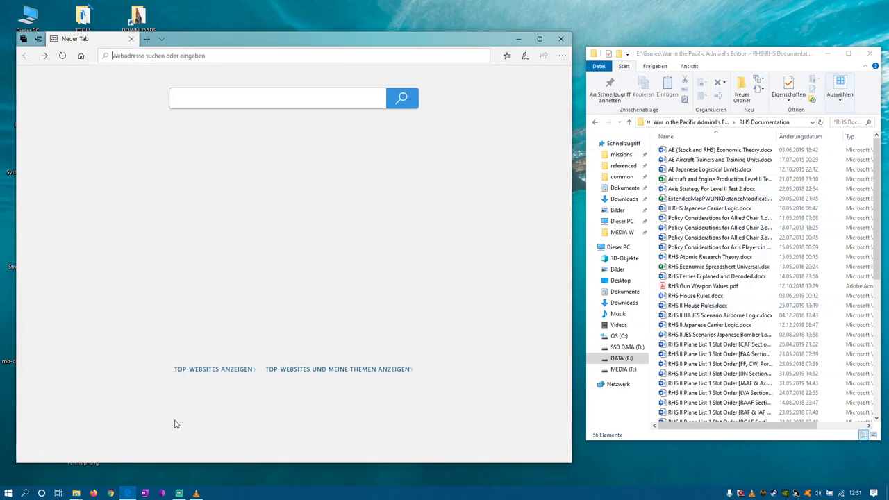
pyautogui.click(76, 493)
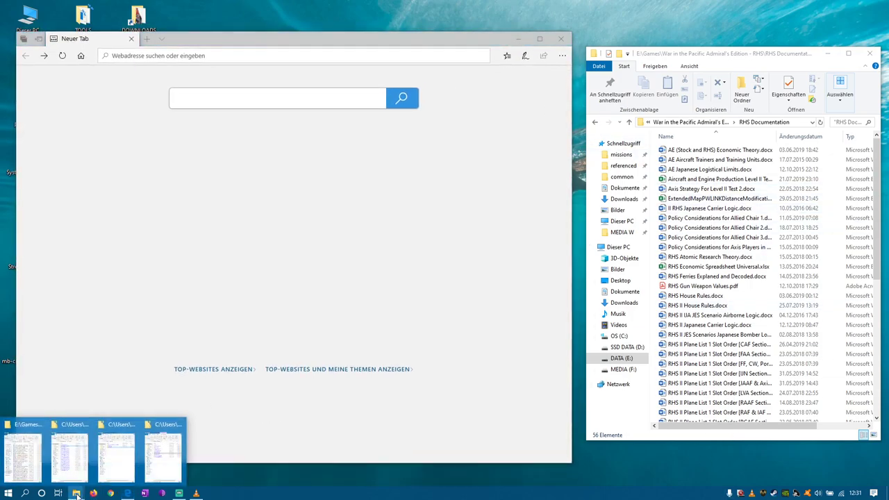
pyautogui.click(23, 455)
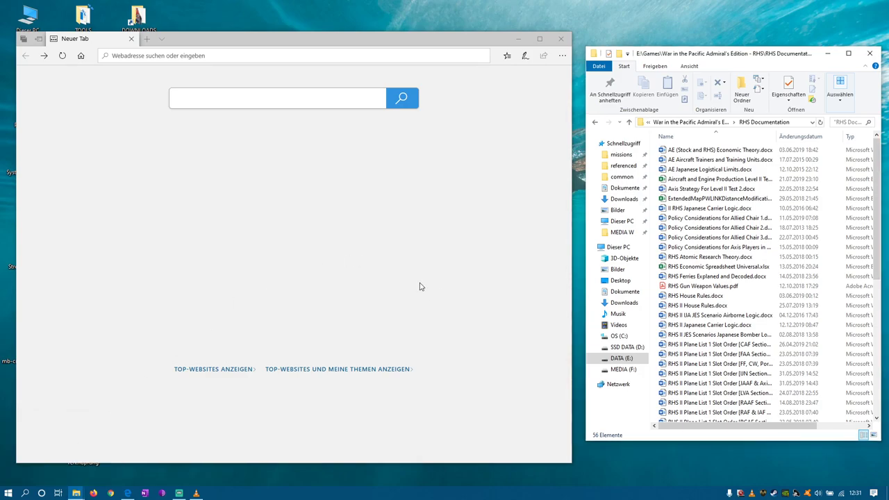
# Search the web for "rhs mod witp scenarios" in the browser
pyautogui.click(242, 55)
pyautogui.write('rhs')
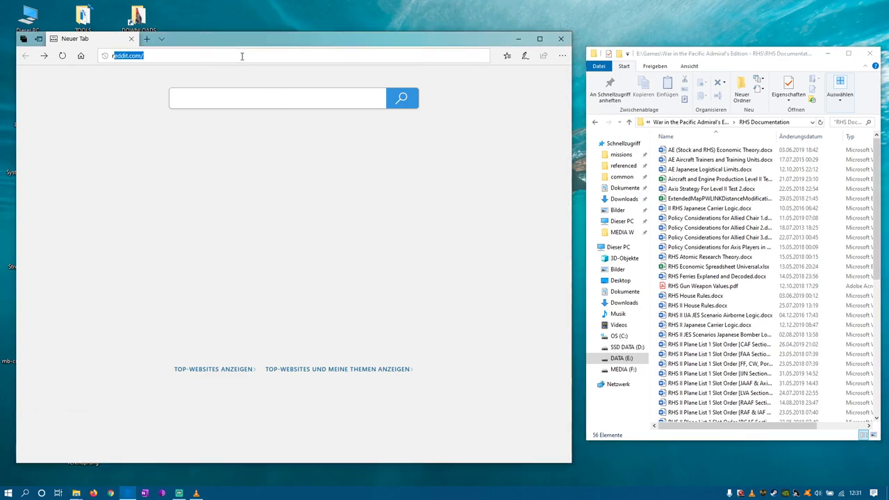
pyautogui.write(' mod ')
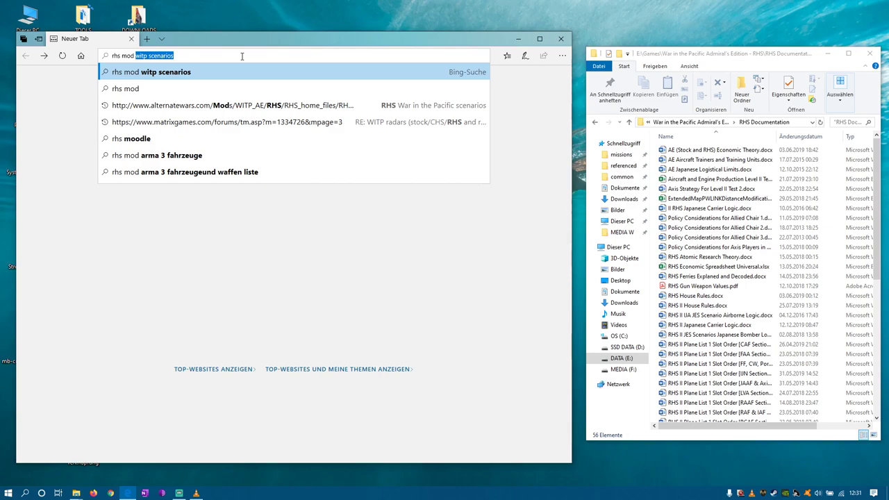
pyautogui.write('wi')
pyautogui.press('Return')
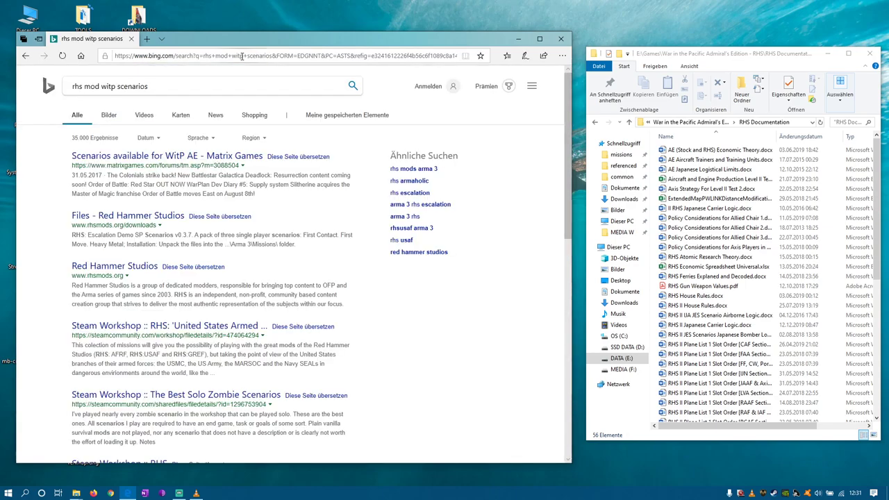
# Open the Matrix Games forum thread "Scenarios available for WitP AE" and look through its list for the RHS Scenarios links
pyautogui.click(187, 162)
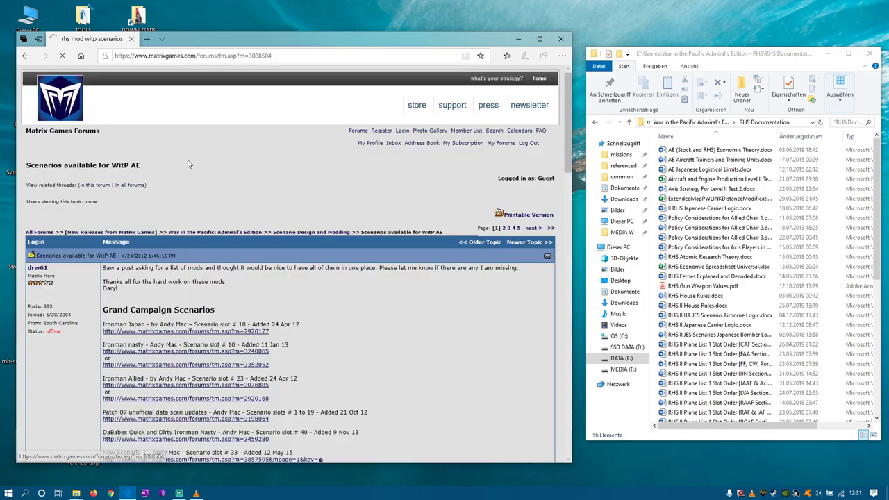
pyautogui.scroll(-3, 433, 294)
pyautogui.scroll(-3, 433, 293)
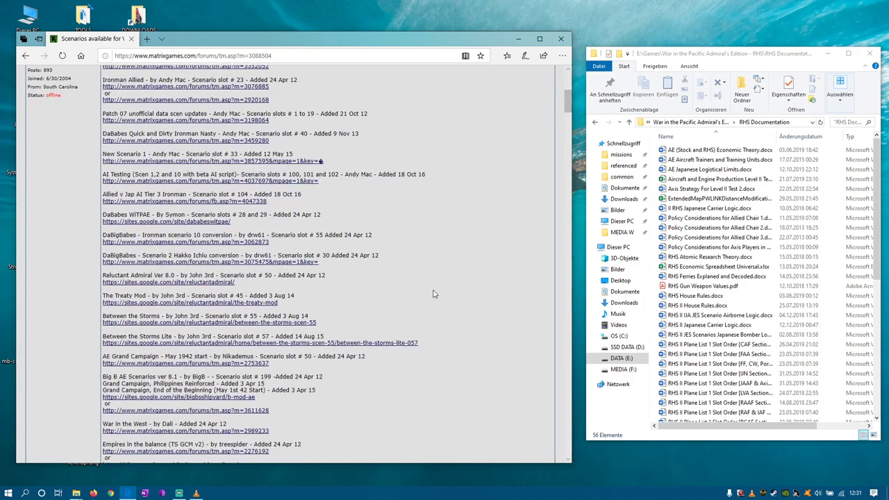
pyautogui.scroll(-3, 433, 294)
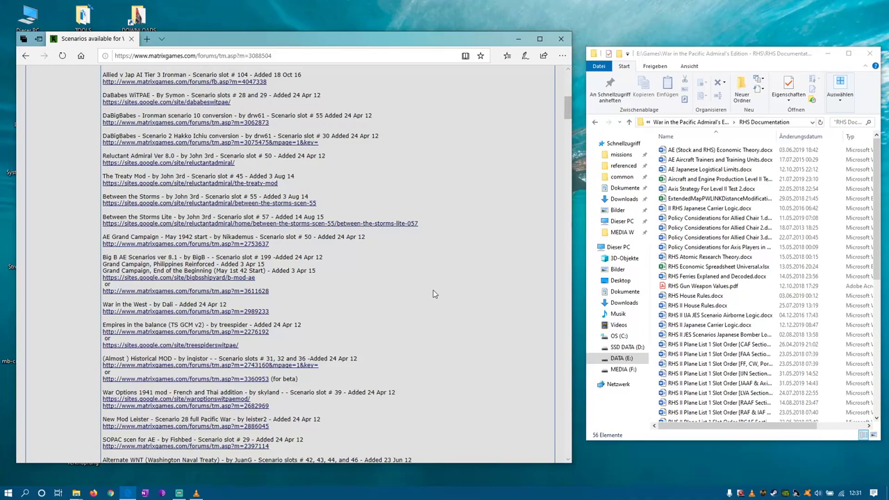
pyautogui.scroll(-2, 432, 294)
pyautogui.scroll(-4, 433, 294)
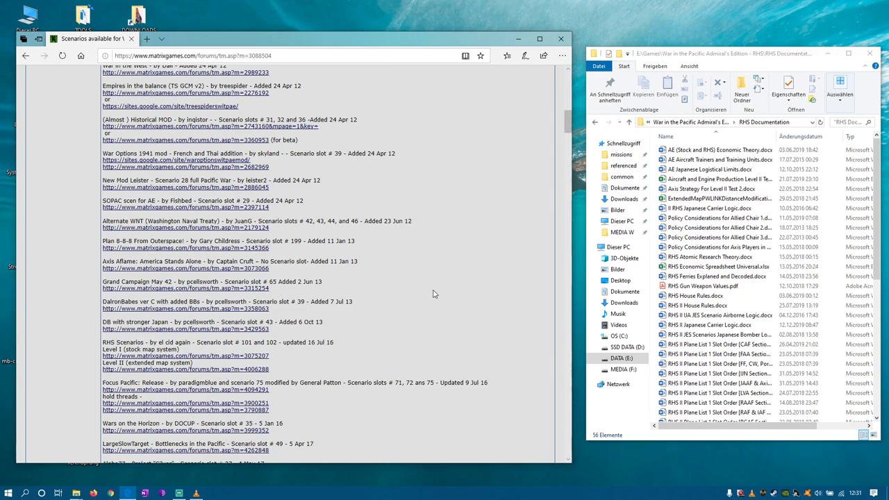
# Minimize the browser and move the RHS Documentation window closer to the desktop shortcuts
pyautogui.click(518, 38)
pyautogui.click(360, 253)
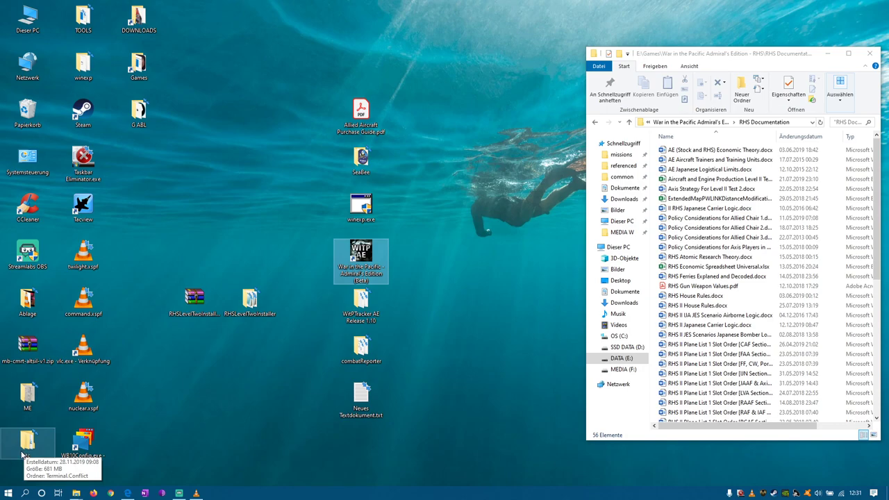
pyautogui.click(469, 326)
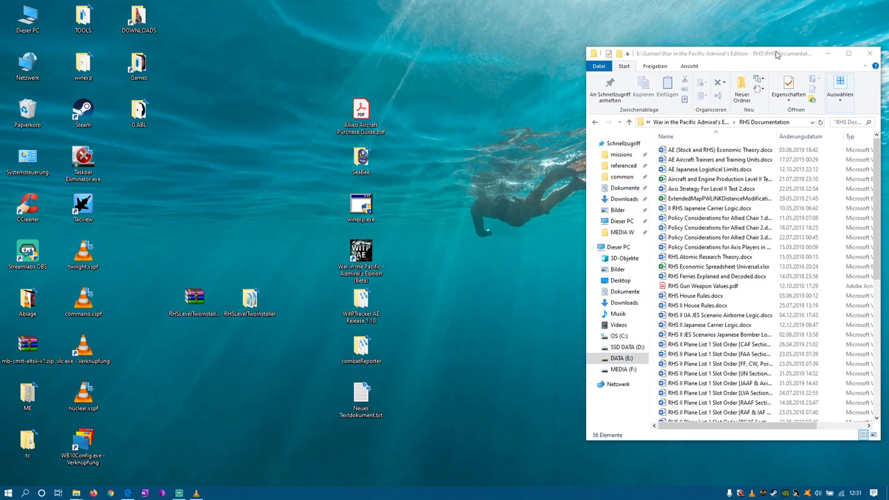
pyautogui.moveTo(777, 55); pyautogui.dragTo(642, 46)
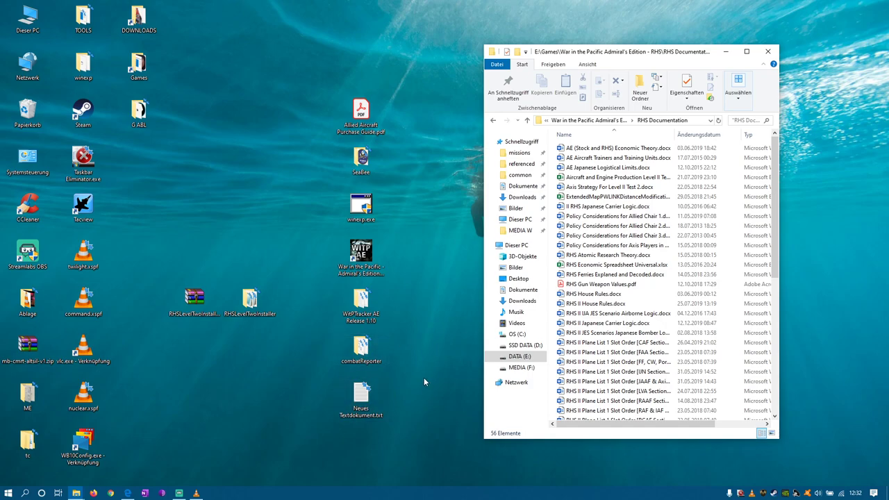
pyautogui.moveTo(392, 237); pyautogui.dragTo(368, 333)
pyautogui.click(366, 257)
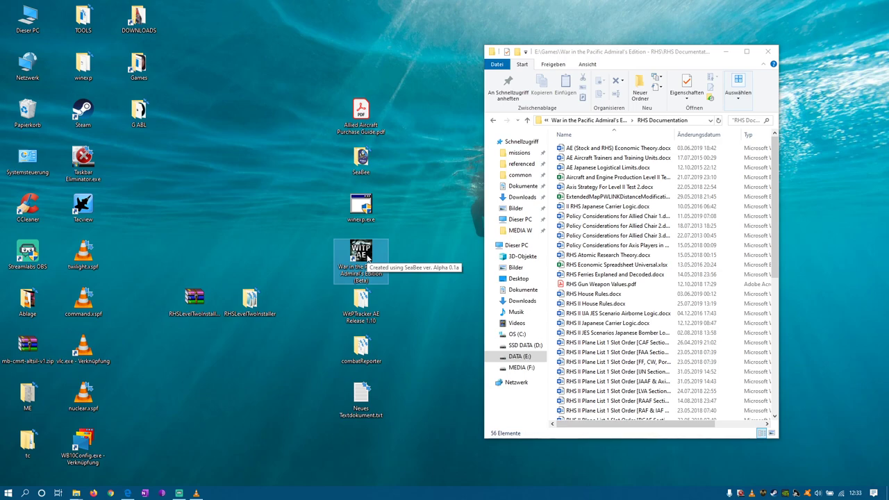
pyautogui.click(435, 291)
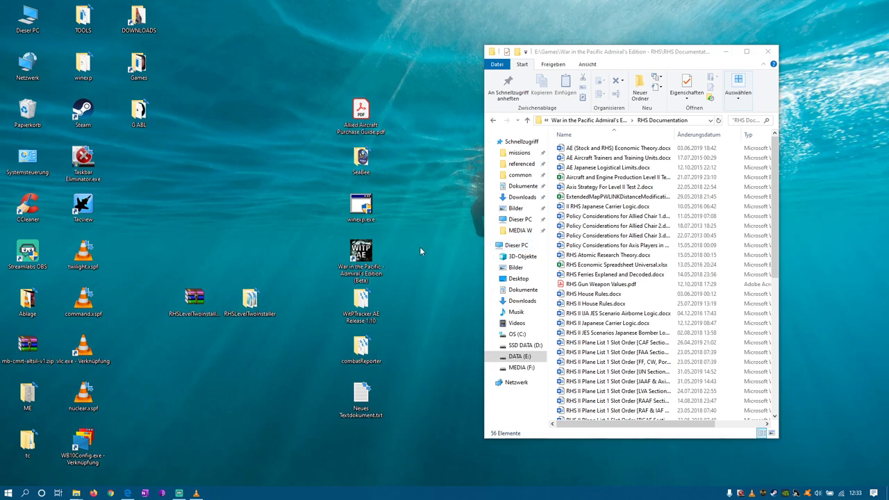
# Move the RHS Documentation window farther from the desktop shortcuts and switch to Streamlabs OBS
pyautogui.moveTo(672, 54); pyautogui.dragTo(716, 46)
pyautogui.click(456, 264)
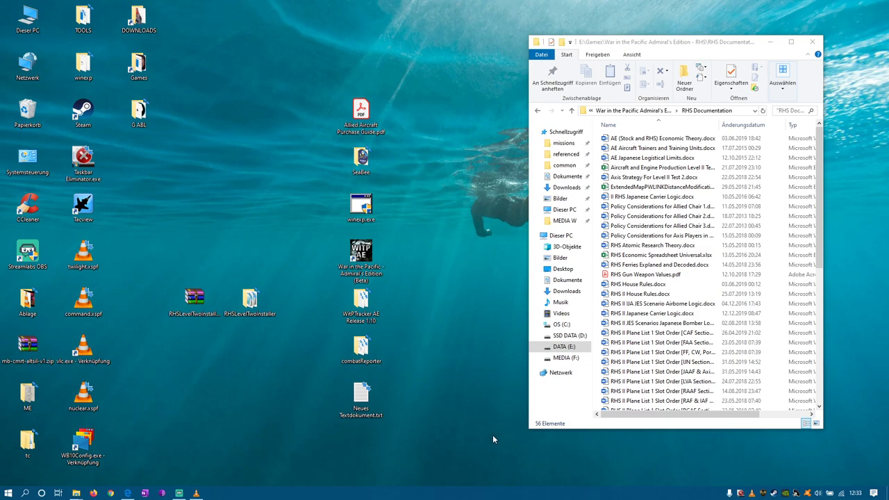
pyautogui.click(180, 493)
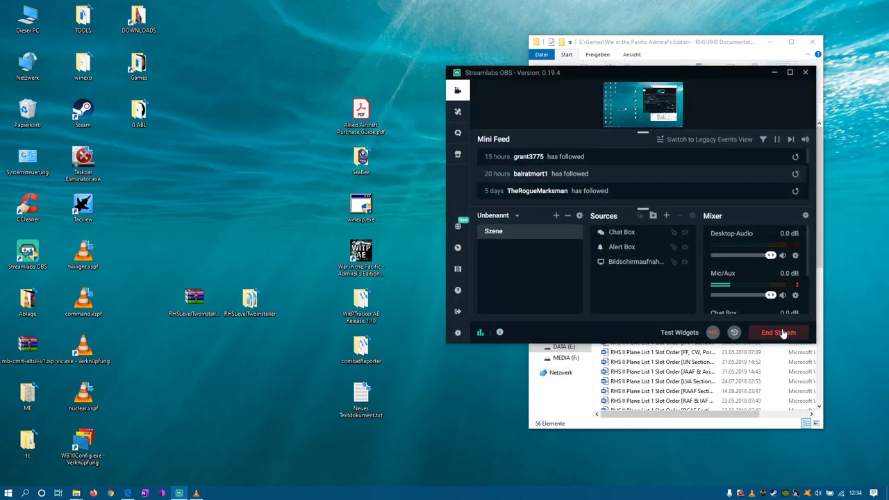